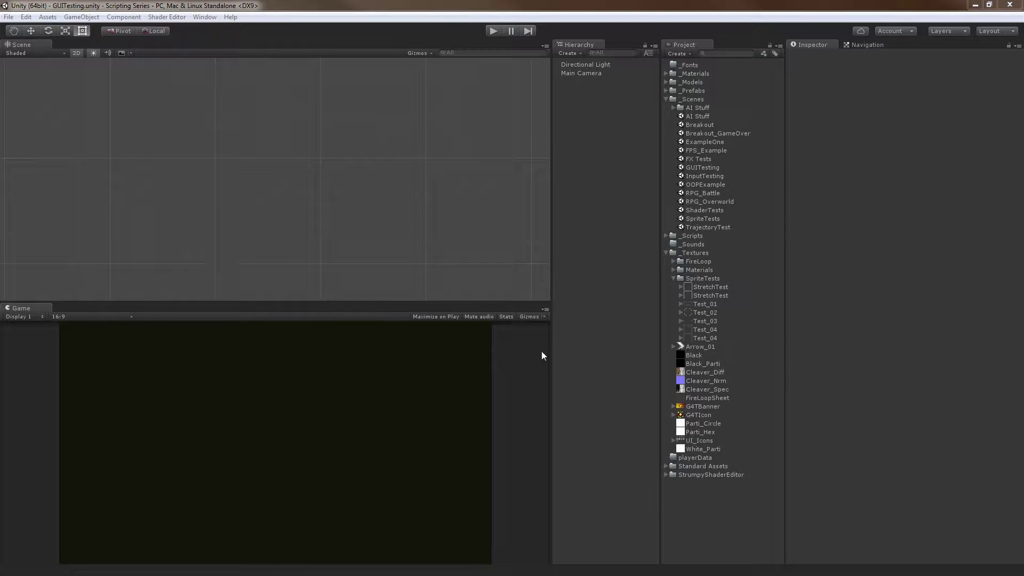
Add a UI Text element to the scene.
click(588, 74)
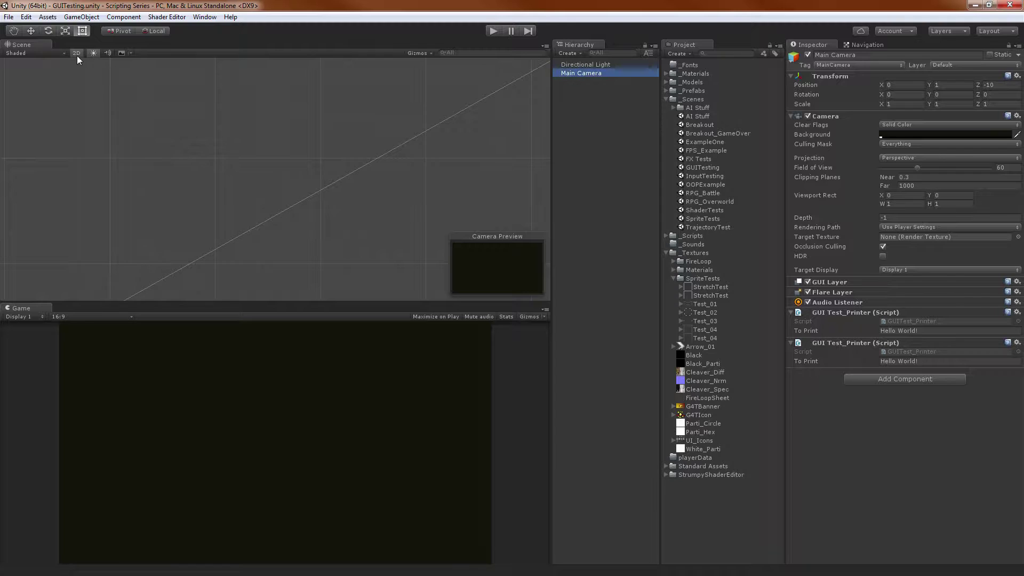
click(587, 78)
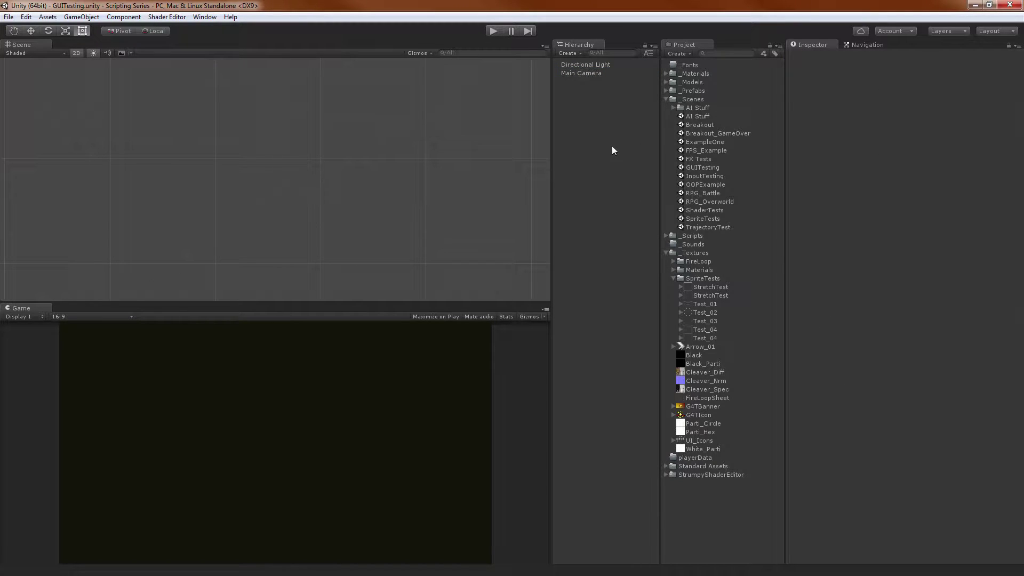
right_click(583, 109)
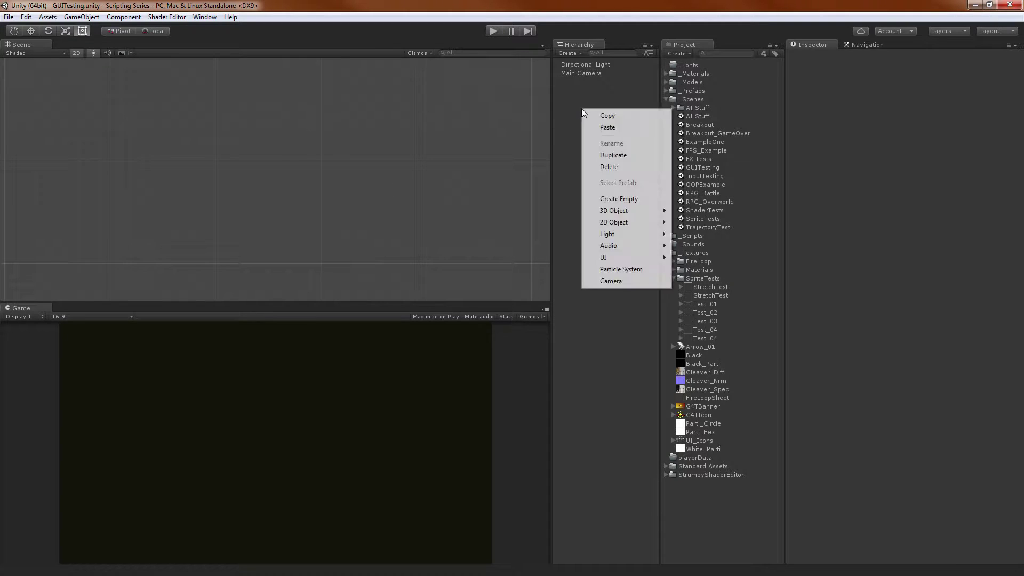
mouse_move(619, 261)
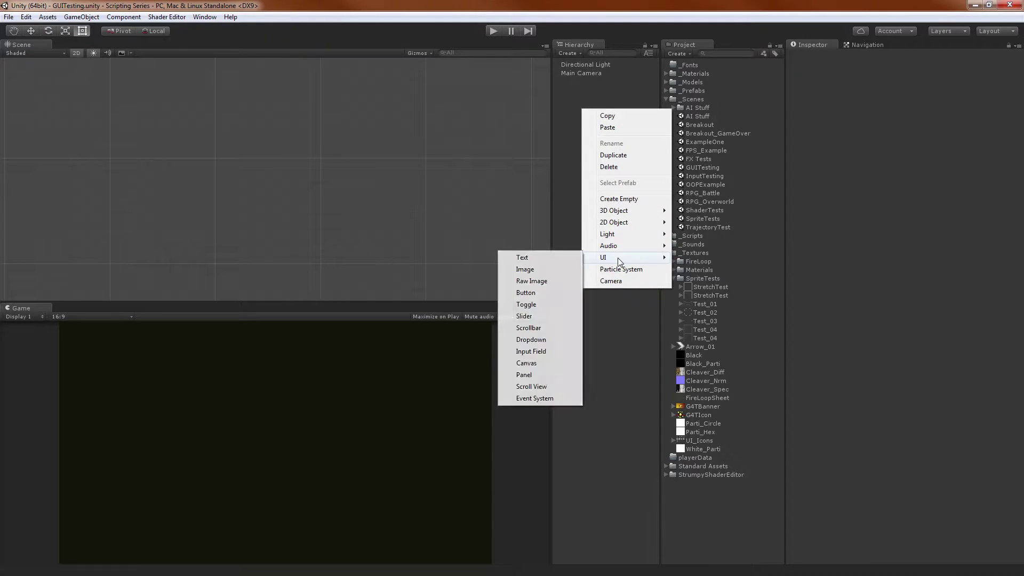
click(553, 261)
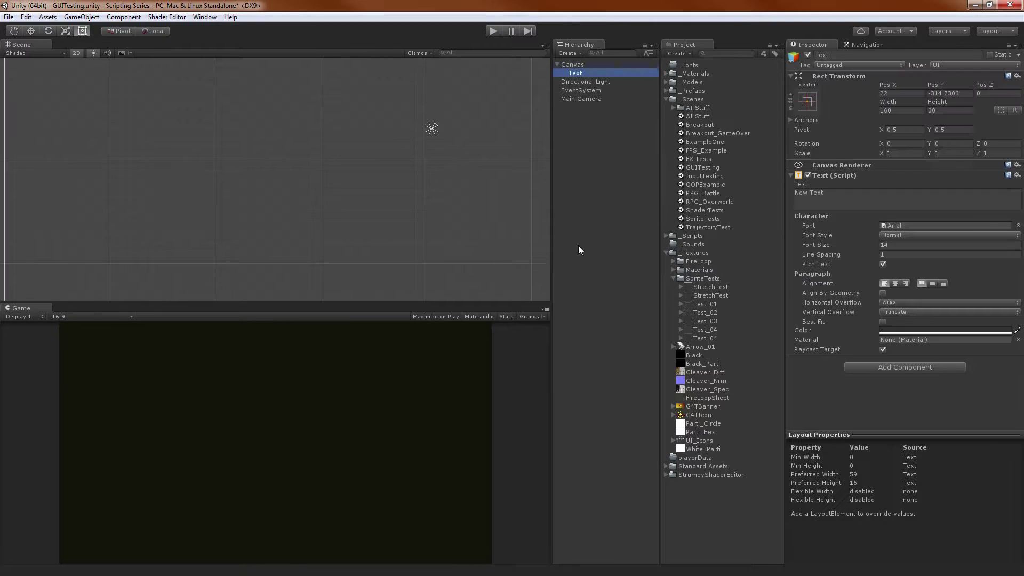
Review the Canvas, Text and EventSystem objects and delete the Text object from the Canvas.
click(581, 64)
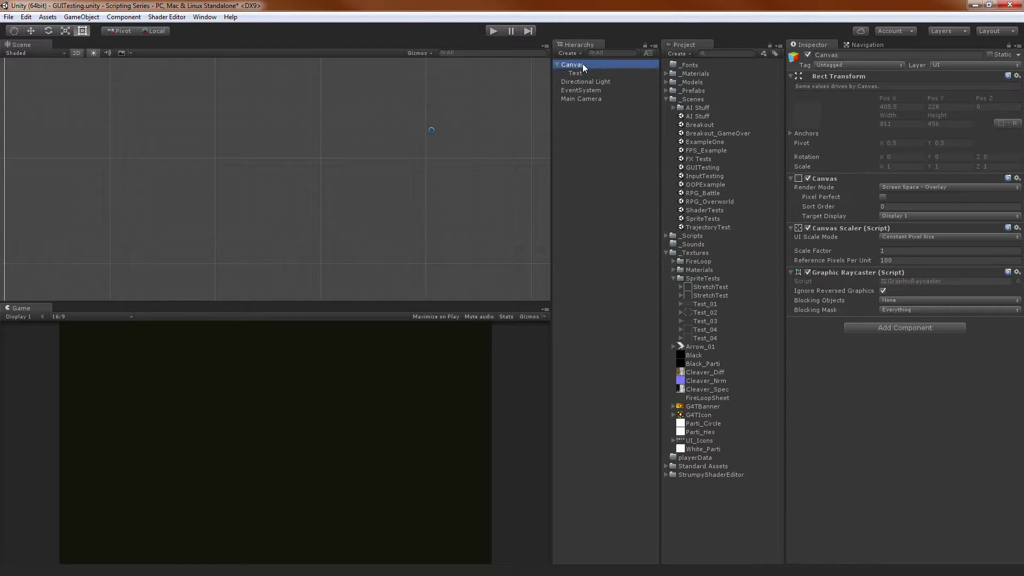
click(581, 73)
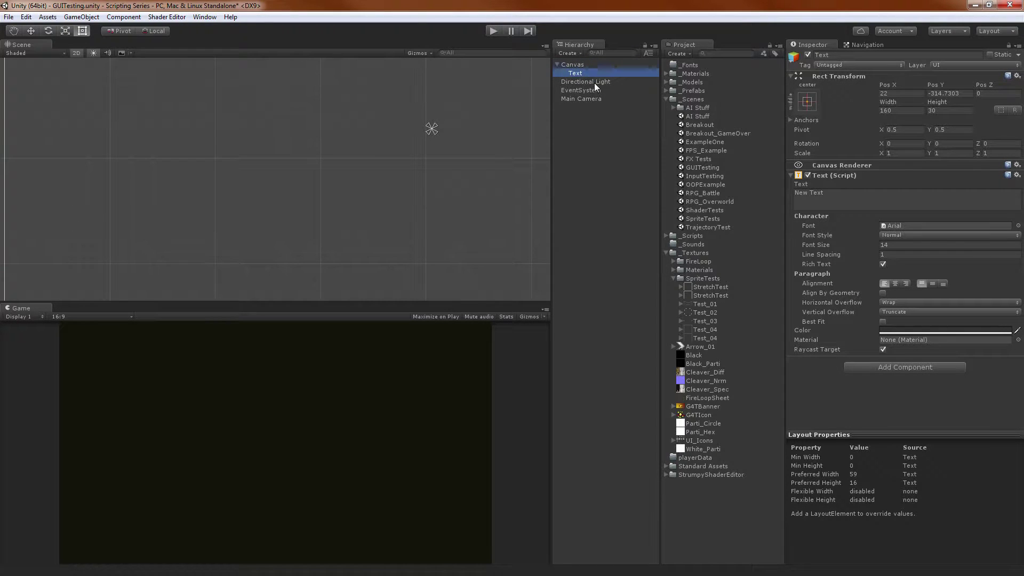
click(586, 92)
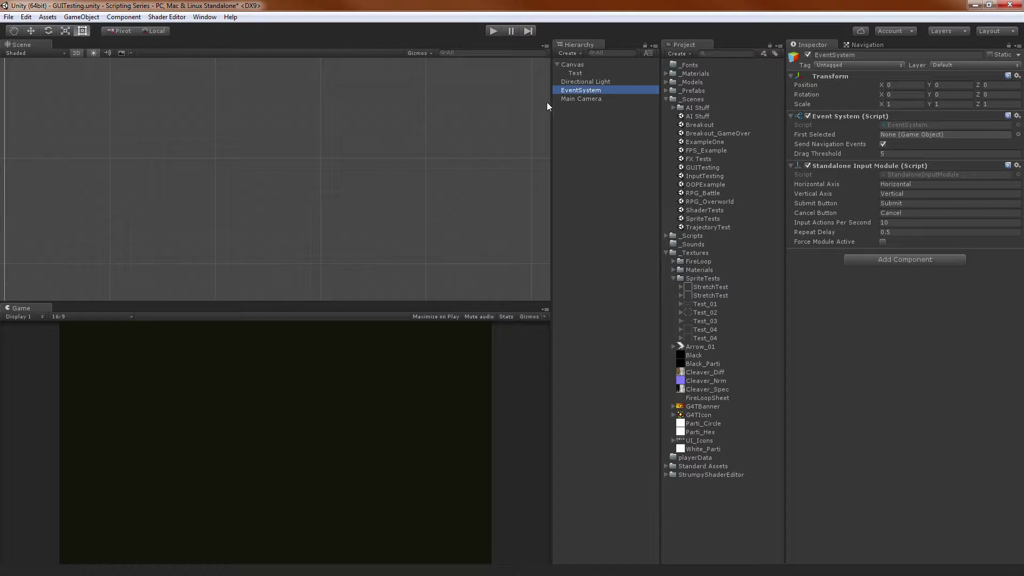
click(588, 75)
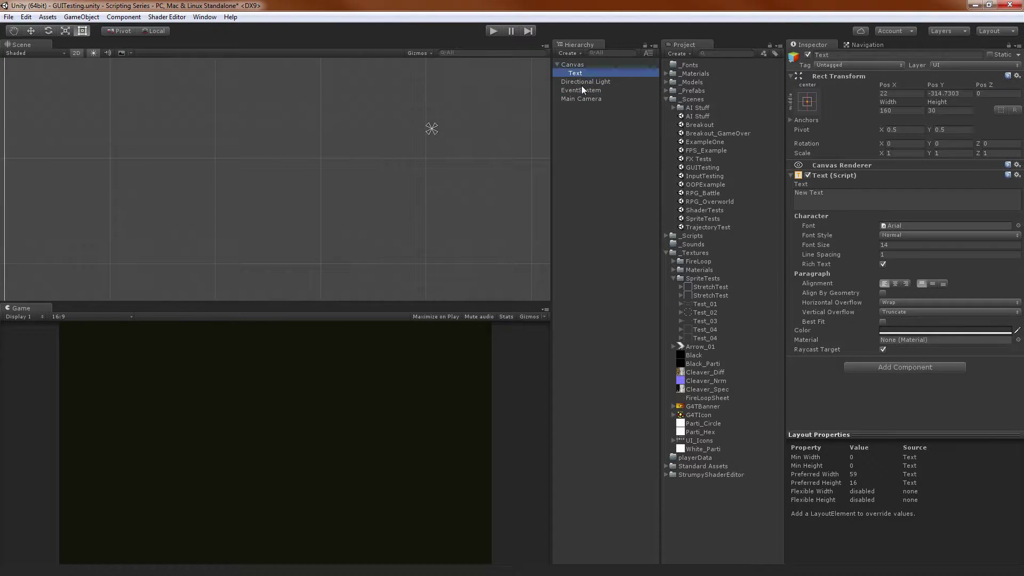
key(Delete)
Examine the components of the Canvas and EventSystem objects and the full Canvas outline in the scene.
click(585, 66)
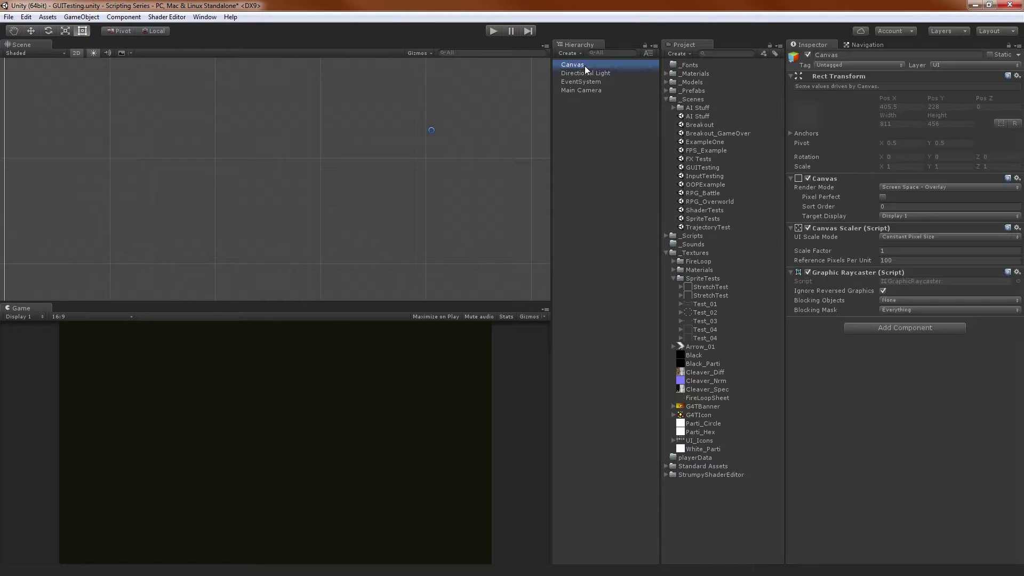
click(579, 83)
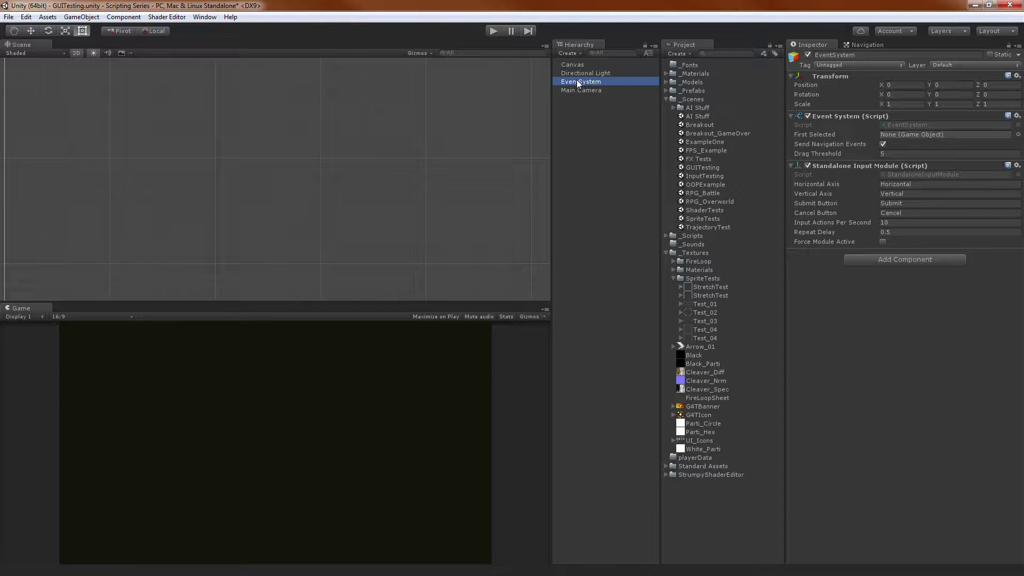
click(574, 67)
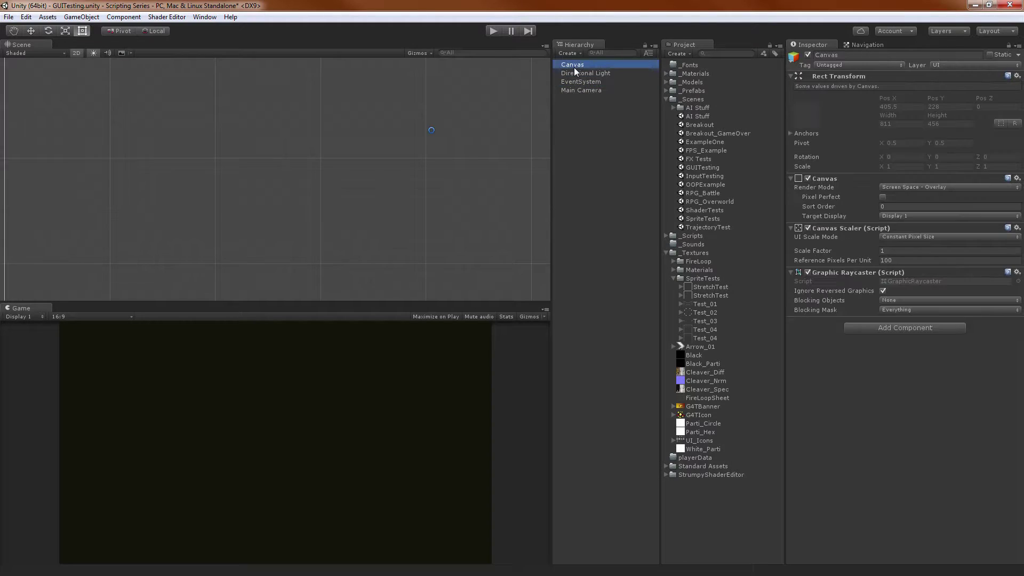
click(581, 79)
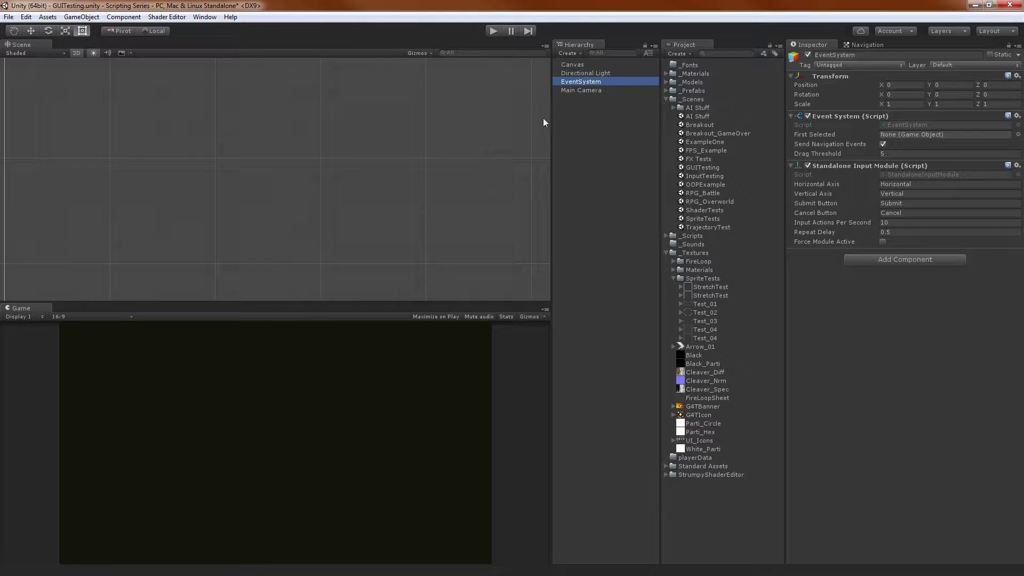
click(575, 65)
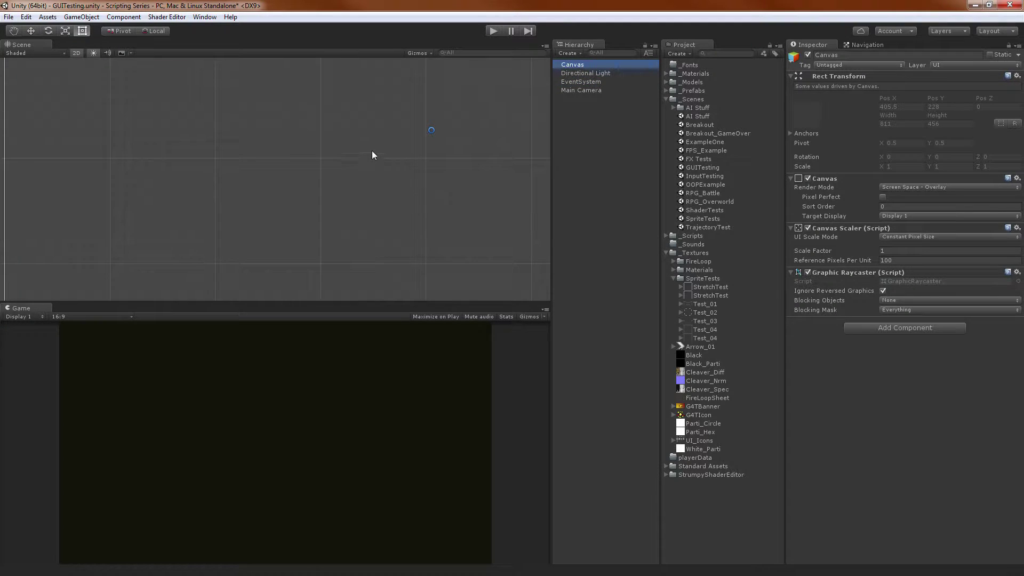
key(f)
key(q)
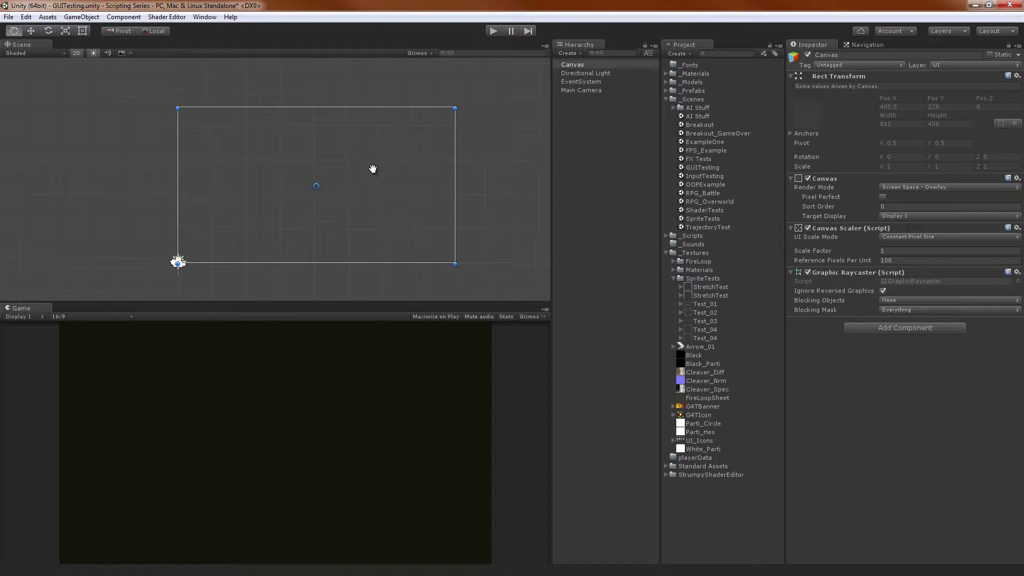
key(t)
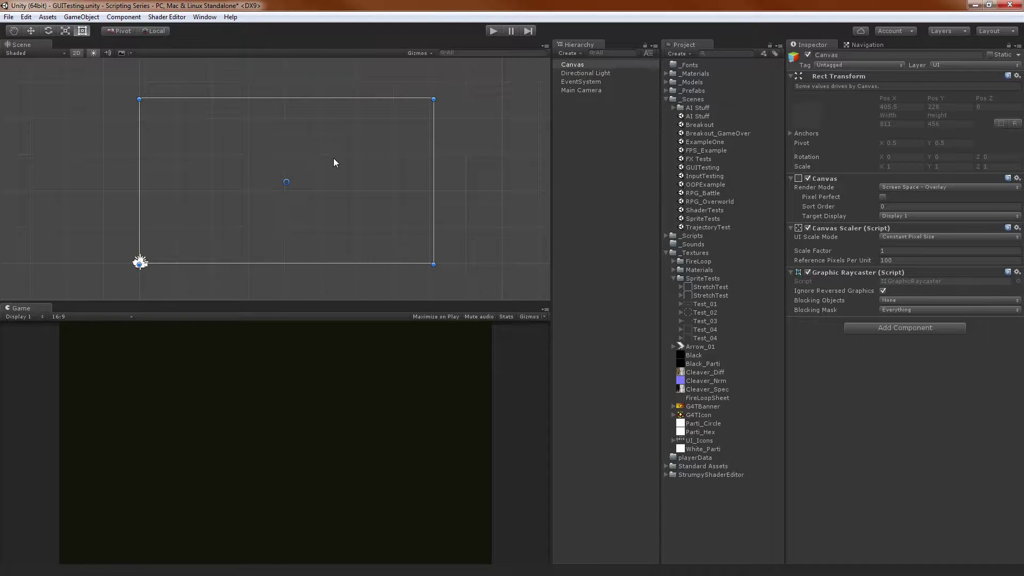
Switch the Scene view from 2D to 3D and inspect the Canvas rectangle from several angles.
click(75, 54)
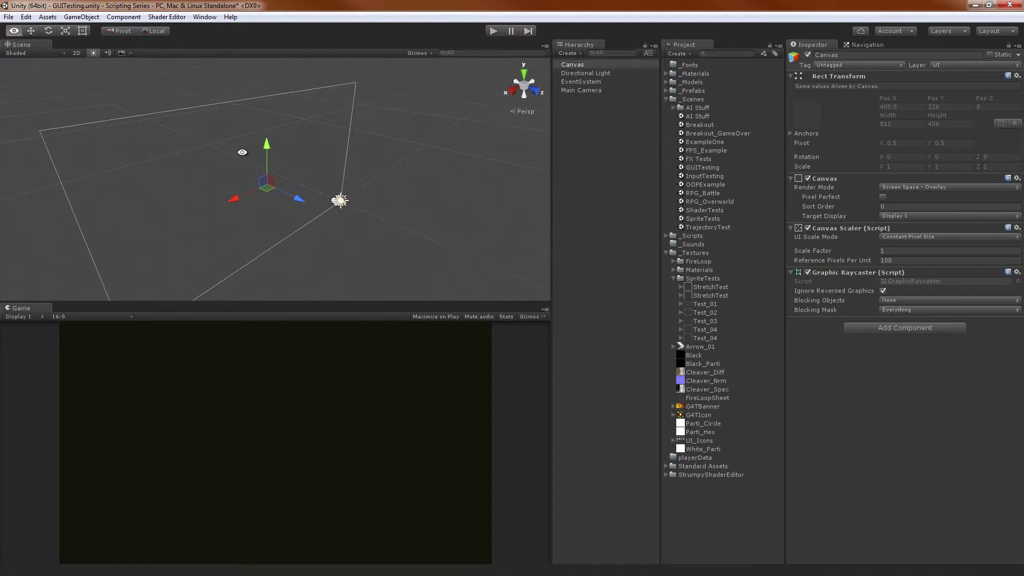
alt+drag(258, 170, 532, 112)
drag(195, 116, 501, 104)
click(592, 73)
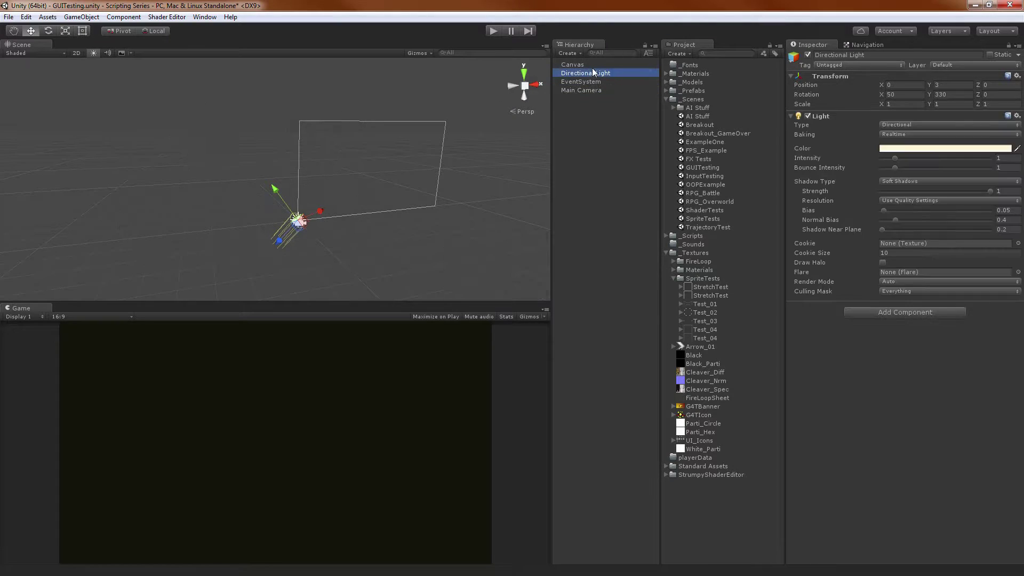
click(573, 65)
alt+drag(298, 176, 439, 160)
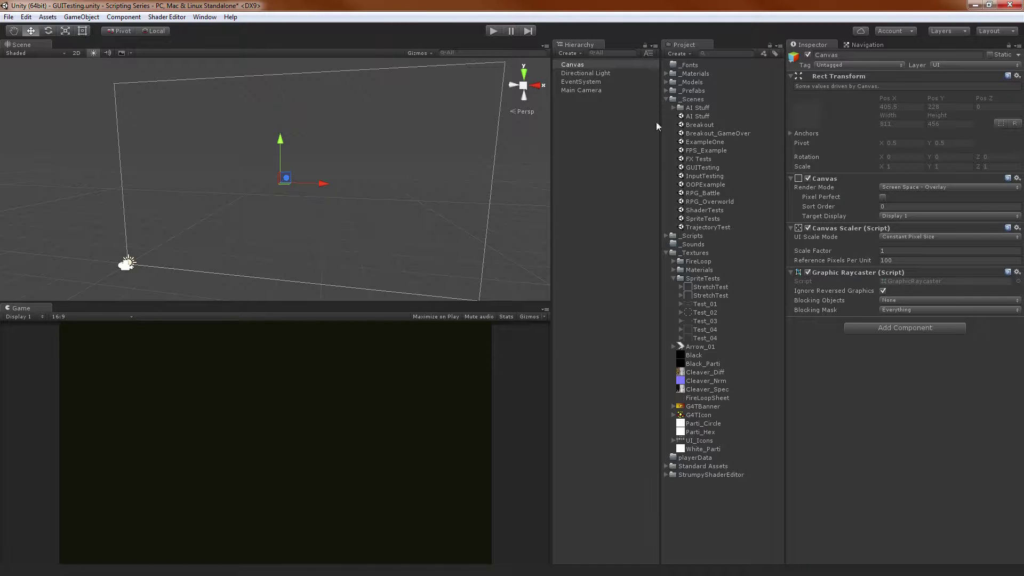
Add a UI Text element to the Canvas and set its colour to white.
right_click(580, 105)
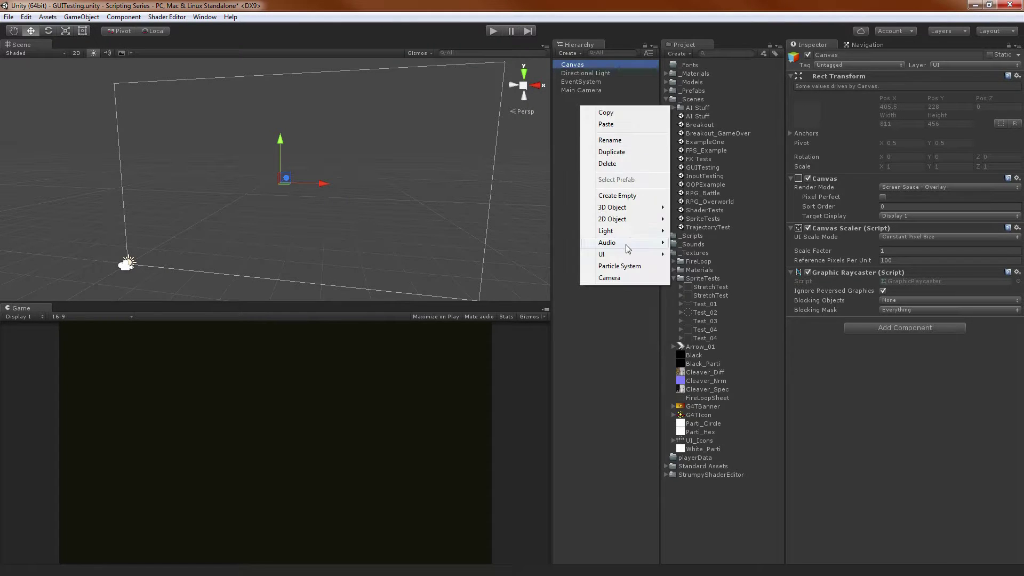
mouse_move(618, 254)
click(559, 254)
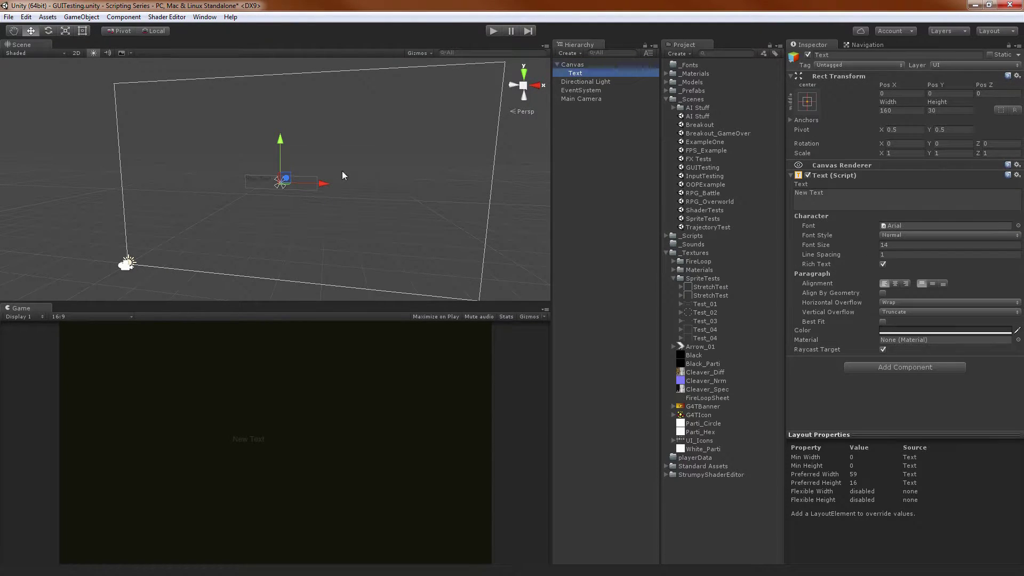
click(889, 331)
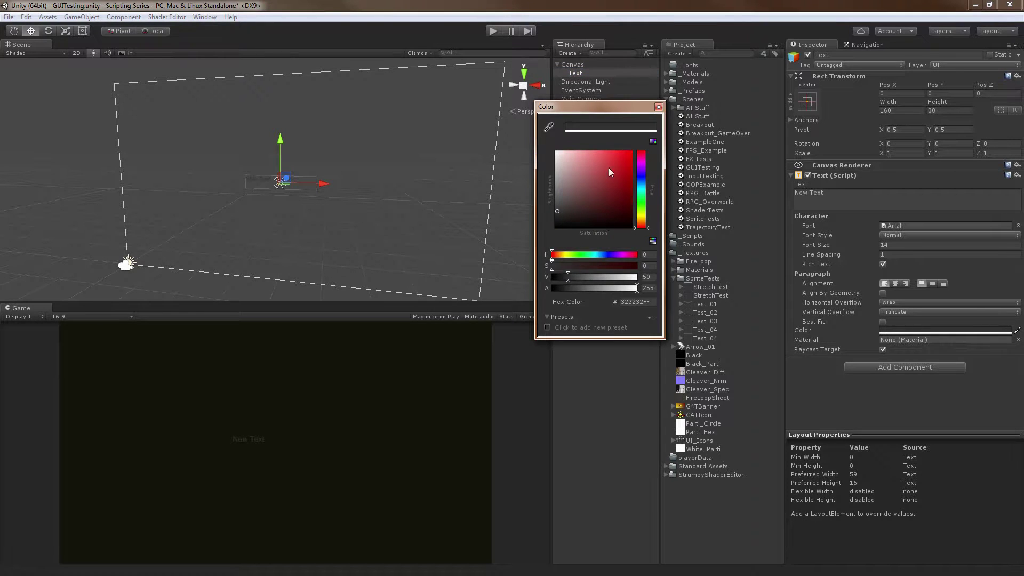
click(659, 107)
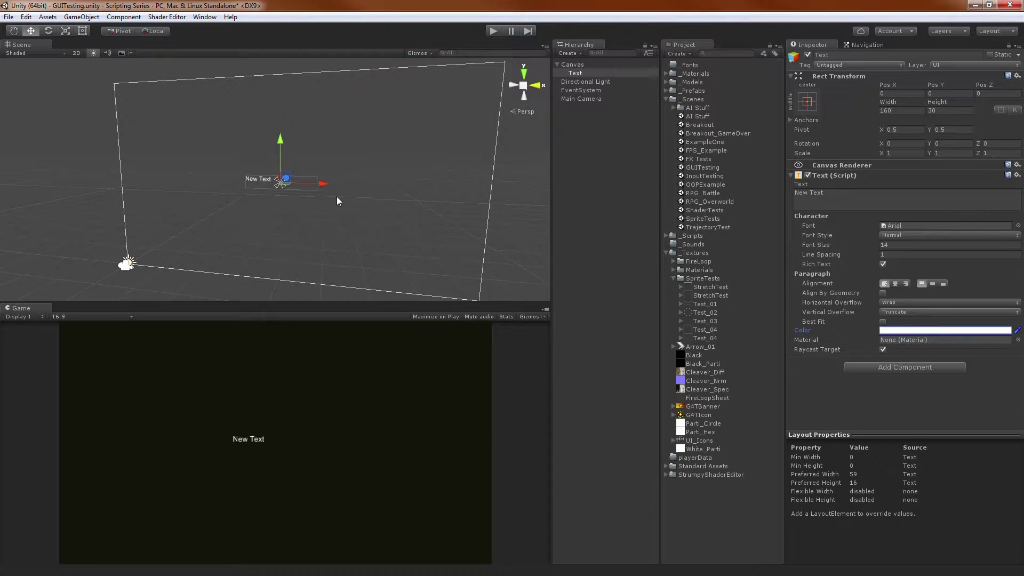
Enlarge the Scene view and move the text into the Canvas's lower-right area, at about X 269, Y -125.
drag(284, 178, 491, 282)
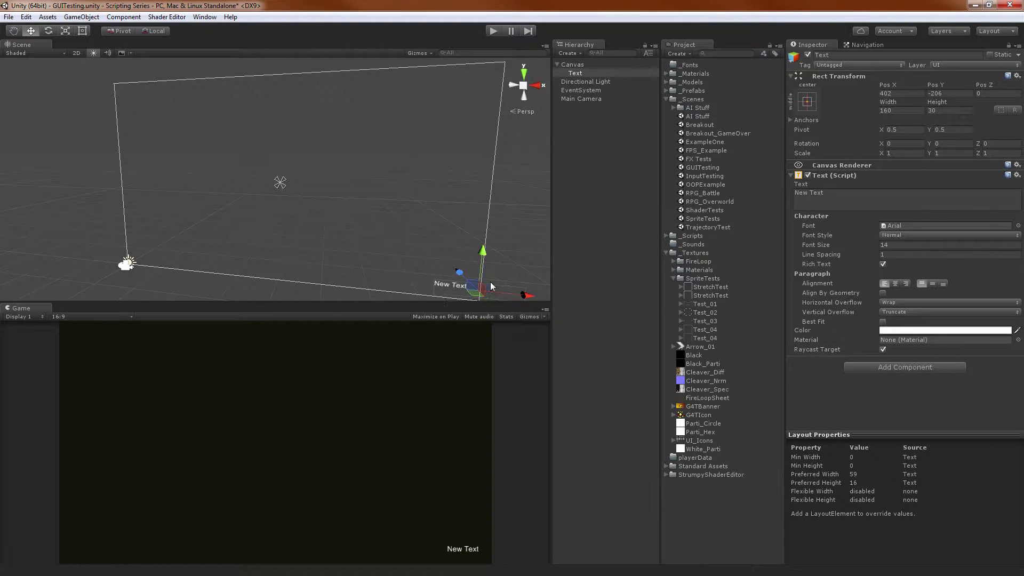
drag(426, 308, 408, 347)
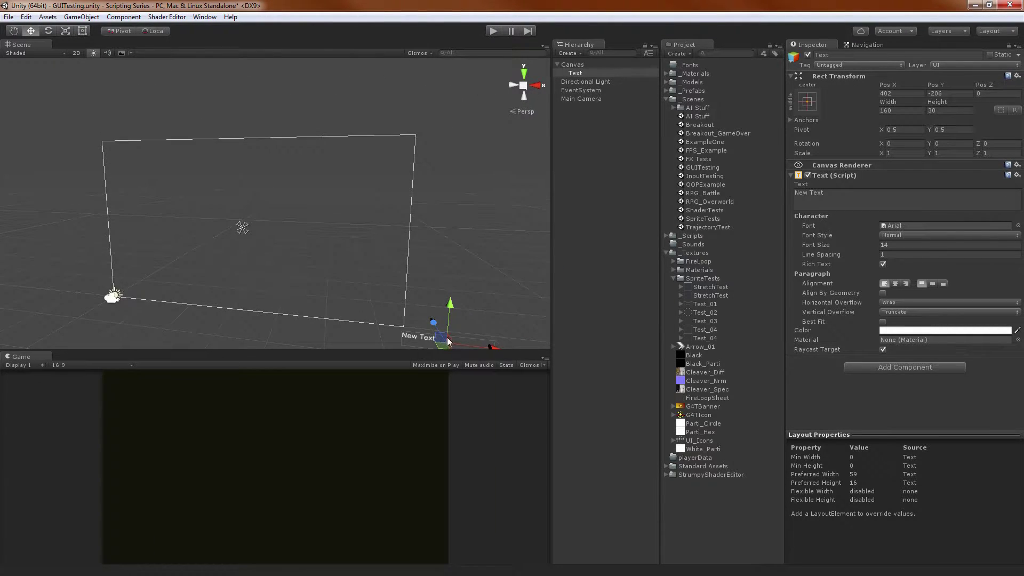
drag(379, 303, 379, 303)
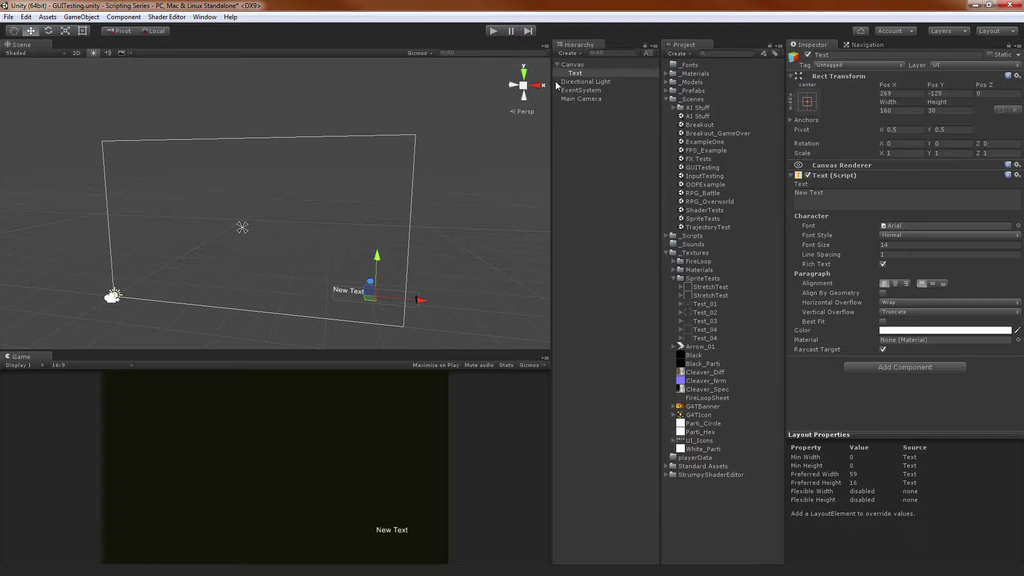
Set the Canvas render mode to Screen Space - Camera and assign Main Camera as its render camera.
click(571, 64)
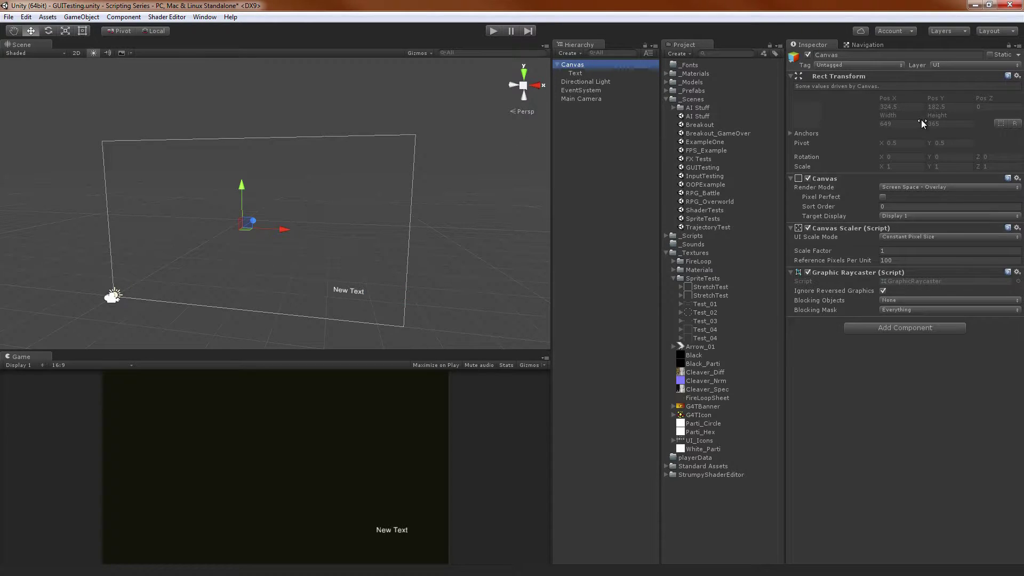
click(915, 186)
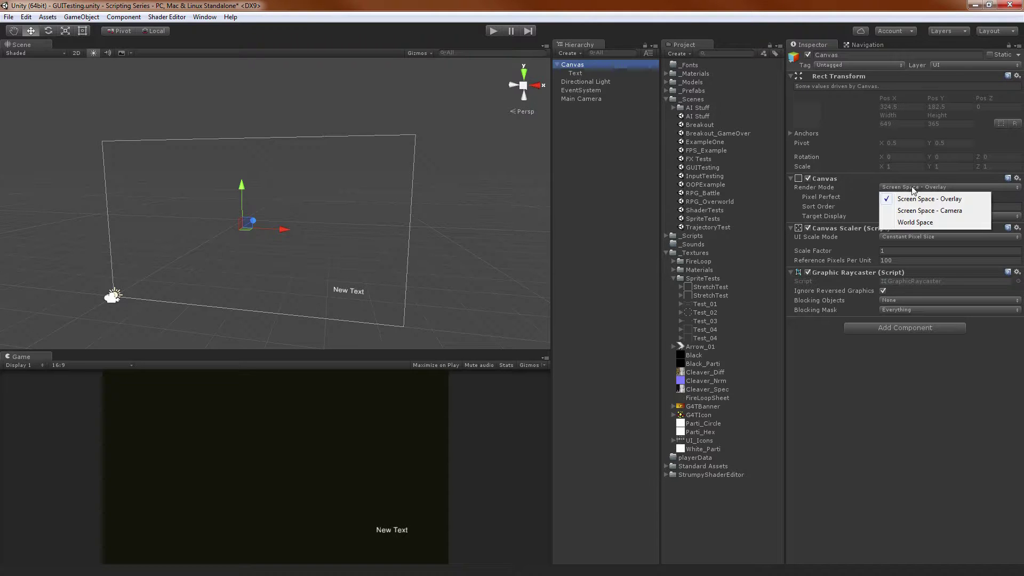
click(929, 213)
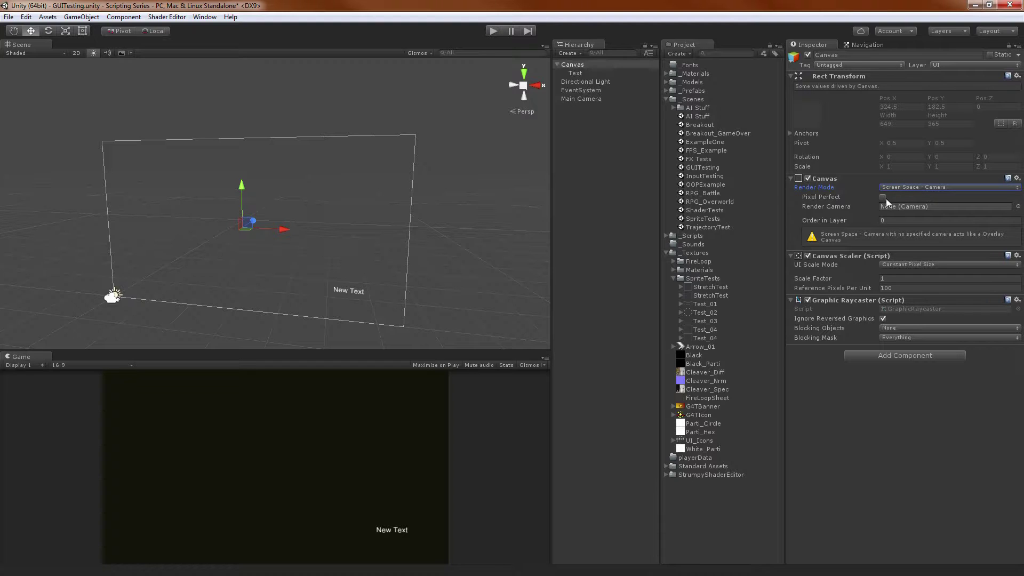
drag(586, 99, 892, 213)
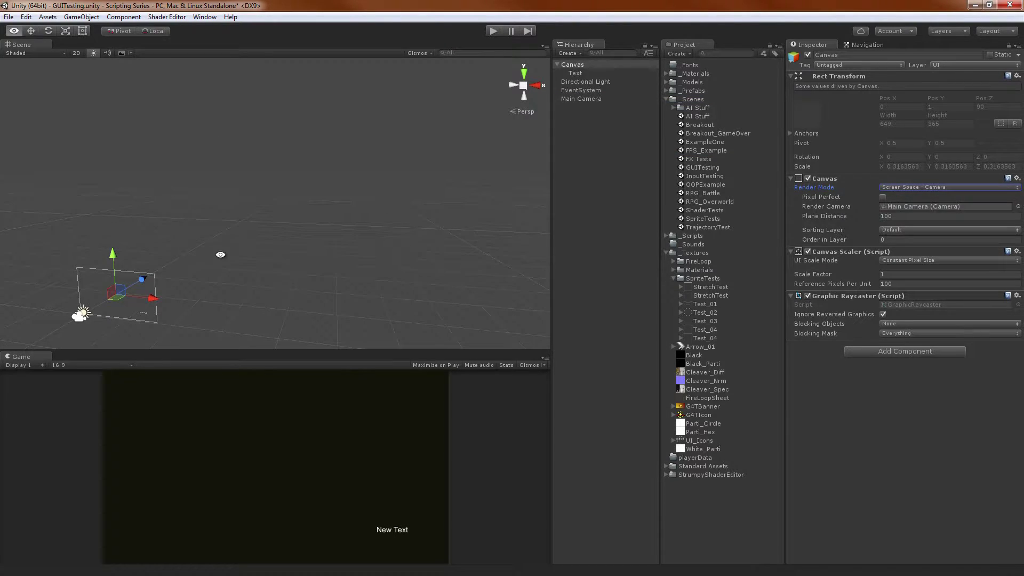
Examine from several angles how the Canvas plane sits relative to the Main Camera.
key(f)
scroll(341, 264, up, 3)
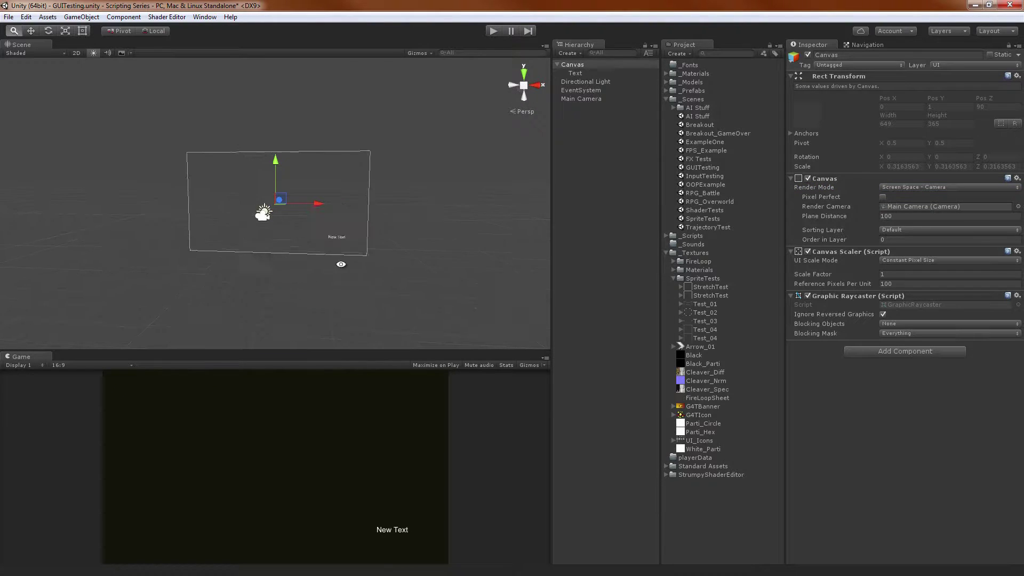
alt+drag(341, 264, 426, 210)
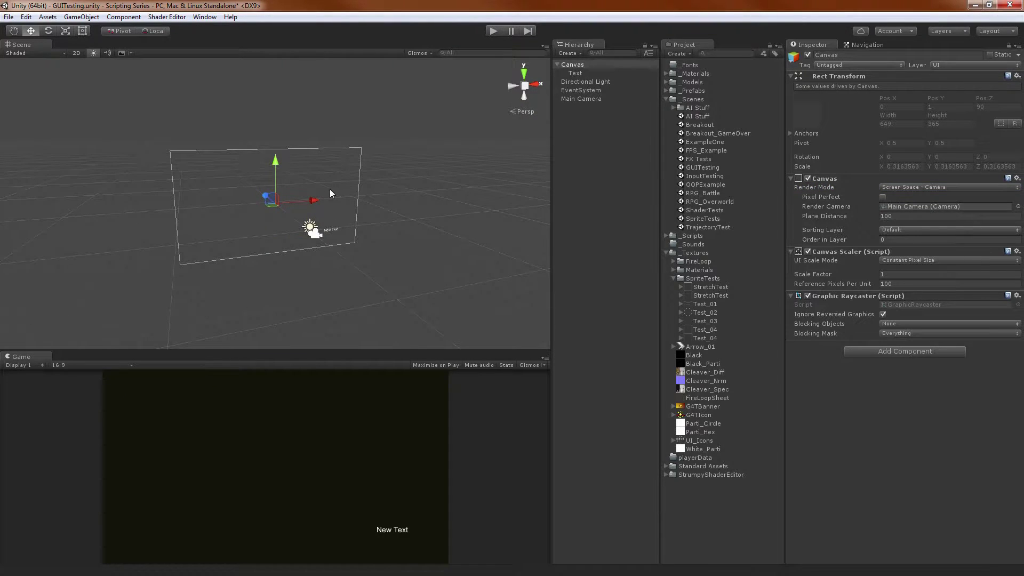
alt+drag(329, 193, 229, 133)
click(105, 87)
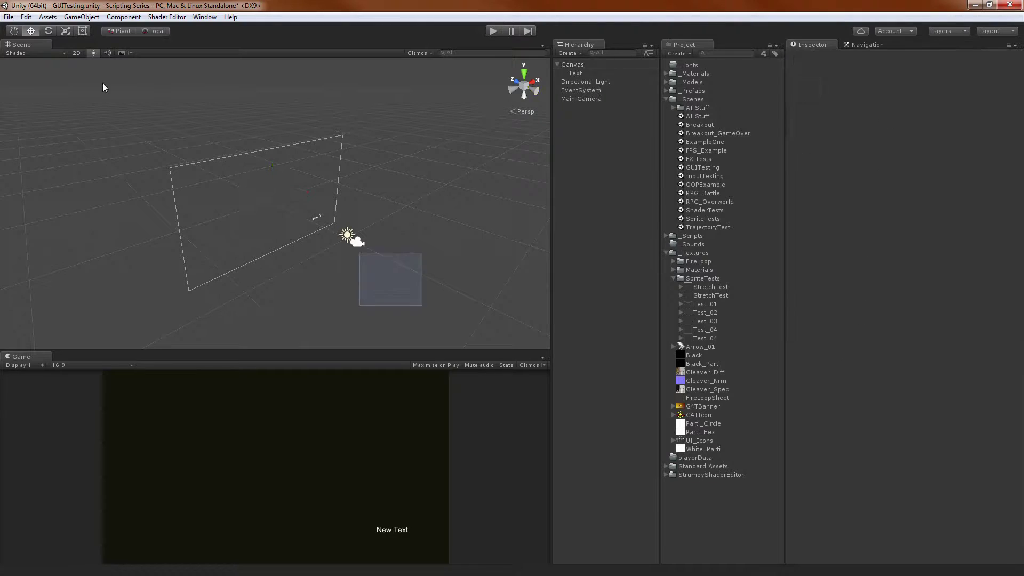
drag(422, 305, 104, 87)
alt+drag(331, 204, 189, 158)
alt+drag(237, 200, 373, 203)
Reduce the Canvas plane distance to about 82.7.
click(587, 65)
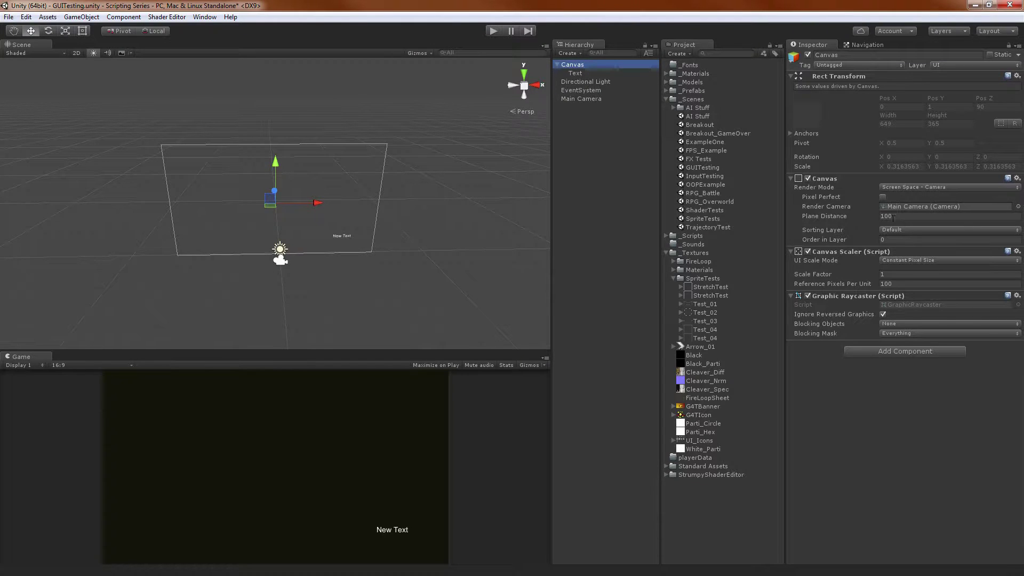
drag(828, 219, 517, 216)
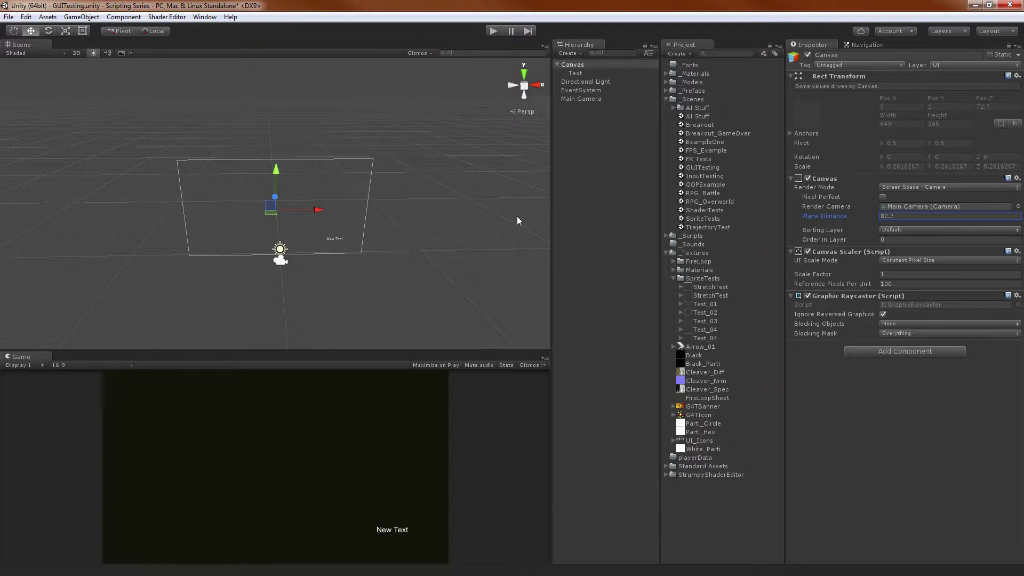
Reduce the Canvas plane distance to about 75.1 and check the plane's position relative to the camera.
alt+drag(195, 245, 394, 198)
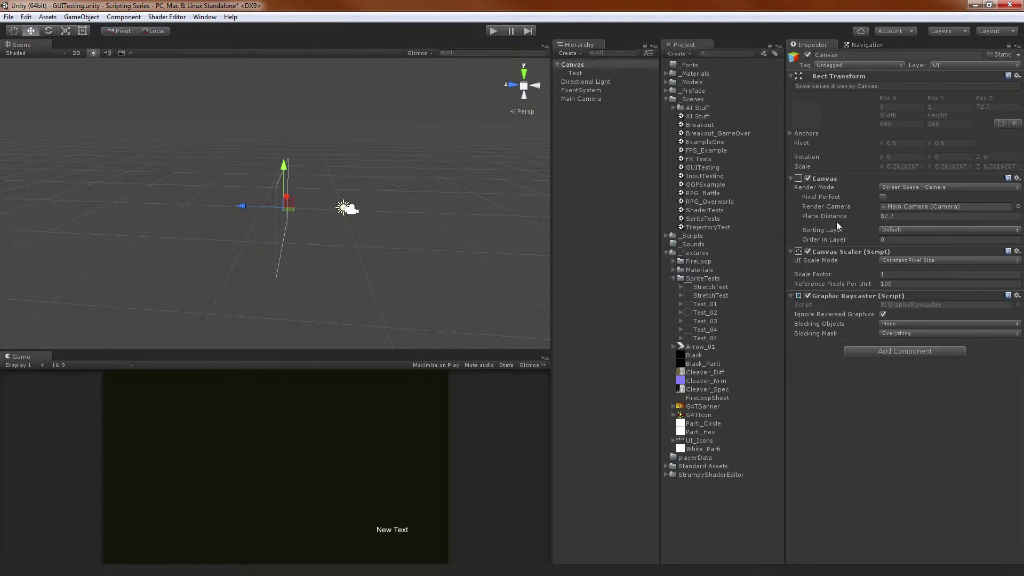
drag(821, 220, 719, 232)
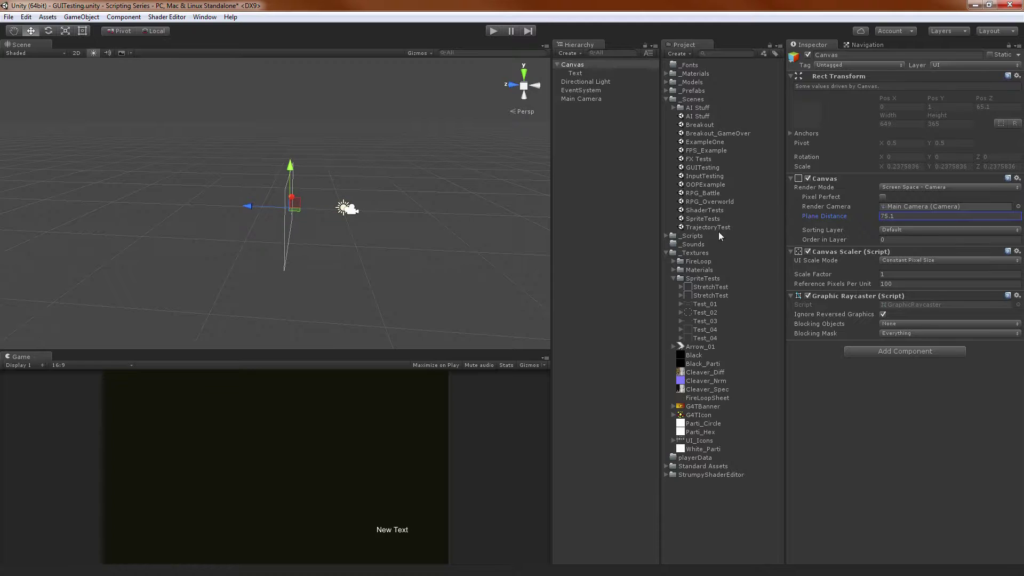
alt+drag(320, 235, 355, 239)
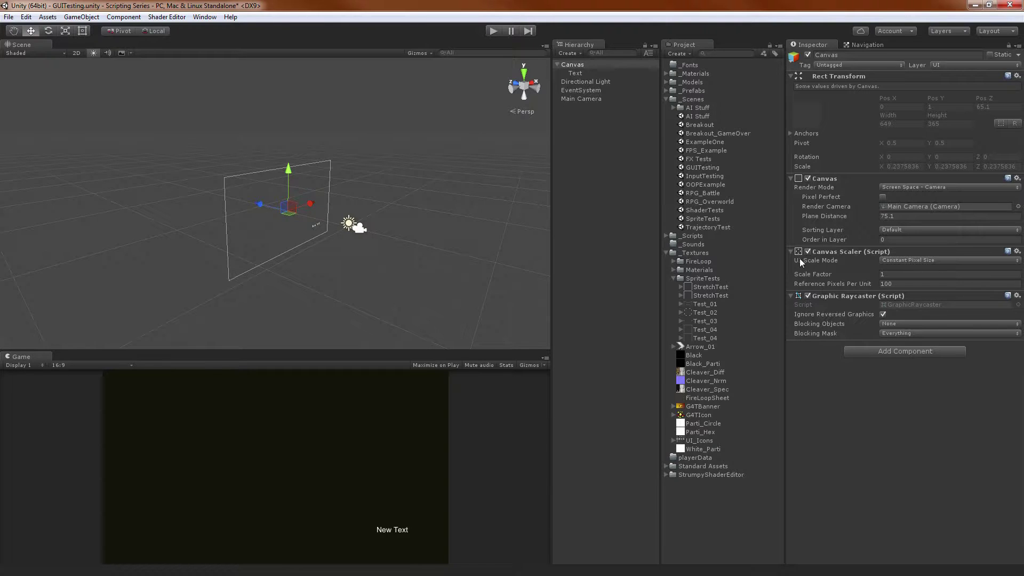
Rename the Main Camera object to UI_CAM.
click(577, 97)
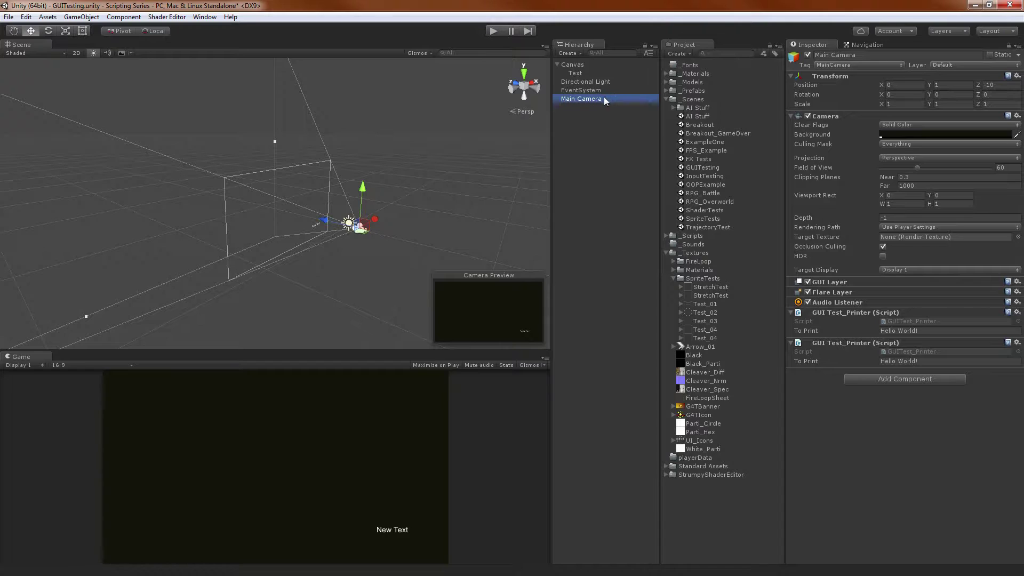
key(F2)
text(U)
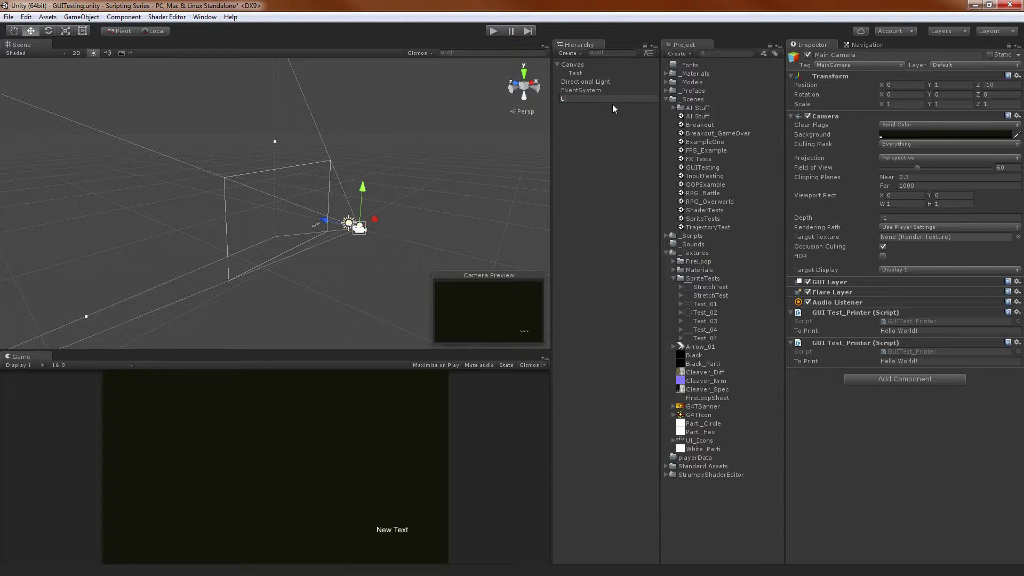
text(I_CAM)
key(Return)
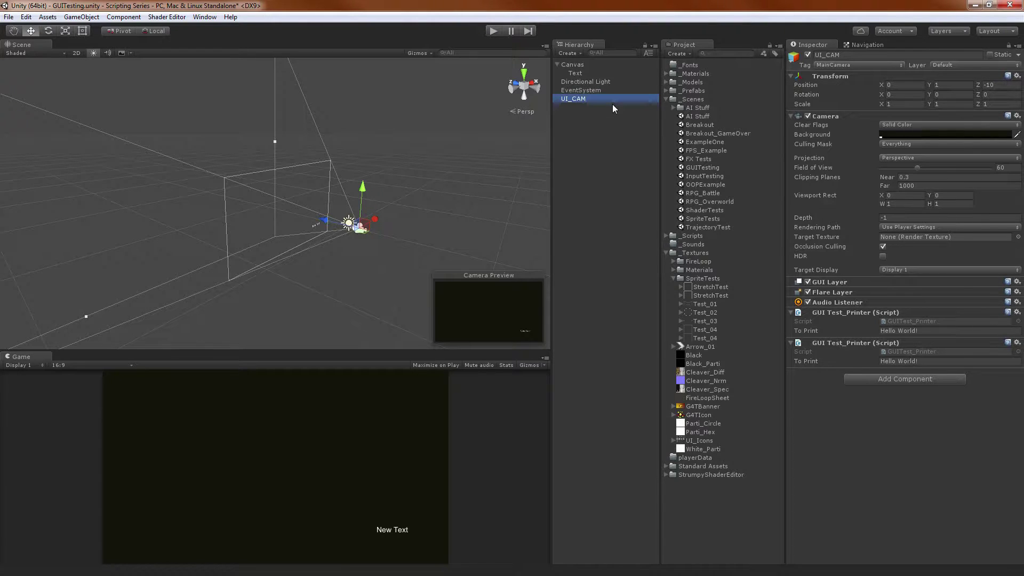
Make the Canvas and the EventSystem children of UI_CAM and check the Canvas's render camera.
click(581, 69)
mouse_move(576, 68)
mouse_down()
mouse_move(606, 90)
mouse_move(591, 101)
mouse_move(579, 77)
mouse_up()
click(577, 74)
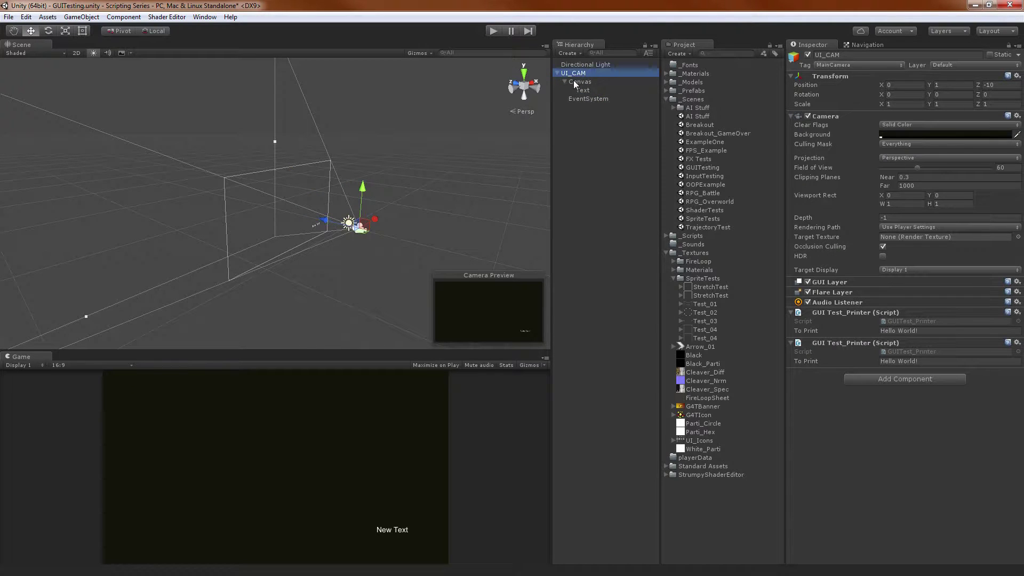
click(587, 82)
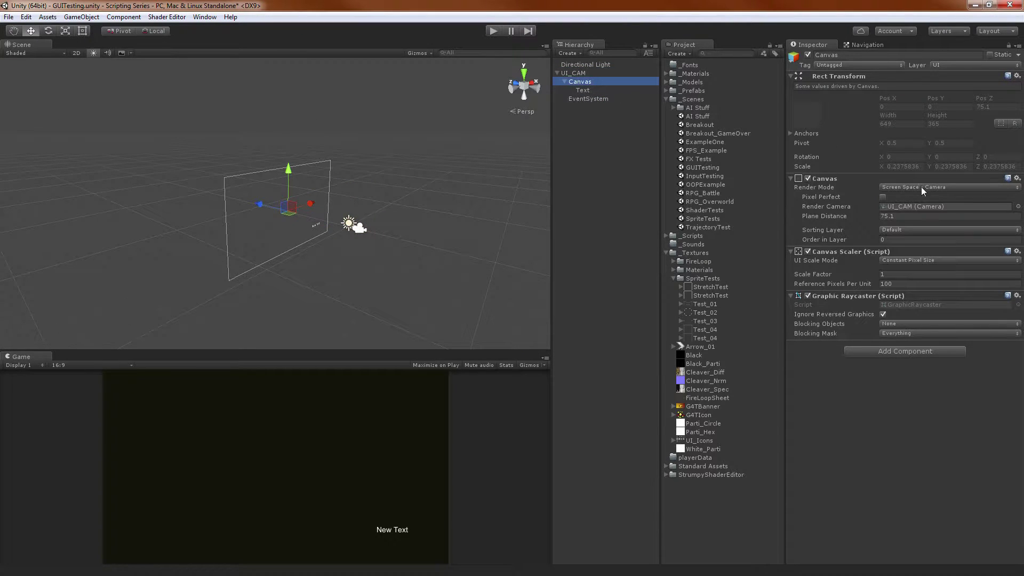
Switch UI_CAM to Orthographic projection and set its far clipping plane to 100.
click(599, 75)
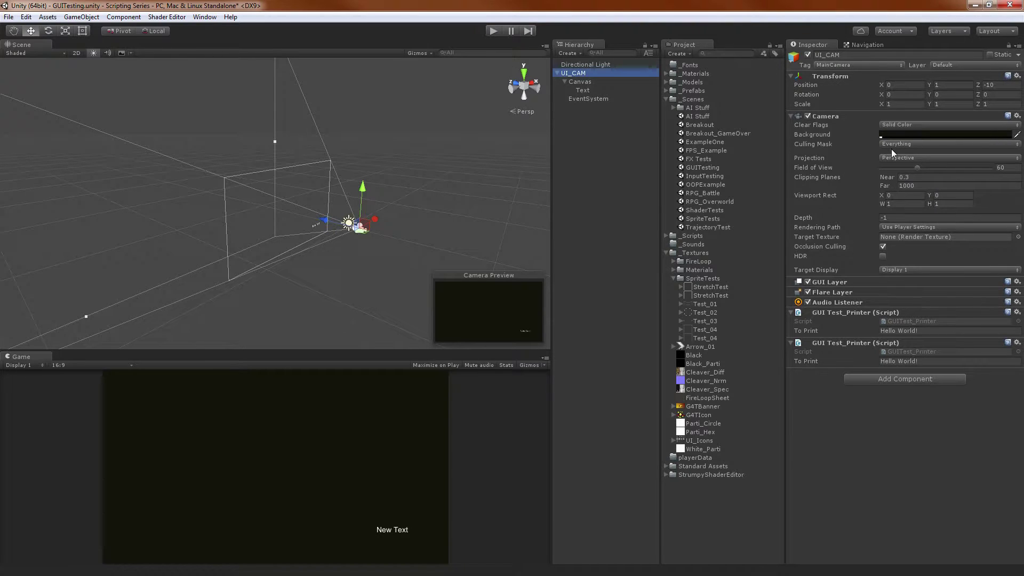
click(898, 159)
click(907, 168)
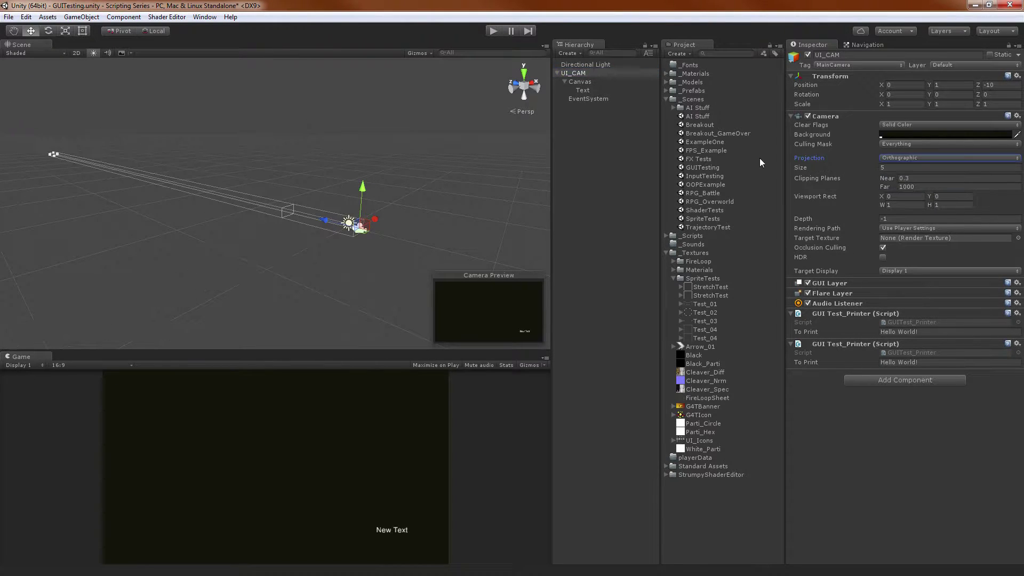
click(937, 195)
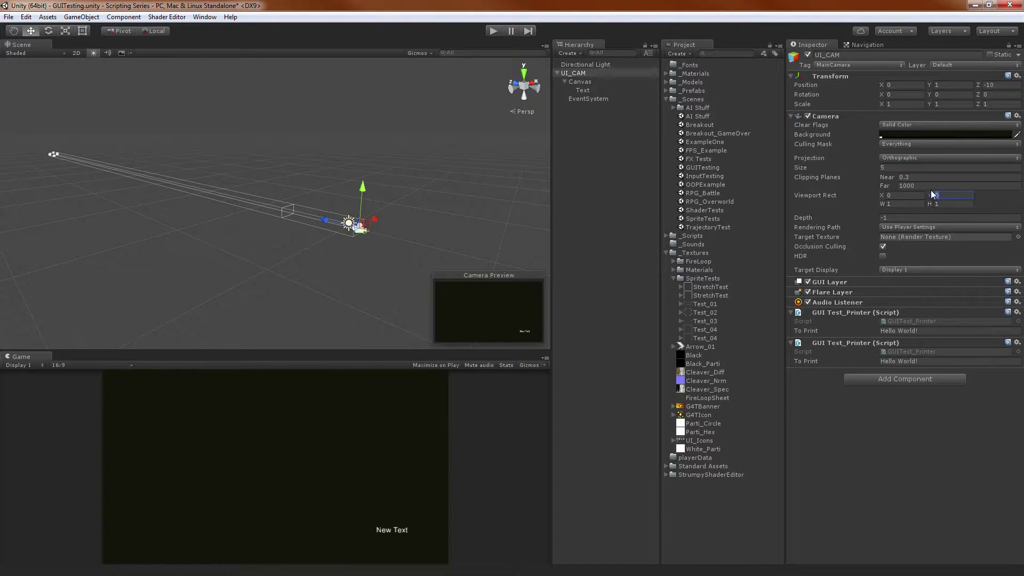
click(931, 187)
text(200)
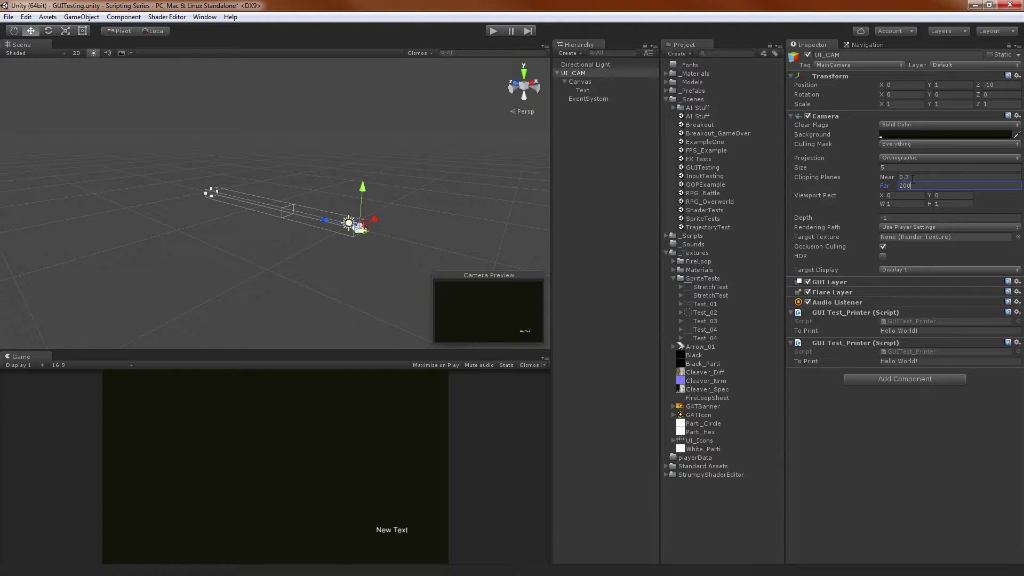
key(shift+Tab)
click(918, 187)
text(100)
Set the Canvas plane distance to 50.
click(600, 84)
click(902, 217)
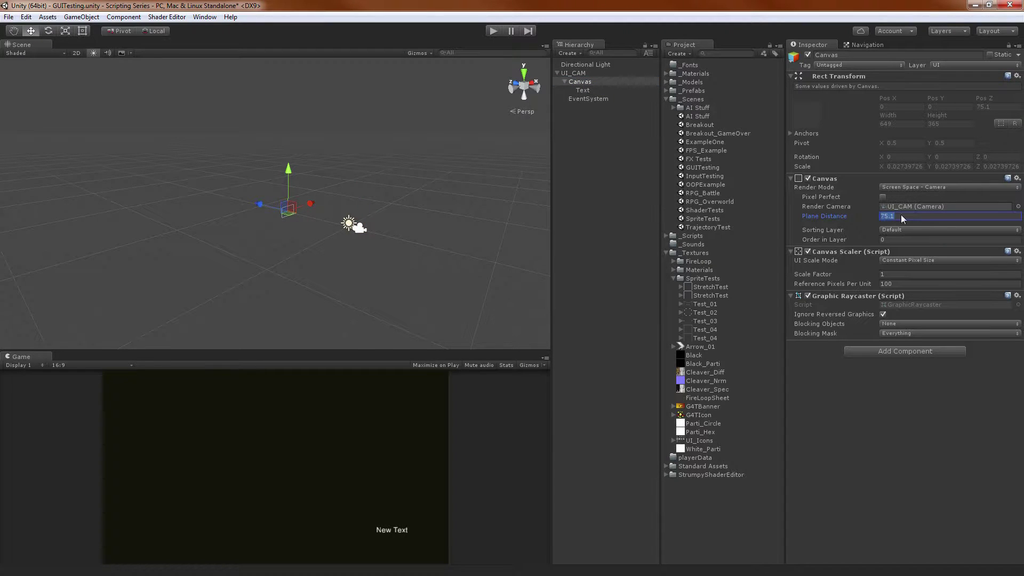
text(50)
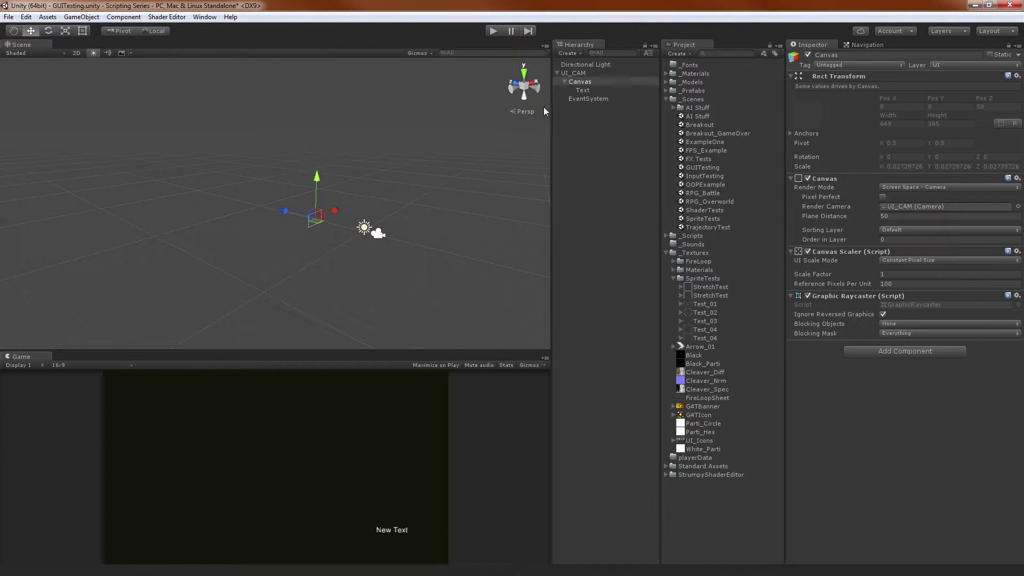
Examine from several angles how the Canvas fits inside UI_CAM's orthographic view volume.
click(574, 73)
alt+drag(462, 186, 275, 229)
alt+drag(285, 194, 512, 251)
click(580, 82)
alt+drag(363, 197, 613, 96)
key(f)
click(581, 74)
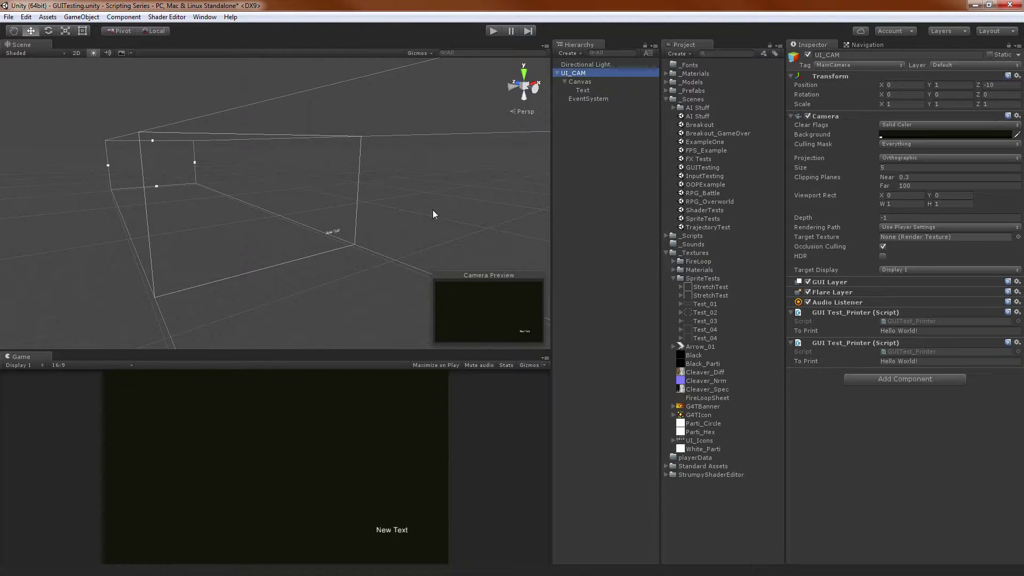
alt+drag(433, 209, 265, 235)
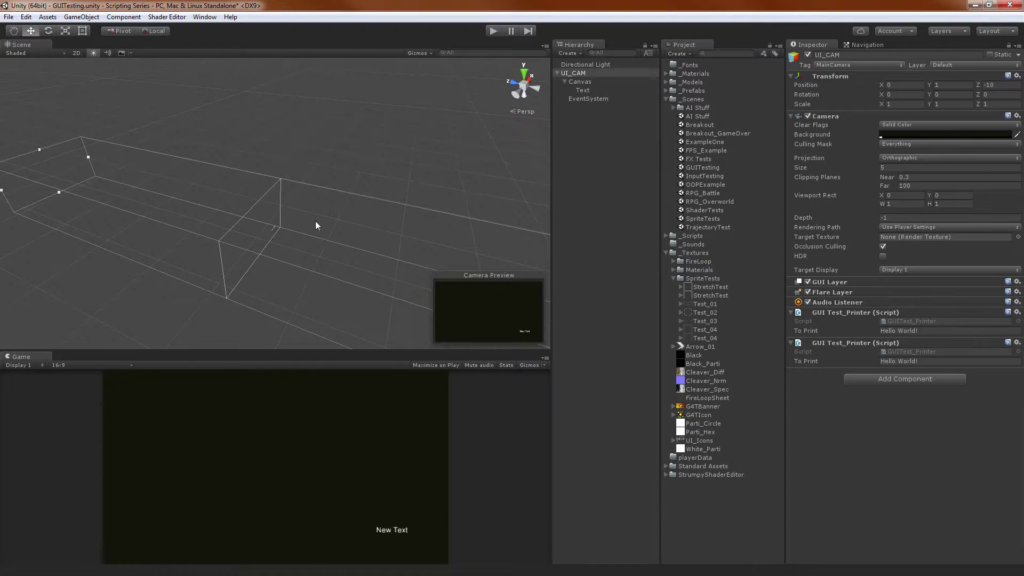
scroll(318, 220, down, 6)
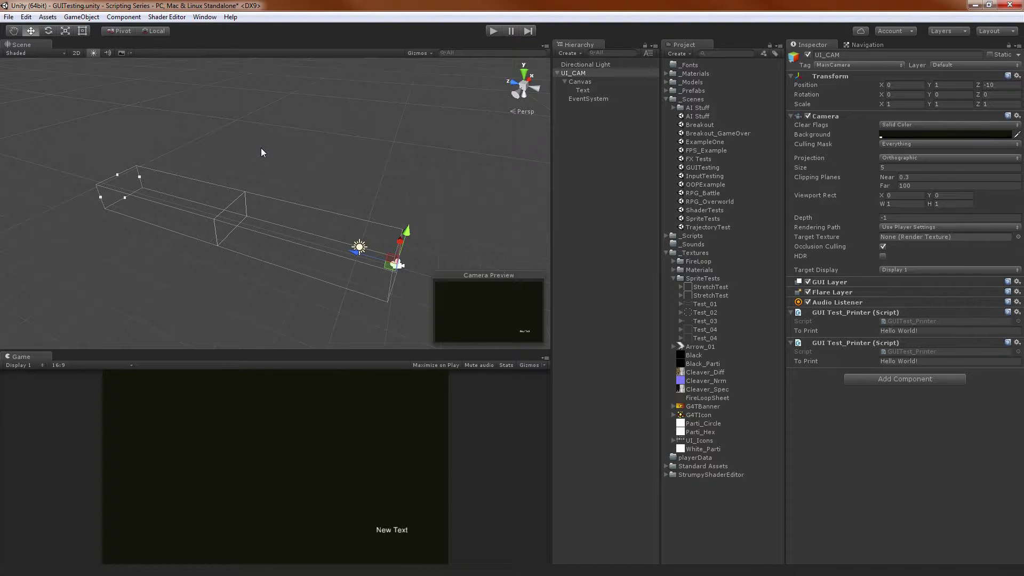
Switch UI_CAM's projection to Perspective.
click(911, 145)
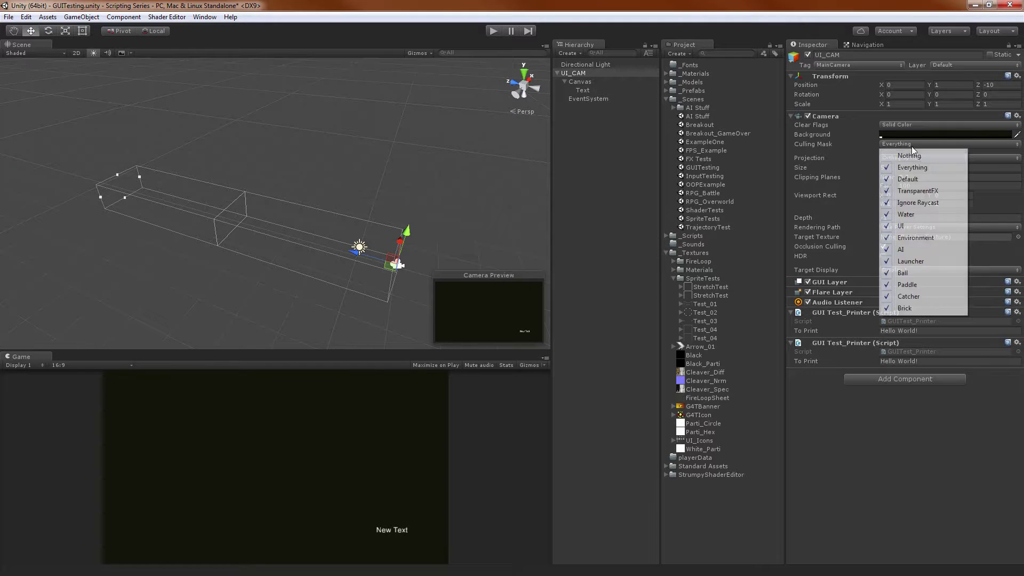
click(907, 155)
click(907, 158)
click(912, 169)
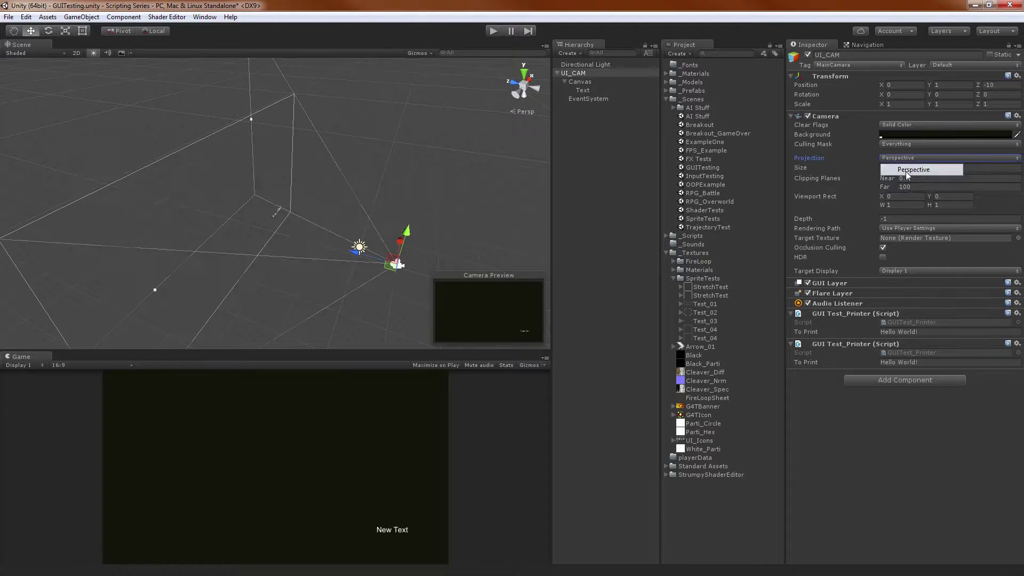
Try pushing the text behind the Canvas plane to about Z 202, and undo the move.
click(583, 90)
alt+right_drag(360, 213, 262, 203)
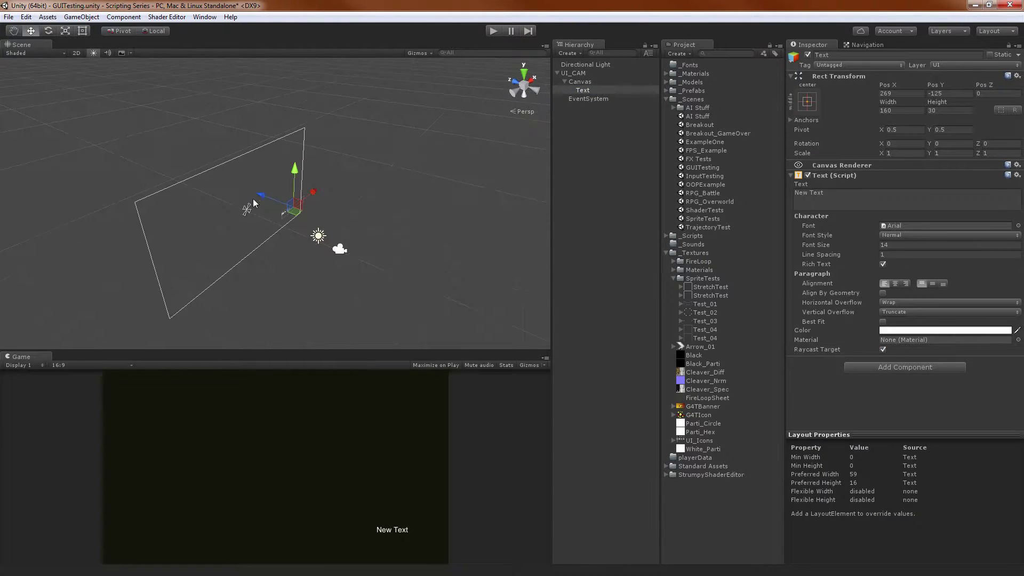
drag(262, 202, 225, 175)
key(ctrl+z)
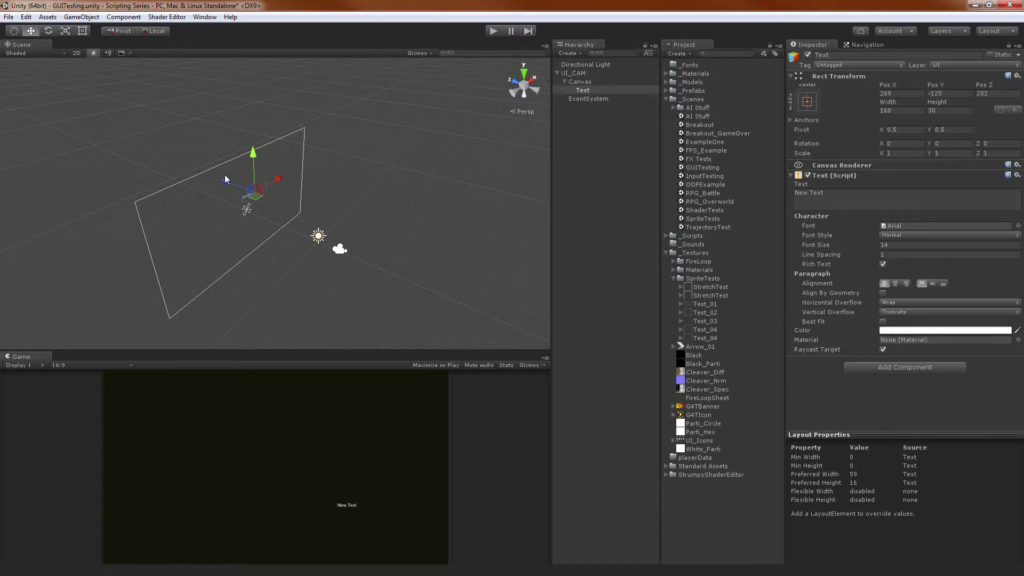
key(ctrl+z)
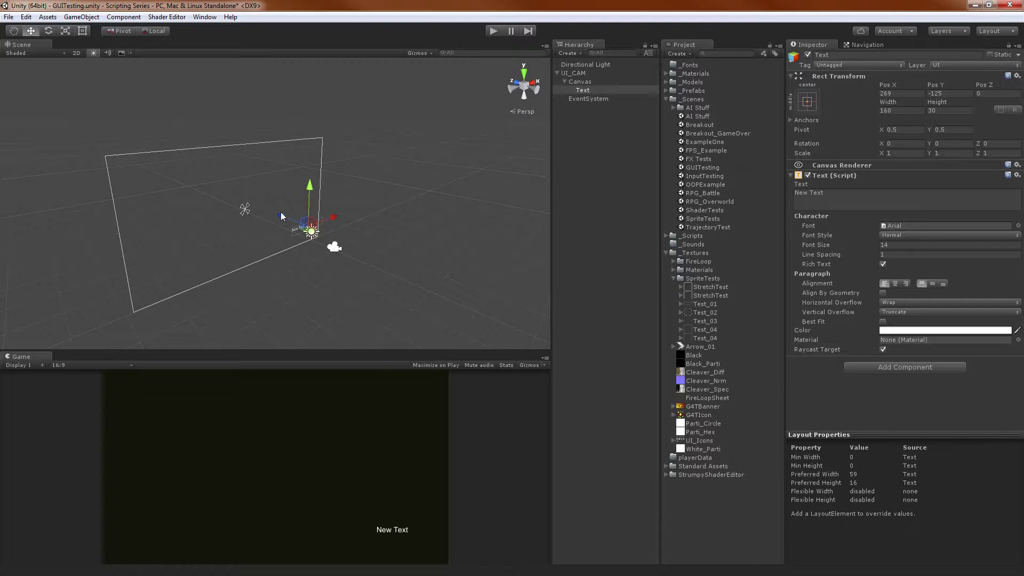
Move the text behind the Canvas plane to about X 7, Z 225, comparing it with the camera's view volume.
drag(283, 216, 254, 204)
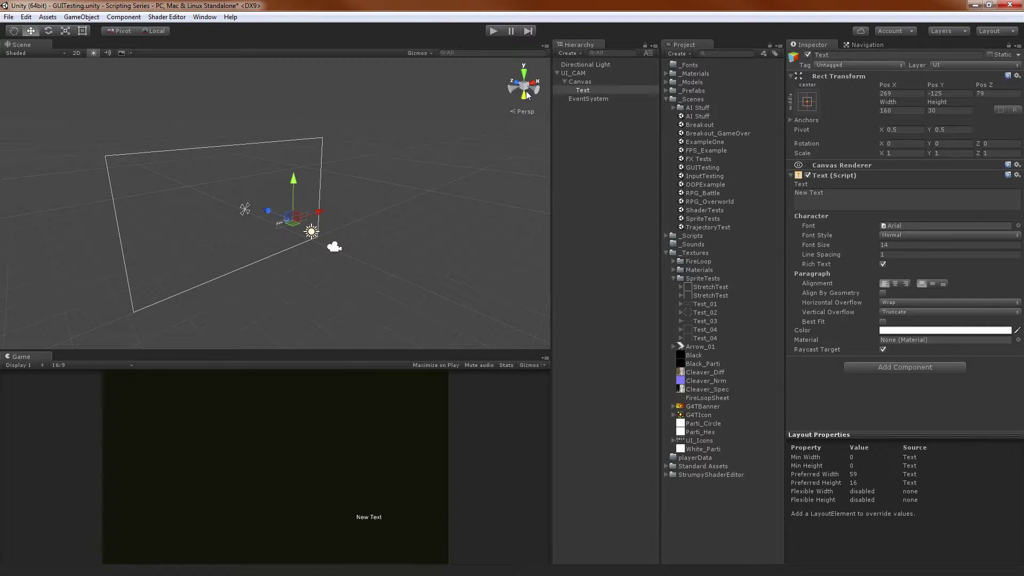
click(334, 247)
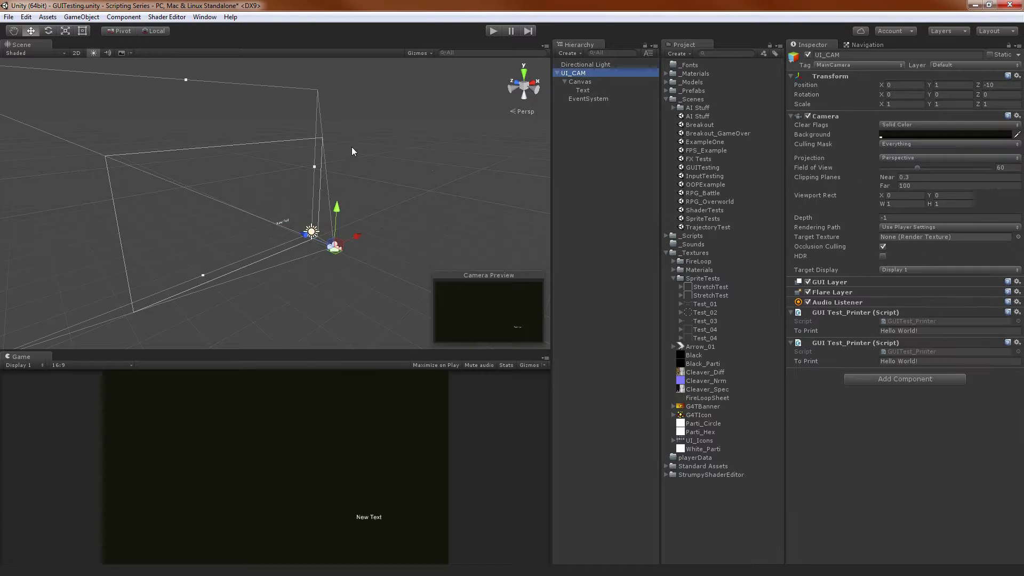
click(583, 89)
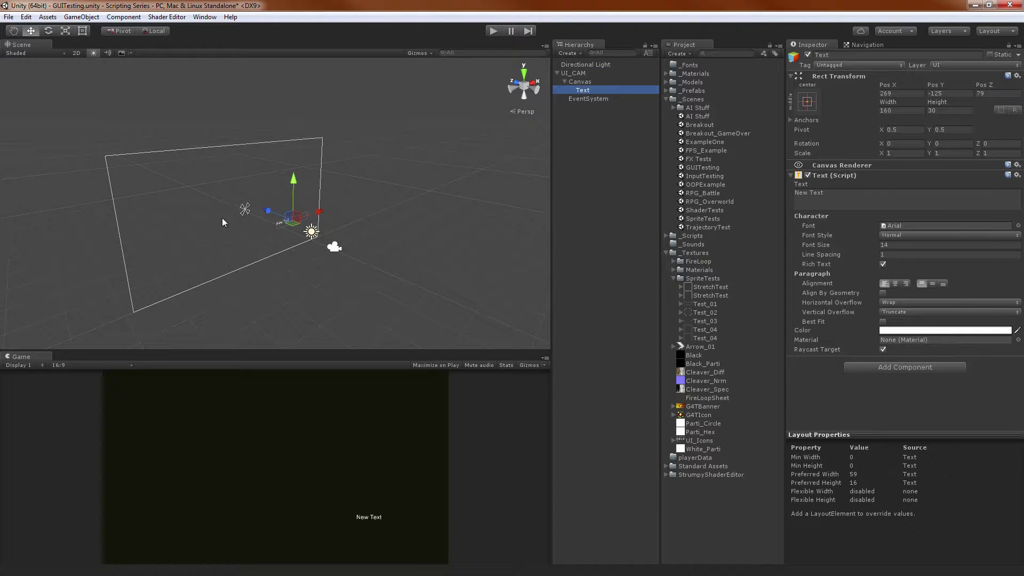
drag(316, 212, 235, 198)
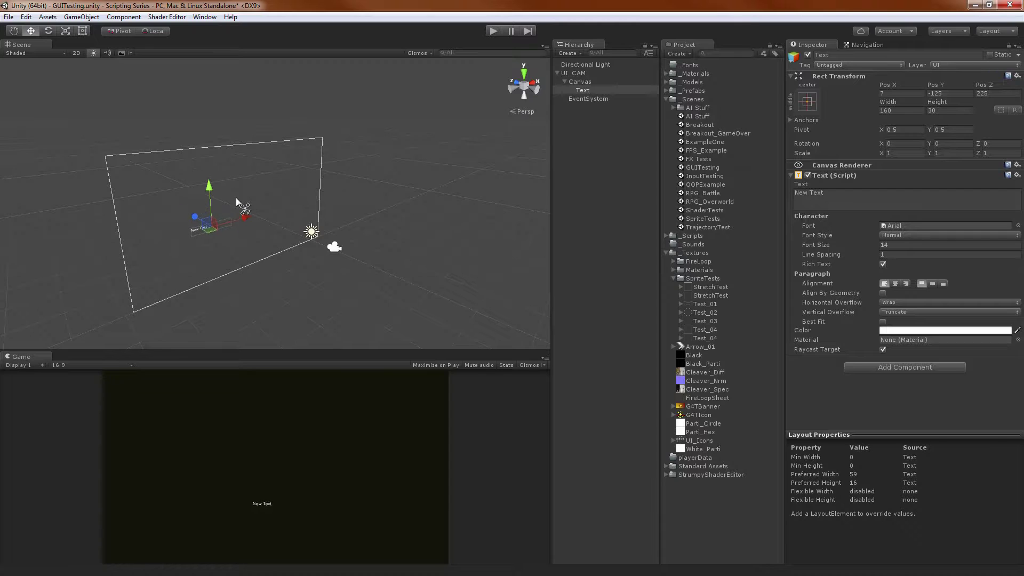
Set the text's Z position to 0 so it lies on the Canvas plane.
click(903, 93)
click(982, 93)
text(0)
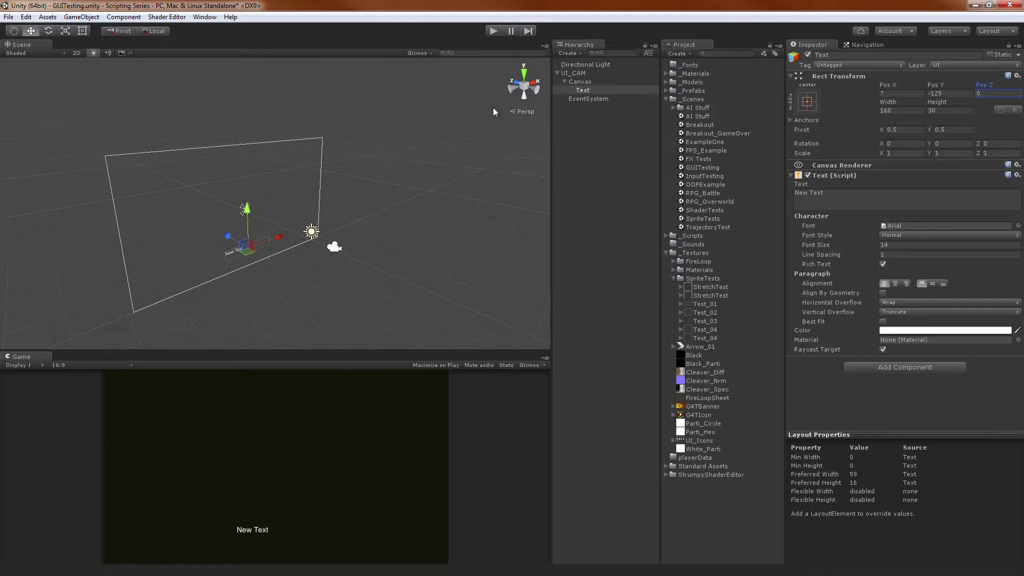
Set UI_CAM's projection back to Orthographic.
click(585, 73)
click(899, 159)
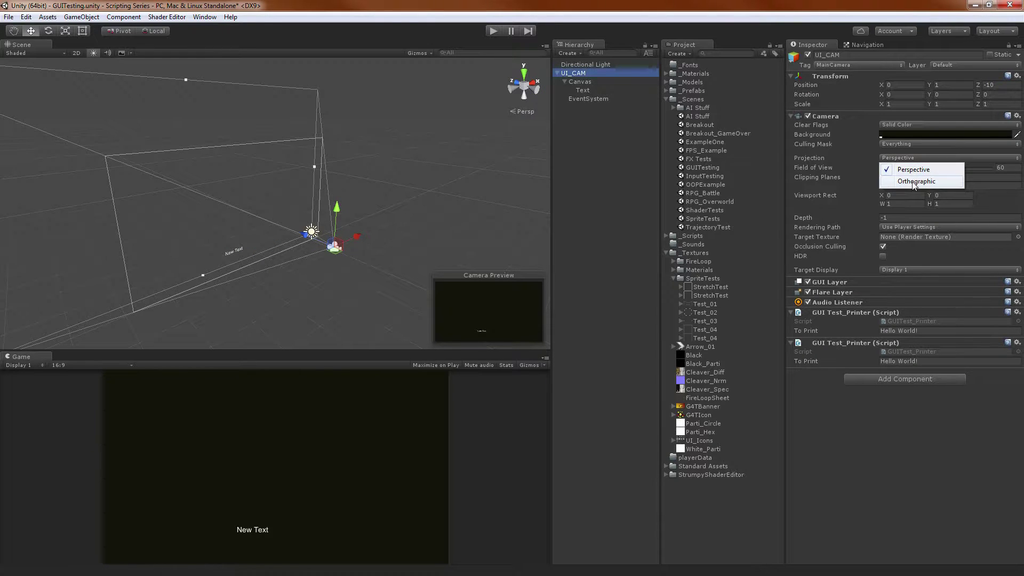
click(916, 182)
Move the text along X into the Canvas's lower-left area, at about X -215.
alt+drag(327, 199, 451, 182)
click(569, 99)
key(Up)
alt+drag(299, 224, 266, 267)
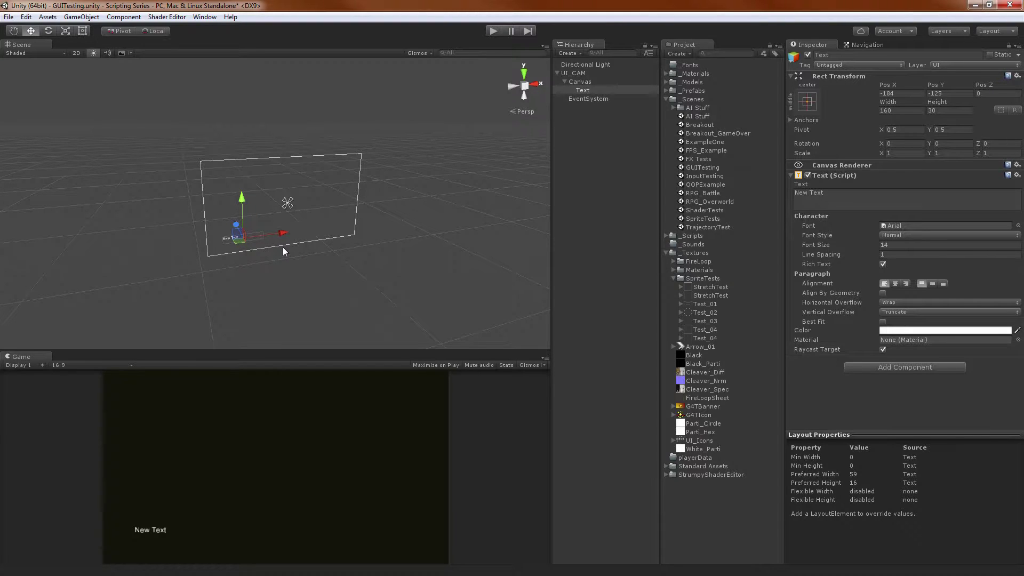
drag(283, 235, 276, 234)
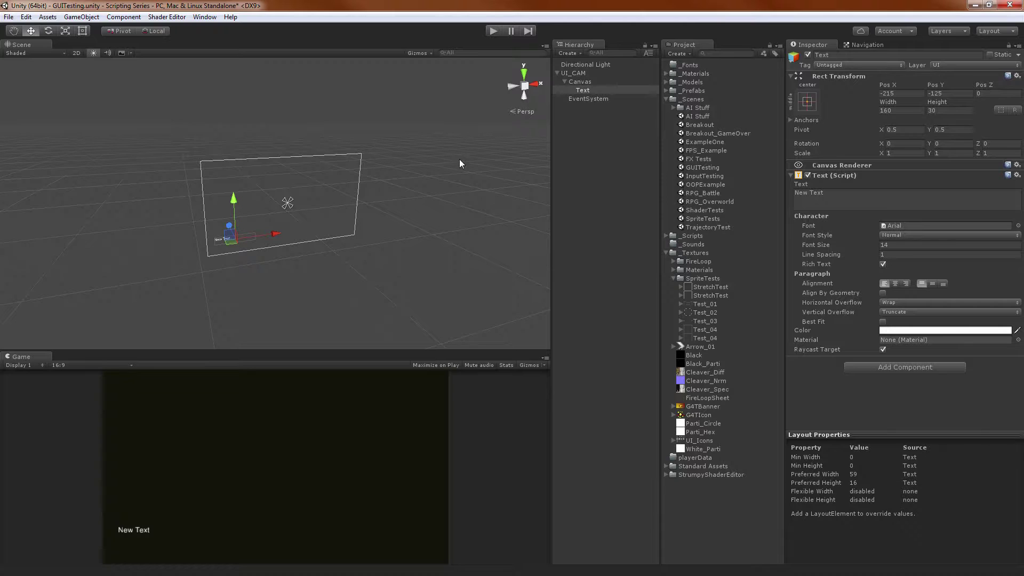
Deactivate UI_CAM together with its children and reactivate it.
click(579, 73)
click(558, 73)
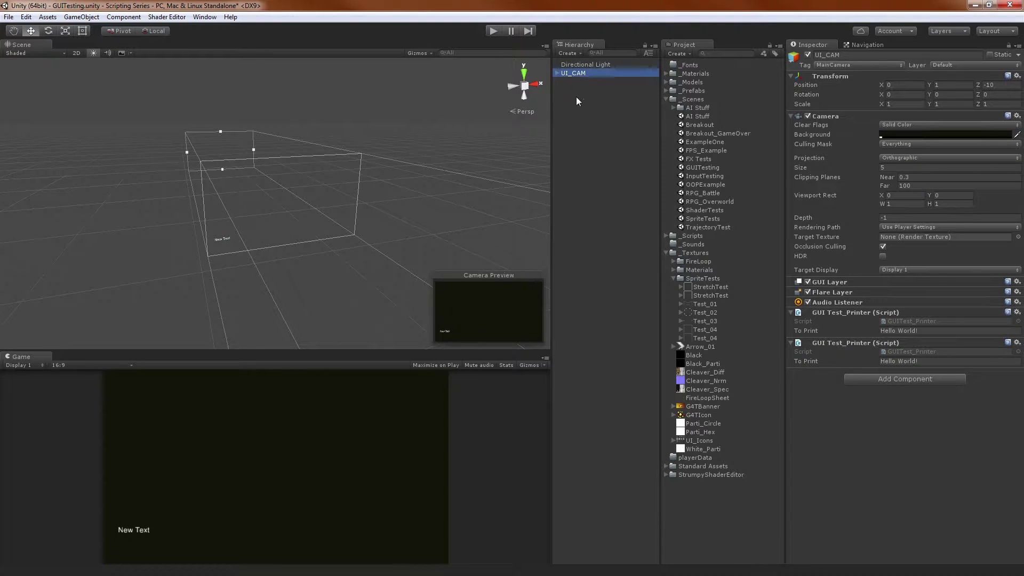
click(807, 55)
click(808, 55)
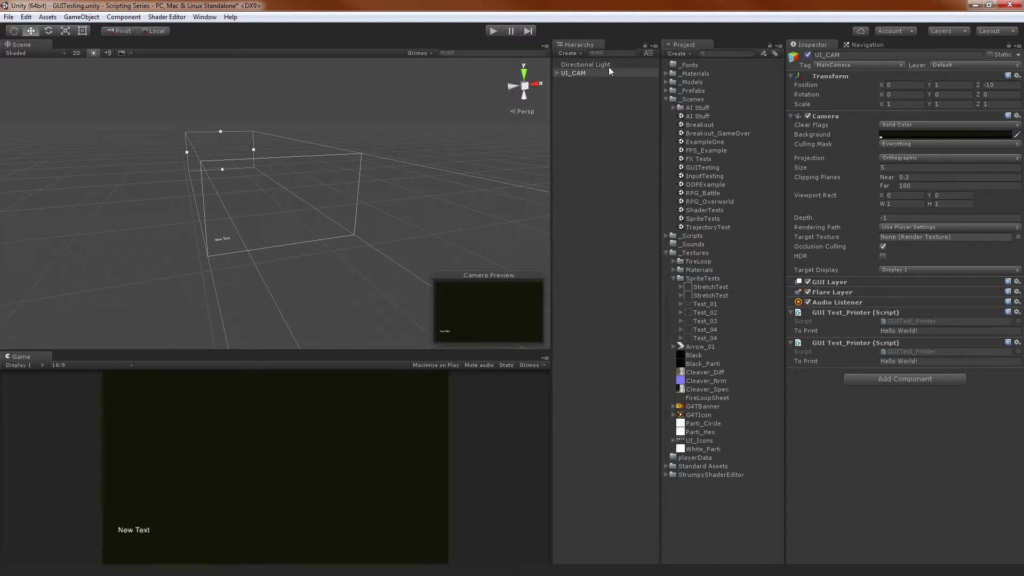
click(559, 73)
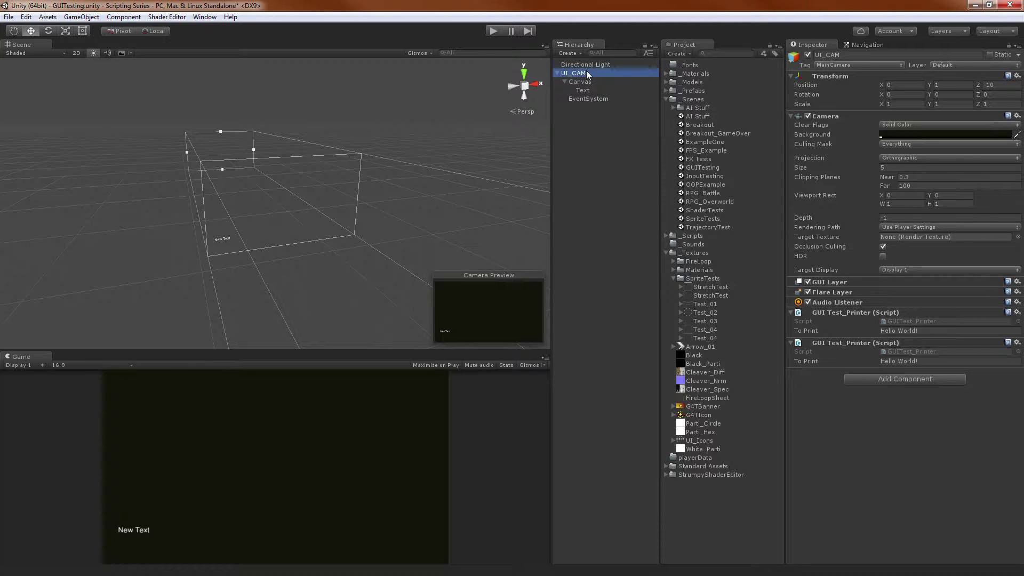
Examine the Canvas's Sorting Layer choices, the project's sorting layer list and the Order in Layer setting.
click(580, 82)
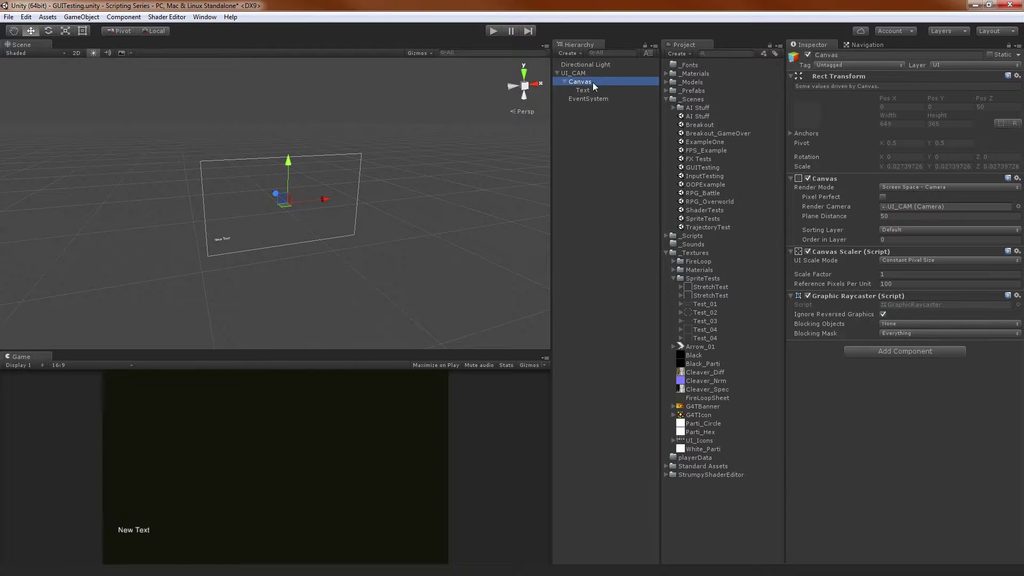
click(894, 229)
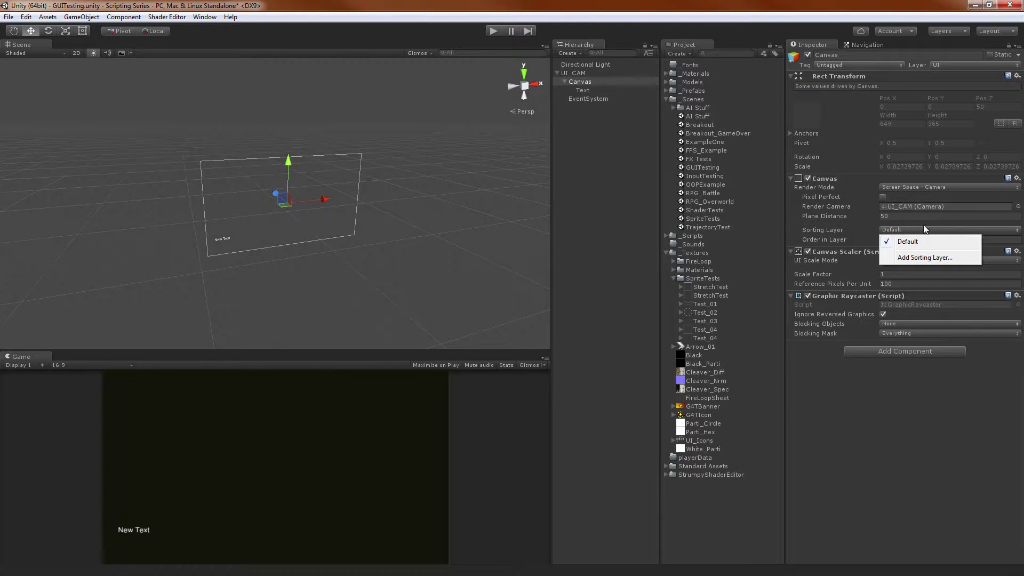
click(925, 257)
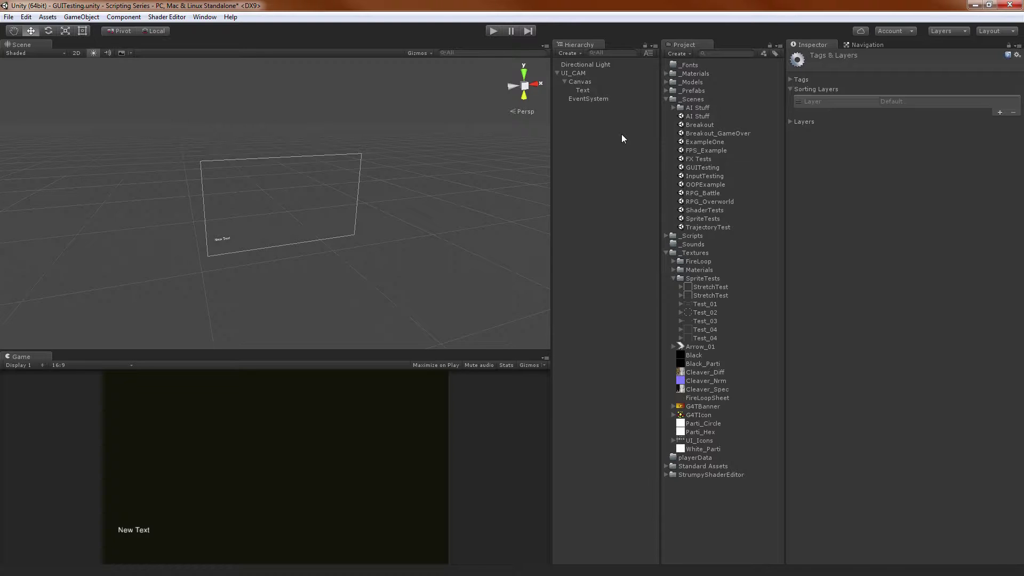
click(574, 75)
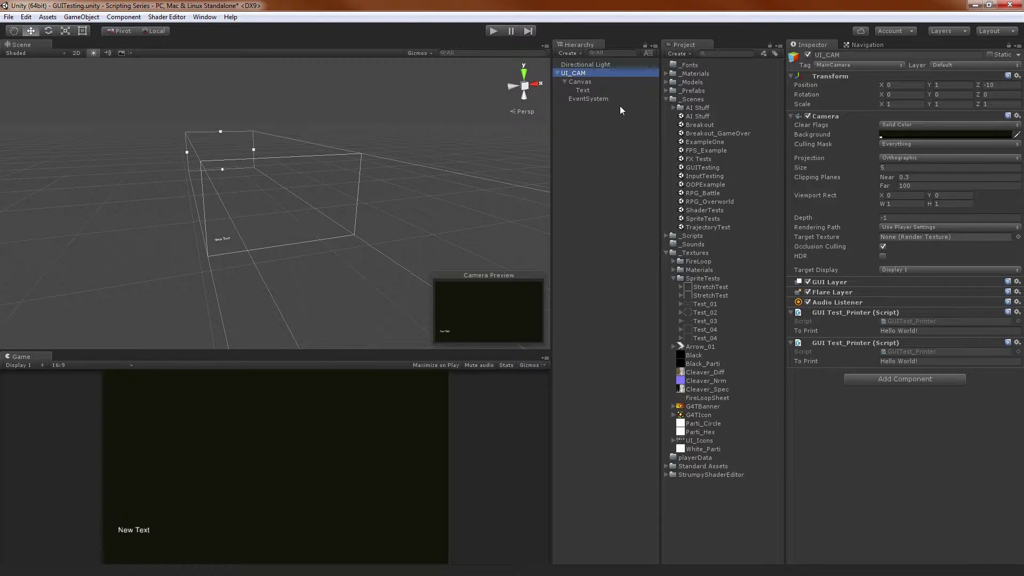
click(580, 82)
click(880, 229)
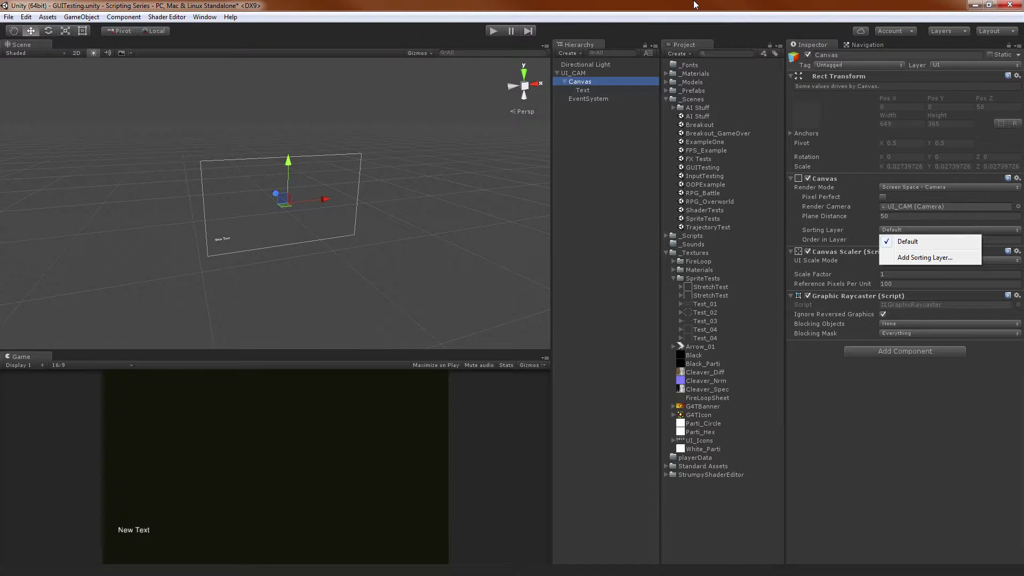
key(Escape)
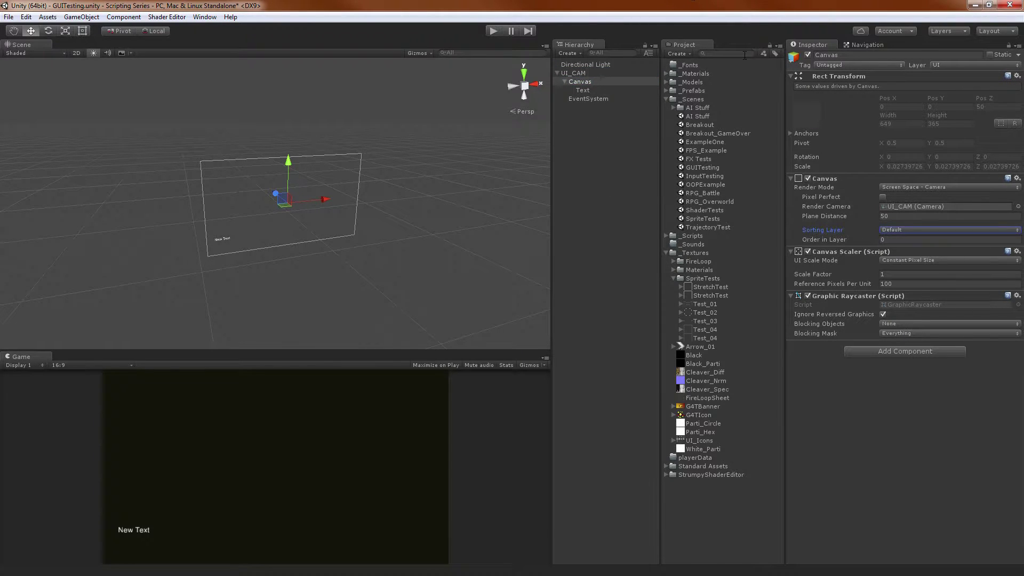
click(900, 241)
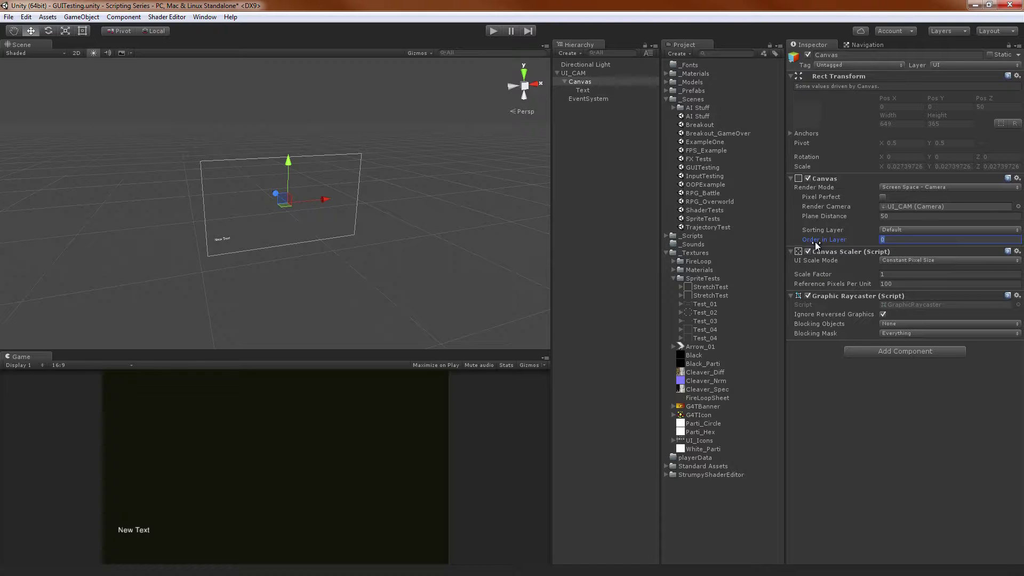
click(867, 251)
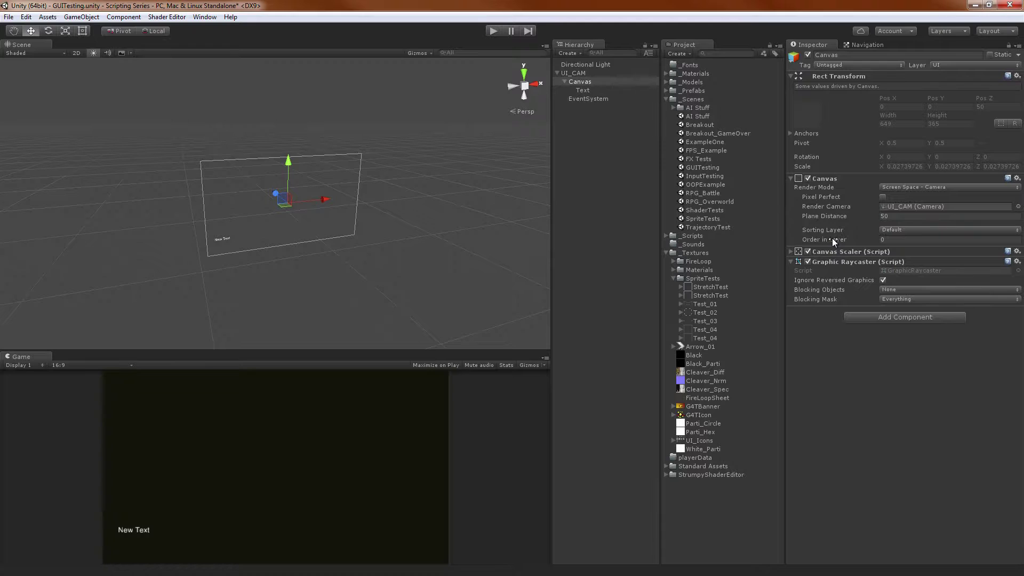
click(832, 253)
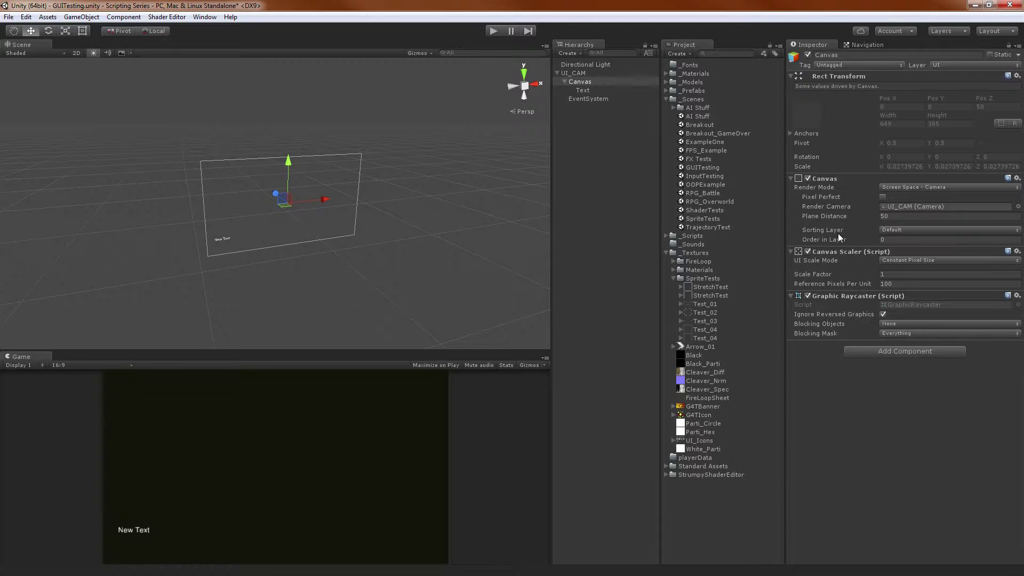
Add a new sorting layer to the project's list and remove it again.
click(883, 231)
click(896, 257)
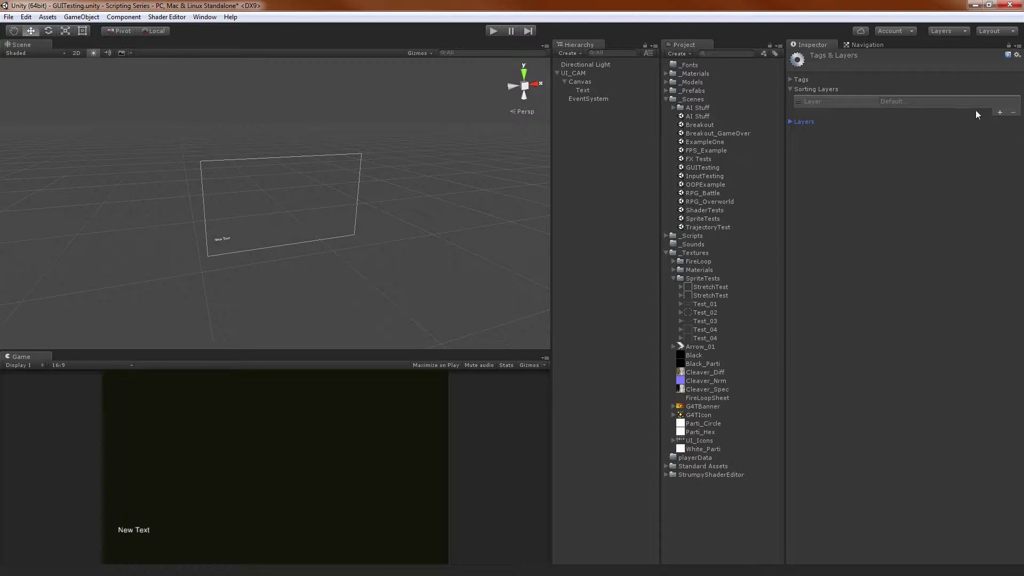
click(999, 112)
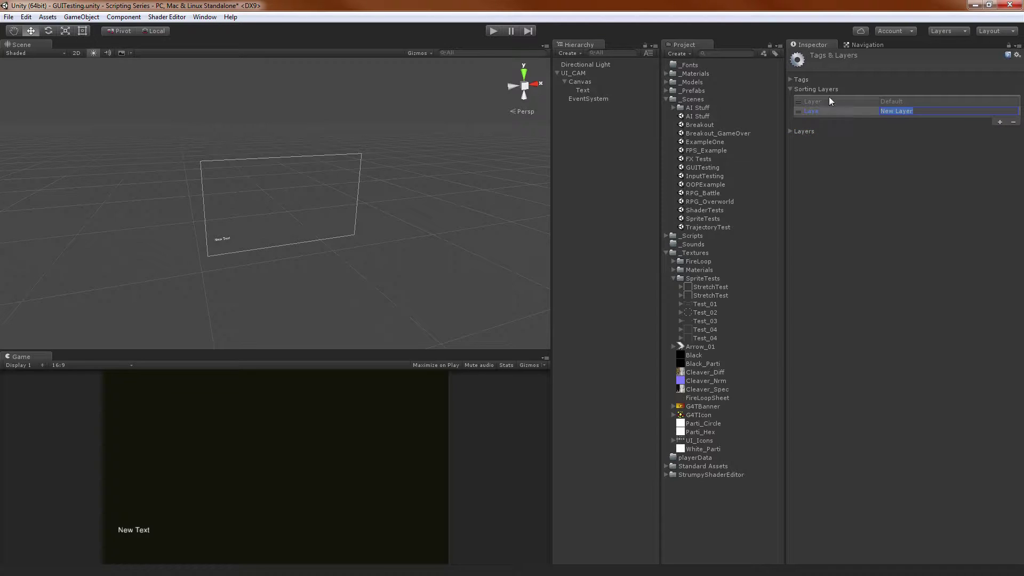
click(1013, 122)
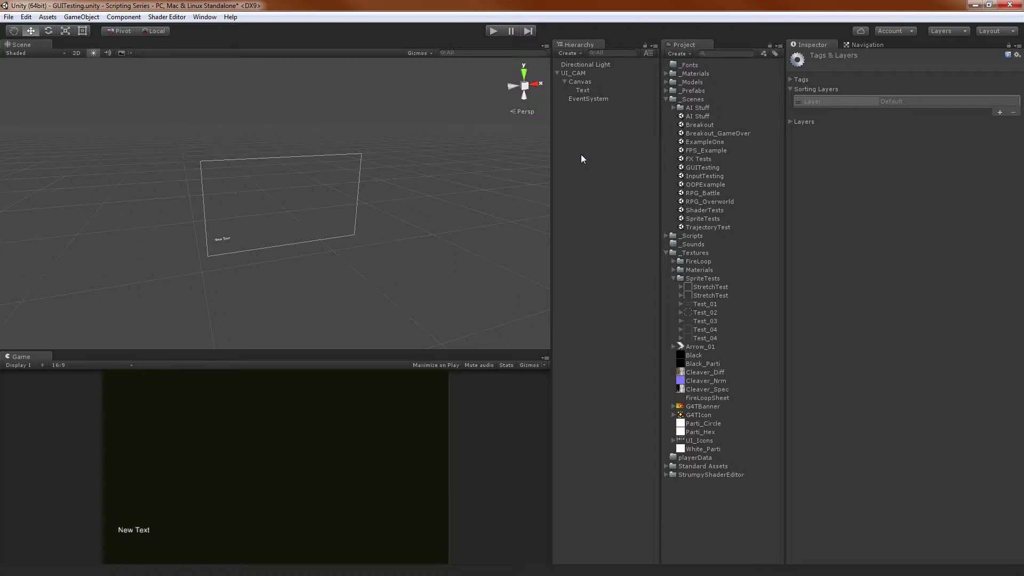
Review the Canvas's UI Scale Mode choices and resize the Game view to check the text's behaviour under Constant Pixel Size.
click(597, 81)
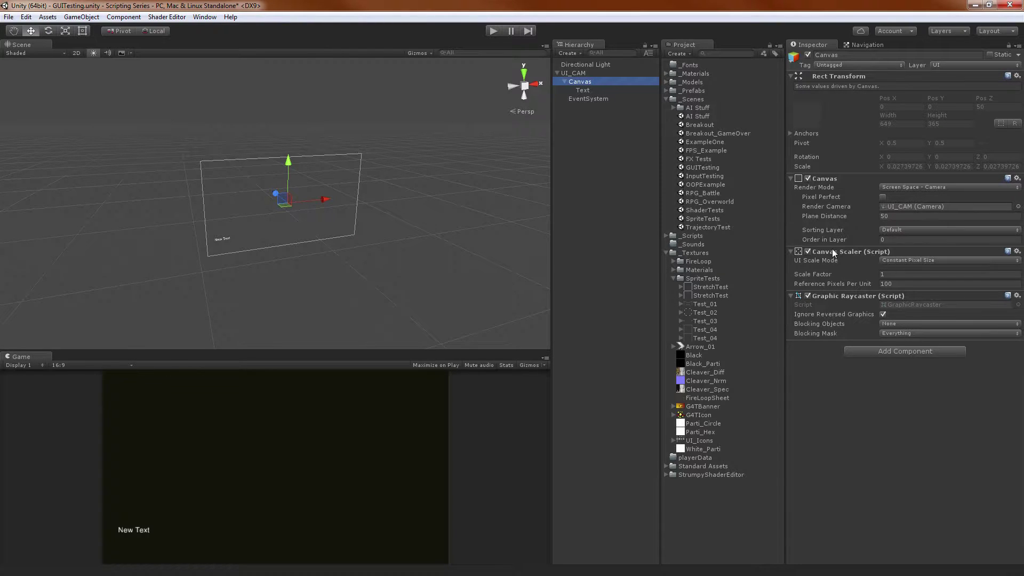
click(900, 260)
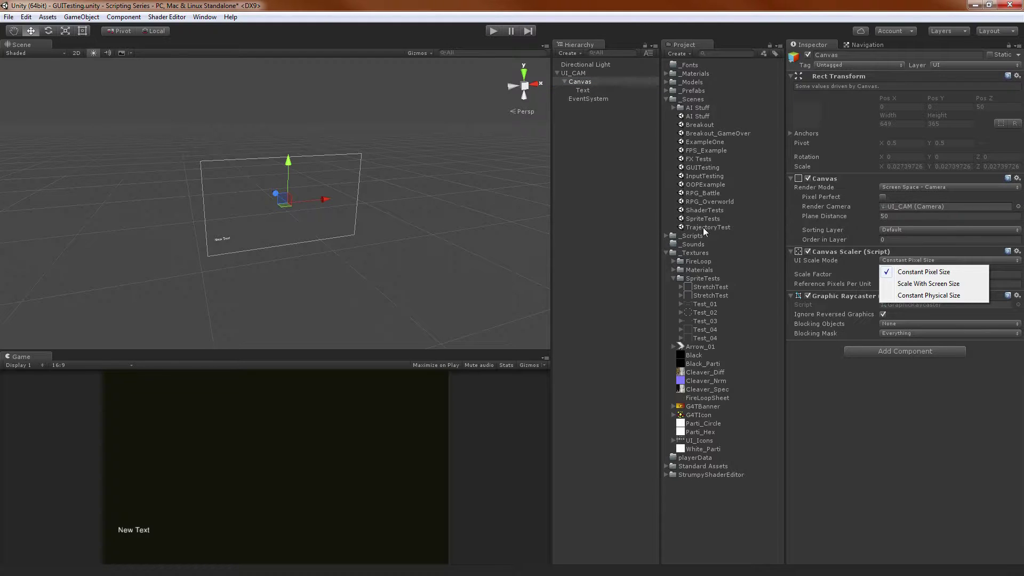
click(592, 214)
click(574, 74)
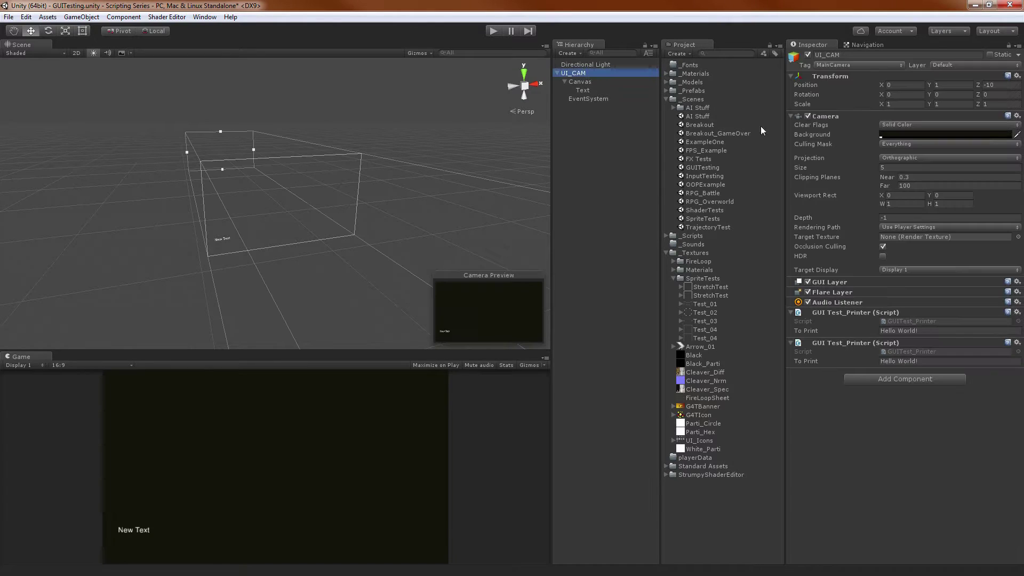
click(577, 82)
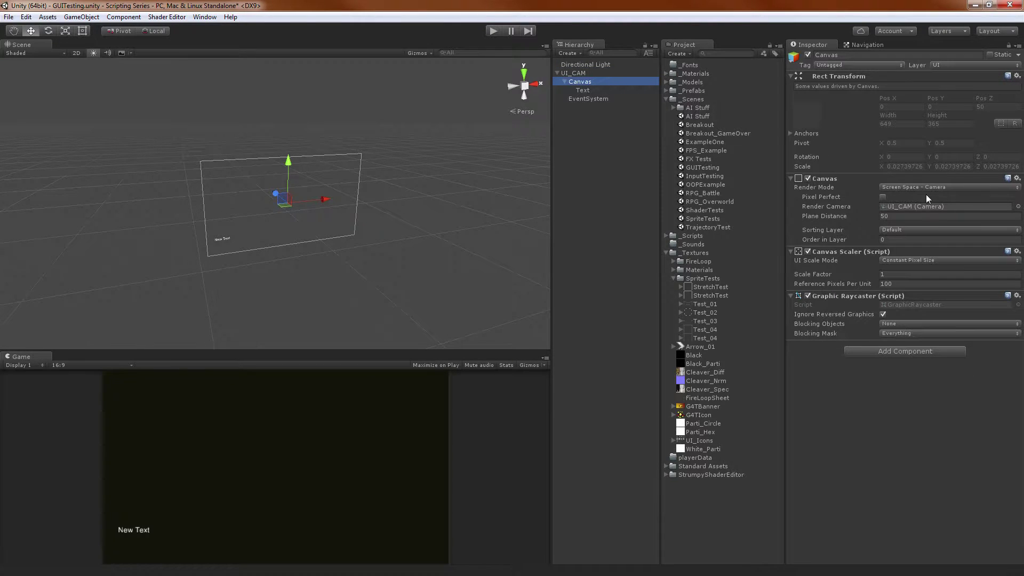
drag(492, 349, 468, 326)
mouse_move(385, 326)
mouse_down()
mouse_move(384, 352)
mouse_move(385, 332)
mouse_up()
Set the Canvas's UI Scale Mode to Scale With Screen Size and resize the Game view to test the text scaling.
click(926, 260)
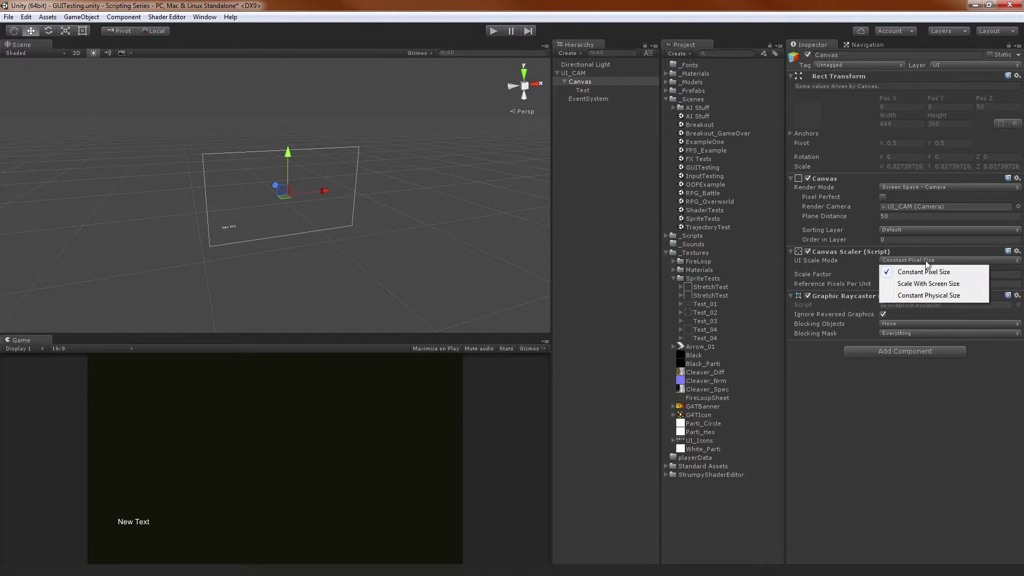
click(942, 283)
drag(436, 341, 387, 368)
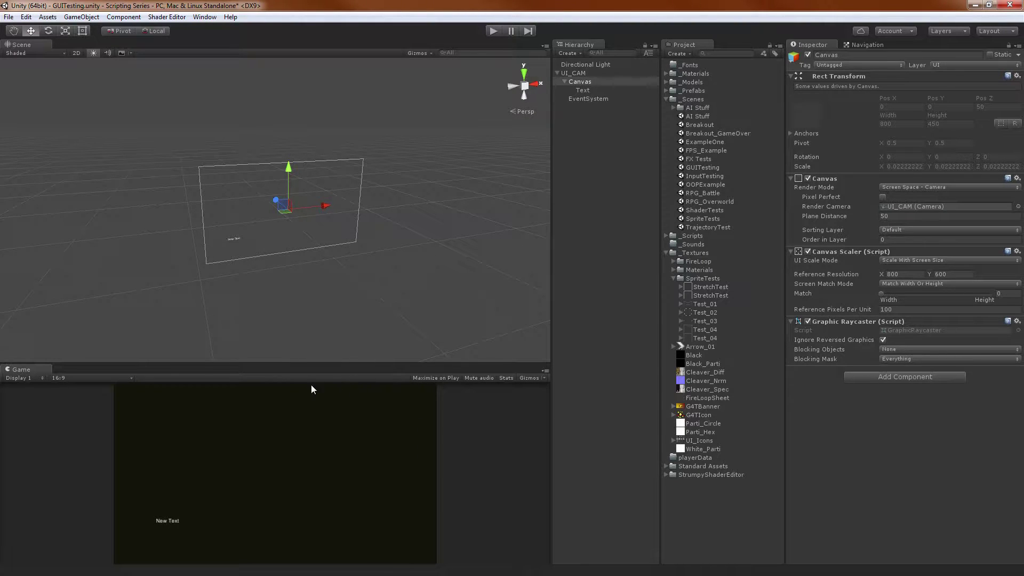
drag(322, 364, 341, 280)
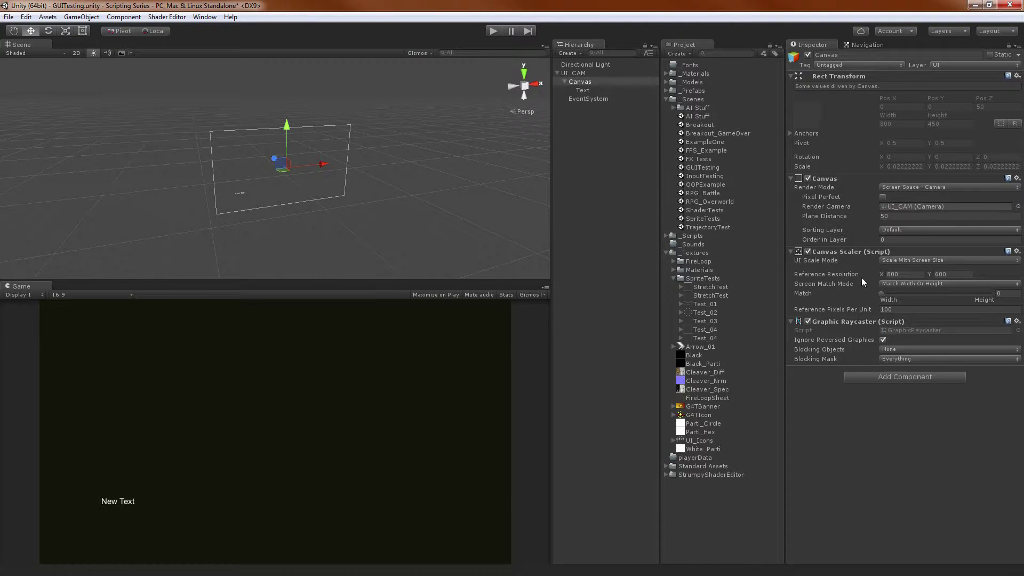
Try a reference resolution of 16 by 9 in the Canvas Scaler and check it in a slightly resized Game view.
click(901, 272)
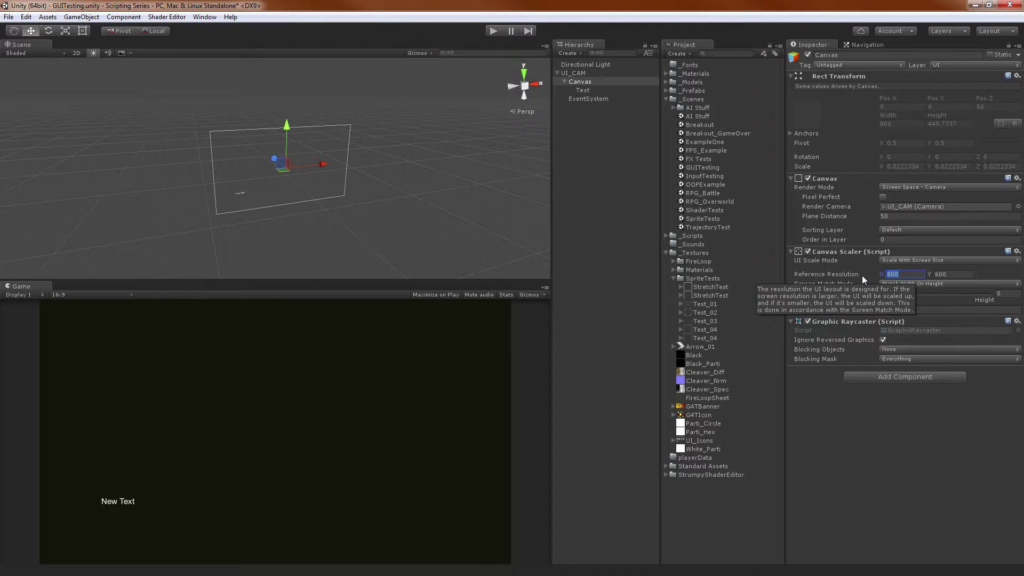
text(19)
key(Tab)
text(9)
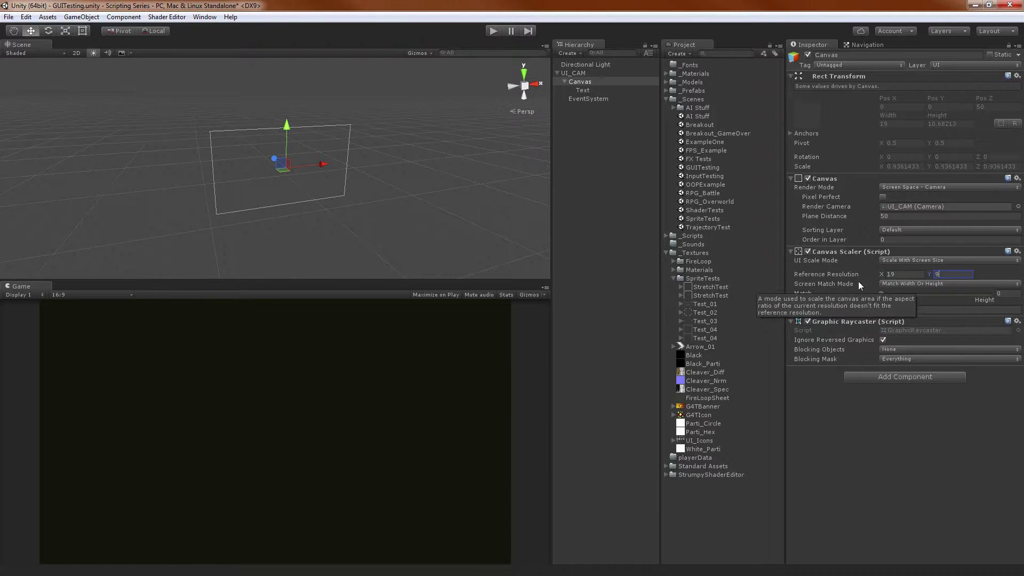
click(883, 275)
text(16)
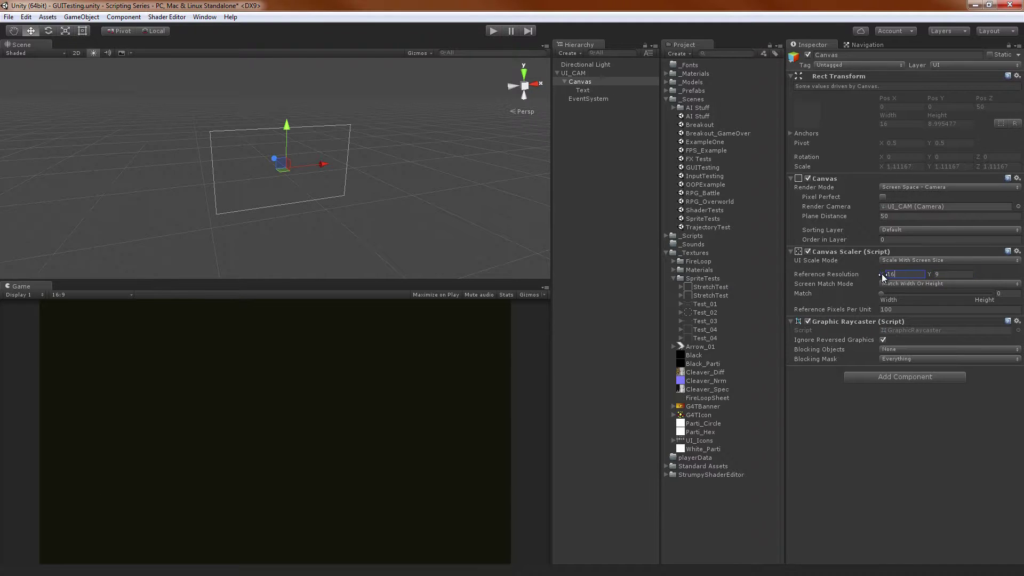
key(Tab)
mouse_move(502, 280)
mouse_down()
mouse_move(496, 363)
mouse_move(462, 199)
mouse_move(484, 276)
mouse_up()
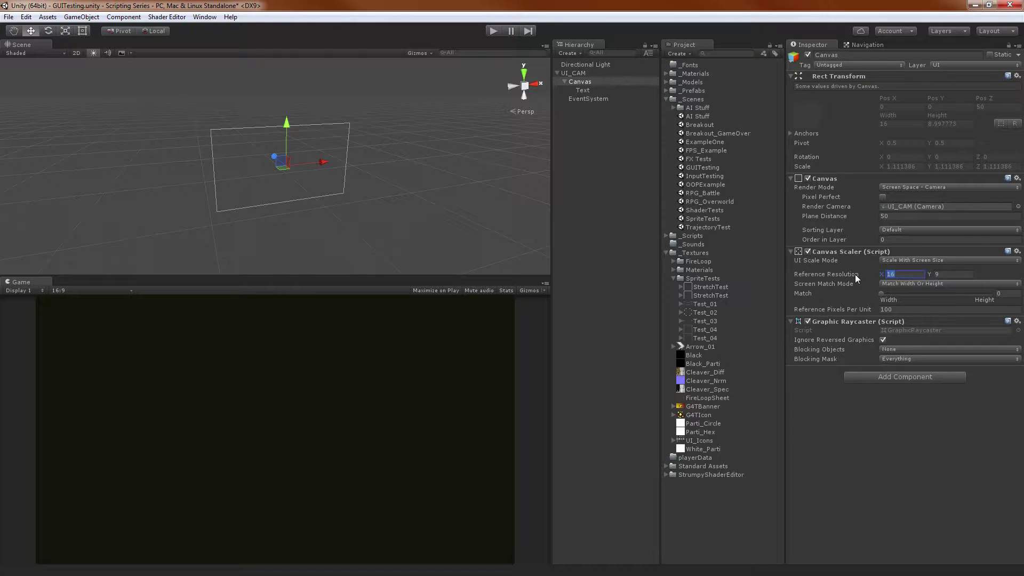
Set the Canvas Scaler's reference resolution to X 1920 and Y 1080.
text(1080)
key(Tab)
text(1920)
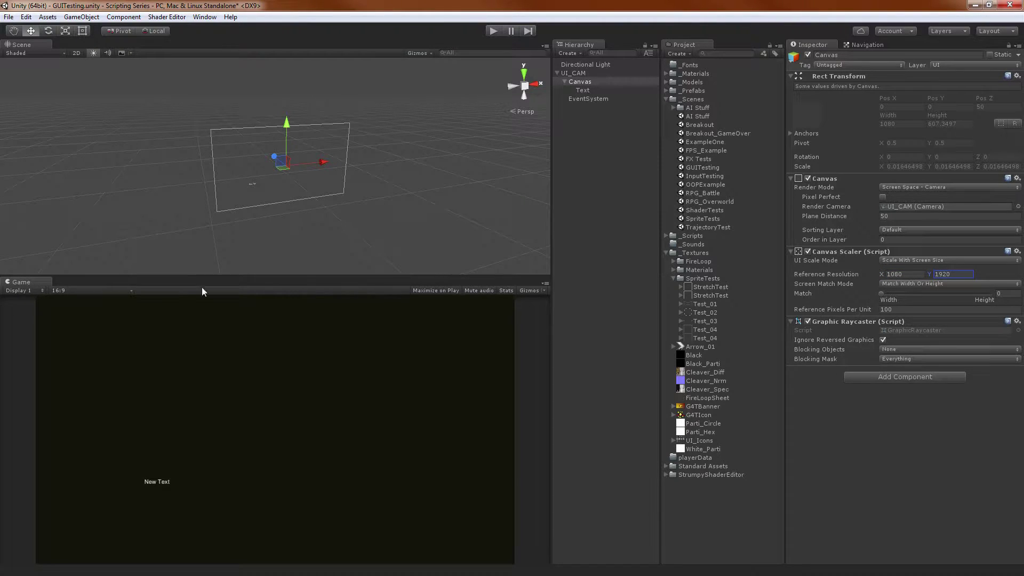
click(913, 276)
text(1920)
key(Tab)
text(108)
Check the Game view's aspect ratio choices, leaving 16:9 selected.
click(71, 291)
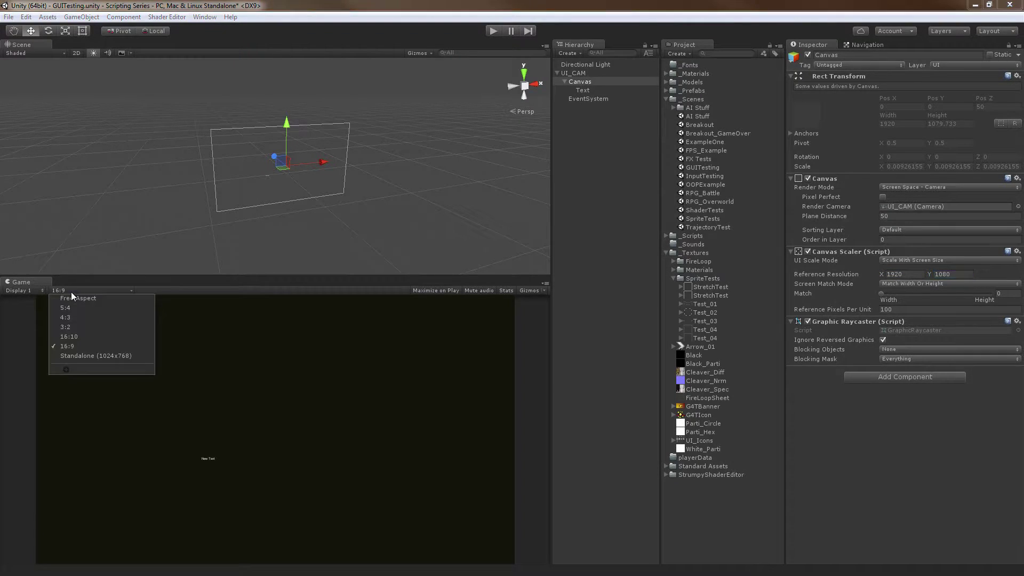
click(43, 292)
click(82, 292)
click(335, 314)
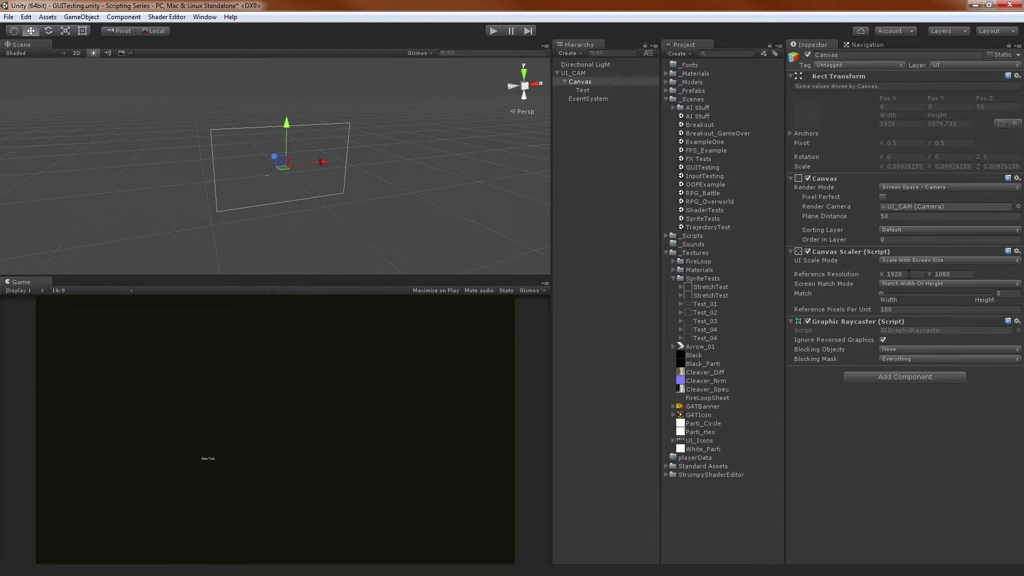
Move the text object down and to the left into the Canvas's lower-left area.
scroll(282, 170, up, 2)
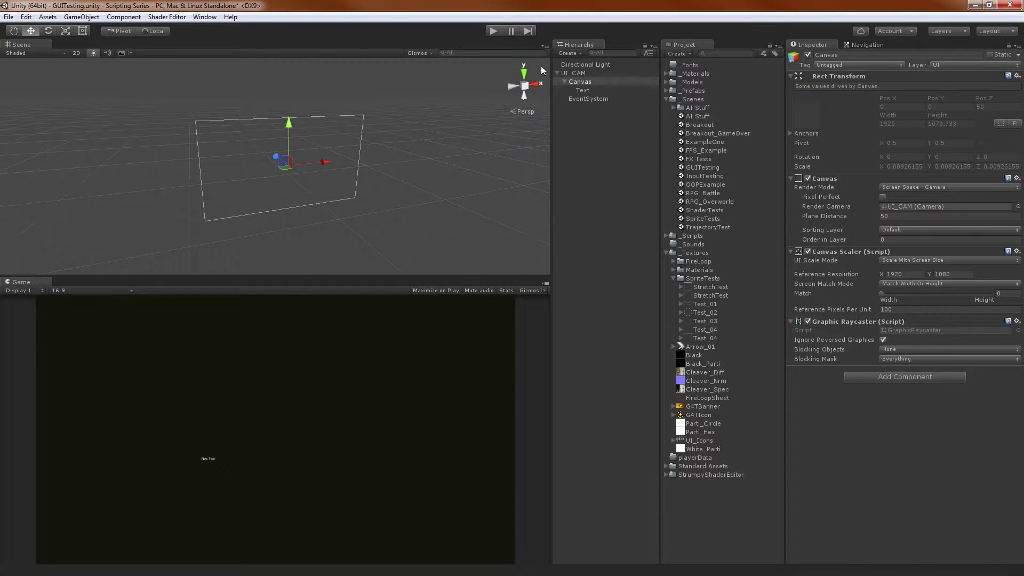
click(583, 90)
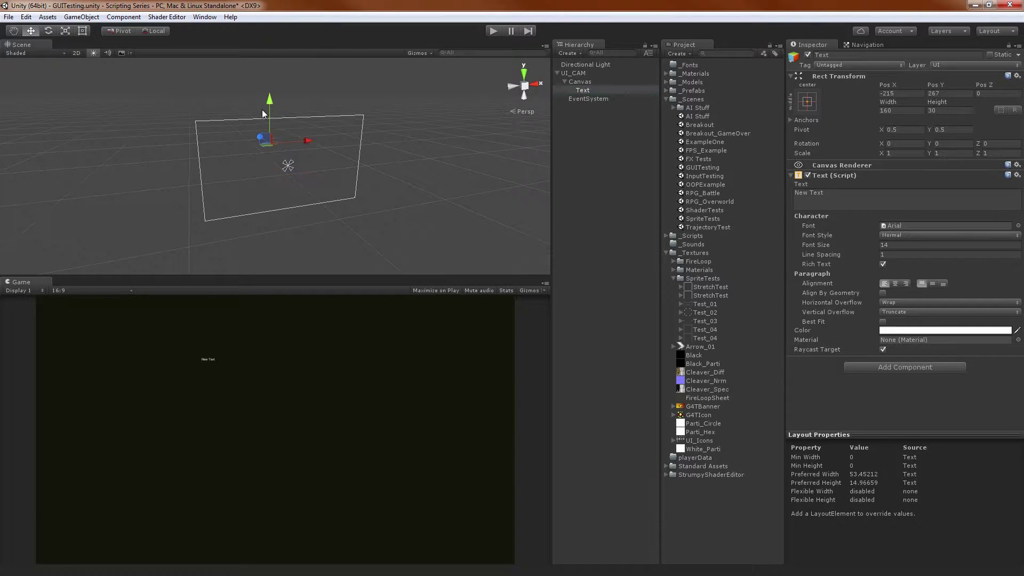
drag(263, 113, 270, 154)
drag(296, 193, 286, 172)
Examine the Canvas Scaler's Screen Match Mode choices, Match and Reference Pixels Per Unit settings, and test them by resizing the Game view.
click(579, 81)
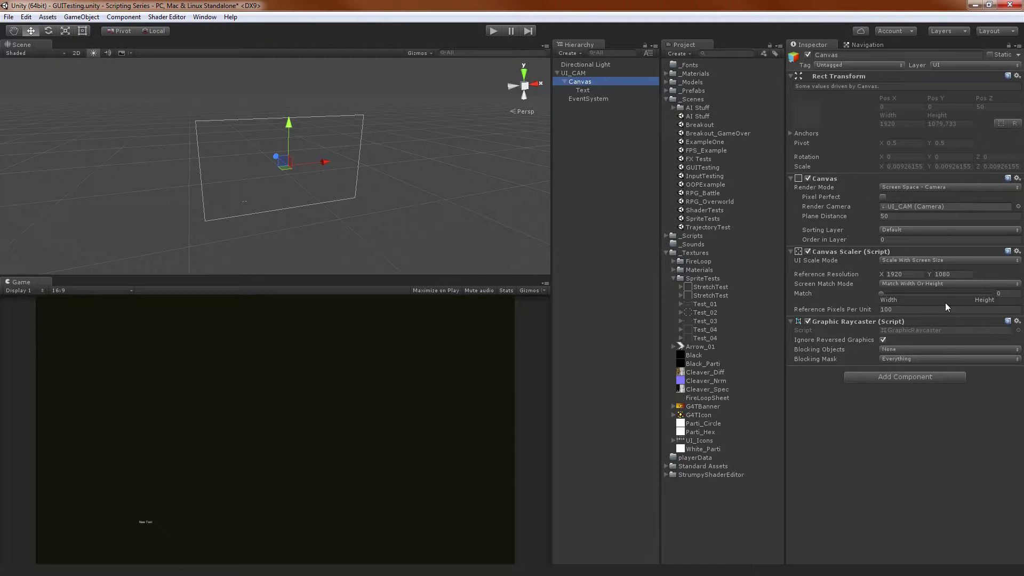
click(929, 284)
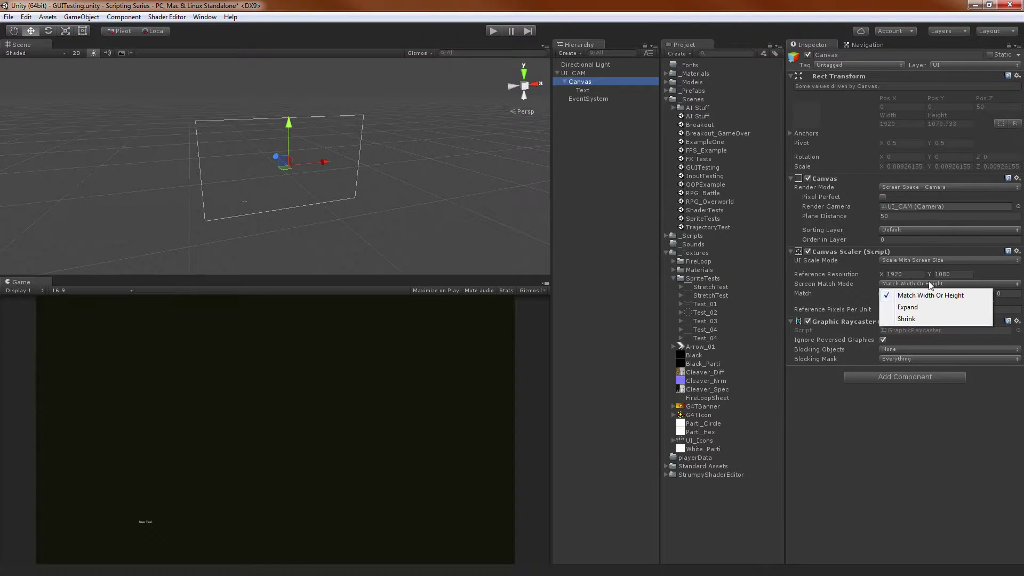
click(786, 13)
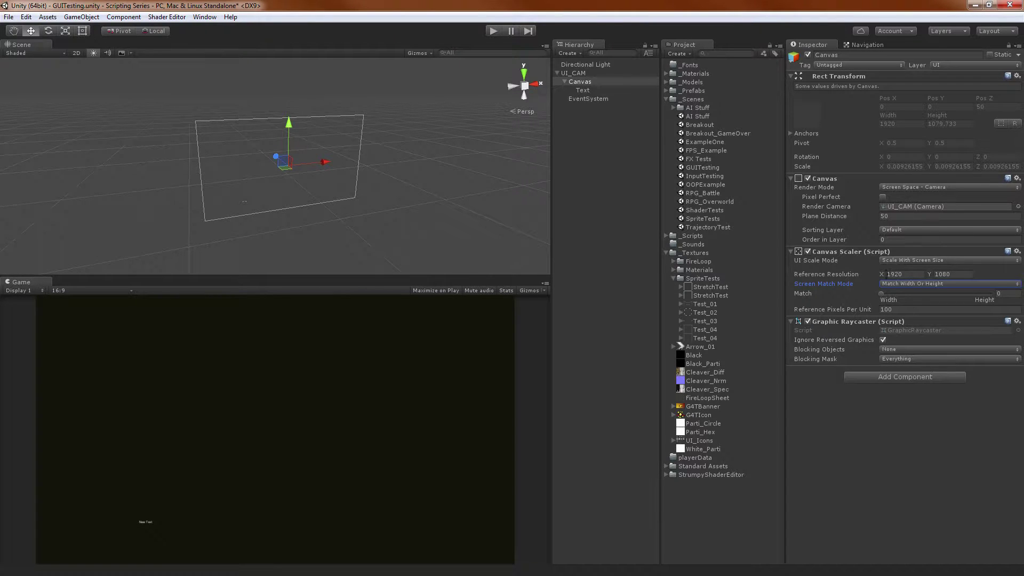
click(844, 309)
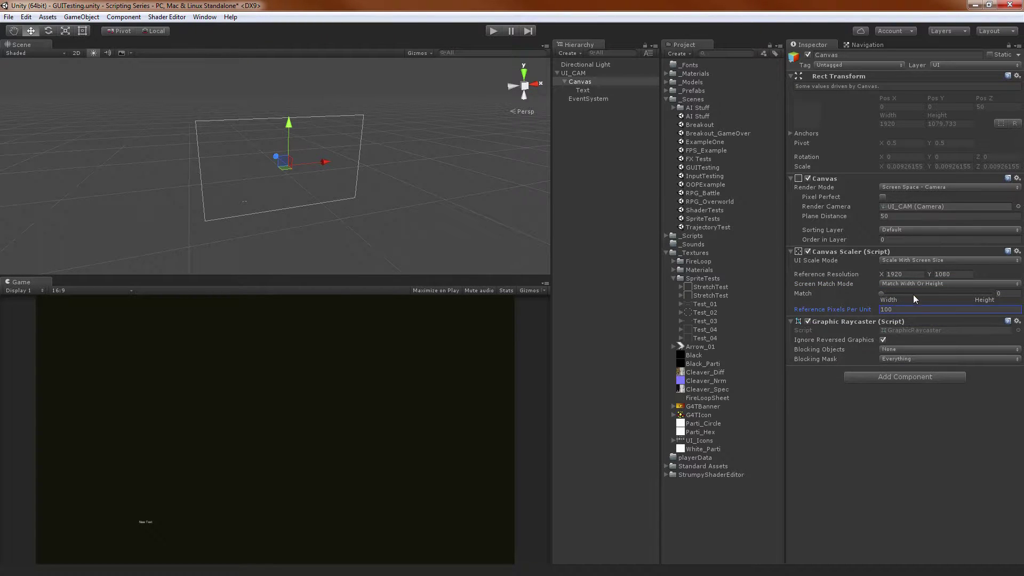
click(880, 294)
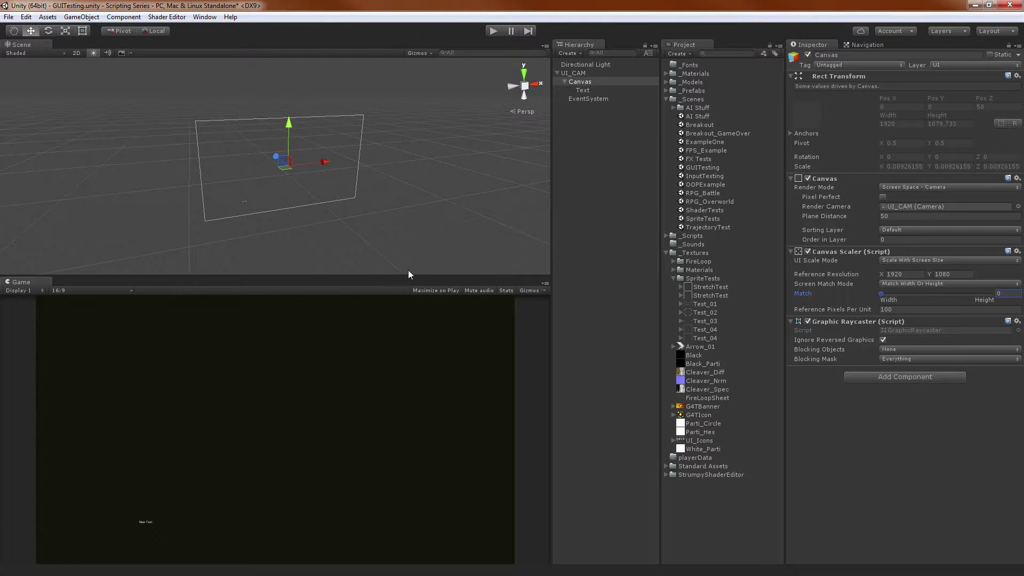
mouse_move(412, 277)
mouse_down()
mouse_move(411, 426)
mouse_move(396, 224)
mouse_move(398, 339)
mouse_move(411, 268)
mouse_up()
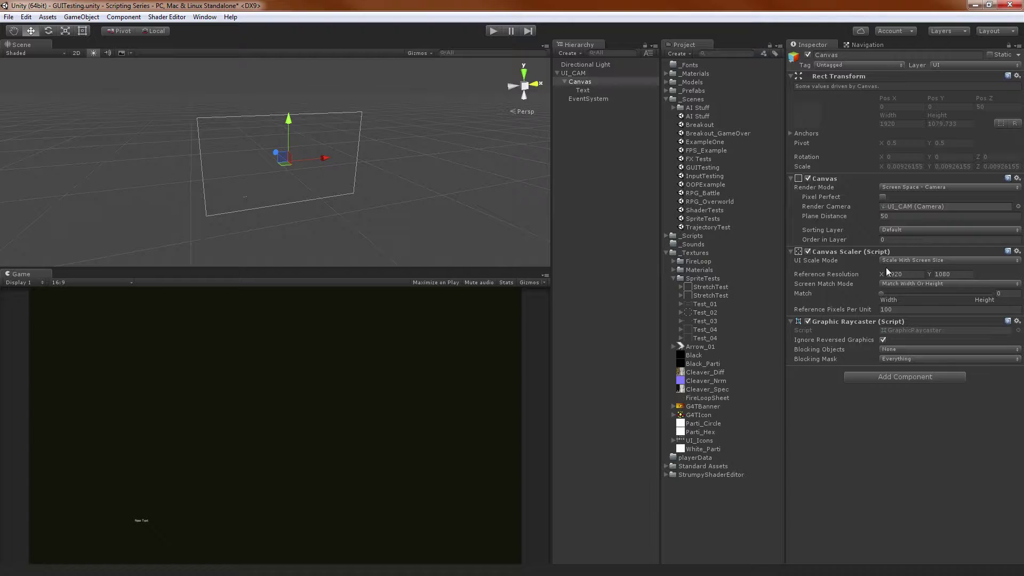
Set the Canvas Scaler's UI Scale Mode to Constant Physical Size and slightly shrink the Game view.
click(840, 276)
click(902, 261)
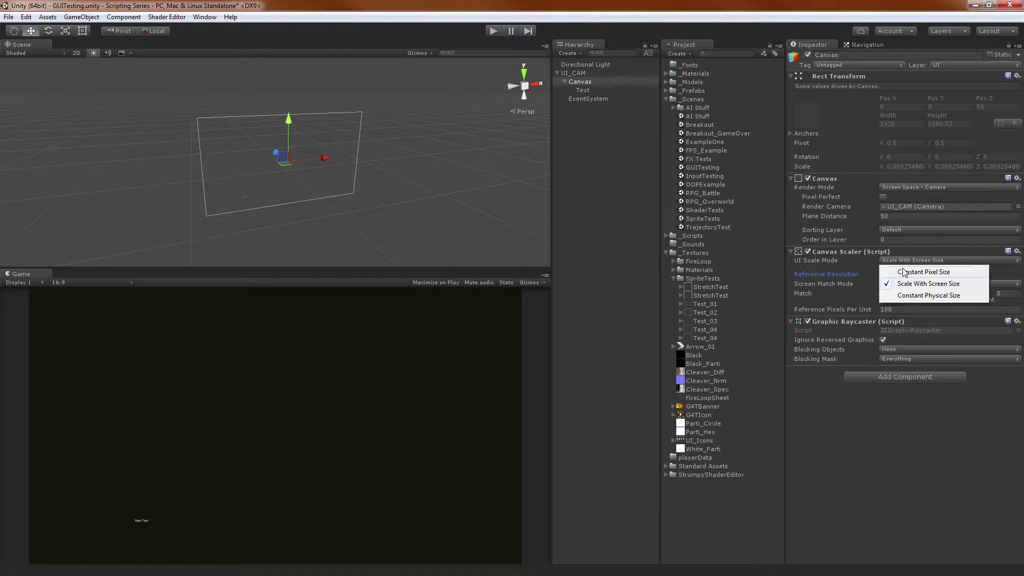
click(923, 296)
drag(514, 270, 478, 276)
scroll(316, 200, down, 2)
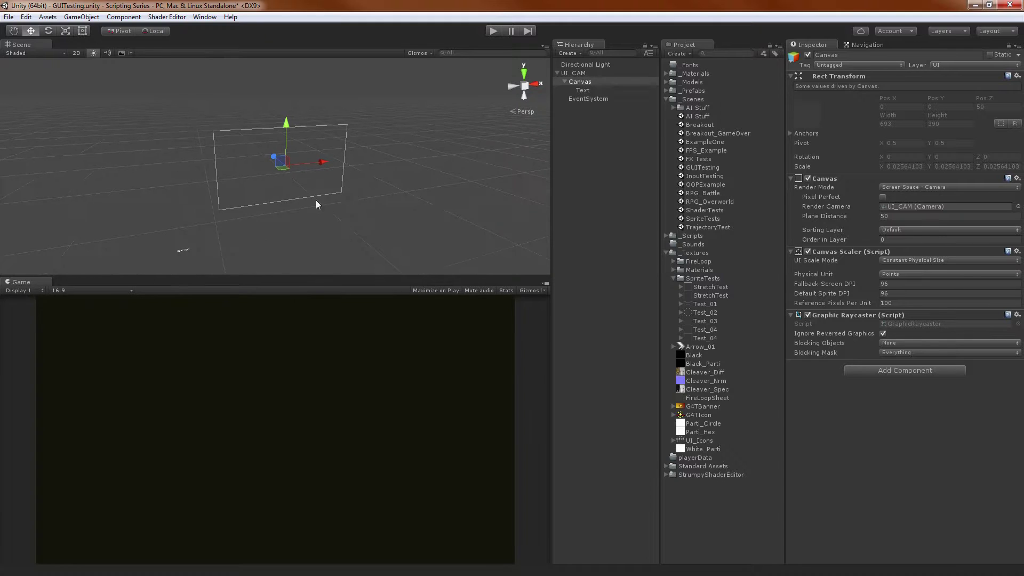
middle_drag(330, 207, 272, 170)
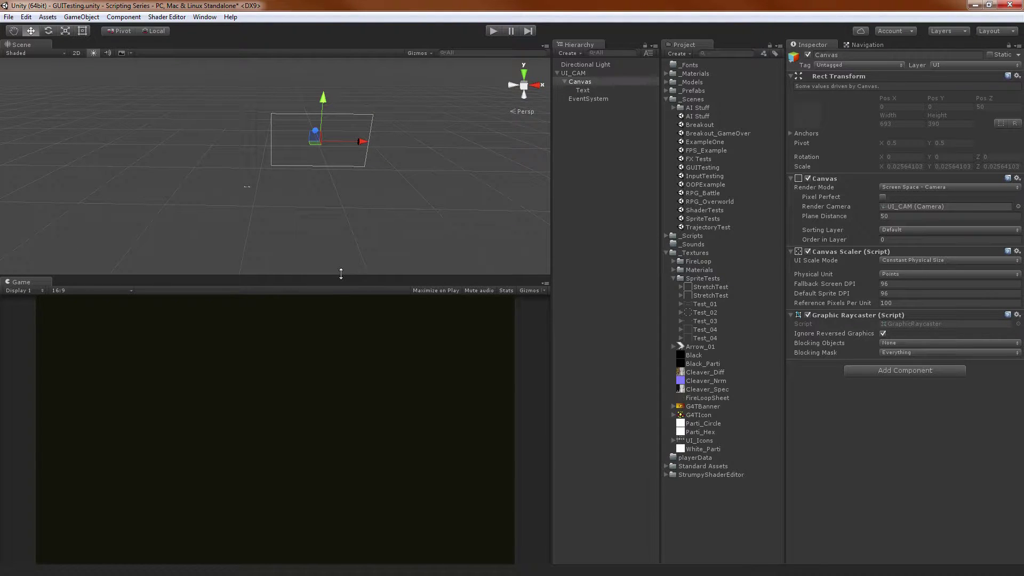
Move the text object back inside the Canvas's left half and test its scaling by shrinking the Game view.
click(583, 89)
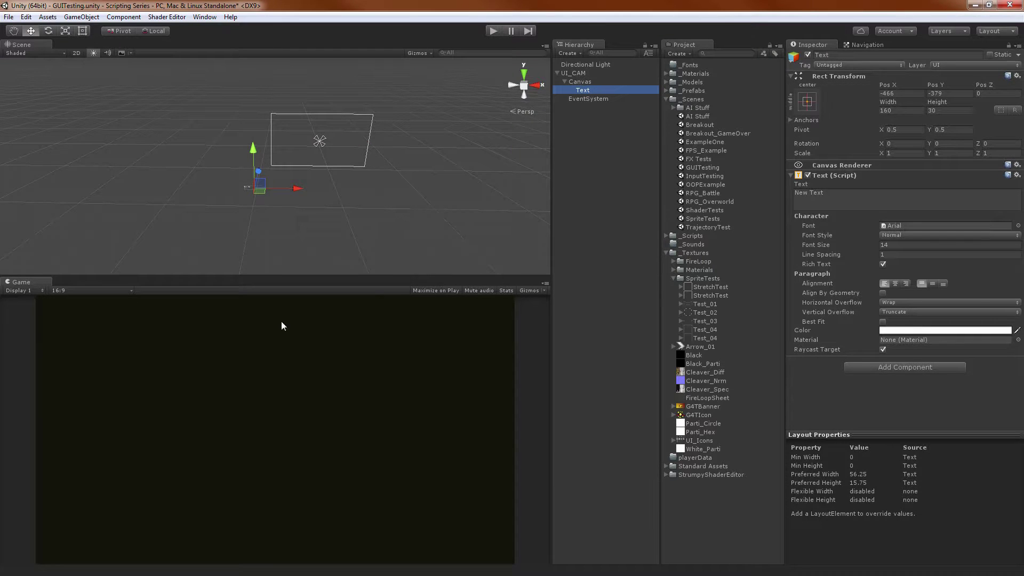
drag(260, 181, 302, 137)
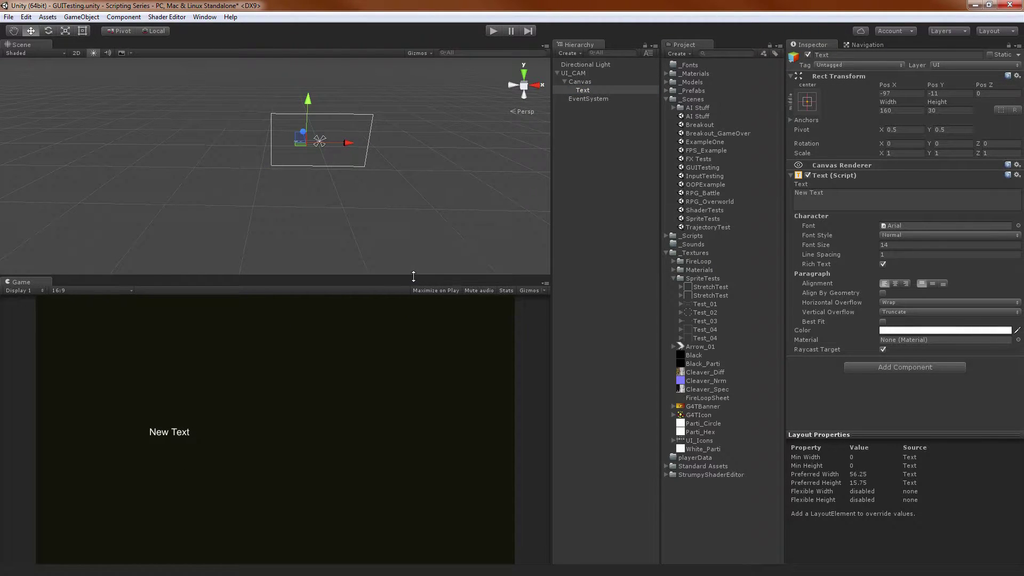
drag(411, 276, 376, 359)
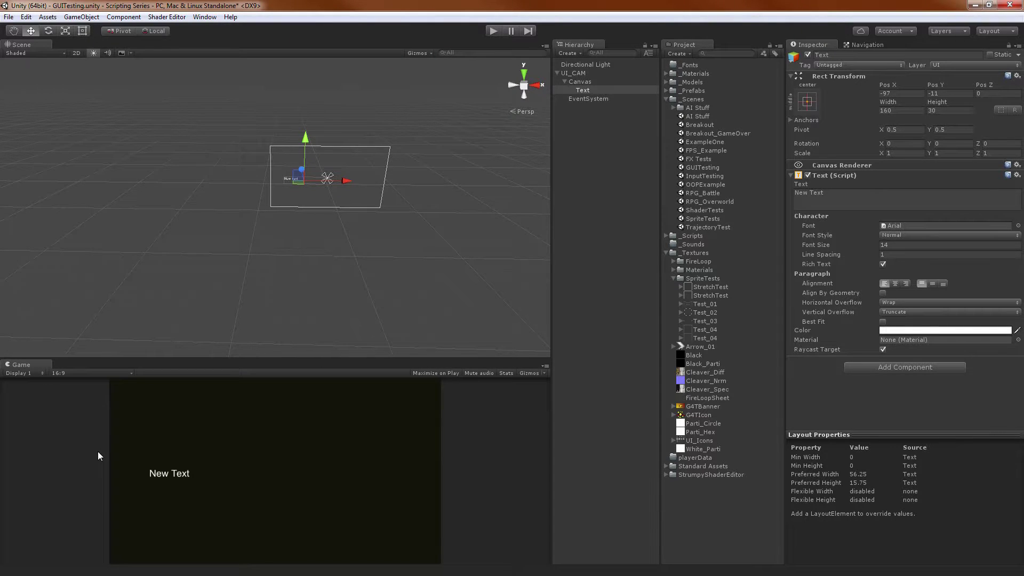
Set the Canvas Scaler's UI Scale Mode to Scale With Screen Size.
click(580, 82)
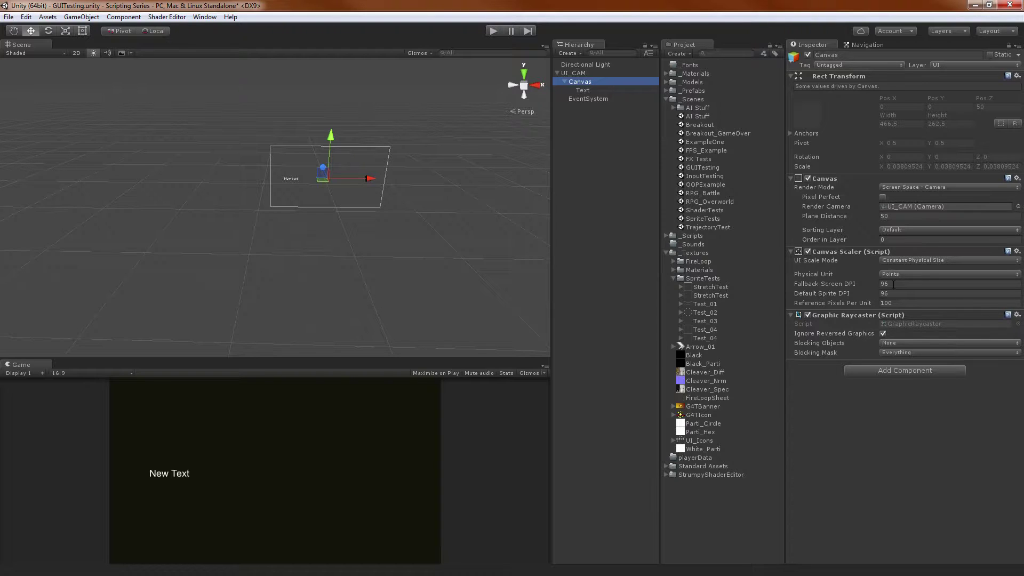
click(907, 261)
click(923, 283)
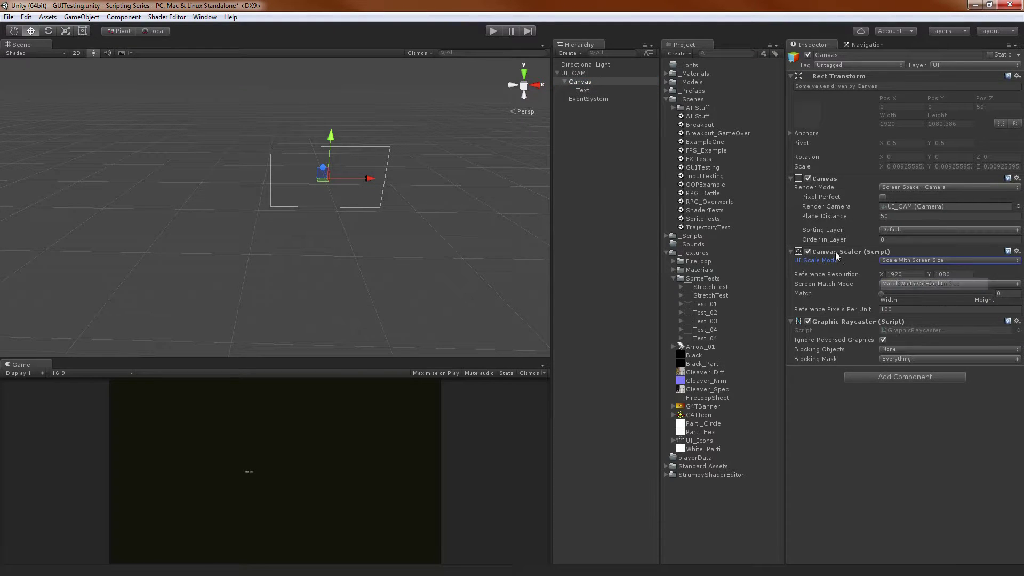
Move the text object to about X -596, Y -196 in the Canvas's lower left and test it by enlarging the Game view.
click(582, 90)
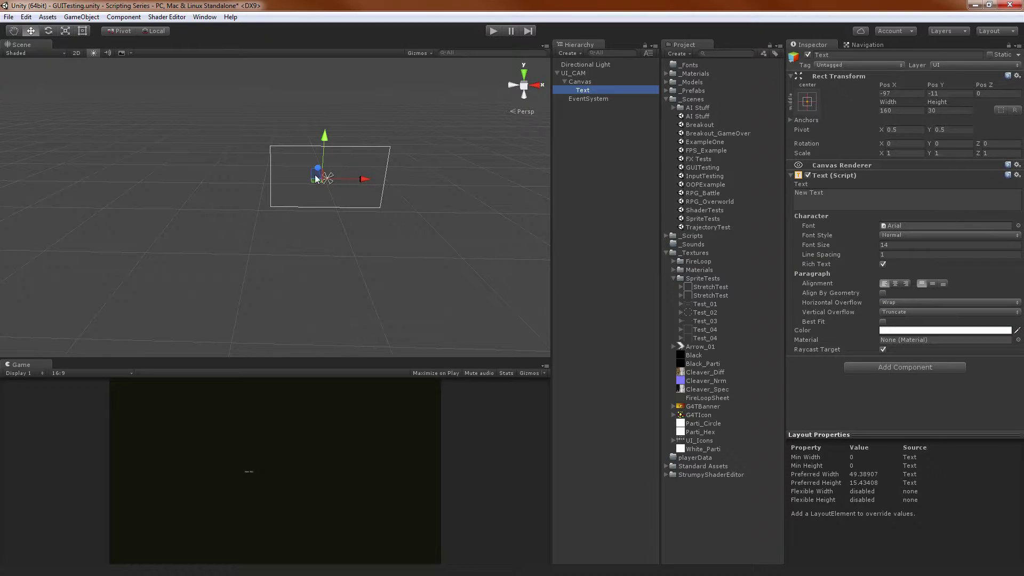
drag(321, 174, 287, 185)
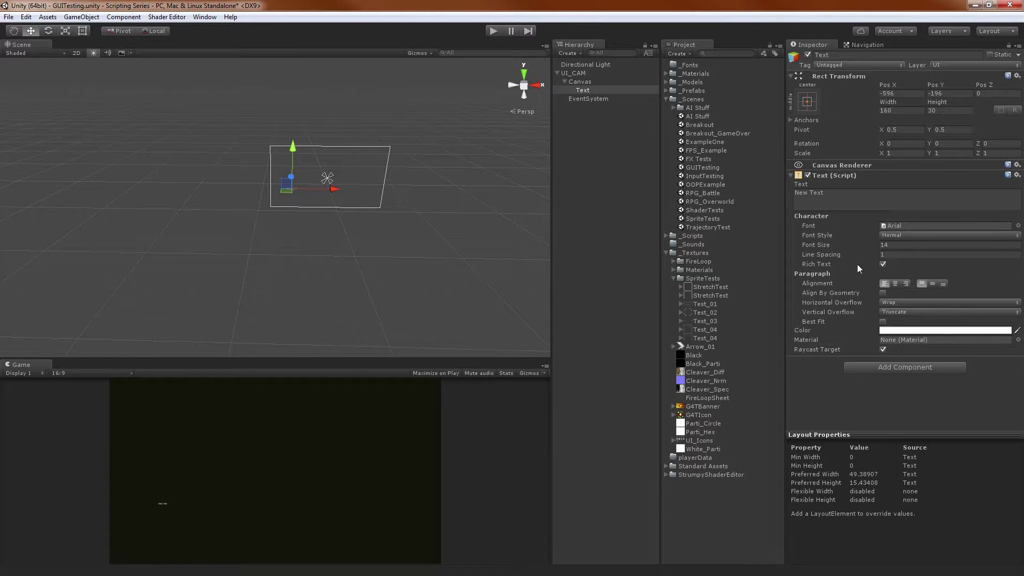
click(582, 81)
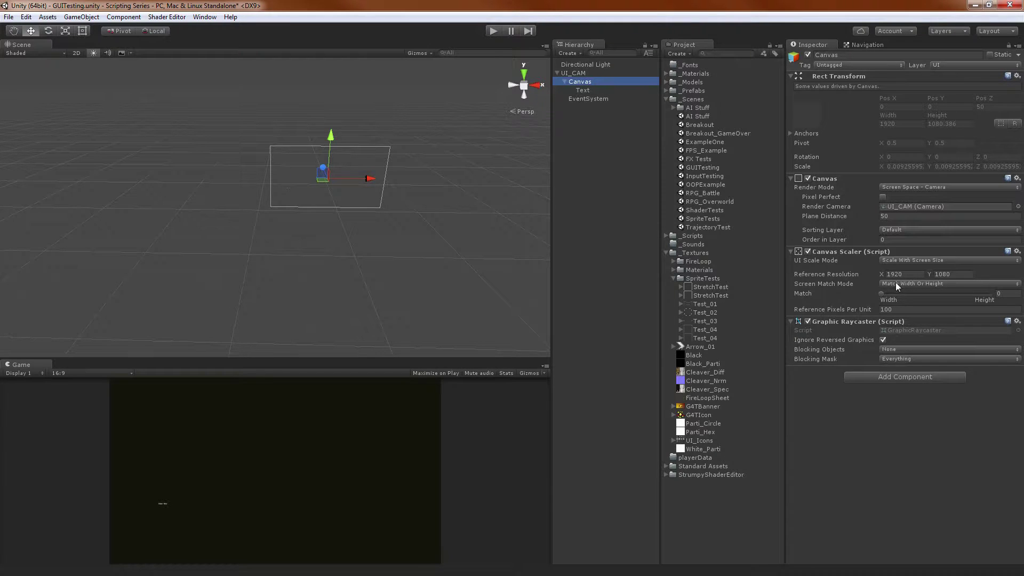
drag(437, 360, 446, 253)
Set the text's font size to 50 and enlarge its rectangle to about 648.7 wide by 210.5 high.
click(583, 90)
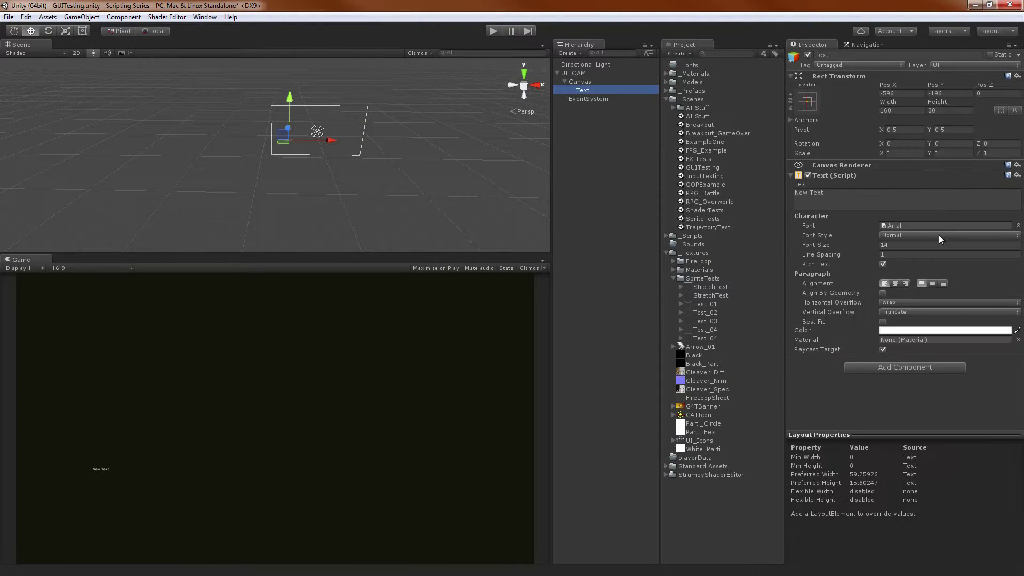
click(891, 244)
text(50)
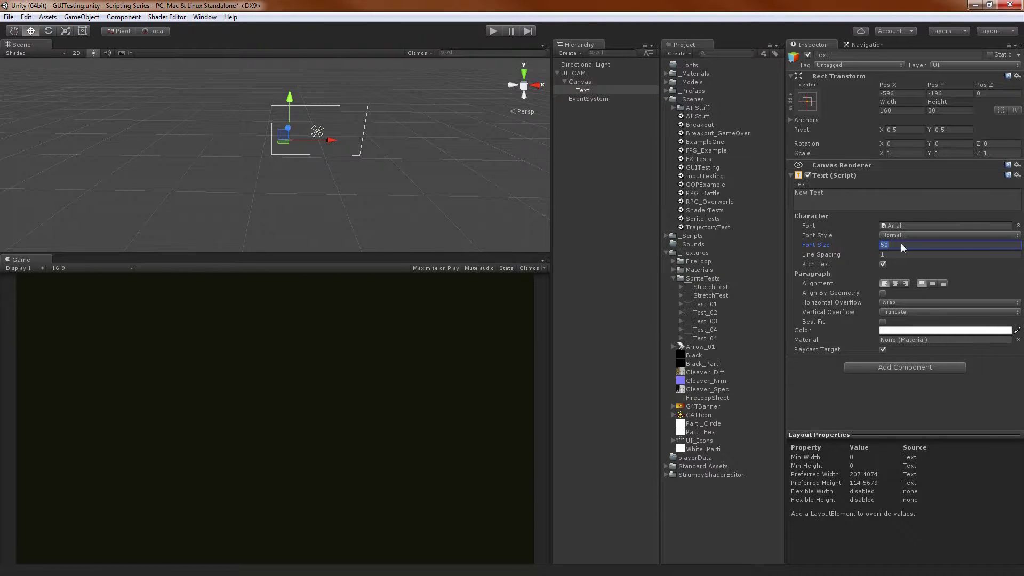
scroll(297, 149, up, 5)
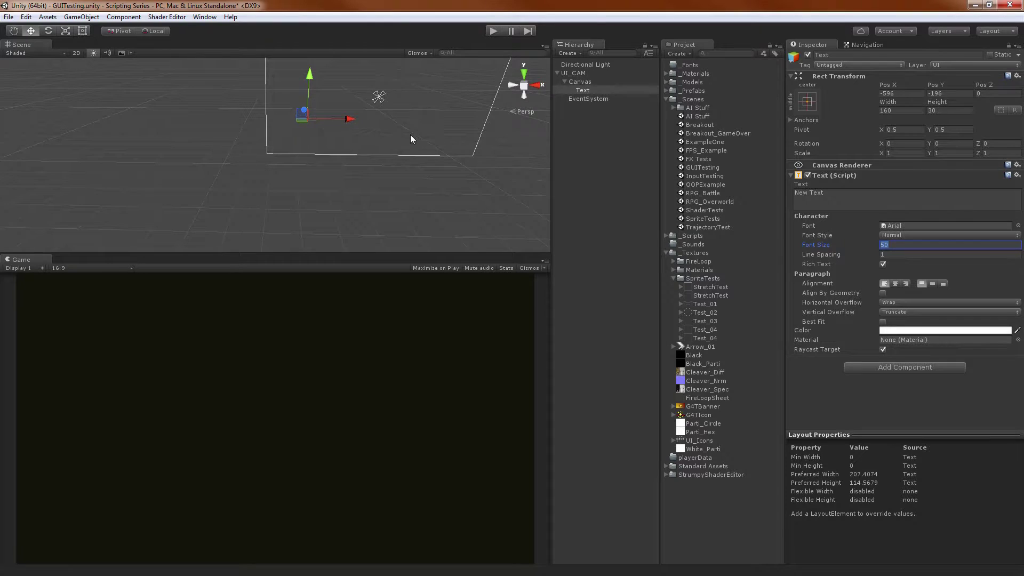
middle_drag(403, 135, 363, 170)
drag(885, 102, 741, 163)
drag(957, 103, 190, 114)
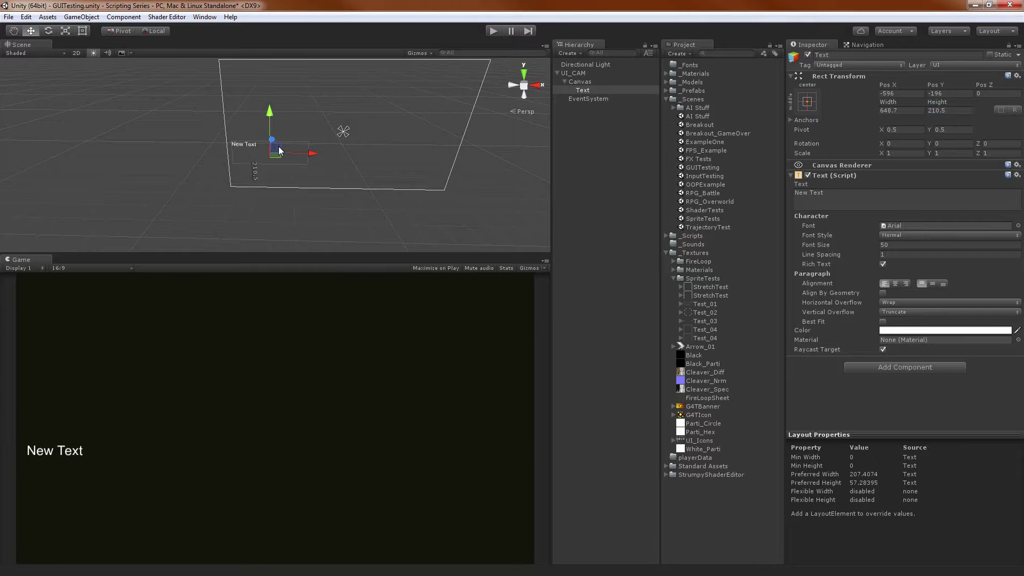
Move the text object to about X -497, Y -190 and set its font size to 64.
mouse_move(278, 146)
mouse_down()
mouse_move(290, 135)
mouse_move(285, 145)
mouse_up()
drag(833, 241, 693, 129)
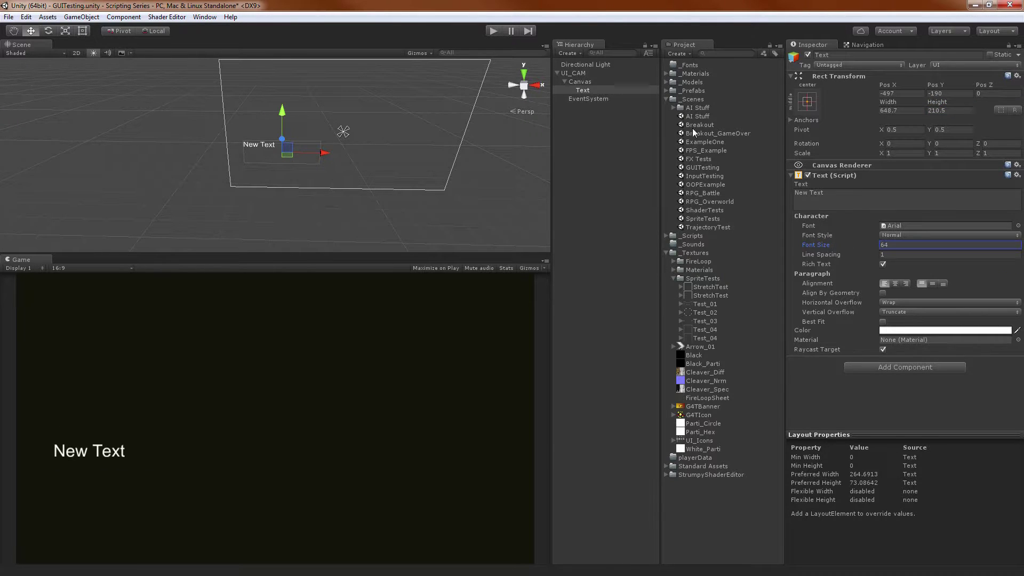
click(588, 83)
click(590, 87)
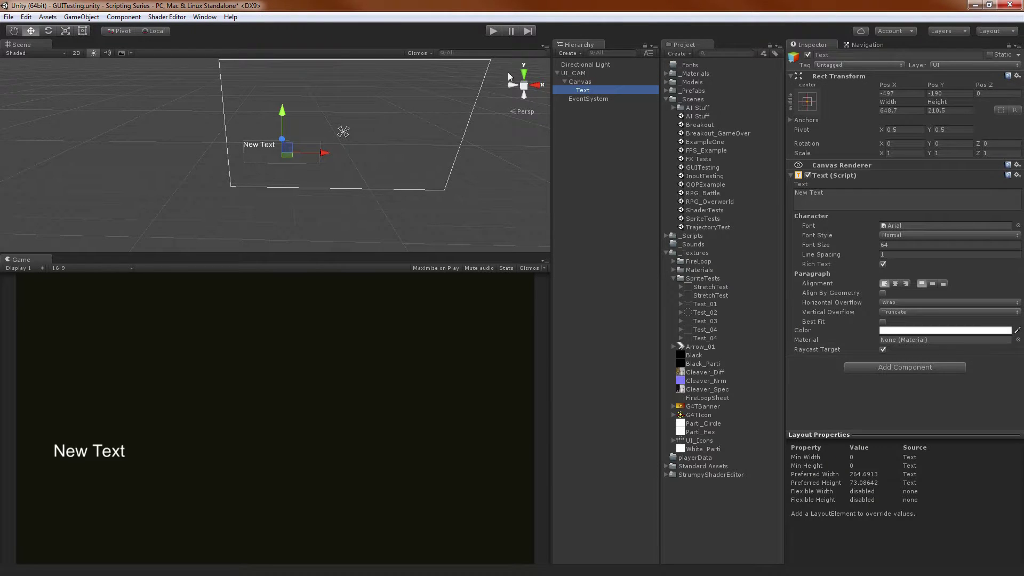
Compare the Canvas's and text object's settings, trying a smaller text width and undoing that change.
click(592, 82)
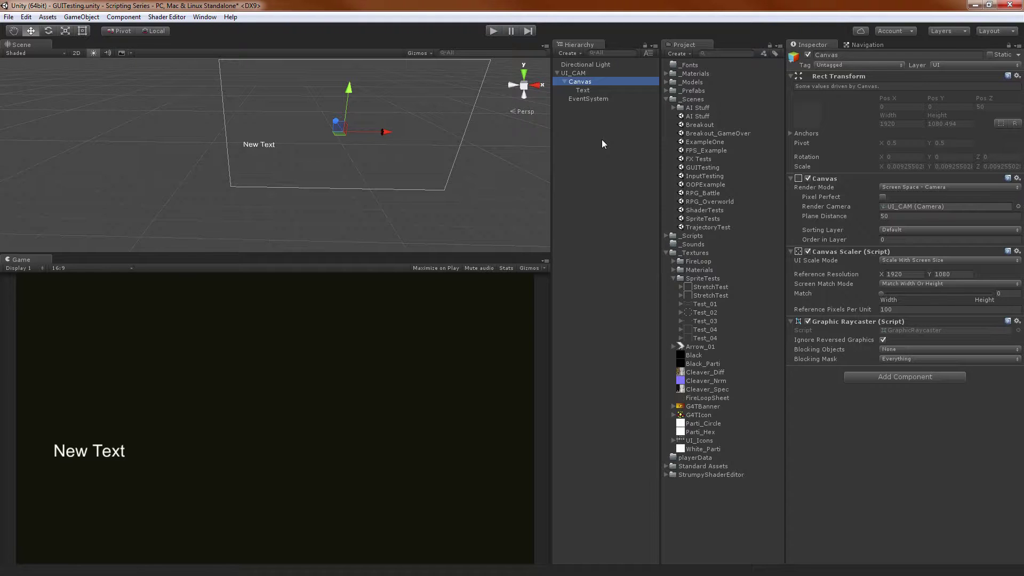
click(593, 90)
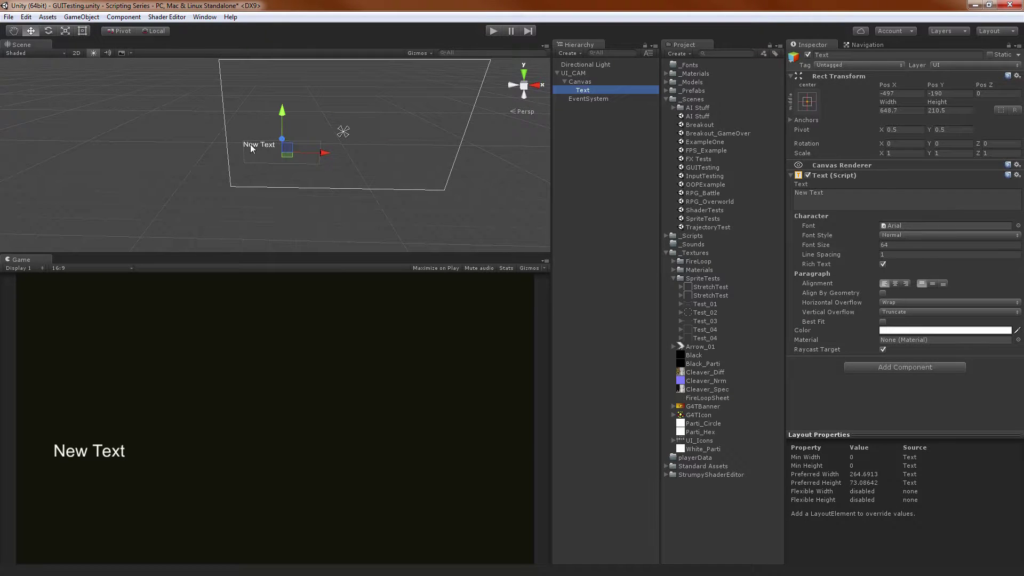
scroll(299, 159, up, 2)
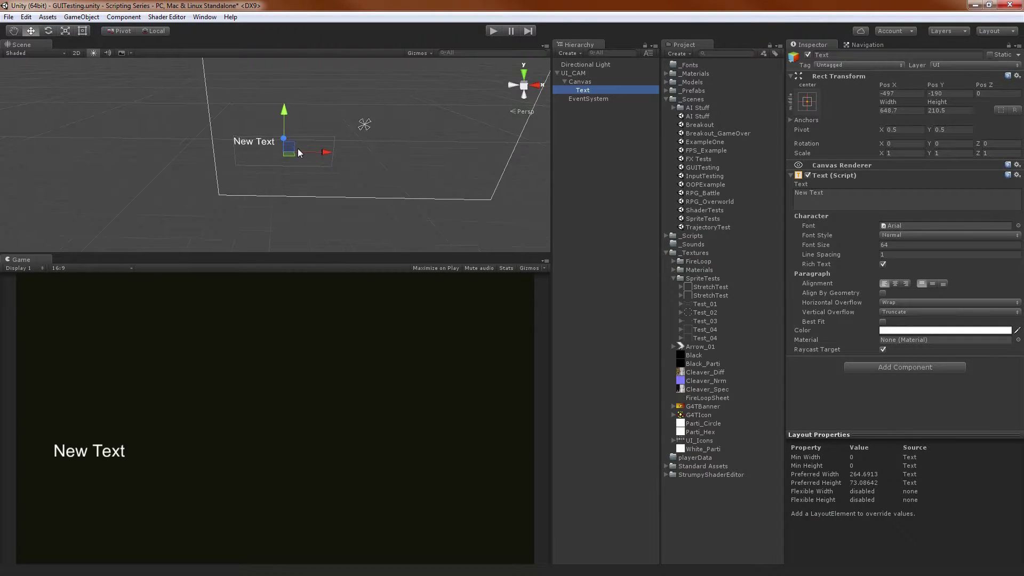
scroll(298, 148, down, 1)
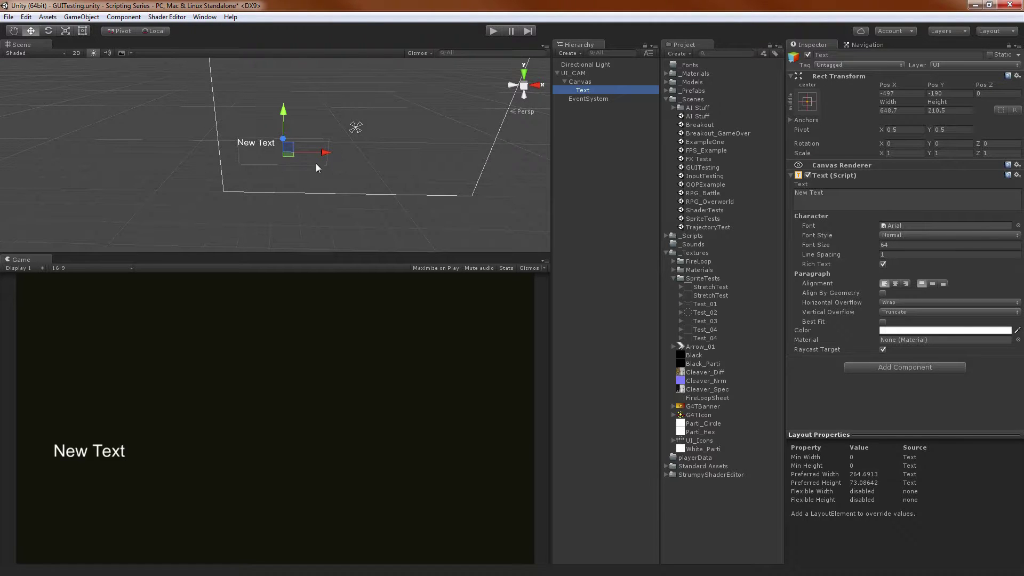
click(579, 83)
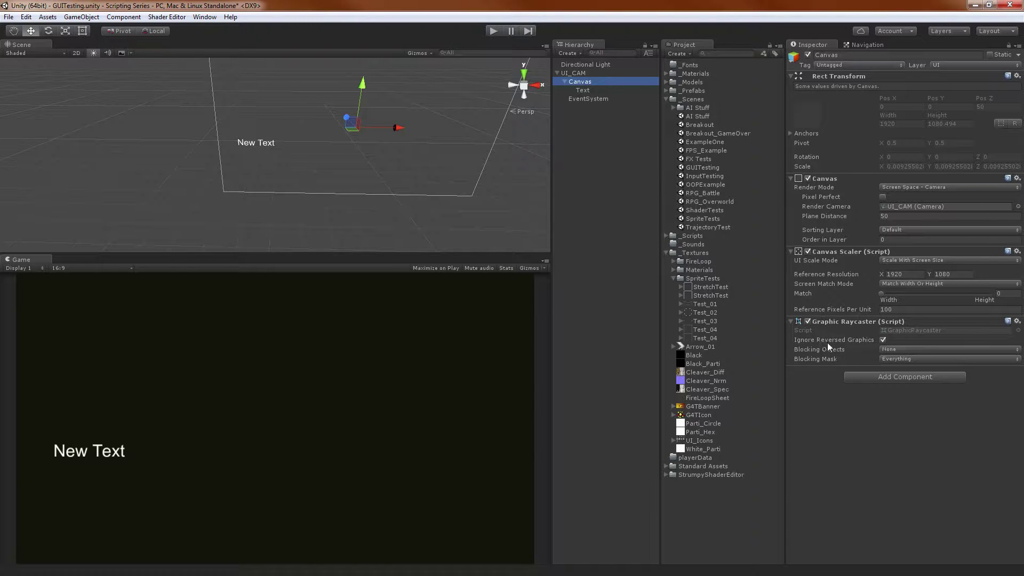
click(582, 90)
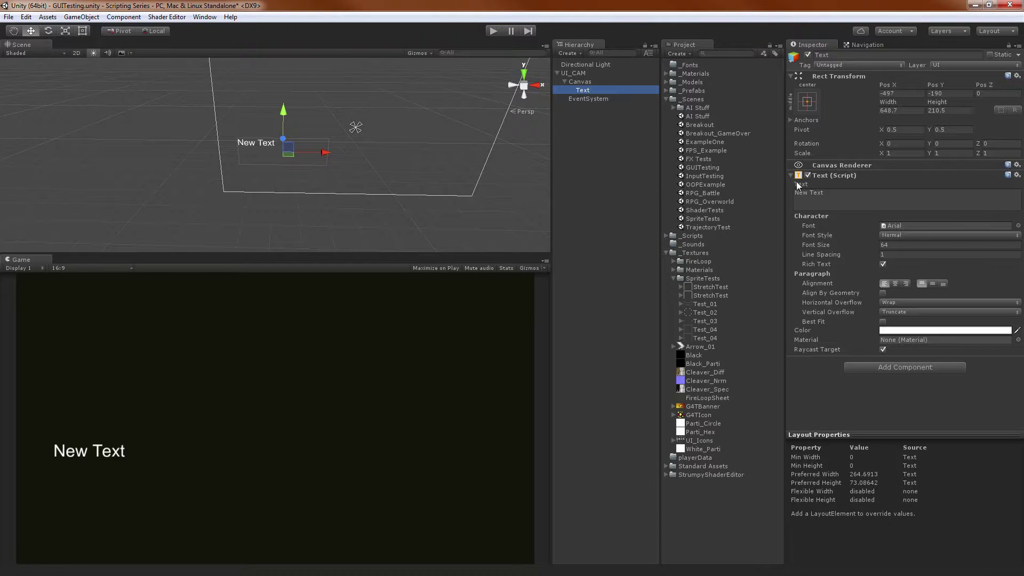
drag(888, 101, 120, 107)
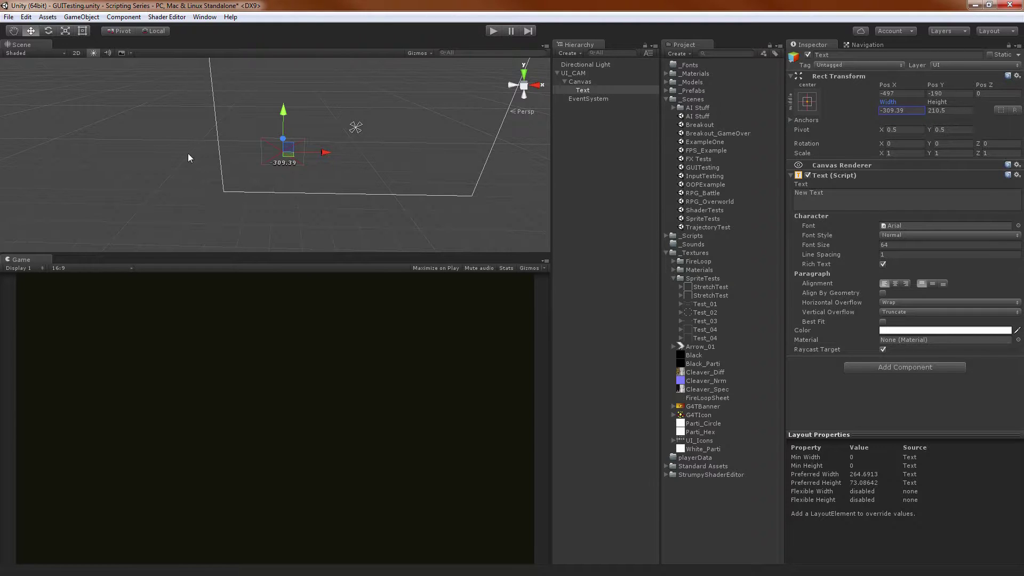
key(ctrl+z)
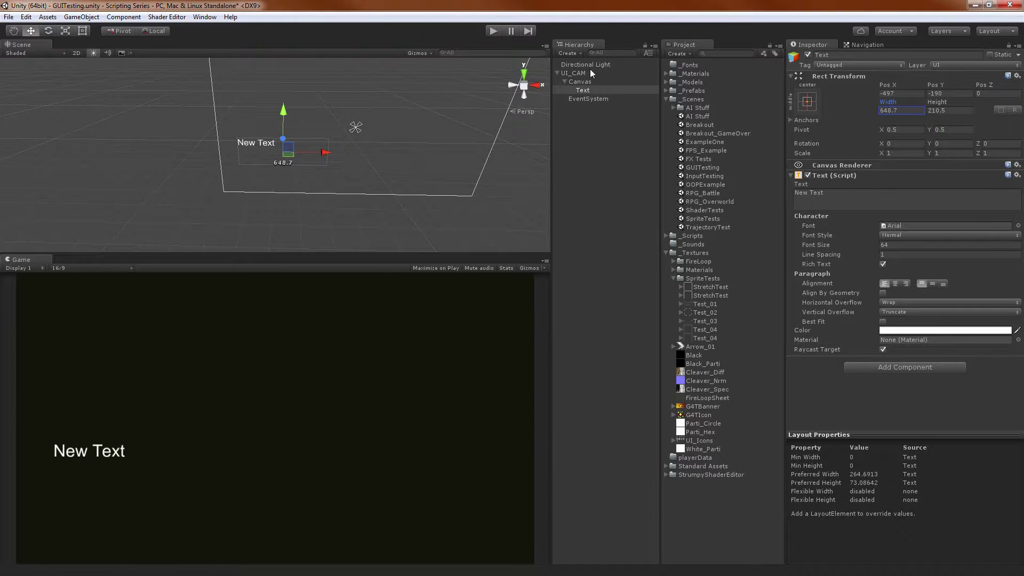
Check the Graphic Raycaster's Blocking Objects choices on the Canvas.
click(582, 82)
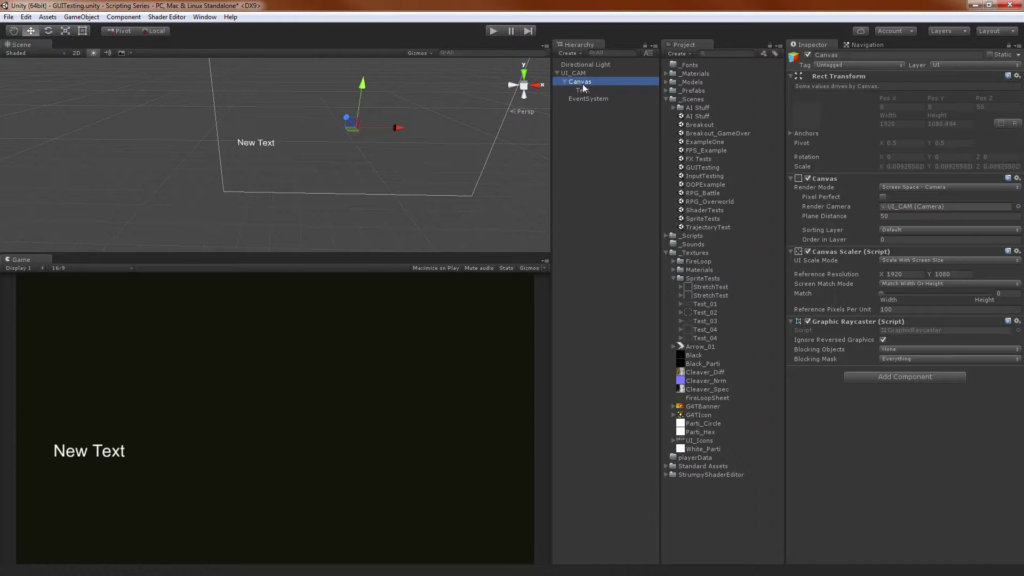
click(908, 350)
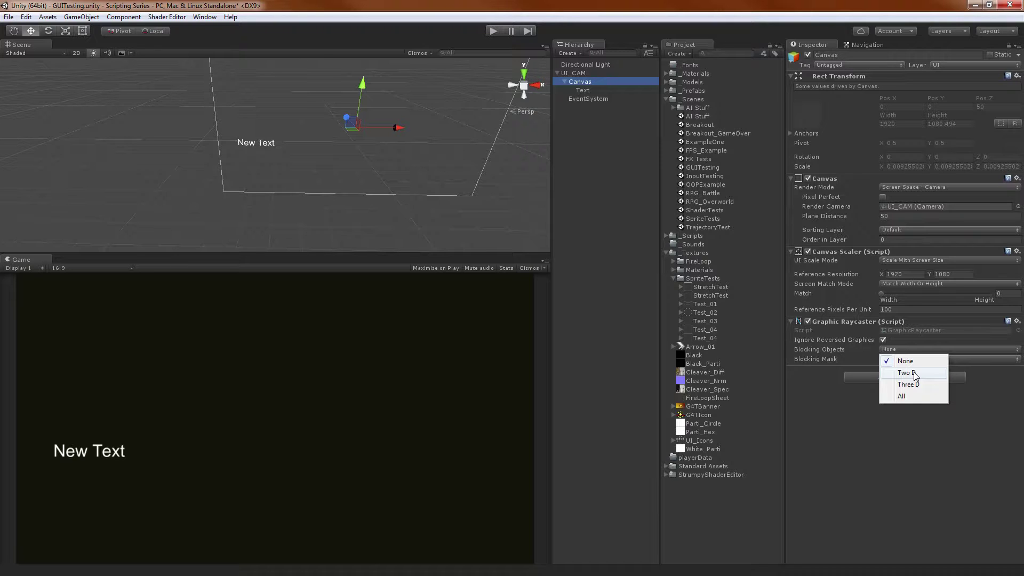
Duplicate the text object, try offsetting the copy in depth, undo the move and delete the copy.
click(595, 92)
key(ctrl+d)
alt+drag(249, 116, 233, 154)
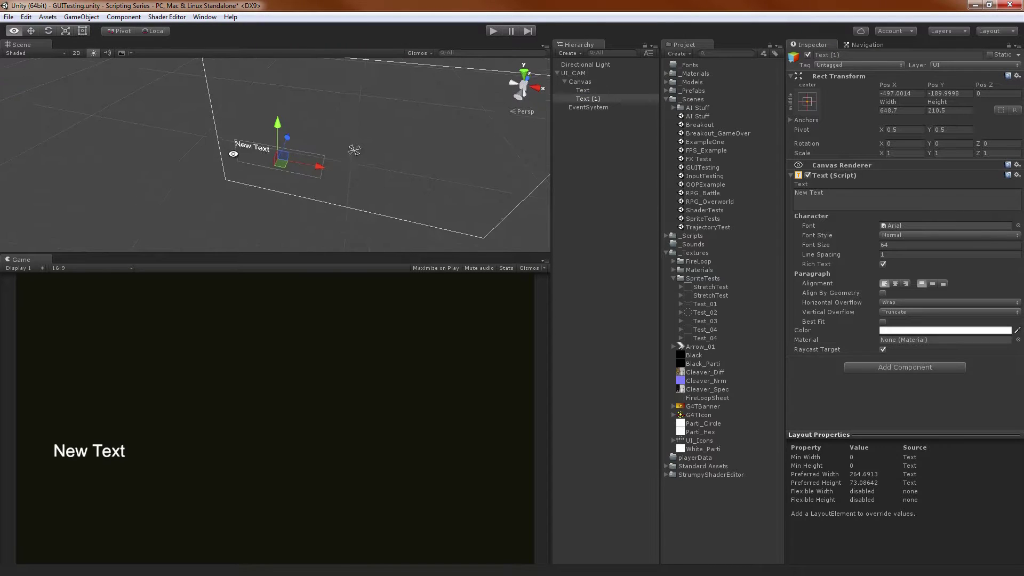
drag(292, 137, 299, 115)
mouse_move(331, 173)
alt+mouse_down()
mouse_move(92, 112)
mouse_move(290, 164)
mouse_move(301, 136)
mouse_move(335, 162)
alt+mouse_up()
key(ctrl+z)
key(Delete)
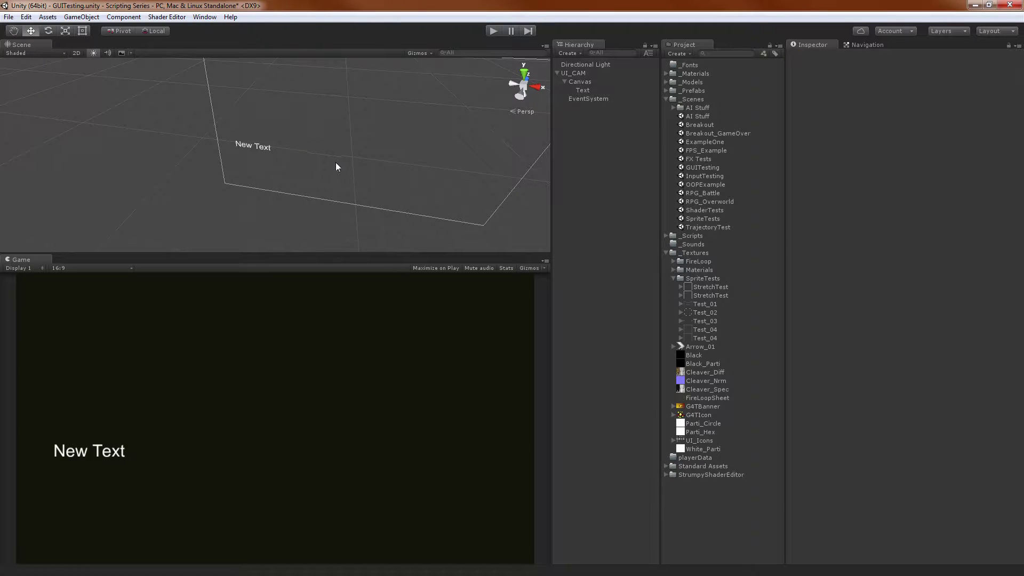
Check the Graphic Raycaster's Blocking Mask layer choices on the Canvas and inspect the EventSystem object's components.
click(588, 91)
click(581, 82)
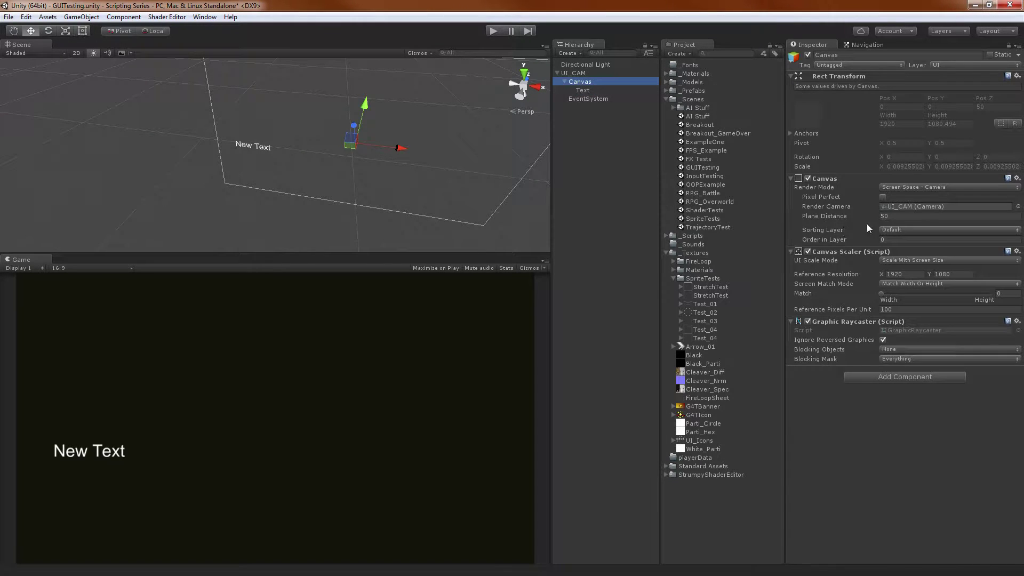
click(904, 359)
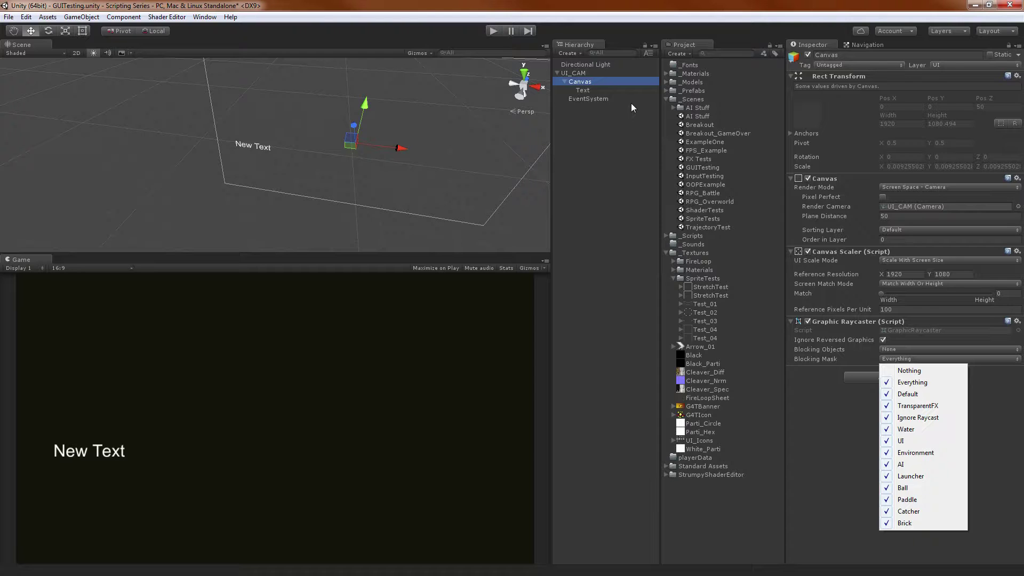
click(587, 90)
click(590, 83)
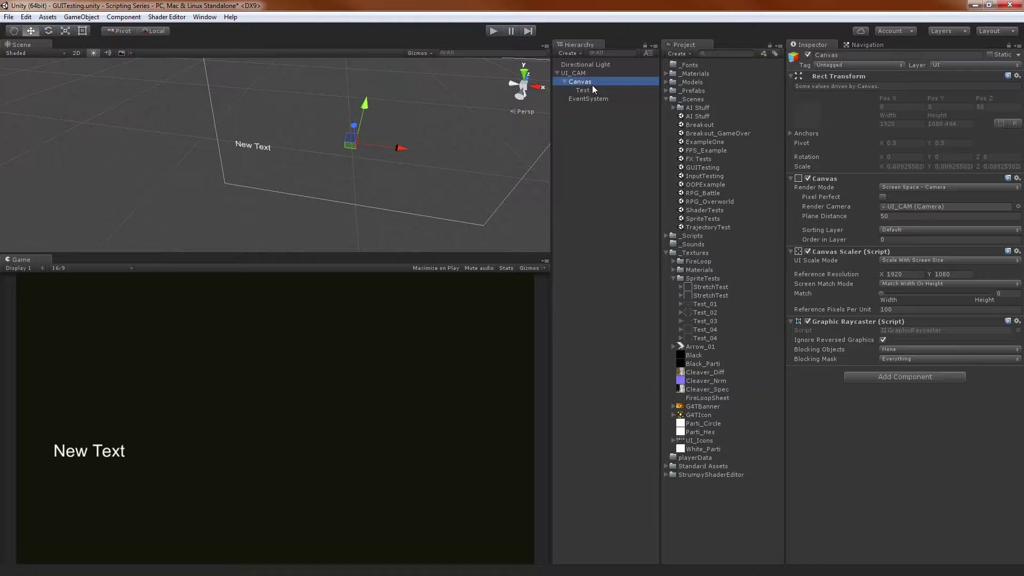
click(894, 360)
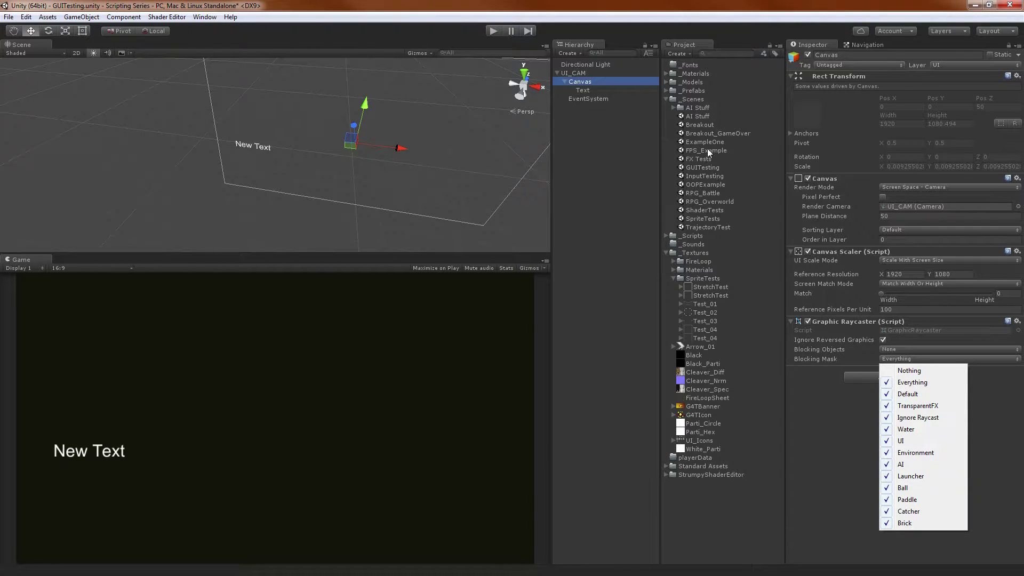
click(588, 98)
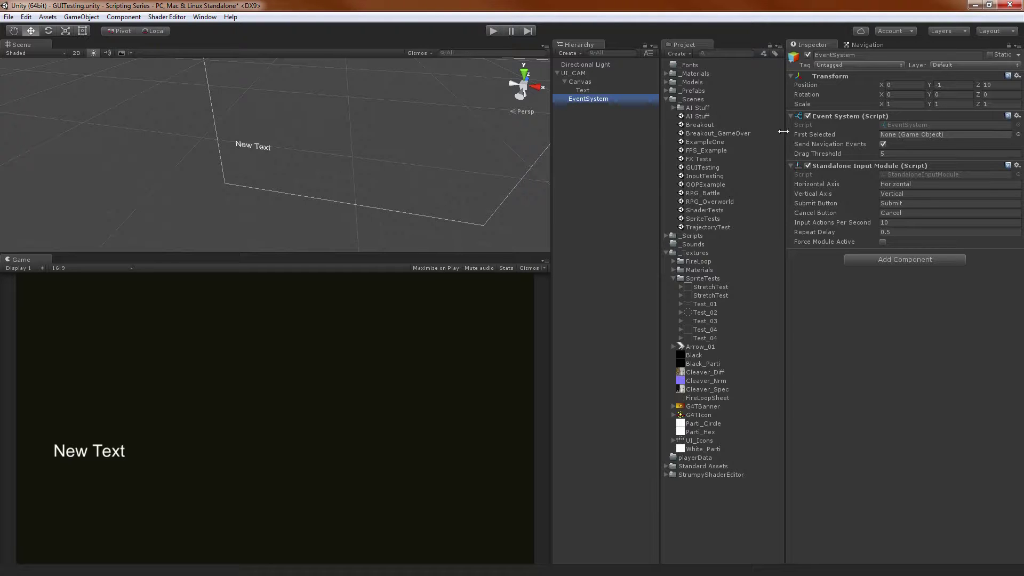
Delete the text object from the Canvas and add two UI buttons in its place.
click(609, 90)
key(Delete)
right_click(595, 121)
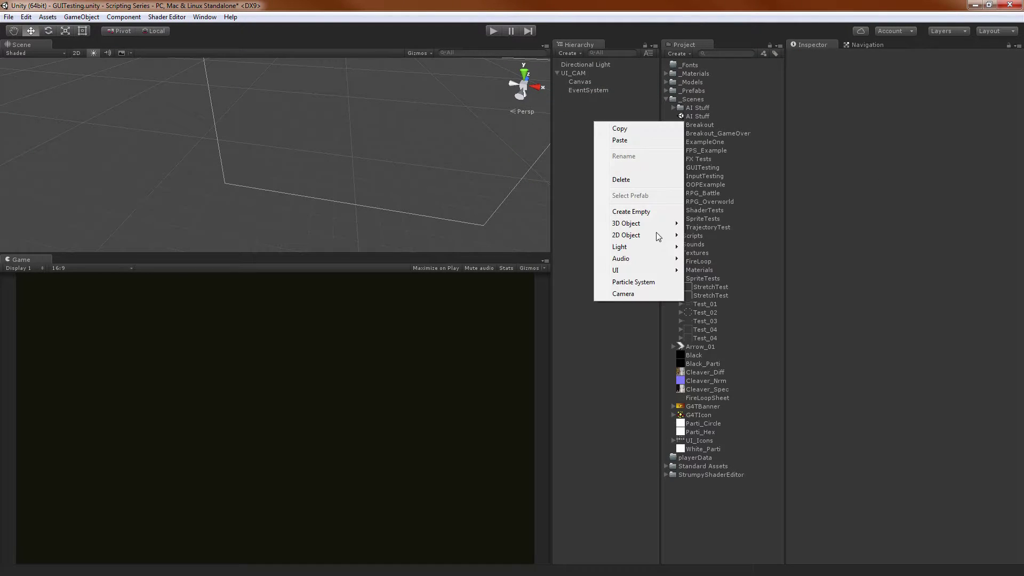
mouse_move(640, 270)
click(550, 307)
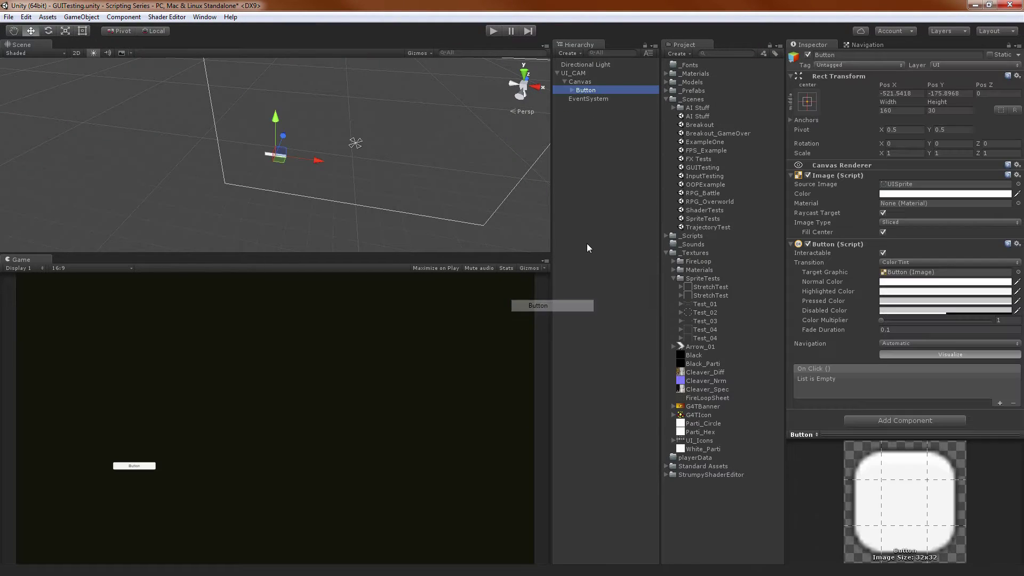
right_click(589, 248)
mouse_move(614, 392)
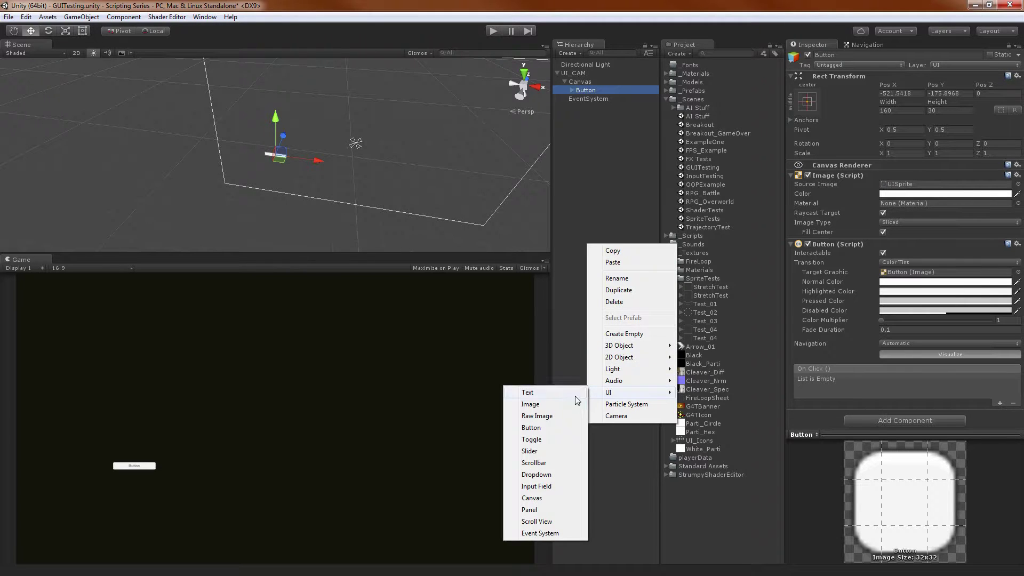
click(539, 427)
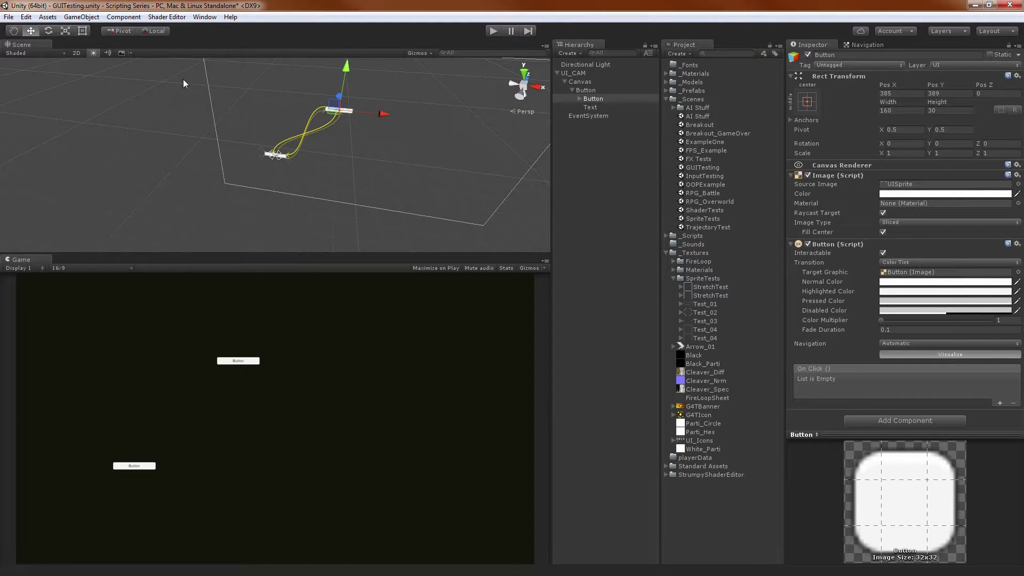
Turn off the button navigation visualization, switch the Scene view to 2D and make the Scene view taller.
click(949, 355)
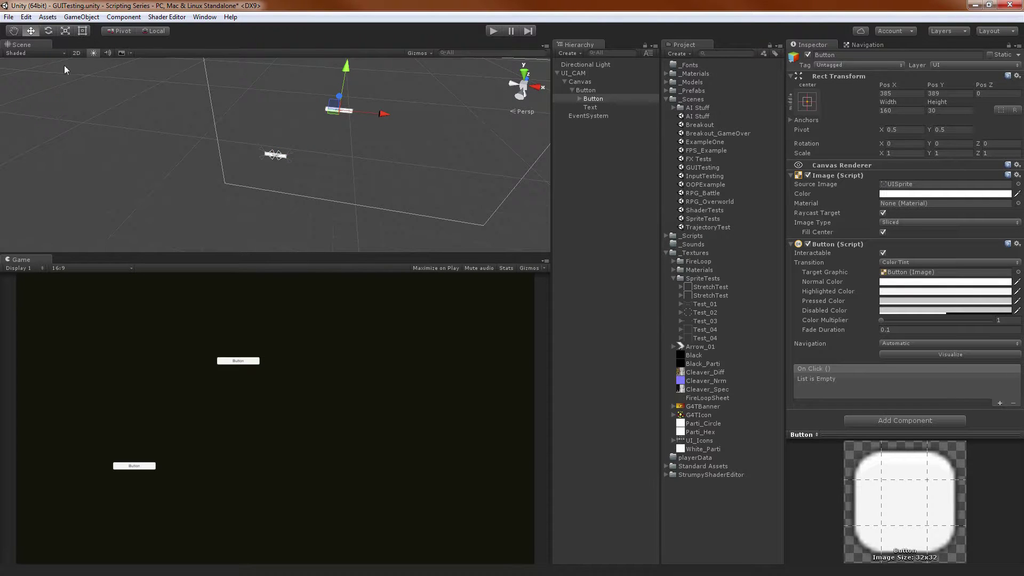
click(76, 53)
key(q)
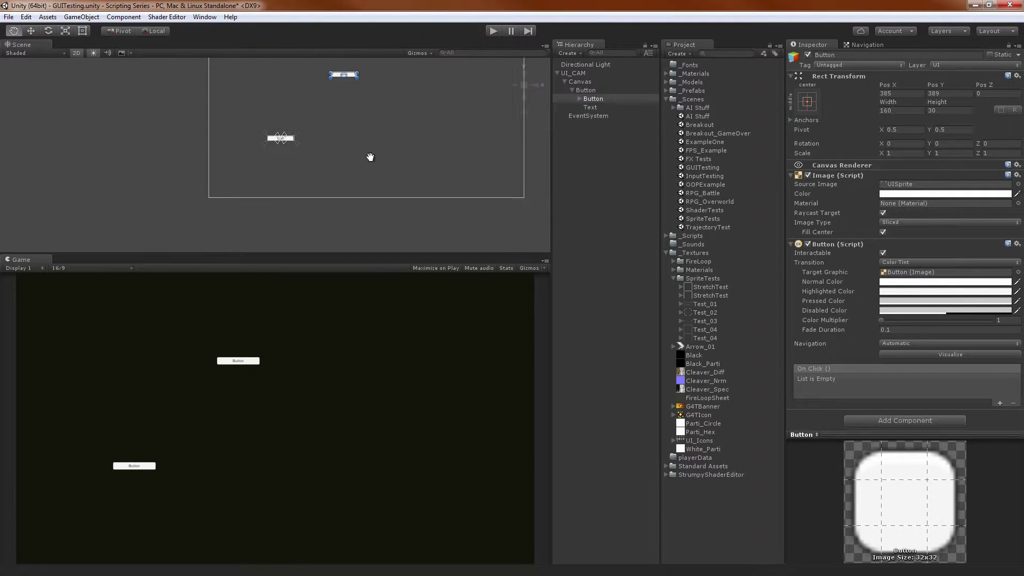
drag(370, 157, 320, 209)
scroll(311, 162, up, 2)
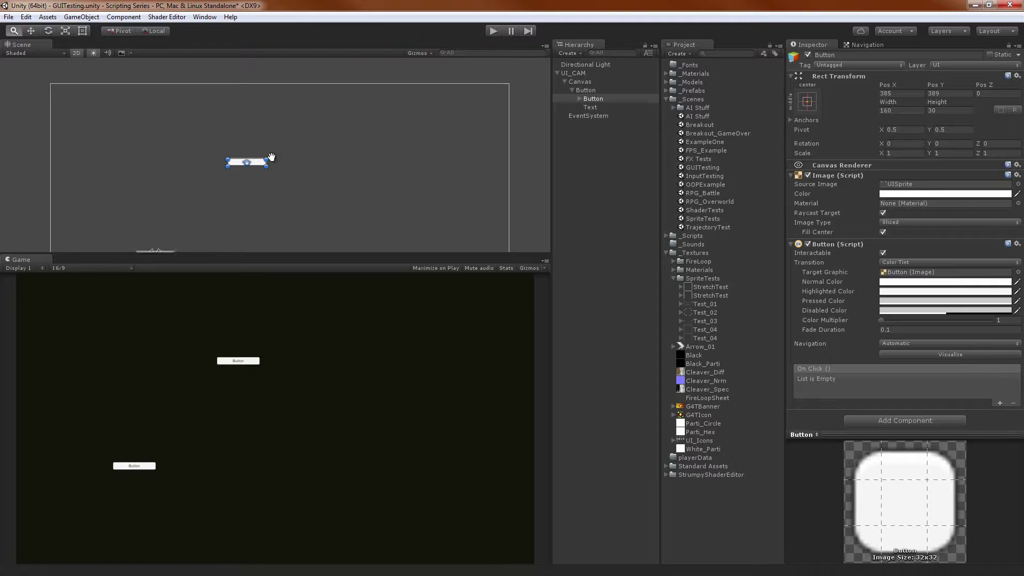
scroll(271, 157, down, 1)
key(t)
drag(335, 255, 315, 353)
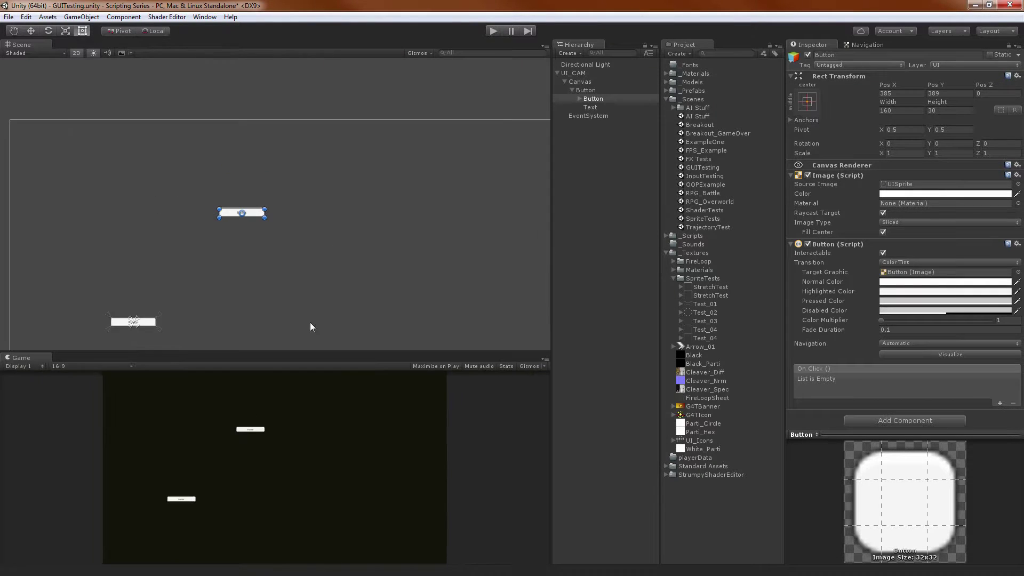
Move the nested button out of its parent button so it sits directly under the Canvas.
key(q)
scroll(230, 151, up, 2)
scroll(229, 150, down, 1)
drag(256, 169, 268, 130)
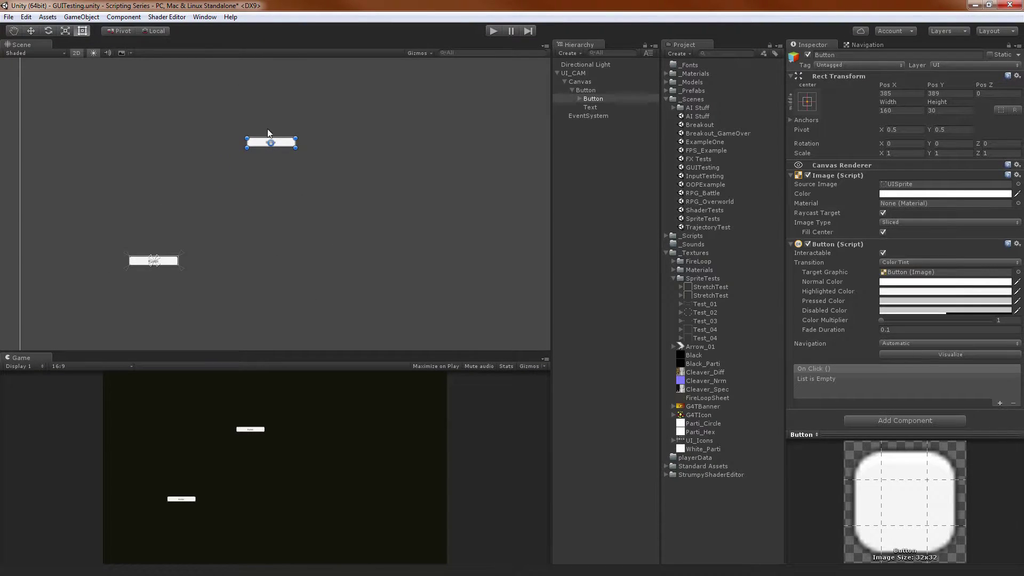
drag(591, 100, 583, 87)
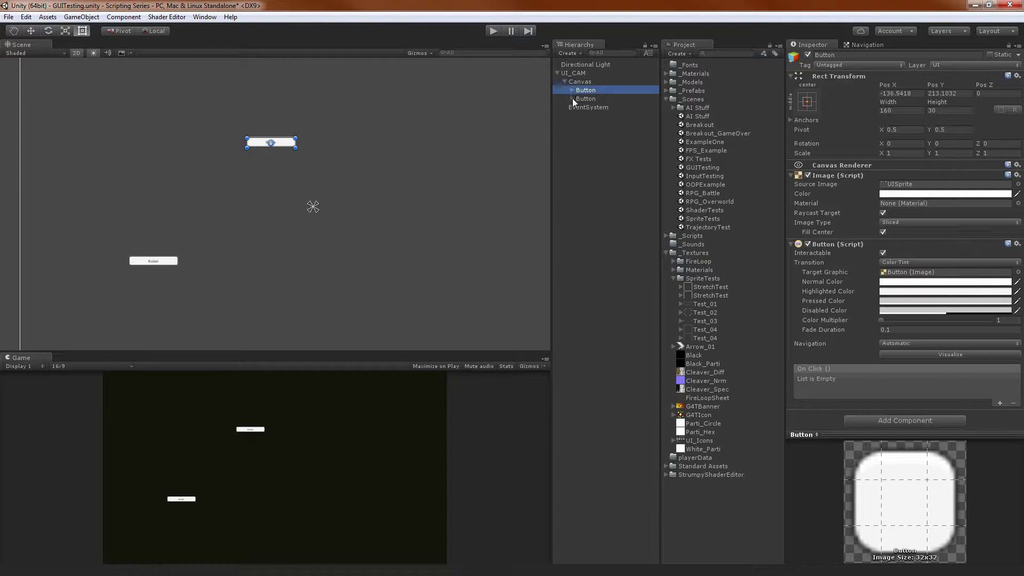
click(596, 146)
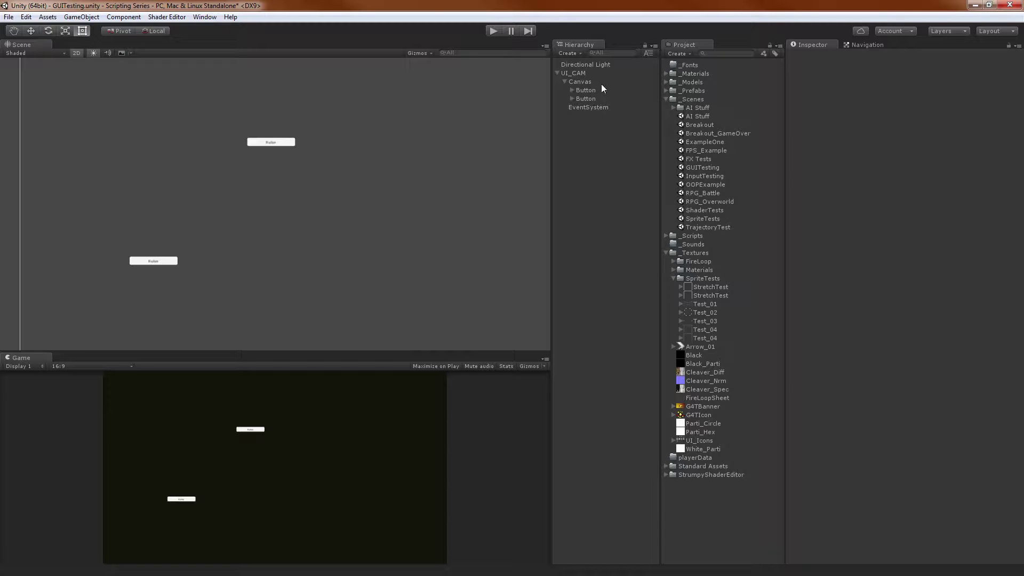
Enlarge the upper button to about 304 wide and 133 high.
click(598, 90)
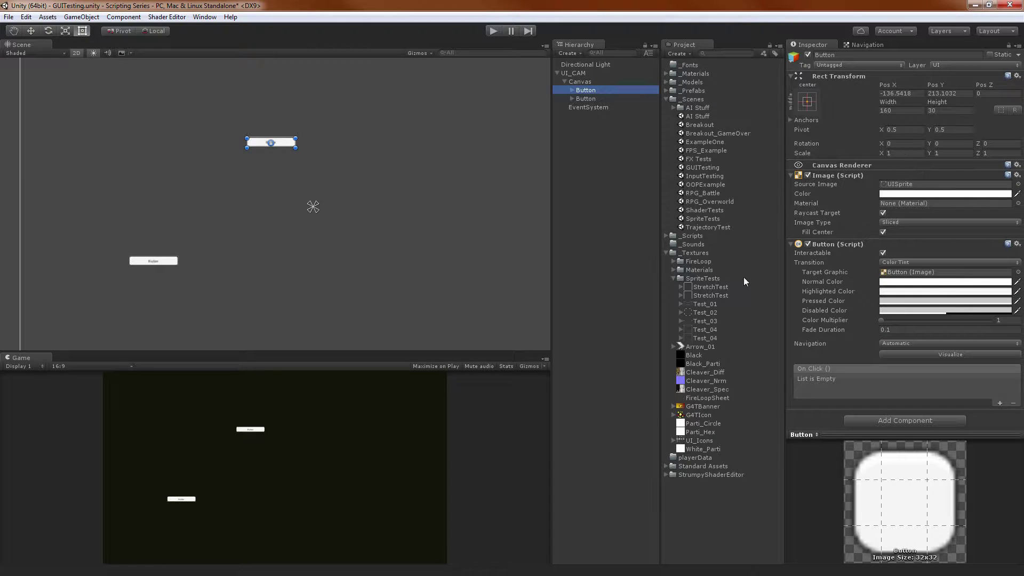
click(573, 90)
click(587, 100)
click(590, 91)
drag(888, 103, 1005, 104)
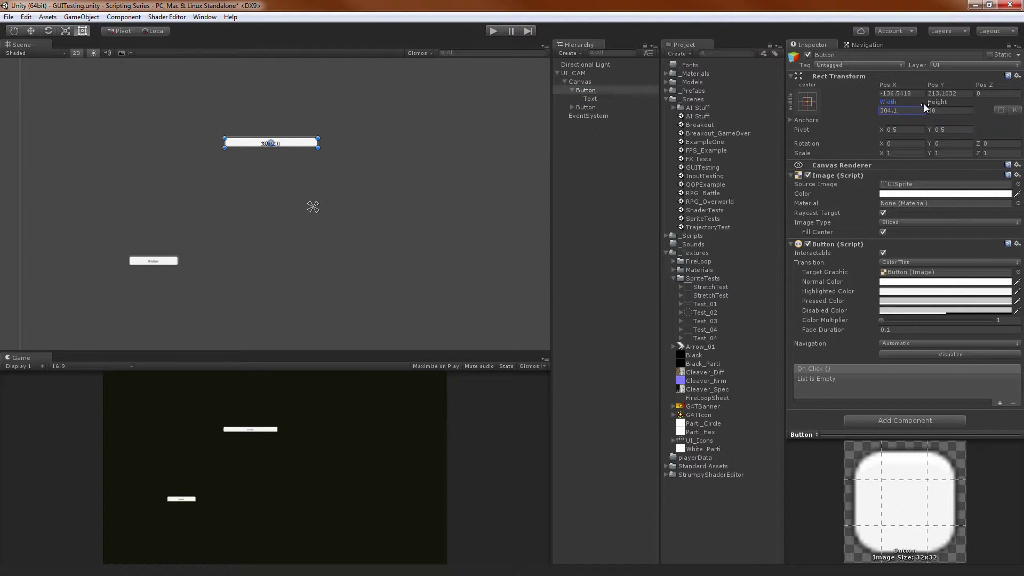
drag(937, 102, 76, 91)
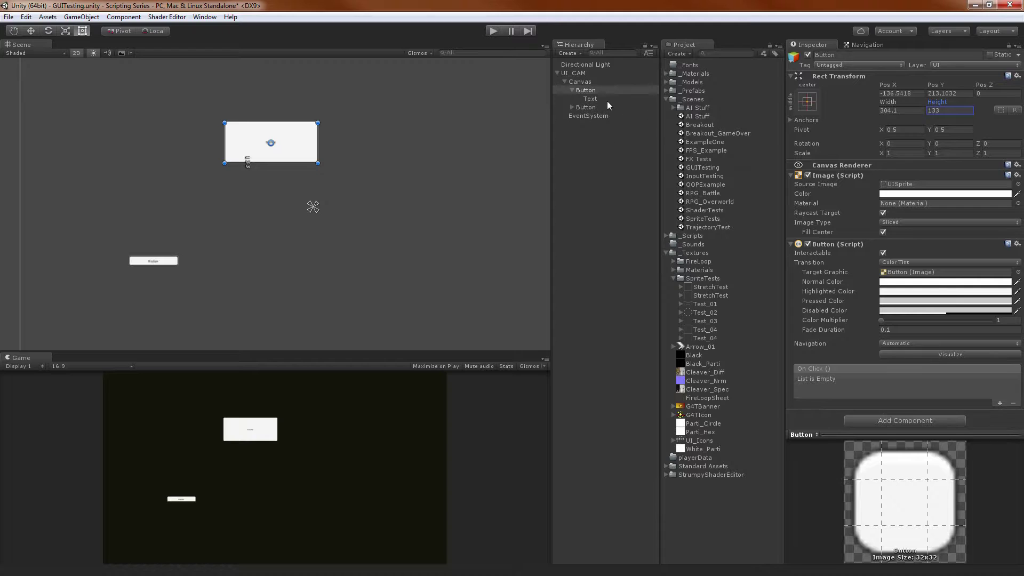
Change the enlarged button's label text to NEW GAME with a font size of 45.
click(590, 99)
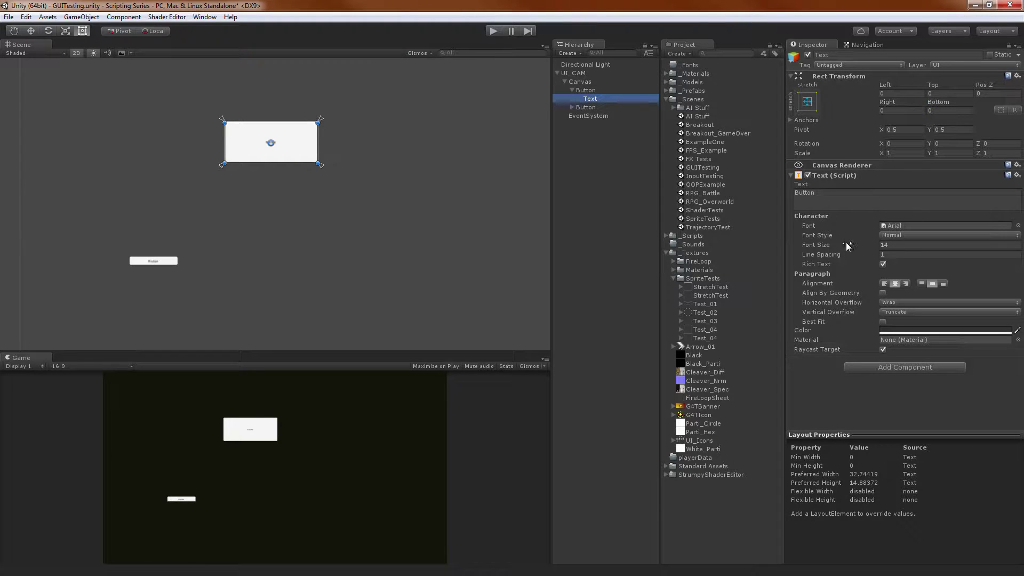
drag(825, 248, 852, 241)
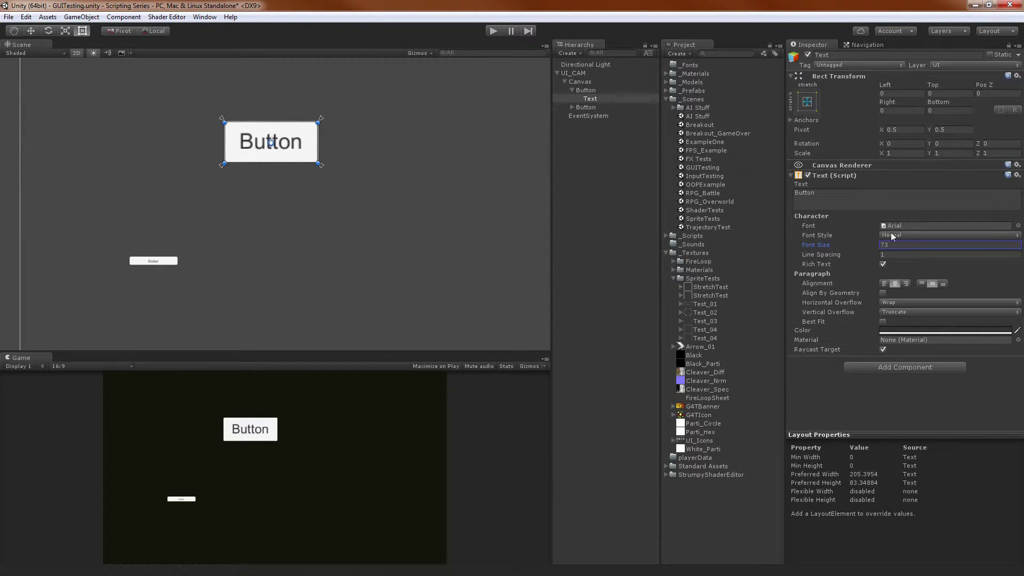
click(864, 200)
text(NEW GAME)
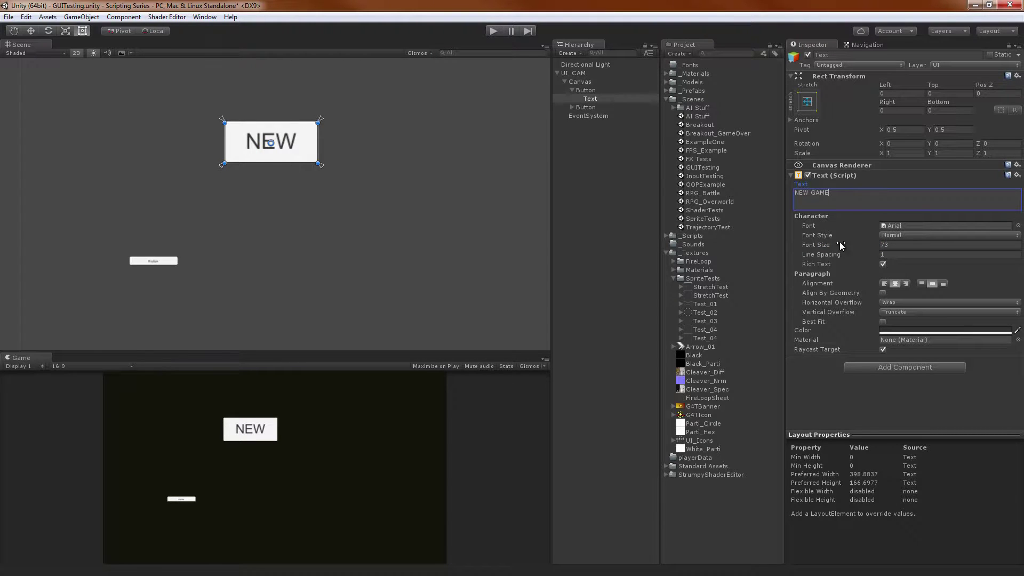
drag(834, 247, 817, 250)
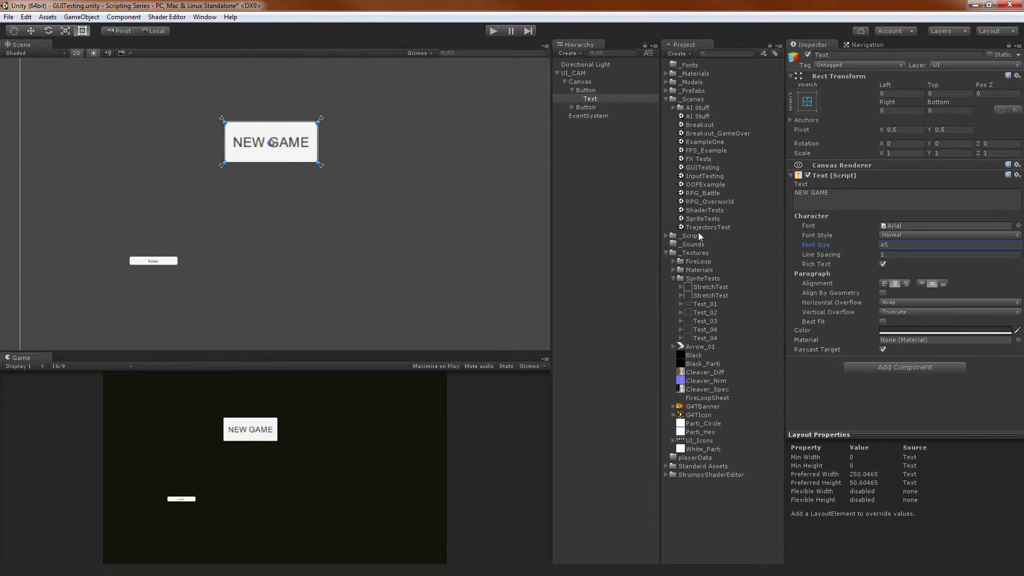
click(559, 188)
Assign the NEW GAME button as the EventSystem's First Selected object.
click(587, 90)
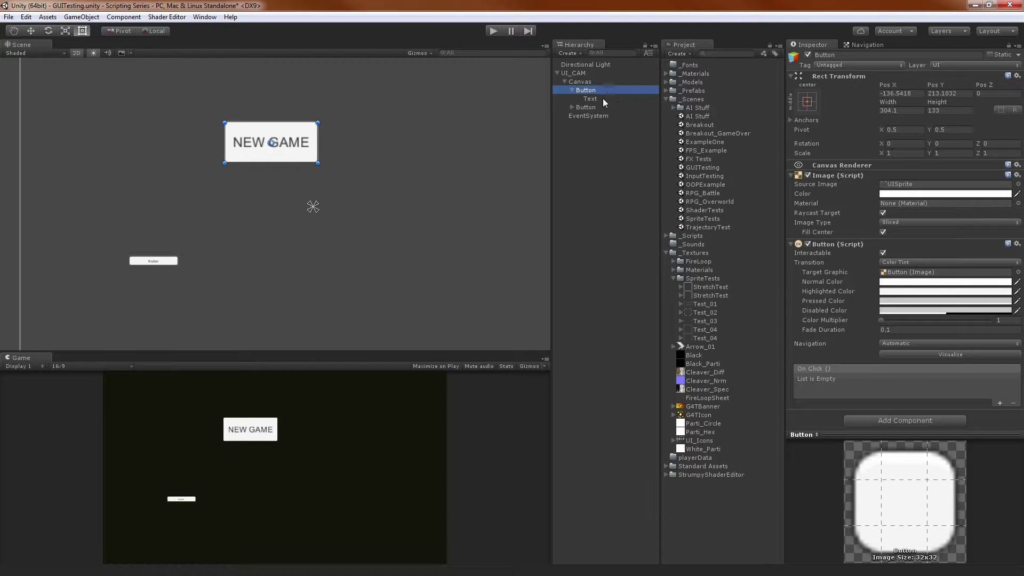
click(582, 116)
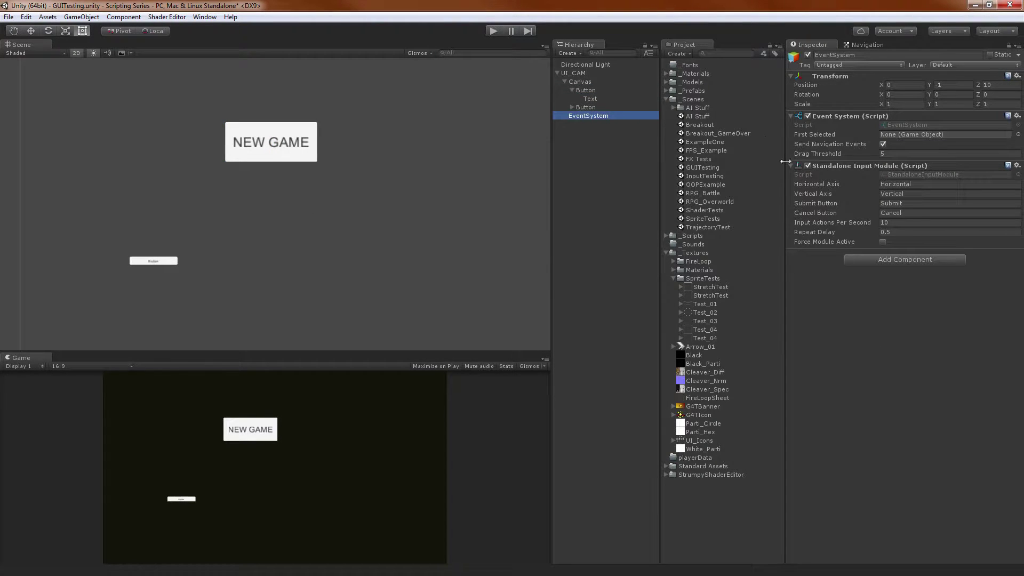
drag(589, 91, 890, 134)
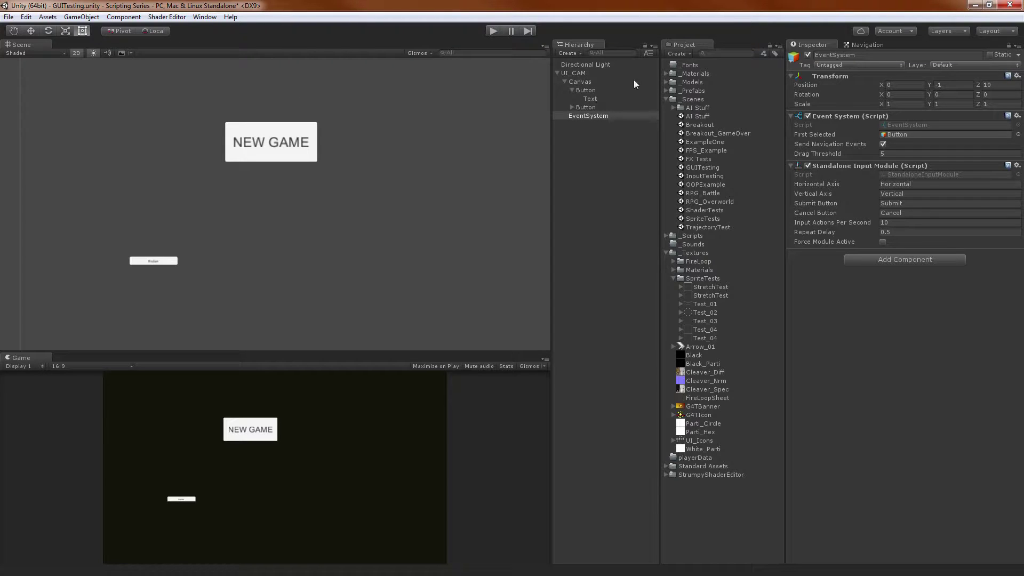
Select the NEW GAME button, make the Game view taller and run the scene in play mode.
click(572, 90)
click(569, 91)
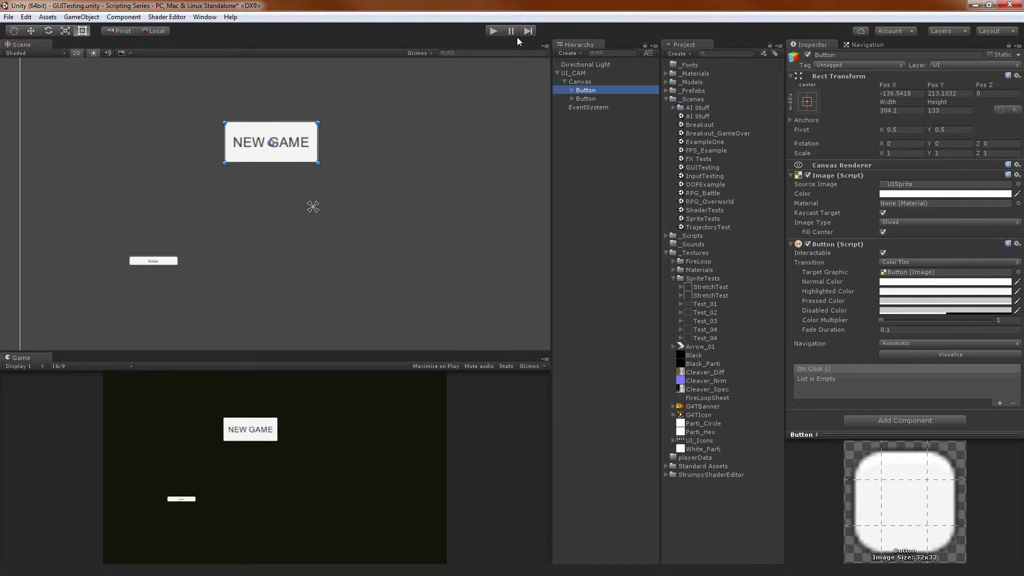
click(493, 31)
drag(431, 353, 440, 237)
click(492, 32)
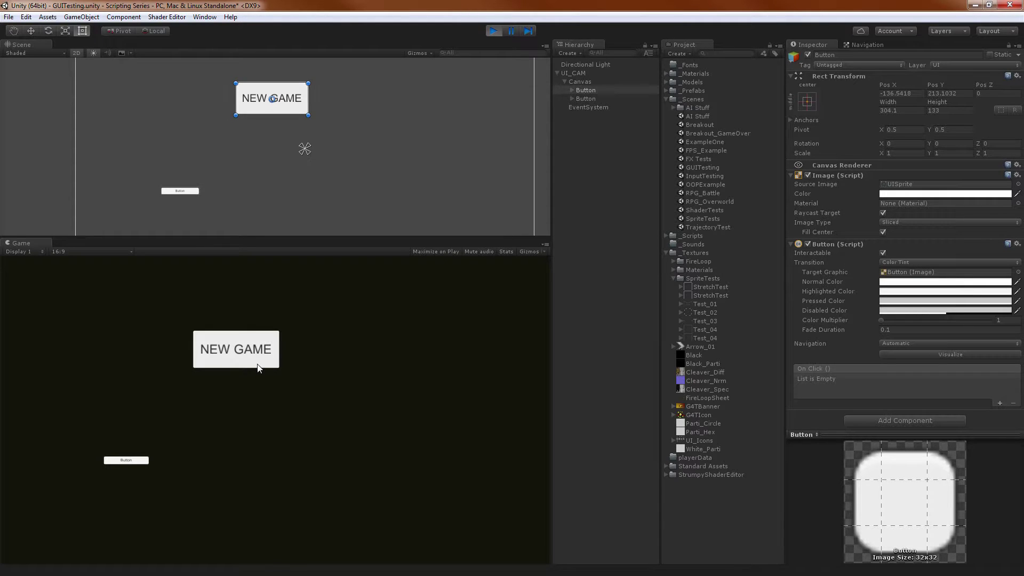
Try a red Highlighted Color on the NEW GAME button during play mode, and stop playing.
click(886, 294)
drag(614, 178, 678, 114)
click(662, 107)
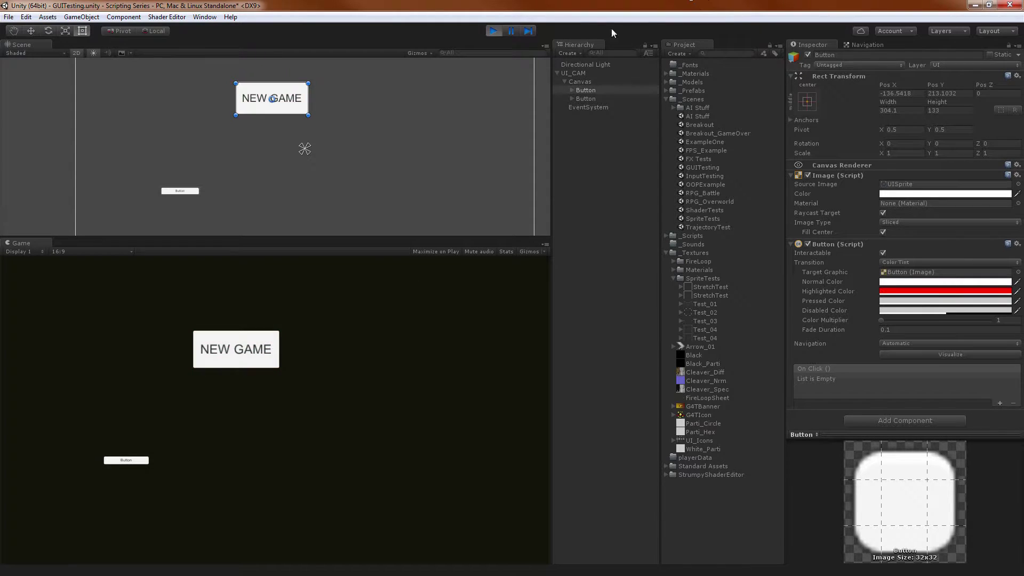
click(498, 32)
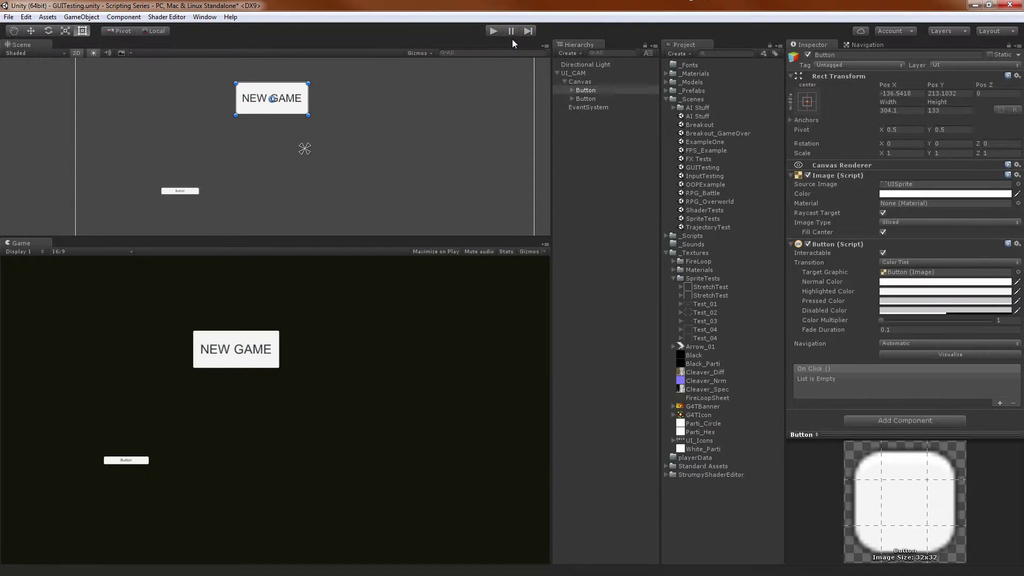
Set the NEW GAME button's Highlighted Color to red (FF0000) and test its initial selection and deselection in play mode.
click(893, 291)
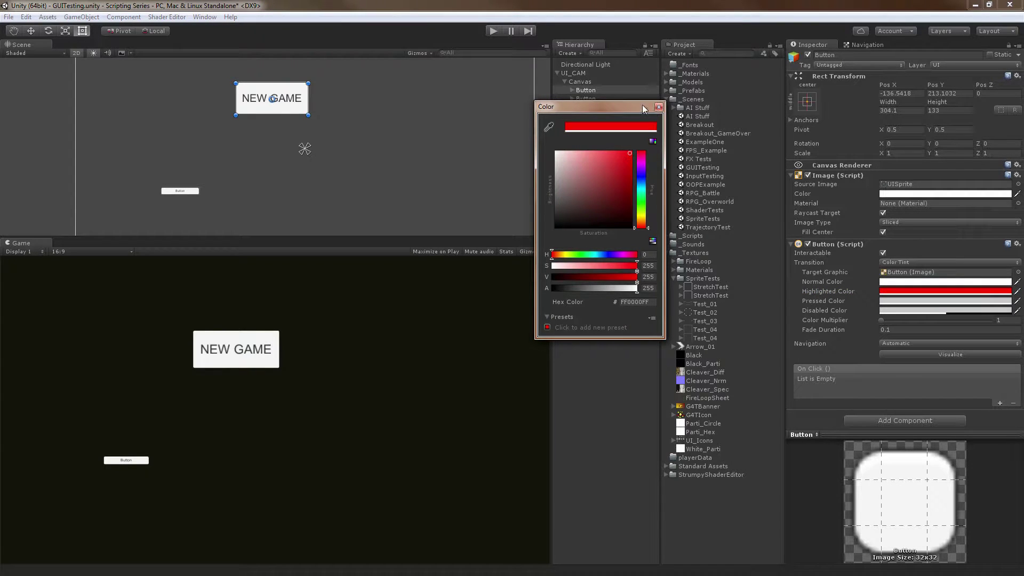
click(659, 107)
click(494, 30)
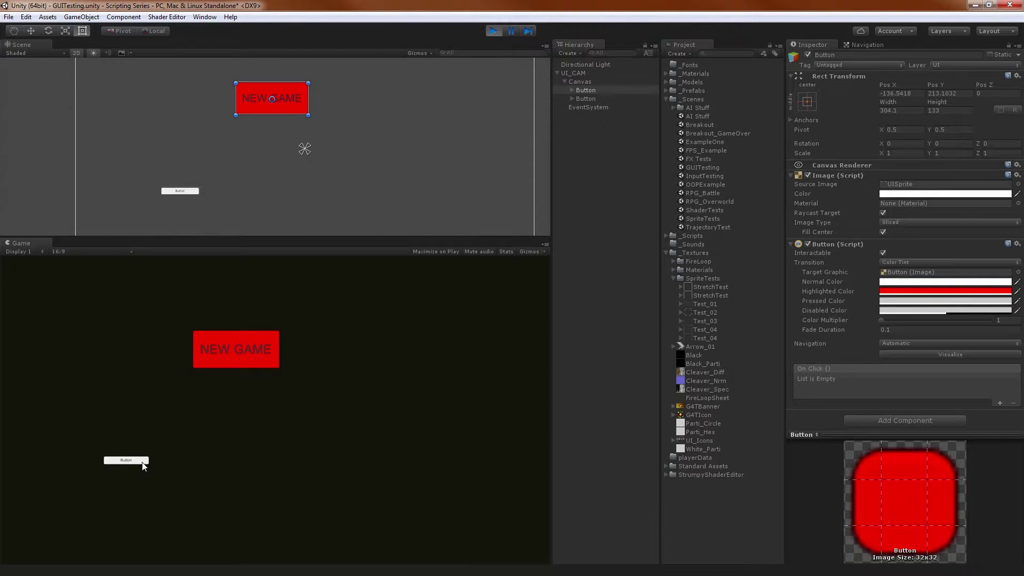
click(196, 442)
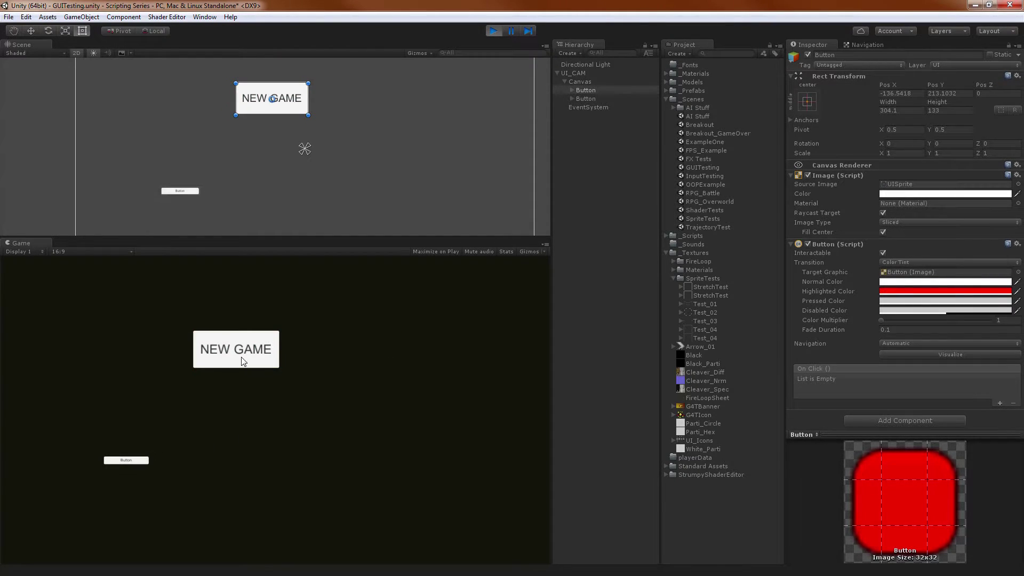
click(491, 31)
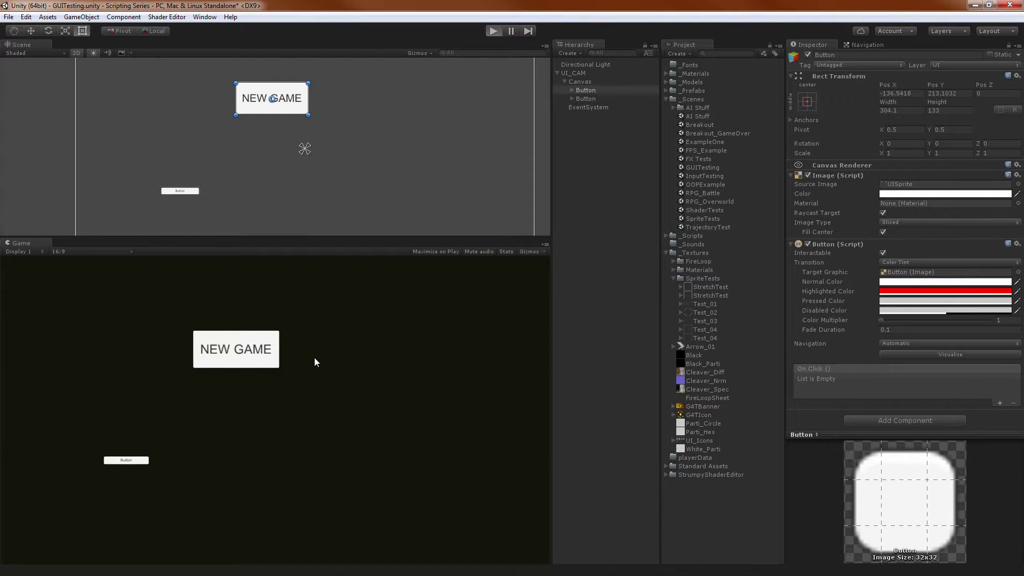
Play the scene again to check how the NEW GAME button's highlight reacts to a selection elsewhere, and stop playing.
key(ctrl+p)
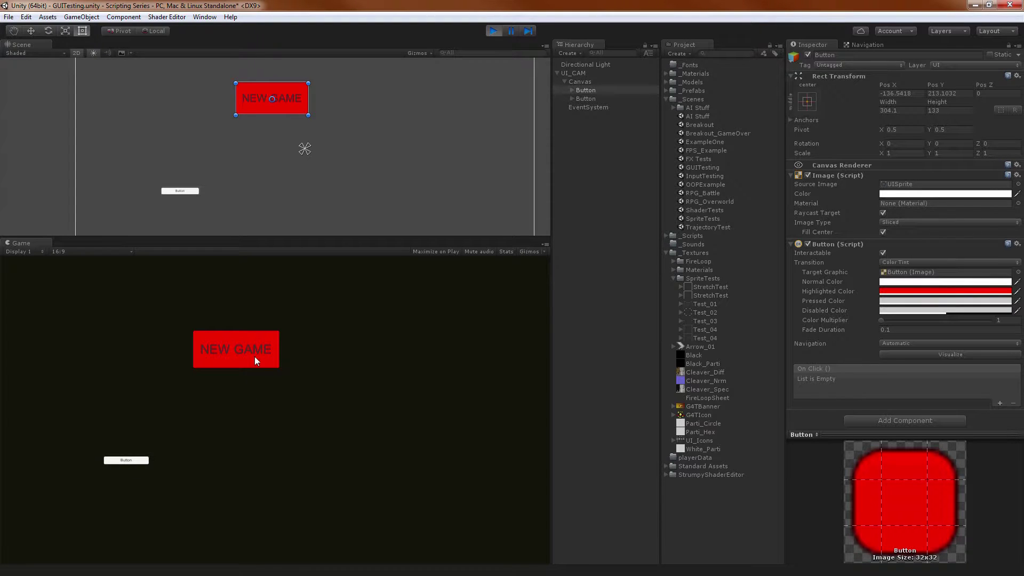
click(345, 409)
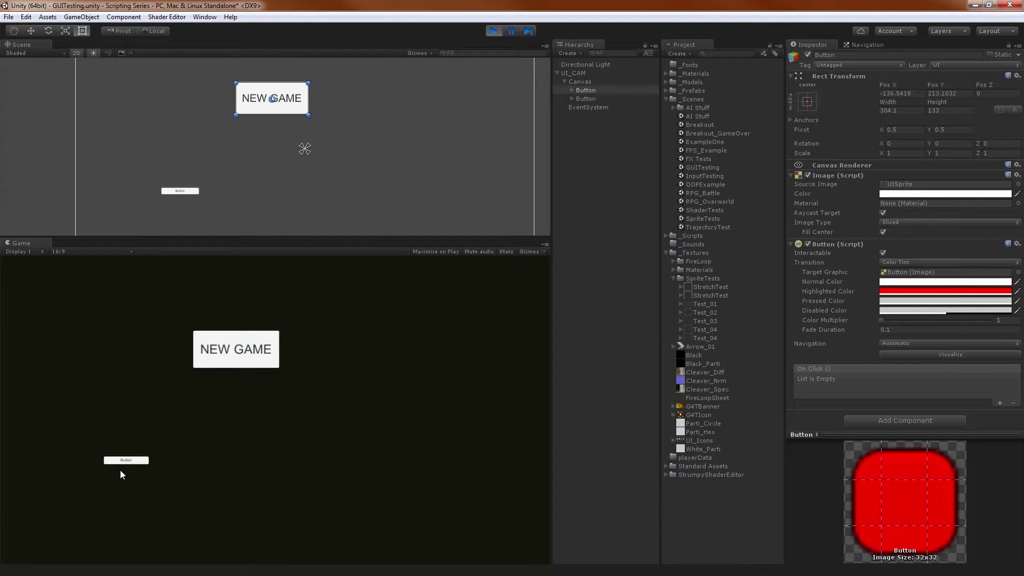
click(492, 33)
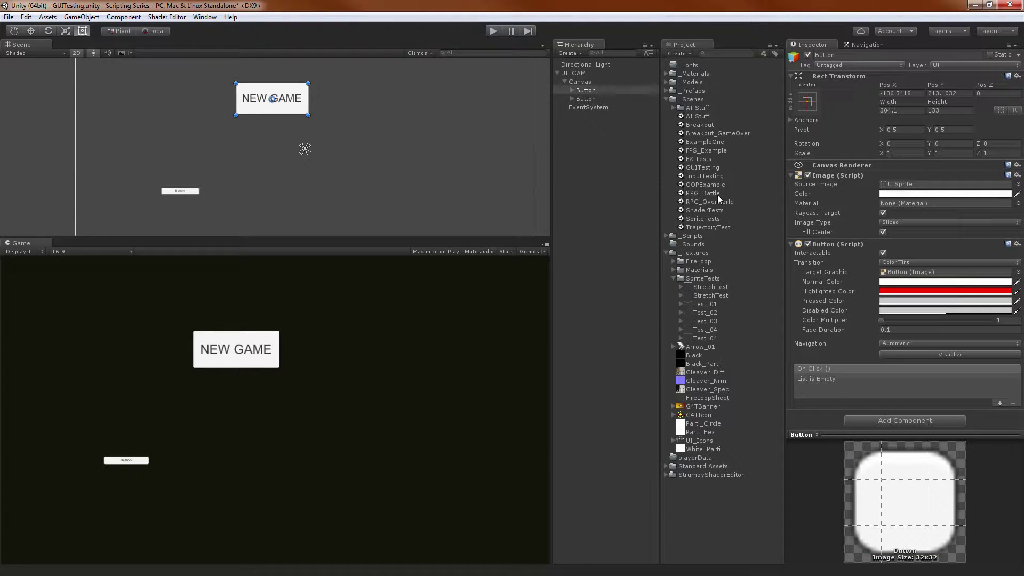
Examine the EventSystem's First Selected and Send Navigation Events settings.
click(636, 206)
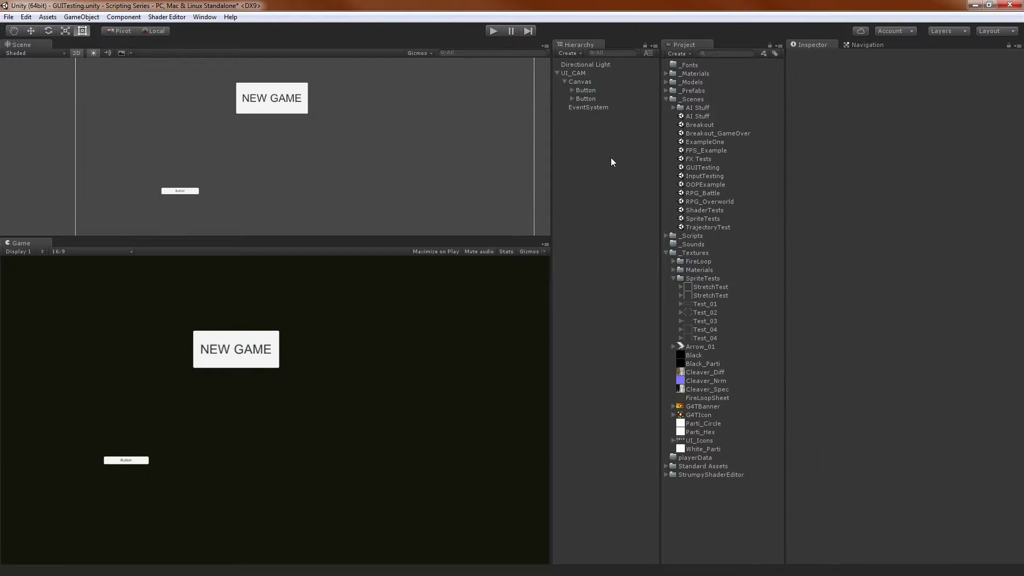
key(ctrl+z)
click(600, 134)
click(591, 107)
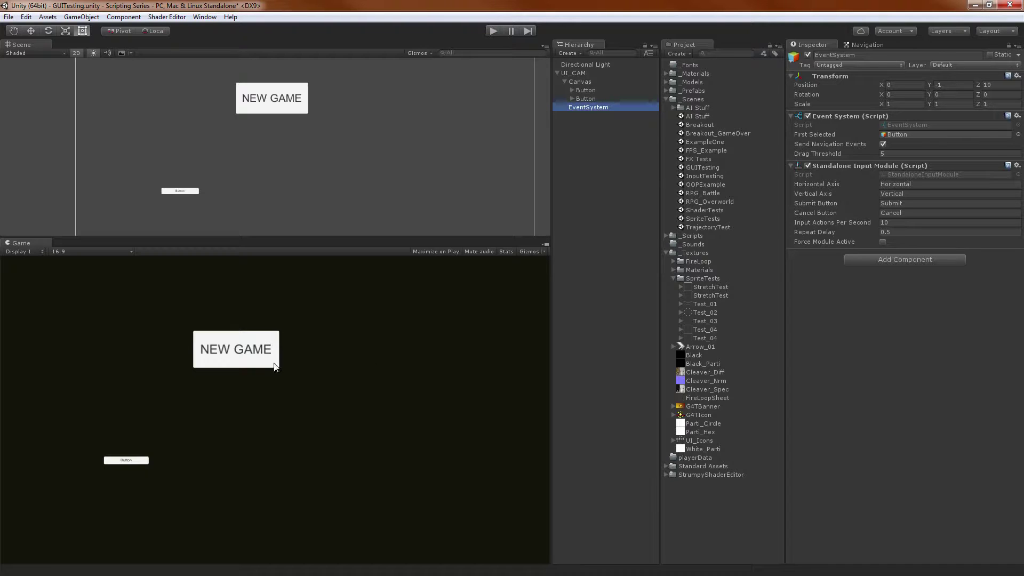
click(341, 368)
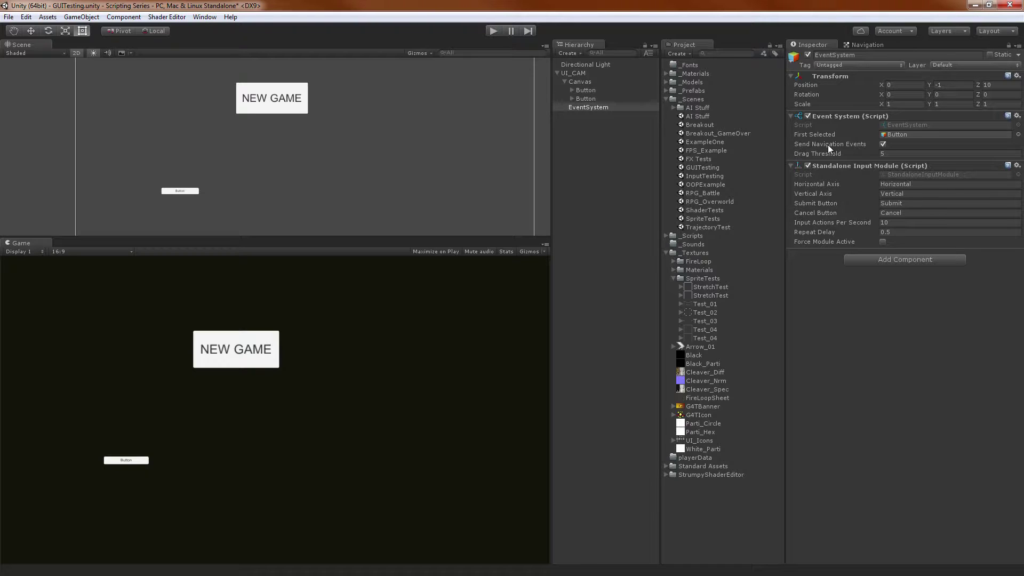
Examine the Navigation options of the smaller button's Button component, and return to the EventSystem.
click(587, 99)
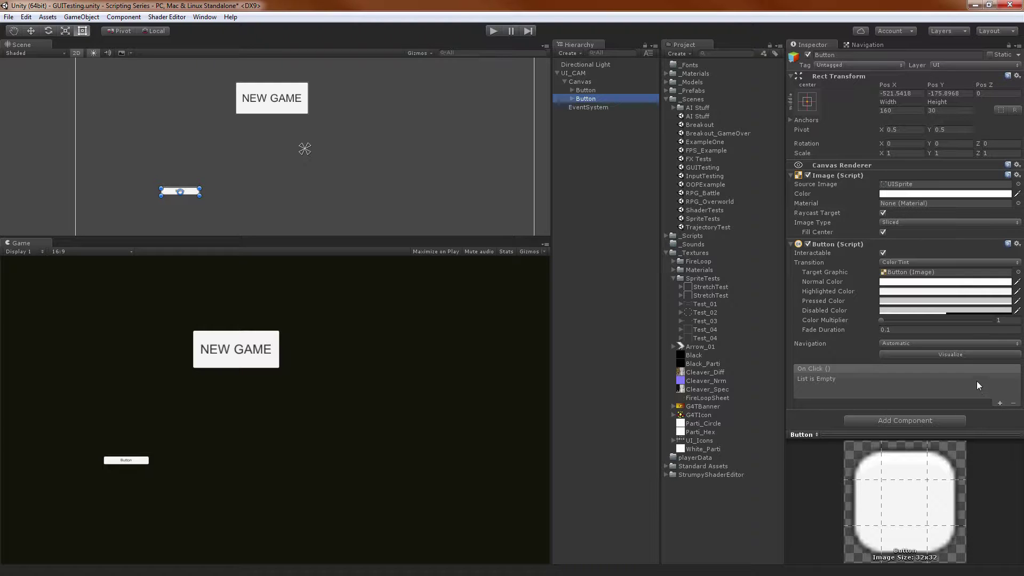
click(924, 343)
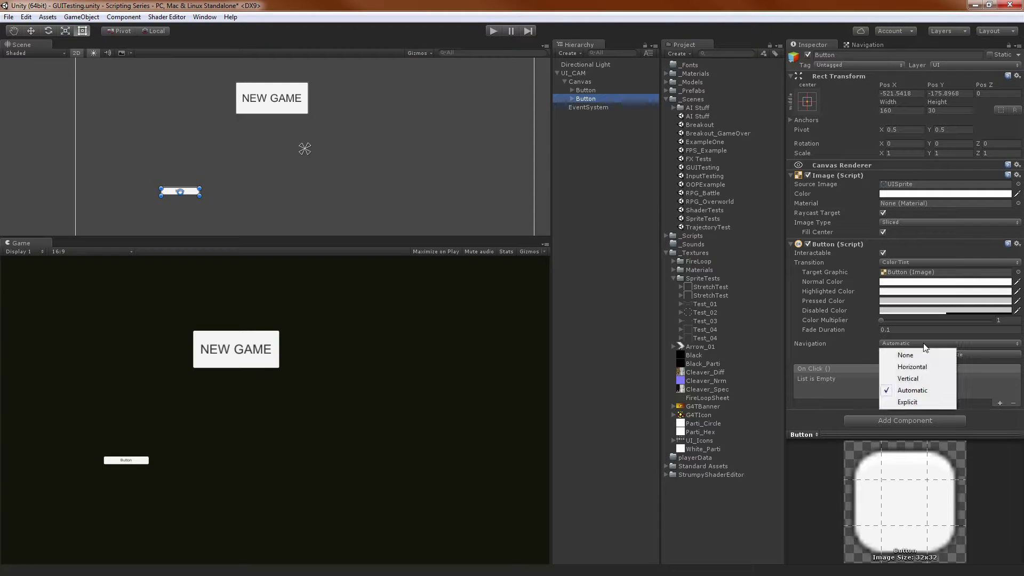
click(914, 344)
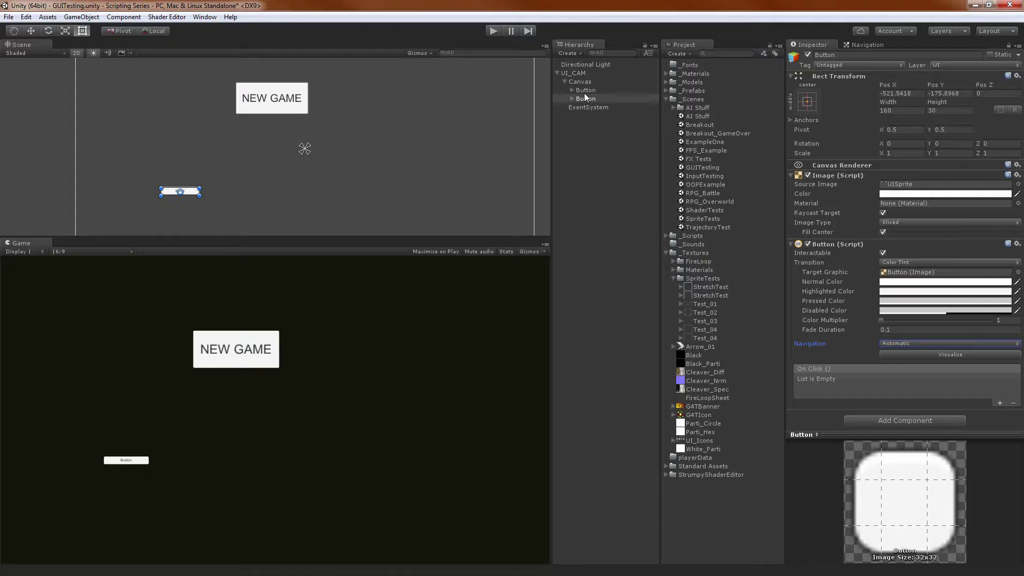
click(586, 107)
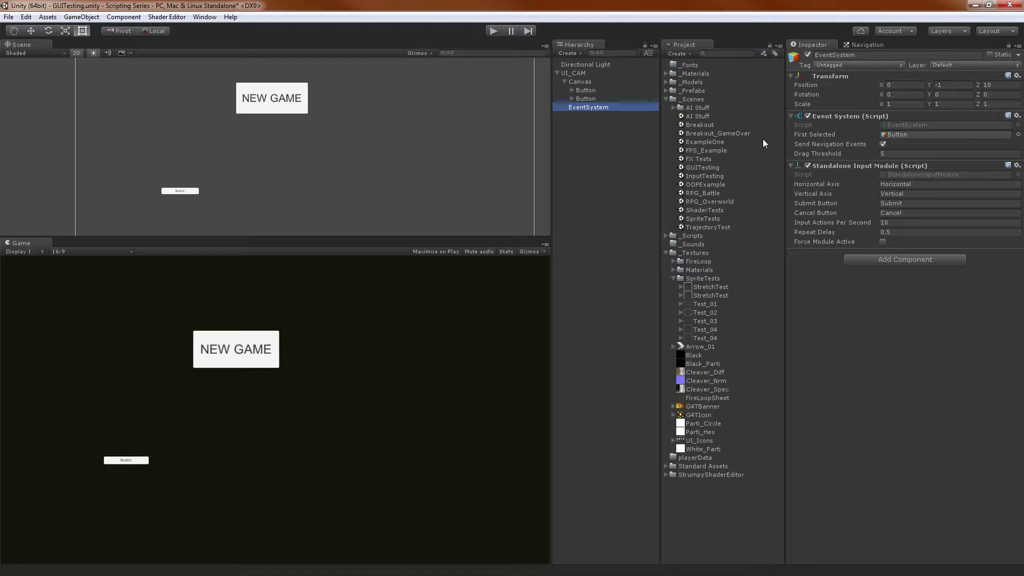
Try adding an empty On Click event entry to the smaller button, remove it, and return to the EventSystem.
click(602, 99)
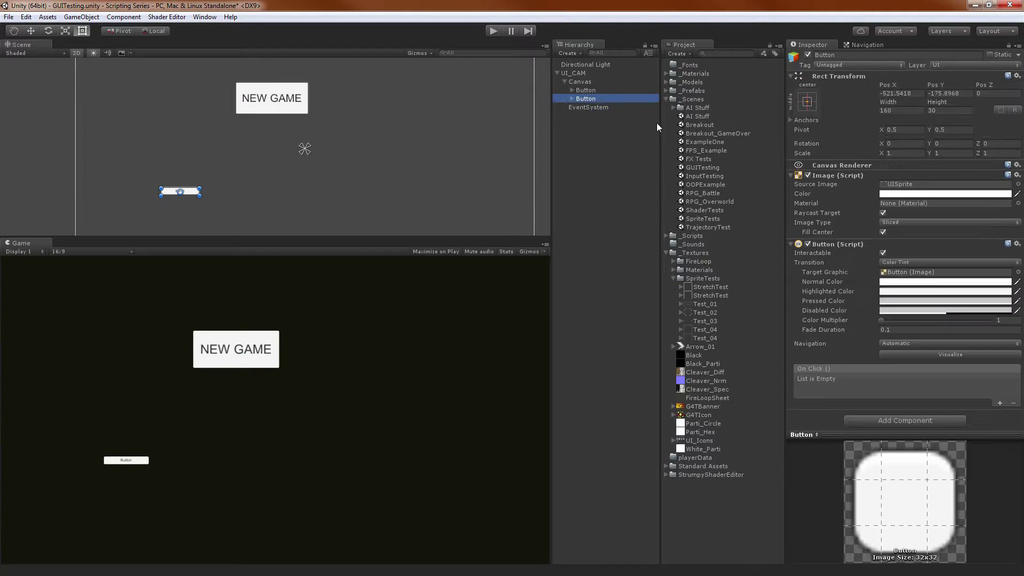
click(1001, 404)
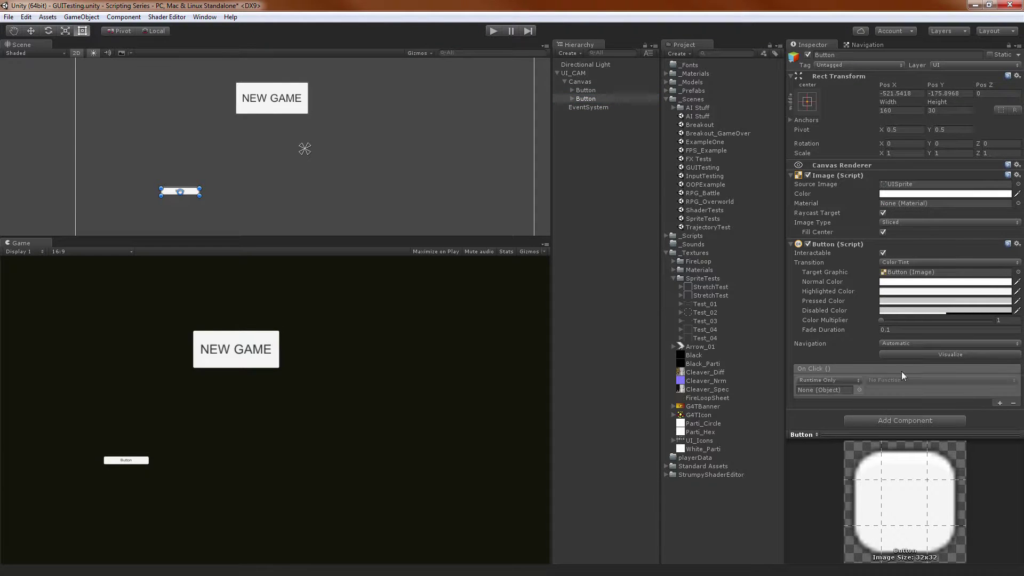
click(1013, 403)
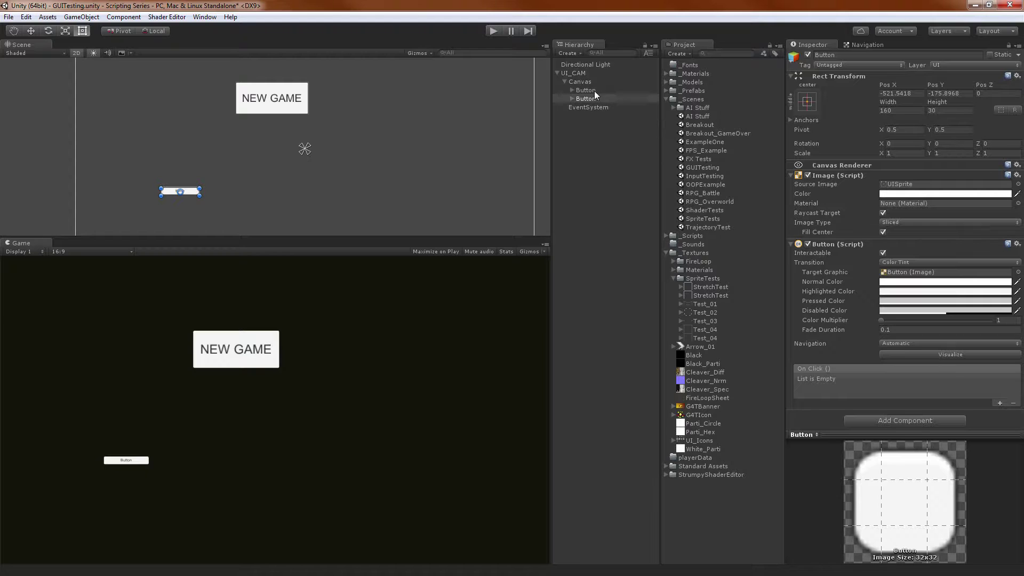
click(590, 107)
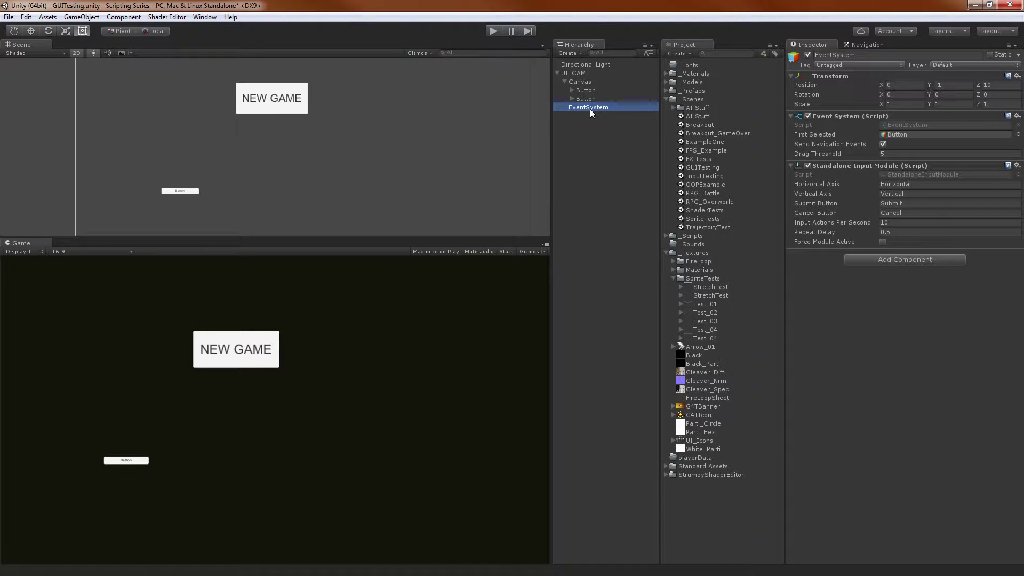
Examine the smaller button's Transition options, and return to the EventSystem.
click(600, 98)
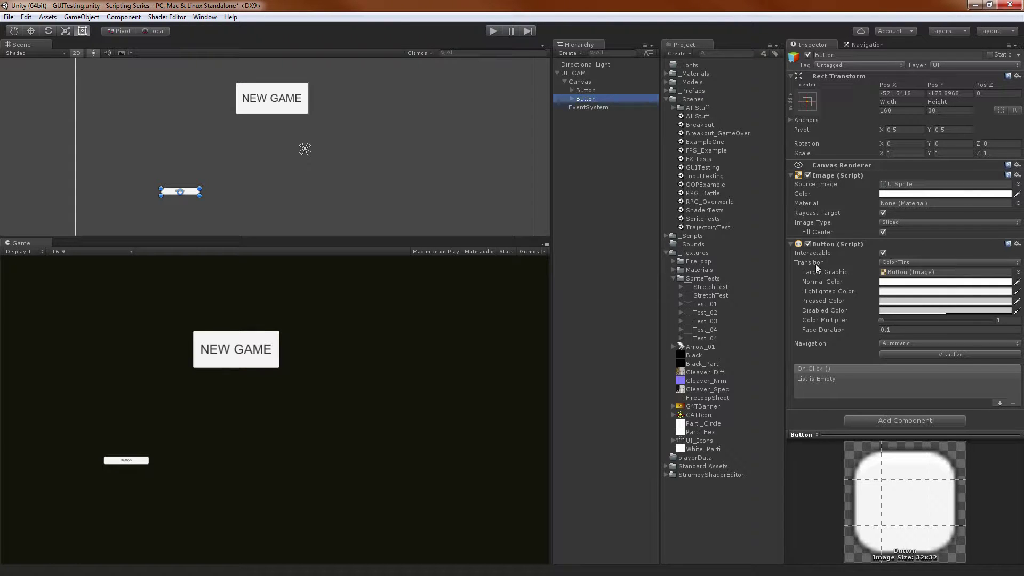
click(892, 263)
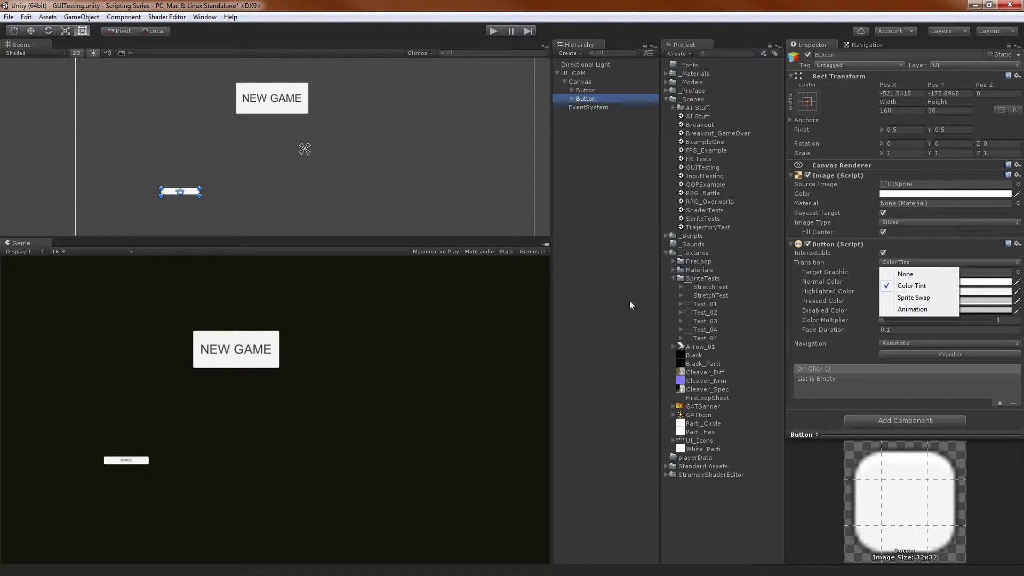
click(605, 229)
click(585, 108)
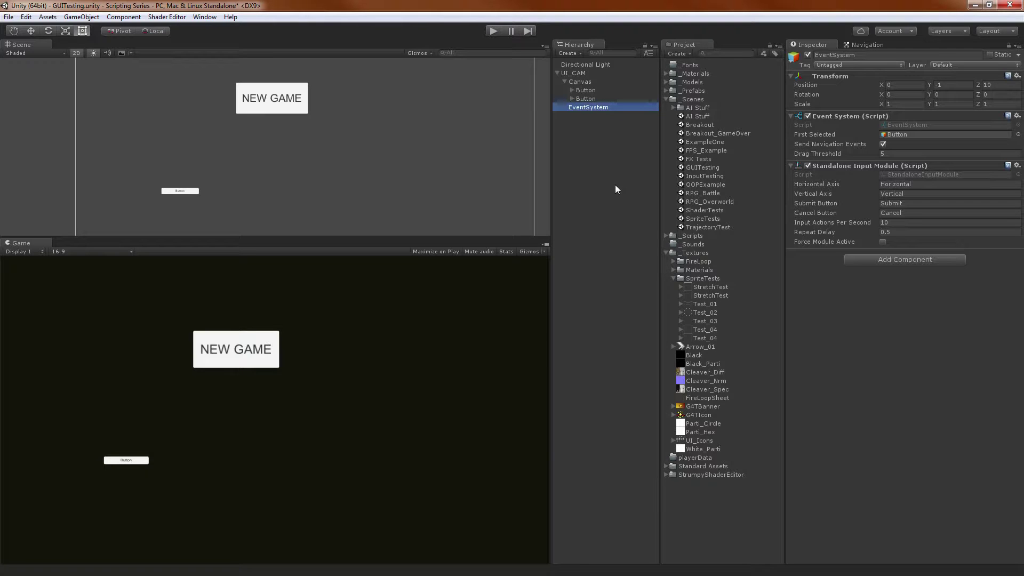
Add a UI Slider to the Canvas.
right_click(593, 166)
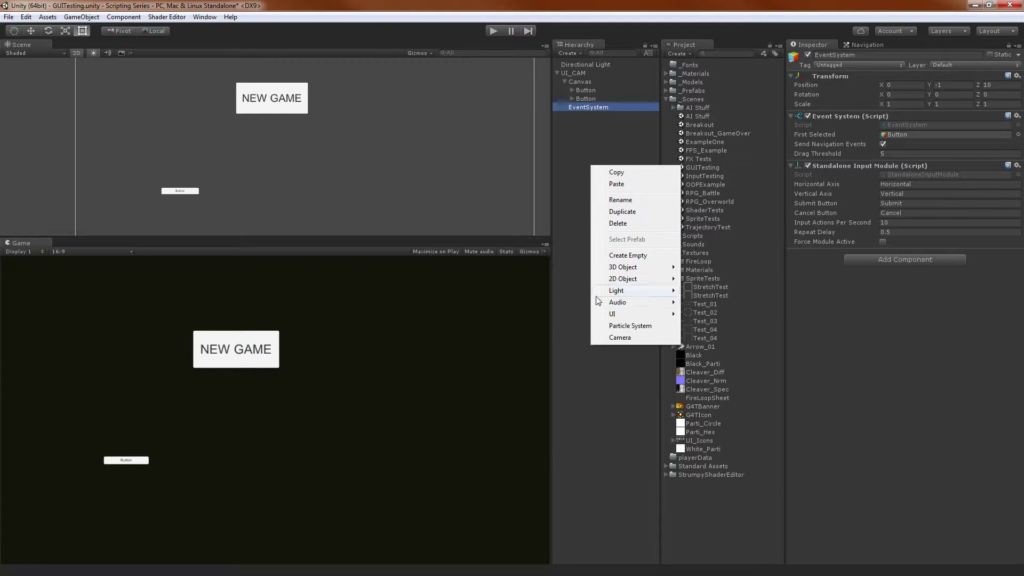
mouse_move(618, 316)
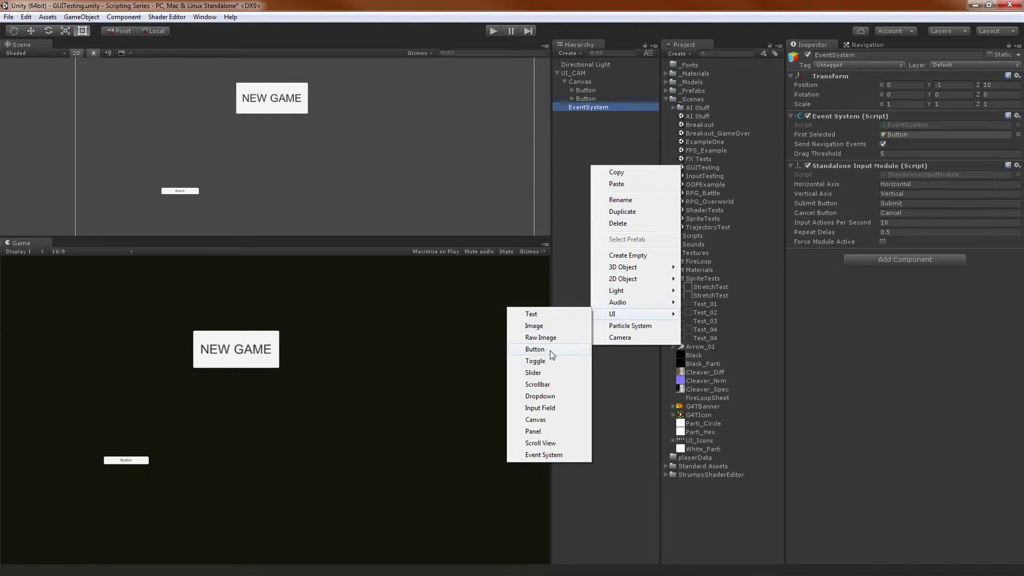
click(533, 372)
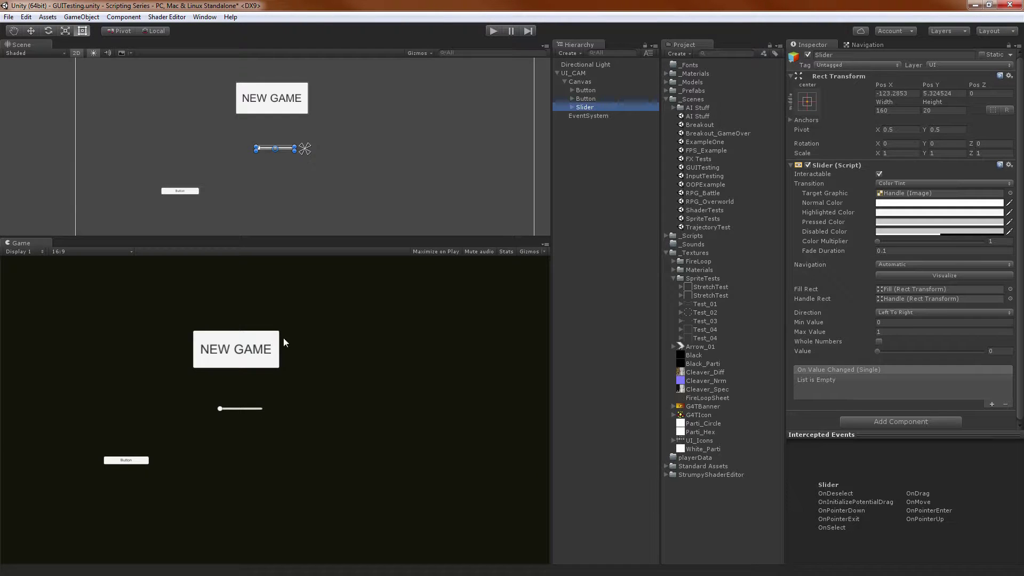
Try enlarging the slider to a width of 370.9 and height of 72.8, undo those changes, and widen it slightly.
drag(884, 102, 1012, 110)
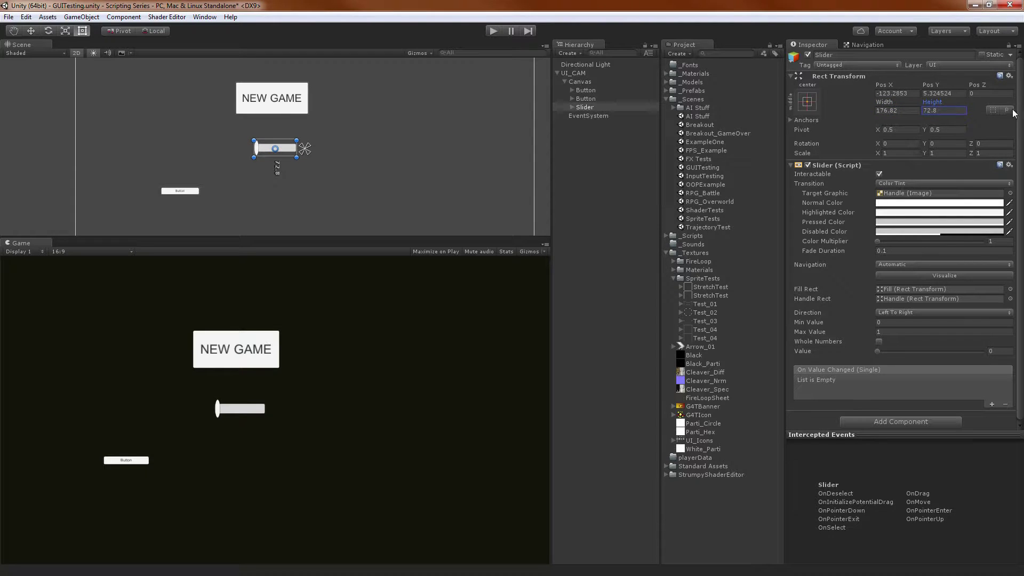
drag(885, 101, 622, 179)
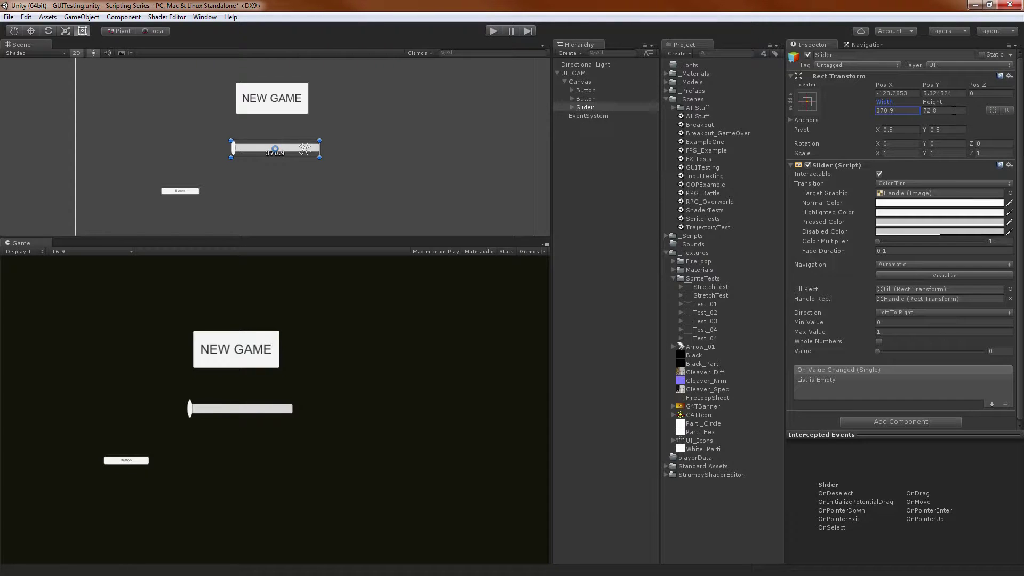
key(ctrl+z)
key(ctrl+z)
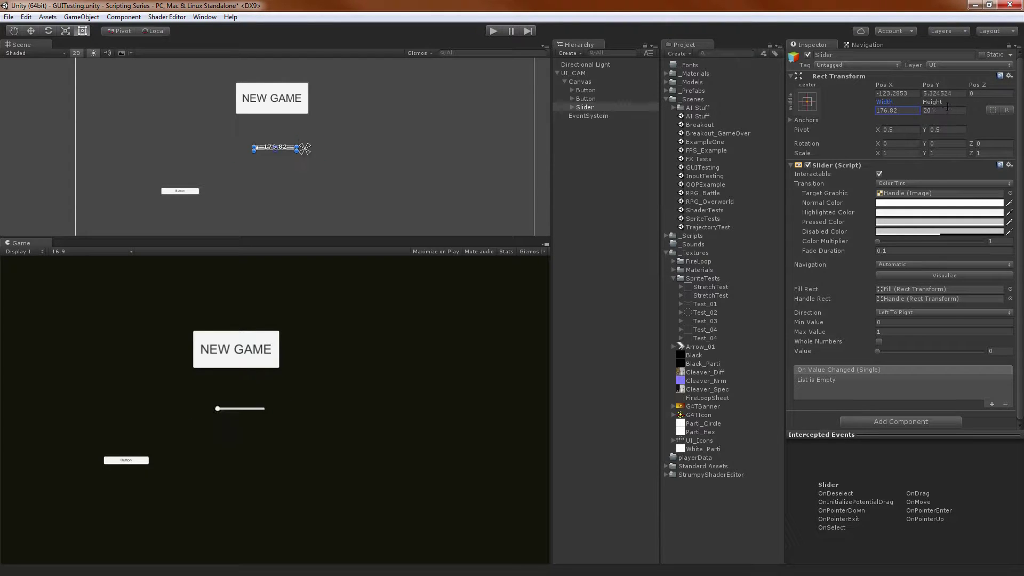
drag(887, 103, 913, 87)
Inspect the EventSystem's Drag Threshold, play the scene, and move the slider's handle to about its midpoint.
click(590, 115)
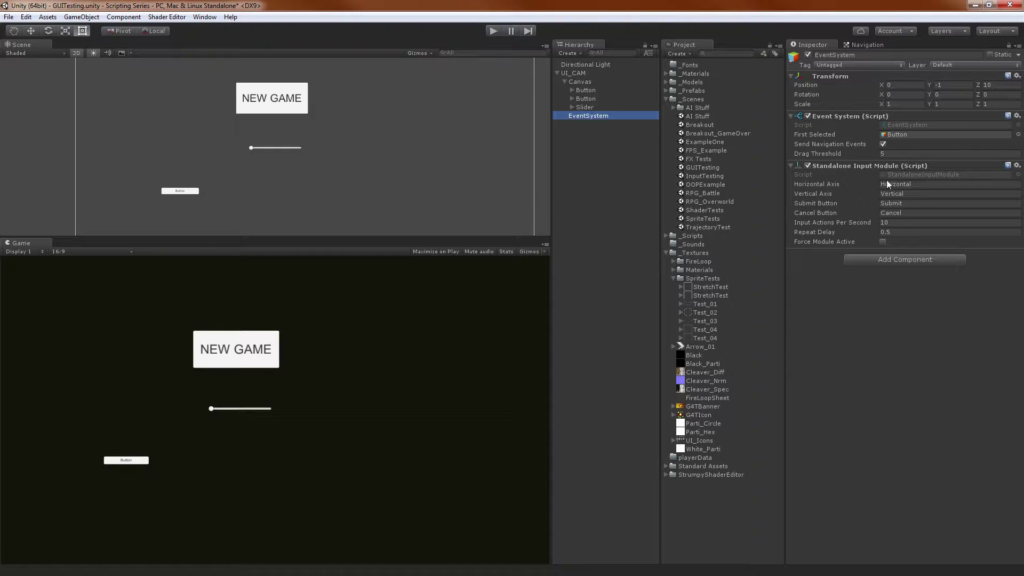
click(888, 153)
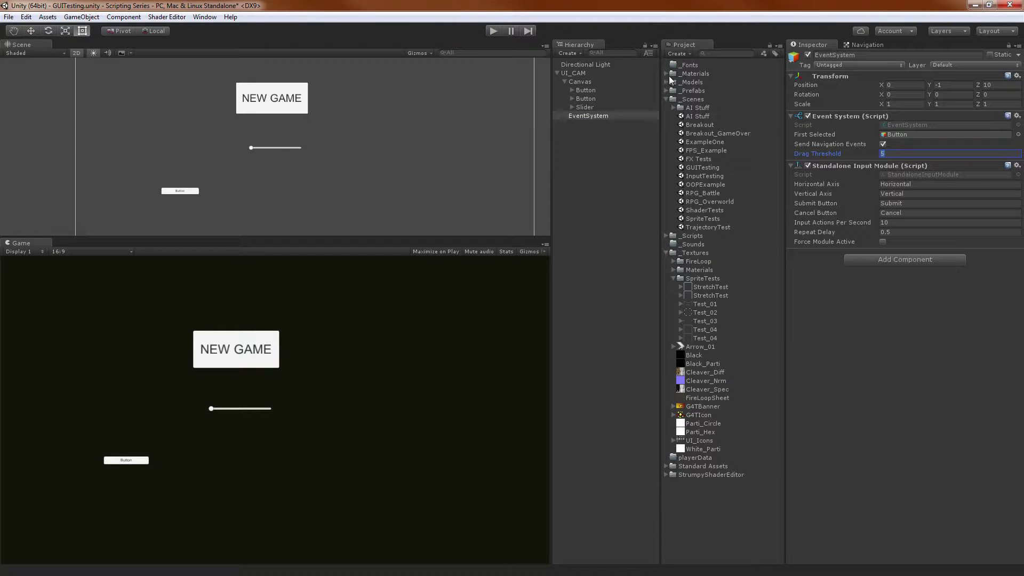
click(492, 31)
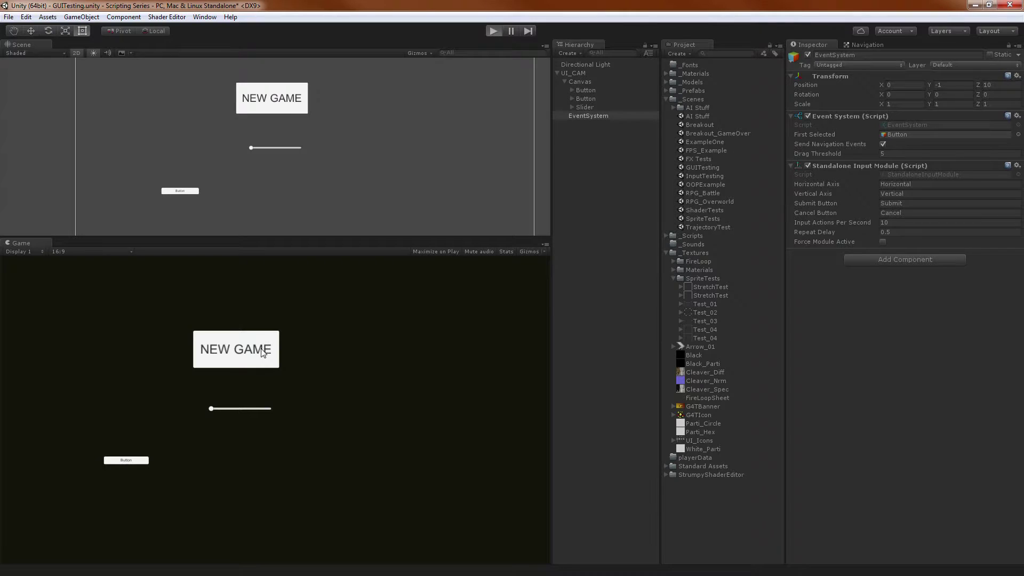
drag(215, 409, 246, 409)
Set the EventSystem's Drag Threshold to 20 during play mode, test moving the slider's handle slightly, and stop playing.
click(895, 154)
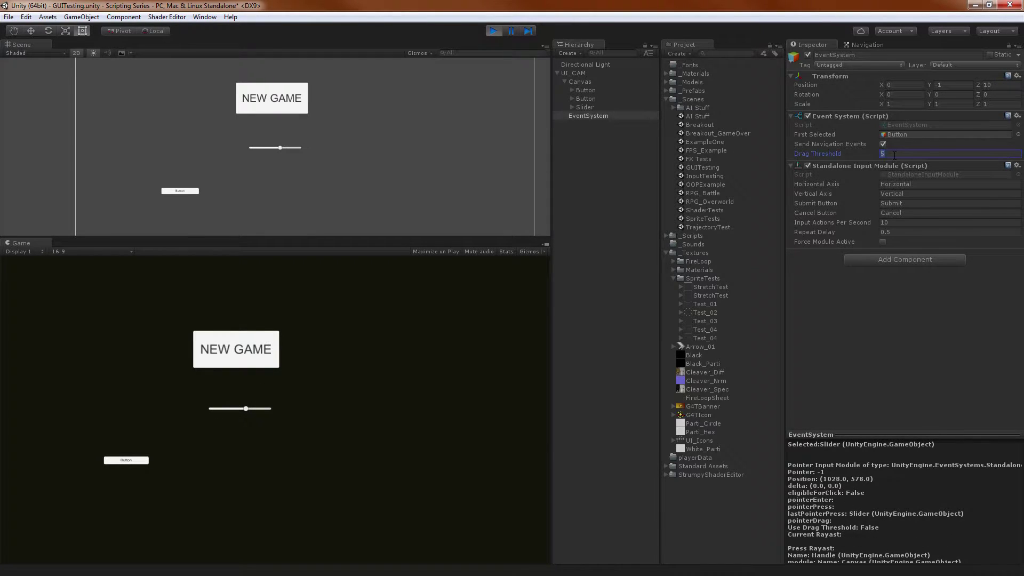
text(20)
click(245, 409)
mouse_move(245, 409)
mouse_down()
mouse_move(212, 408)
mouse_move(249, 412)
mouse_up()
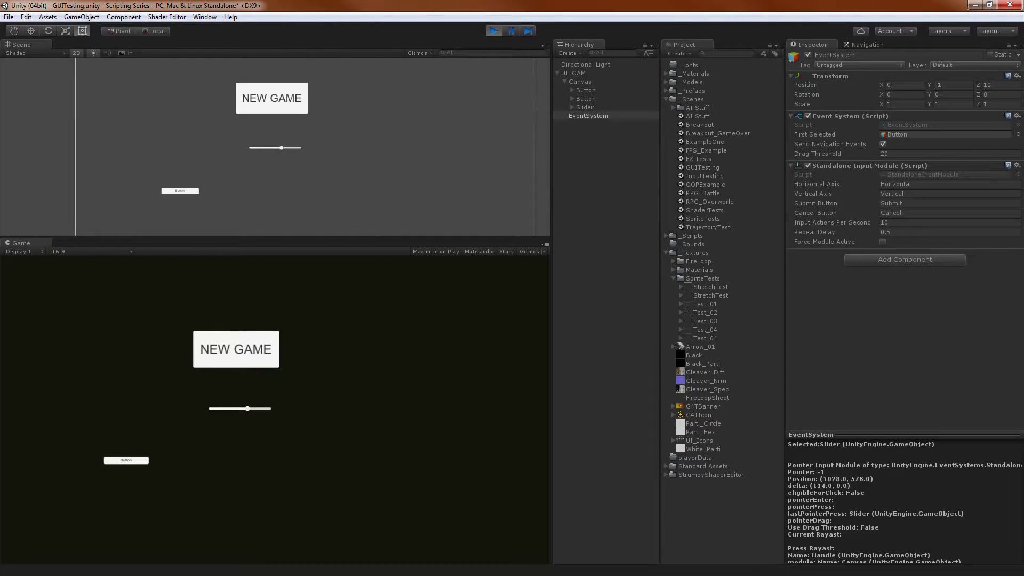
click(488, 31)
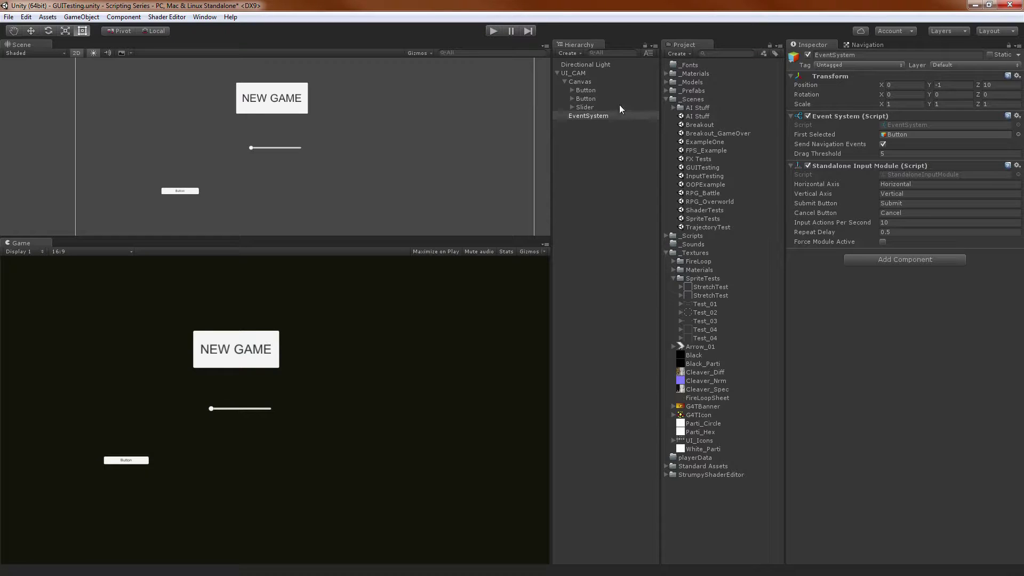
Delete the slider from the Canvas, and select the NEW GAME button.
click(582, 107)
key(Delete)
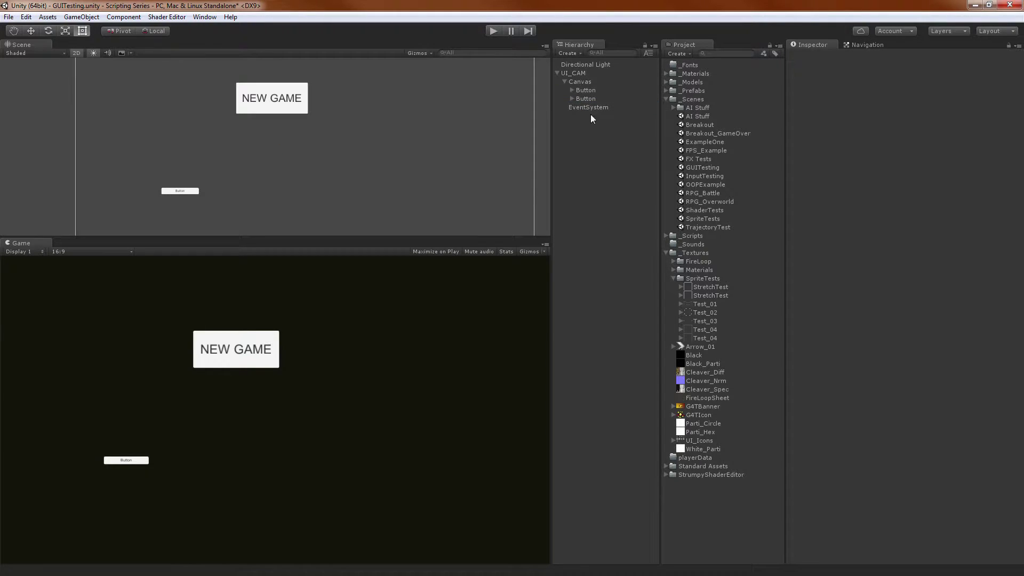
click(589, 90)
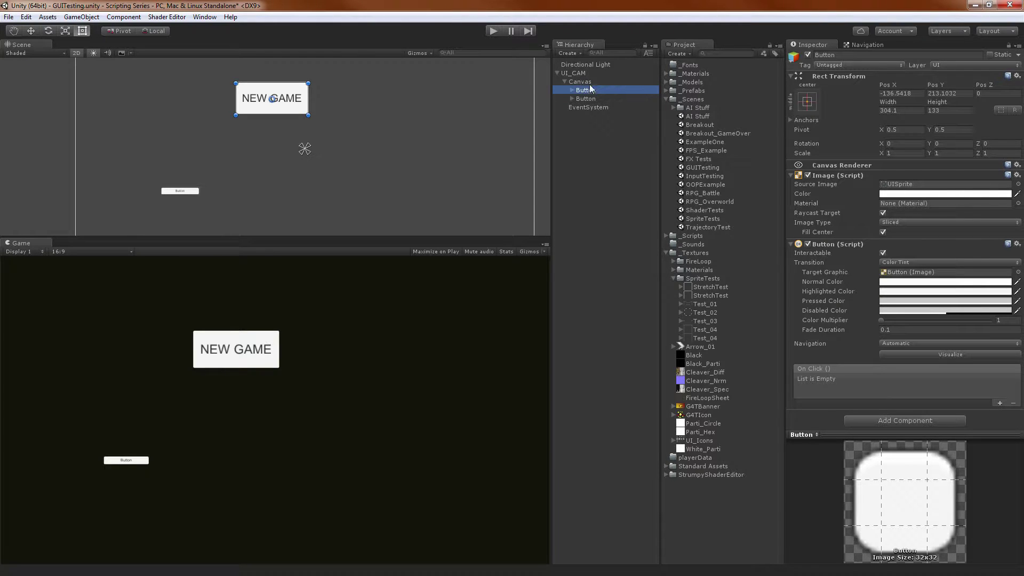
Review the EventSystem's Submit Button input, and examine both Submit axes in the project's Input settings.
click(587, 107)
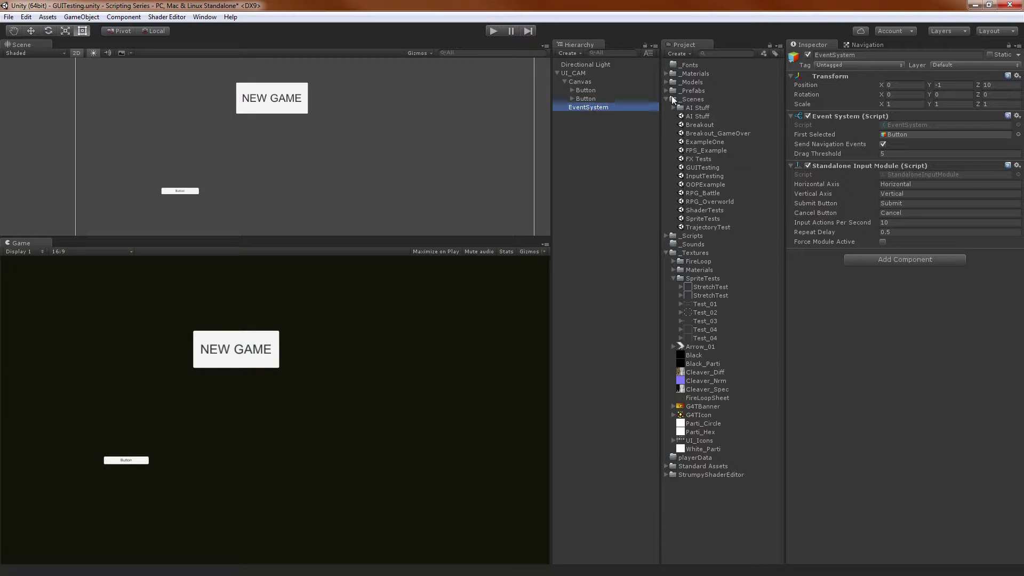
click(808, 203)
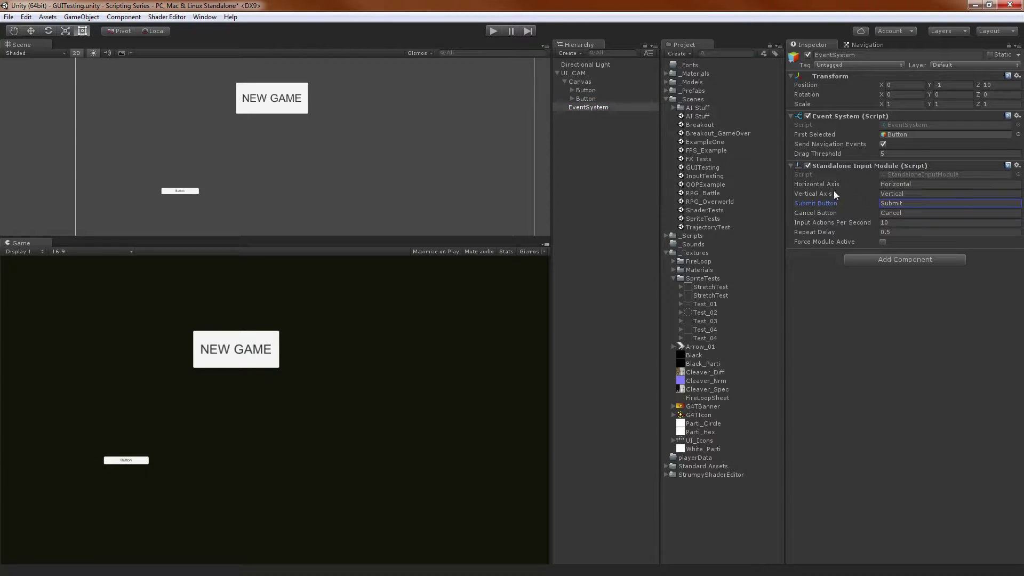
click(48, 16)
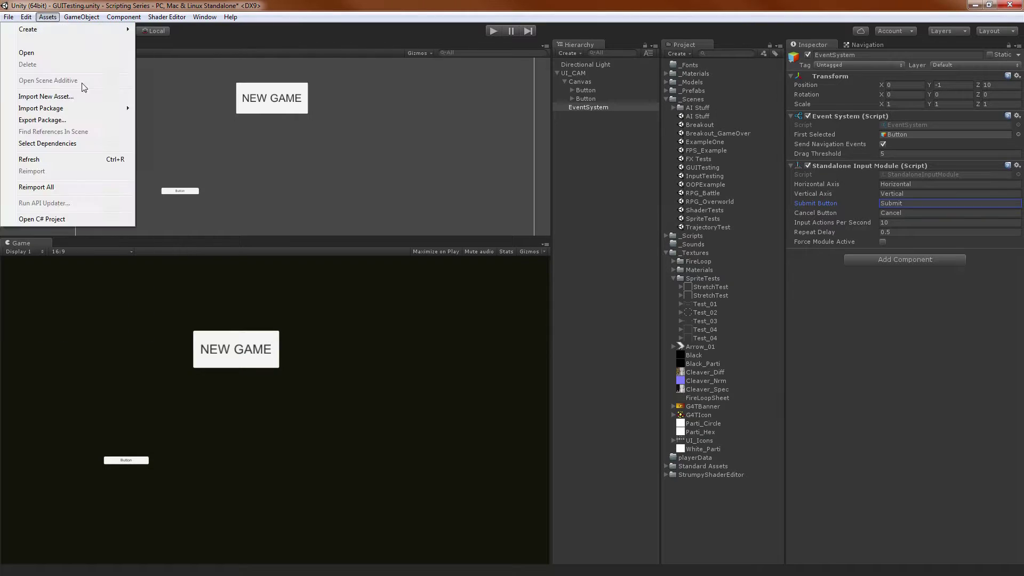
click(26, 17)
mouse_move(96, 295)
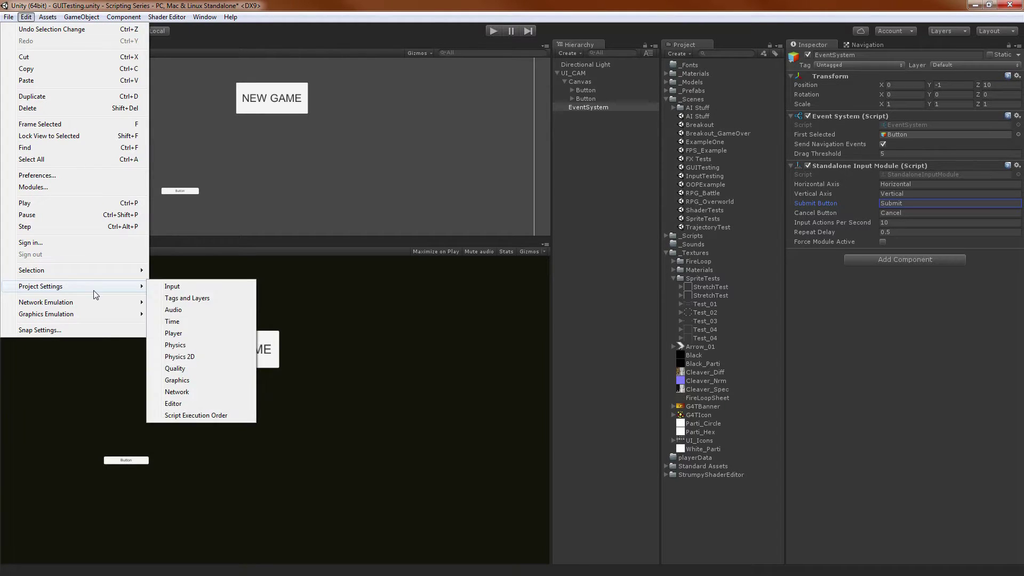
click(184, 288)
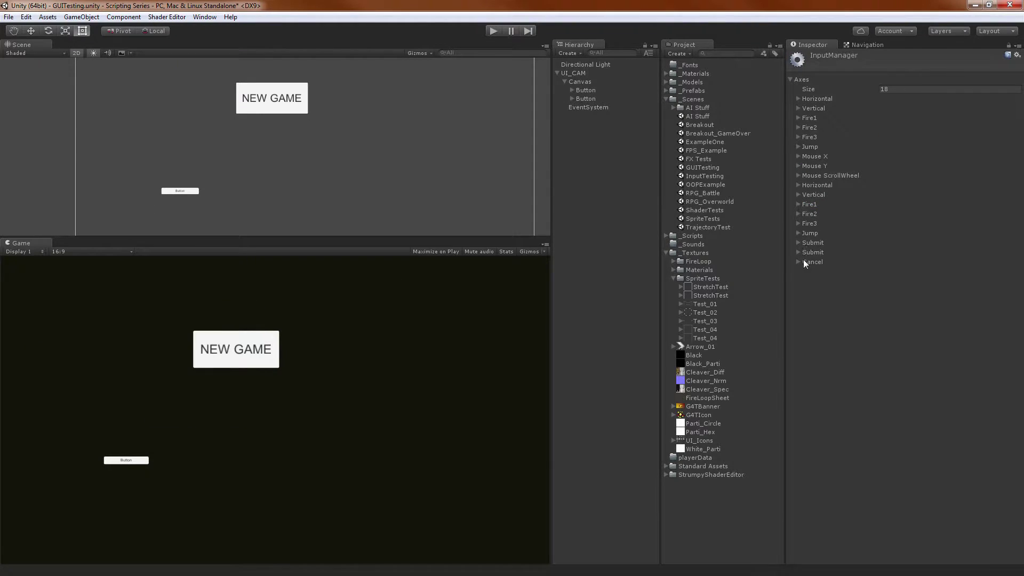
click(814, 245)
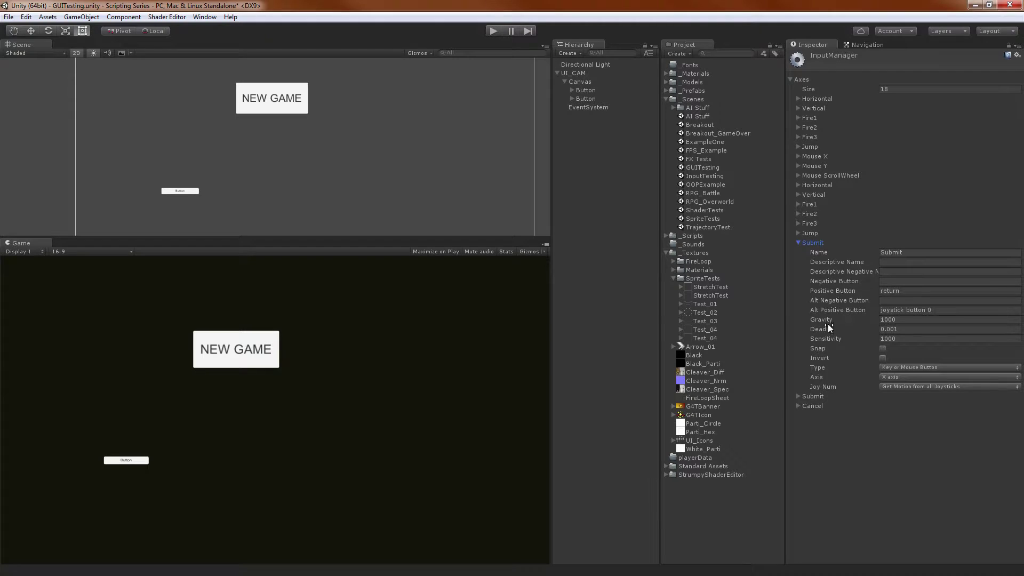
click(809, 397)
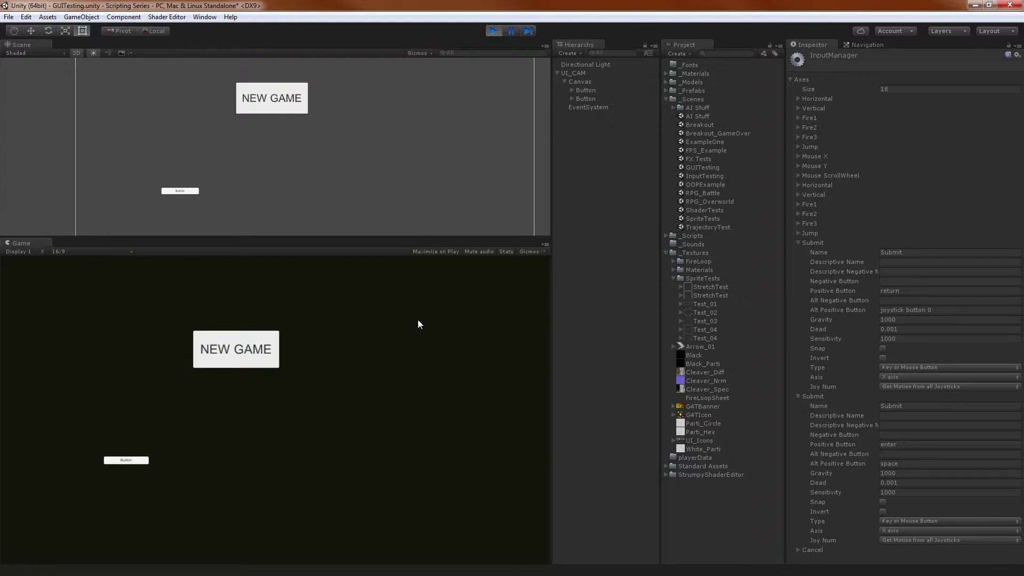
Play the scene to test submitting the NEW GAME button from the keyboard, stop playing, and clear the selection.
key(space)
key(Escape)
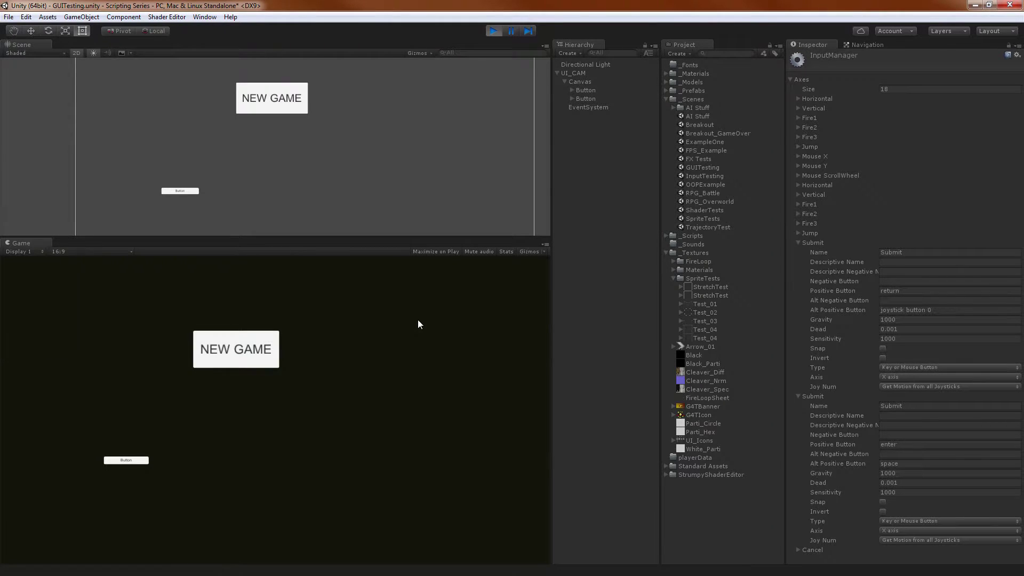
key(space)
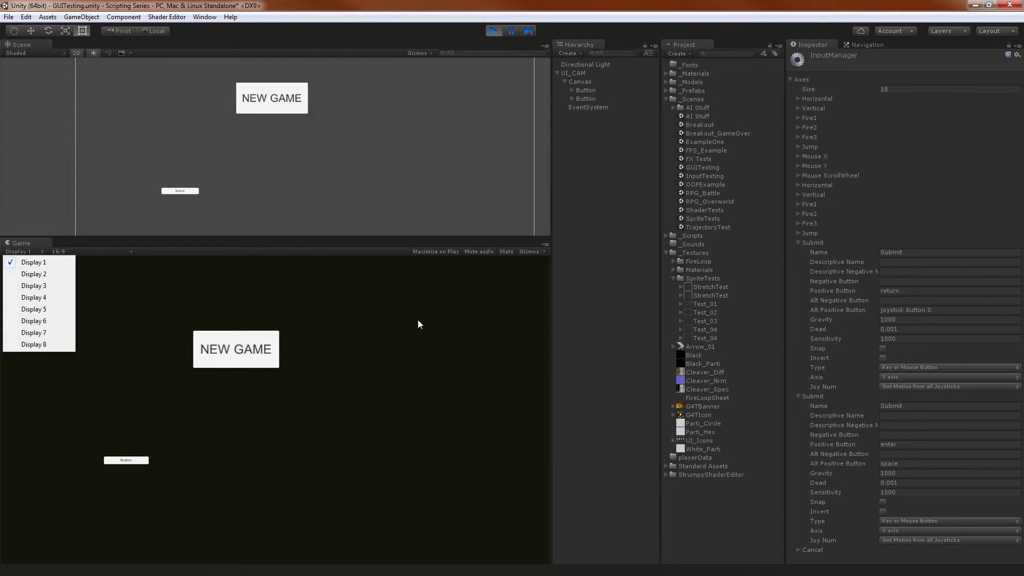
click(497, 30)
click(597, 162)
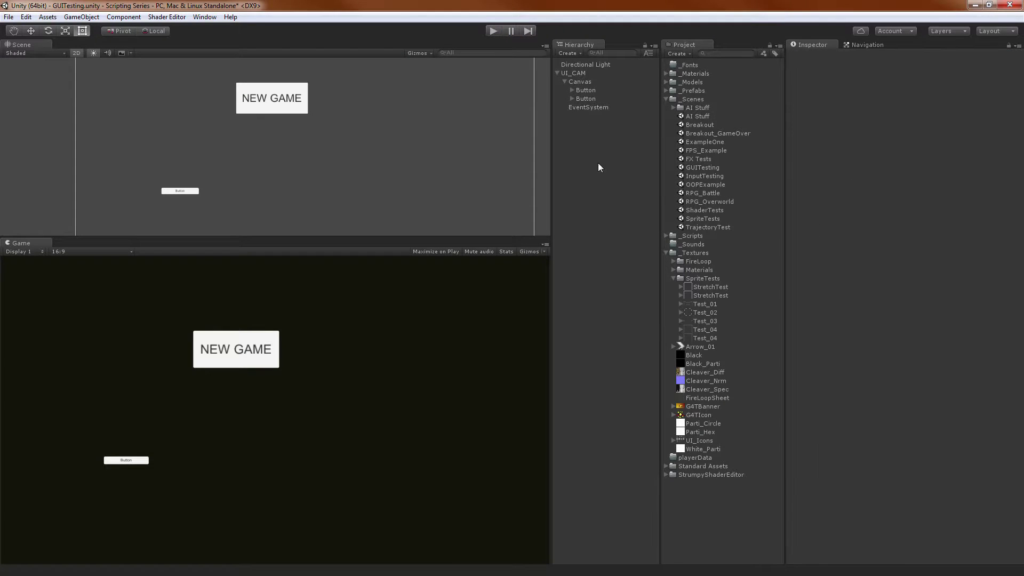
Review the component settings of the UI_CAM camera and of the Canvas.
click(589, 90)
click(588, 73)
click(588, 83)
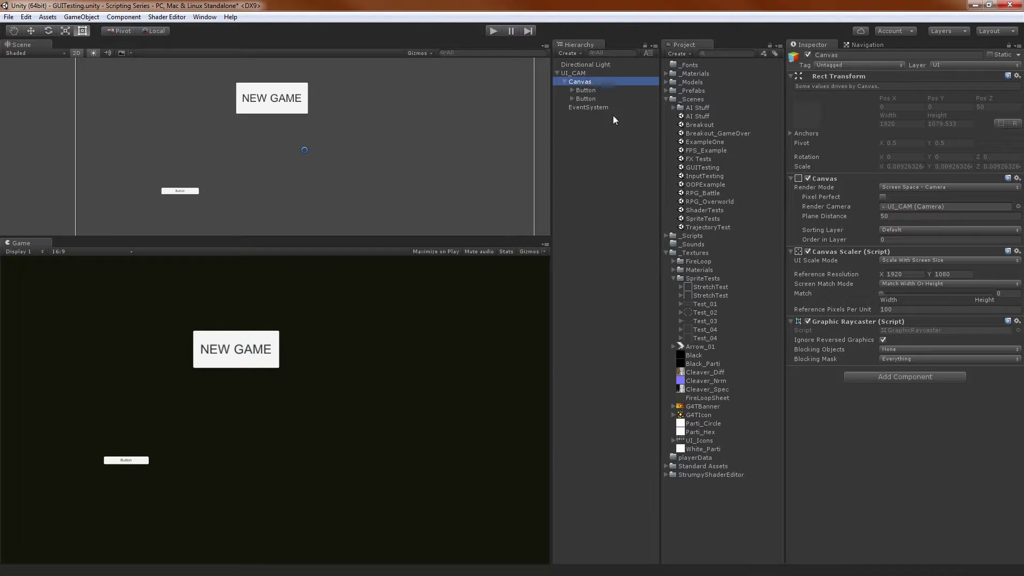
click(589, 72)
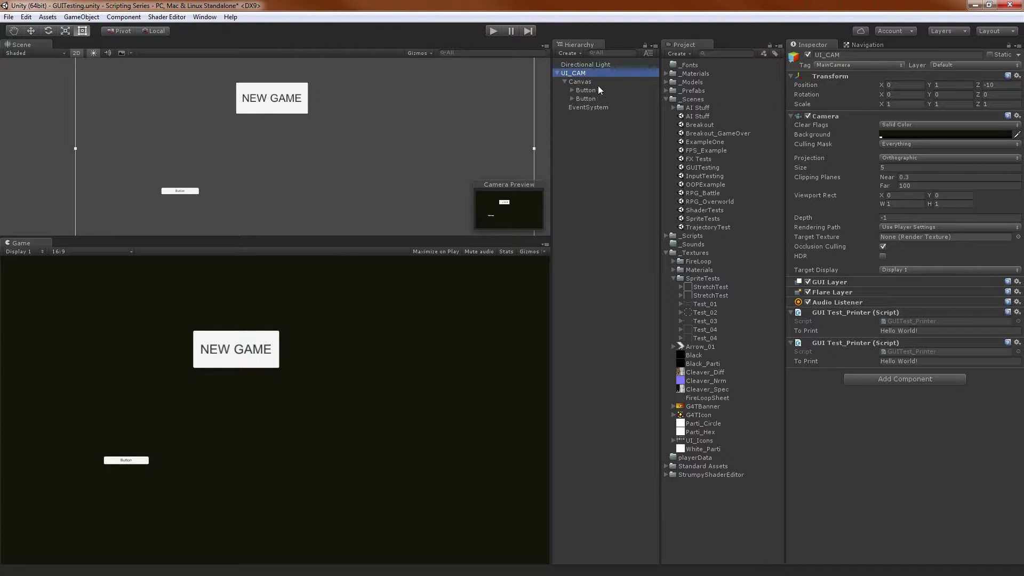
click(597, 83)
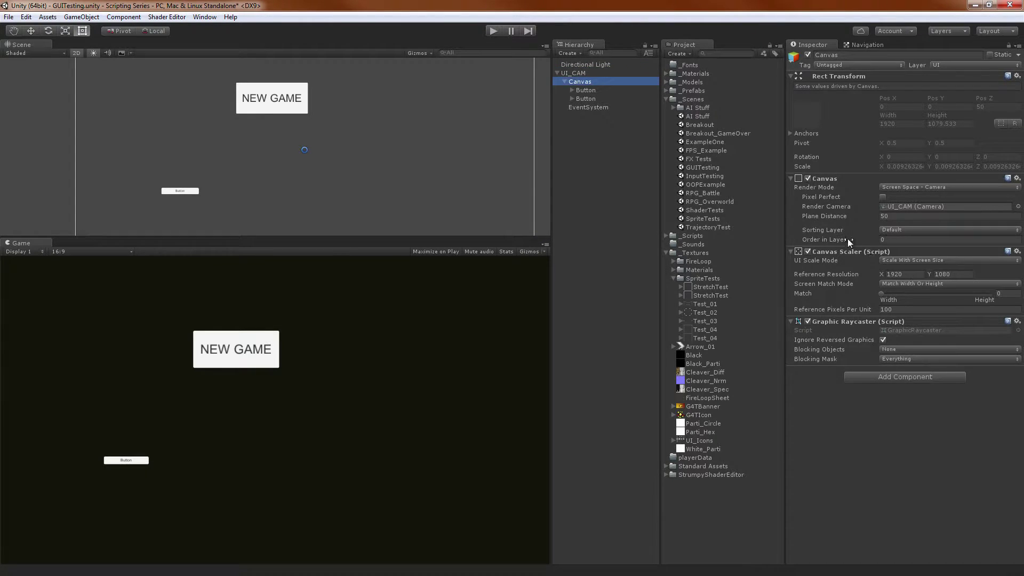
Review the EventSystem, examine the Cancel axis in the project's Input settings with both Submit axes collapsed, and clear the selection.
click(591, 107)
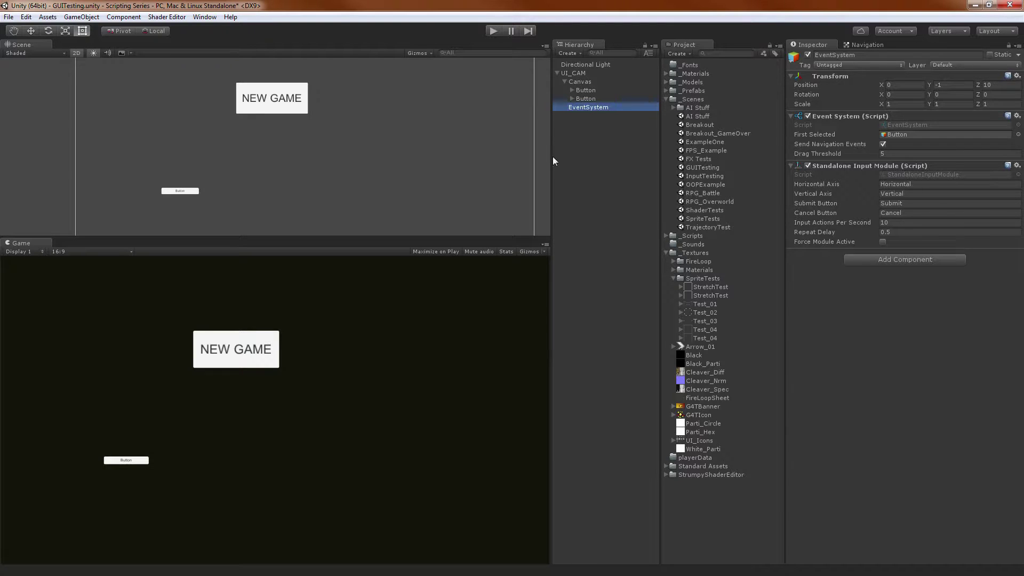
click(26, 17)
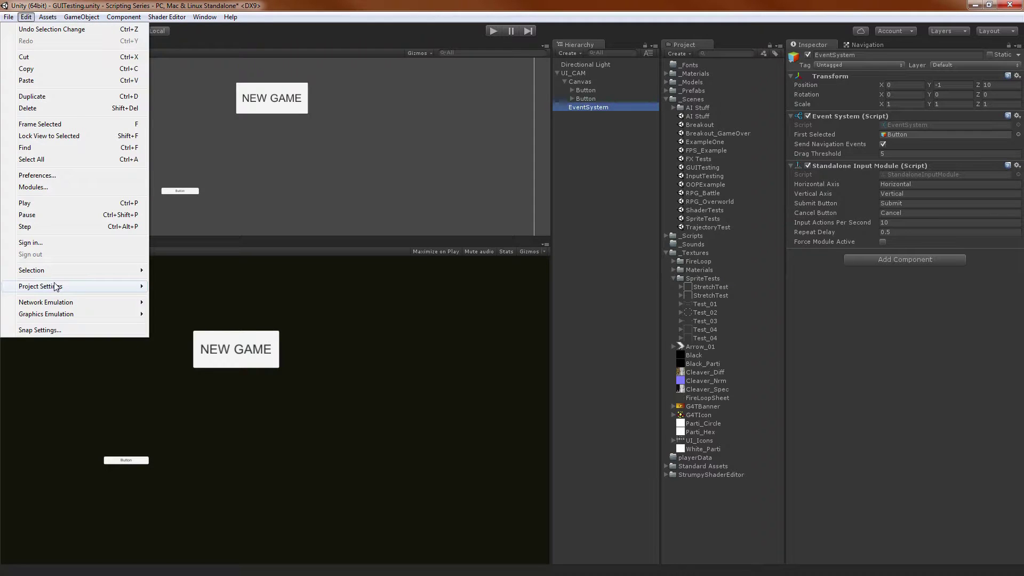
mouse_move(59, 287)
click(172, 287)
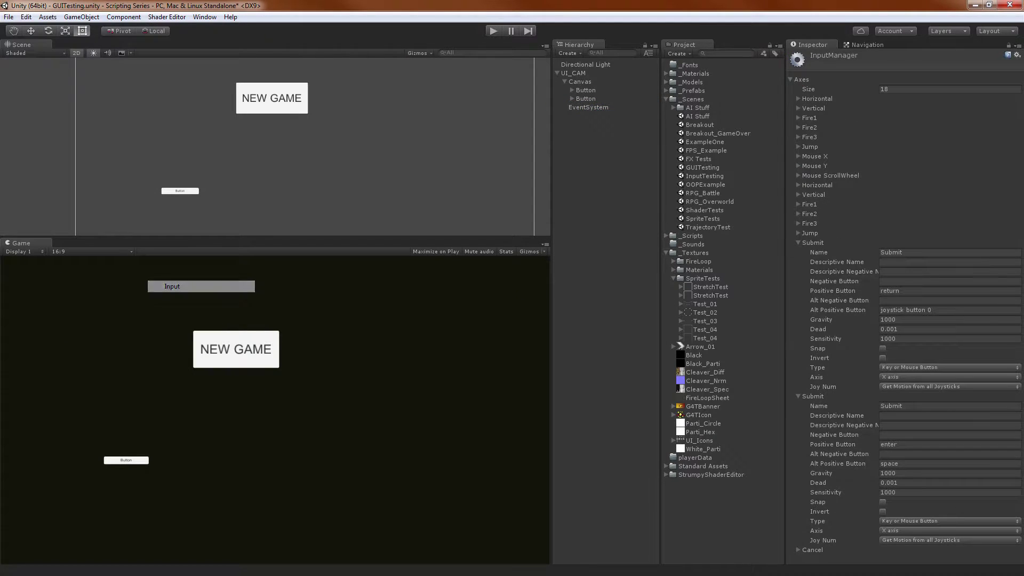
click(812, 243)
click(824, 253)
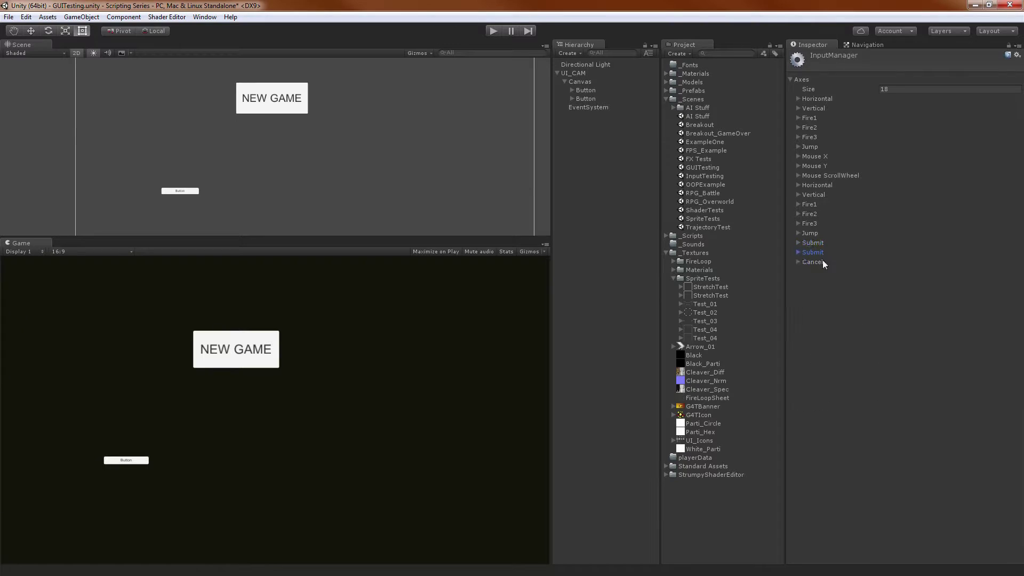
click(813, 262)
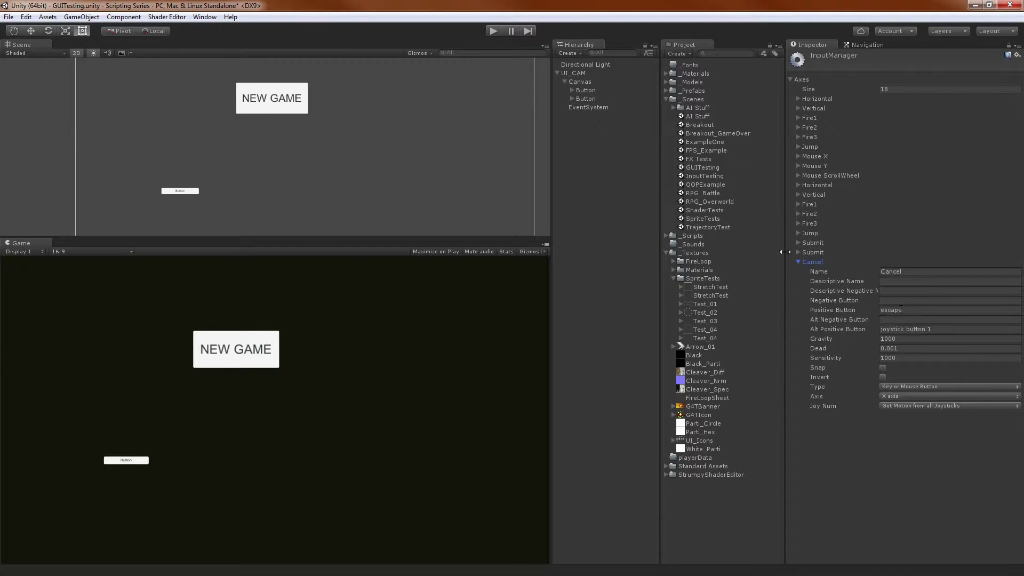
click(813, 261)
click(605, 146)
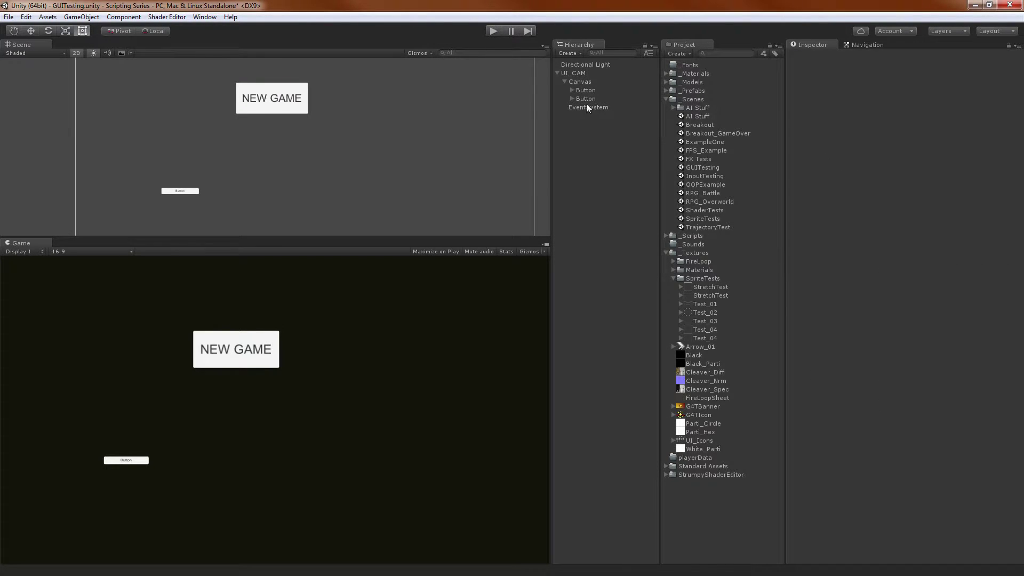
Review the EventSystem's Force Module Active and Drag Threshold settings, and clear the selection.
click(587, 106)
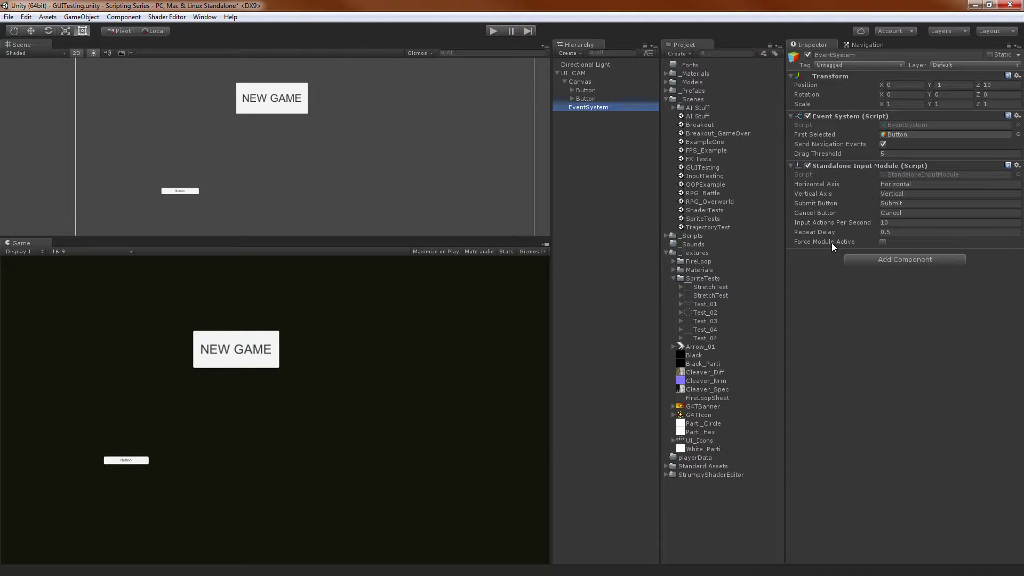
click(821, 293)
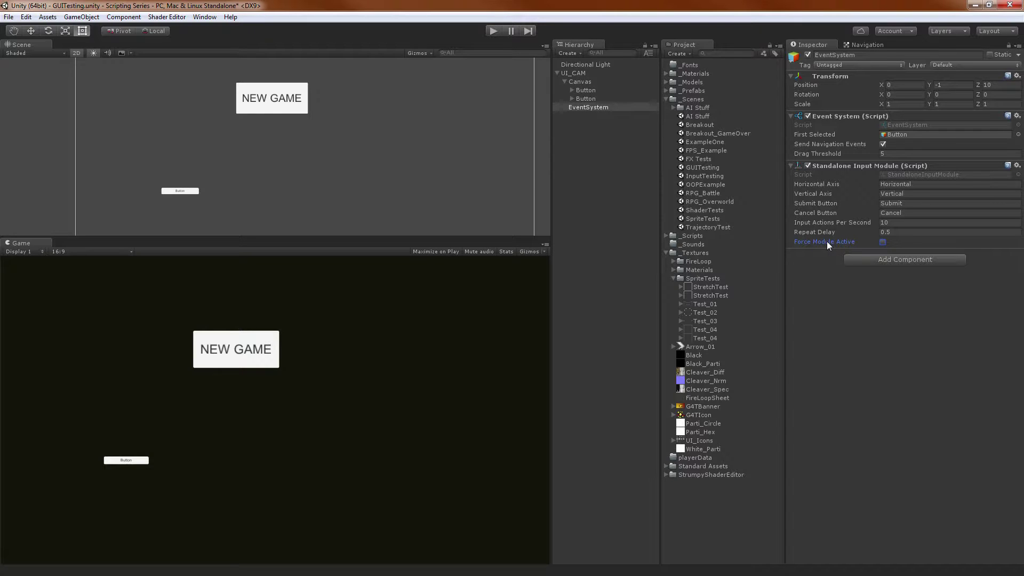
click(812, 155)
click(820, 240)
click(825, 153)
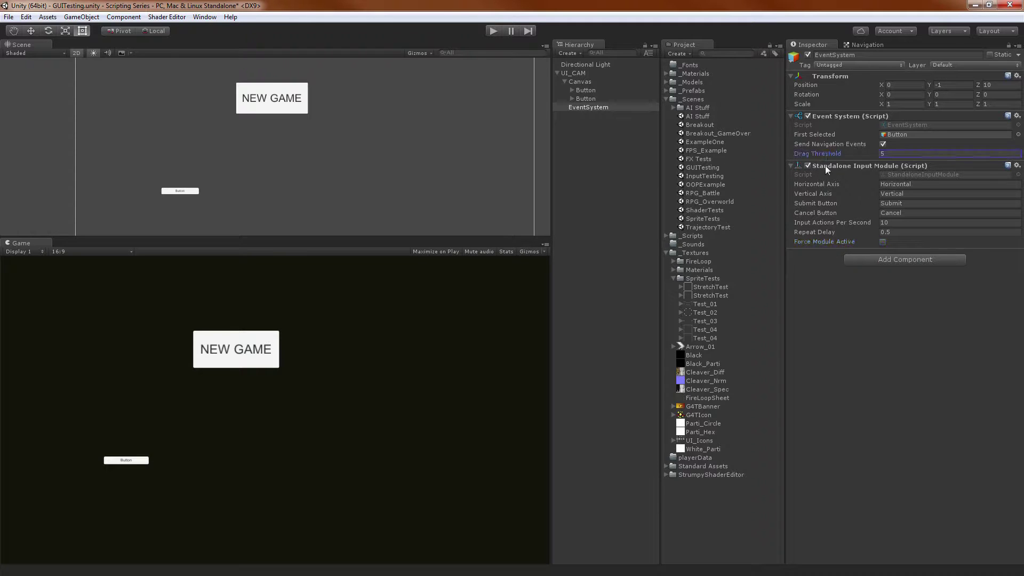
click(820, 241)
click(587, 151)
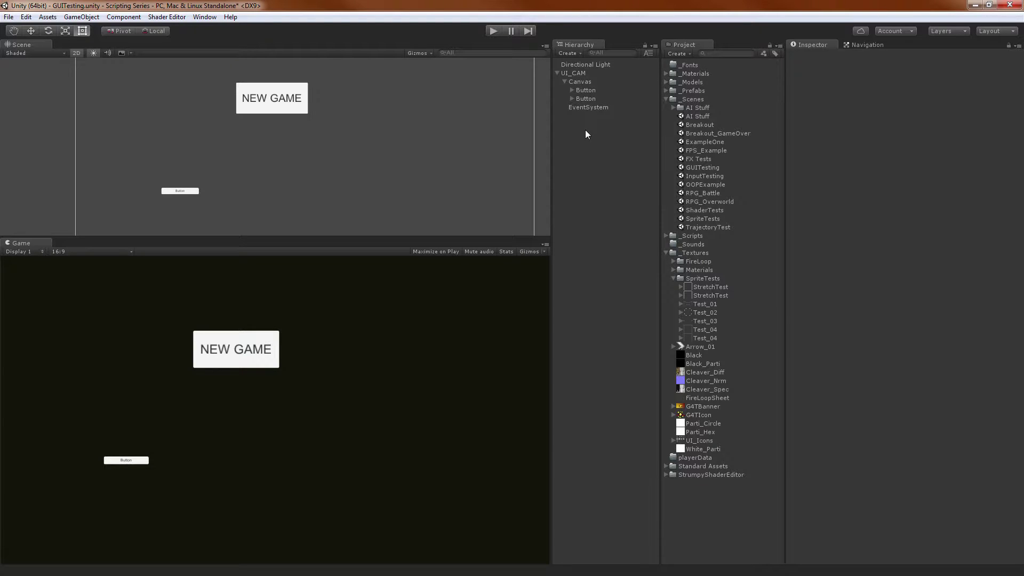
Delete the small second button from the Canvas, and select the NEW GAME button.
click(587, 90)
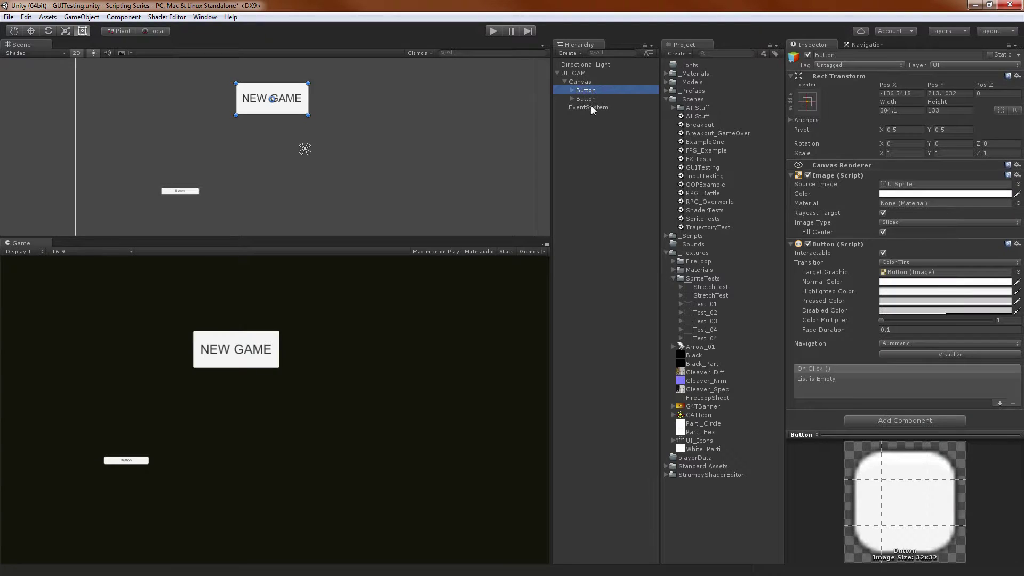
click(582, 98)
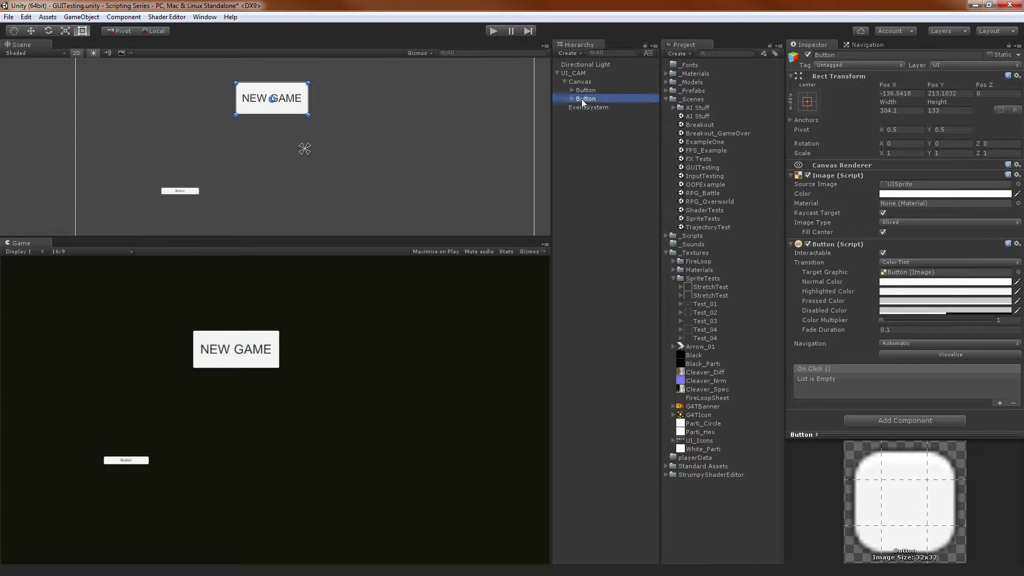
key(Delete)
click(589, 92)
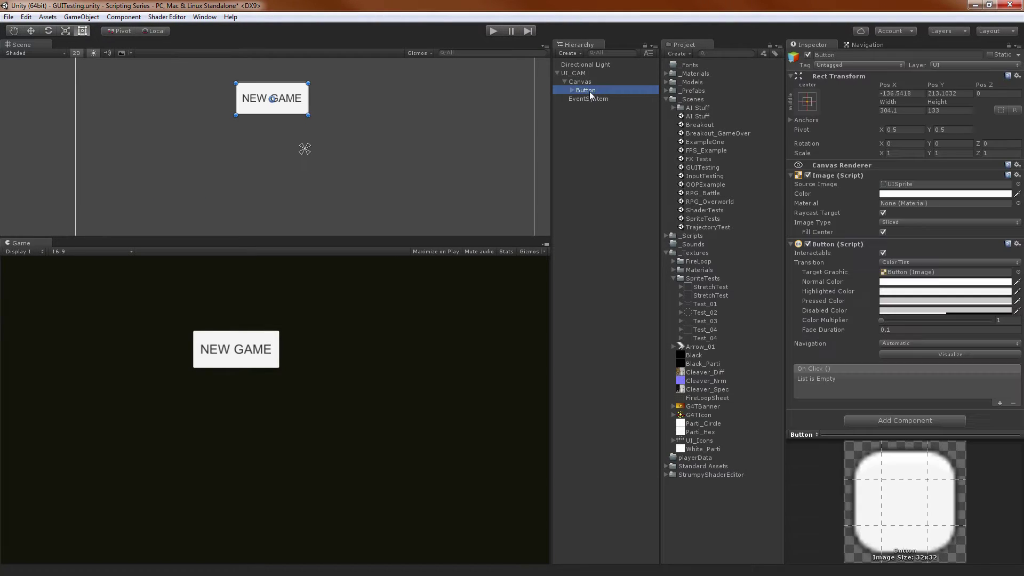
Play the scene to test the NEW GAME button's response to repeated mouse presses, and stop playing.
click(494, 31)
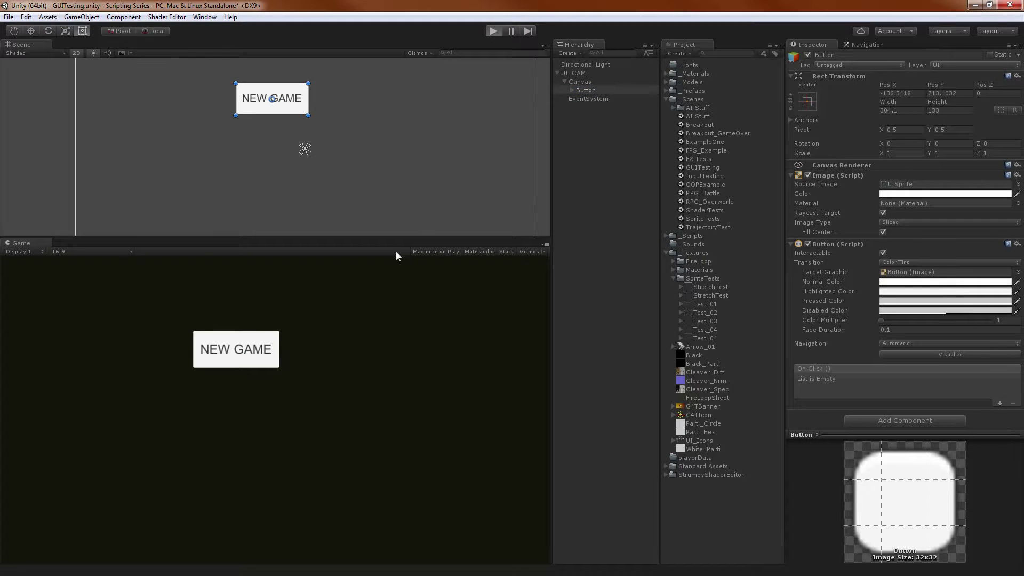
click(262, 364)
click(262, 365)
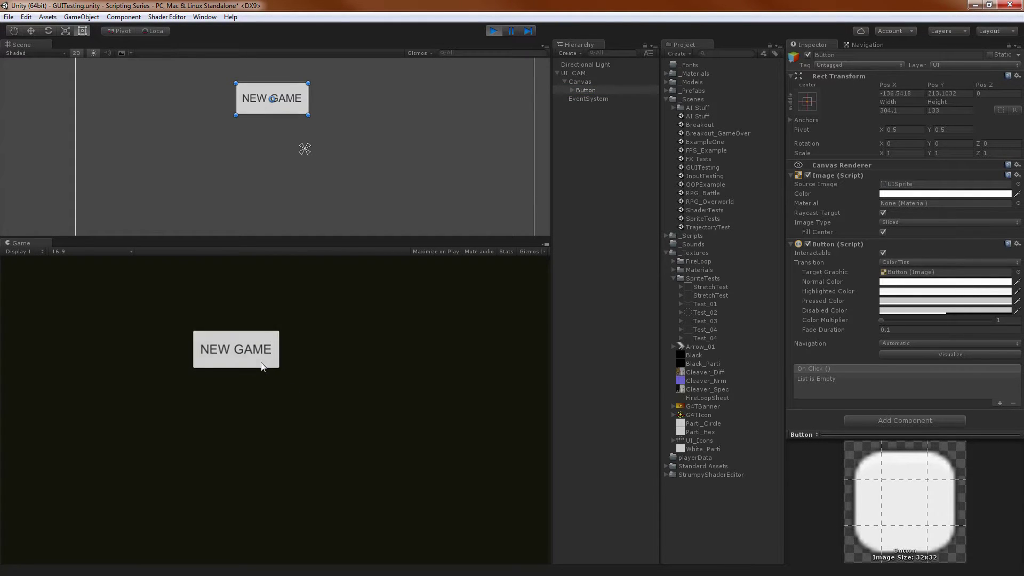
click(262, 364)
click(262, 364)
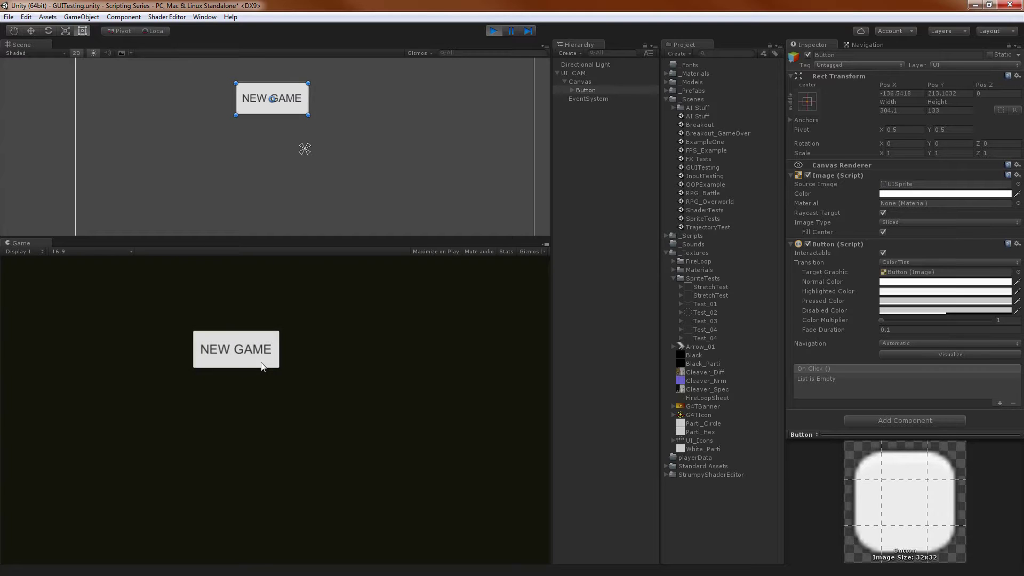
click(263, 364)
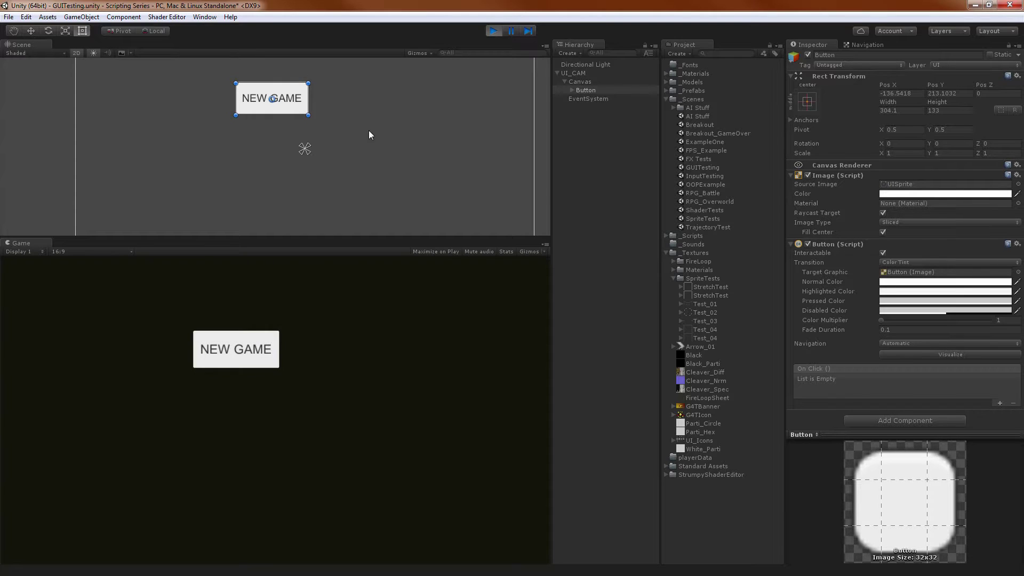
click(258, 349)
click(257, 349)
click(493, 31)
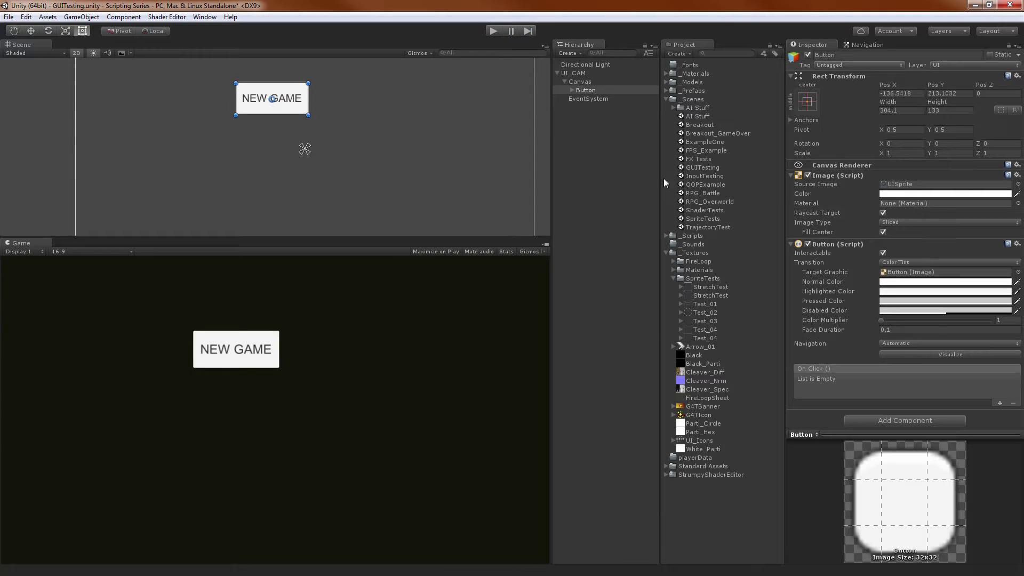
Set the NEW GAME button's Highlighted Color to a crimson red and its Pressed Color to a muted teal.
click(890, 293)
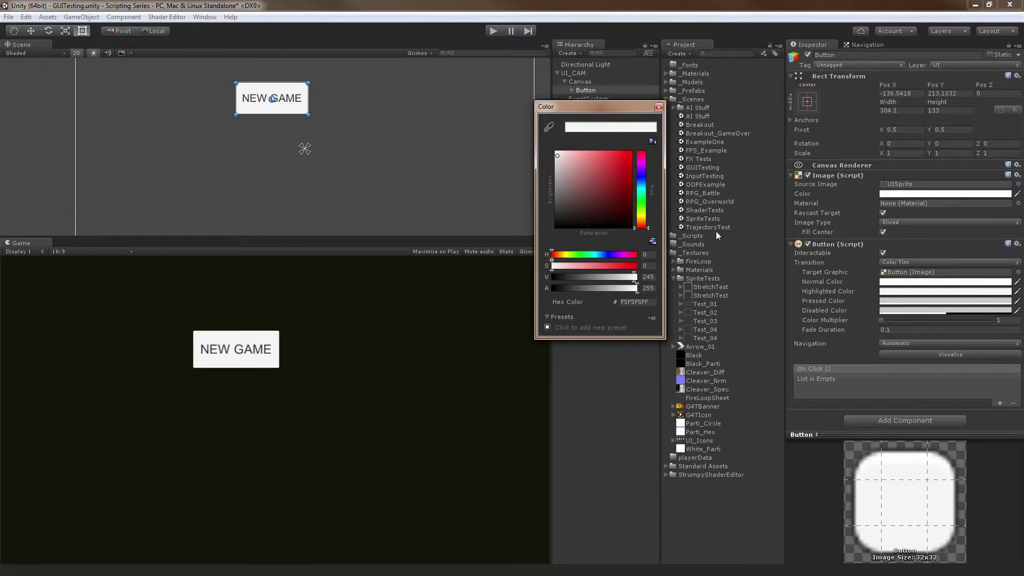
click(605, 169)
click(660, 107)
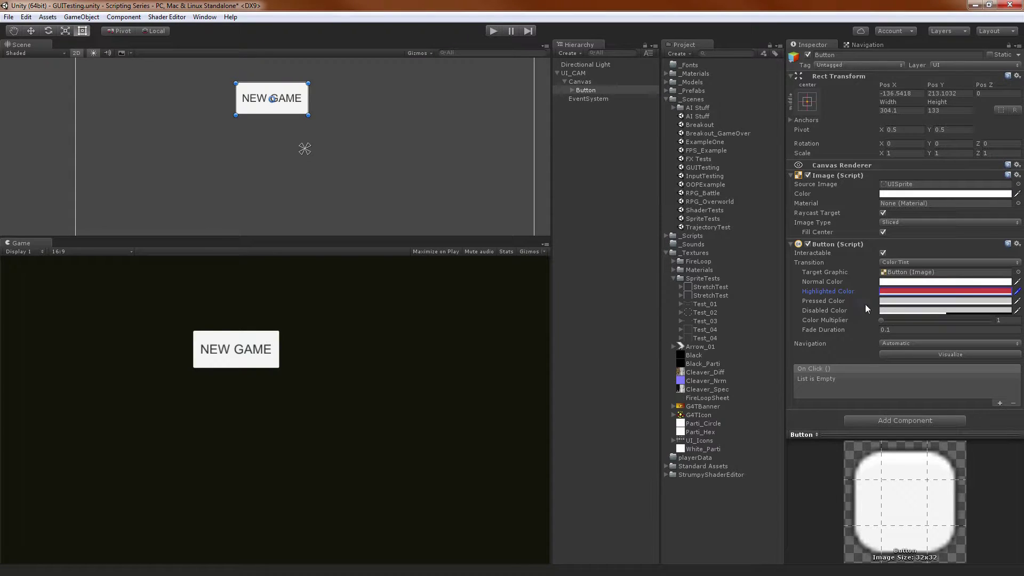
click(897, 302)
click(642, 188)
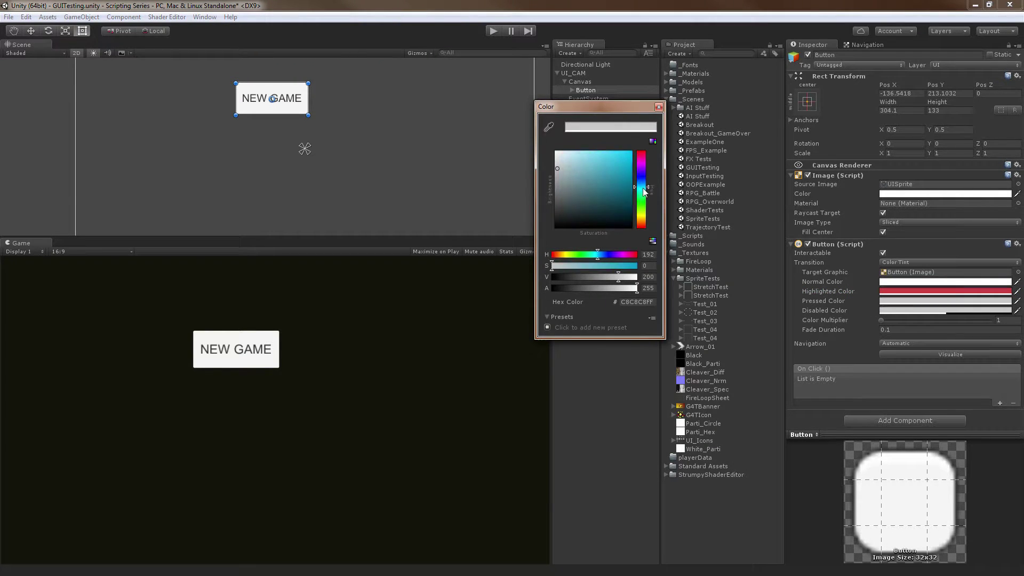
click(593, 182)
click(659, 106)
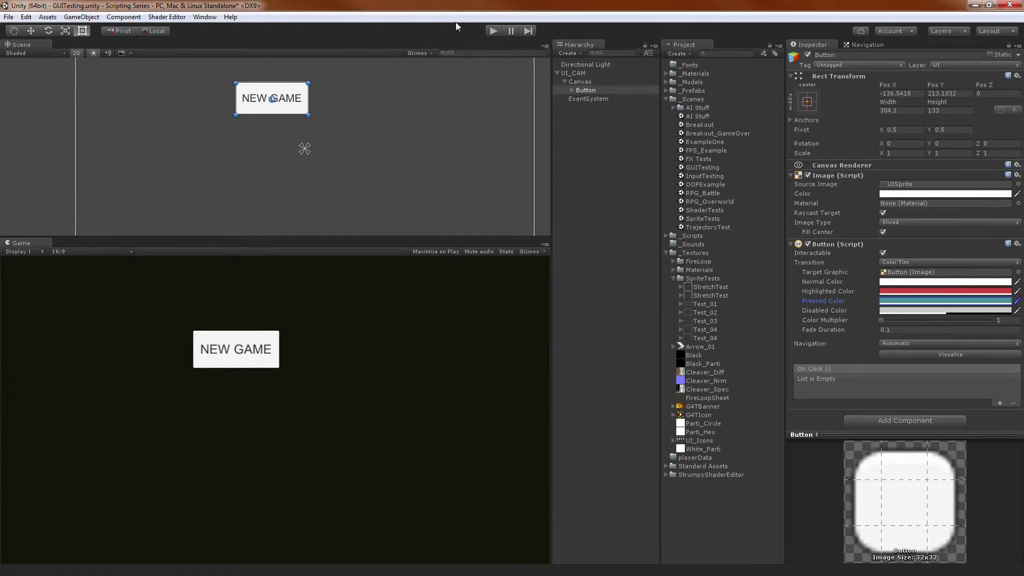
Play the scene to test the NEW GAME button's highlighted and pressed color tints, and stop playing.
click(490, 31)
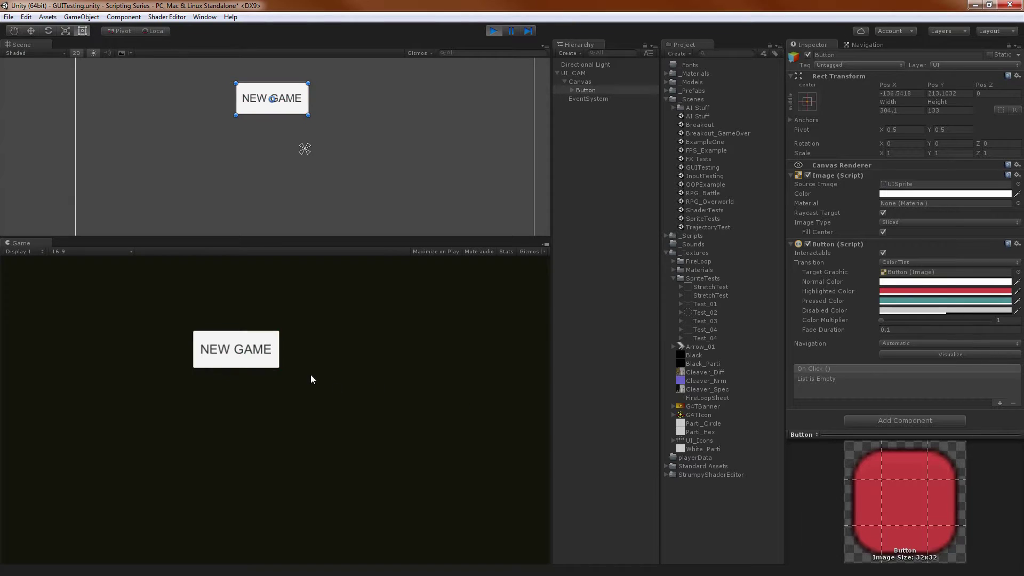
click(258, 355)
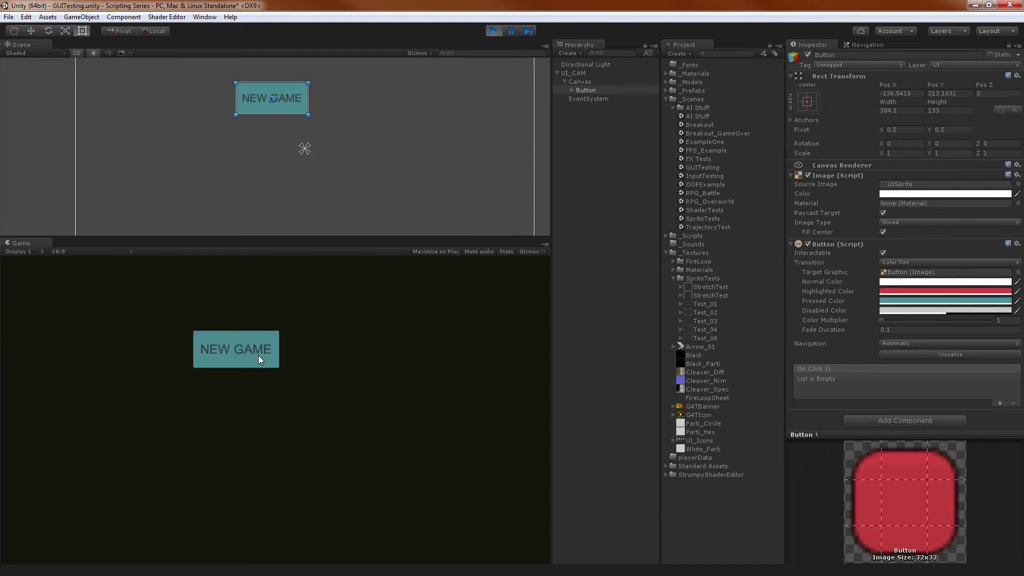
click(381, 370)
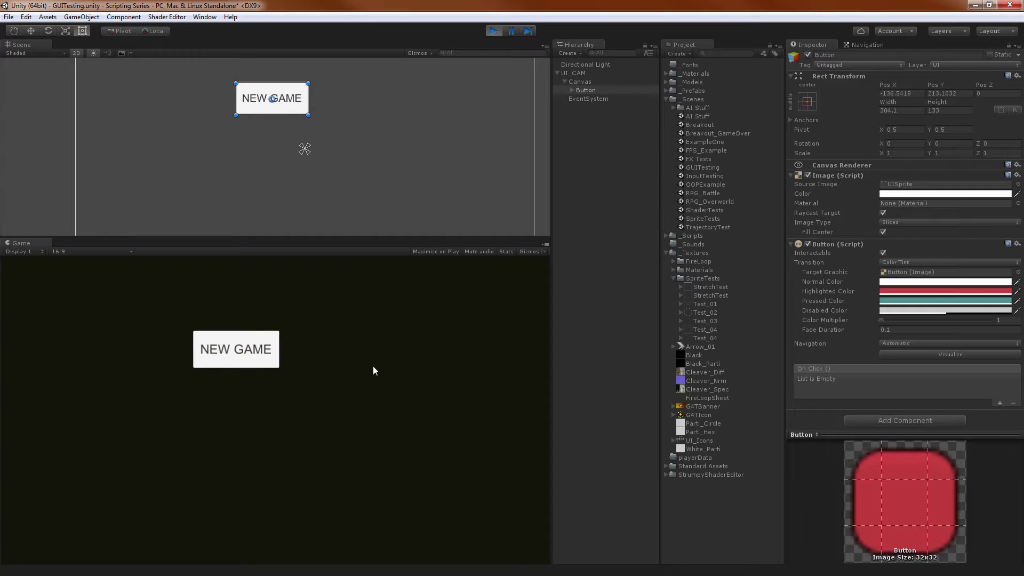
click(495, 31)
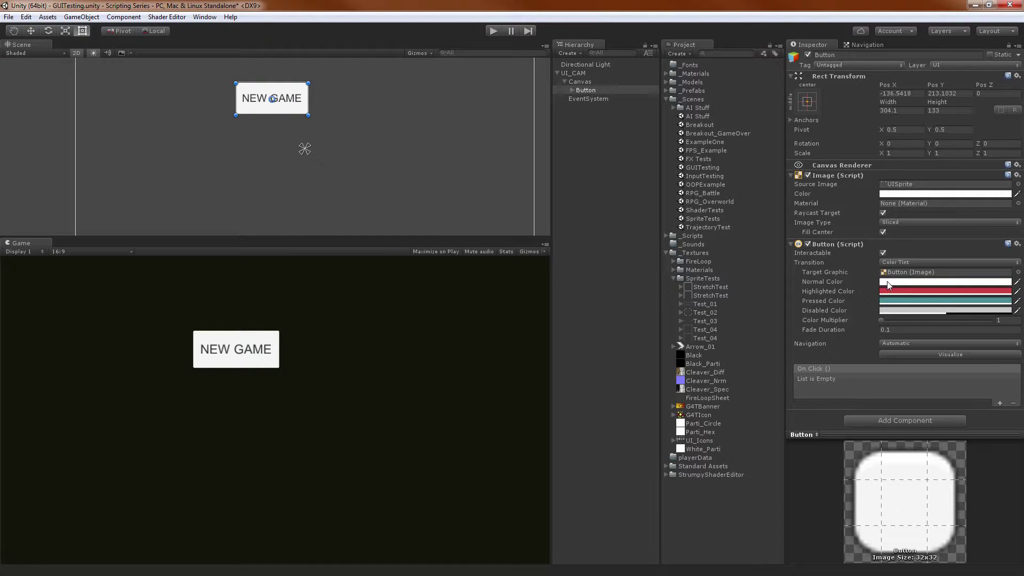
Try the Sprite Swap transition on the NEW GAME button, switch its transition to Animation, and keep the button selected.
click(900, 265)
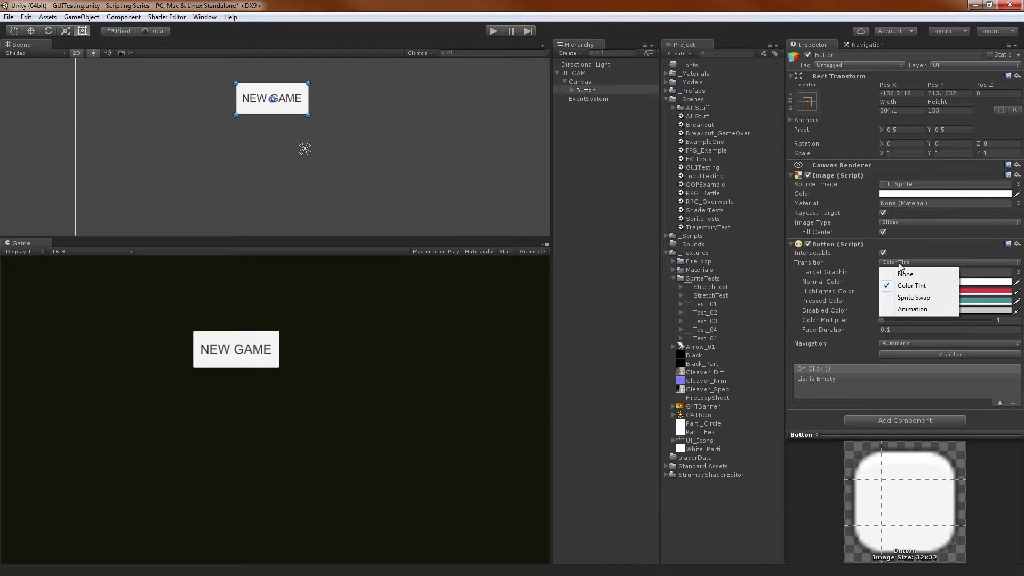
click(913, 297)
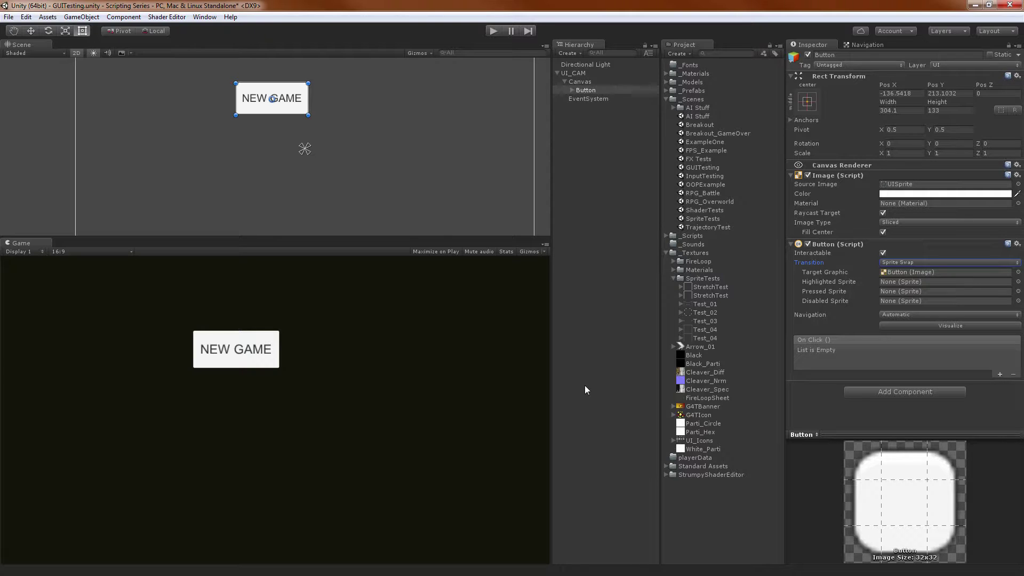
click(909, 263)
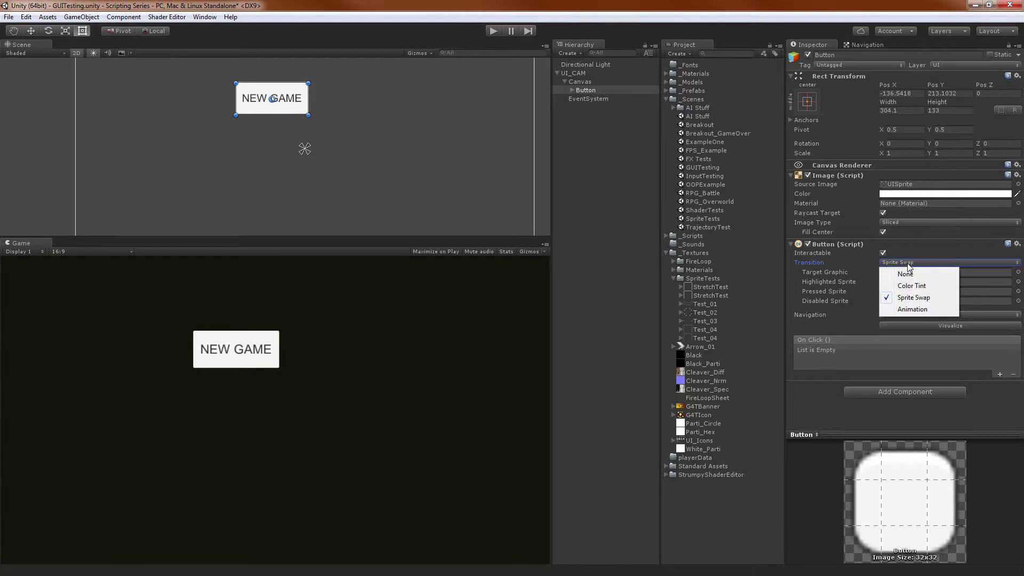
click(912, 309)
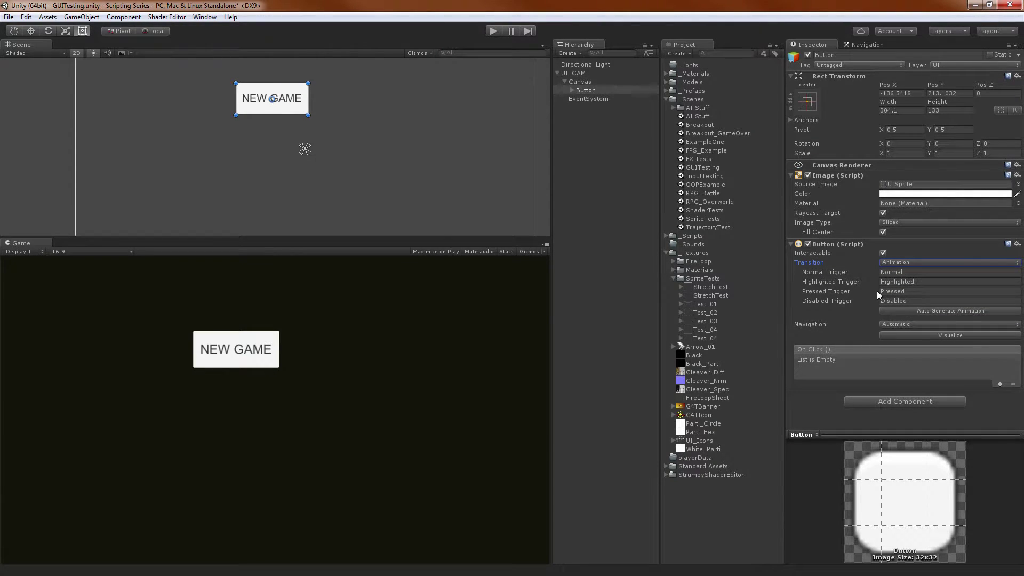
click(883, 263)
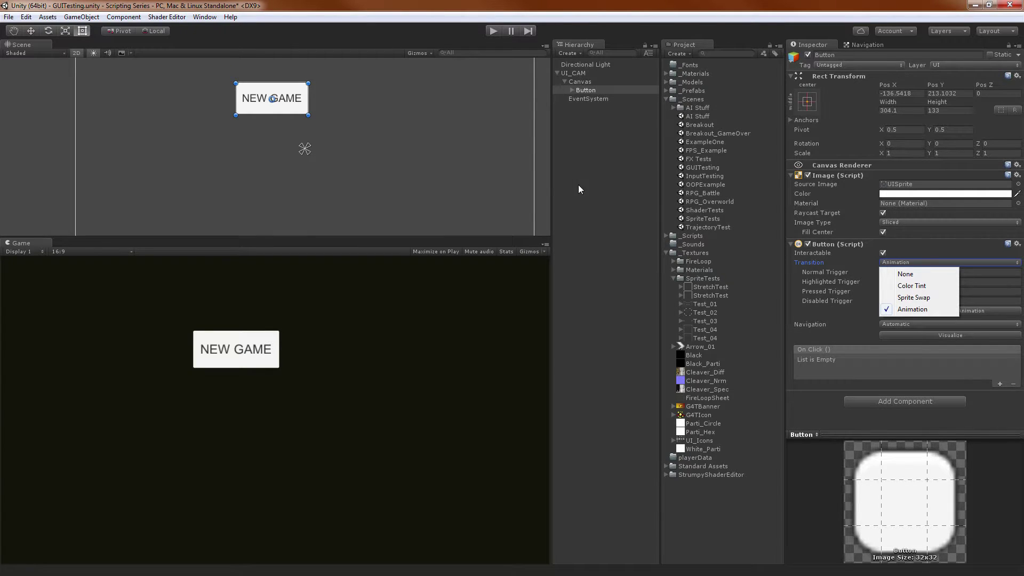
click(627, 223)
click(592, 90)
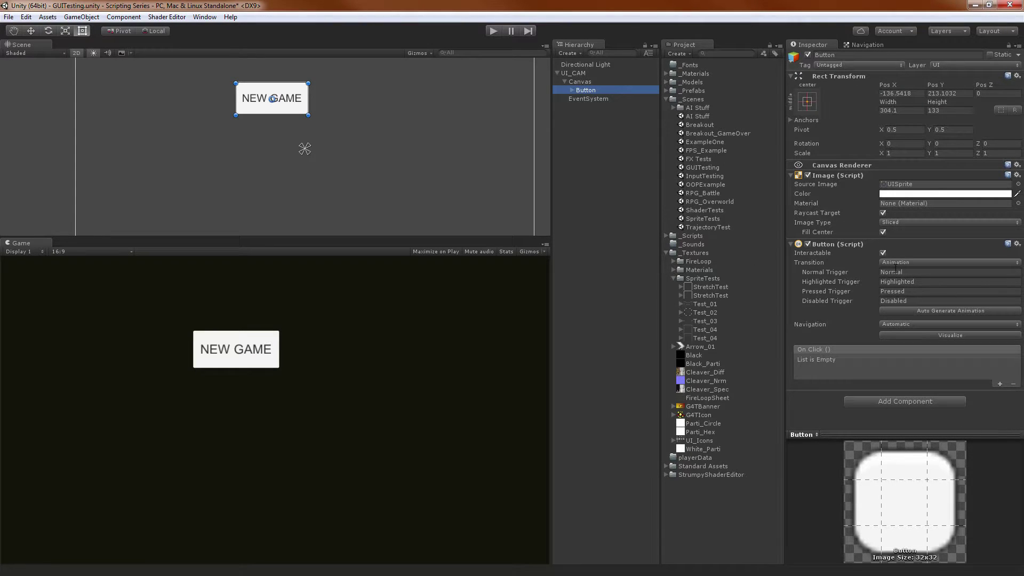
Switch the NEW GAME button's transition back to Color Tint and raise its Color Multiplier to 5.
click(896, 263)
click(913, 283)
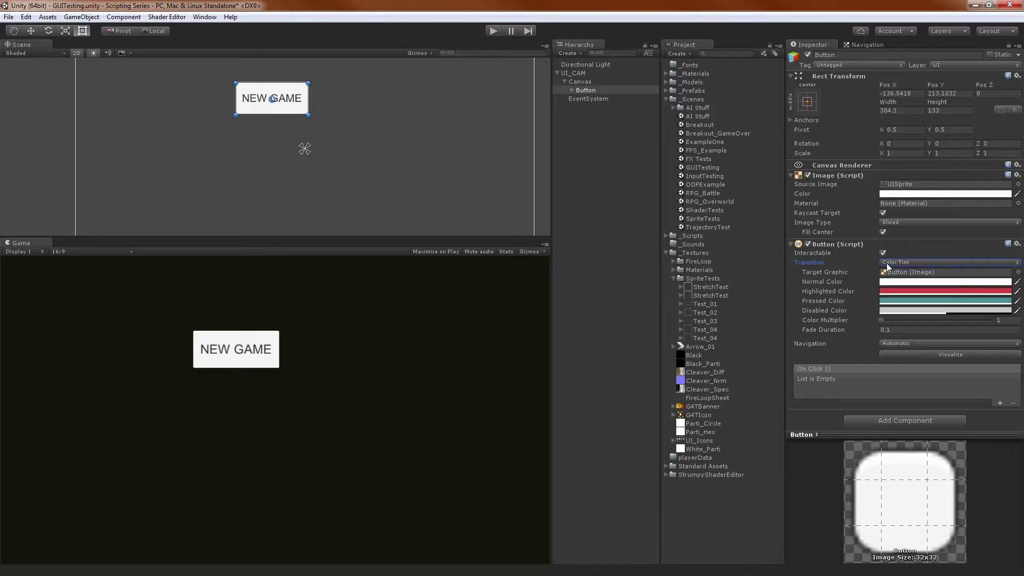
click(896, 273)
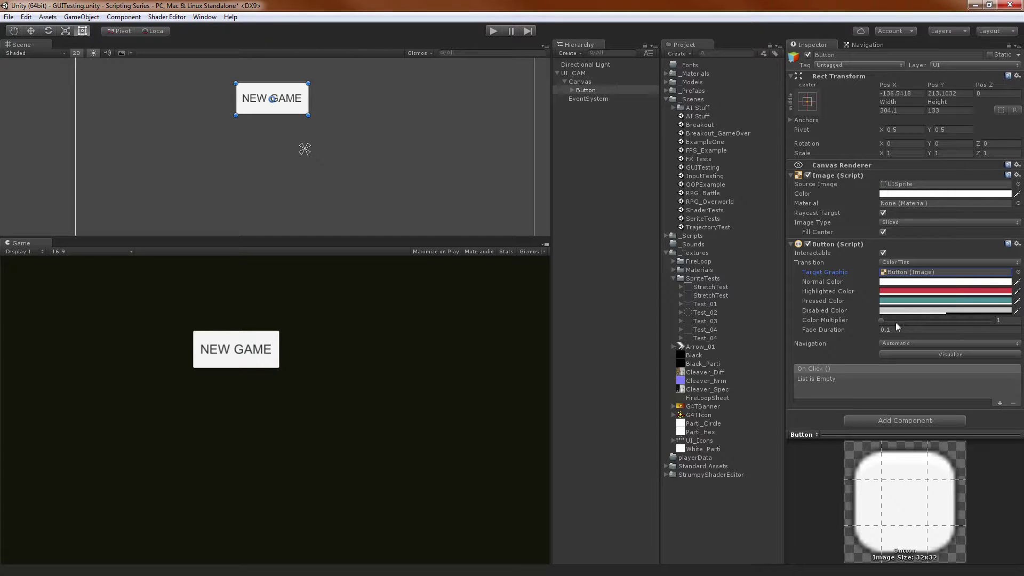
drag(885, 320, 991, 320)
Play the scene and compare the NEW GAME button's tint at Color Multiplier values of 1 and 5, ending at 1.
click(489, 31)
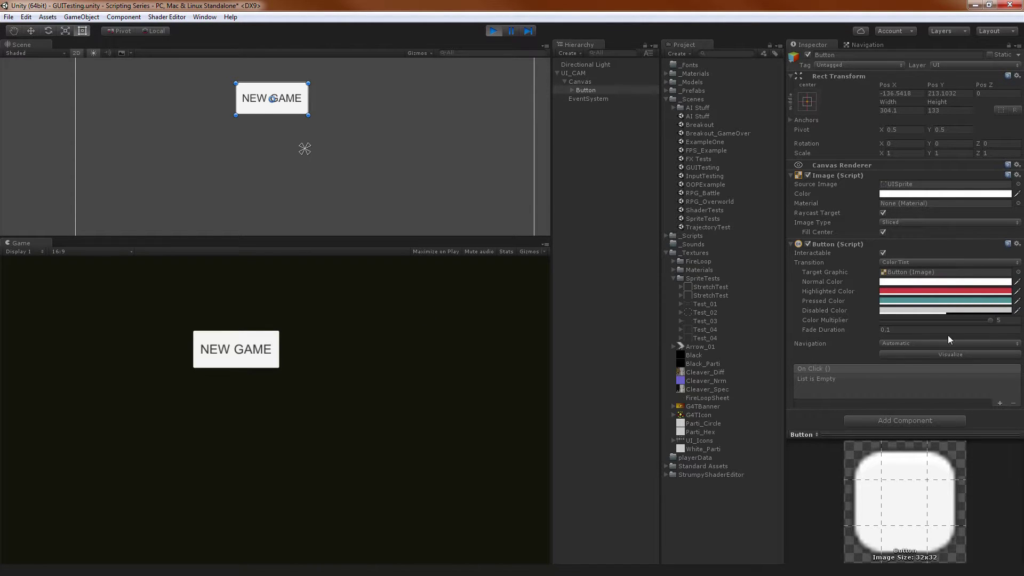
drag(981, 318, 483, 333)
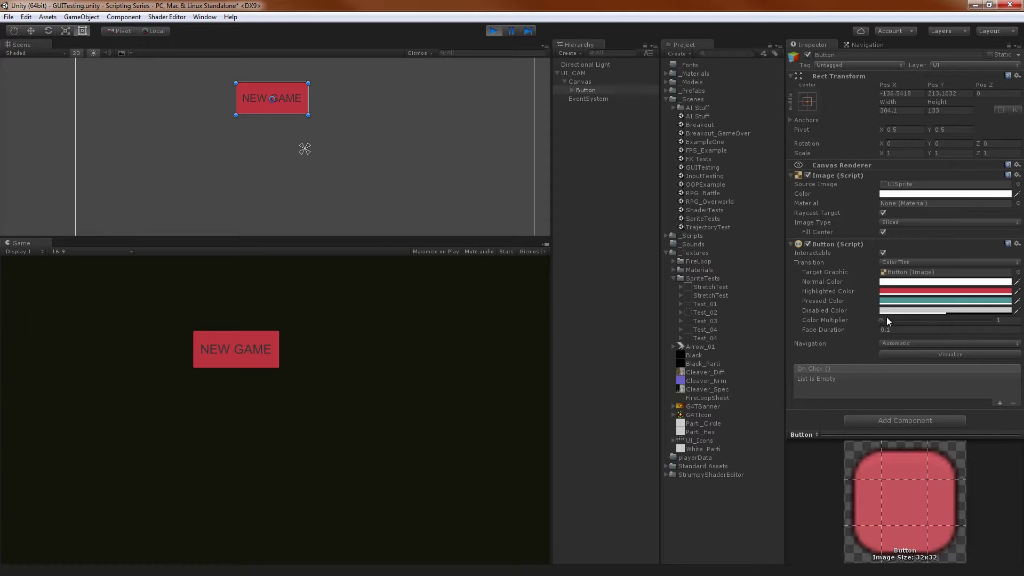
drag(881, 320, 850, 321)
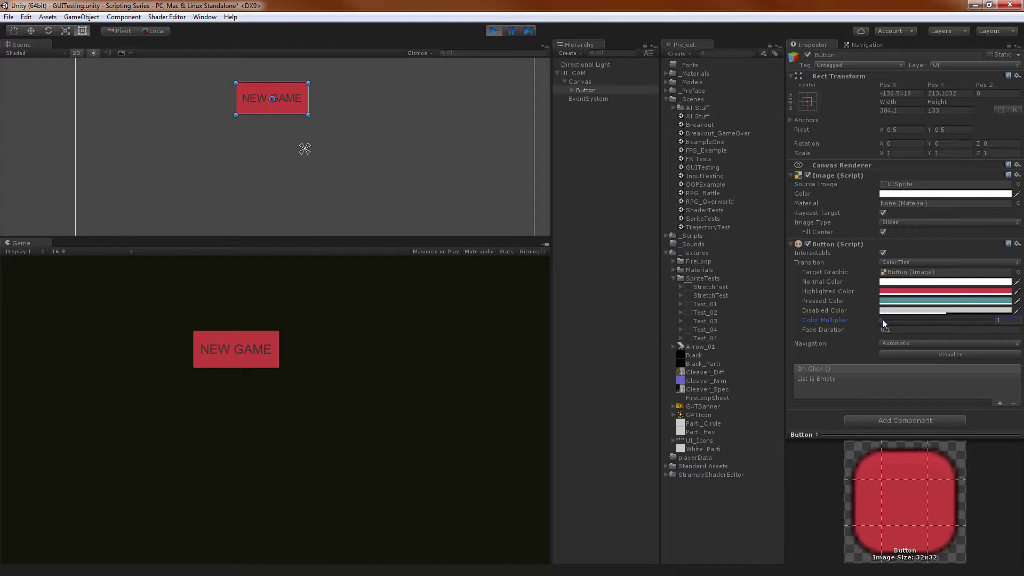
drag(883, 319, 997, 318)
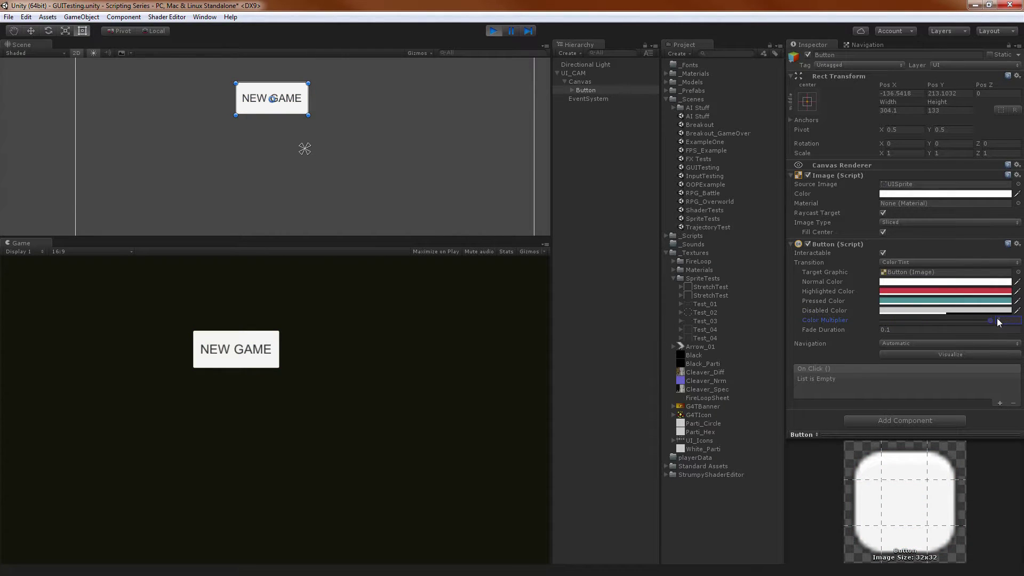
text(5)
key(BackSpace)
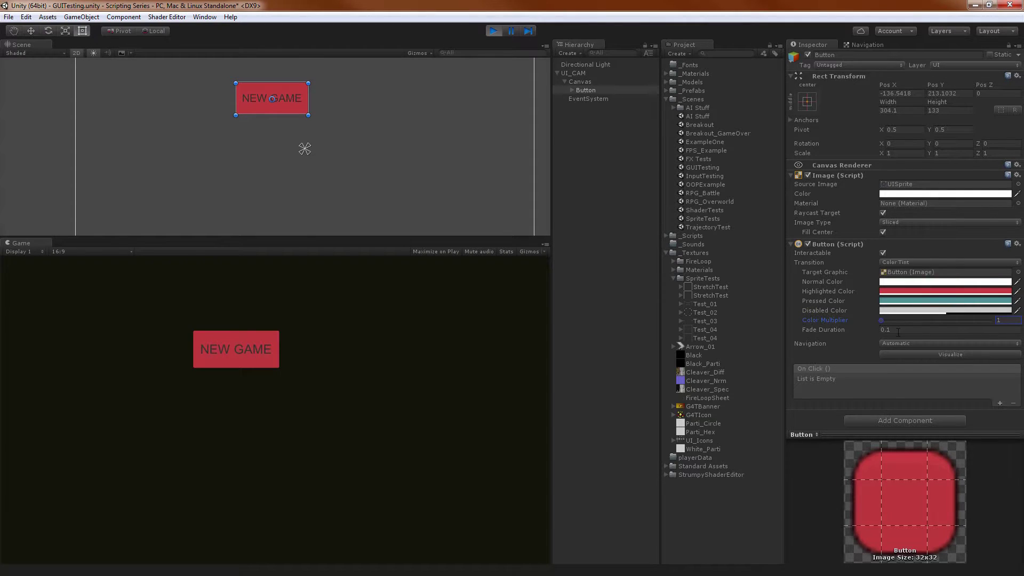
mouse_move(883, 323)
mouse_down()
mouse_move(978, 319)
mouse_move(873, 330)
mouse_up()
Set the button's Fade Duration to 1 and test the slower tint transition in the running scene.
click(865, 328)
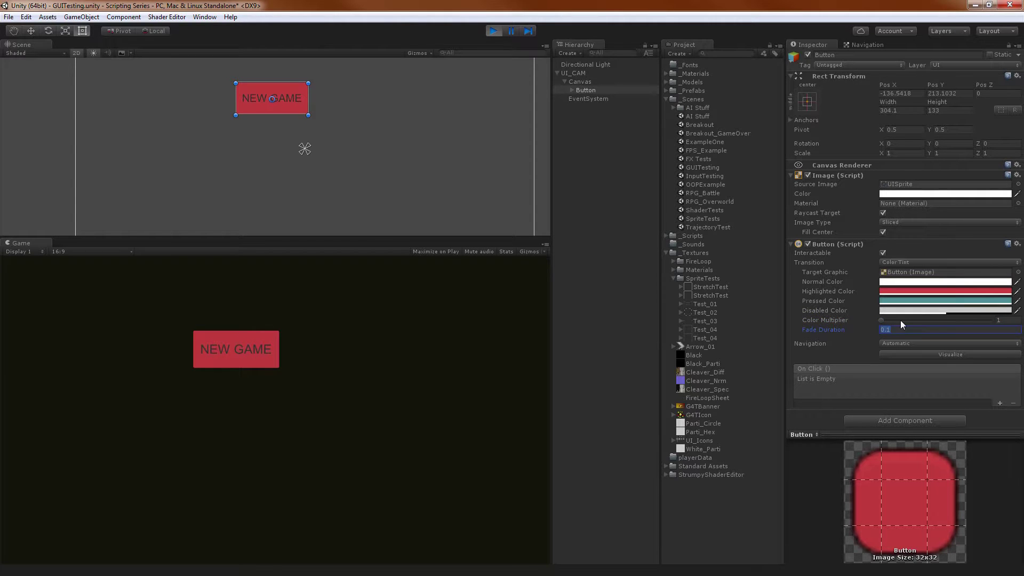
text(1)
click(407, 348)
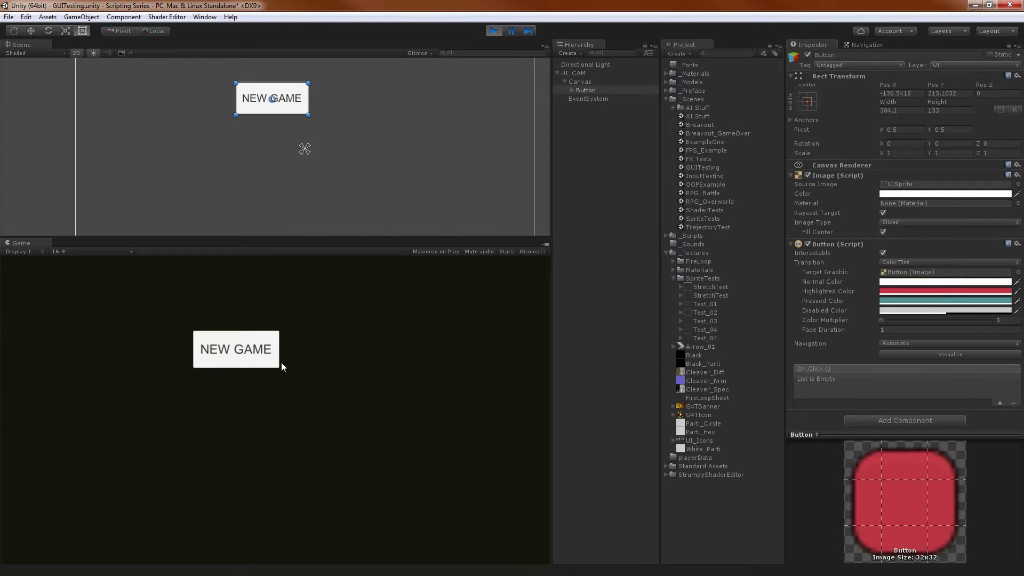
click(265, 355)
Set the Fade Duration to 0.0001 and test the near-instant tint change on the NEW GAME button.
drag(902, 330, 792, 317)
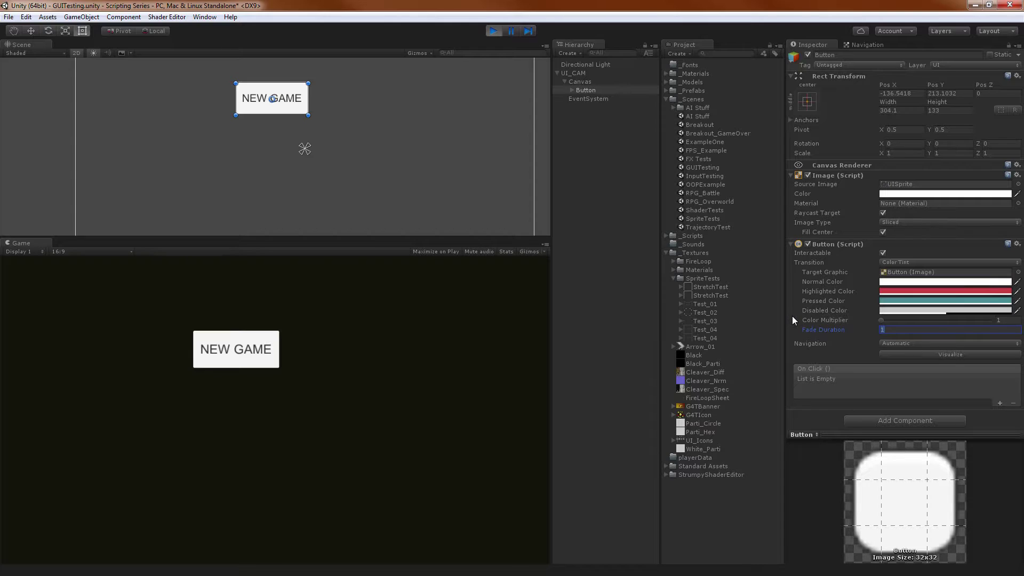
text(0.0001)
click(395, 368)
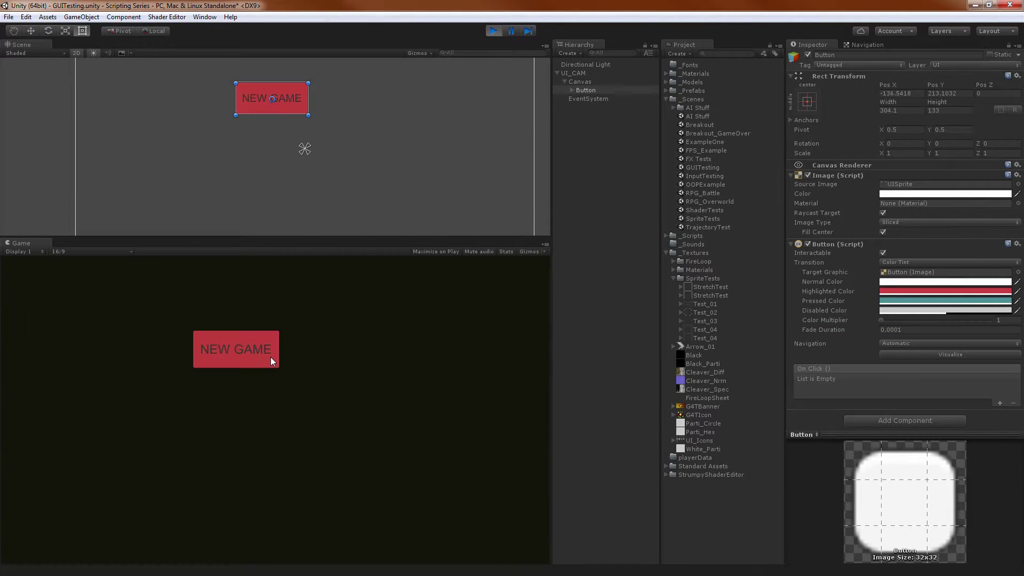
click(270, 357)
Return the Fade Duration to 0.1, test the button once more, and stop playing the scene.
click(853, 331)
text(0.1)
key(Return)
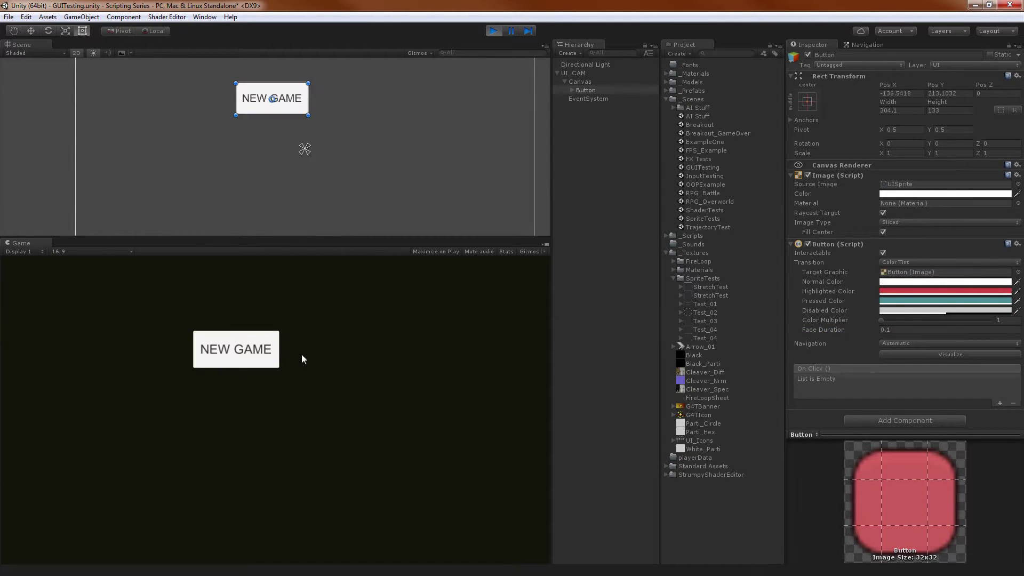
click(272, 352)
click(498, 30)
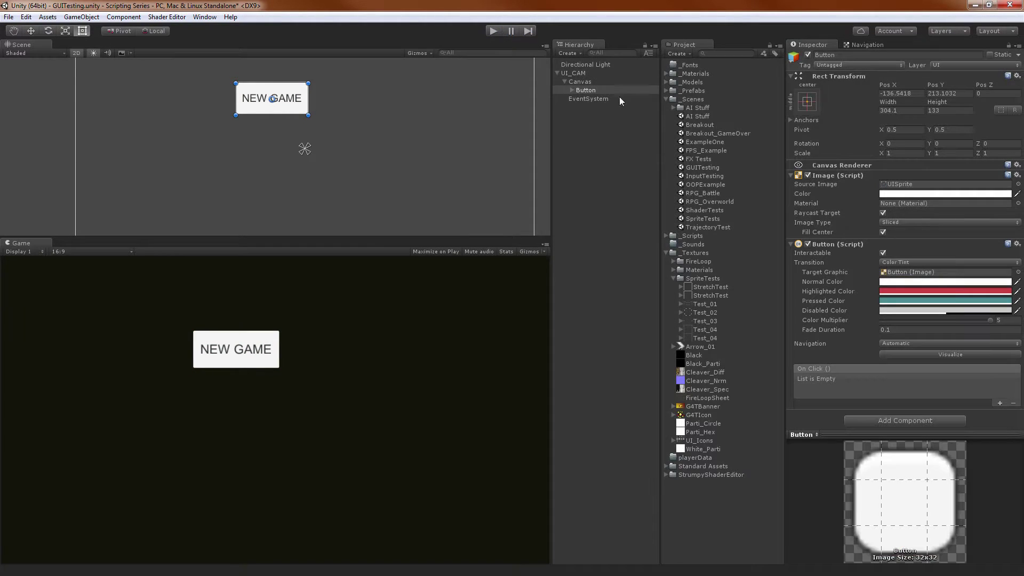
Add two new UI buttons and place both directly under the Canvas in the hierarchy.
right_click(622, 139)
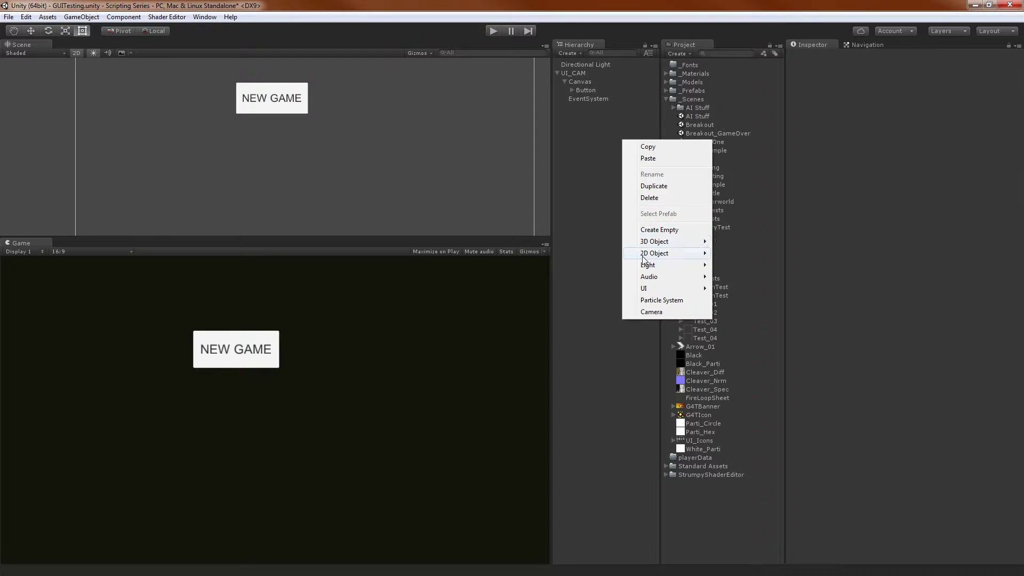
mouse_move(645, 288)
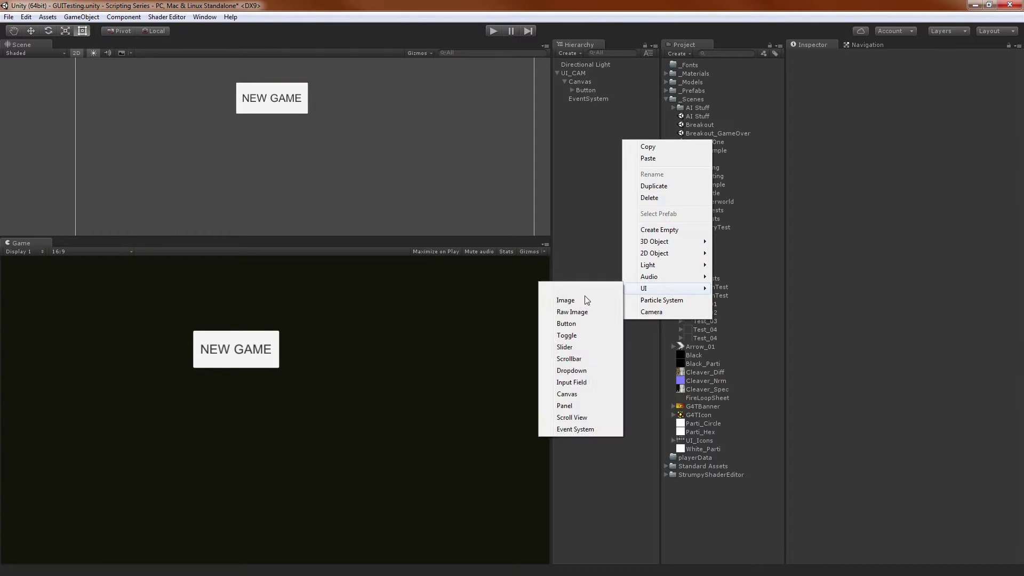
click(577, 324)
right_click(591, 207)
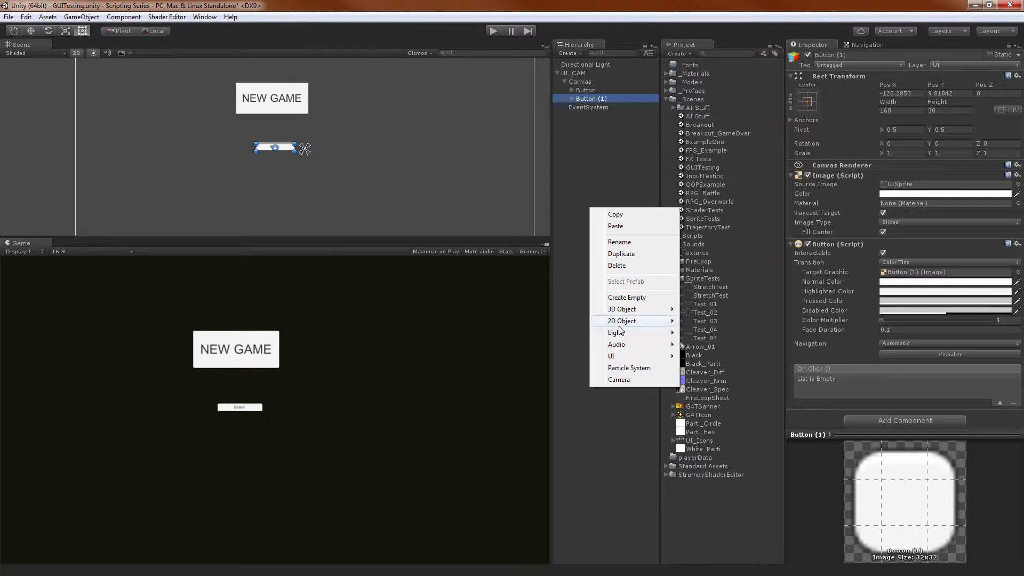
mouse_move(624, 313)
mouse_move(616, 356)
click(555, 393)
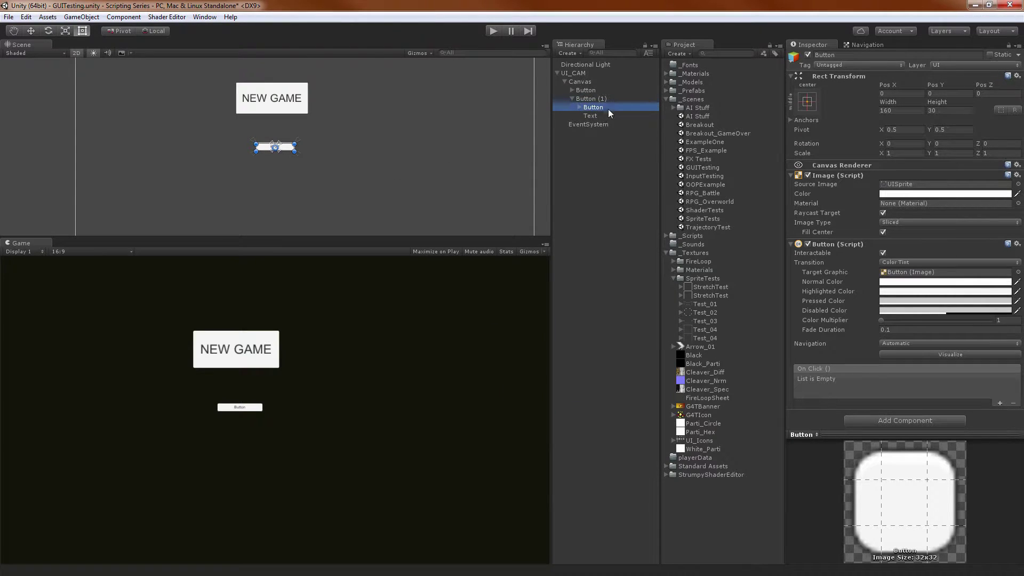
drag(608, 109, 594, 81)
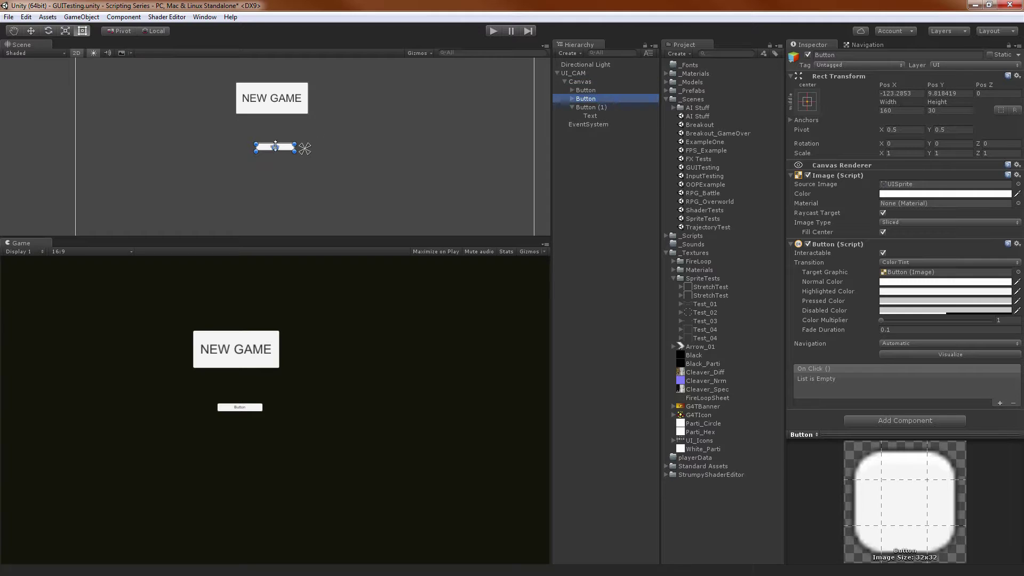
Move the second new button to about Pos X 461, Pos Y -87, and Button (1) below and left of NEW GAME.
drag(275, 146, 414, 170)
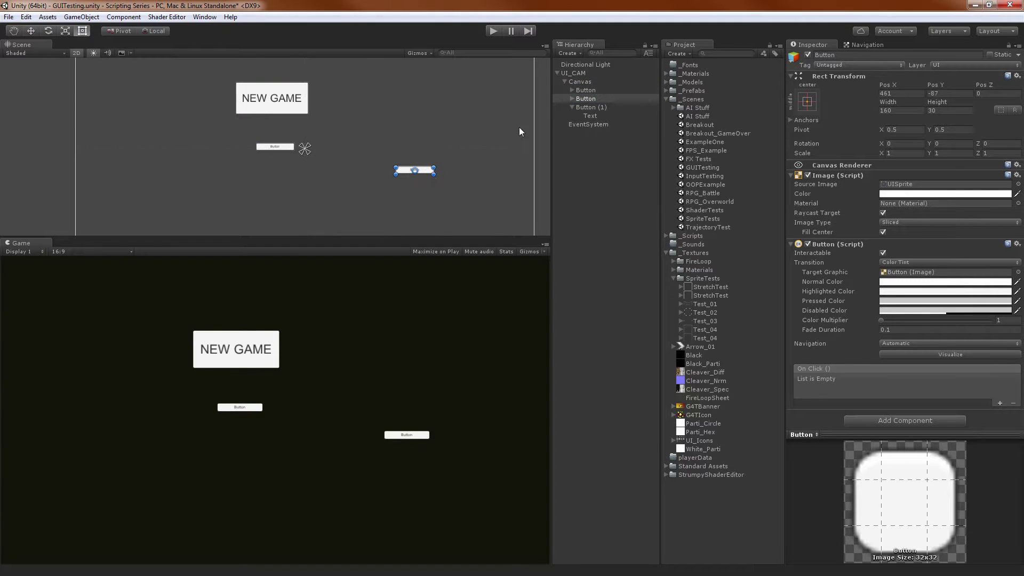
click(591, 108)
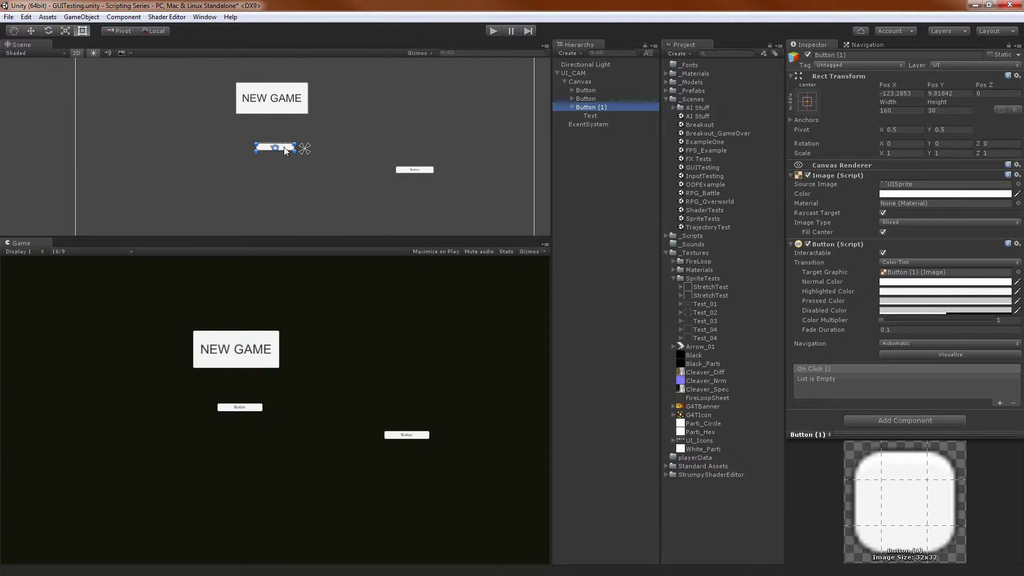
drag(287, 151, 212, 209)
Turn on navigation visualization for the NEW GAME button and enlarge the Scene view to show all three buttons' links.
click(588, 84)
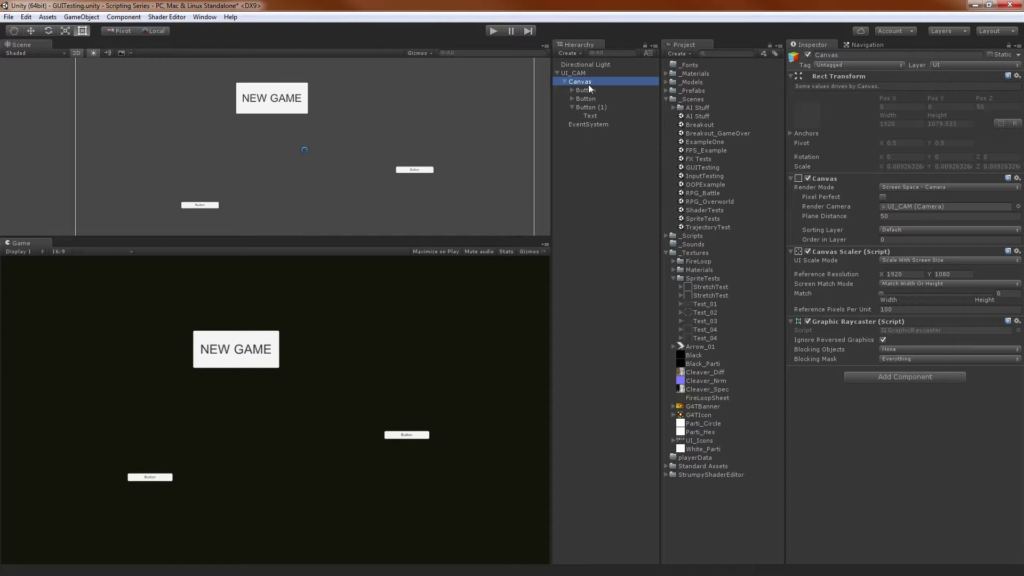
click(604, 93)
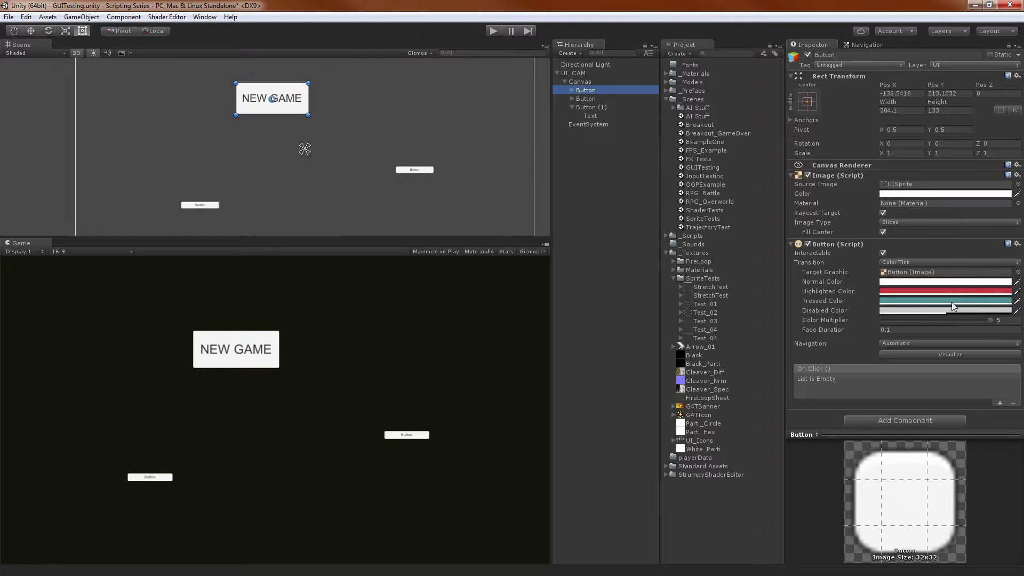
click(927, 355)
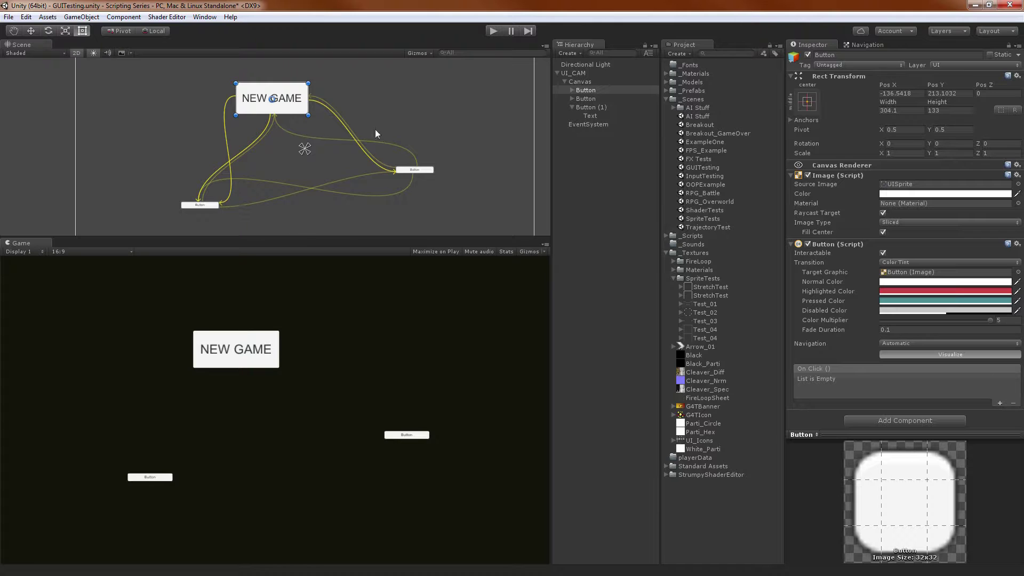
middle_drag(208, 98, 356, 91)
scroll(343, 109, up, 1)
scroll(352, 104, up, 1)
drag(376, 238, 387, 411)
middle_drag(357, 174, 334, 158)
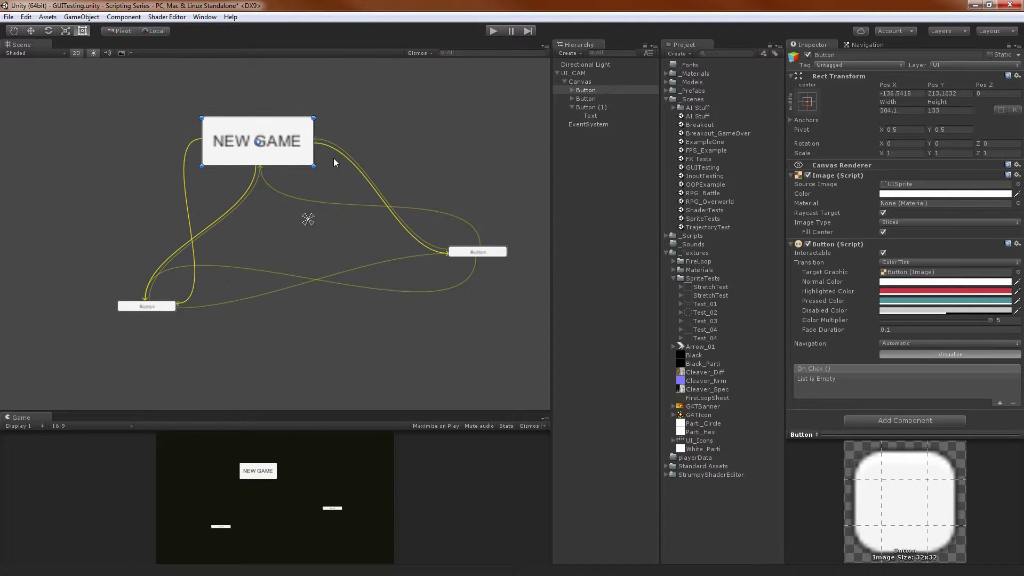
Reselect the NEW GAME button and examine its navigation links to the other two buttons.
scroll(334, 158, up, 1)
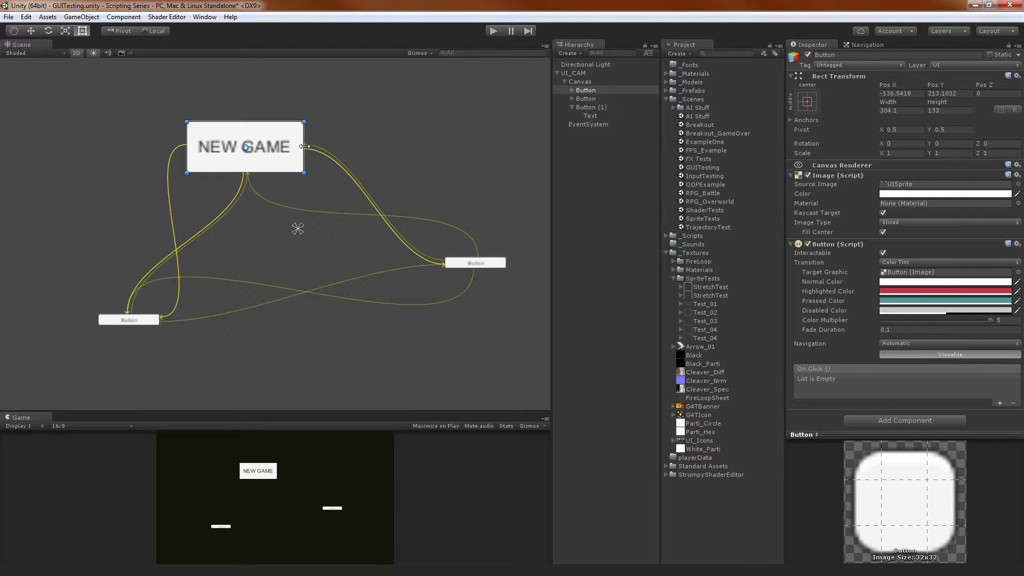
click(353, 152)
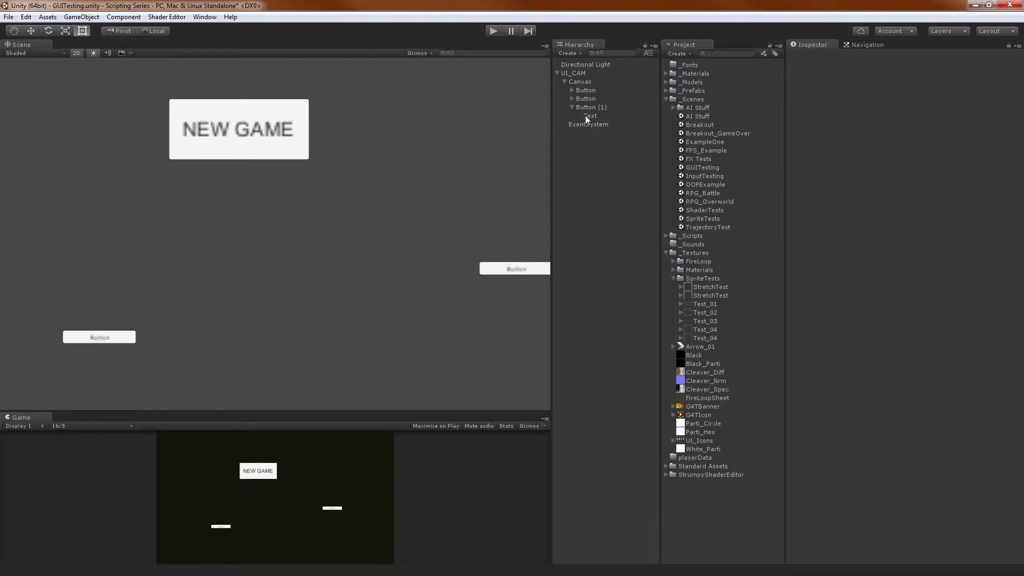
click(586, 90)
scroll(361, 157, up, 2)
scroll(361, 158, down, 1)
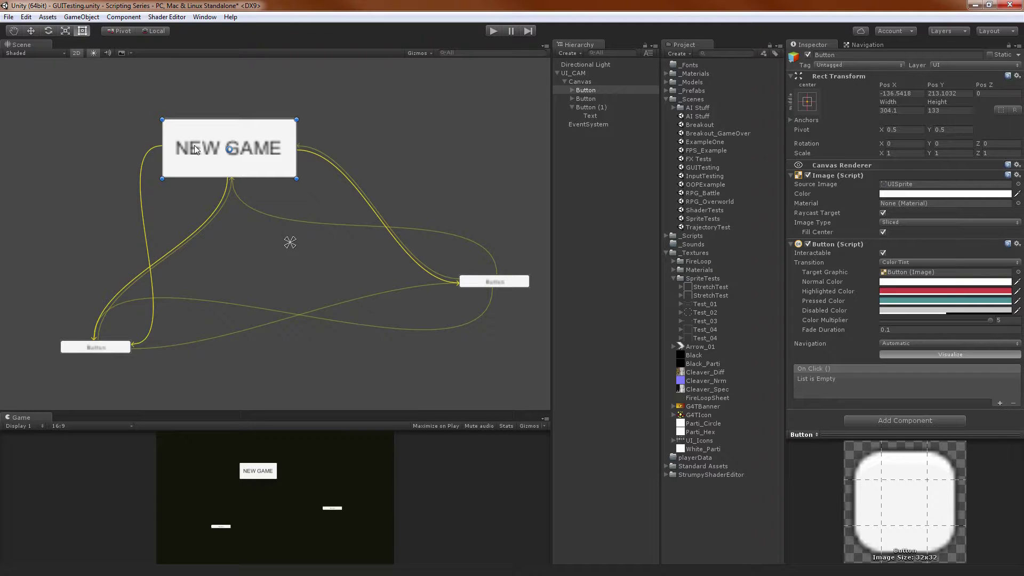
Move Button (1) above and left of NEW GAME, to about Pos X -427, Pos Y 392, and check NEW GAME's navigation links.
click(587, 107)
drag(106, 349, 120, 71)
middle_drag(210, 99, 215, 136)
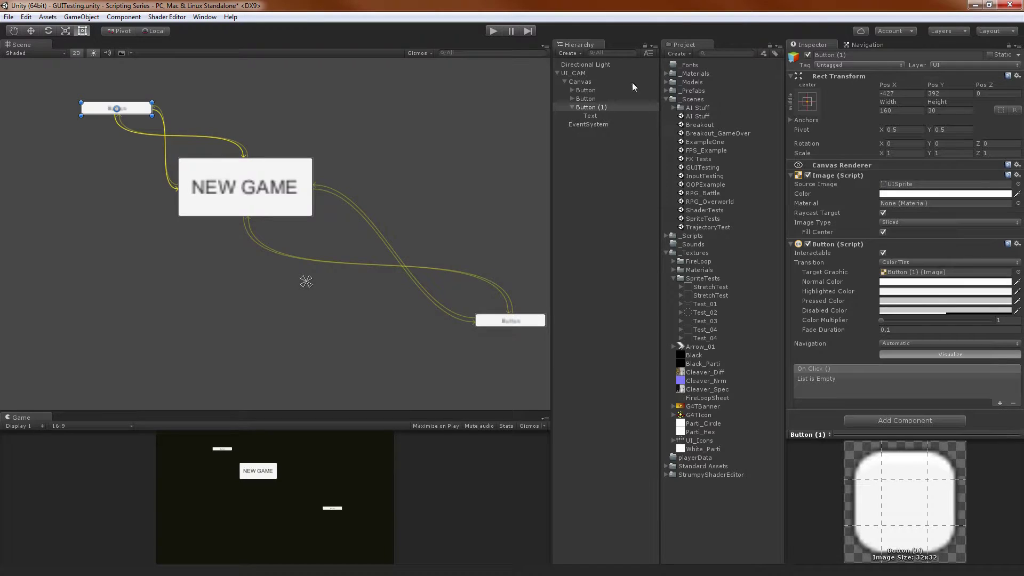
click(586, 90)
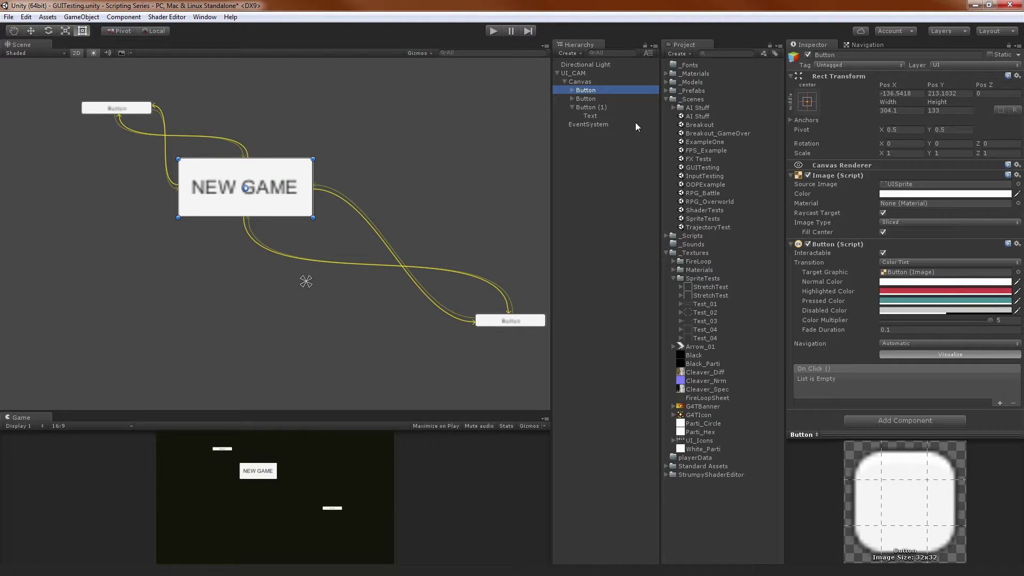
Try Button (1) directly above NEW GAME, place it at about Pos X -490, Pos Y 412, and recheck NEW GAME's links.
click(594, 107)
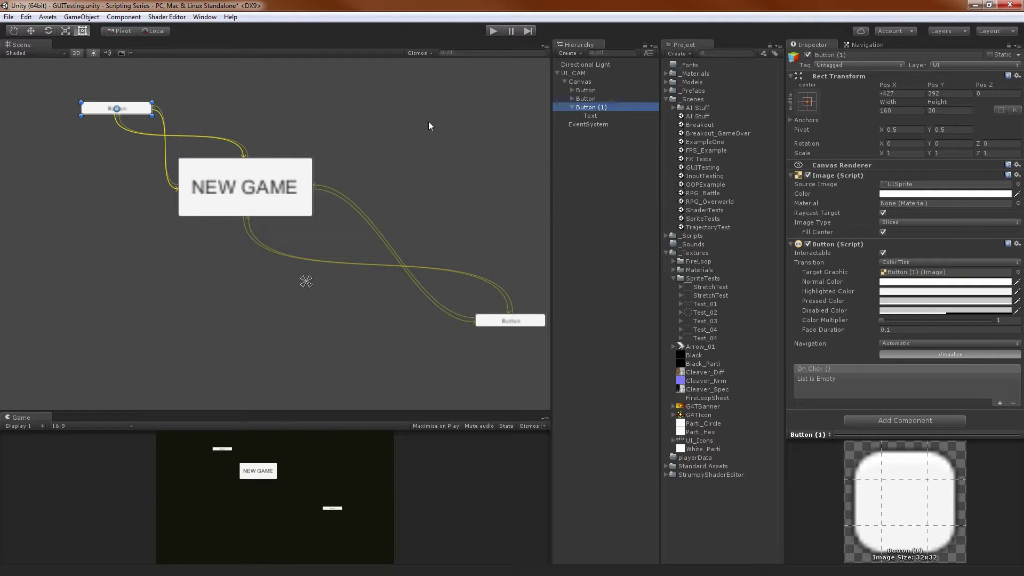
drag(134, 111, 261, 77)
middle_drag(278, 92, 282, 116)
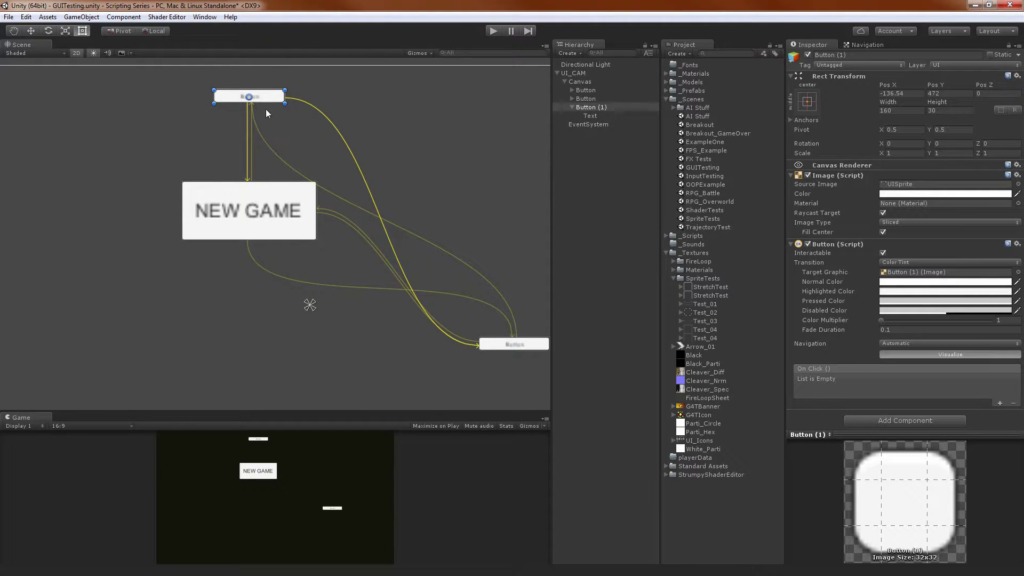
drag(266, 99, 109, 126)
click(592, 91)
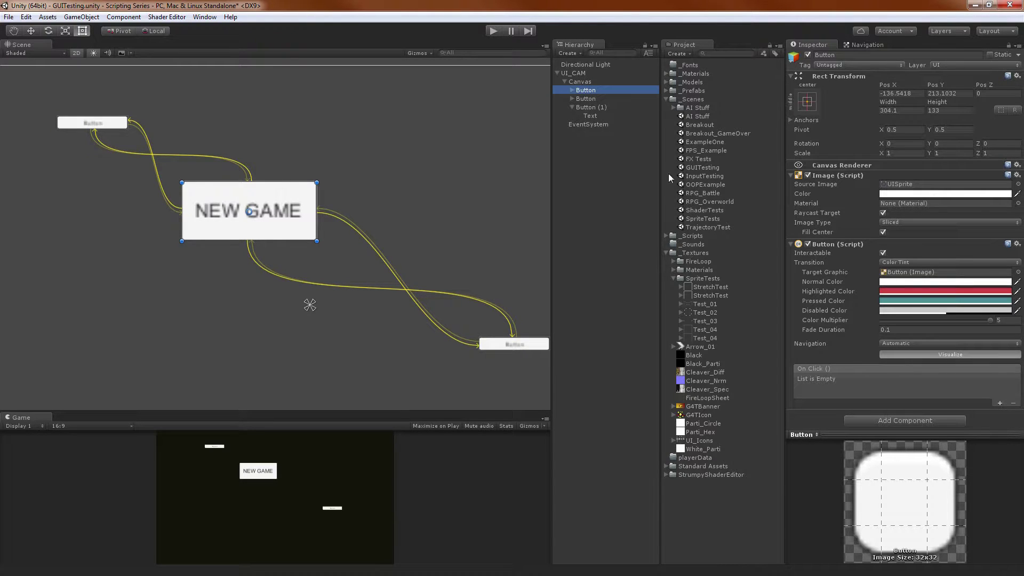
Review the EventSystem's First Selected setting and Button (1)'s navigation links, and reselect the NEW GAME button.
click(597, 124)
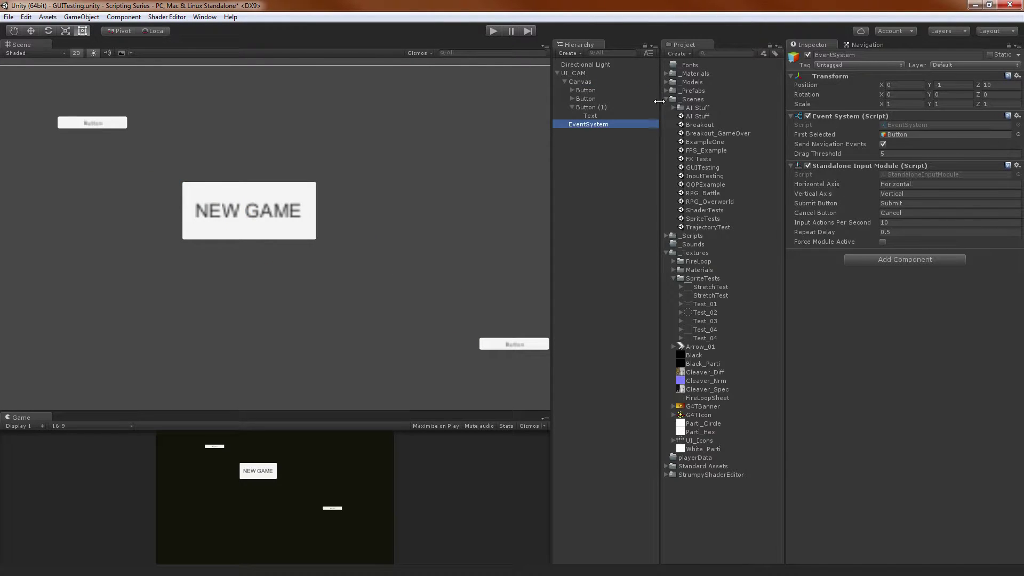
click(585, 108)
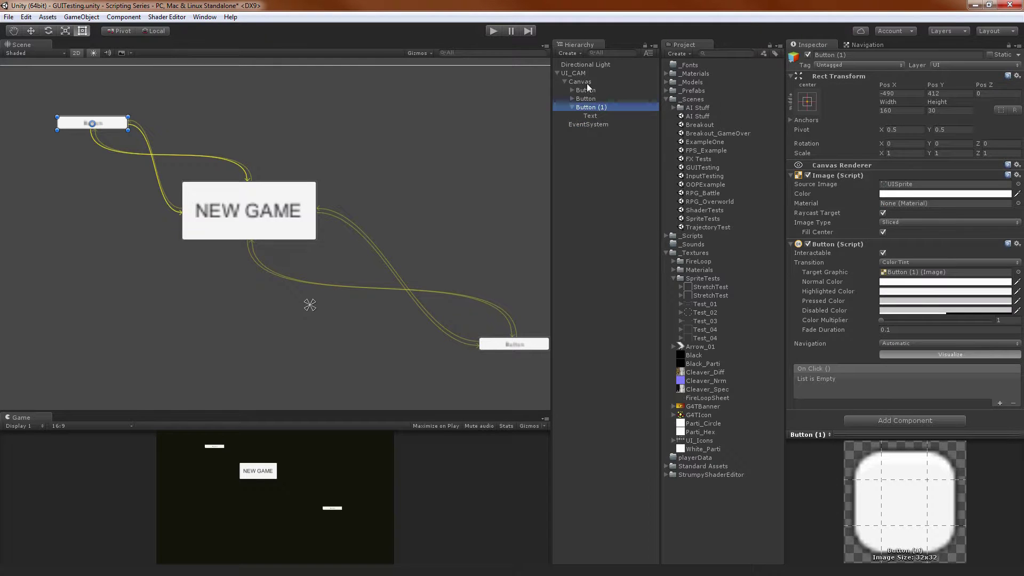
click(587, 83)
click(586, 90)
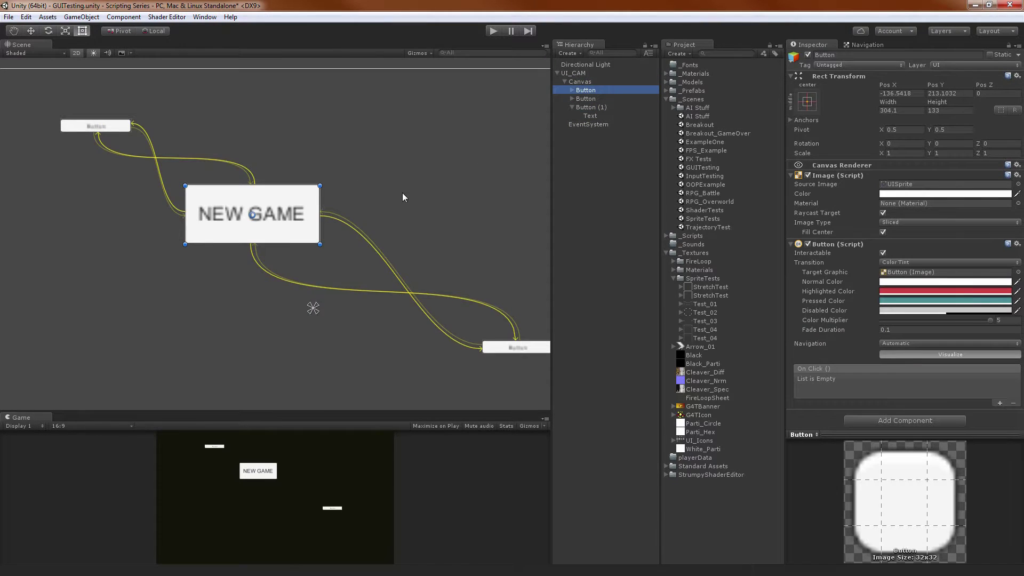
Try the Vertical and Horizontal navigation modes on the NEW GAME button and compare their links.
mouse_move(402, 196)
mouse_down()
mouse_move(354, 142)
mouse_move(391, 185)
mouse_up()
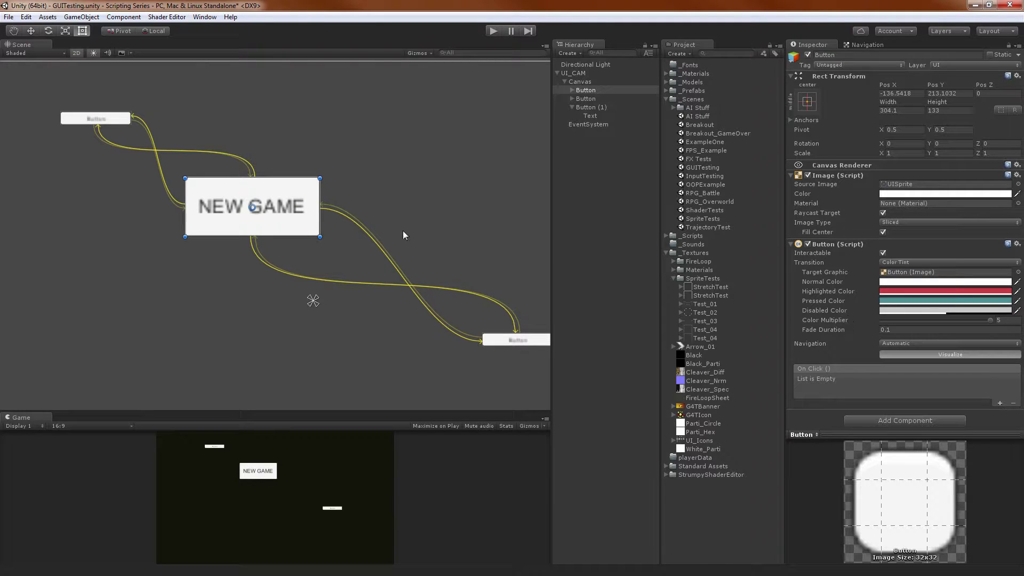
click(885, 344)
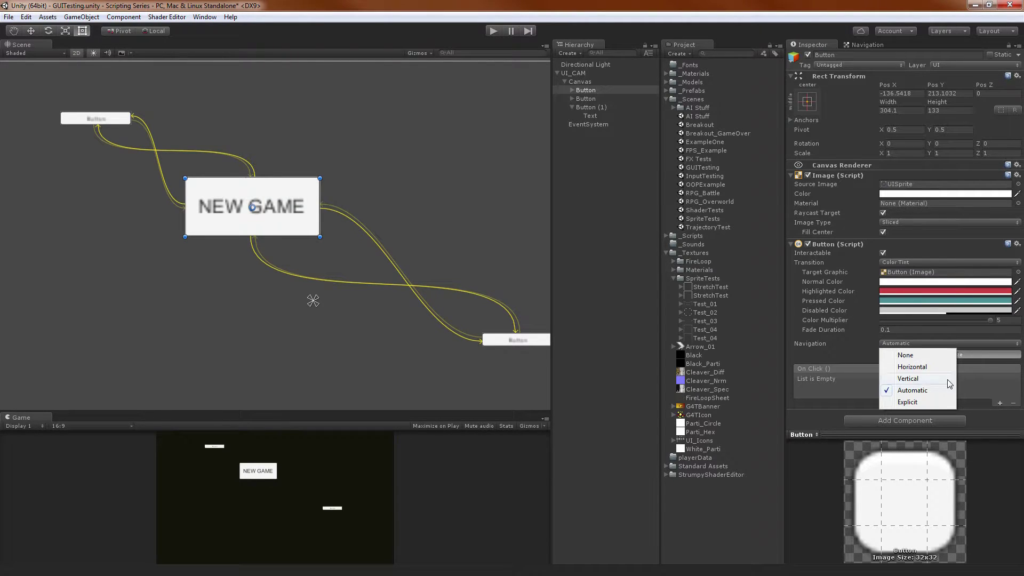
click(924, 379)
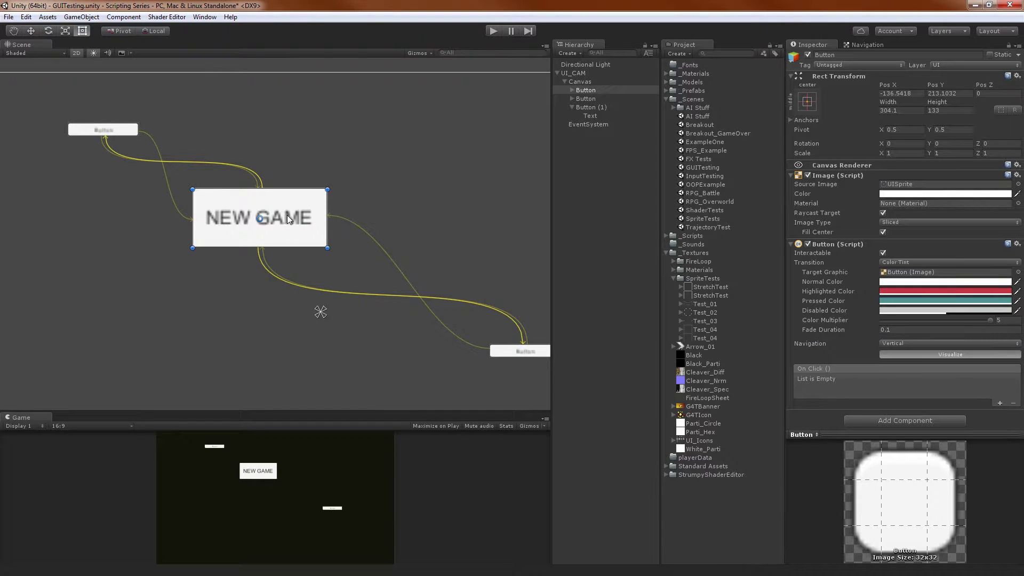
click(907, 343)
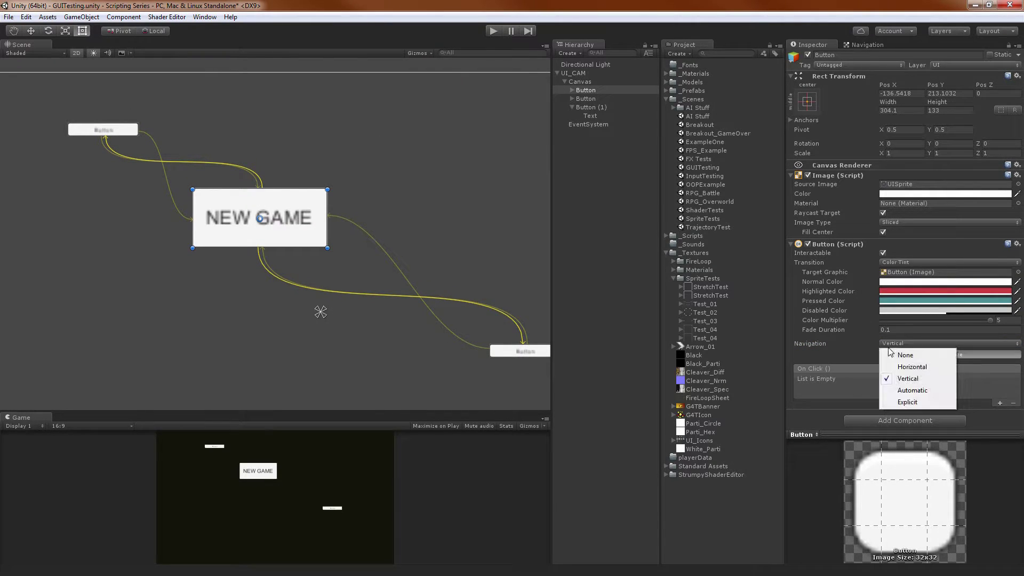
click(928, 367)
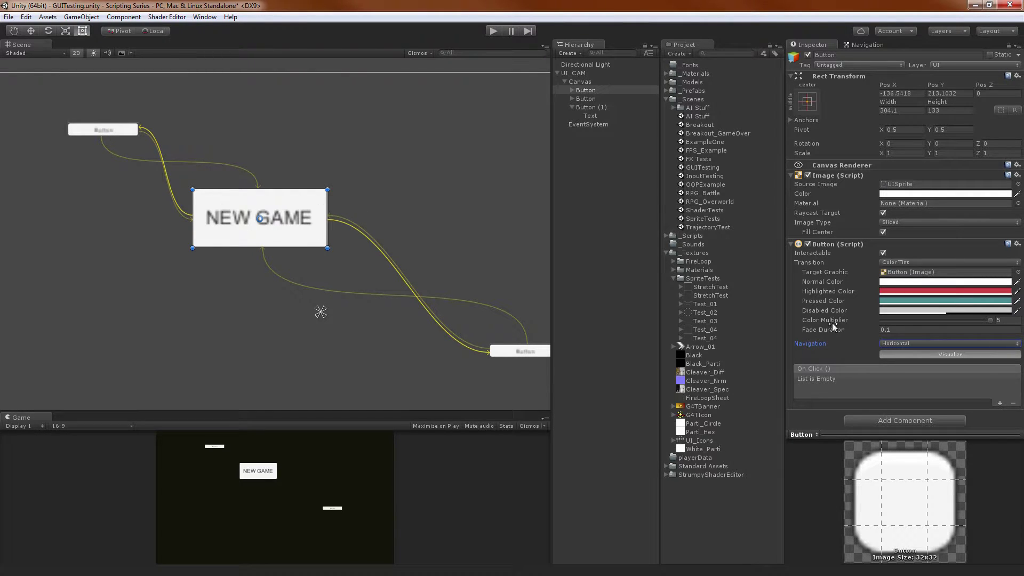
Try Explicit navigation on NEW GAME with Button (1) as Select On Down, and set its navigation back to Automatic.
click(919, 344)
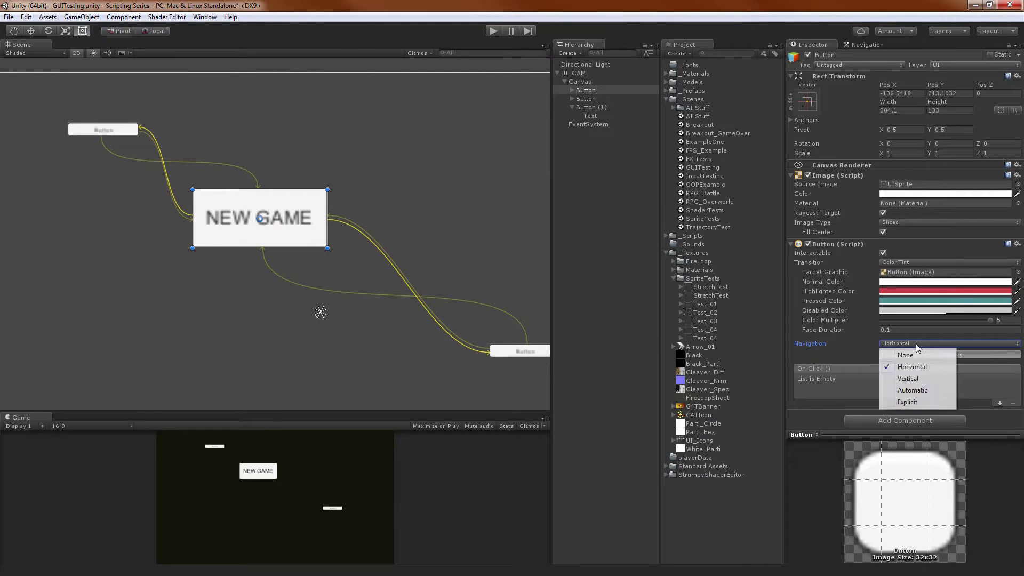
click(907, 402)
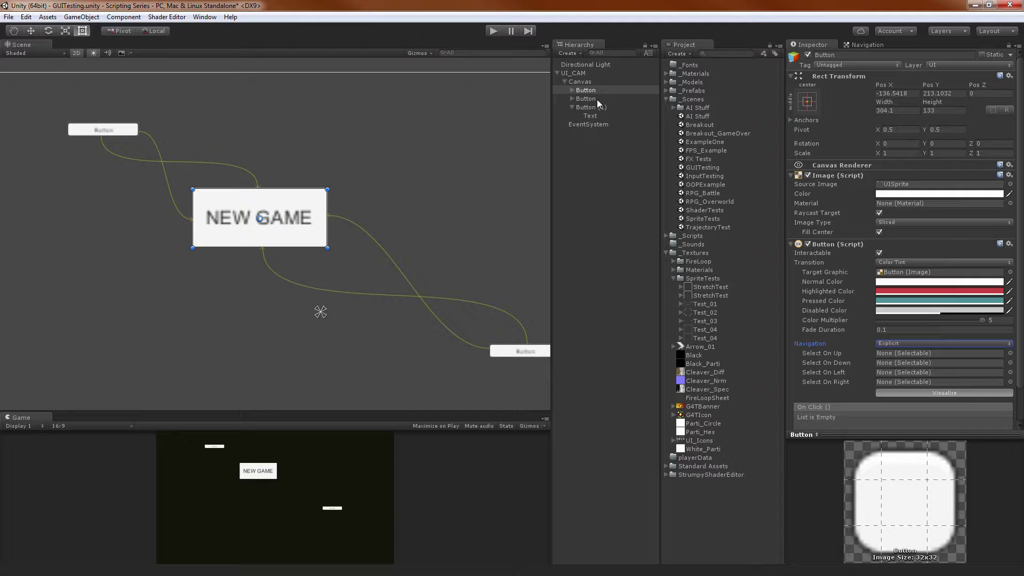
drag(597, 100, 889, 364)
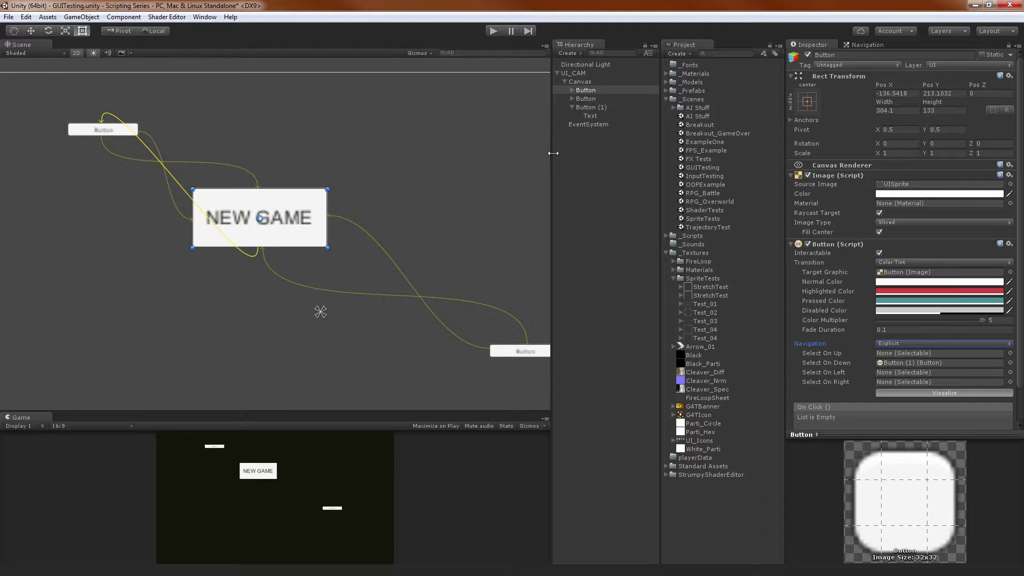
click(903, 344)
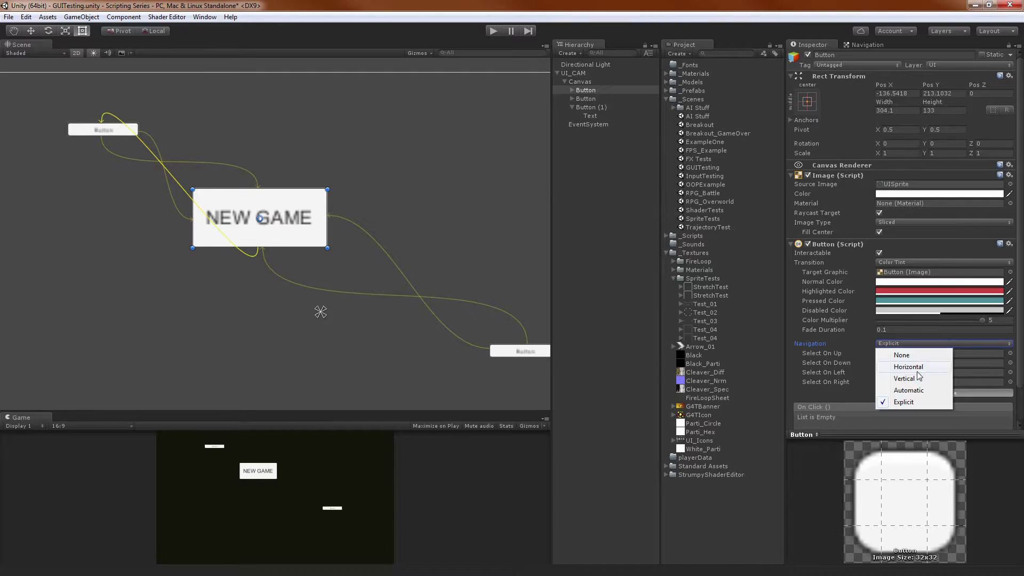
click(909, 391)
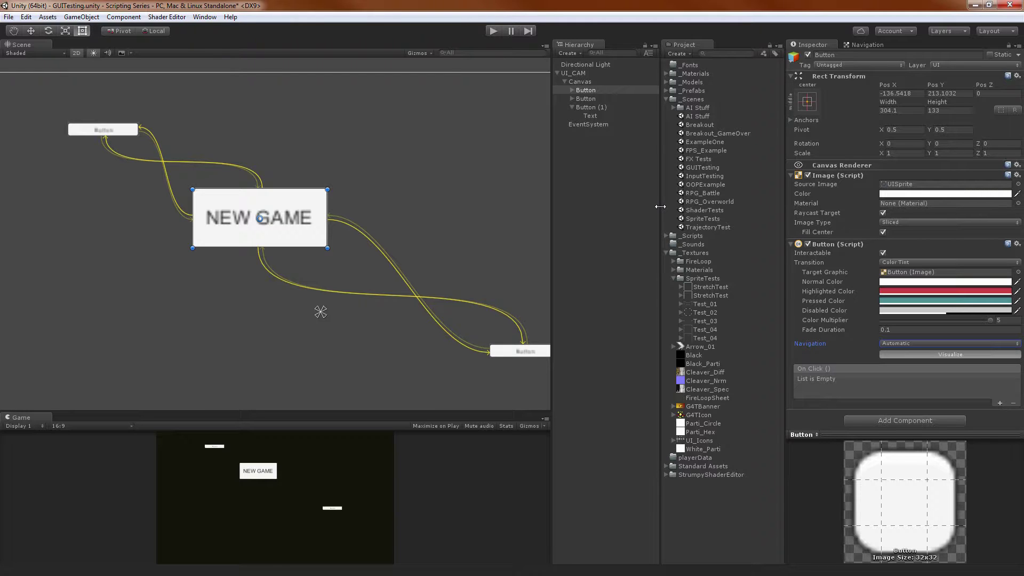
Set the second, lower button's navigation to Explicit, with NEW GAME as its Select On Up and Select On Left targets.
click(591, 99)
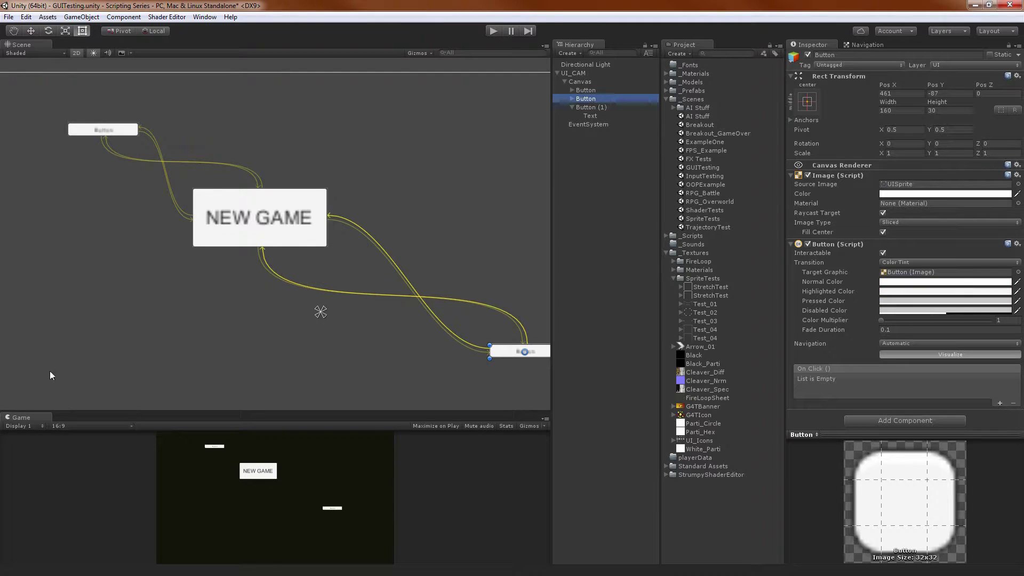
middle_drag(378, 239, 336, 227)
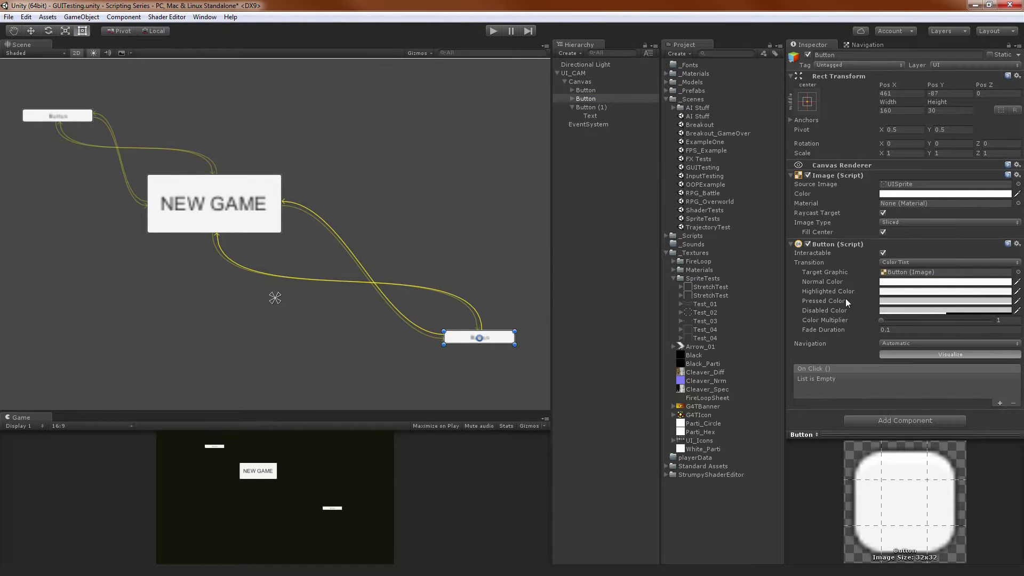
click(885, 344)
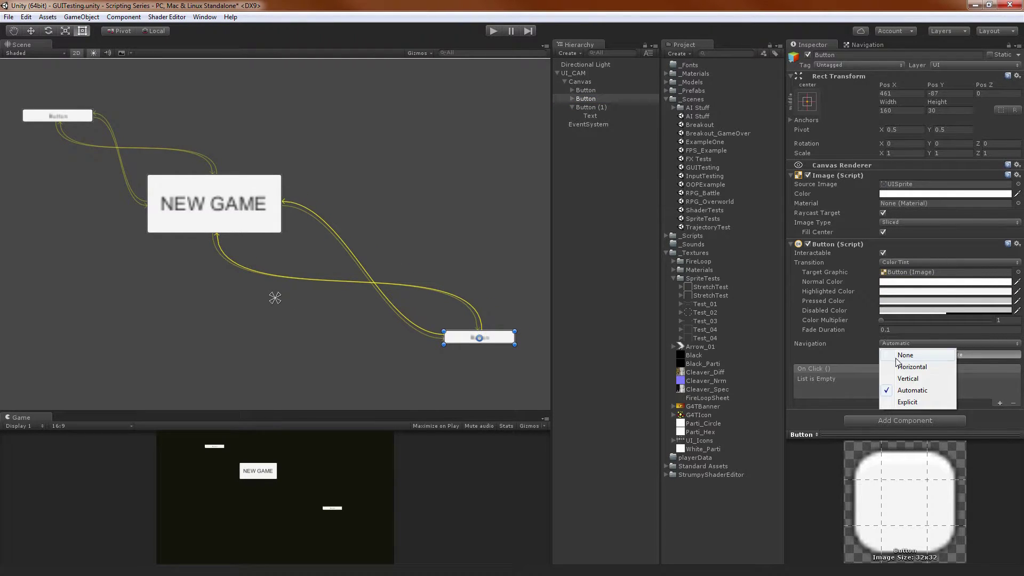
click(908, 402)
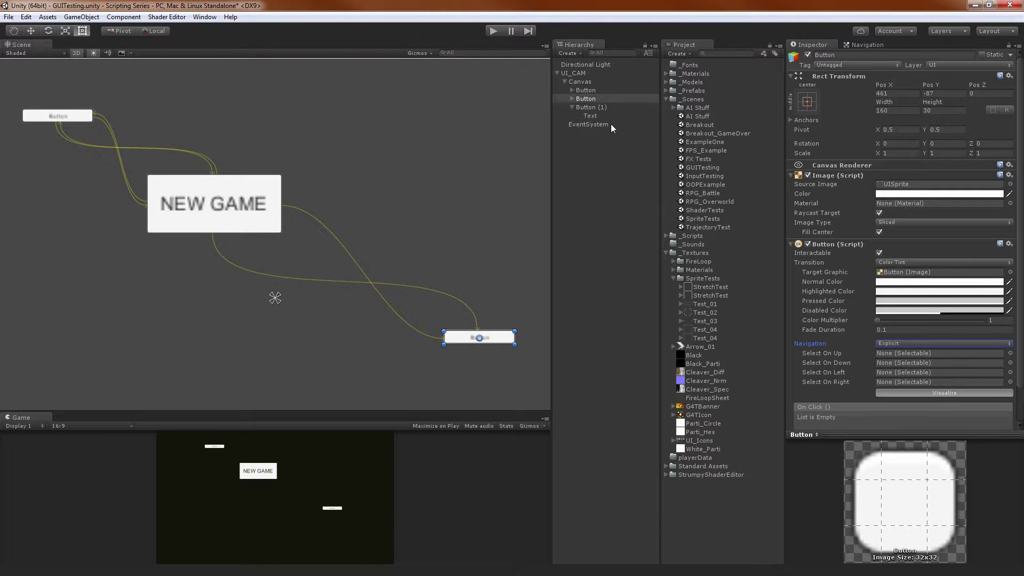
drag(586, 92, 891, 353)
drag(574, 86, 880, 372)
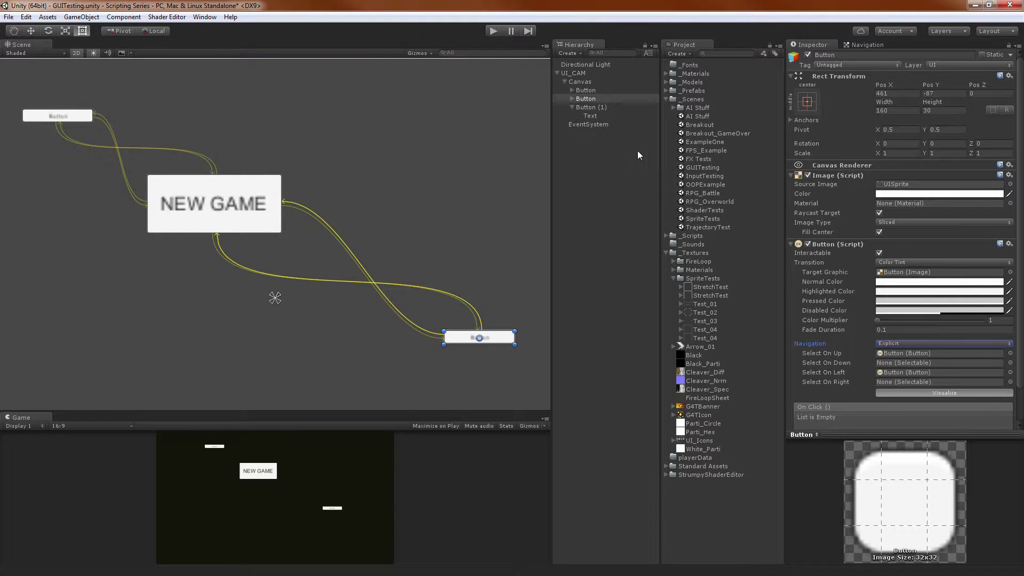
Assign Button (1) as the lower button's Select On Down and Select On Right targets and inspect the links.
drag(586, 109, 895, 364)
drag(600, 109, 939, 382)
middle_drag(252, 154, 271, 106)
middle_drag(432, 218, 428, 269)
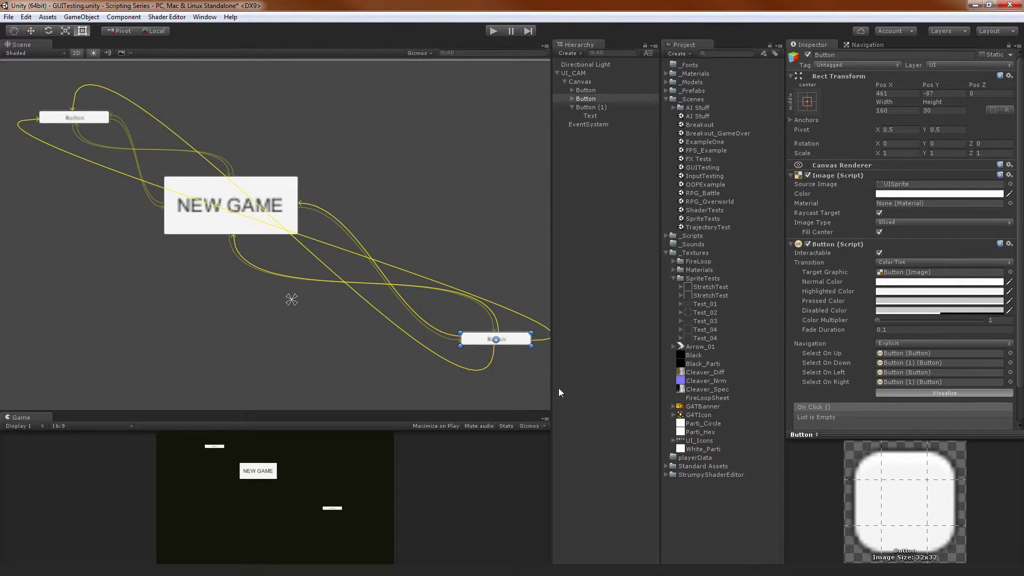
middle_drag(361, 116, 380, 145)
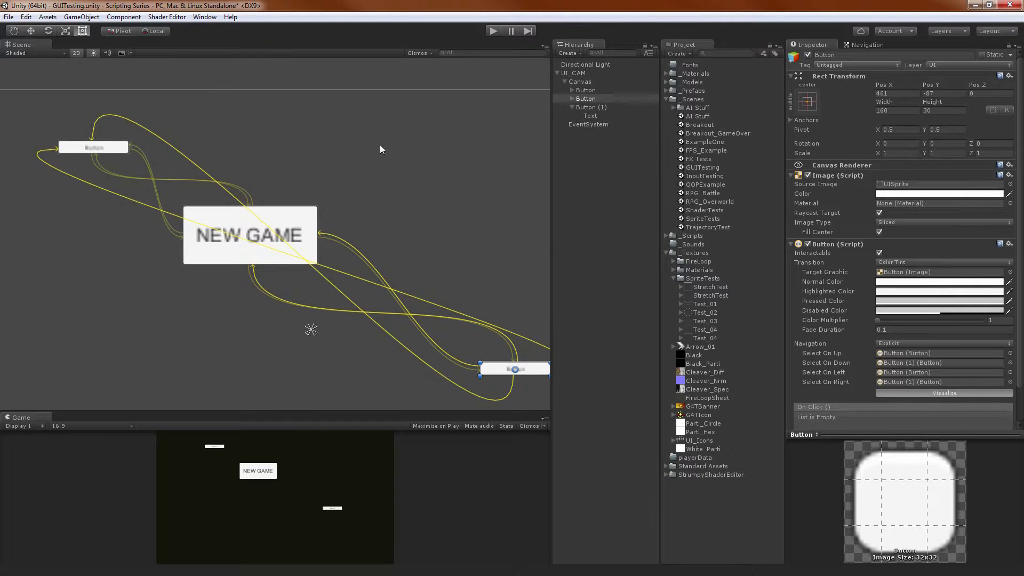
Set Button (1)'s navigation to Explicit, with NEW GAME as its Select On Down and Select On Right targets.
click(591, 106)
middle_drag(418, 183, 380, 197)
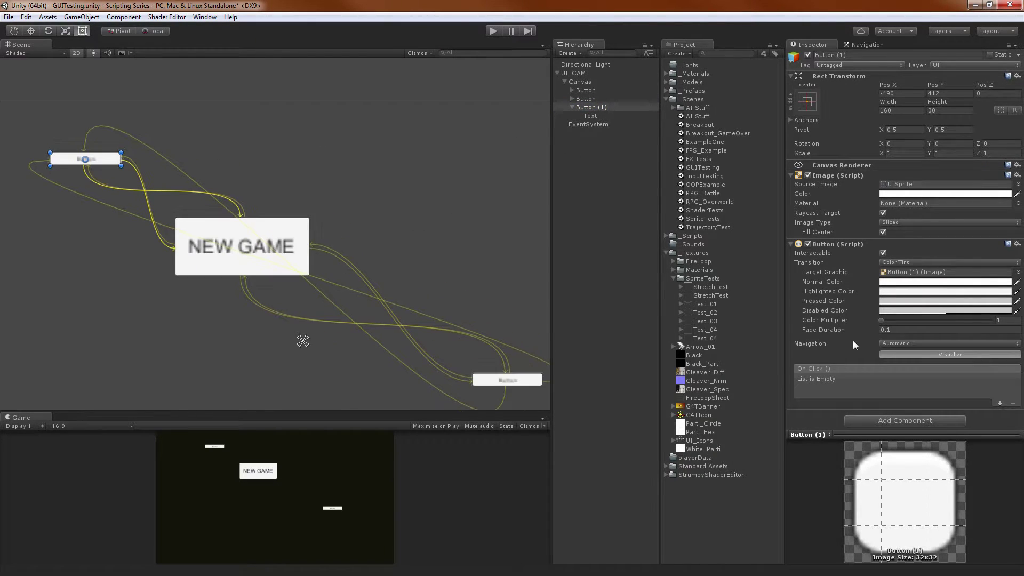
click(904, 344)
click(907, 408)
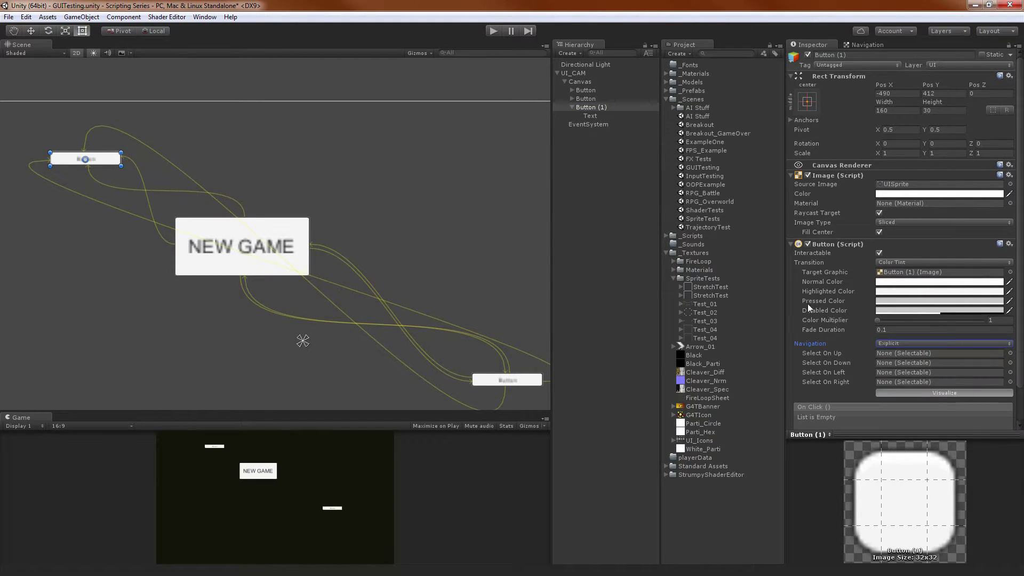
scroll(816, 309, down, 2)
drag(598, 90, 902, 348)
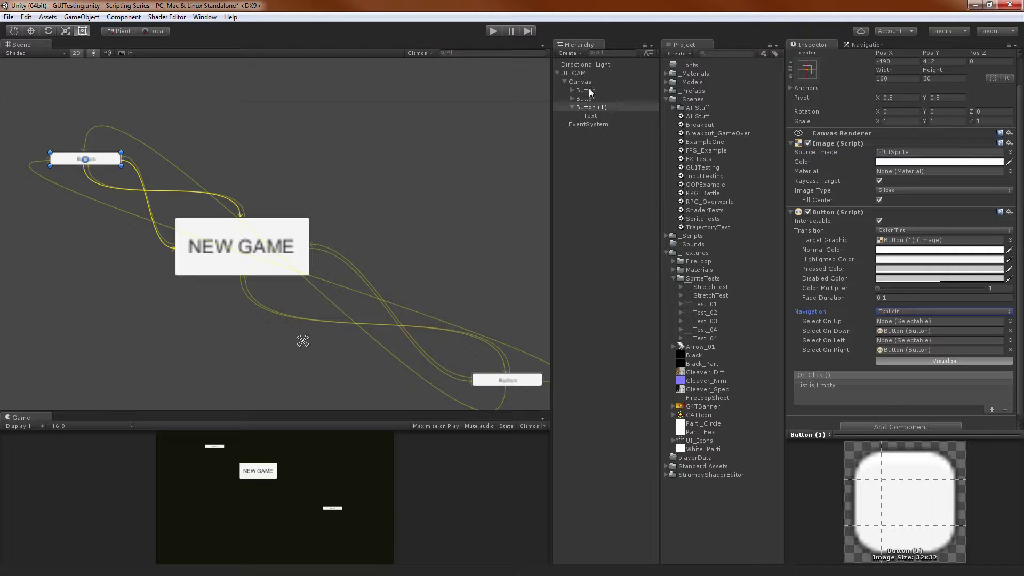
Assign the second, lower button as Button (1)'s Select On Up and Select On Left targets.
drag(591, 92, 886, 321)
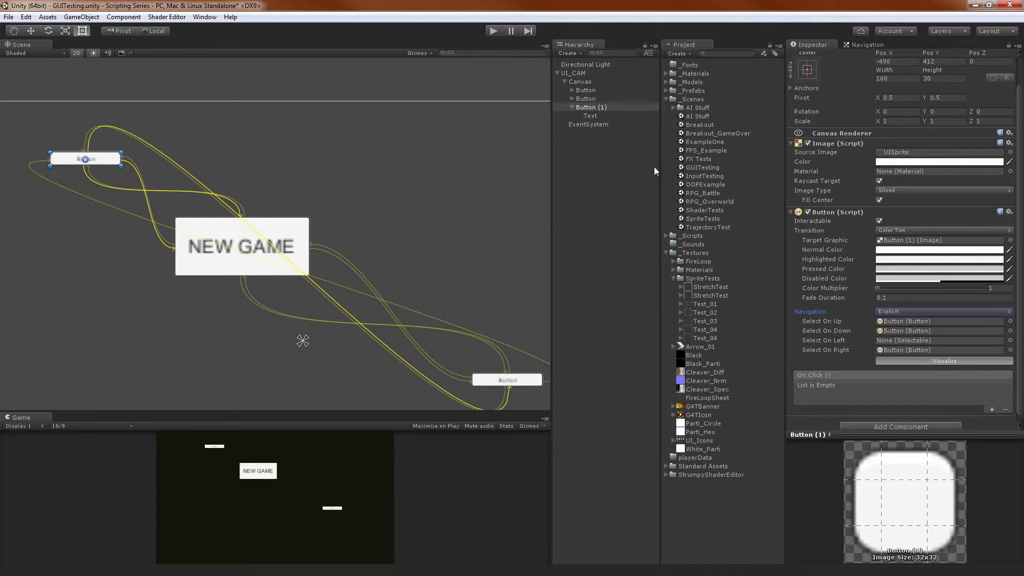
drag(595, 99, 887, 343)
scroll(210, 182, down, 1)
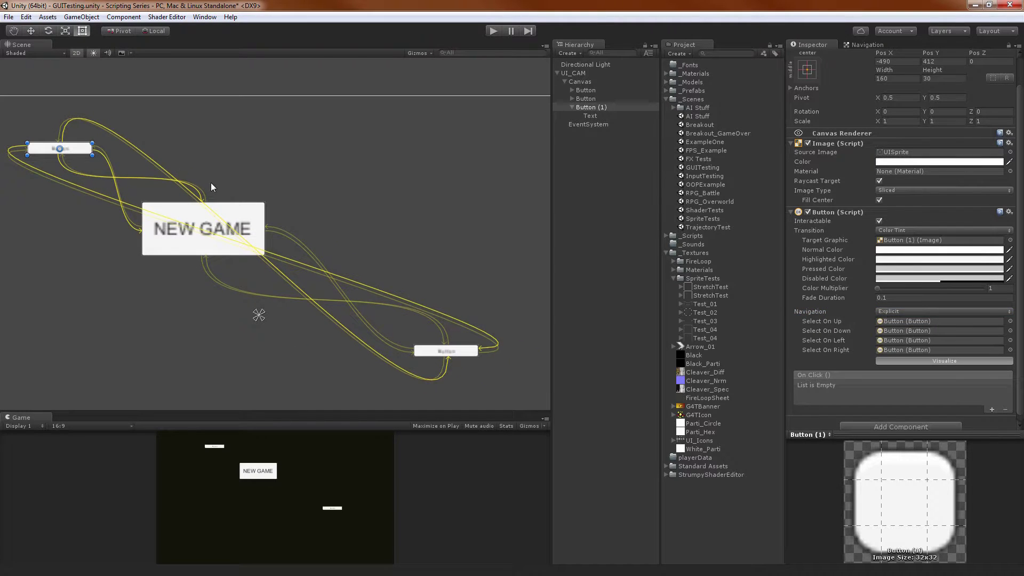
middle_drag(283, 270, 309, 270)
Move NEW GAME slightly to about Pos X -114, Pos Y 205, and review its navigation links.
click(582, 92)
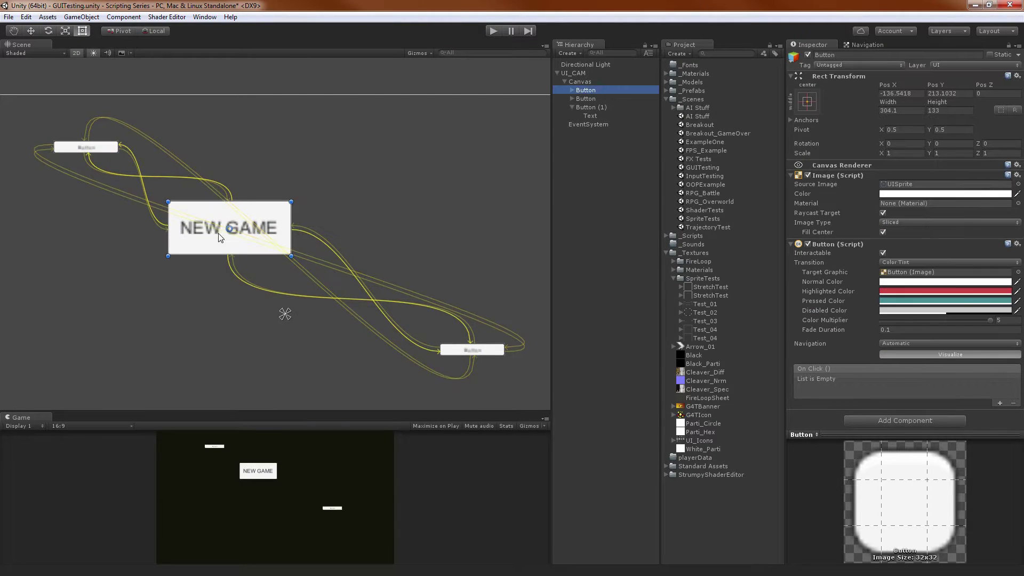
mouse_move(248, 227)
mouse_down()
mouse_move(332, 166)
mouse_move(237, 232)
mouse_move(259, 224)
mouse_up()
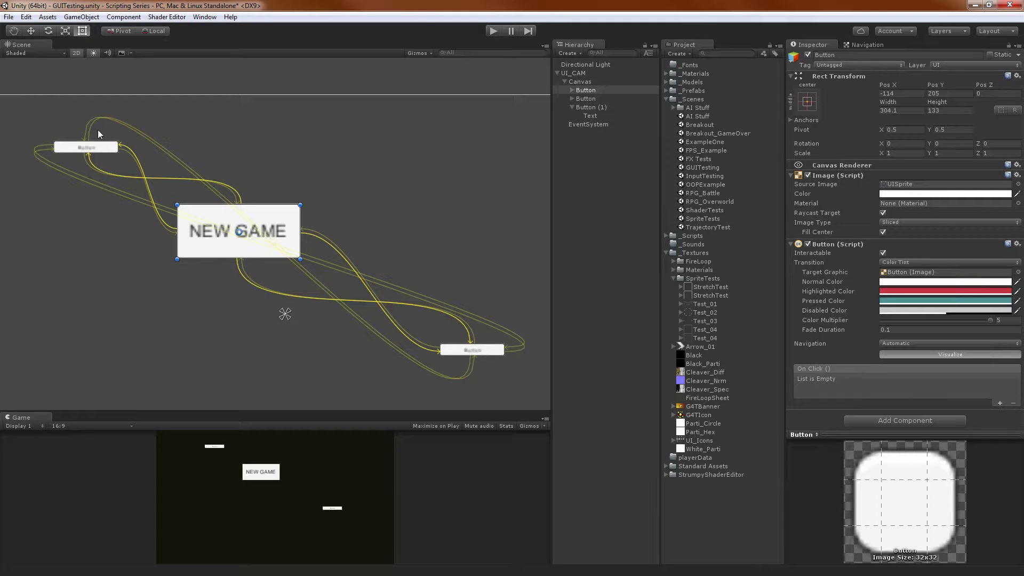
click(572, 108)
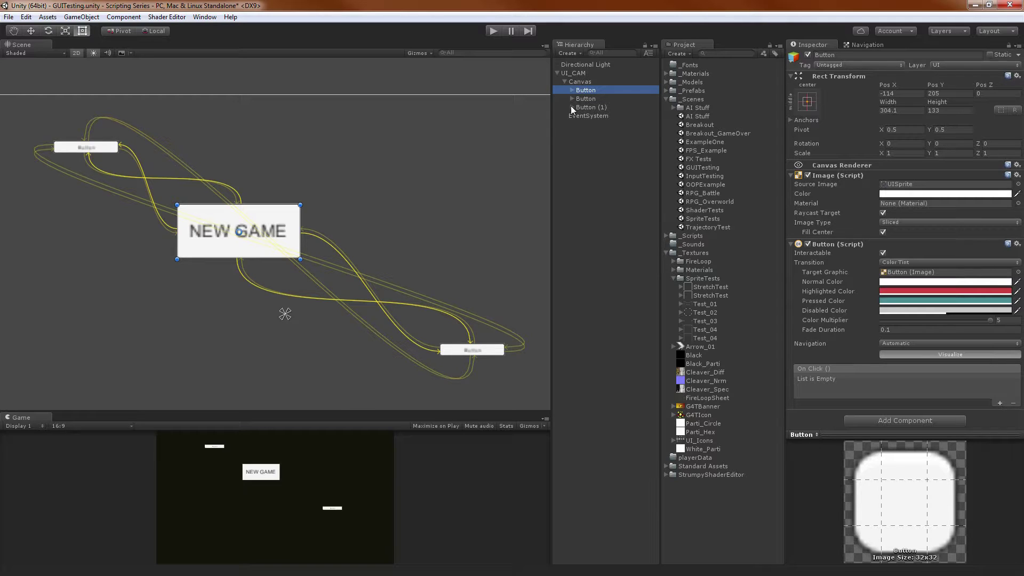
click(590, 159)
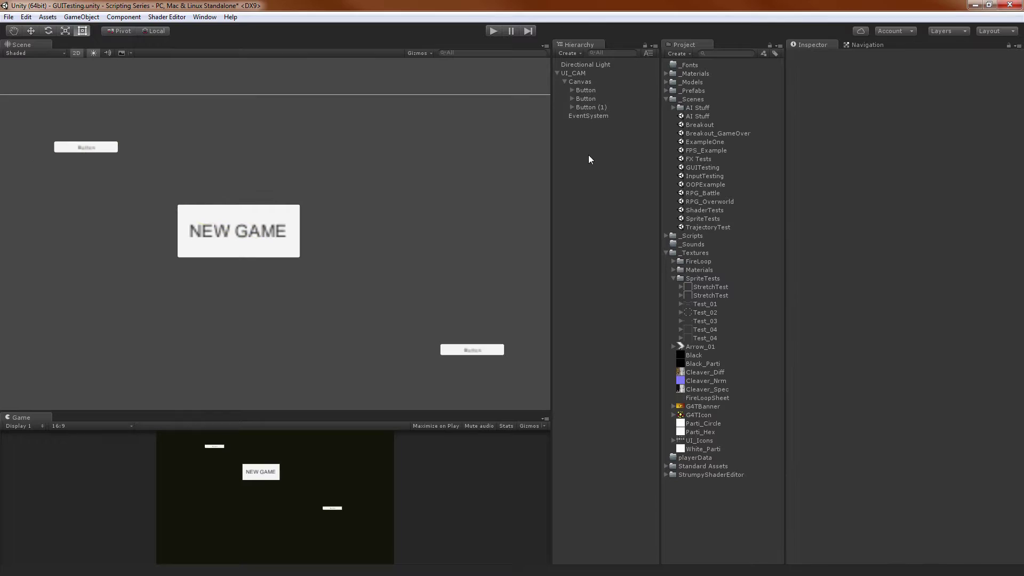
click(589, 88)
click(951, 355)
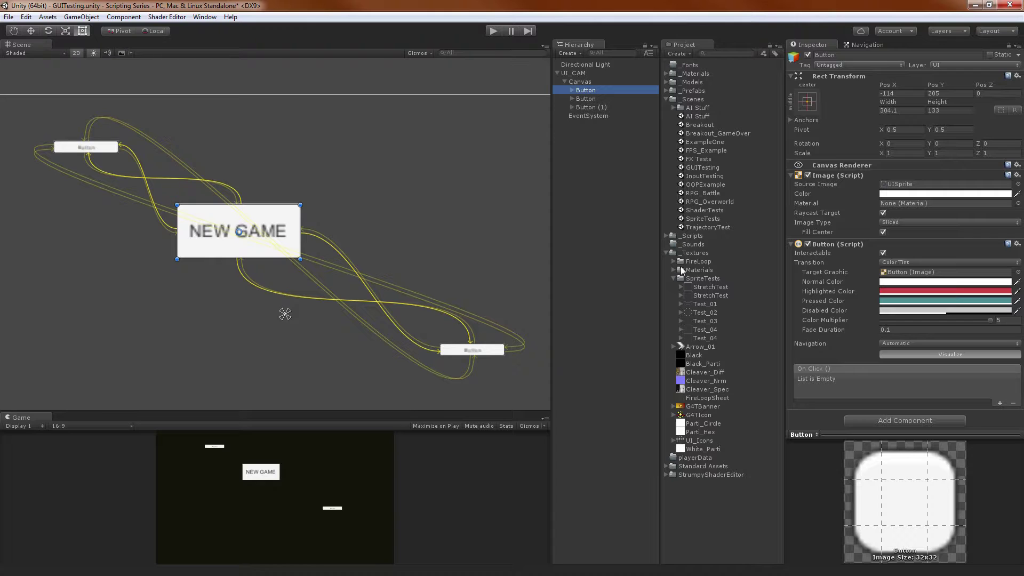
Delete NEW GAME and the other two buttons from the Canvas.
key(Delete)
click(604, 101)
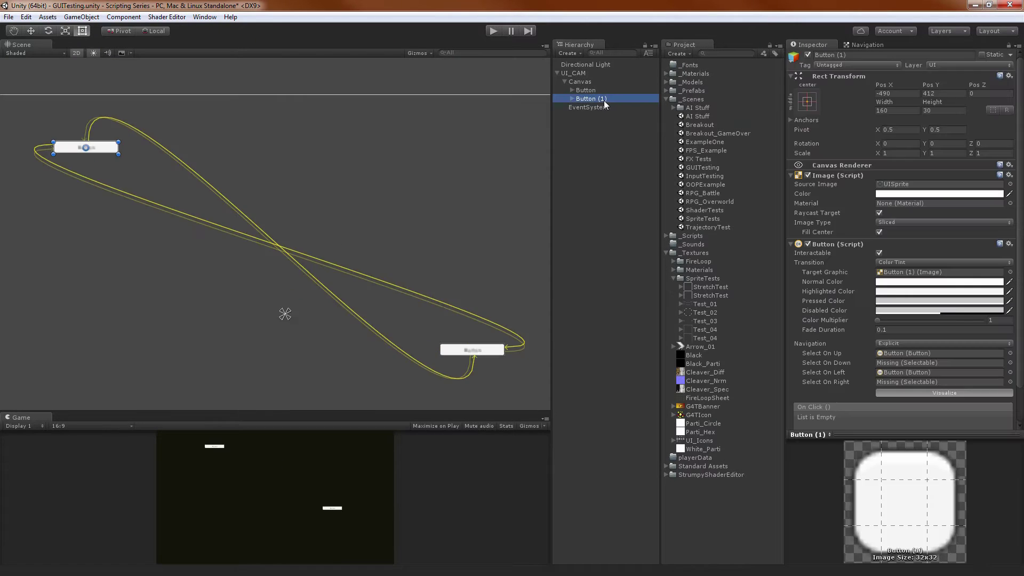
key(Delete)
click(599, 91)
key(Delete)
Add a UI Text element to the Canvas and set its color to white.
right_click(590, 109)
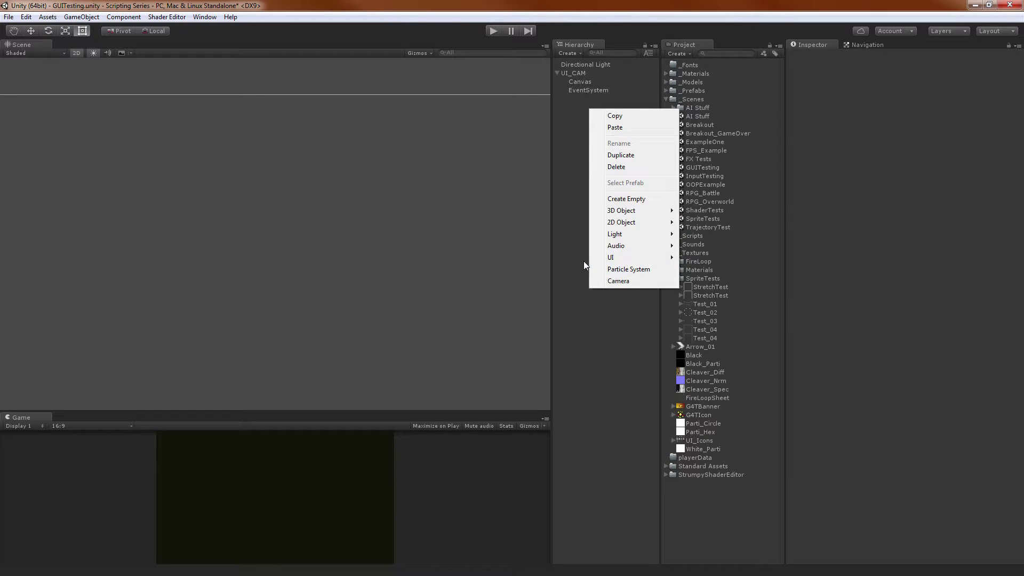
click(571, 259)
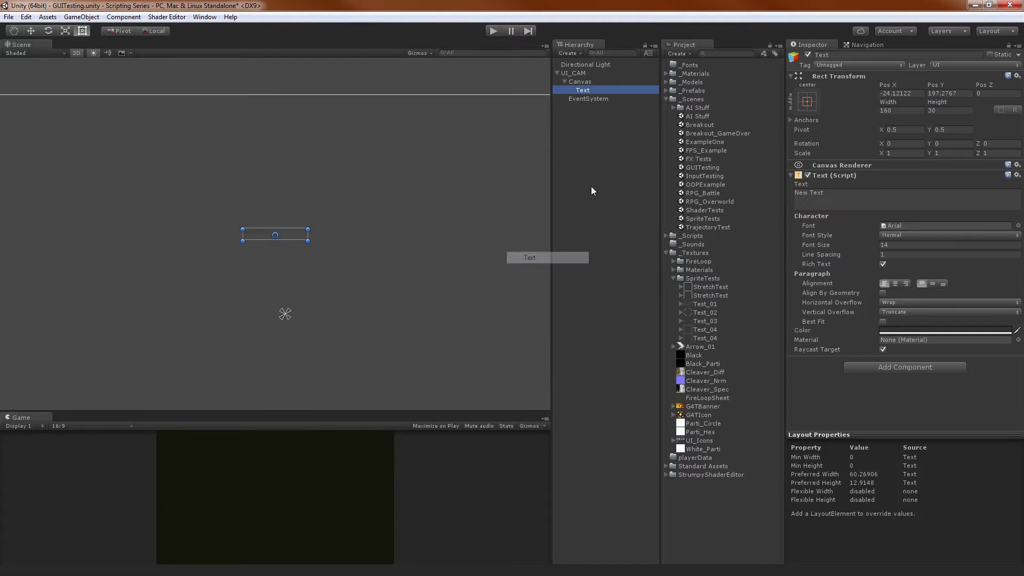
click(939, 329)
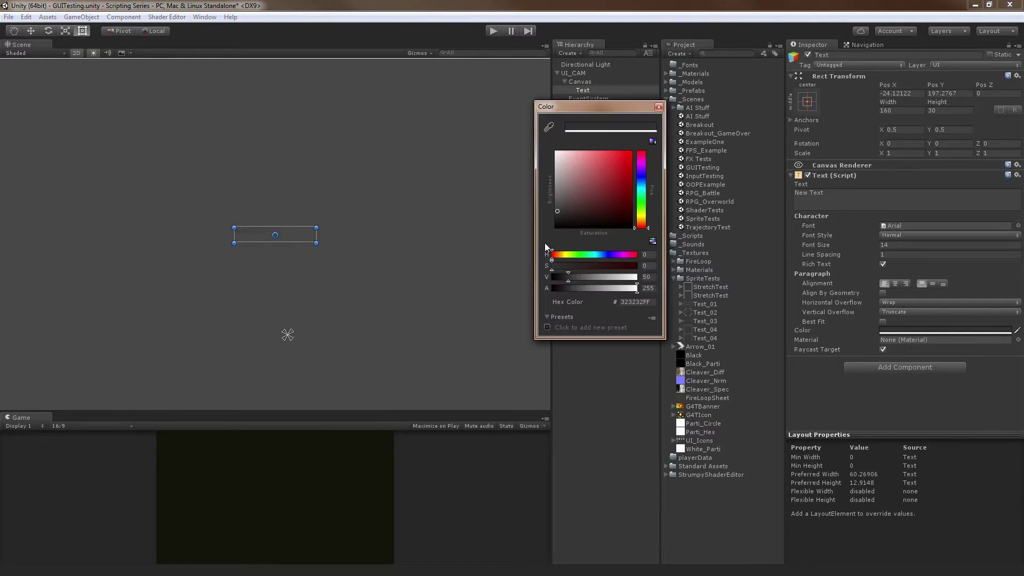
drag(556, 226, 477, 83)
click(660, 108)
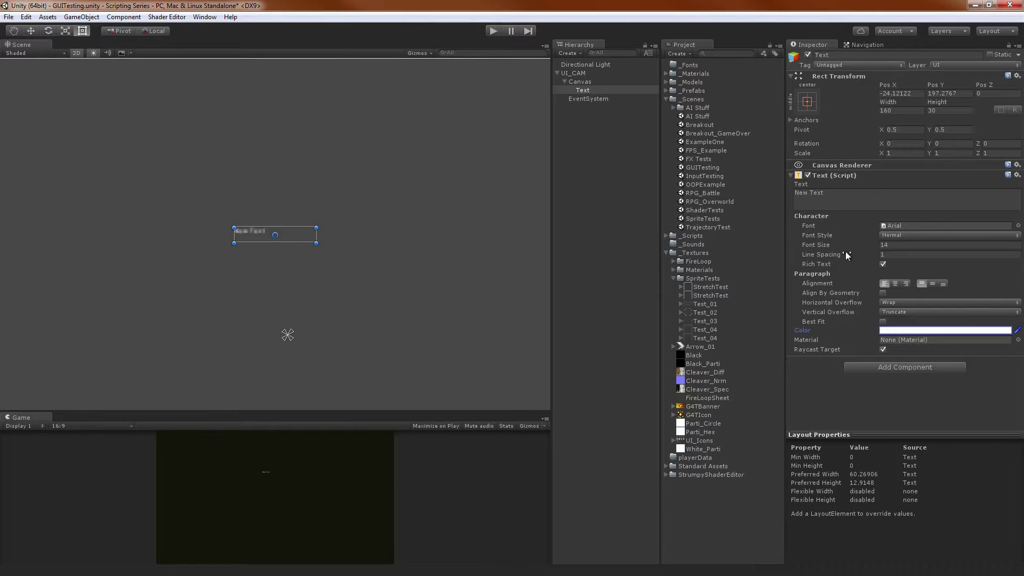
Resize the Text element to about 166 wide by 472 high and raise its font size to 123.
drag(814, 245, 838, 245)
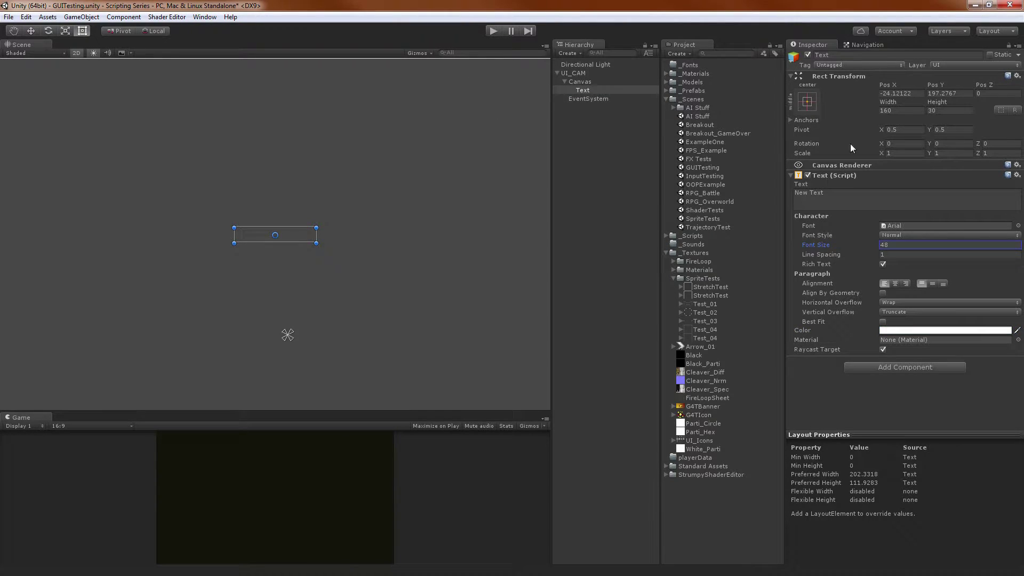
drag(888, 102, 549, 174)
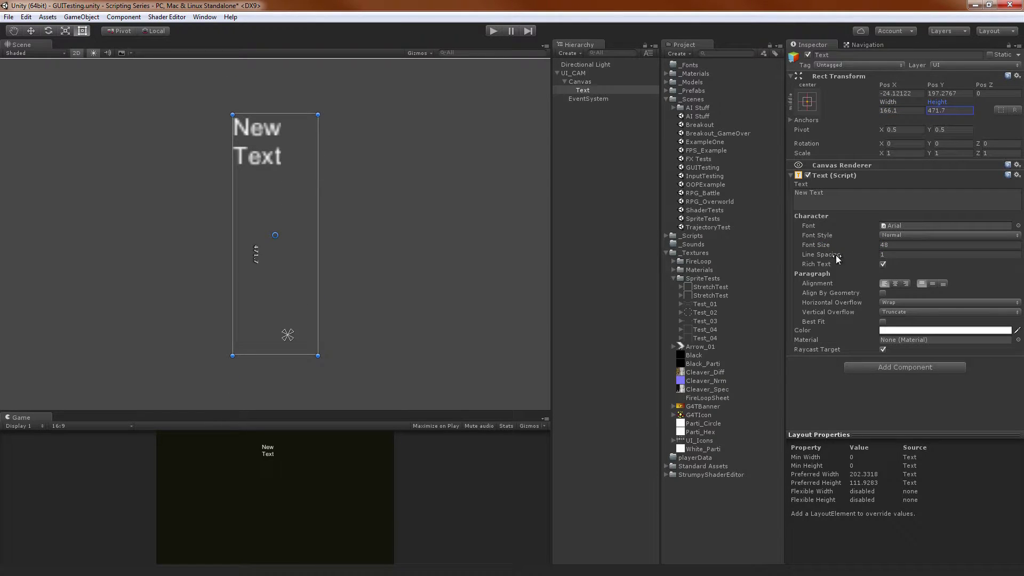
drag(827, 246, 866, 244)
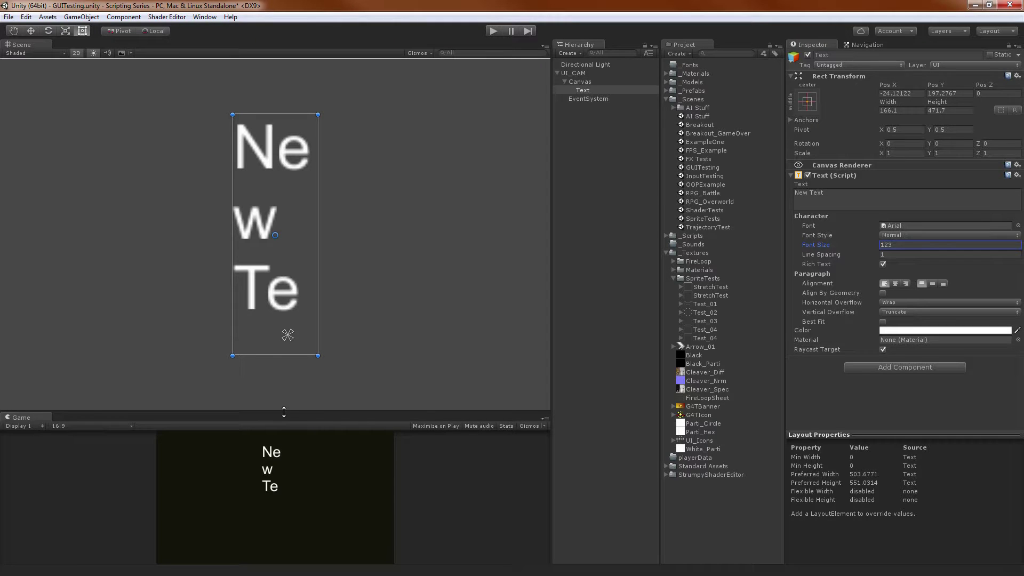
Check the text in a temporarily enlarged Game view and delete the Text element from the Canvas.
drag(284, 412, 283, 212)
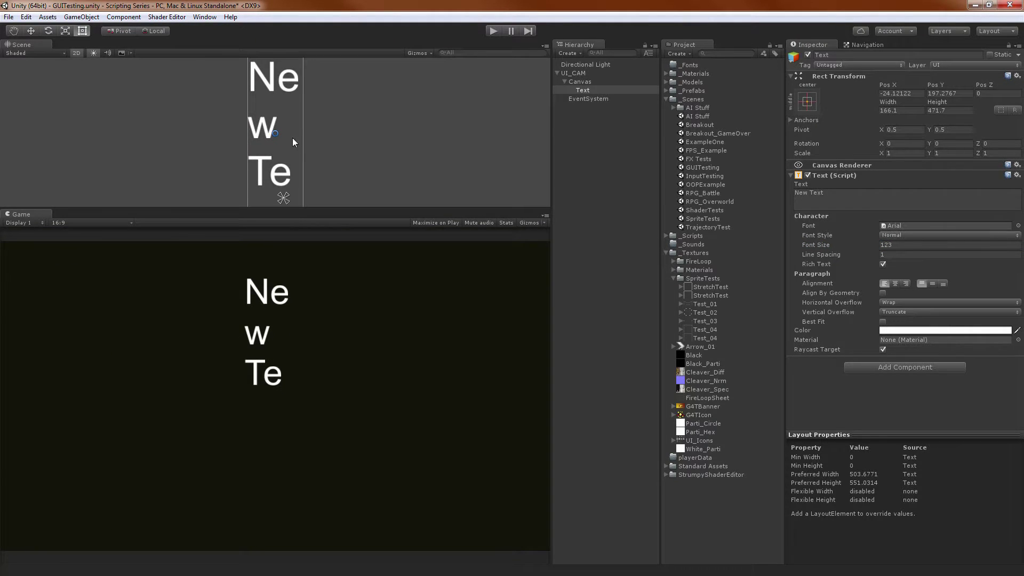
drag(346, 213, 321, 399)
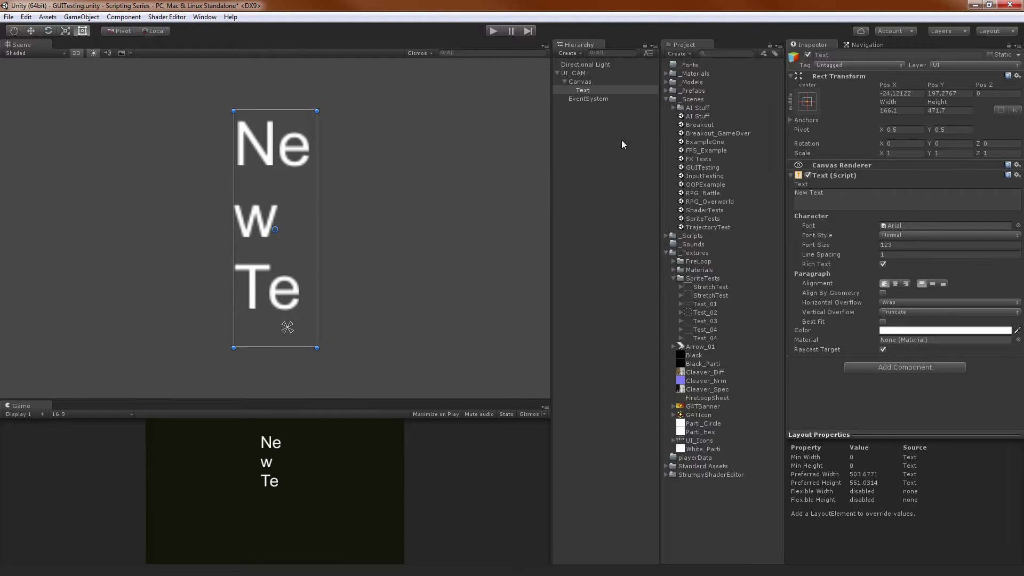
click(828, 199)
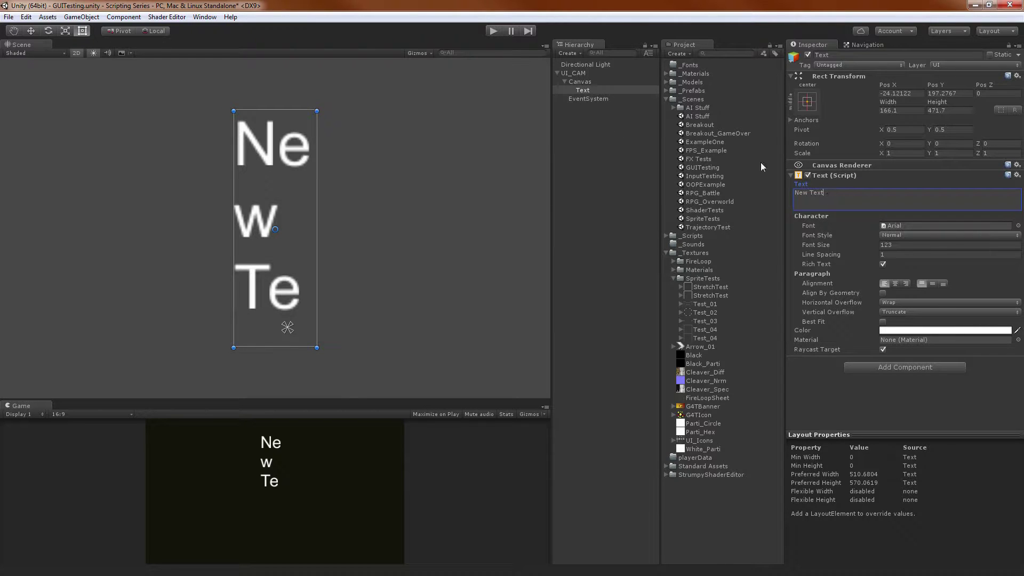
click(587, 91)
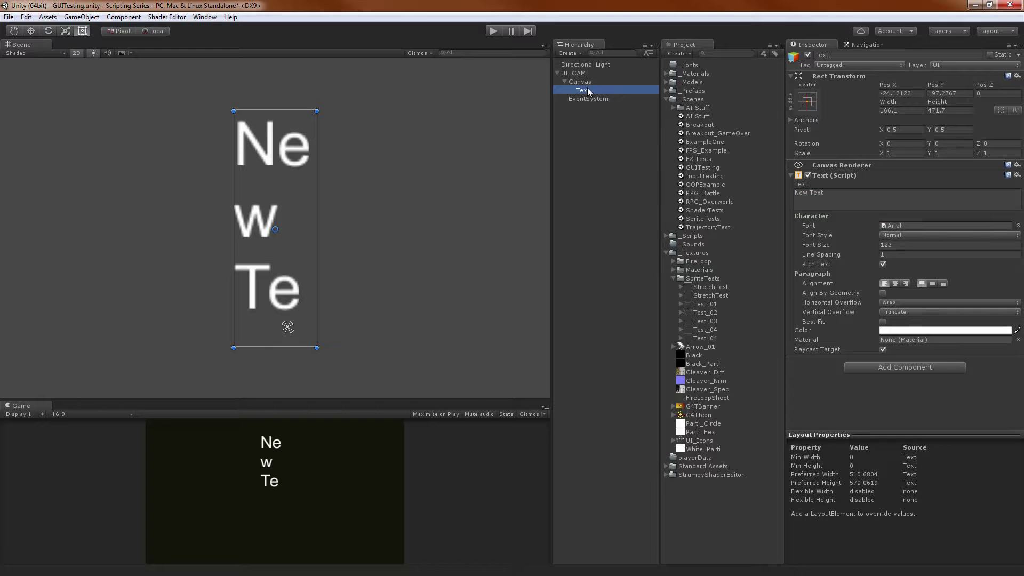
key(Delete)
Add a UI Image to the Canvas and delete it again.
right_click(618, 110)
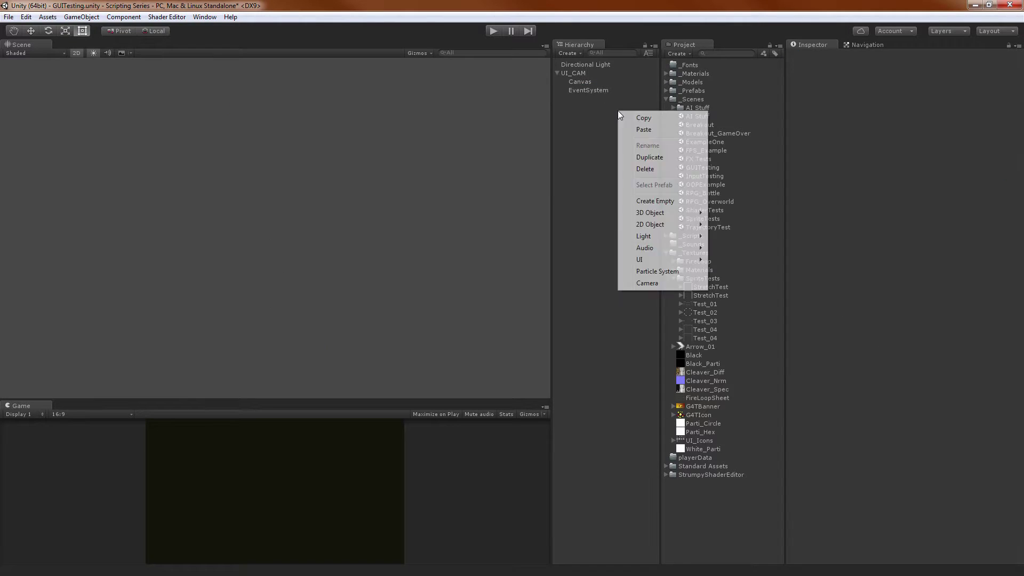
mouse_move(654, 259)
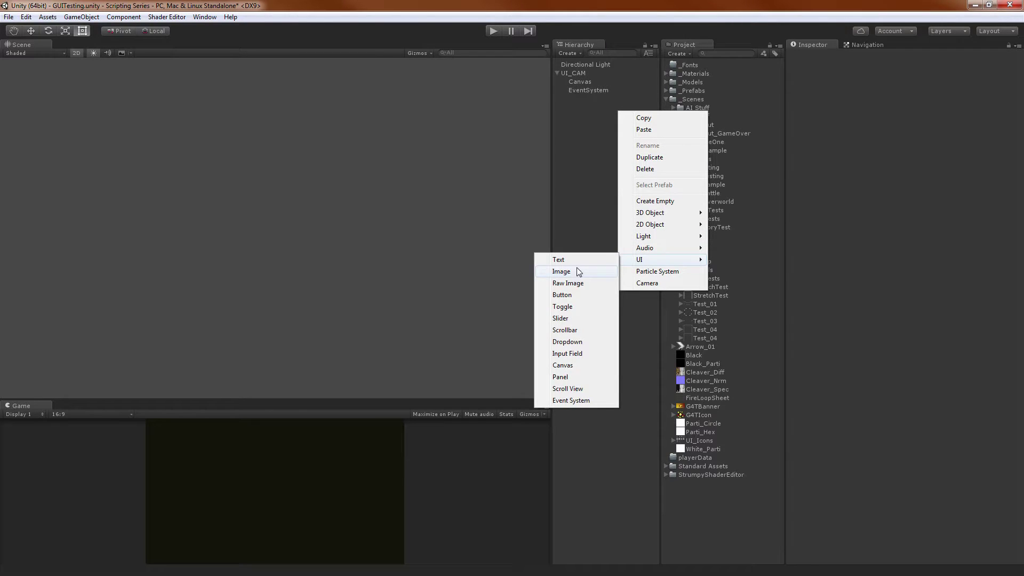
click(578, 270)
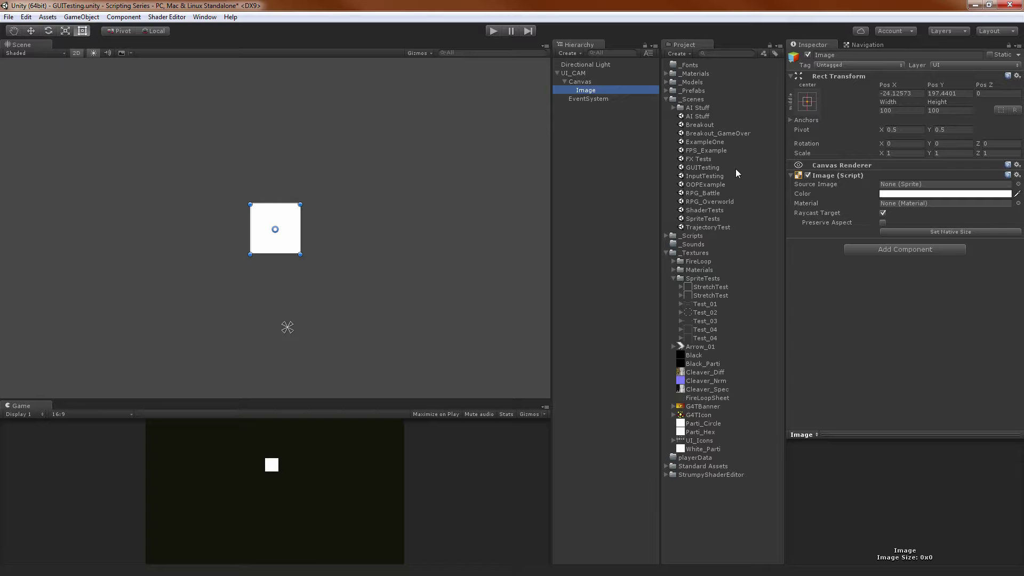
key(Delete)
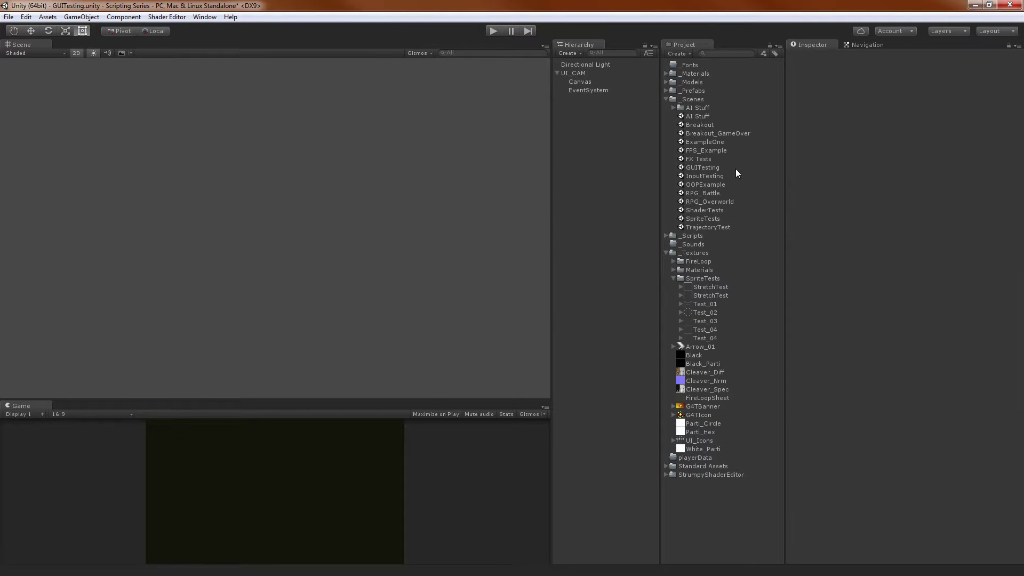
Add a UI Button to the Canvas and set its Source Image to the Test_02 sprite.
right_click(633, 142)
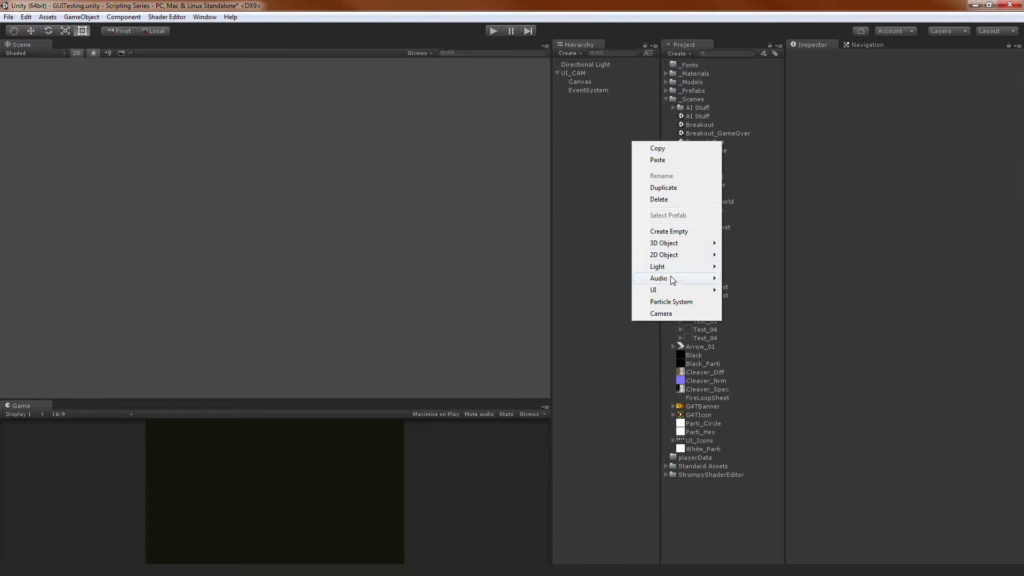
mouse_move(670, 289)
click(587, 325)
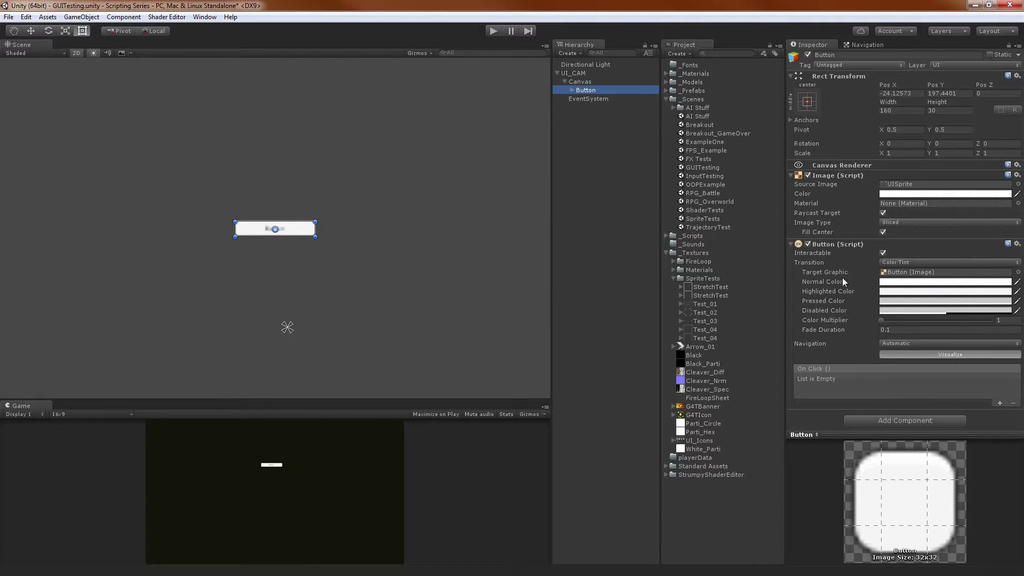
click(823, 273)
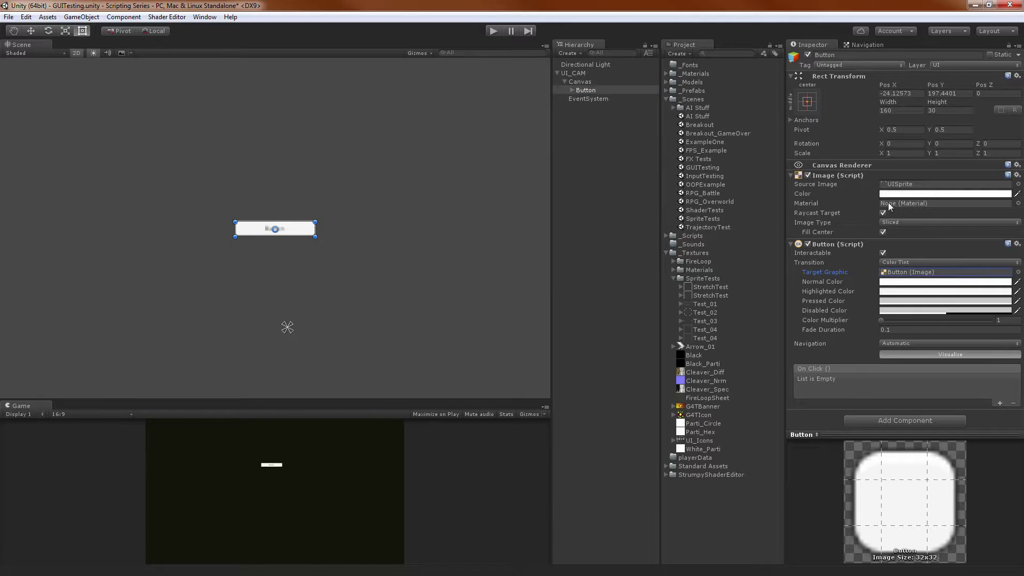
click(840, 175)
click(897, 184)
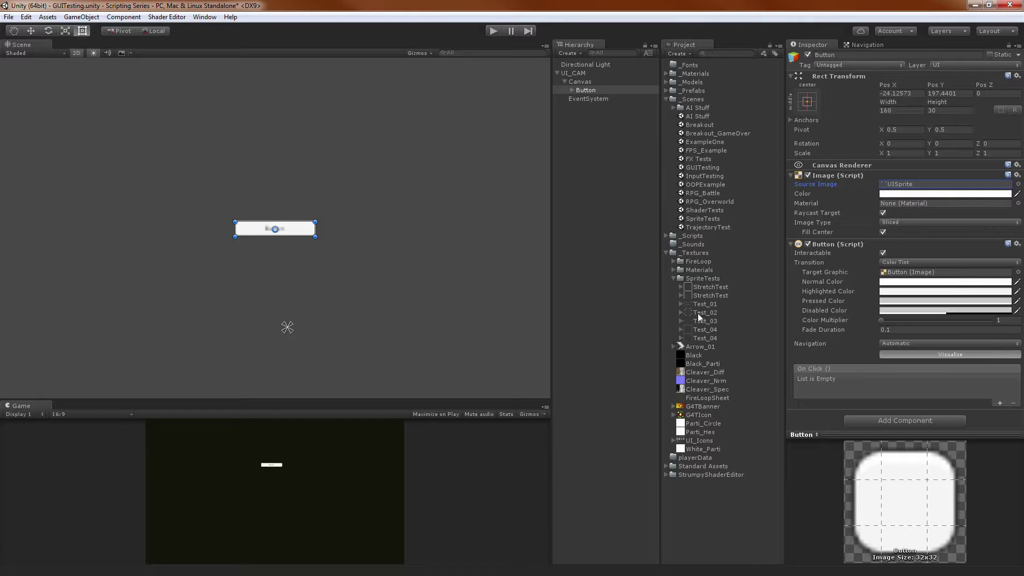
drag(691, 315, 887, 187)
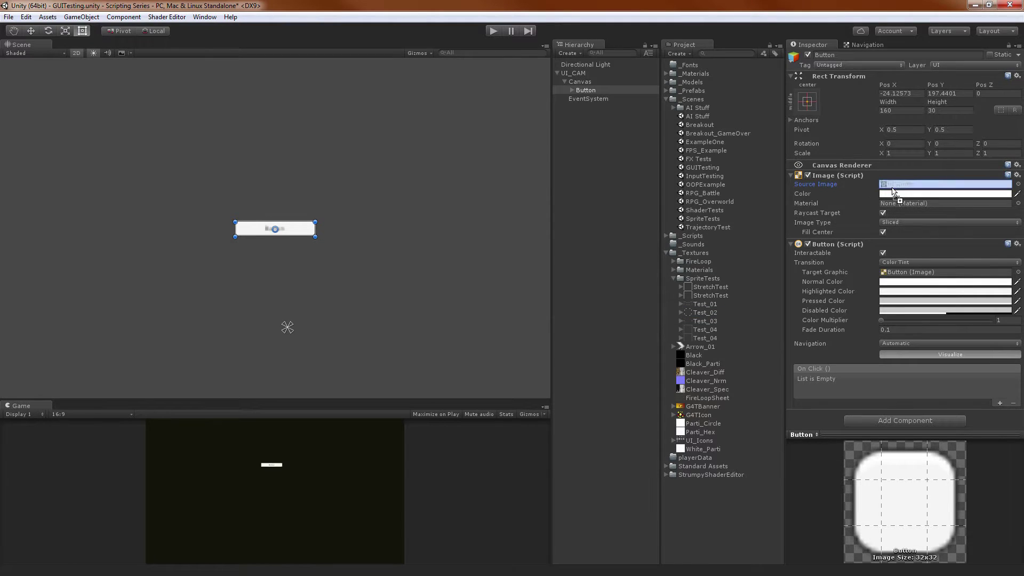
Set the button's width and height to 300 each.
click(900, 110)
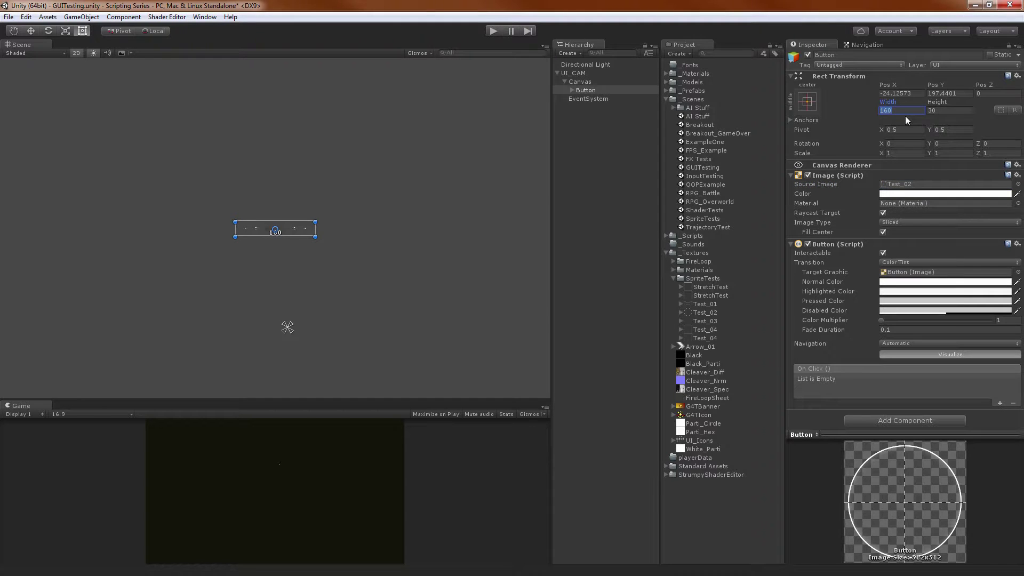
text(1)
text(300)
key(Tab)
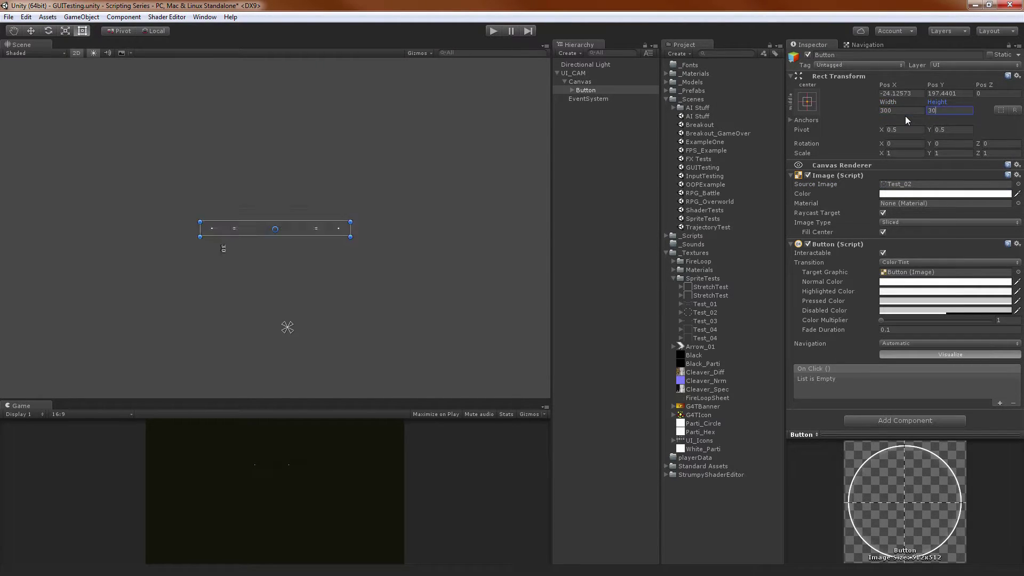
text(0)
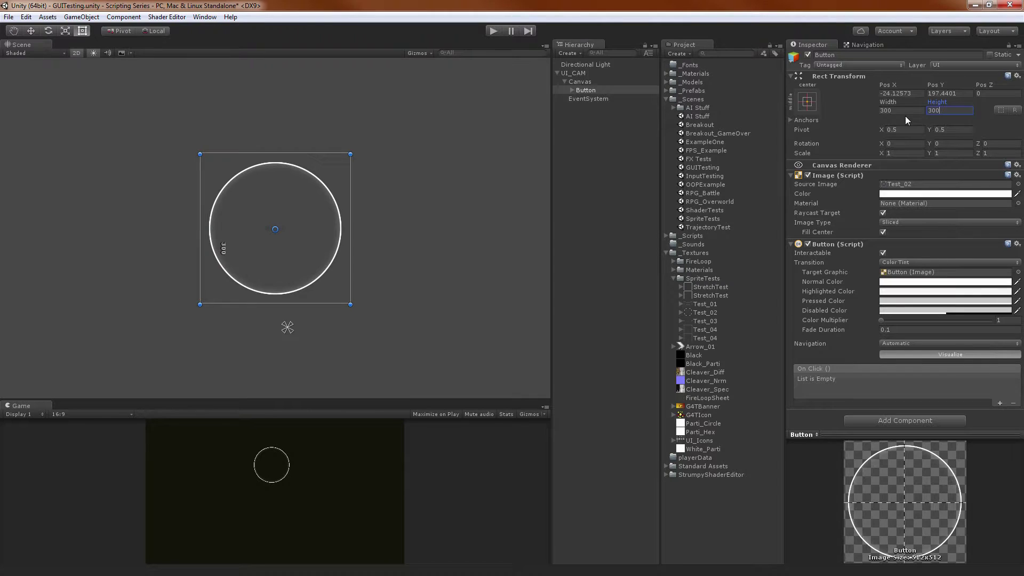
Make the button's child Text white with font size 68 and preview the button briefly in play mode.
click(571, 91)
click(590, 99)
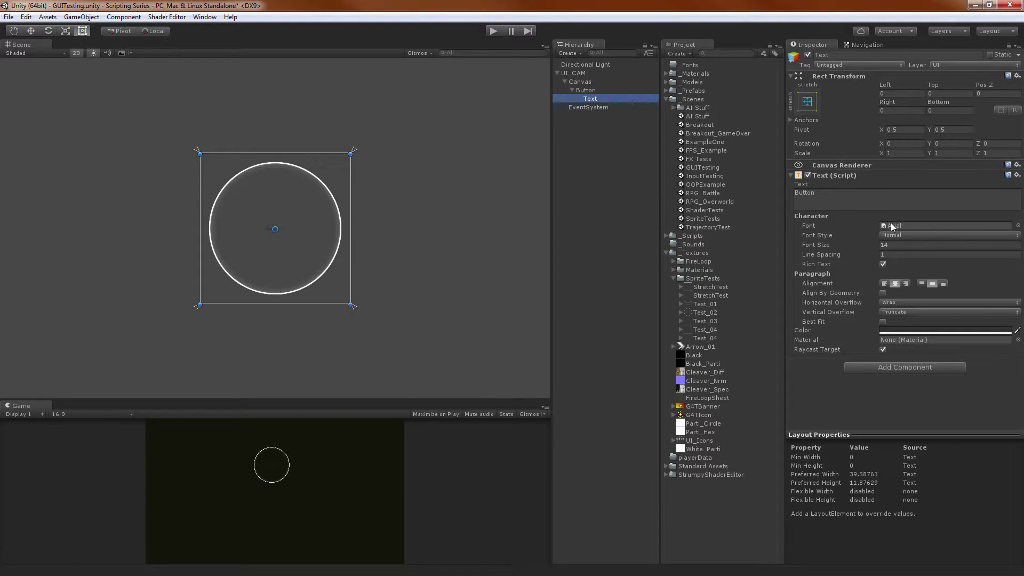
drag(573, 159, 553, 148)
click(659, 107)
mouse_move(862, 235)
mouse_down()
mouse_move(879, 238)
mouse_move(859, 238)
mouse_up()
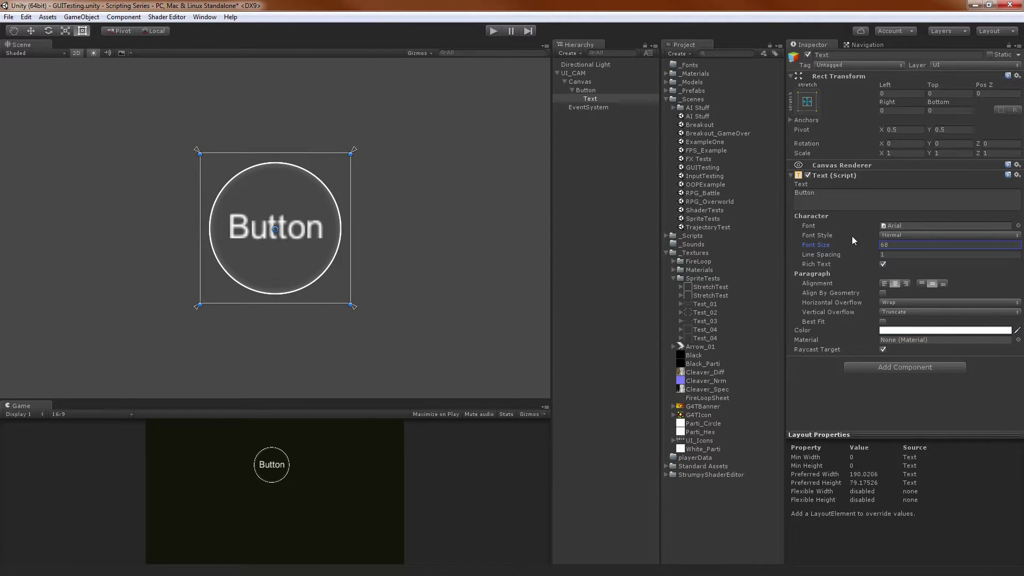
click(493, 30)
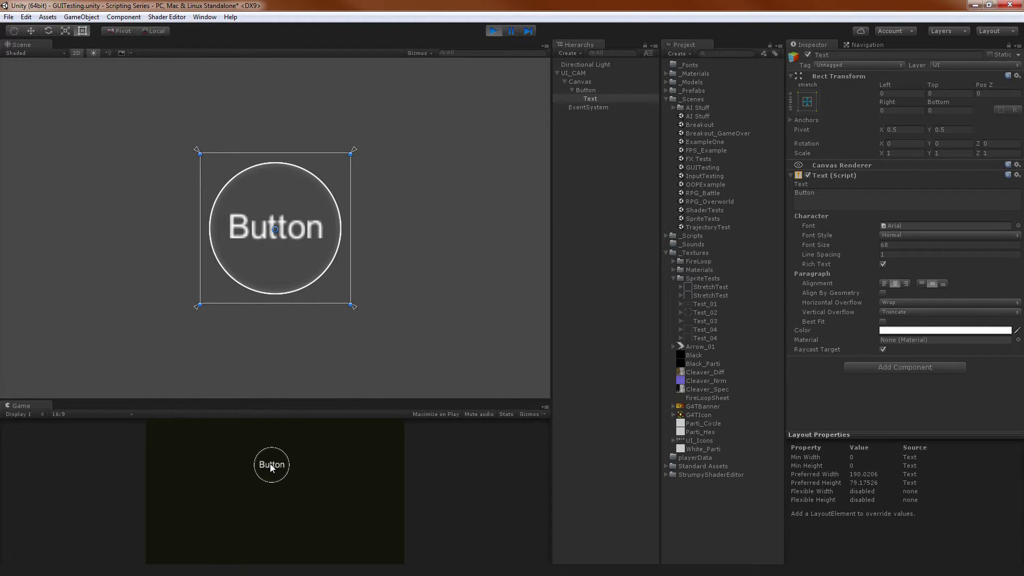
click(493, 31)
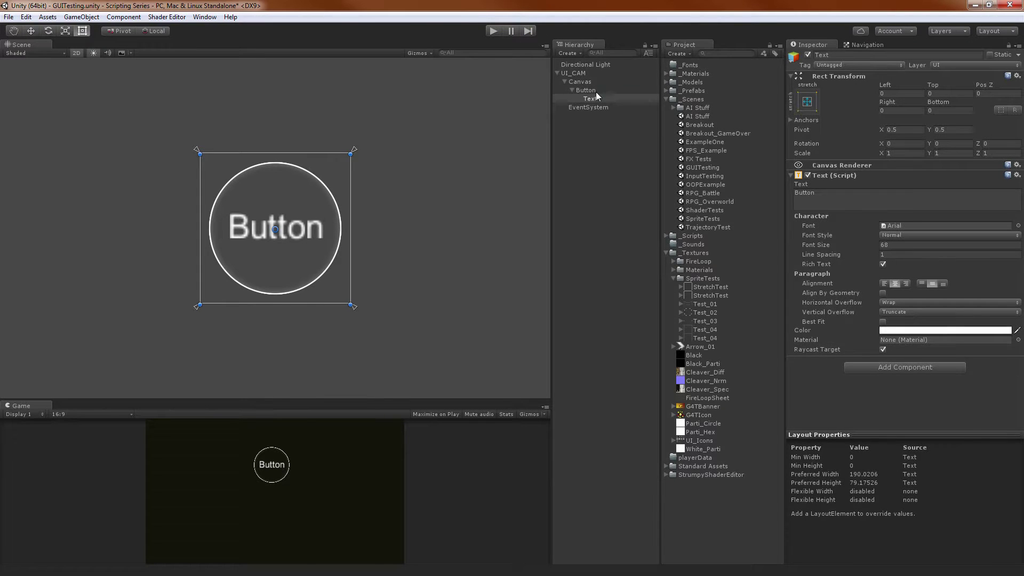
Set the button's Highlighted Color to pure red (FF0000).
click(587, 90)
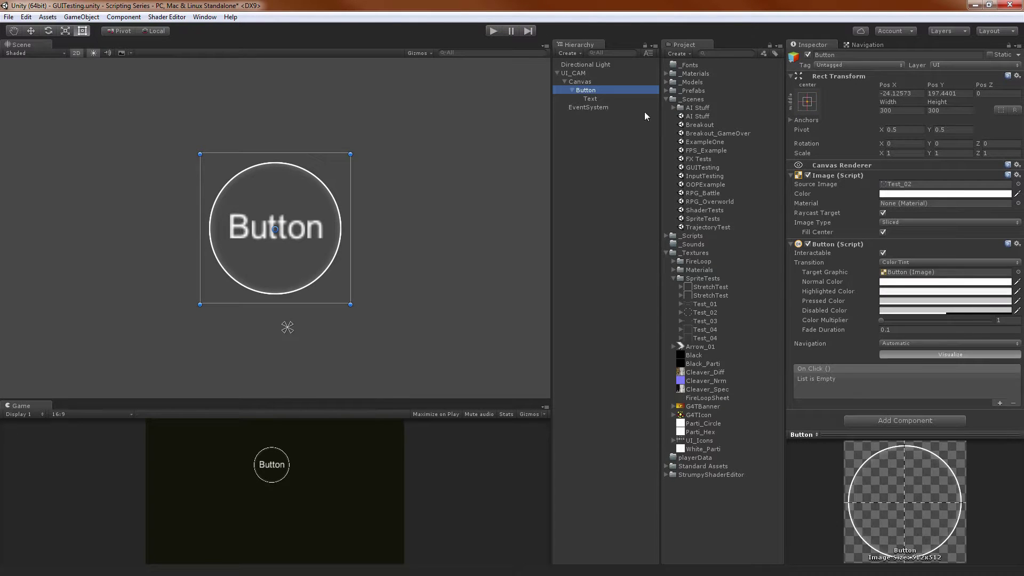
click(883, 294)
drag(595, 177, 659, 119)
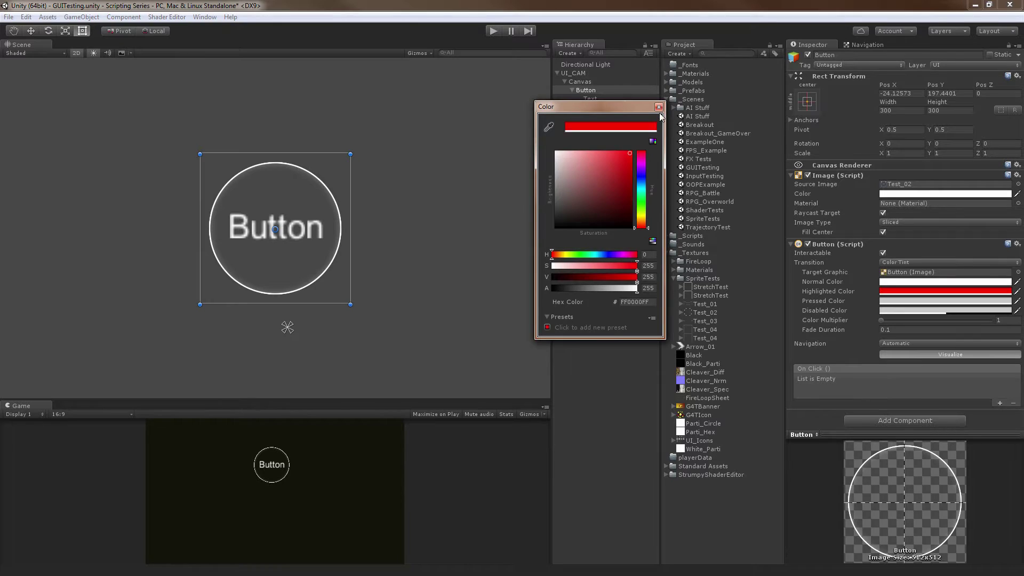
click(659, 108)
Set the button's Pressed Color to an opaque teal.
click(890, 310)
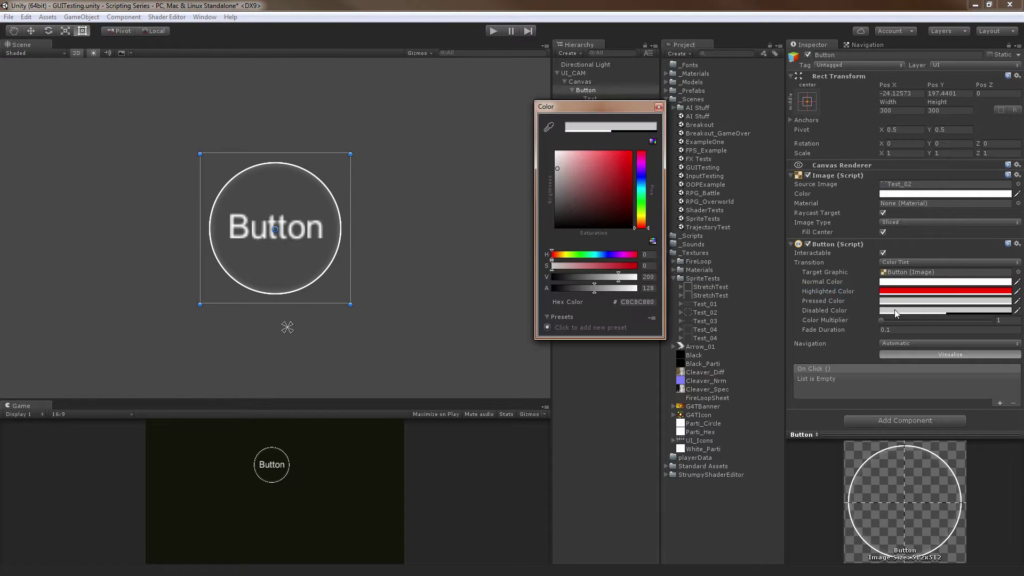
click(890, 301)
drag(641, 194, 630, 174)
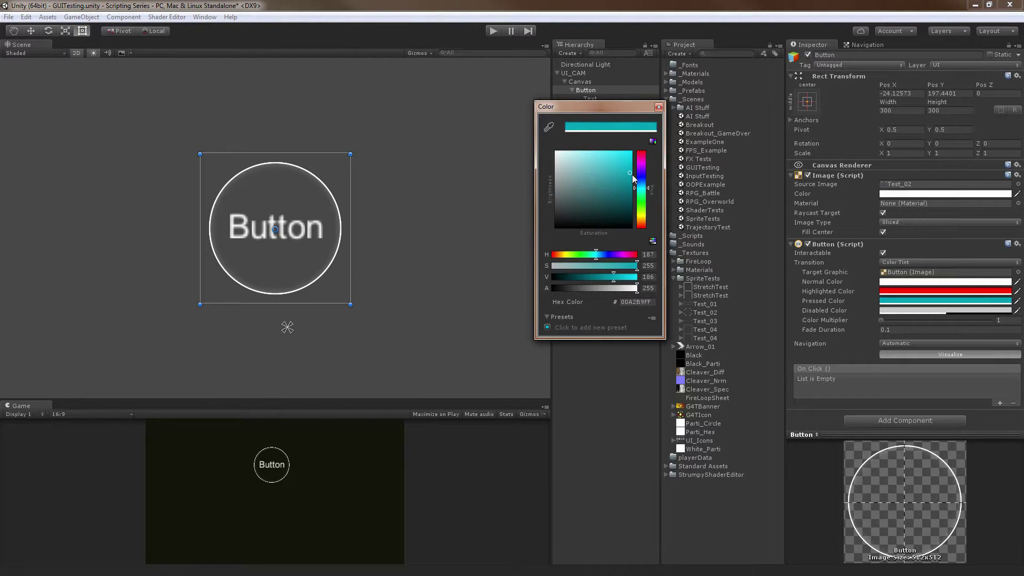
click(659, 107)
Test the button's highlighted and pressed tints in play mode and stop the game.
key(ctrl+p)
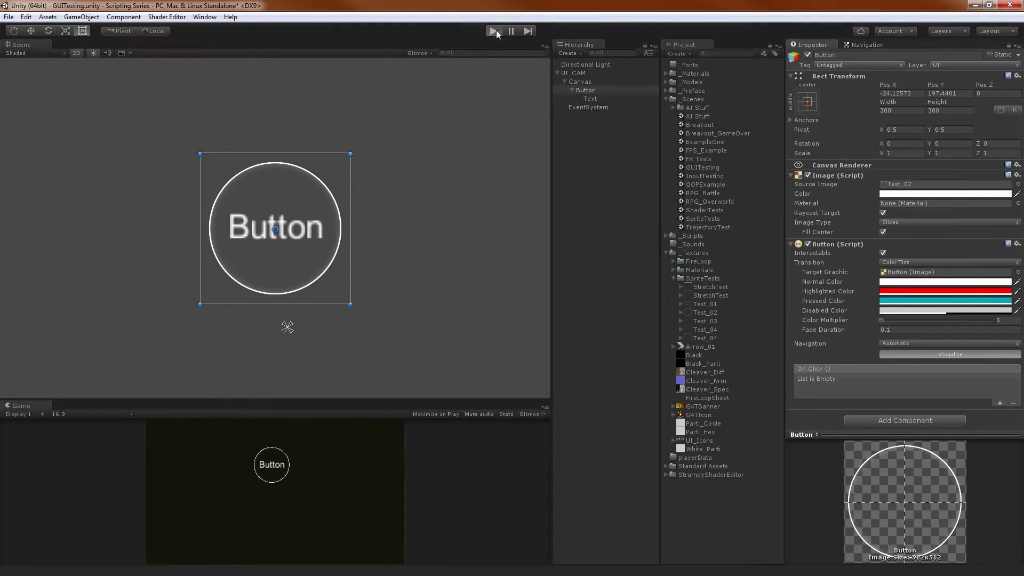
click(284, 472)
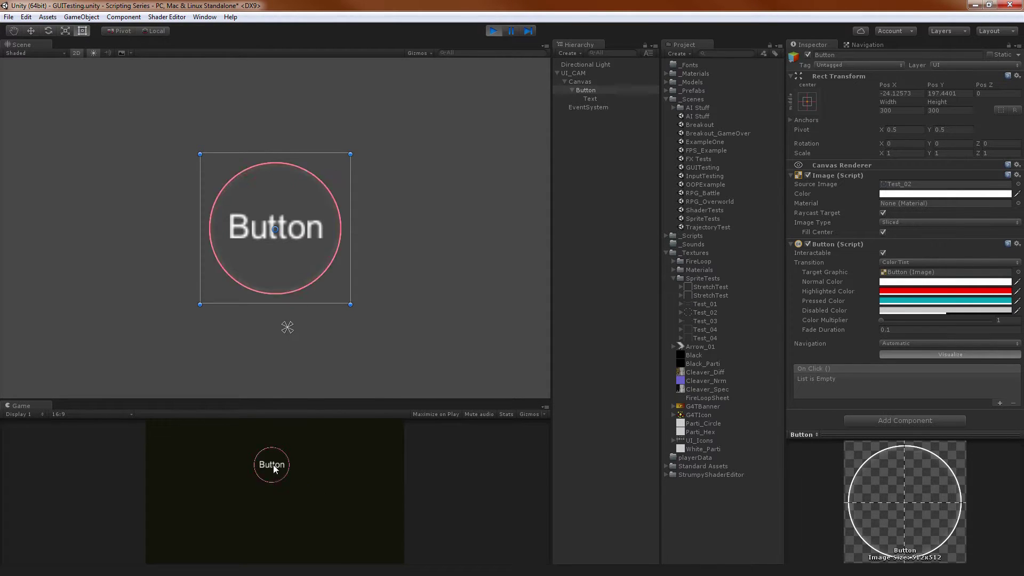
click(493, 31)
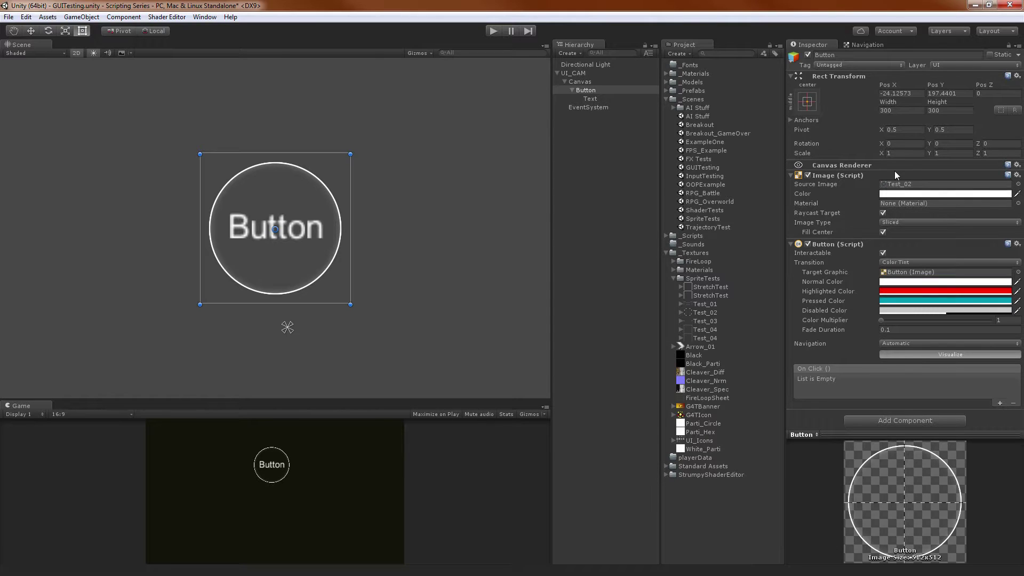
Replace the button on the Canvas with a UI Raw Image that uses the G4TIcon texture.
click(610, 91)
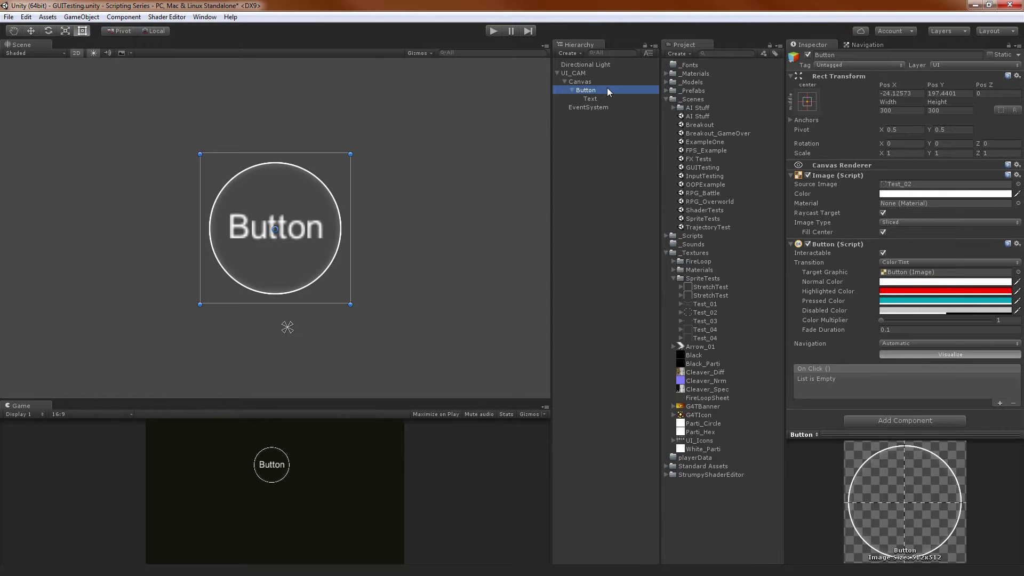
key(Delete)
right_click(596, 115)
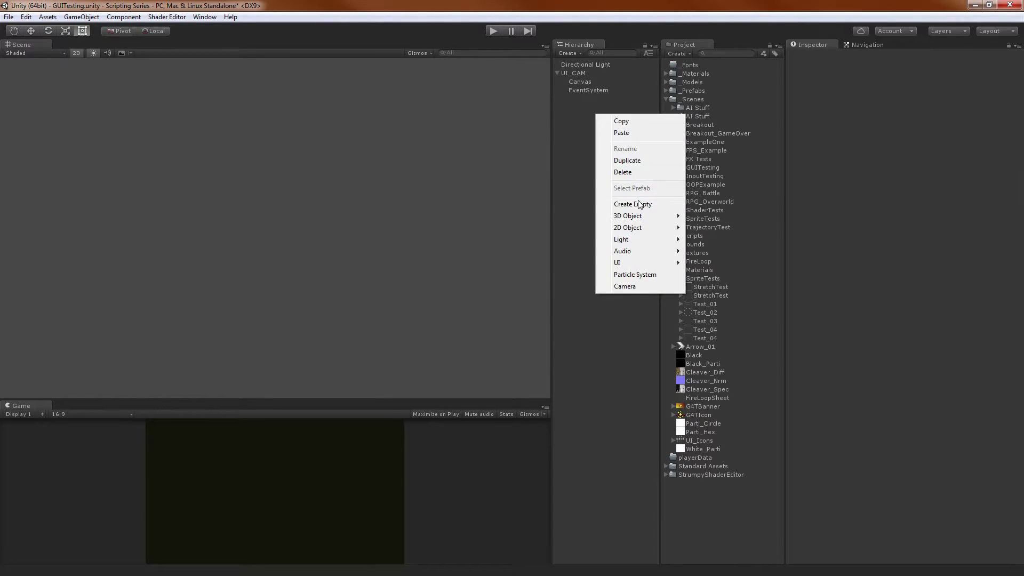
mouse_move(629, 263)
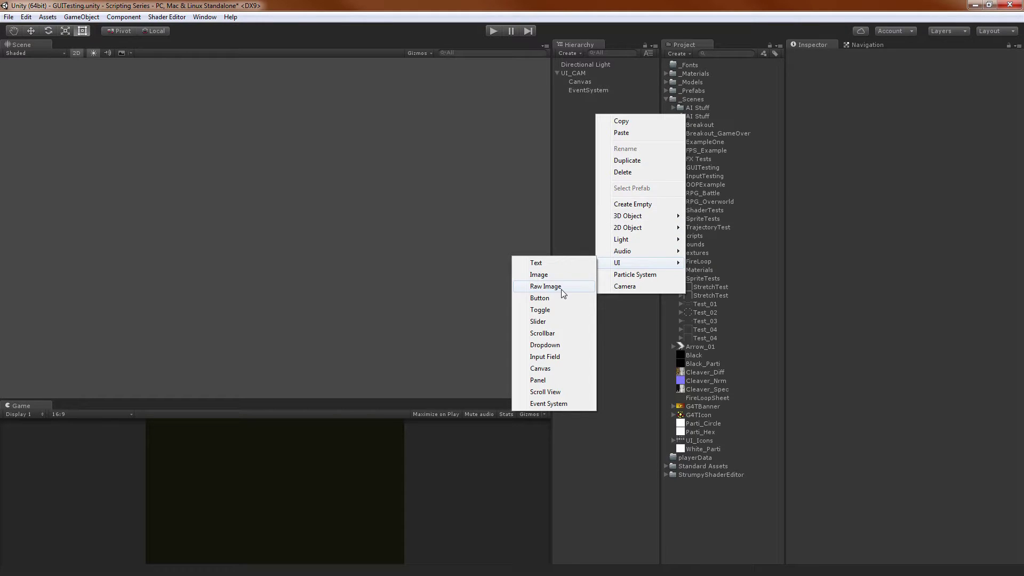
click(546, 286)
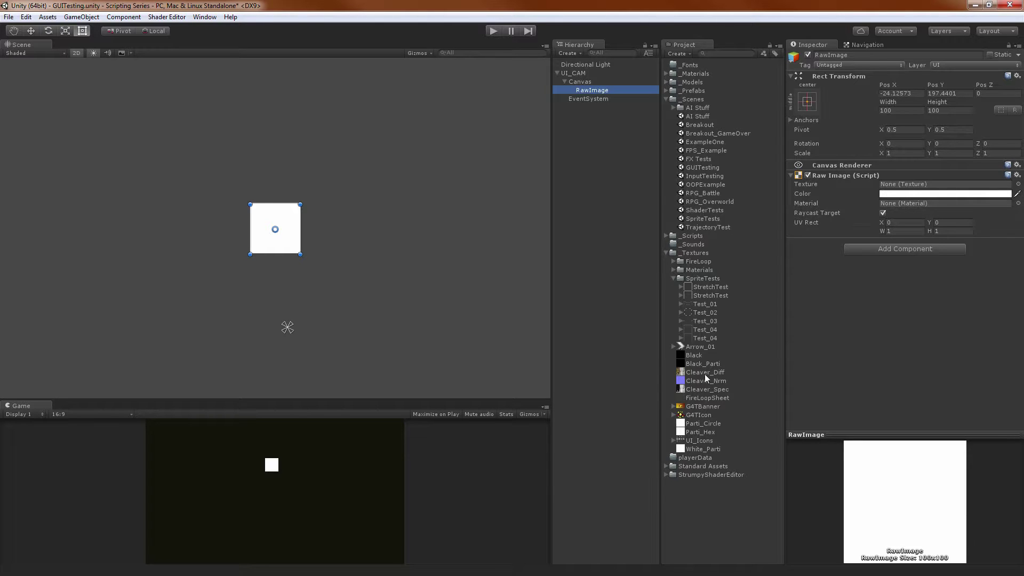
drag(699, 415, 909, 188)
Try enlarging the Raw Image freehand to about 318 by 267, undo that, and set its width to 300.
scroll(295, 219, up, 1)
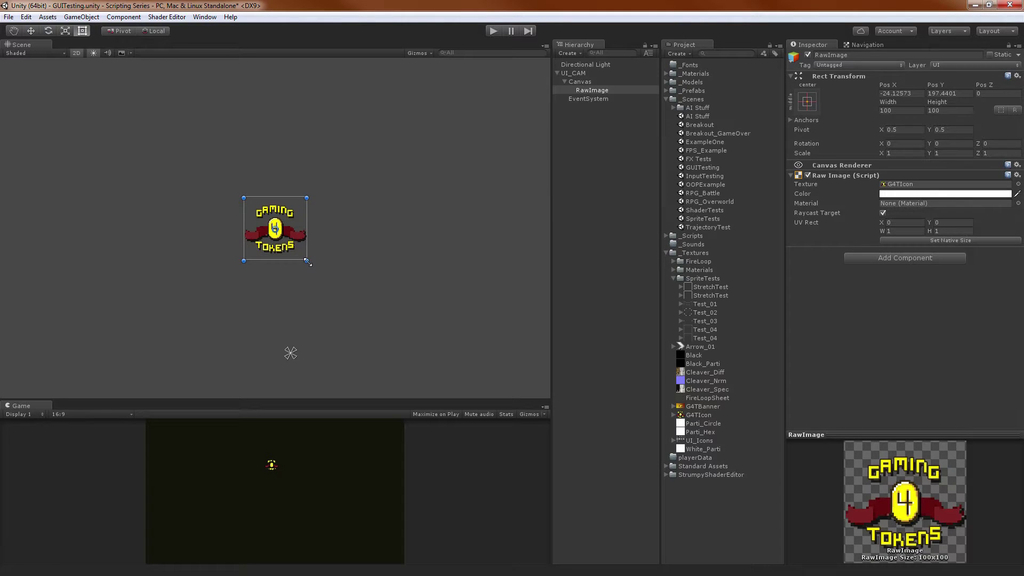
drag(308, 262, 443, 366)
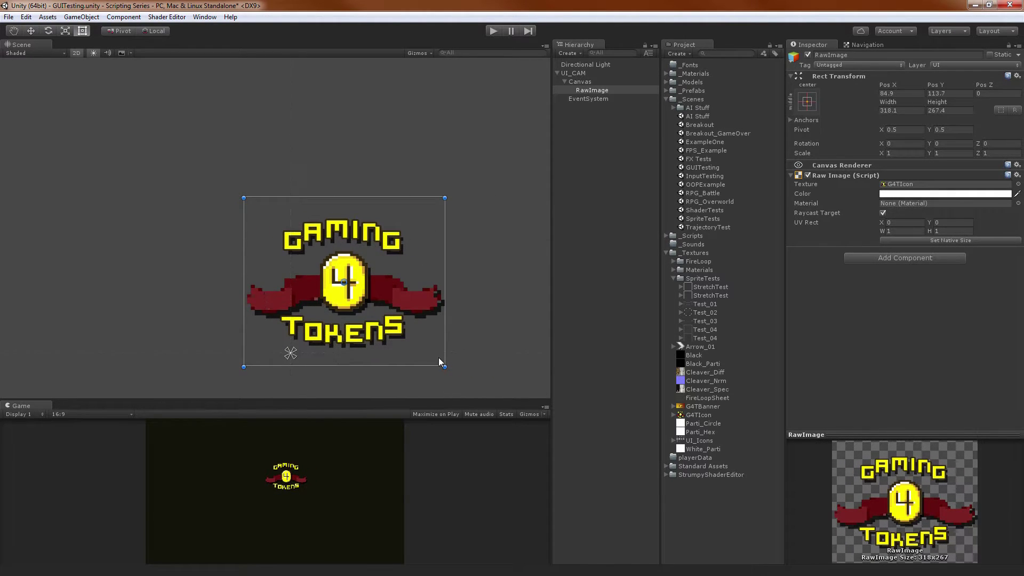
key(ctrl+z)
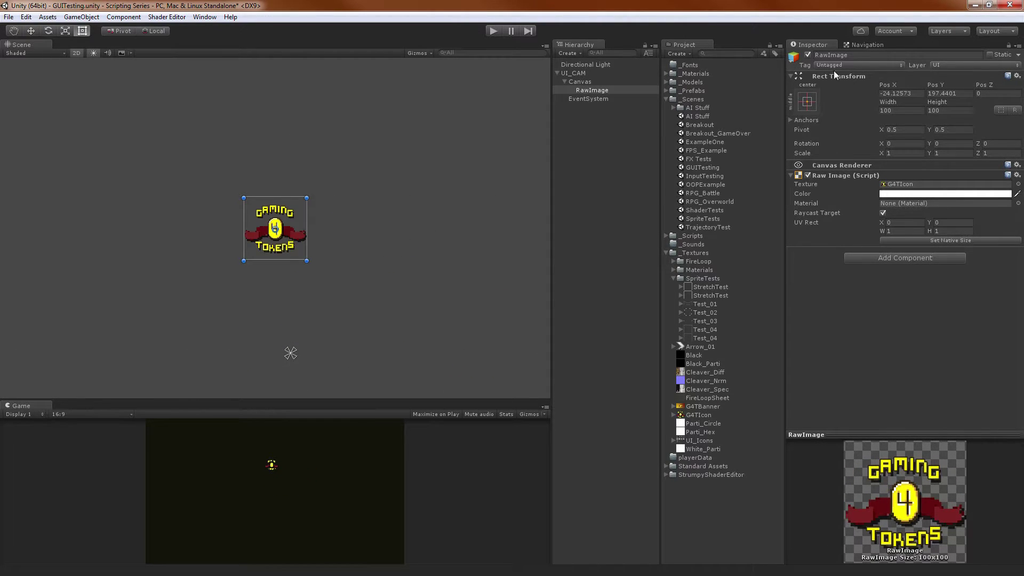
click(902, 110)
text(300)
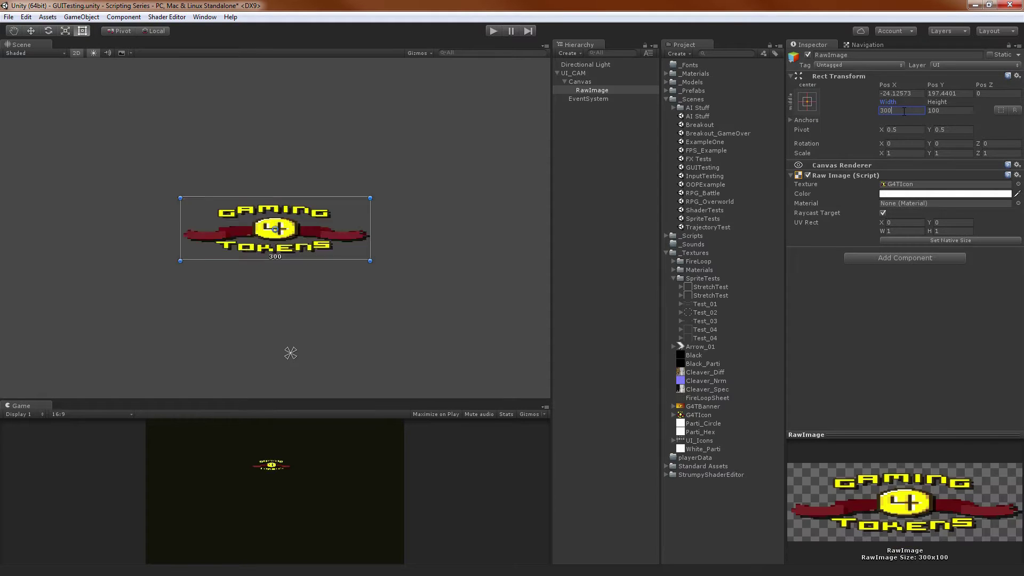
Set the Raw Image's height to 300.
key(Tab)
text(33)
key(BackSpace)
text(00)
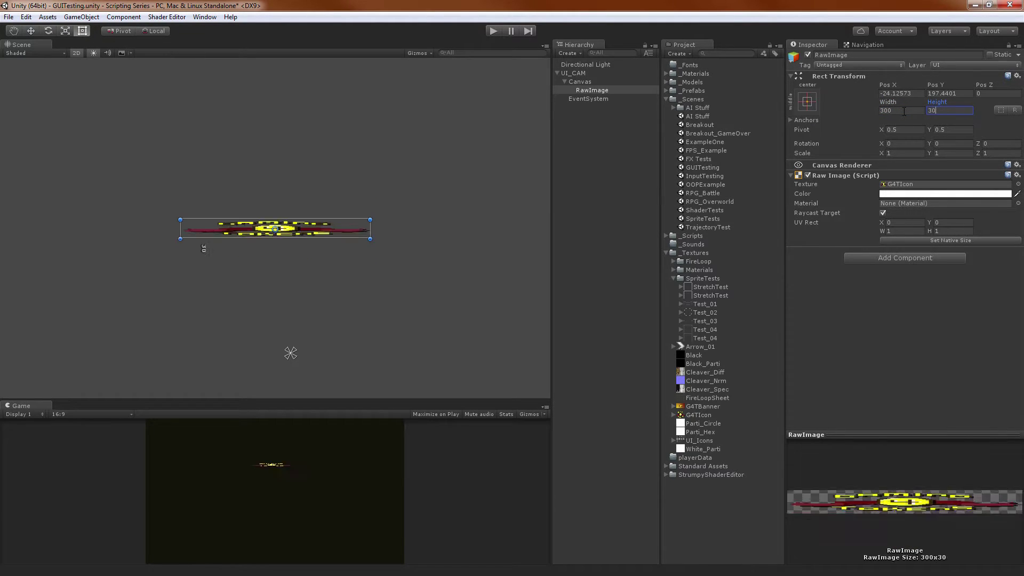
Move the Raw Image into the Canvas's upper-left corner, at about X -810, Y 390.
drag(283, 219, 206, 214)
scroll(221, 222, down, 6)
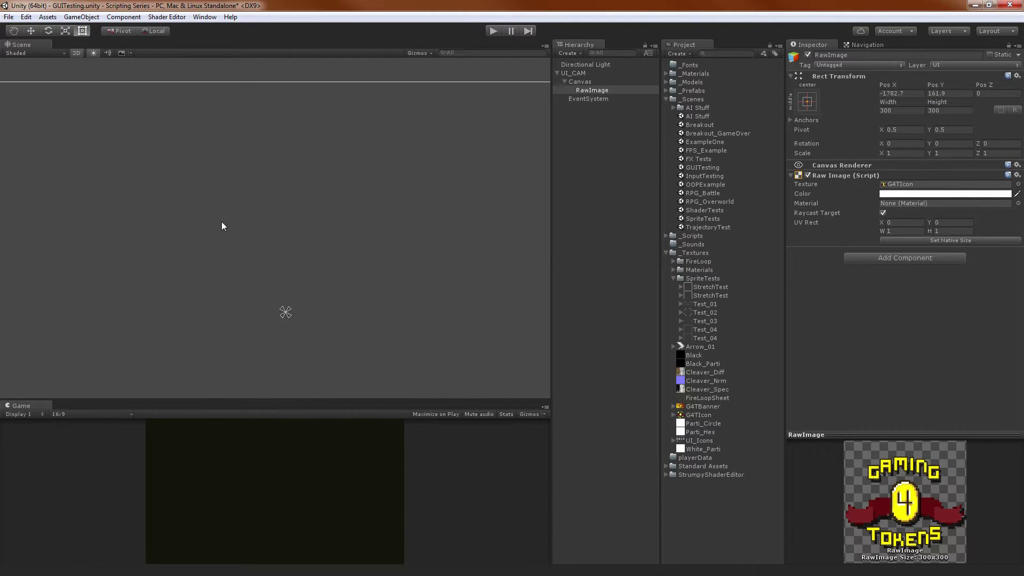
drag(74, 232, 194, 204)
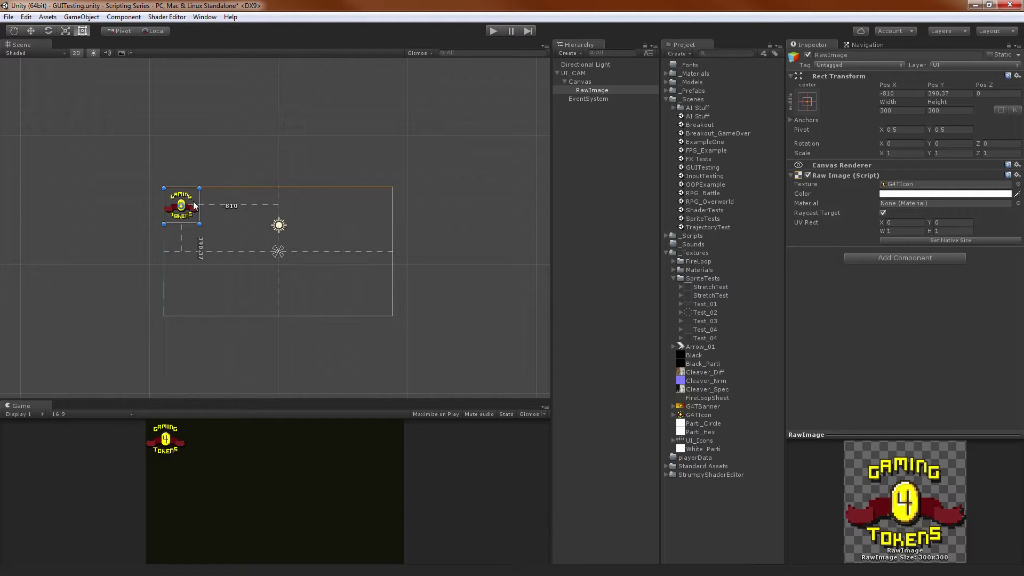
Shift the Raw Image slightly inward from the Canvas's left edge, to about X -789.5.
scroll(216, 215, up, 5)
click(220, 204)
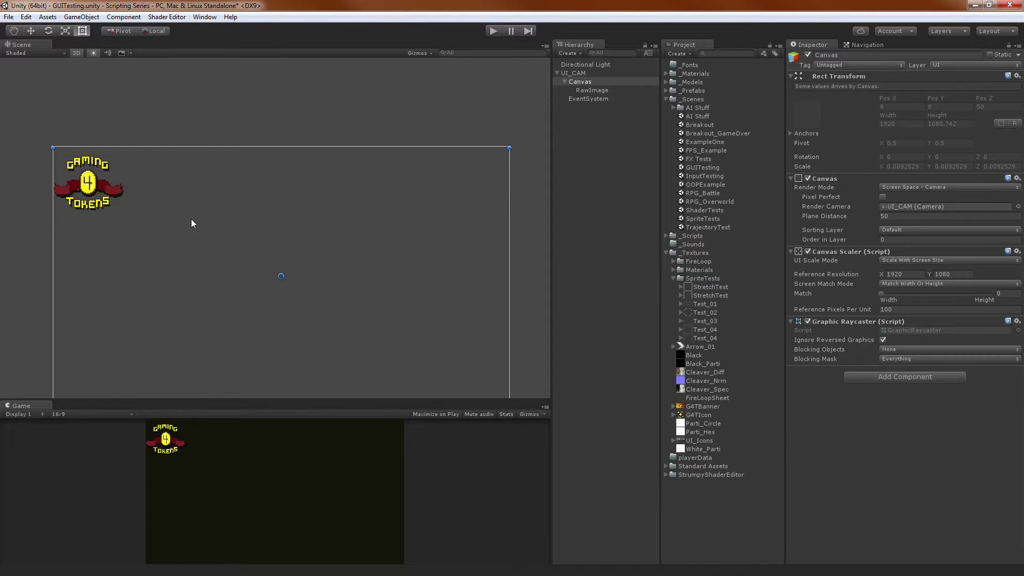
scroll(176, 174, up, 10)
middle_drag(128, 157, 539, 183)
middle_drag(385, 171, 265, 201)
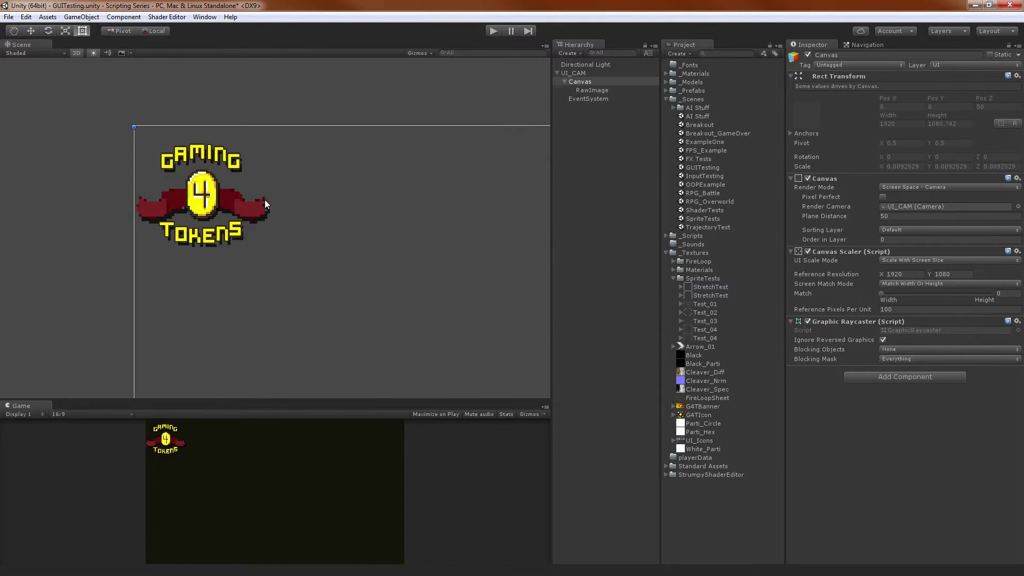
scroll(261, 200, up, 5)
click(188, 192)
drag(217, 165, 230, 166)
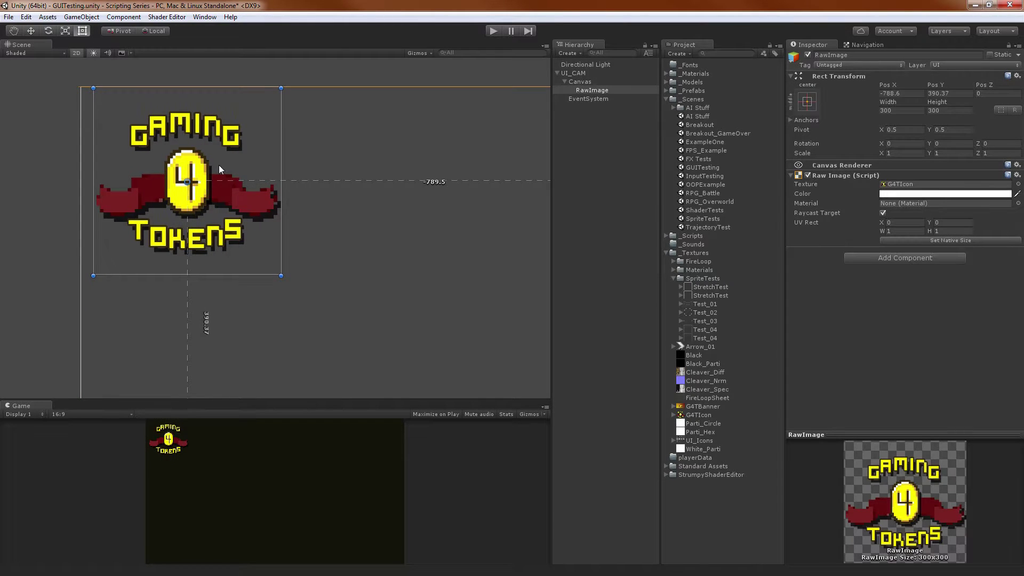
Assign Parti_Circle as the Raw Image's texture, replace it with Parti_Hex, and check the Parti_Hex import settings.
click(357, 195)
middle_drag(357, 195, 181, 196)
scroll(248, 192, down, 6)
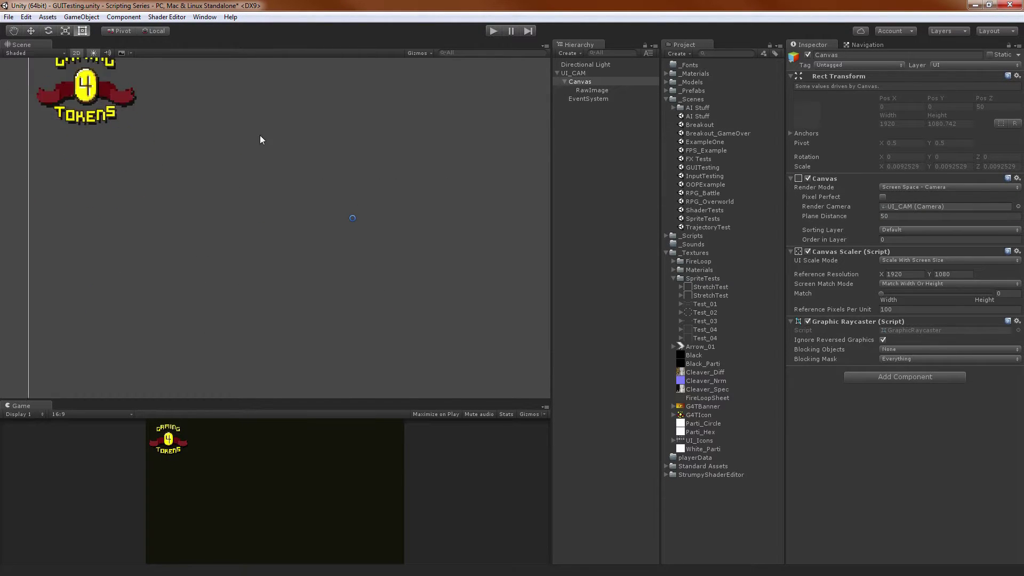
middle_drag(347, 157, 277, 166)
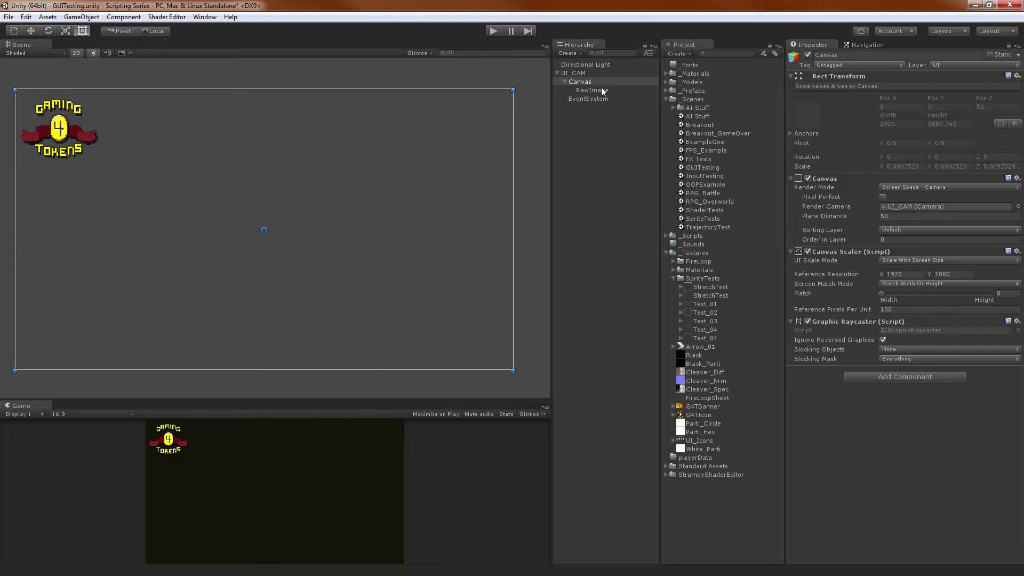
click(589, 89)
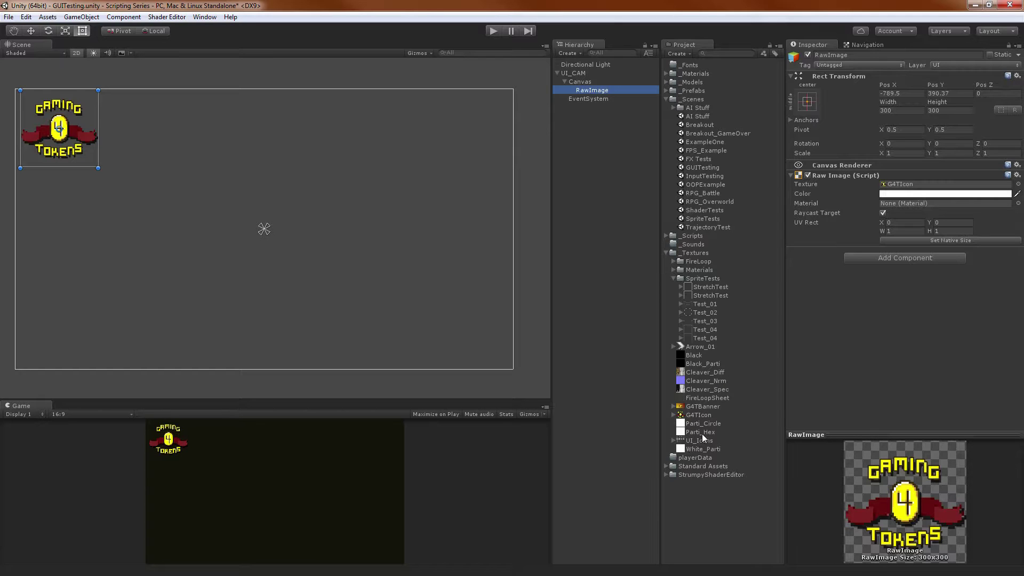
drag(705, 426, 899, 185)
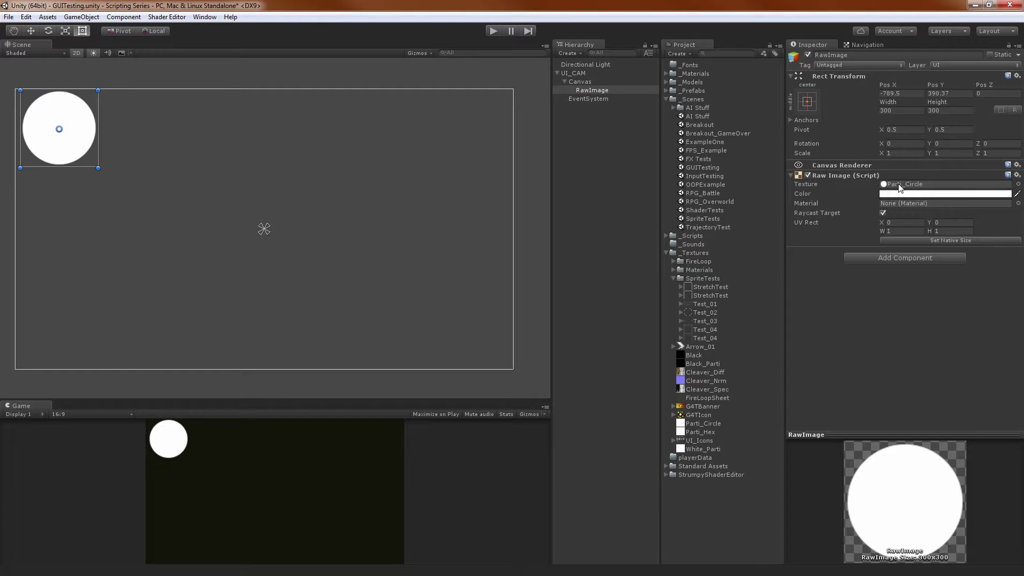
drag(705, 433, 913, 187)
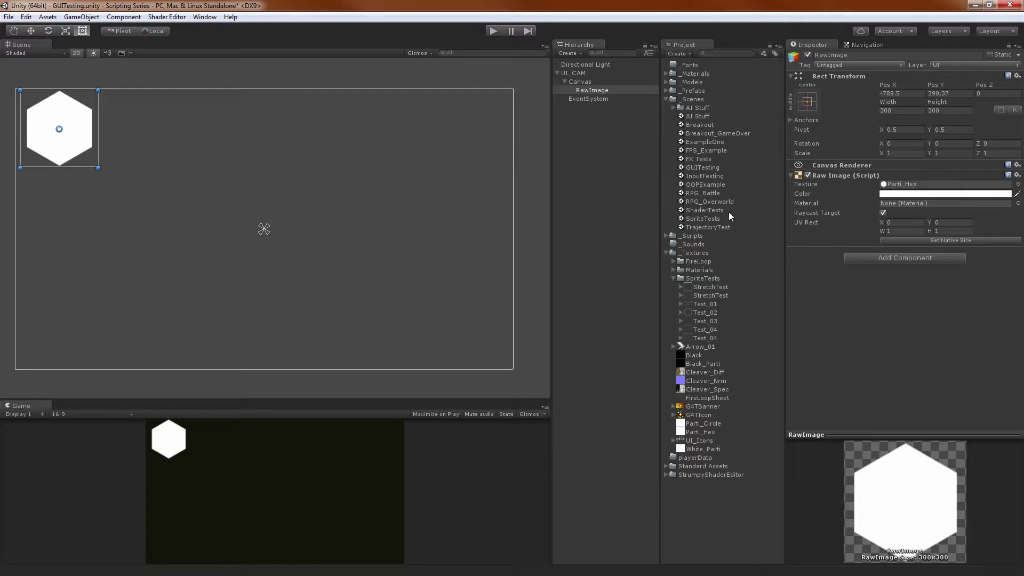
click(697, 432)
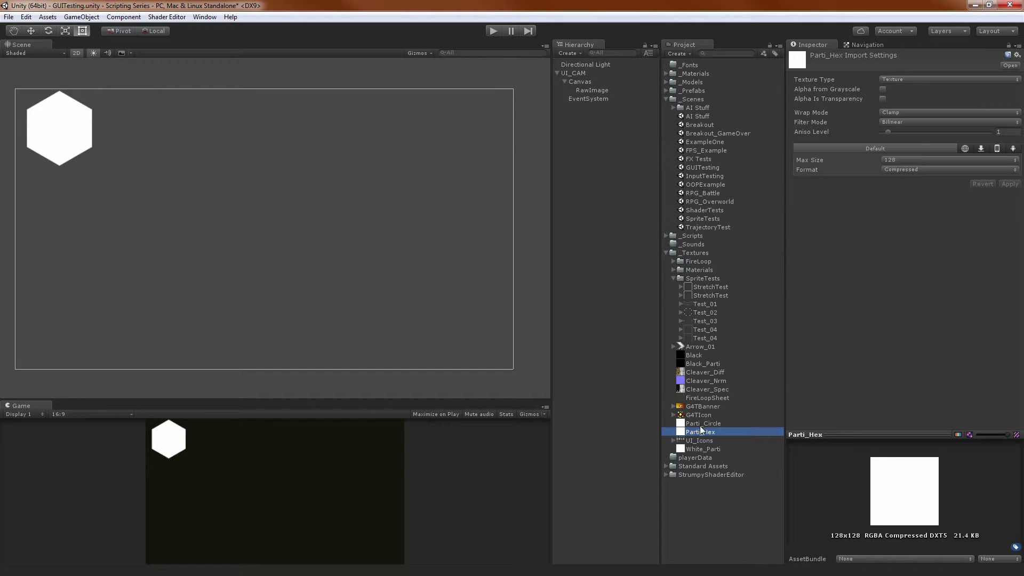
click(590, 91)
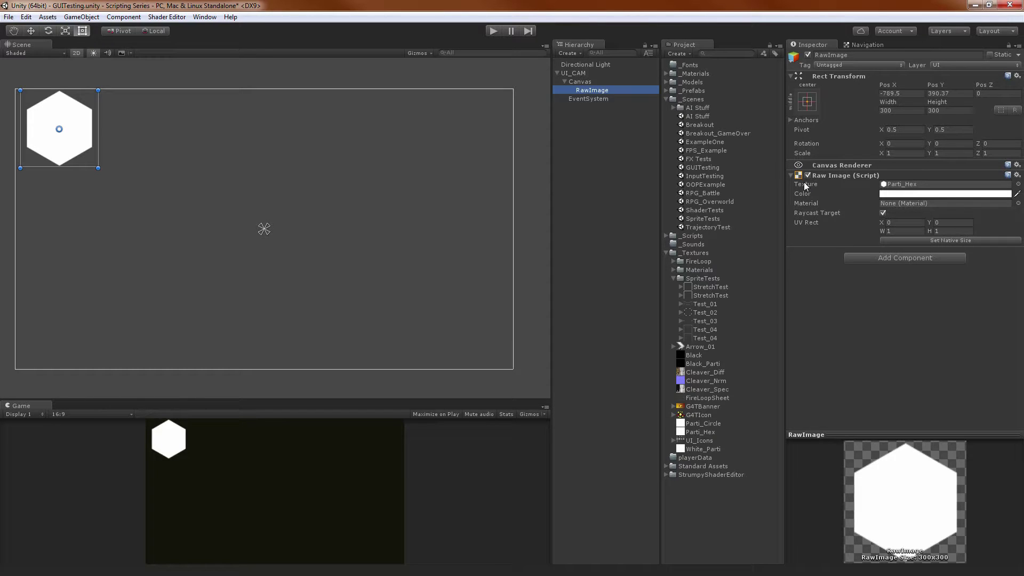
Add a UI Image directly under the Canvas and move it away from the Raw Image, to about X -134, Y 219.
right_click(607, 190)
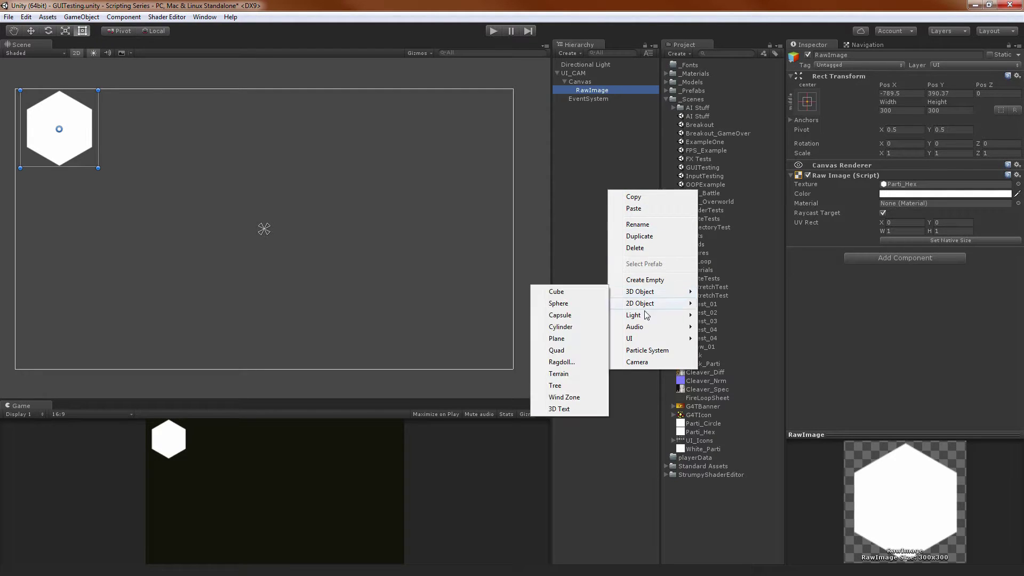
mouse_move(640, 339)
click(576, 348)
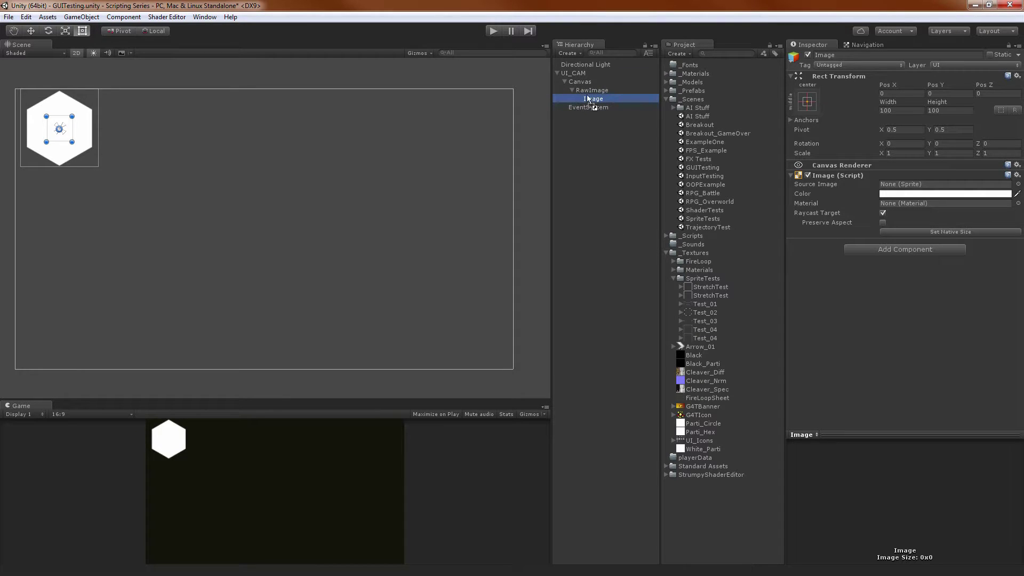
drag(589, 99, 588, 83)
click(82, 145)
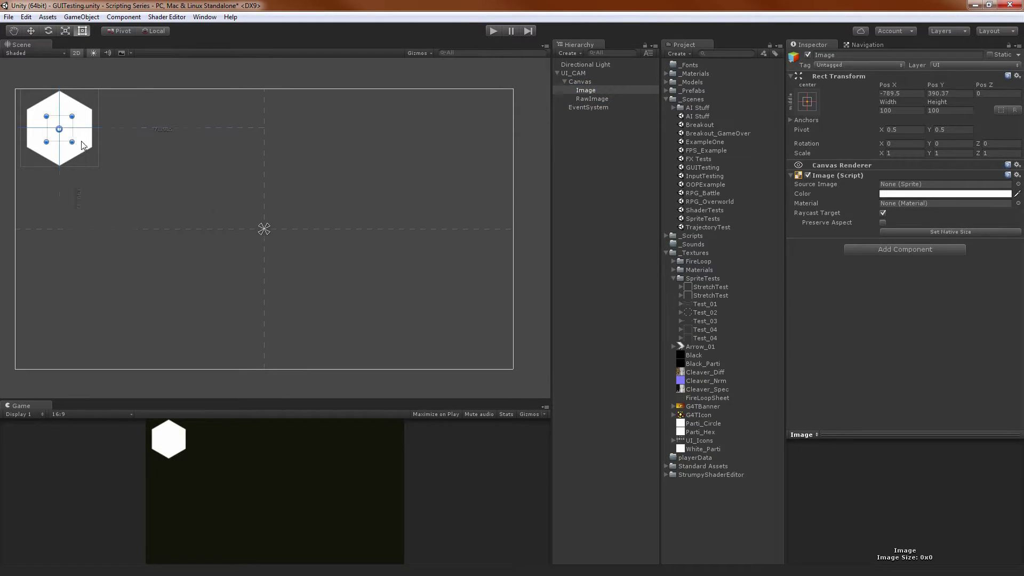
drag(83, 144, 253, 188)
Try to assign the Parti_Circle texture as the Image's source image, and delete the Image from the Canvas.
click(703, 424)
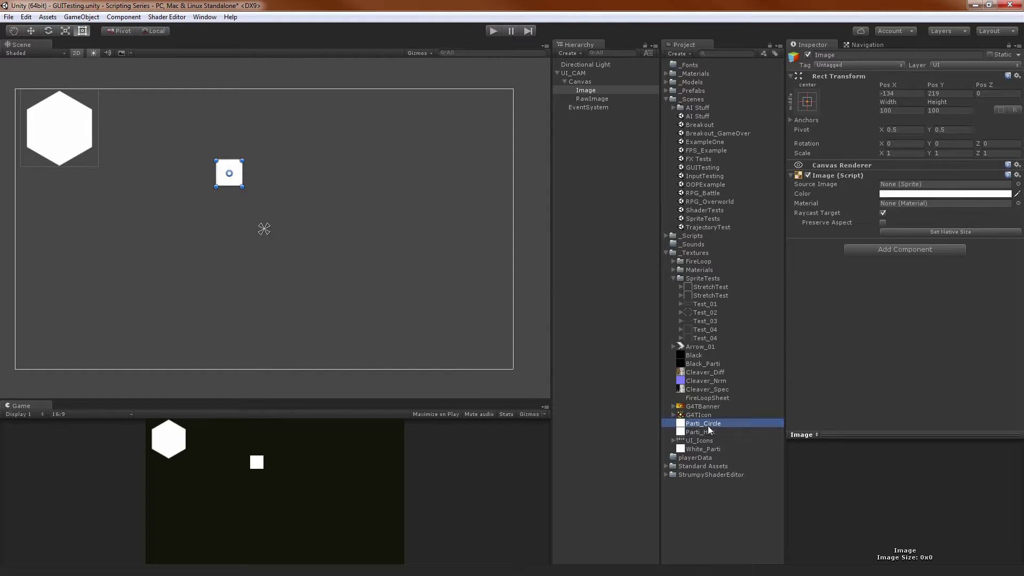
drag(708, 430, 908, 189)
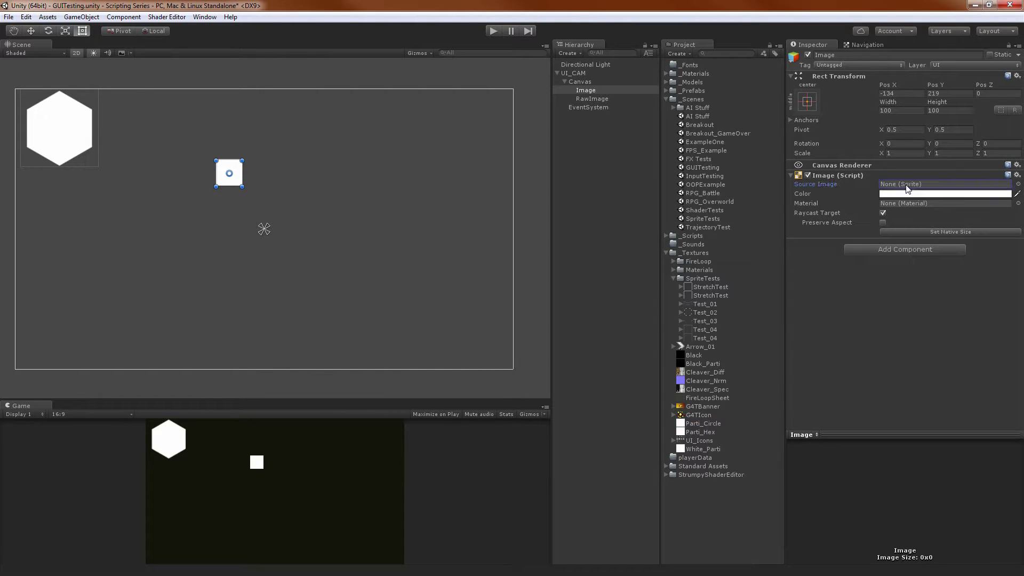
click(587, 91)
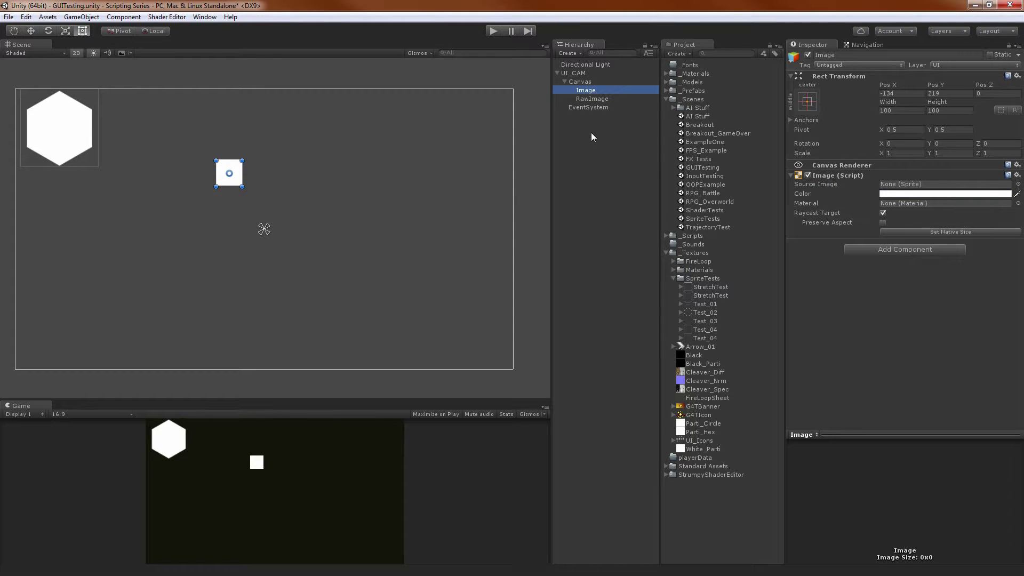
key(Delete)
click(591, 92)
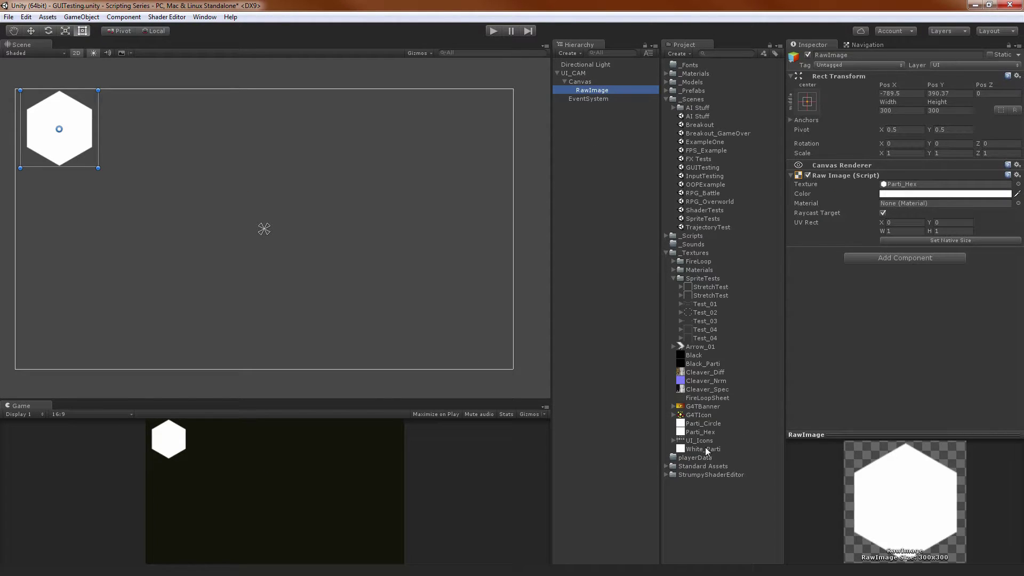
Replace the raw image's texture with Cleaver_Diff.
drag(704, 372, 917, 185)
click(143, 199)
scroll(104, 133, up, 6)
middle_drag(129, 147, 202, 177)
scroll(324, 242, down, 3)
scroll(320, 243, down, 3)
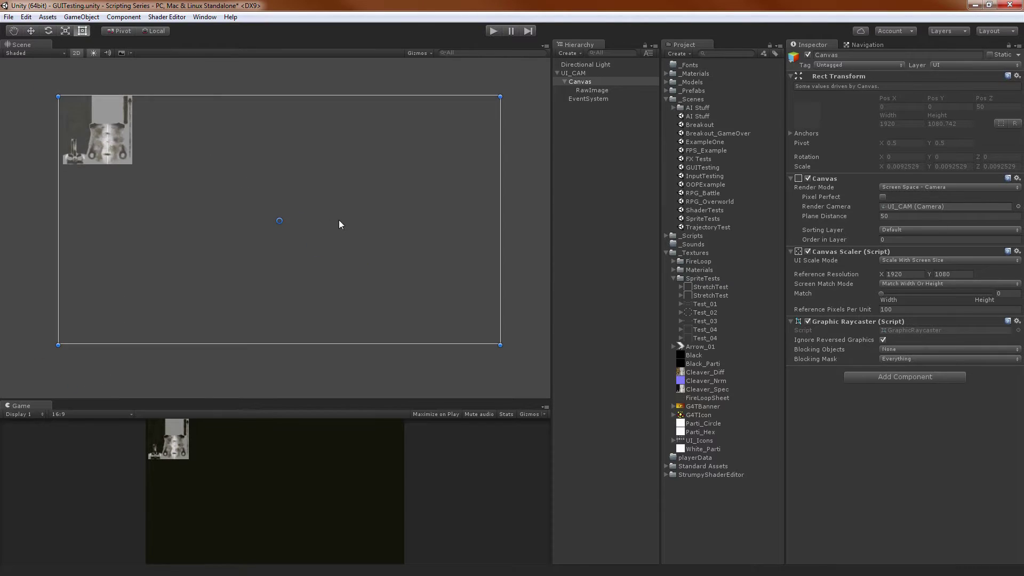
Delete the raw image from the canvas and add a UI Toggle in its place.
click(589, 89)
key(Delete)
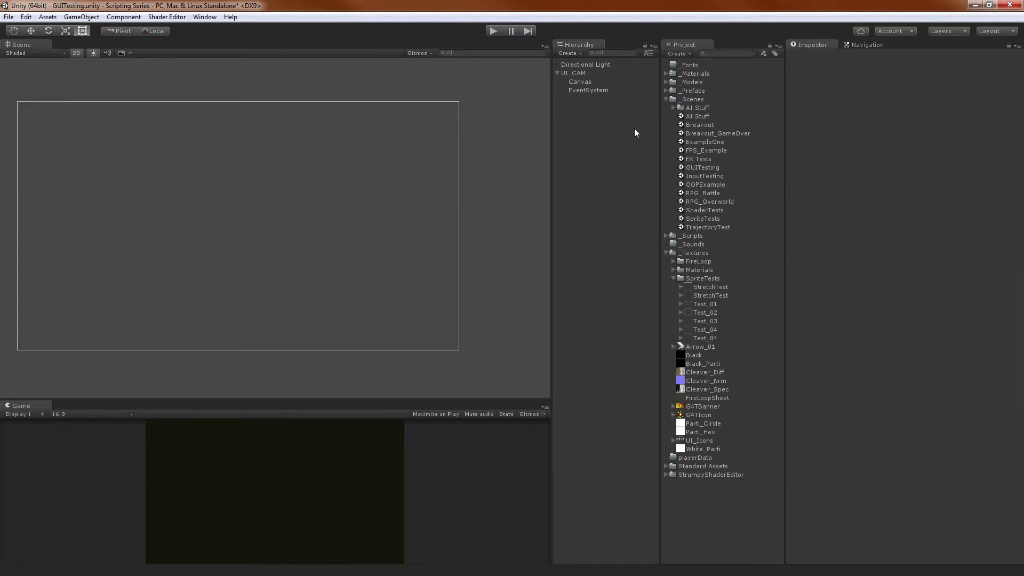
right_click(634, 128)
mouse_move(671, 273)
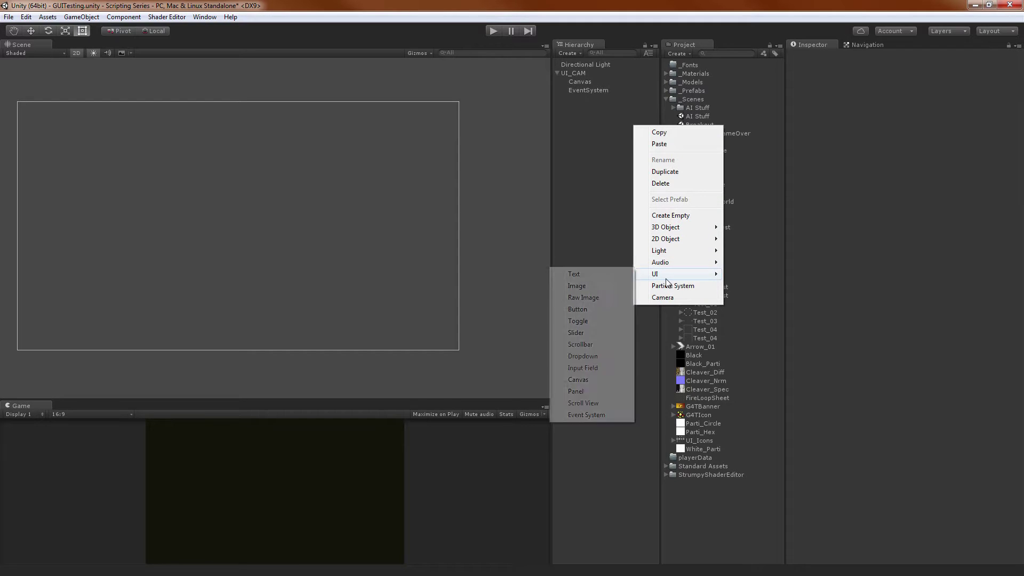
click(587, 322)
key(f)
scroll(261, 239, up, 5)
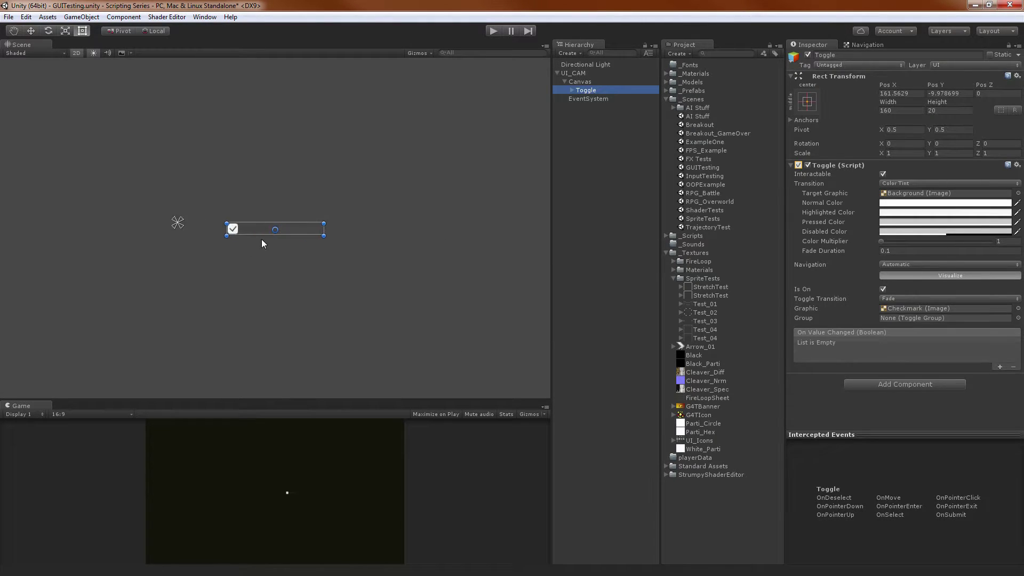
scroll(229, 218, down, 1)
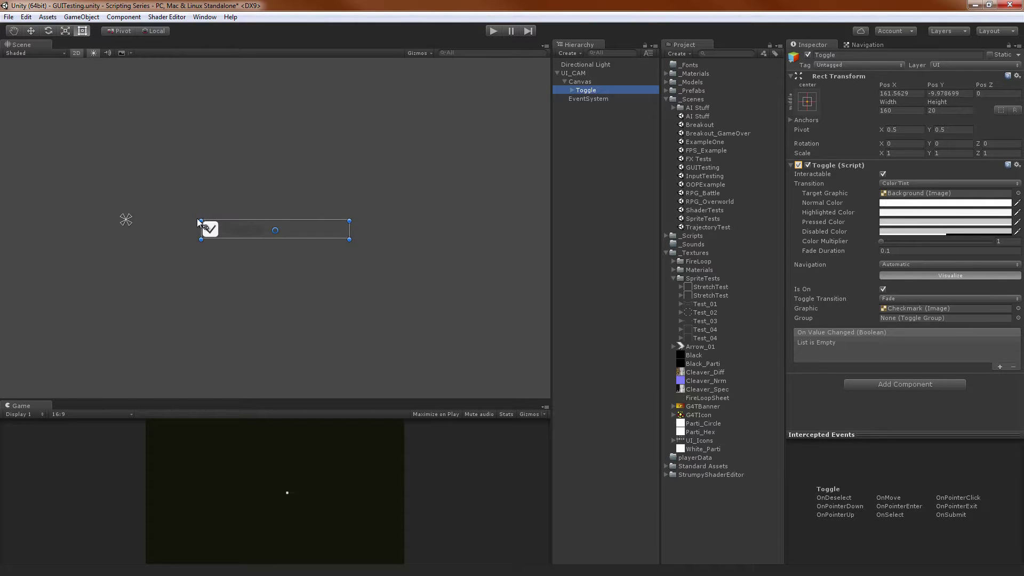
Resize the Toggle to a width of 266.9 and a height of 54.8.
drag(889, 105, 473, 130)
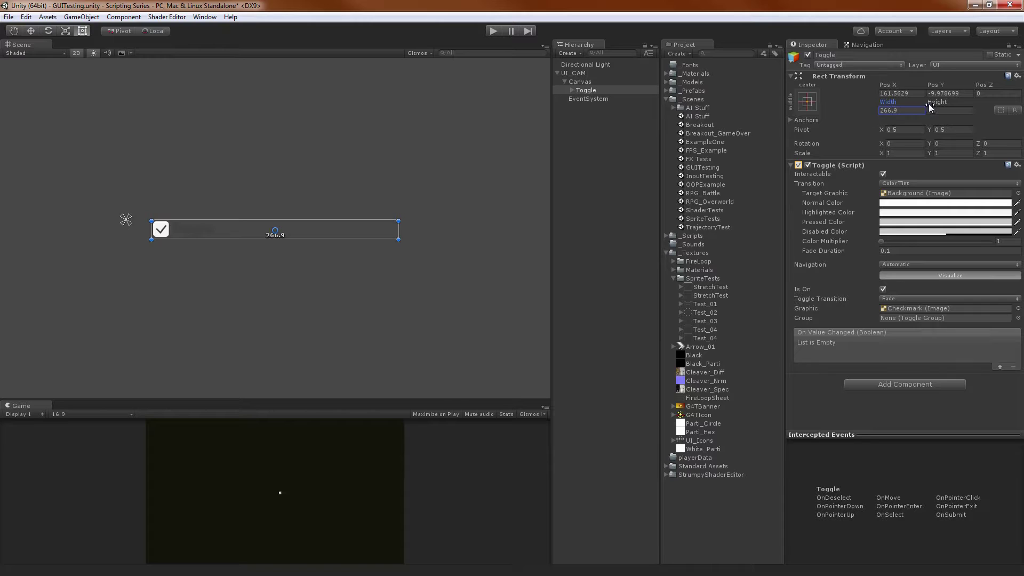
drag(932, 102, 13, 100)
key(ctrl+z)
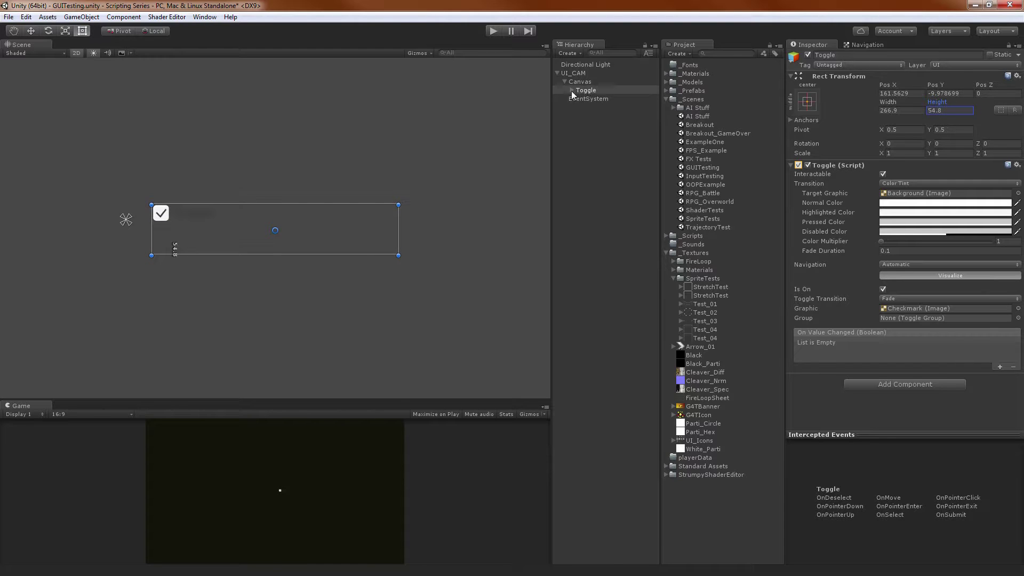
Expand the Toggle's child objects and resize its Background to a width of 42.9 and a height of 40.3.
click(572, 90)
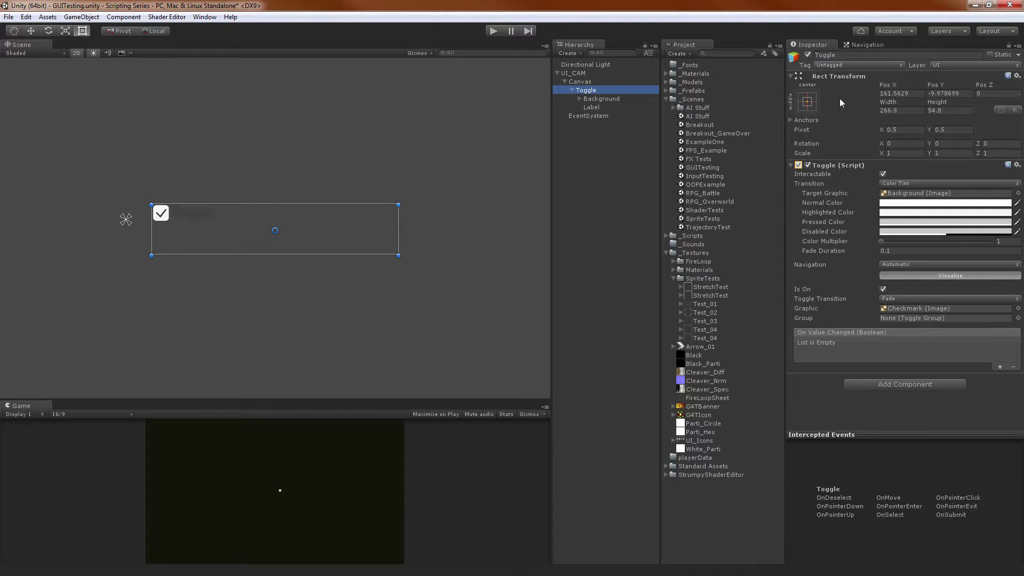
click(580, 100)
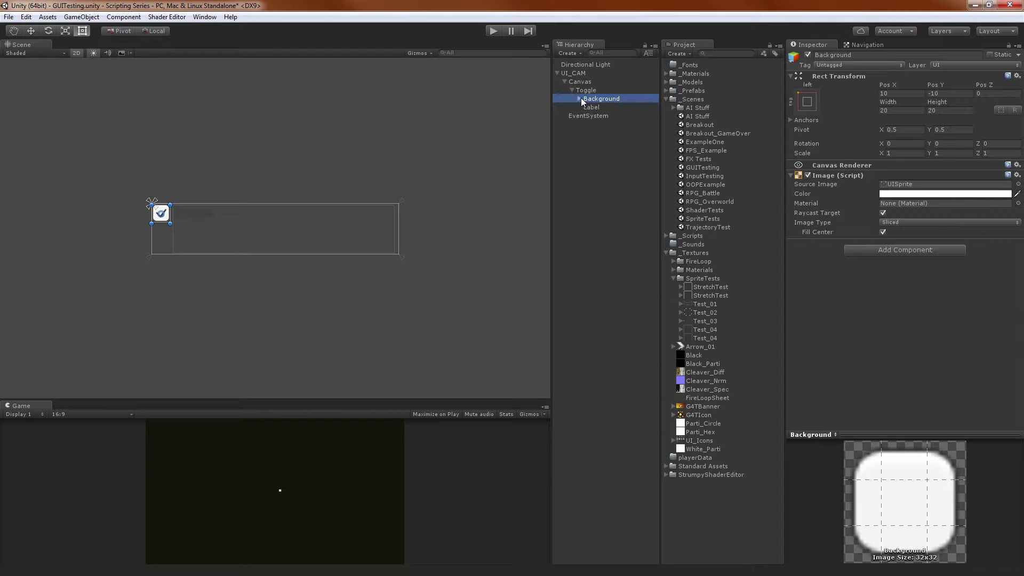
click(580, 99)
click(602, 109)
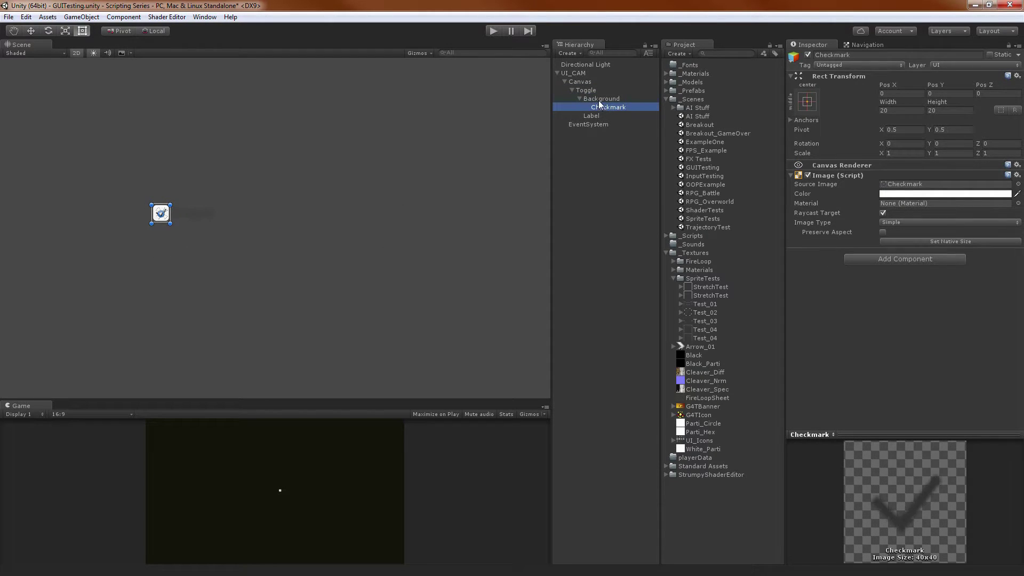
click(602, 99)
click(596, 117)
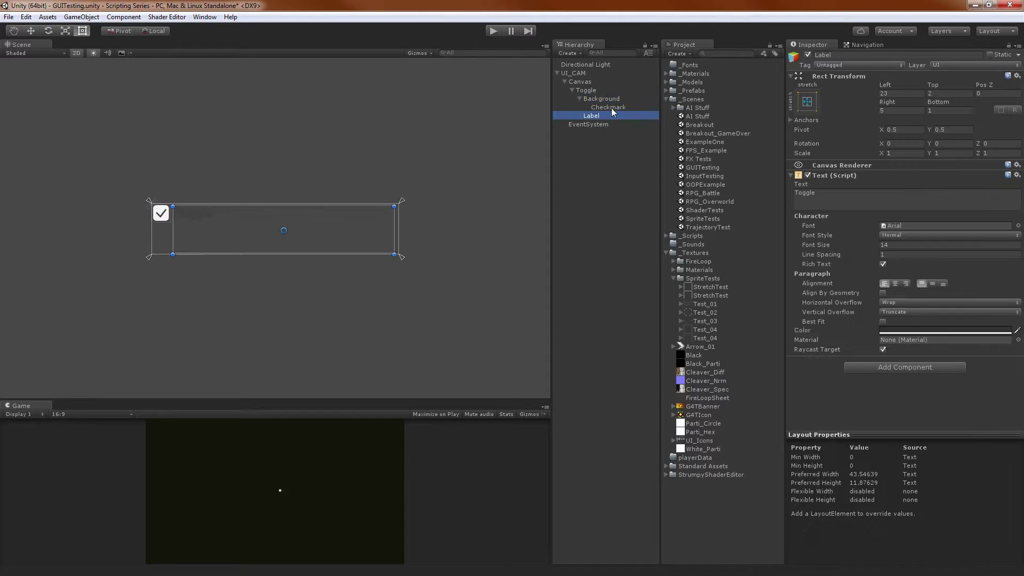
click(612, 100)
drag(896, 101, 11, 90)
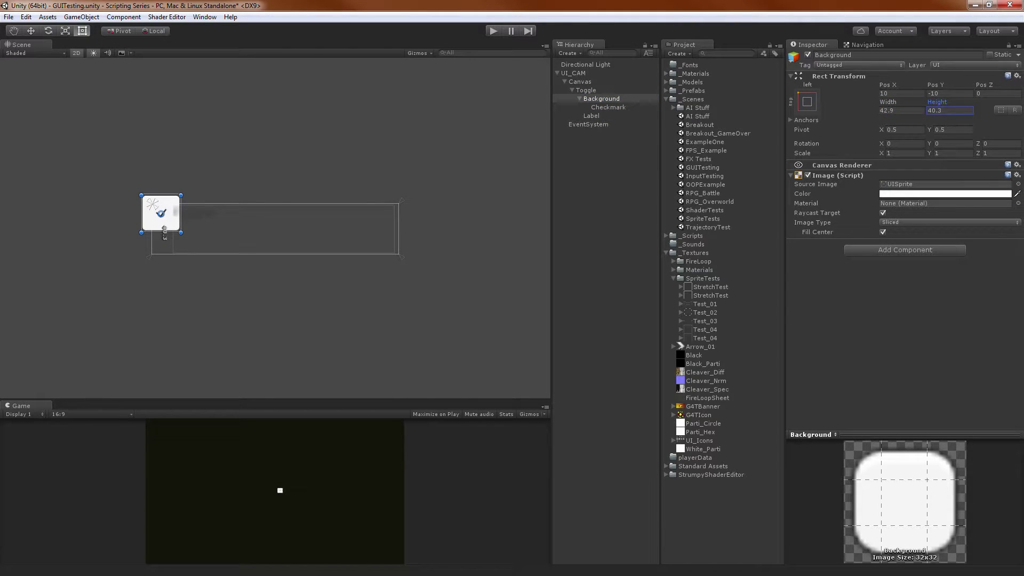
Enlarge the Toggle's Checkmark to a width of 34.7 and a height of 33.6.
click(592, 107)
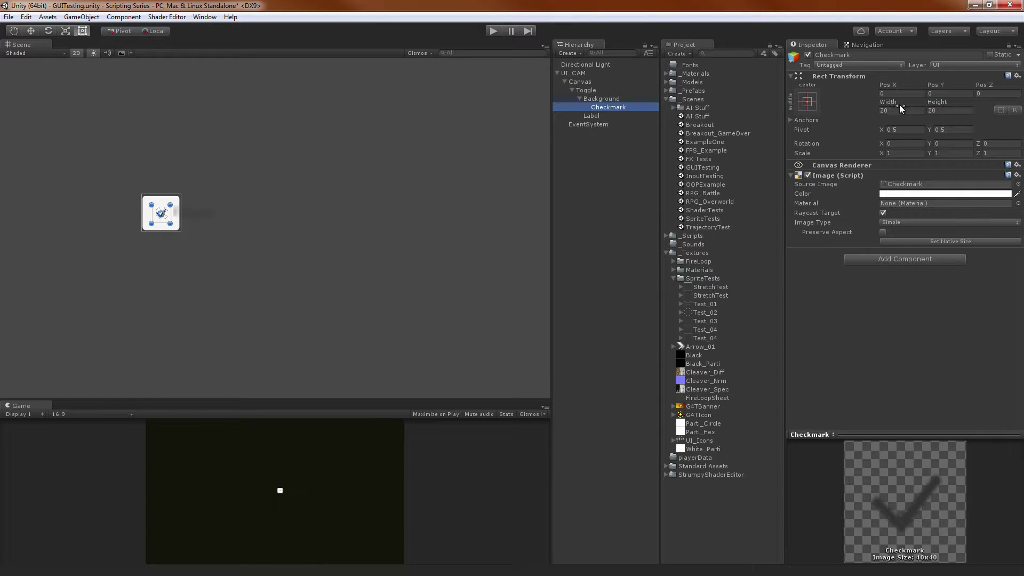
drag(899, 104, 993, 92)
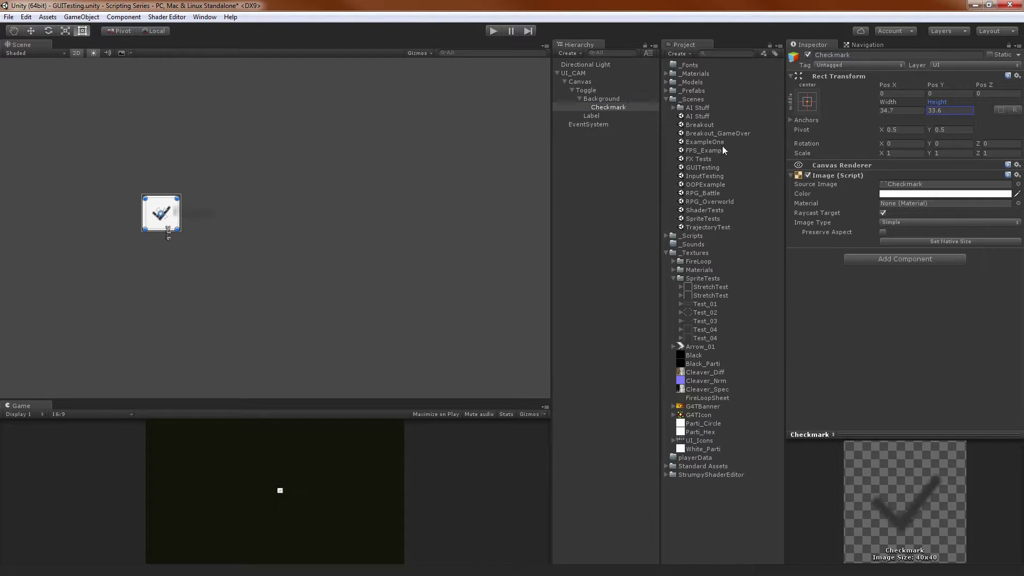
click(612, 99)
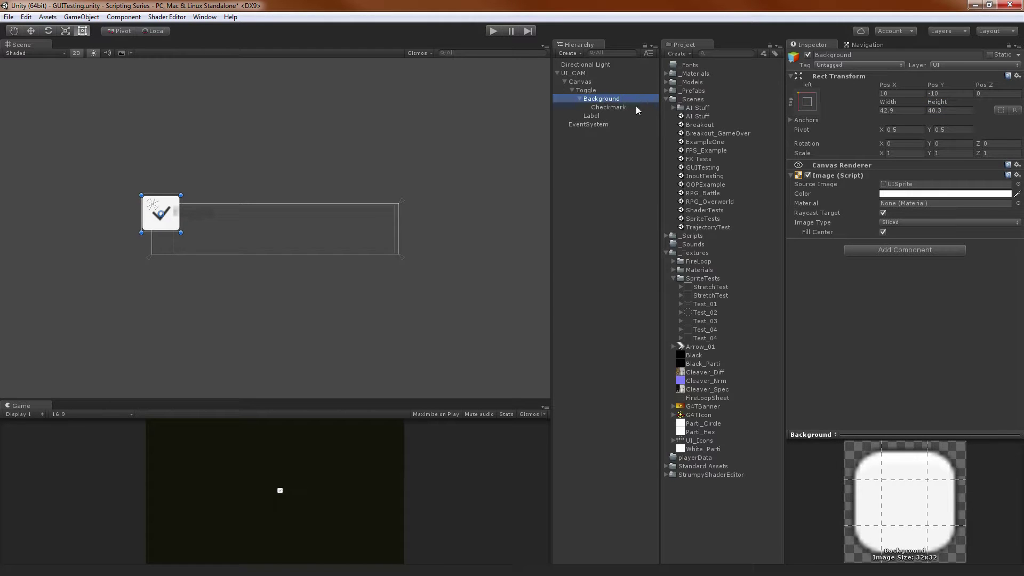
Examine the Toggle's target graphic, graphic and group references.
click(606, 95)
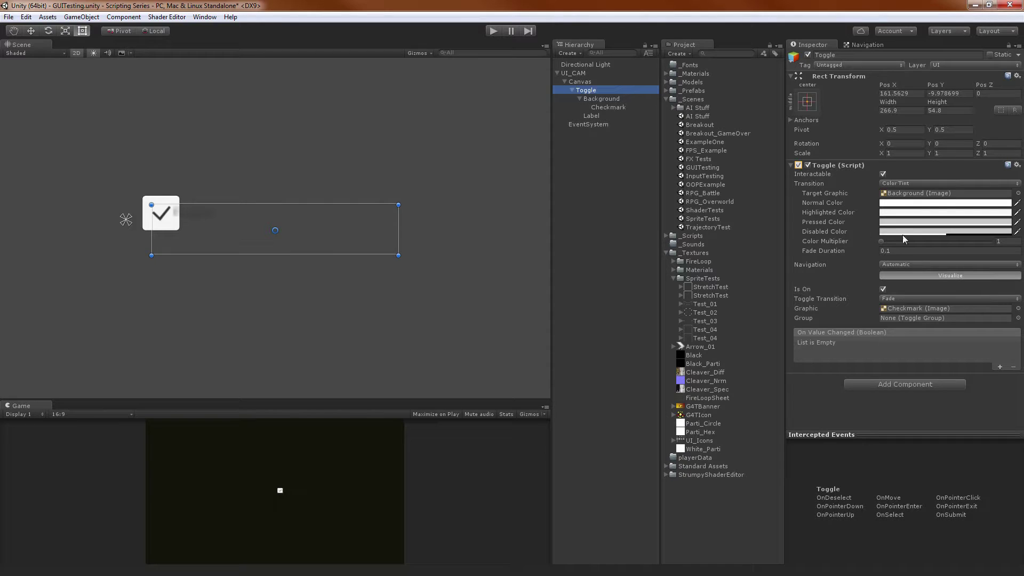
click(893, 196)
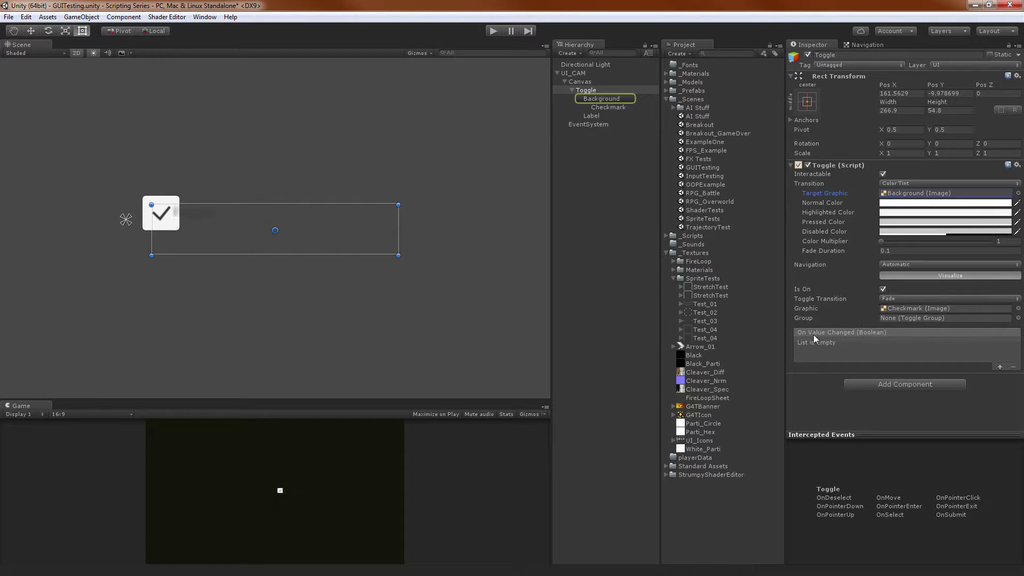
click(815, 309)
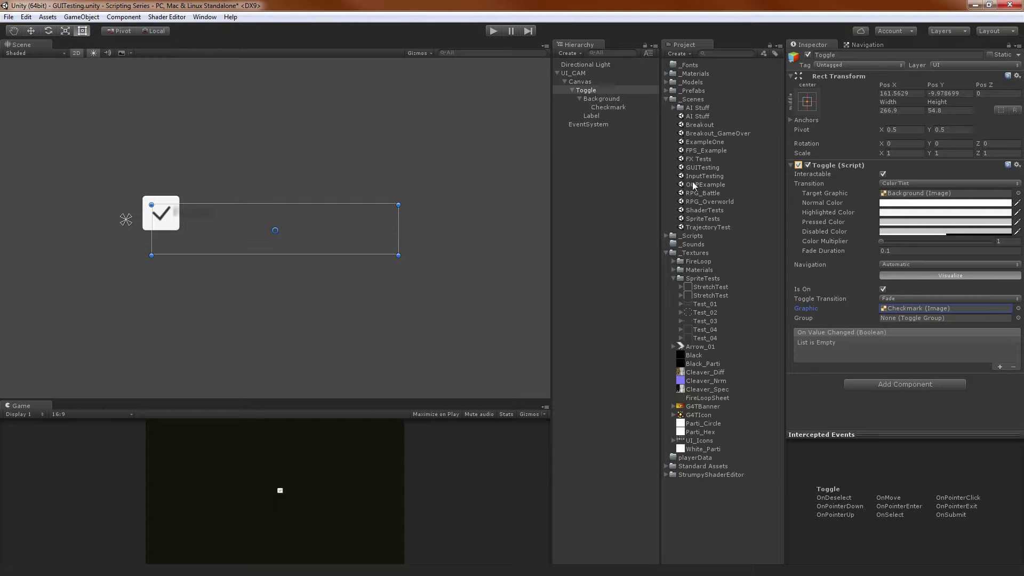
click(808, 318)
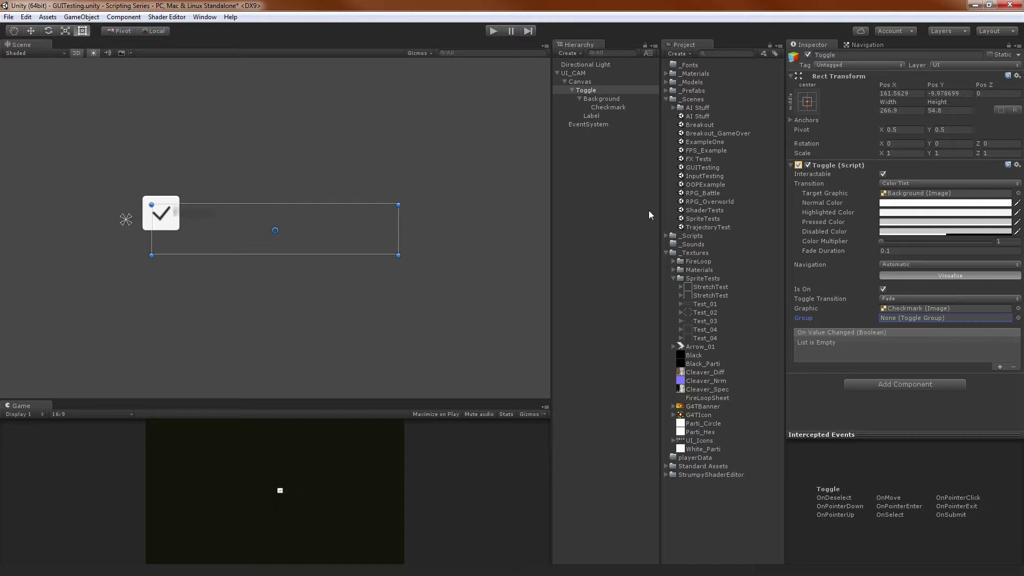
Change the Toggle label's text color to white (FFFFFFFF) and its font size to 40.
drag(629, 107, 600, 118)
click(601, 117)
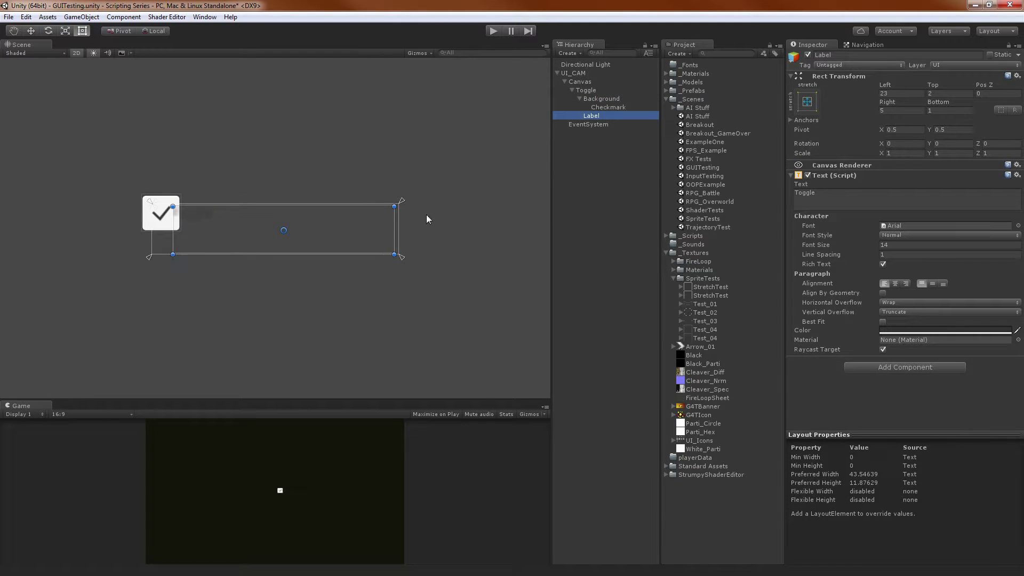
click(850, 198)
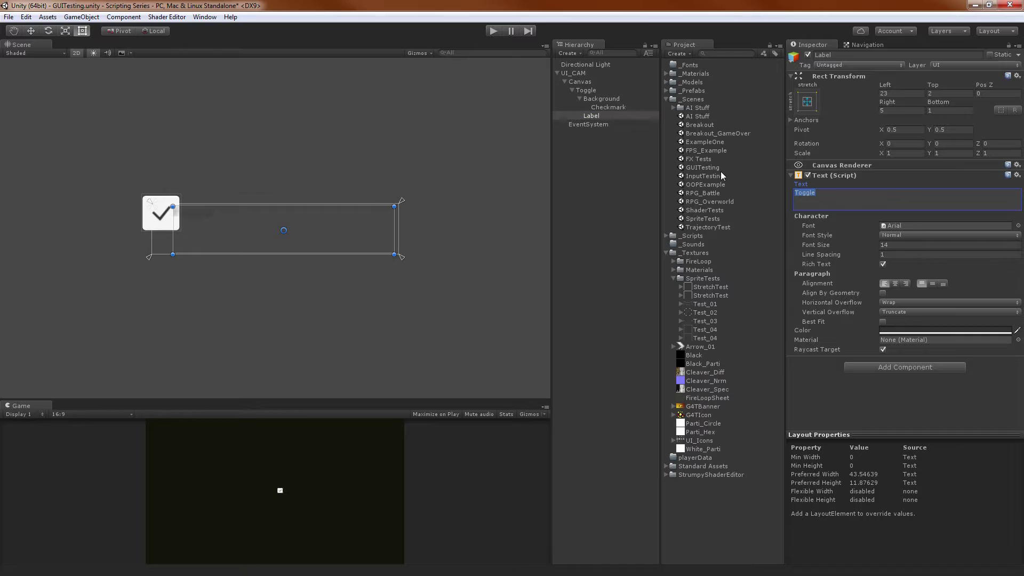
click(898, 332)
click(558, 153)
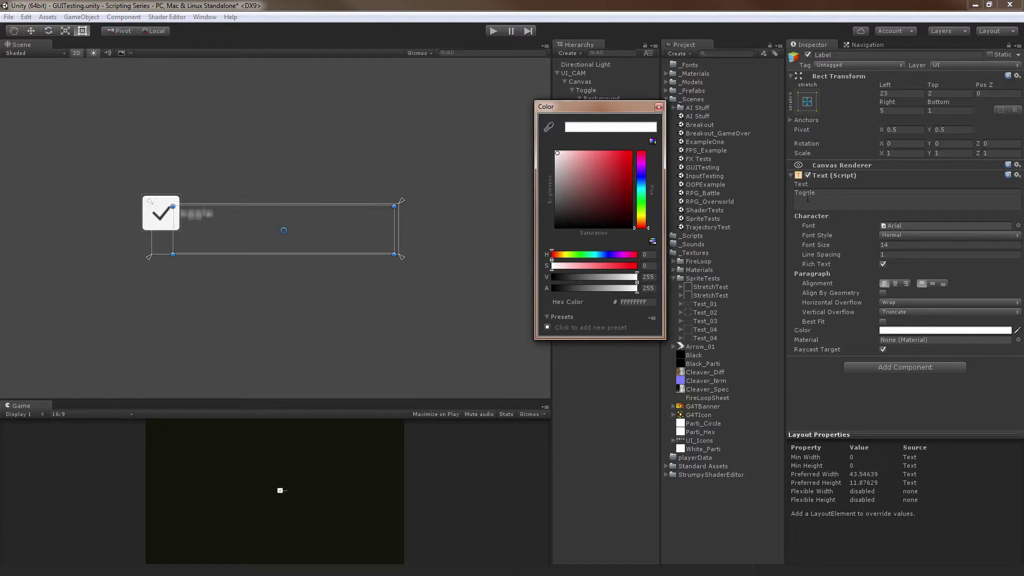
click(815, 245)
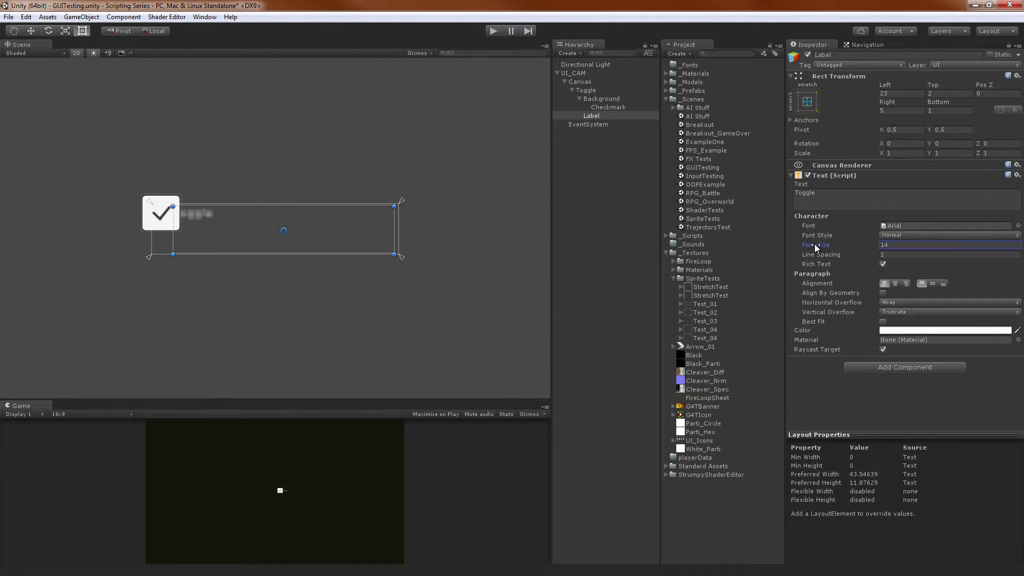
drag(815, 244, 834, 245)
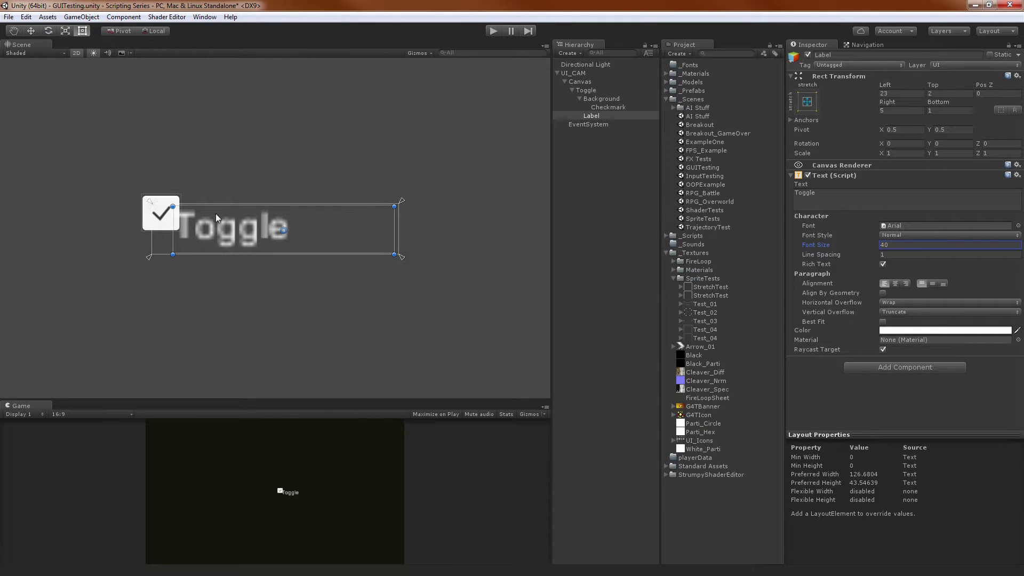
Shift the label to the right and move the Background to X 27.3, Y -27.4 inside the Toggle's frame.
mouse_move(173, 227)
mouse_down()
mouse_move(207, 218)
mouse_move(188, 240)
mouse_up()
click(612, 100)
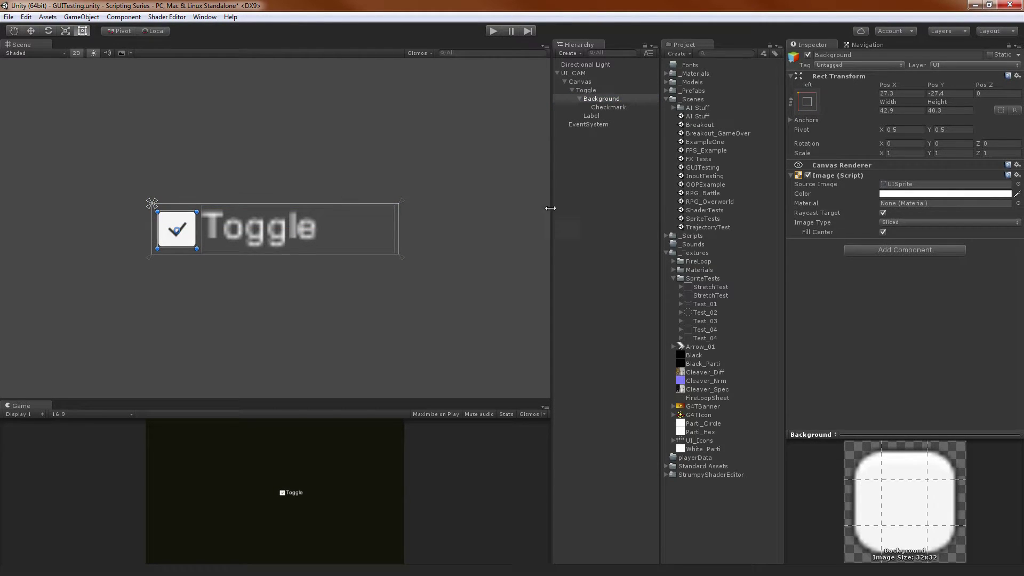
click(597, 169)
click(573, 89)
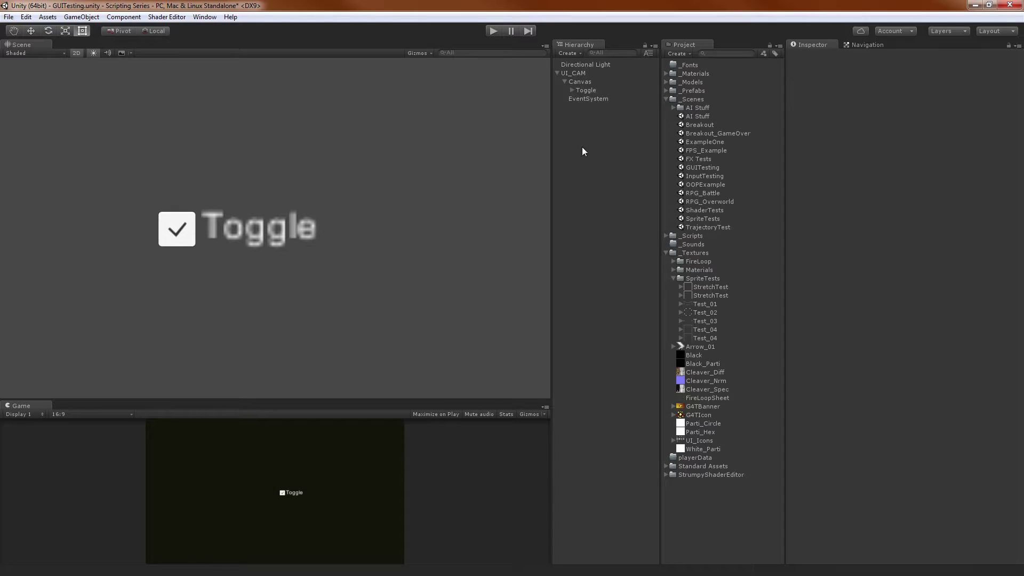
Add a UI Raw Image with the G4TIcon texture and place it above the Toggle at X 184.1, Y 95.
right_click(582, 146)
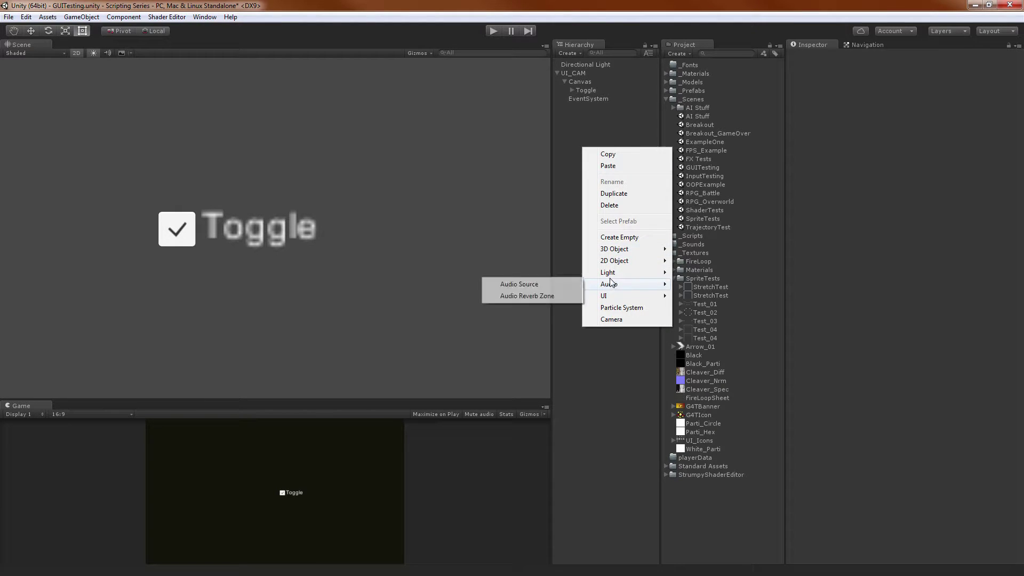
mouse_move(611, 296)
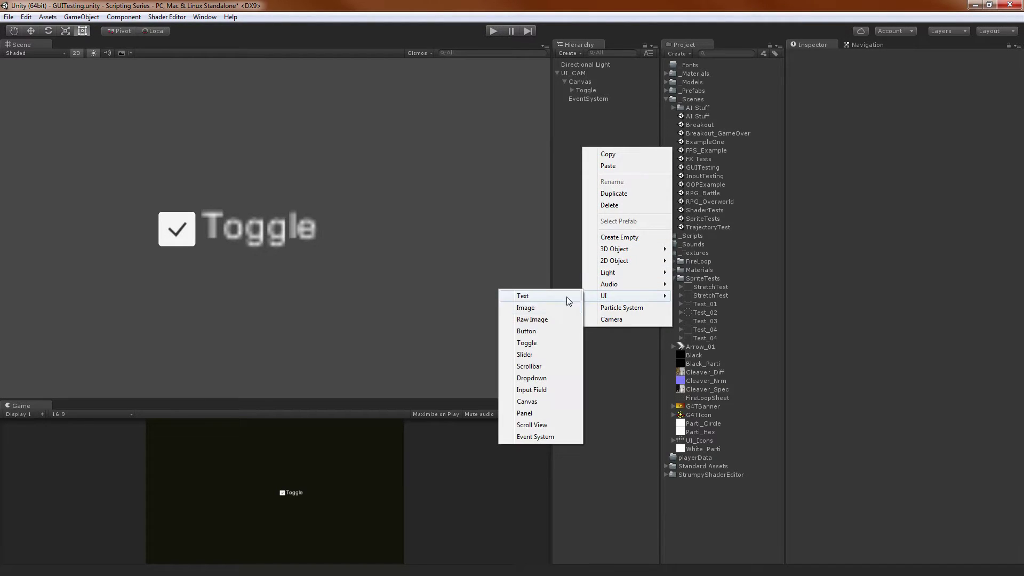
click(546, 316)
drag(699, 415, 907, 184)
drag(267, 224, 297, 99)
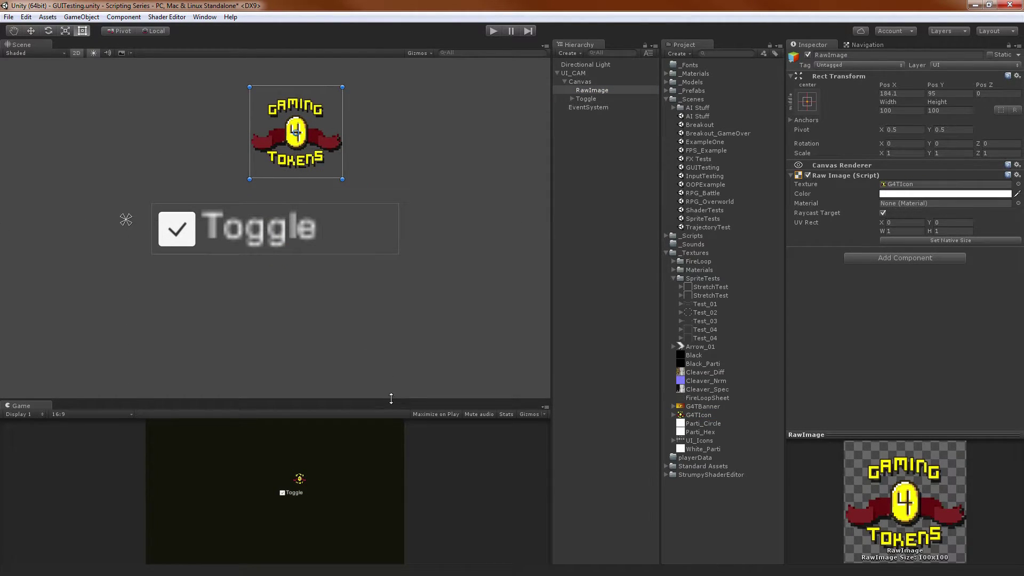
Enlarge the Game view, then briefly run and stop the scene.
drag(392, 399, 368, 193)
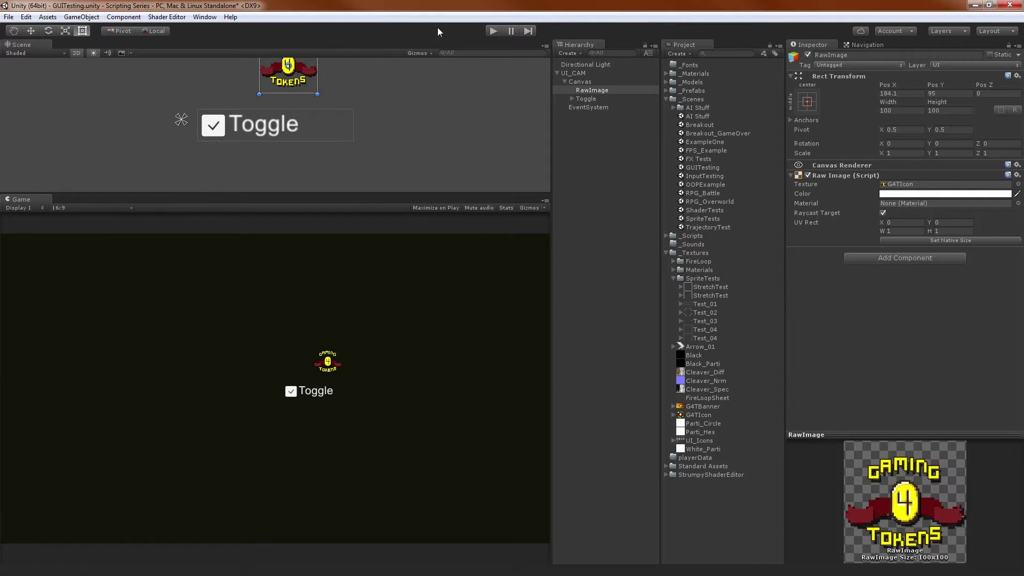
click(492, 32)
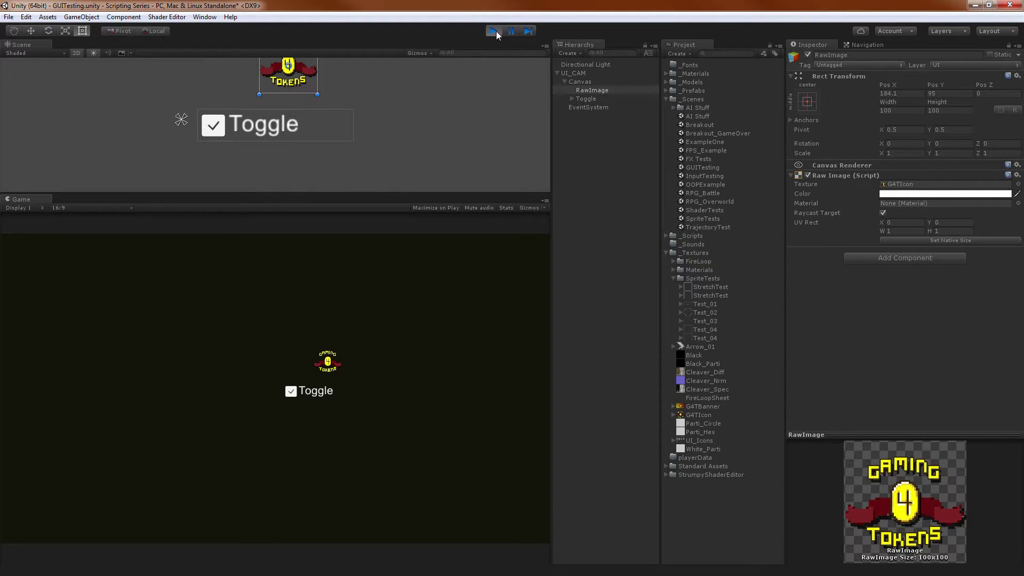
click(493, 31)
Review the Toggle's group reference and add a Particle System as a child of the Toggle.
click(597, 100)
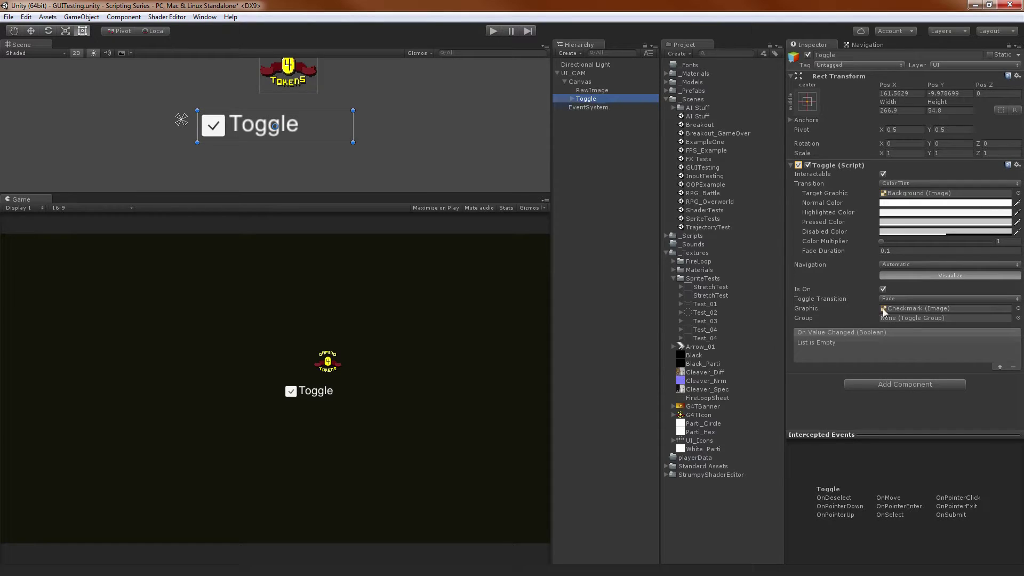
drag(598, 98, 565, 95)
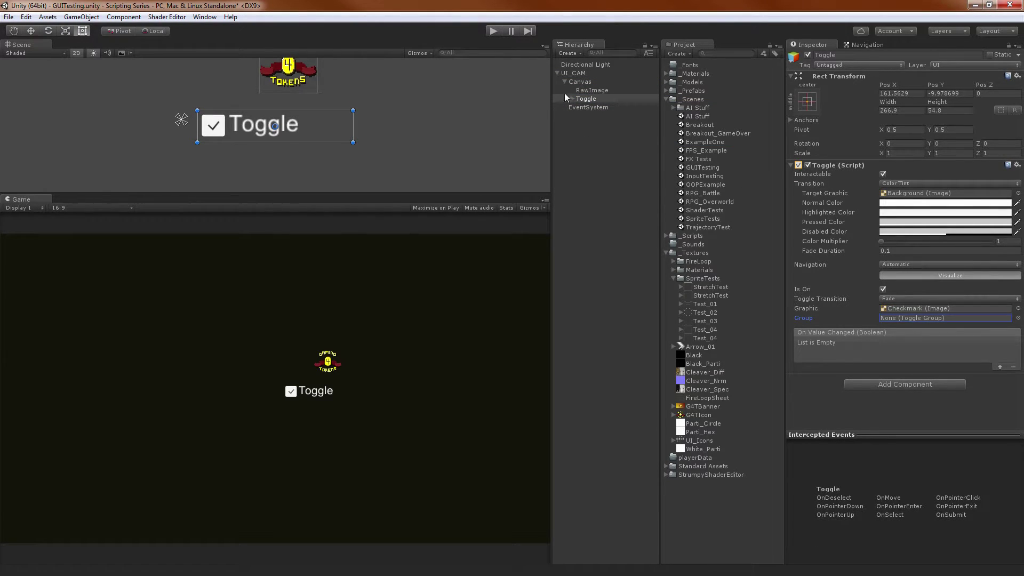
drag(942, 319, 578, 161)
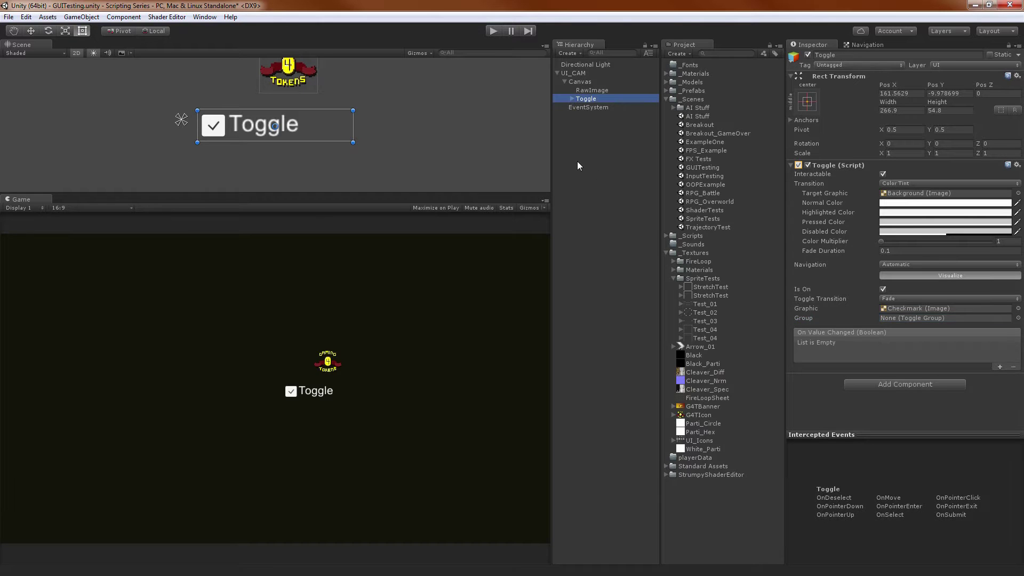
right_click(577, 161)
click(617, 321)
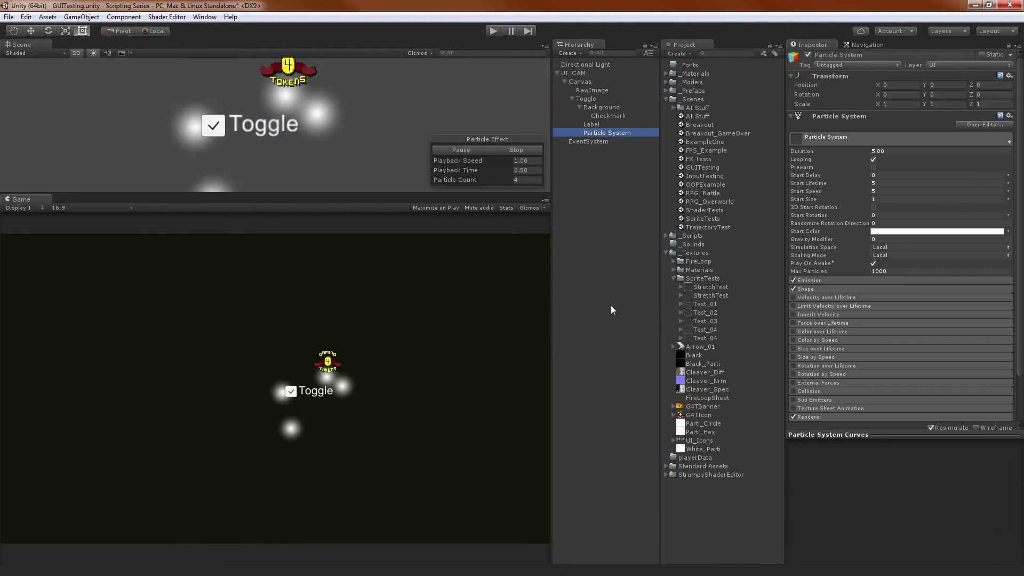
Delete the Particle System from under the Toggle.
key(Delete)
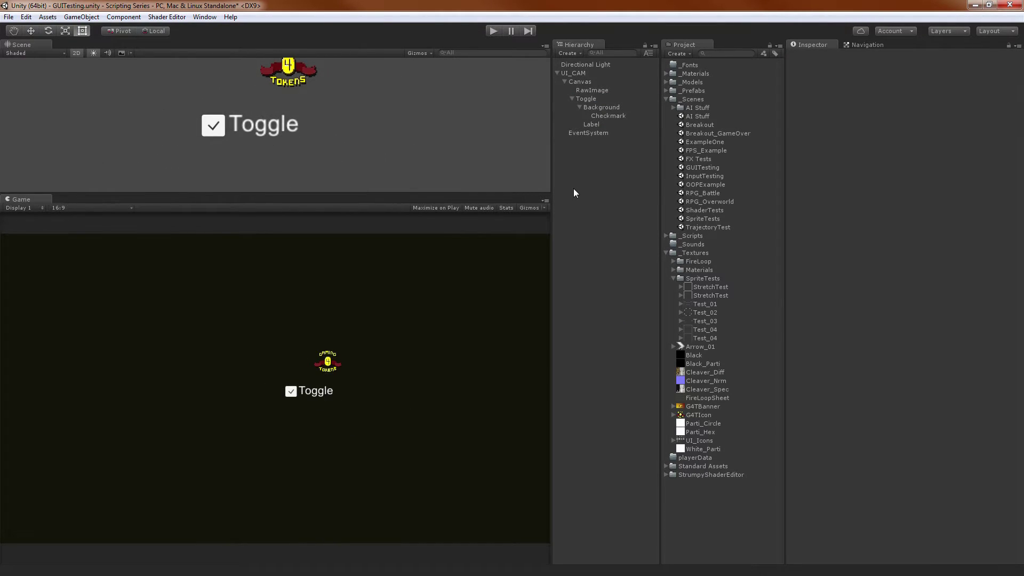
right_click(574, 188)
mouse_move(612, 338)
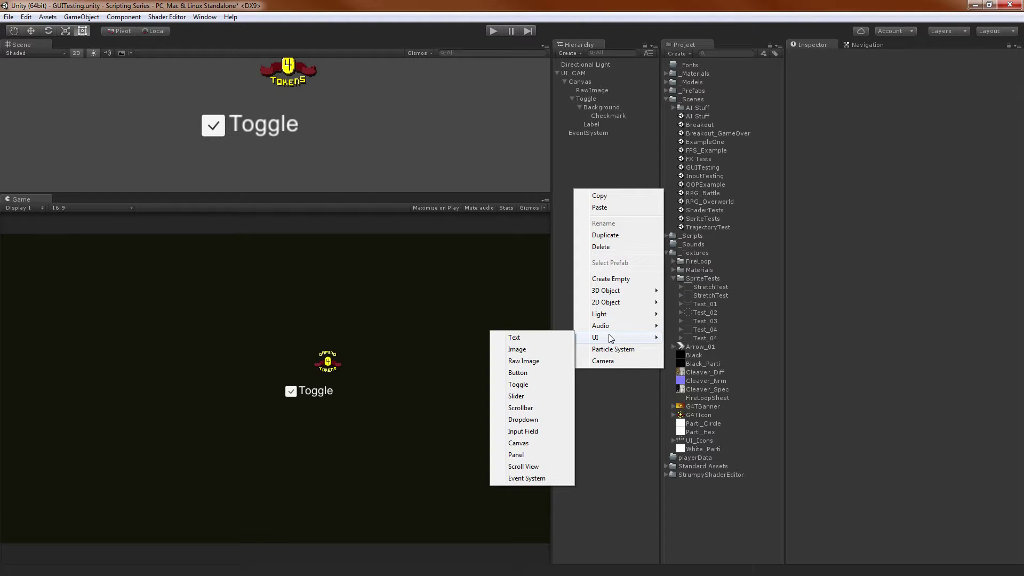
Check which Toggle Groups the Toggle's Group reference offers and which UI elements can be created.
click(593, 99)
click(592, 99)
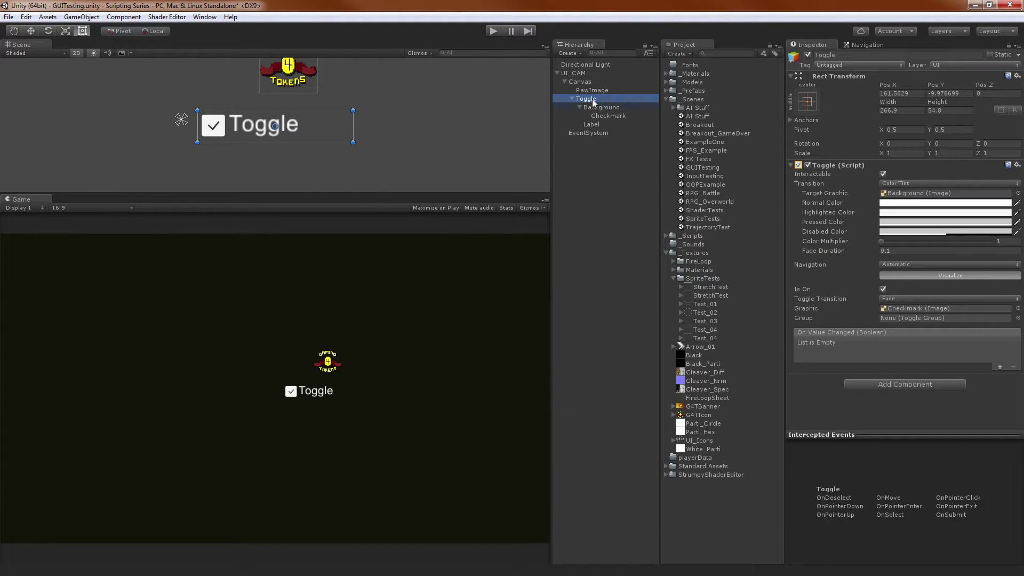
click(1018, 318)
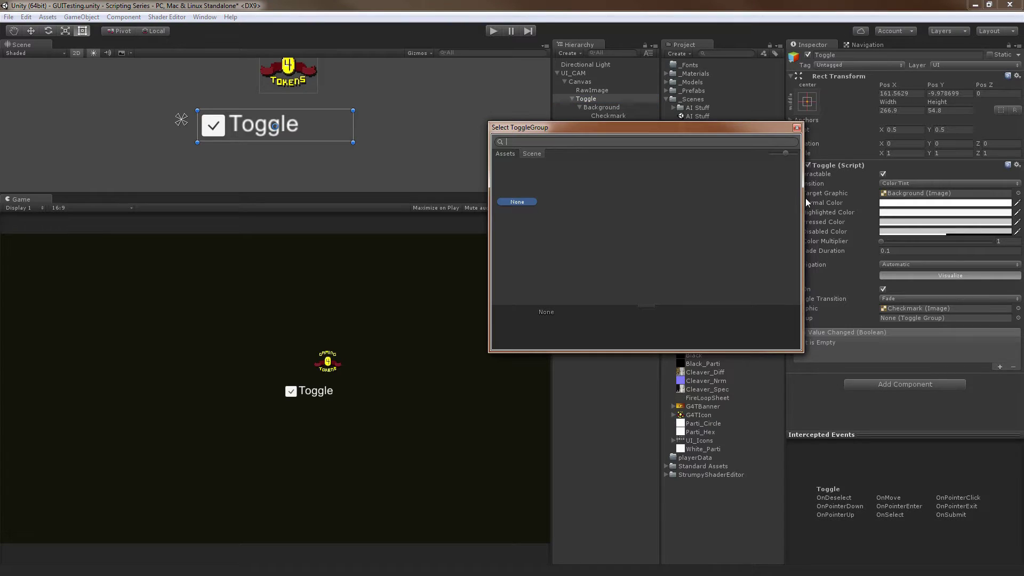
click(796, 129)
click(570, 206)
right_click(594, 178)
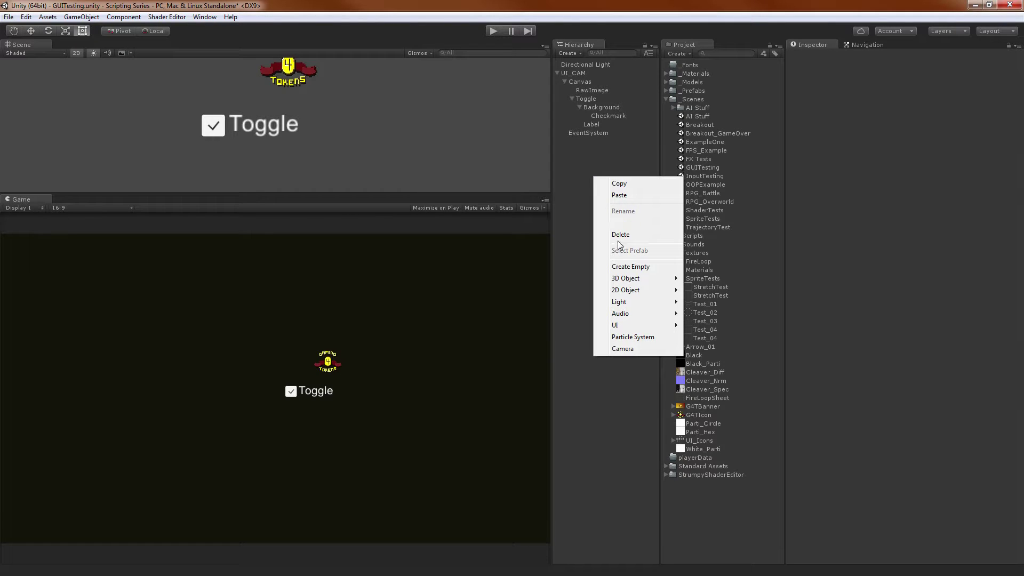
mouse_move(628, 327)
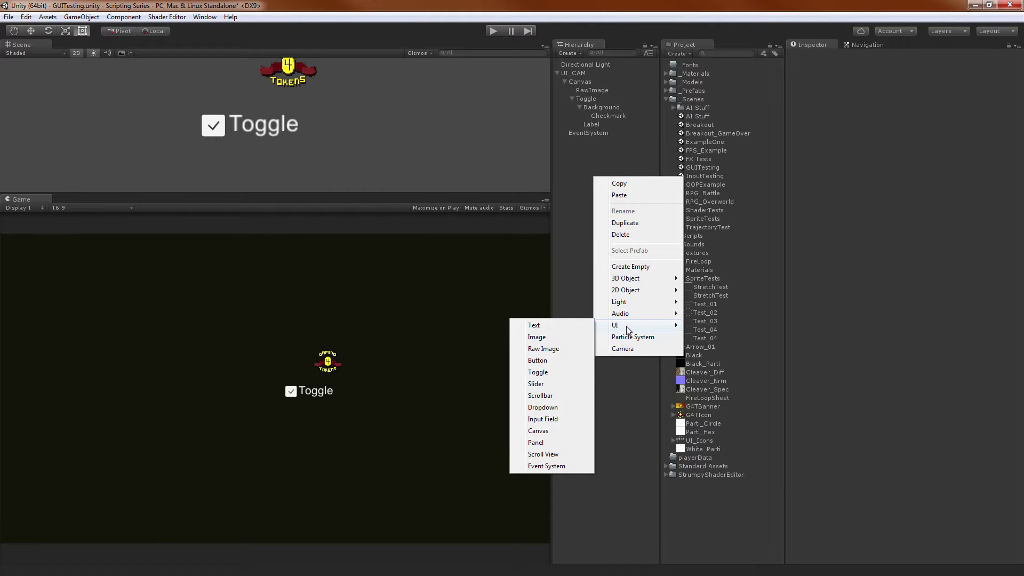
click(576, 209)
Collapse the Background object under the Toggle in the hierarchy.
click(579, 108)
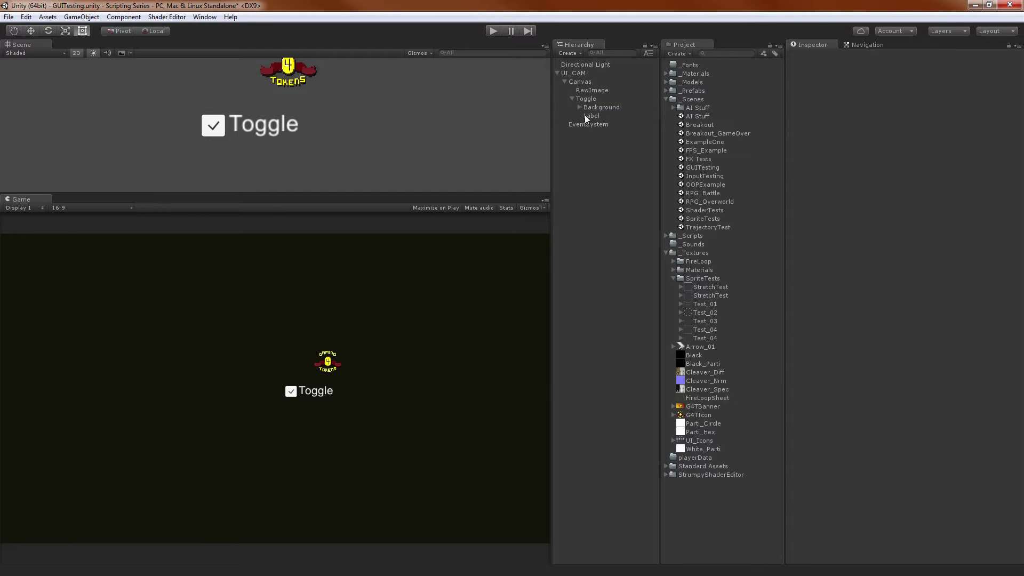
click(584, 108)
click(580, 107)
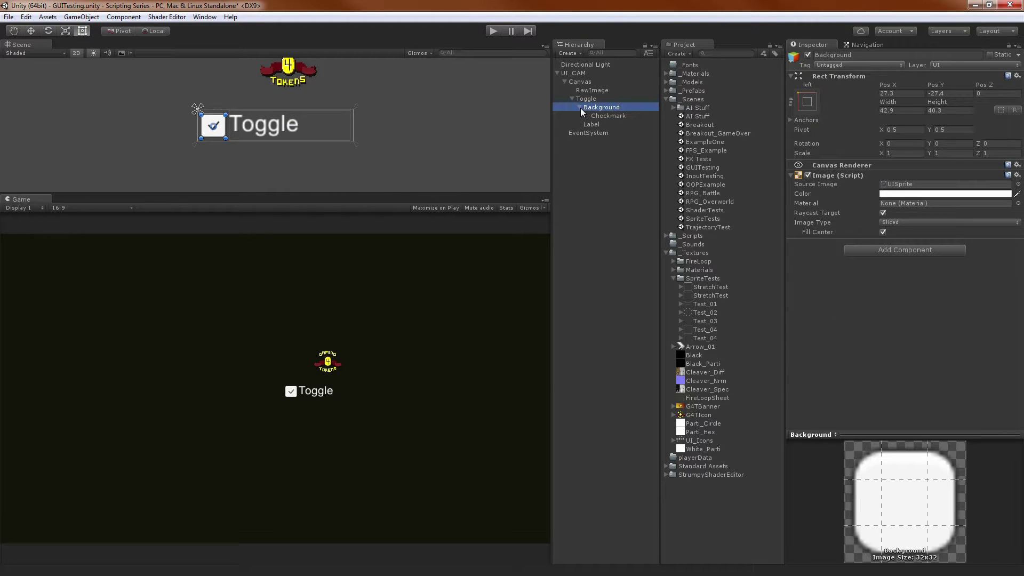
click(579, 108)
Add an On Value Changed event to the Toggle that calls GameObject SetActive (bool) on the RawImage with its value unchecked.
click(578, 98)
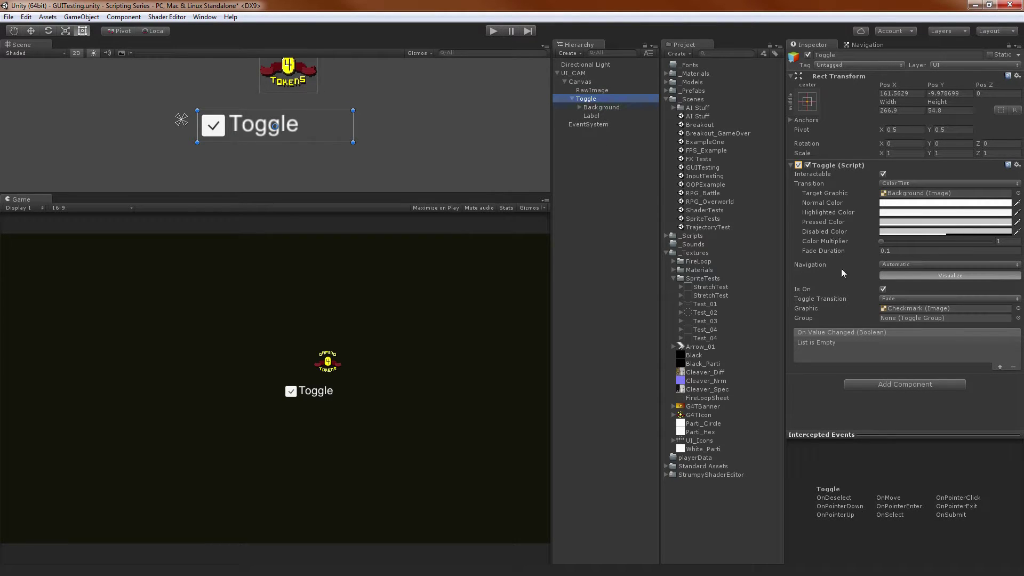
click(811, 319)
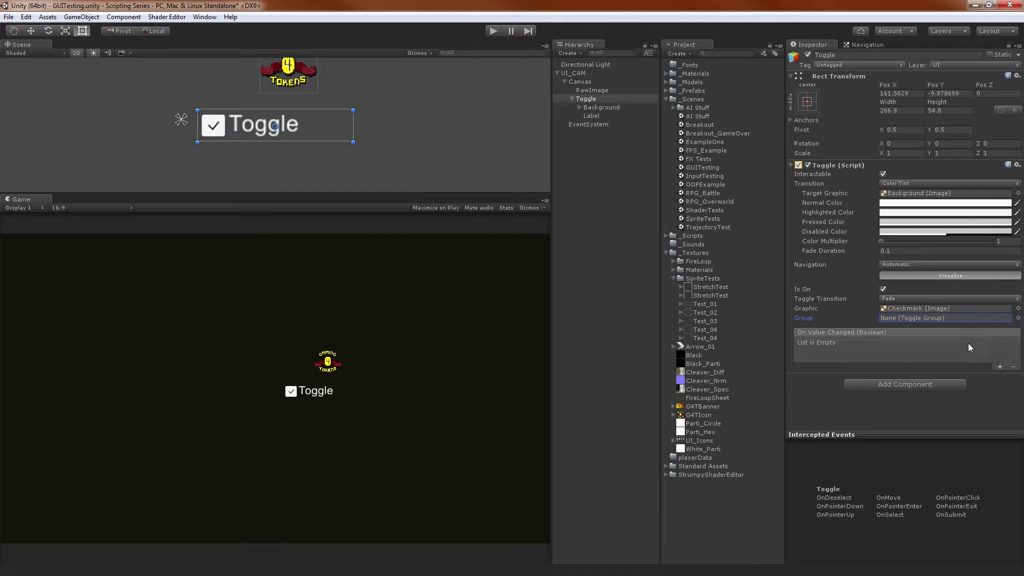
click(1000, 368)
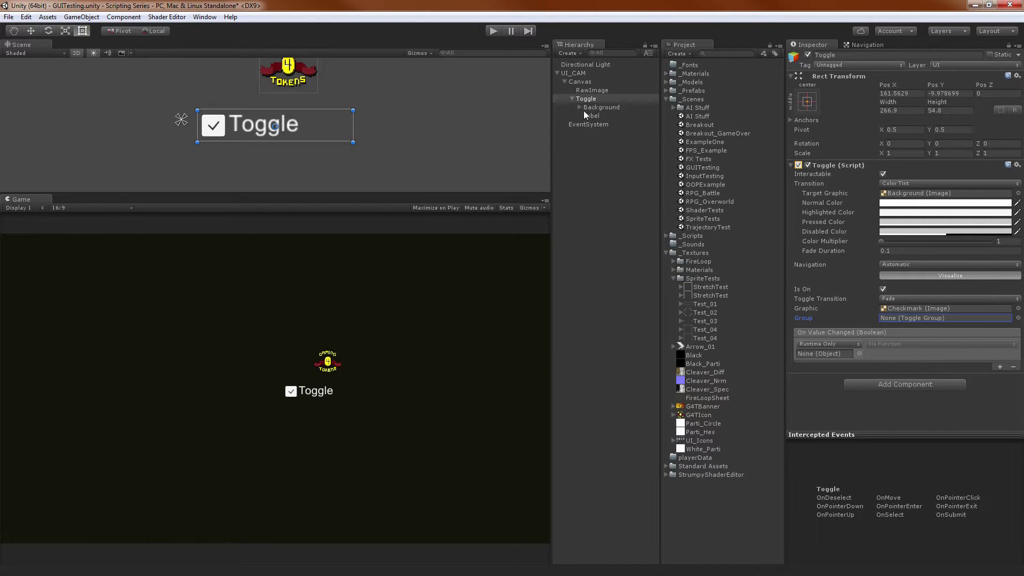
drag(591, 91, 824, 353)
click(900, 344)
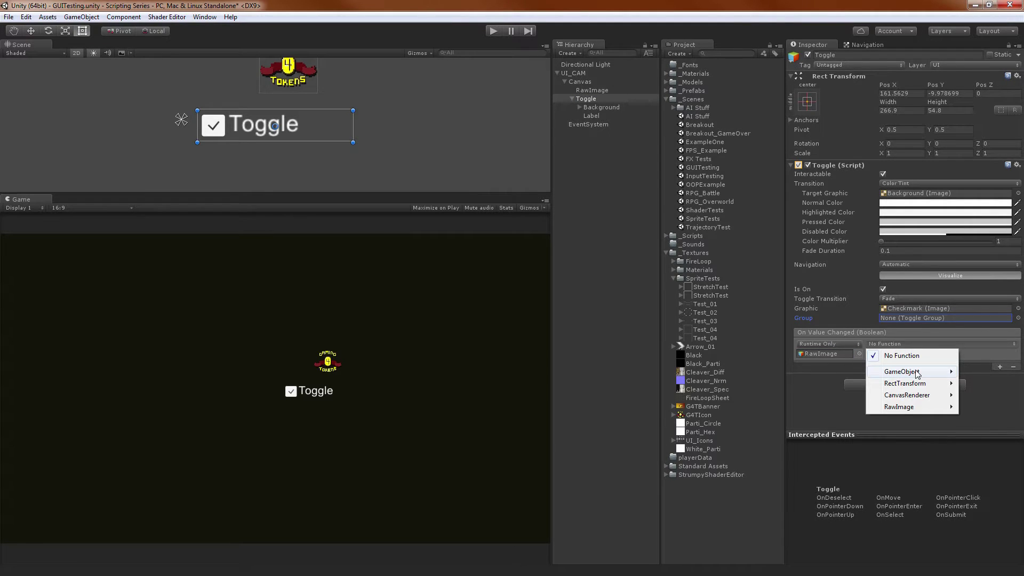
mouse_move(916, 373)
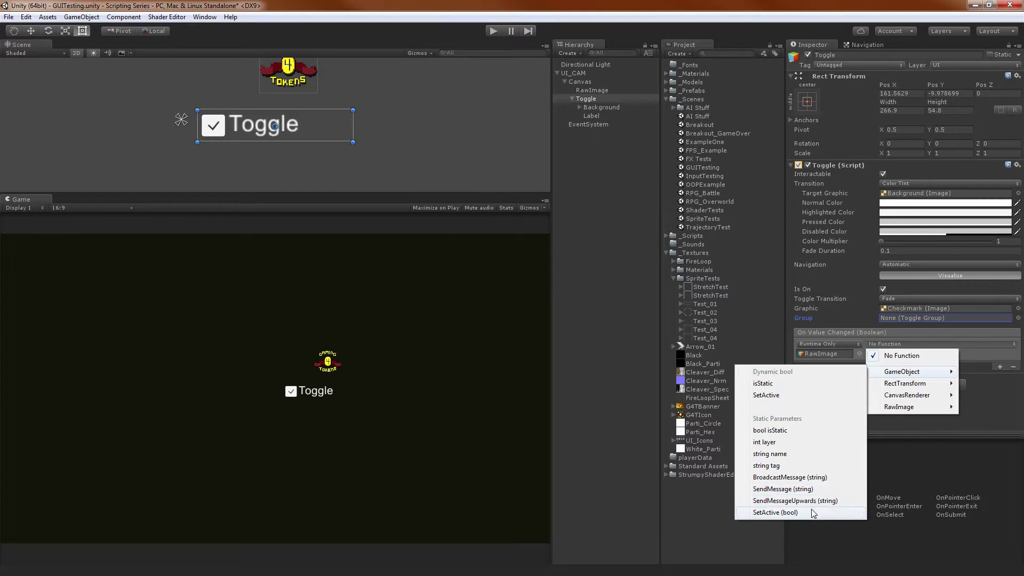
click(776, 513)
click(871, 353)
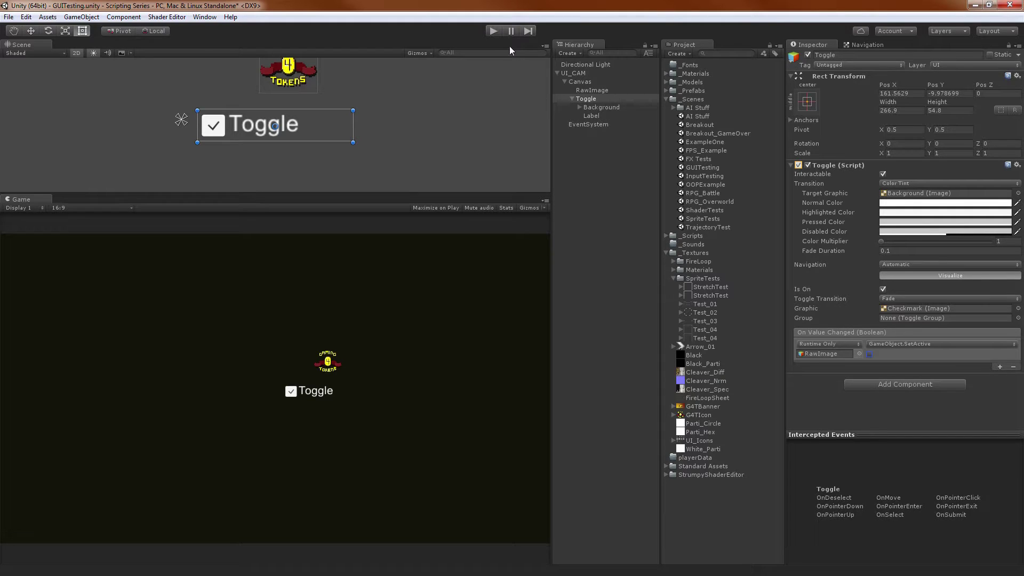
Run the scene, switch the Toggle on and off several times to test its effect on the RawImage, and stop it.
click(493, 31)
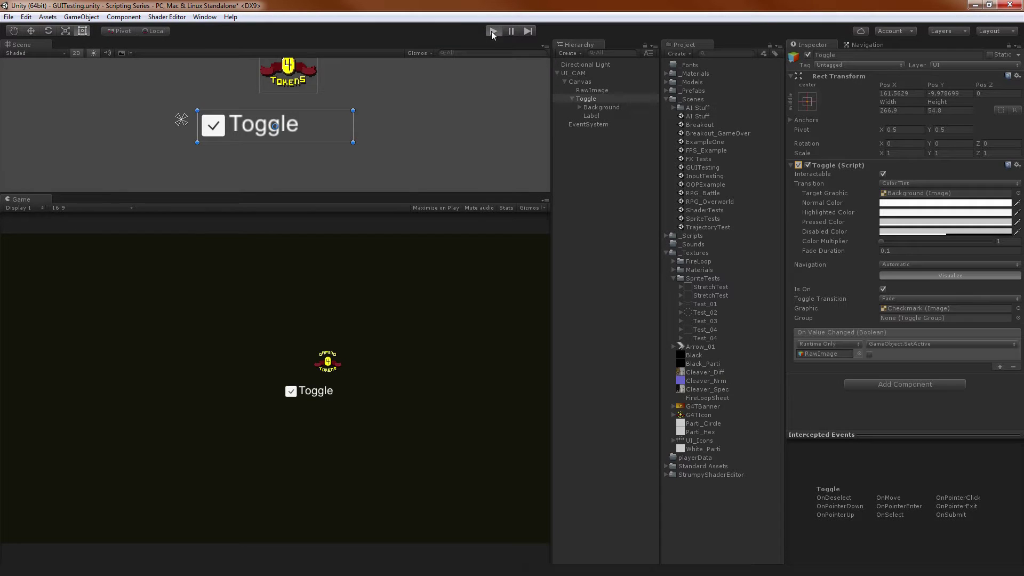
click(291, 392)
click(291, 394)
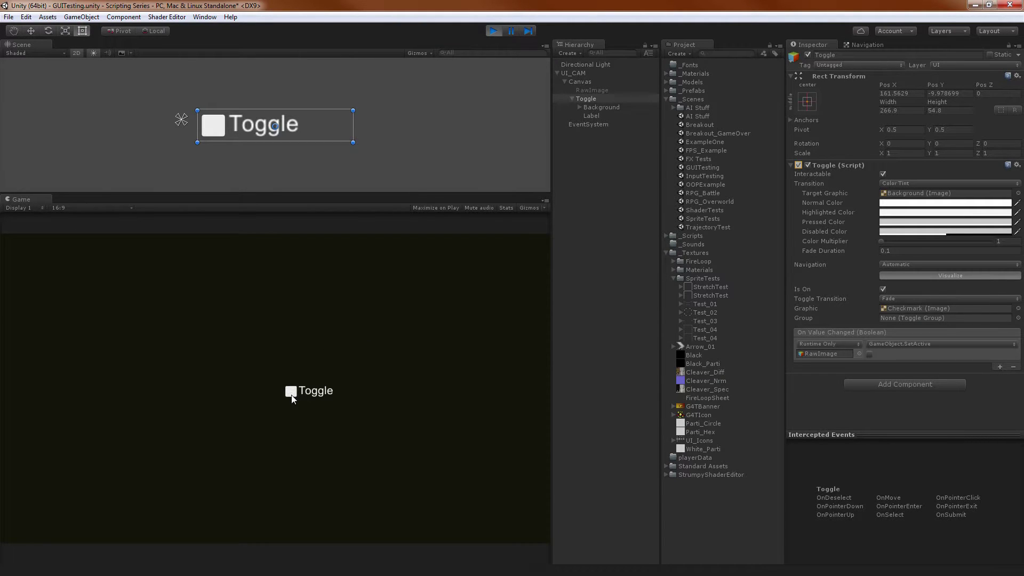
click(291, 394)
click(291, 393)
click(493, 31)
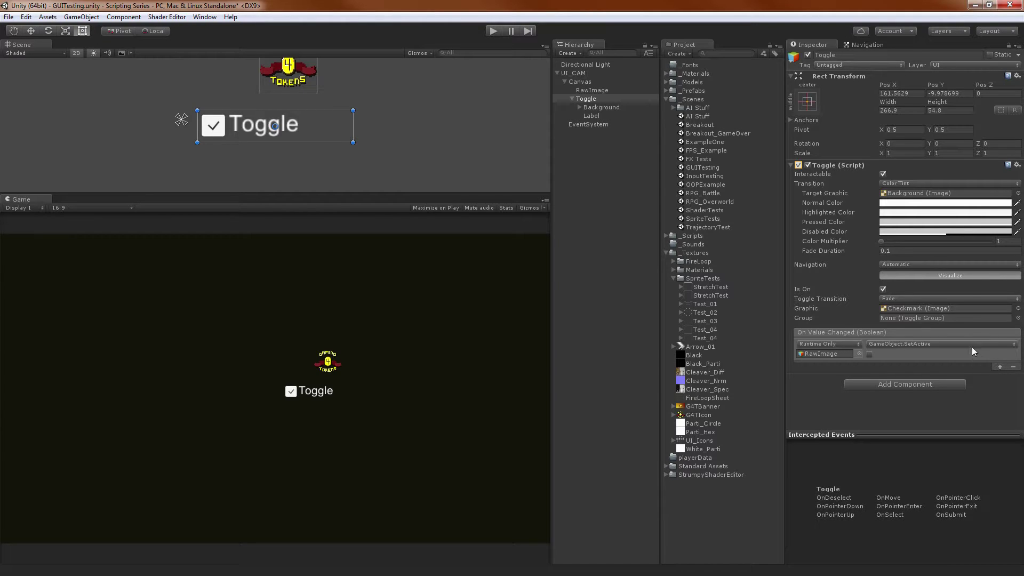
Look over the RawImage functions the event offers, and delete the RawImage and the Toggle from the Canvas.
click(891, 346)
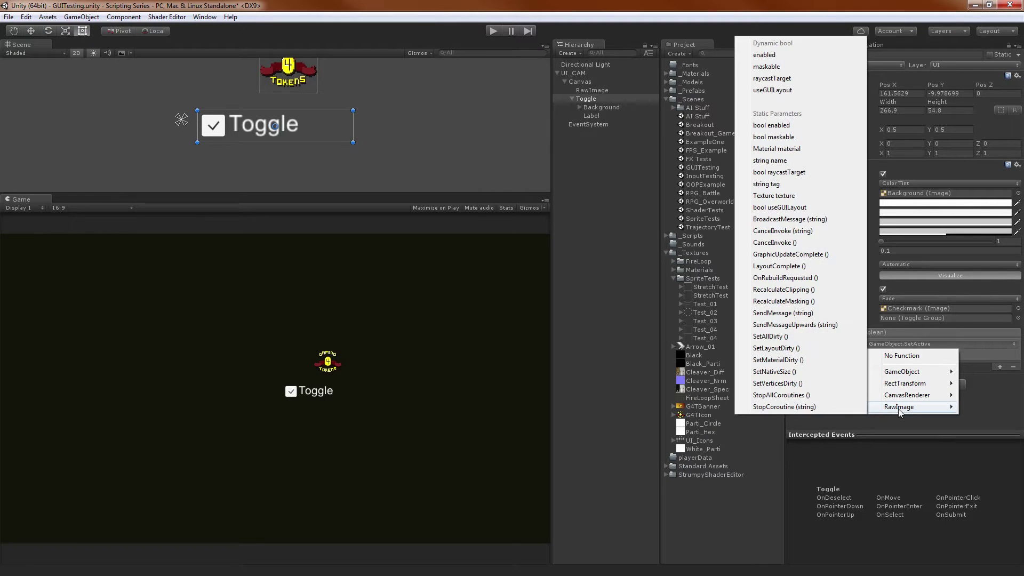
click(599, 132)
click(599, 90)
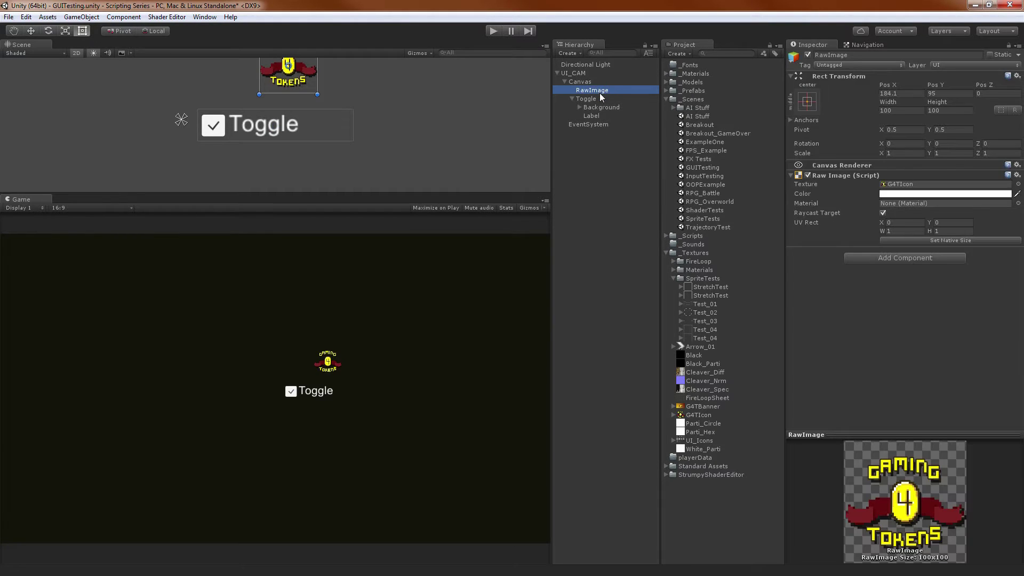
key(Delete)
click(600, 92)
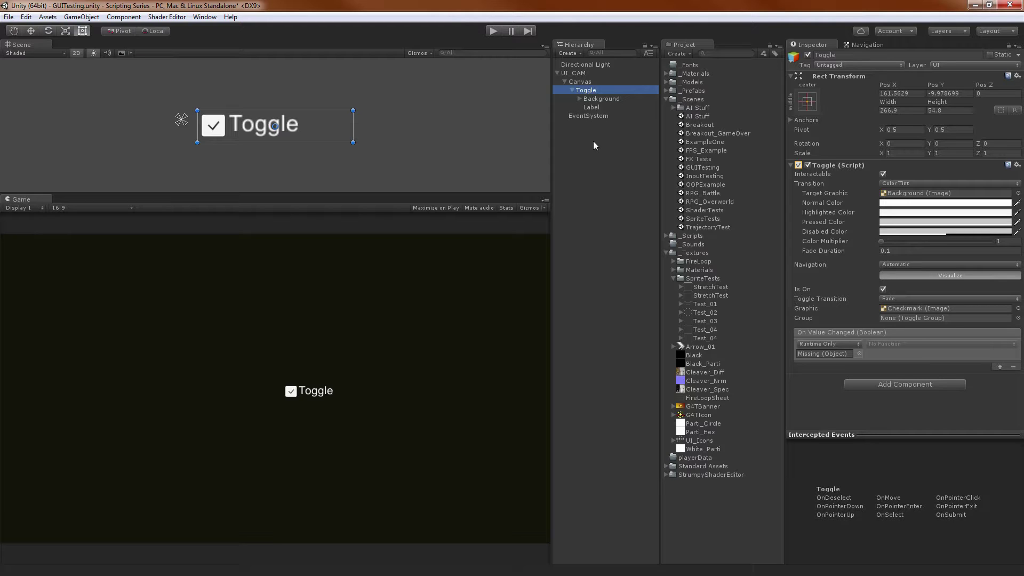
key(Delete)
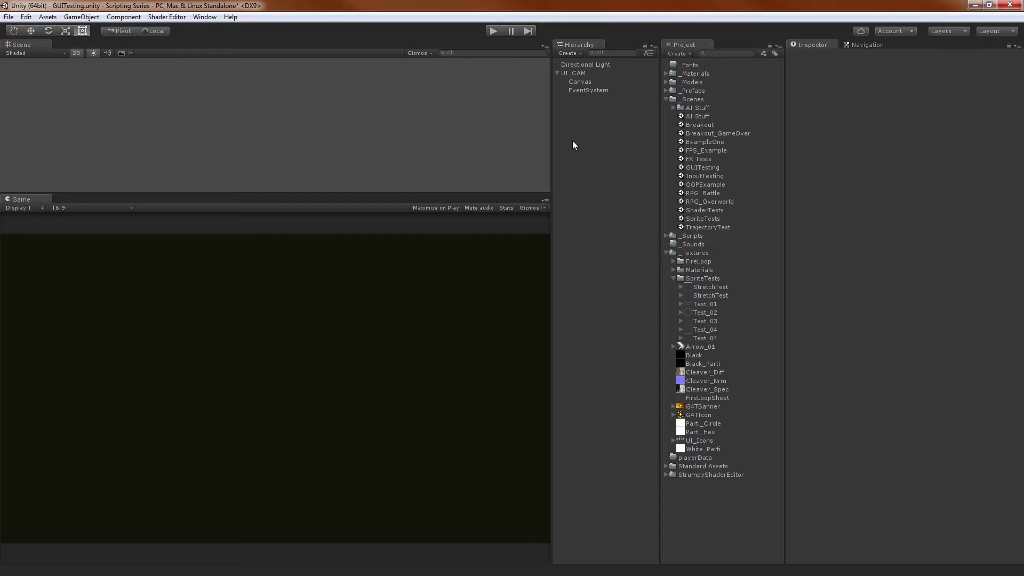
Add a UI Slider to the Canvas.
right_click(572, 140)
mouse_move(620, 286)
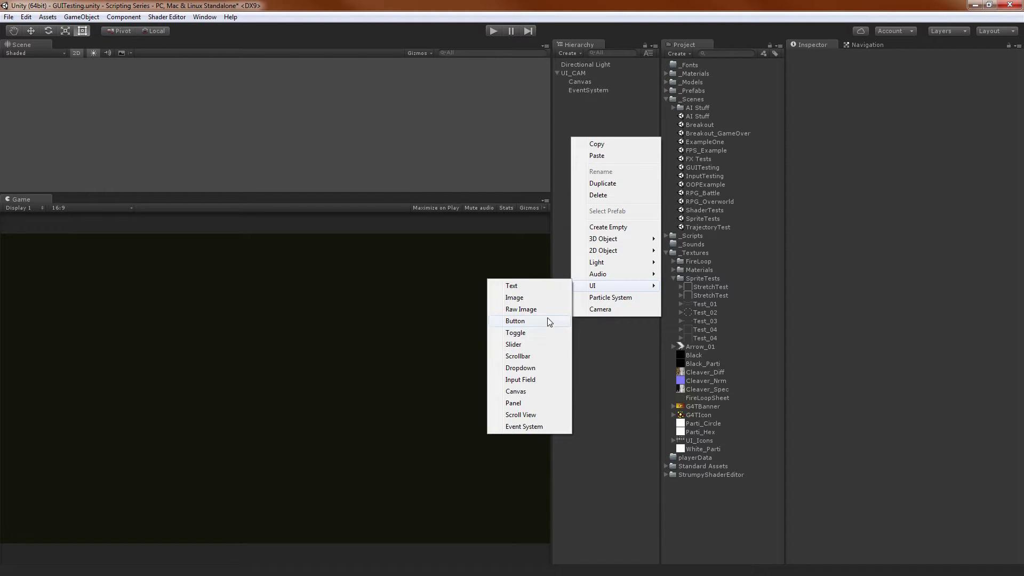
click(539, 344)
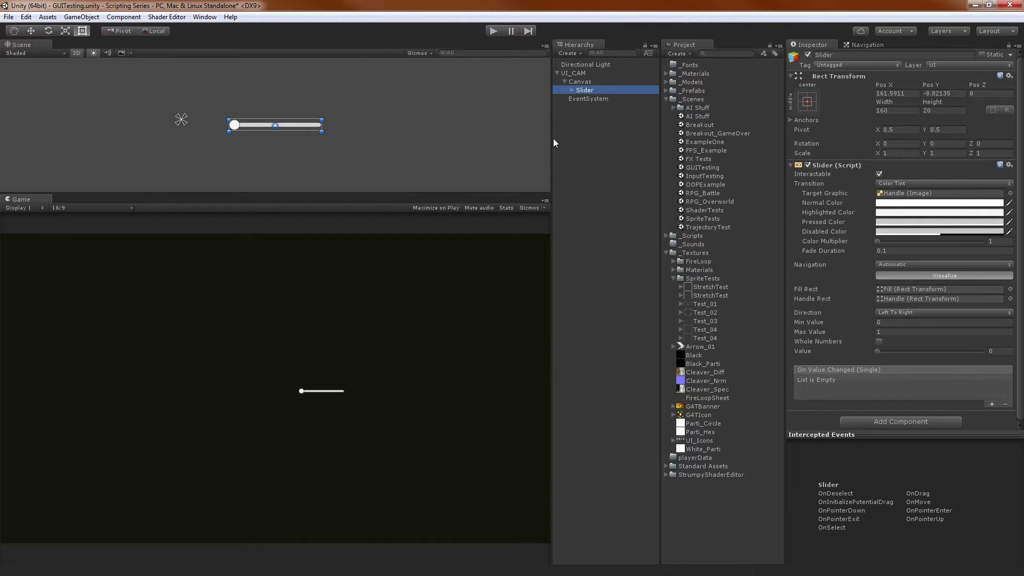
Run the scene, move the Slider's handle back and forth to examine its Value, and stop the scene.
click(493, 31)
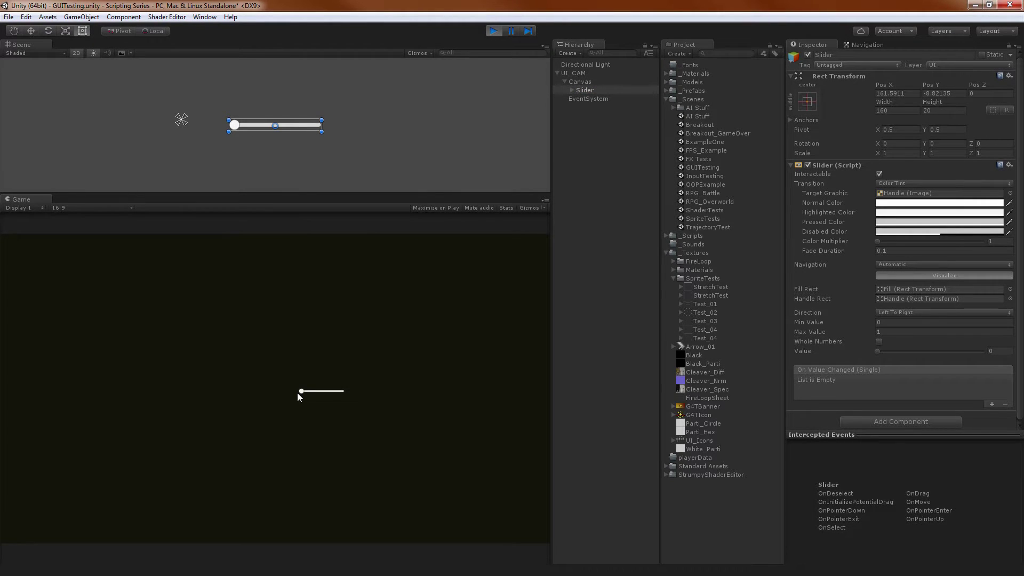
mouse_move(302, 392)
mouse_down()
mouse_move(342, 389)
mouse_move(312, 391)
mouse_up()
drag(311, 392, 332, 390)
drag(965, 351, 926, 336)
click(491, 31)
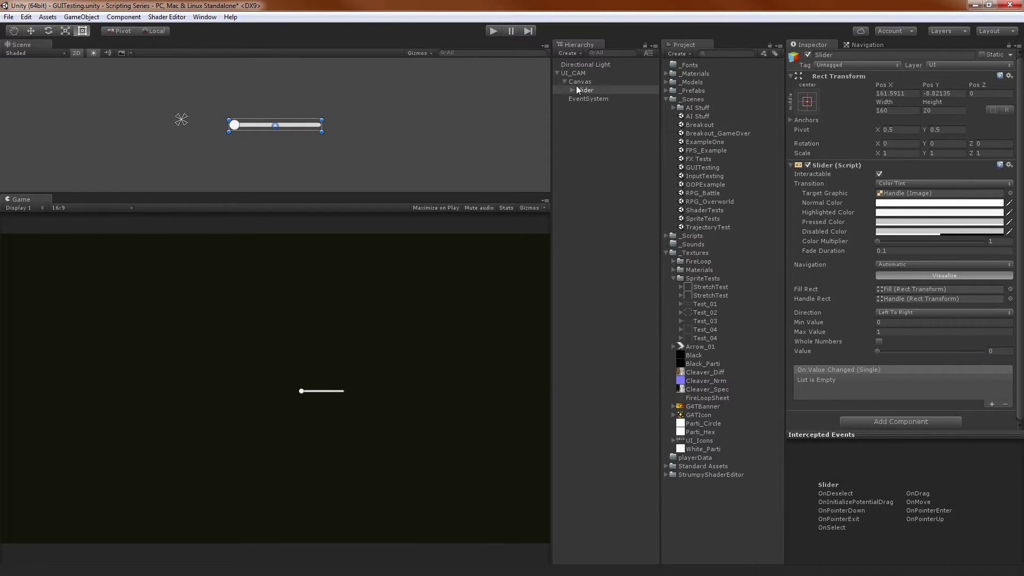
Set the Slider's Min Value to -1 and test its handle in a brief run of the scene.
click(891, 323)
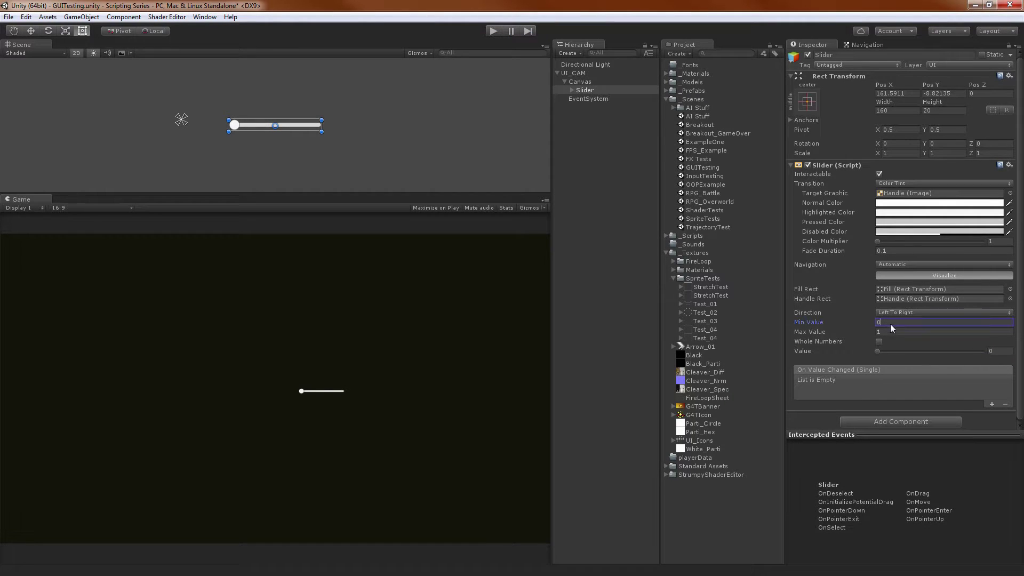
text(-1)
click(493, 30)
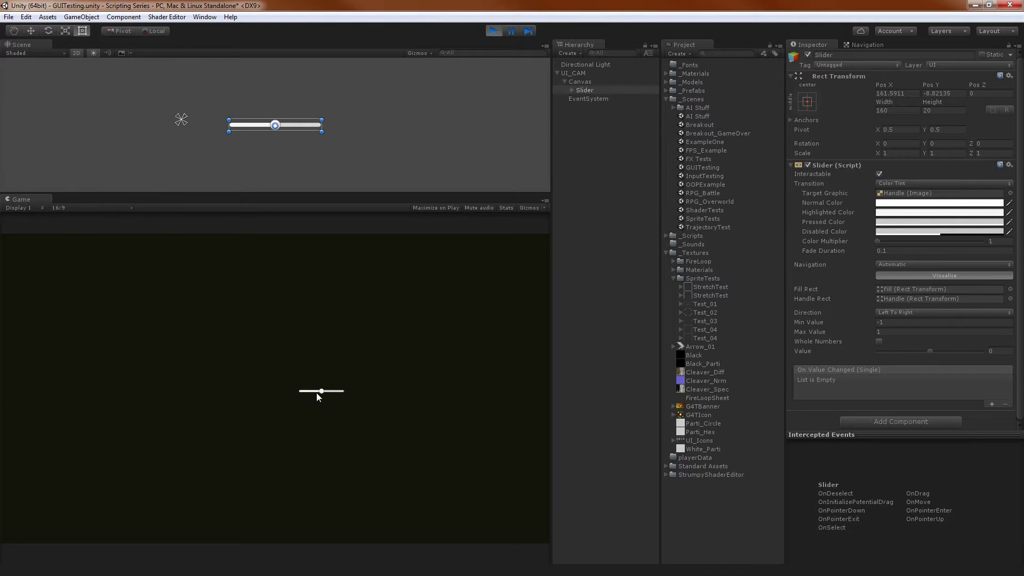
mouse_move(318, 392)
mouse_down()
mouse_move(299, 392)
mouse_move(337, 393)
mouse_move(296, 395)
mouse_move(323, 401)
mouse_up()
click(493, 31)
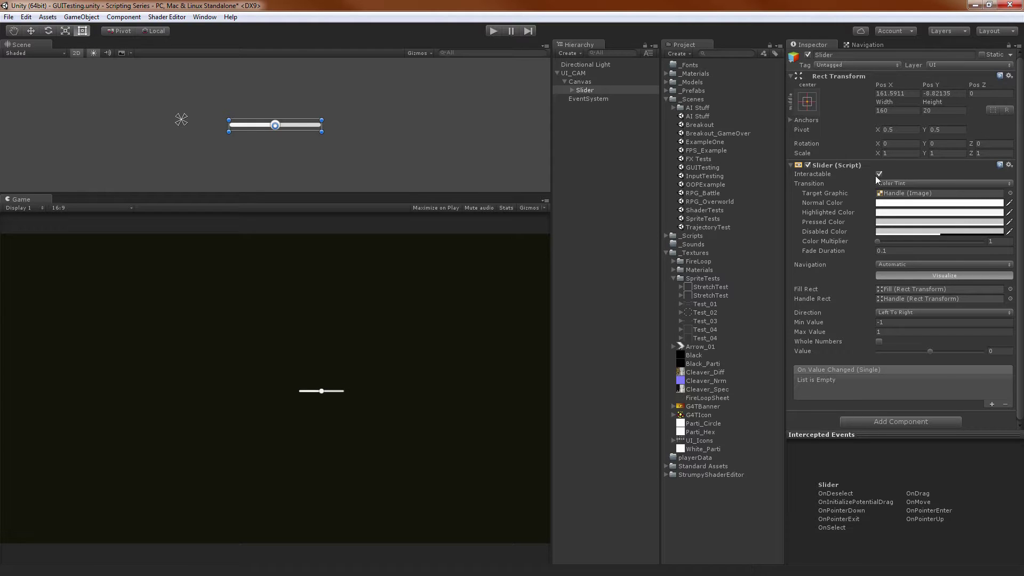
Try the Top To Bottom and Right To Left directions on the Slider and return it to Left To Right.
click(884, 311)
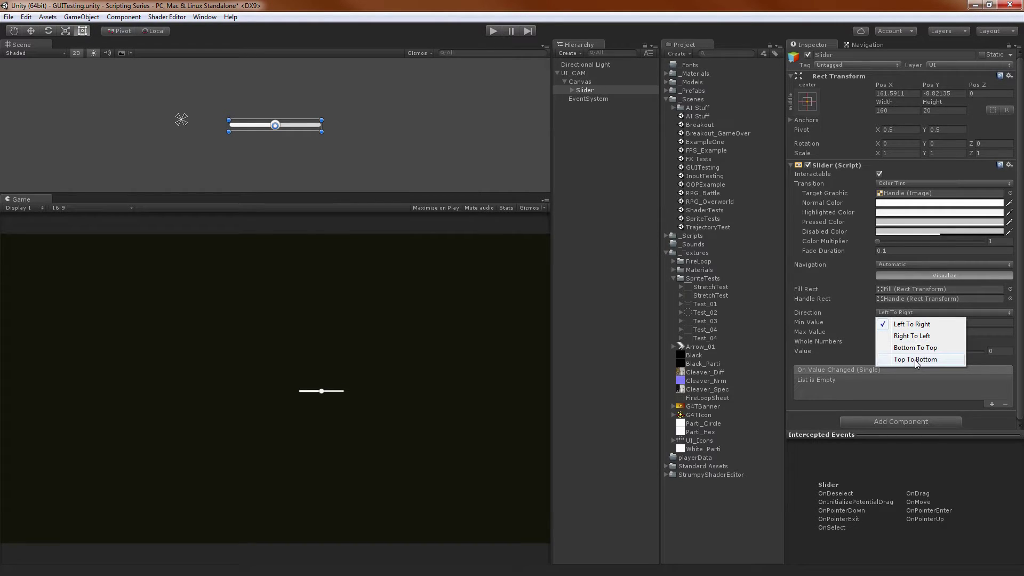
click(916, 359)
click(906, 313)
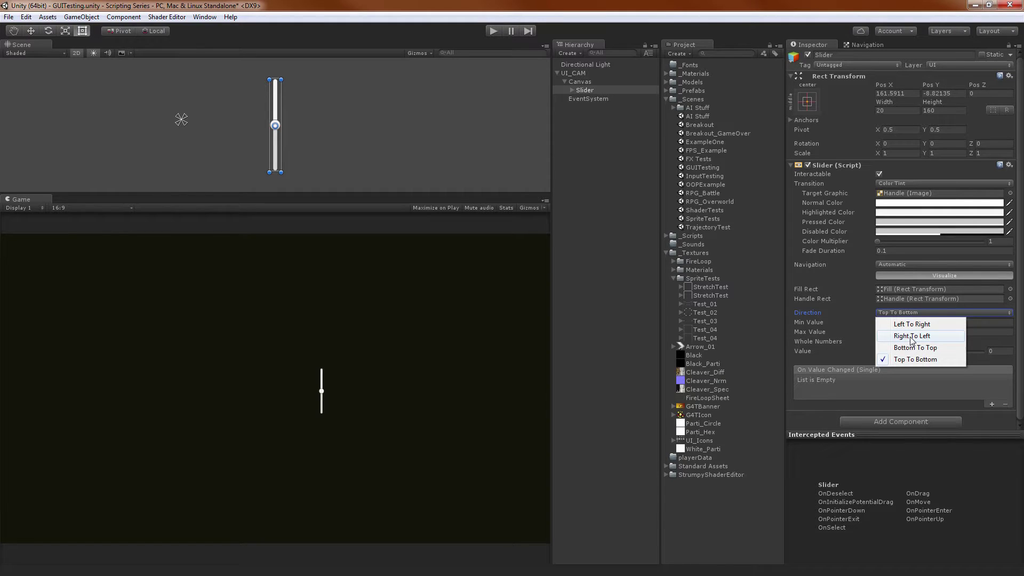
click(911, 336)
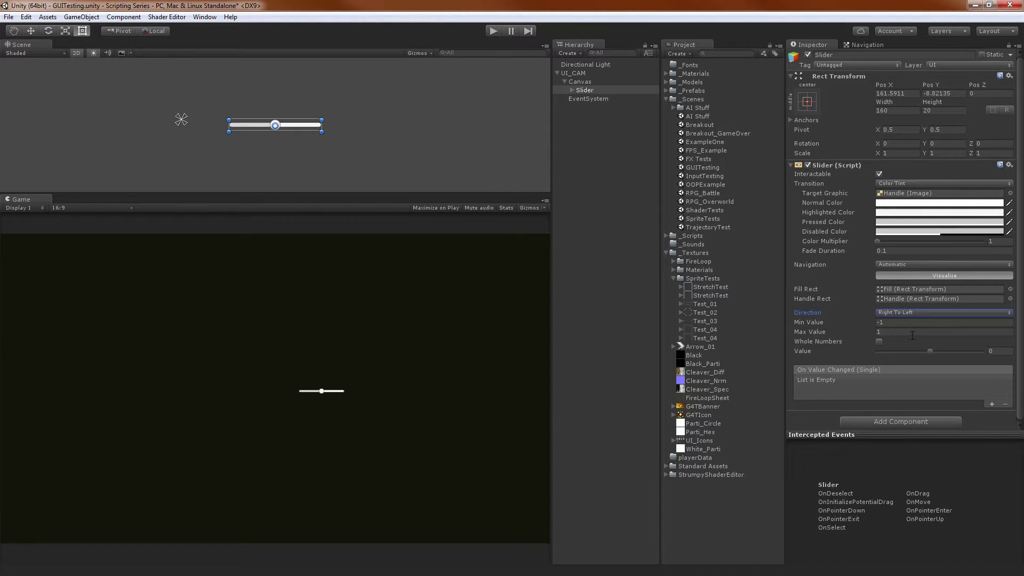
click(910, 313)
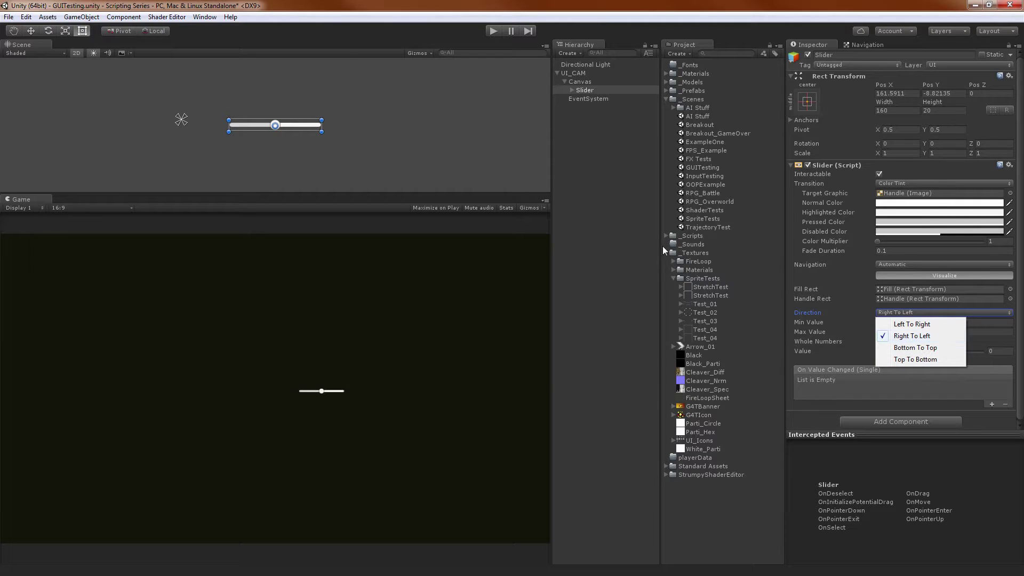
click(910, 324)
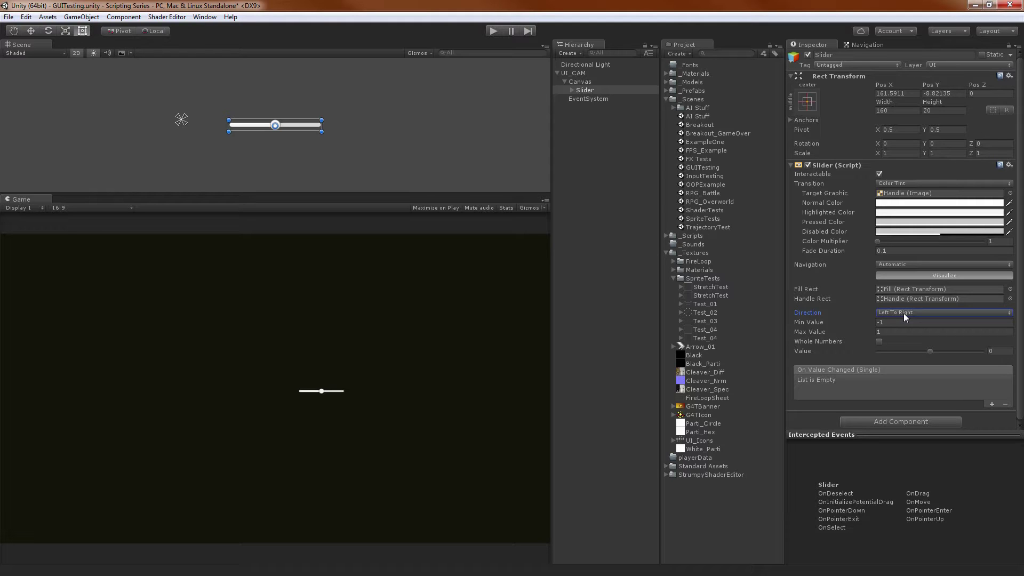
click(903, 313)
click(916, 334)
click(895, 314)
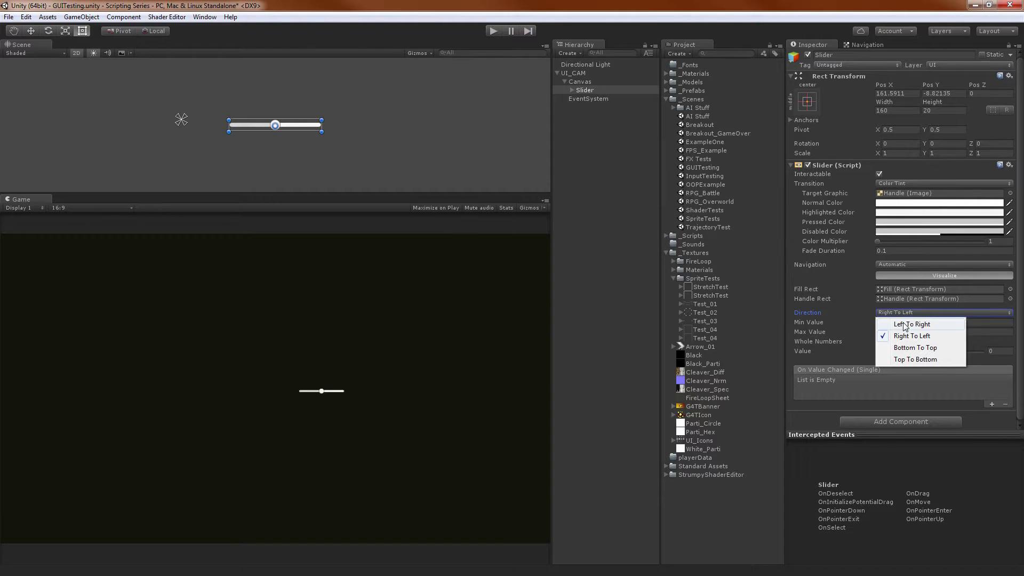
click(904, 322)
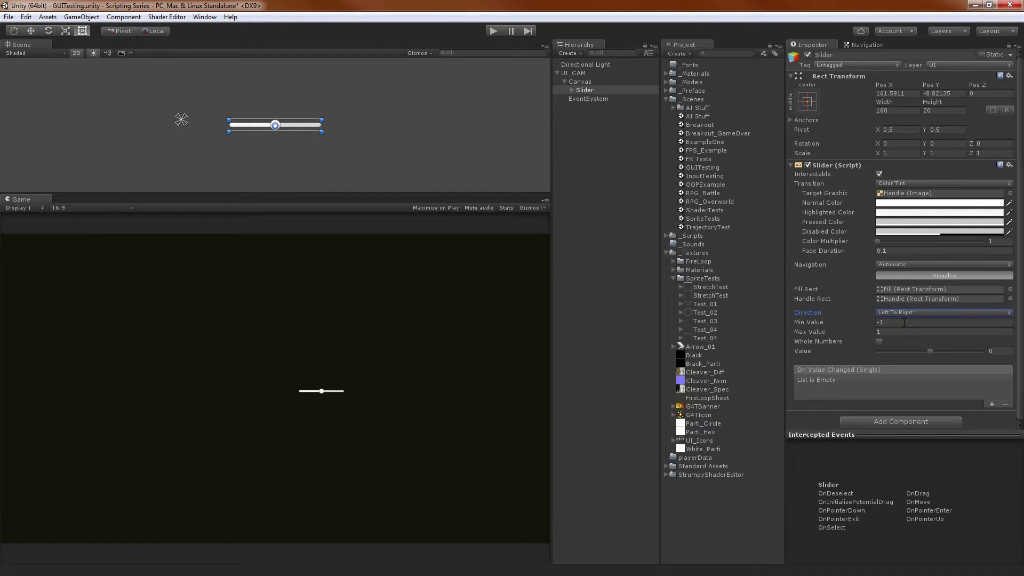
Expand the Slider's child objects in the hierarchy and examine its Background image up close in the scene.
click(572, 91)
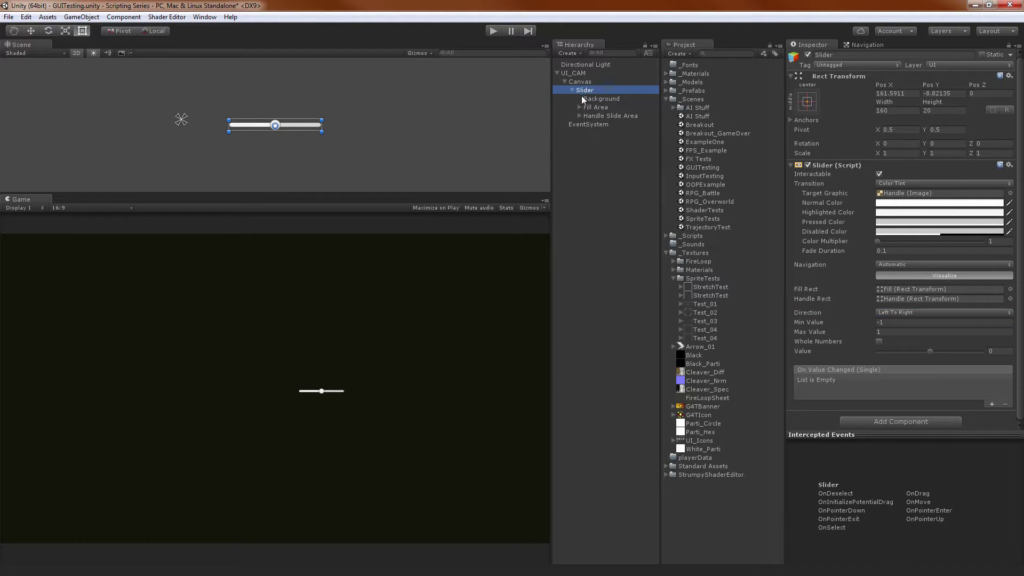
click(590, 99)
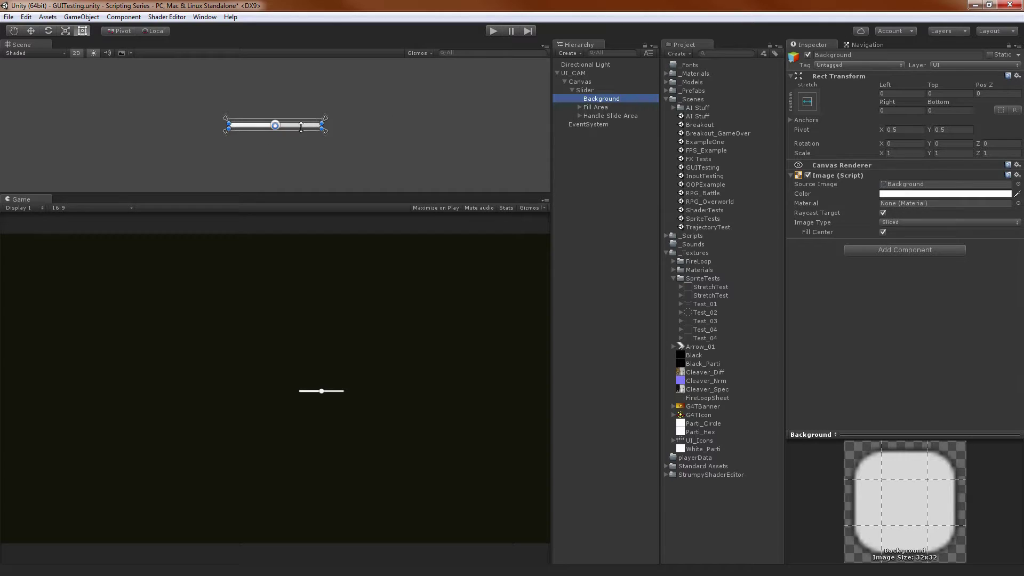
scroll(195, 128, up, 5)
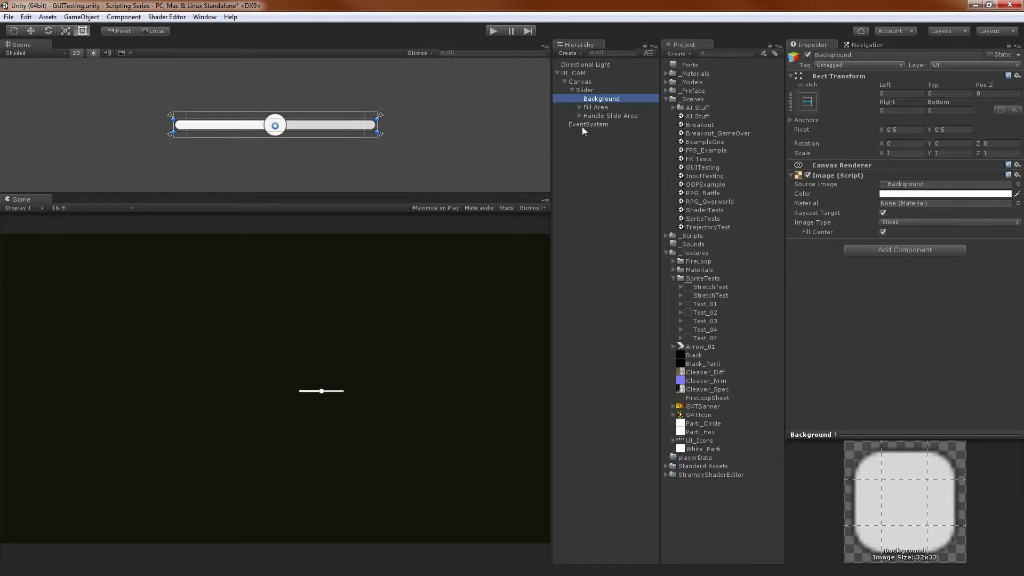
Move the Slider's Fill Area below the background track in the scene and undo the move.
click(579, 107)
click(588, 107)
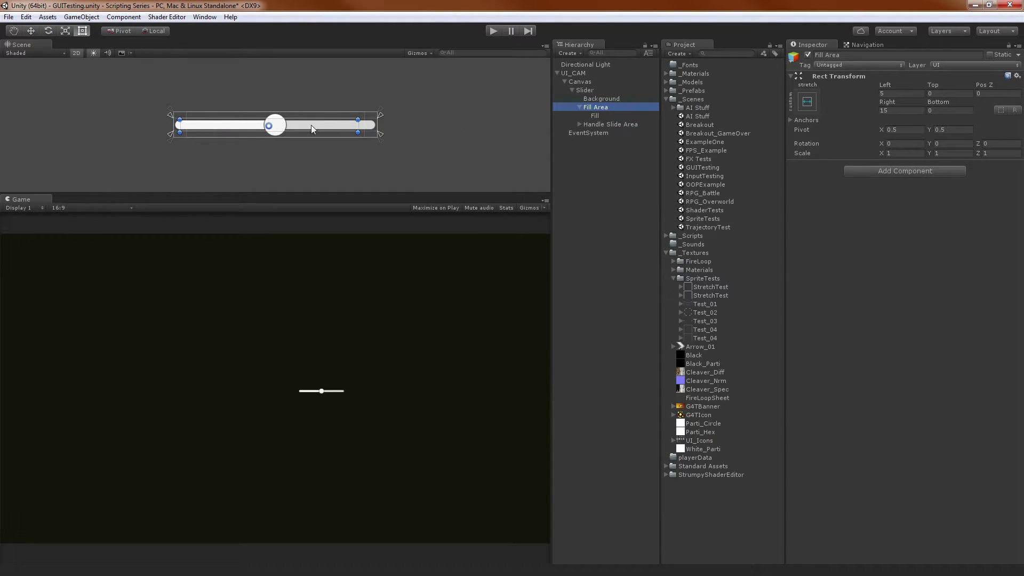
drag(304, 127, 306, 151)
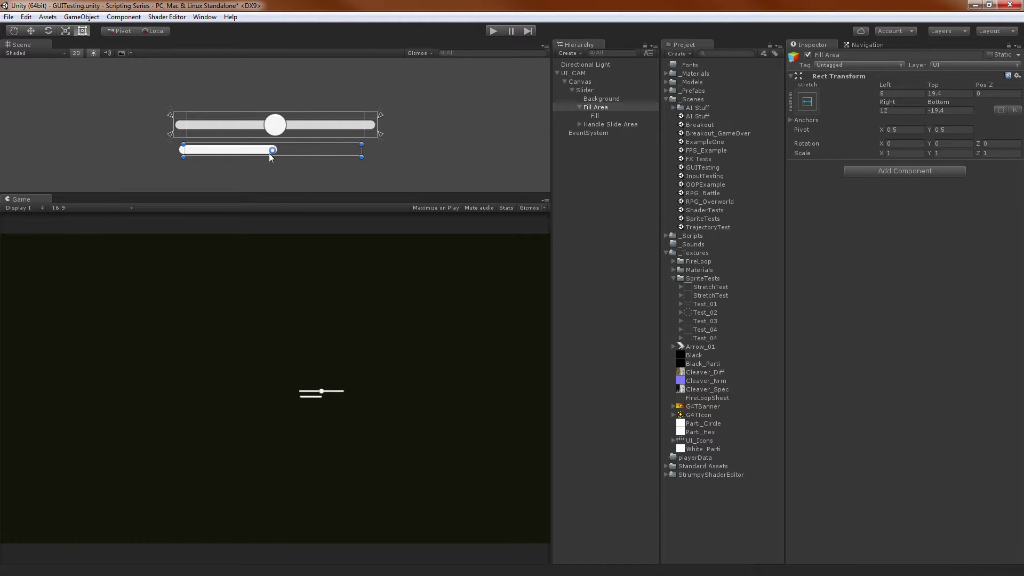
key(ctrl+z)
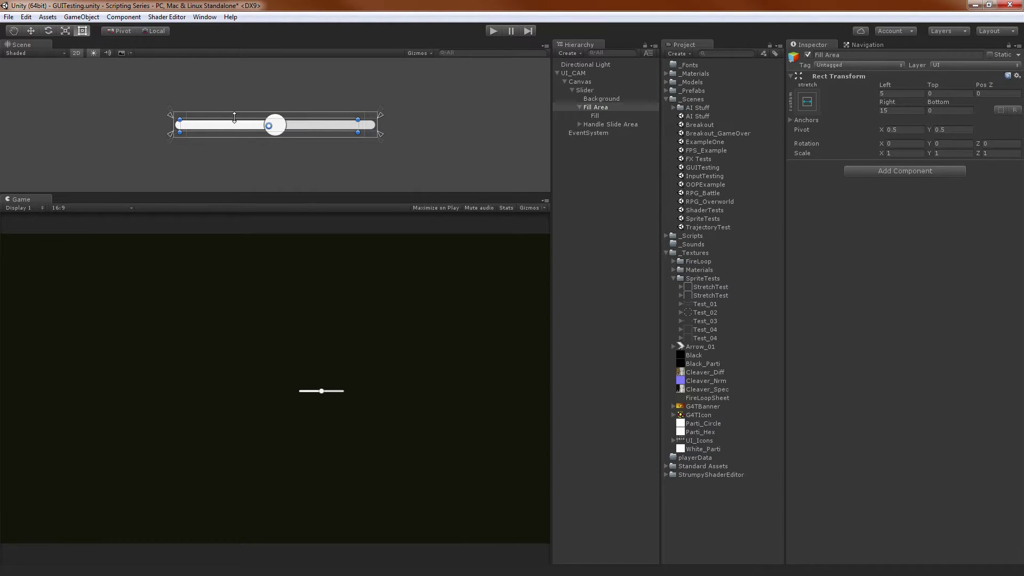
Move the Fill image below the track, undo the move, and compare the Fill Area and Fill transforms.
click(634, 115)
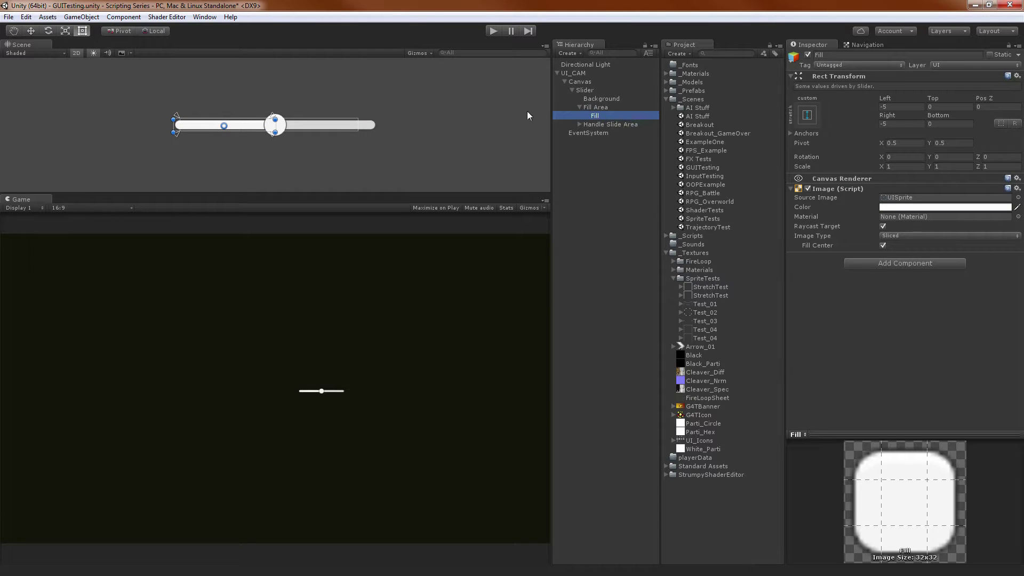
drag(243, 126, 240, 160)
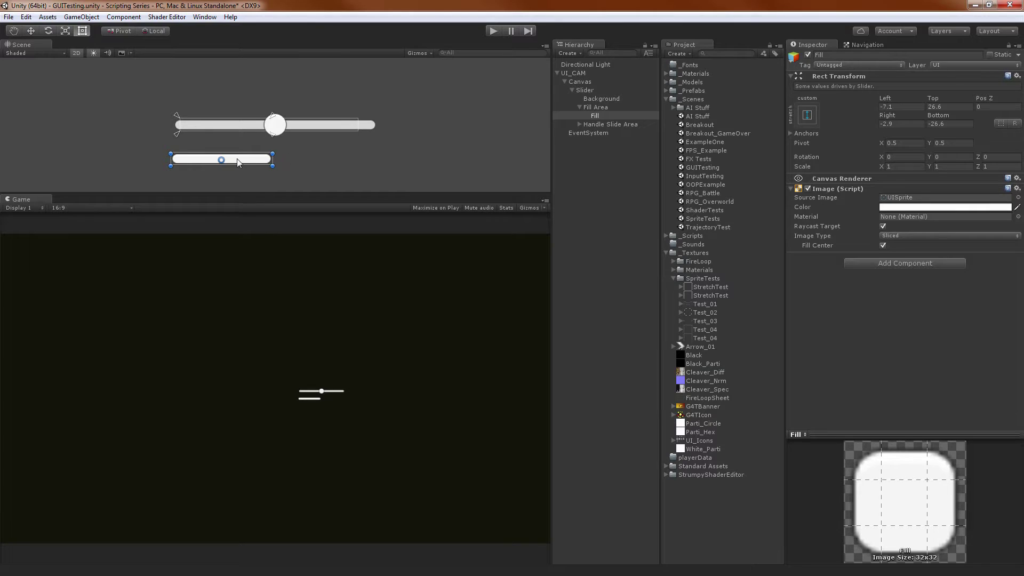
key(ctrl+z)
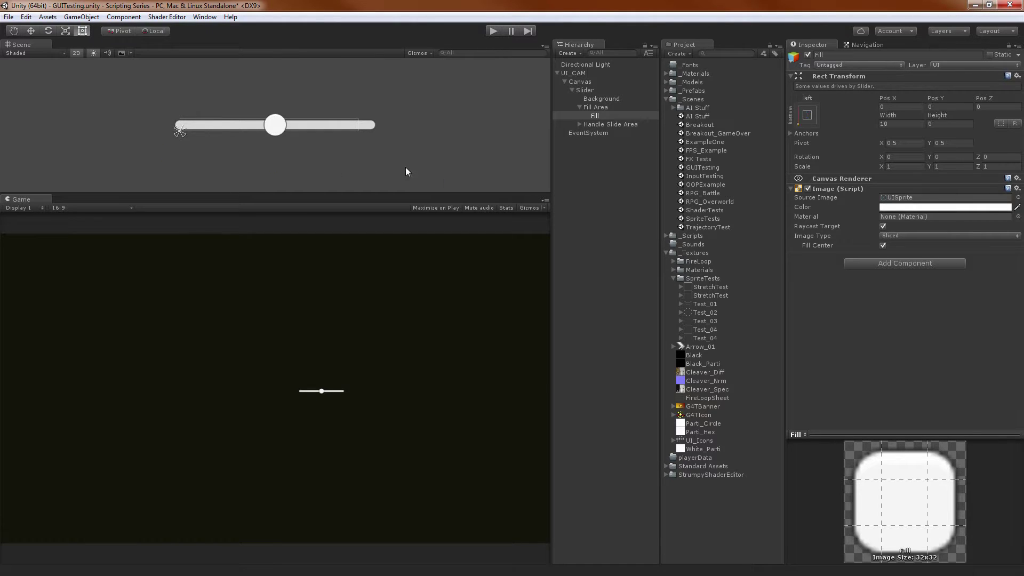
click(600, 108)
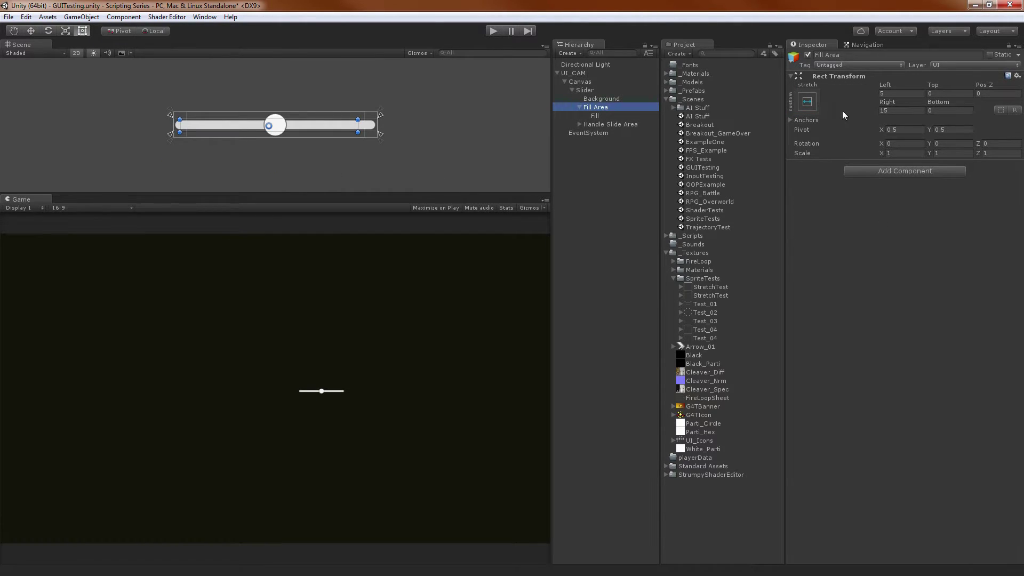
click(605, 116)
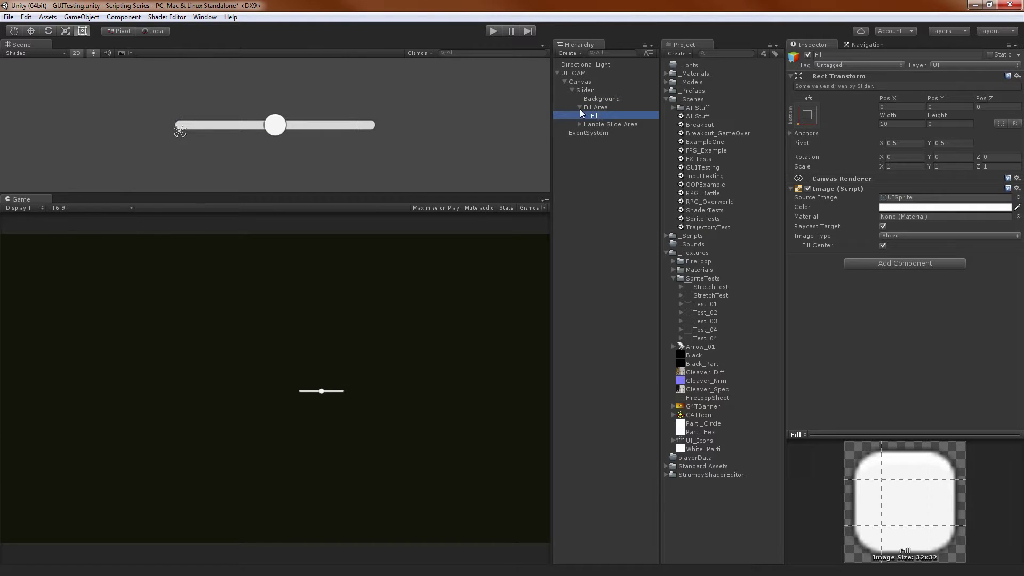
Expand the Handle Slide Area, move it below the track in the scene, and undo the move.
click(580, 107)
click(580, 116)
click(594, 116)
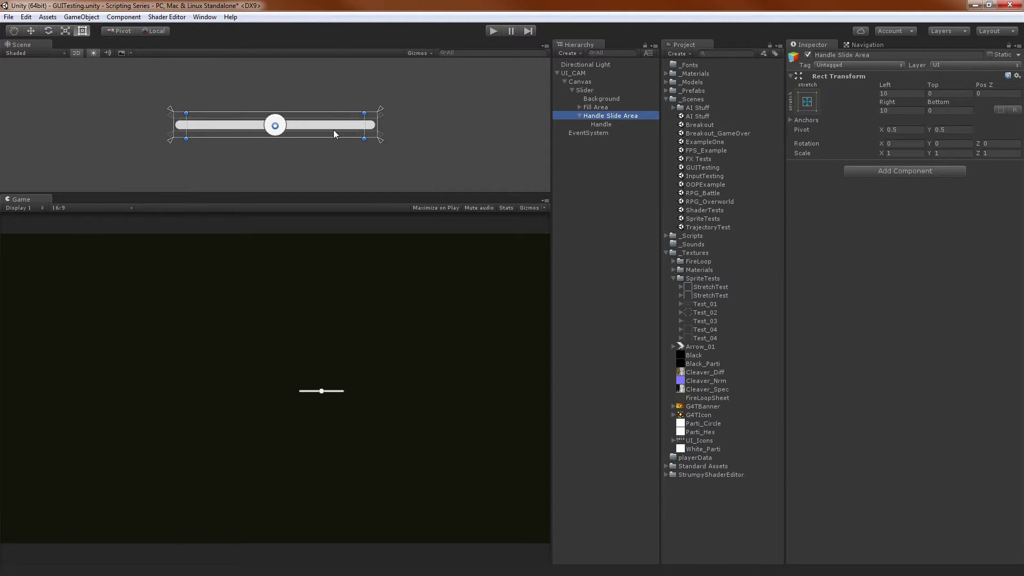
drag(332, 130, 321, 159)
key(ctrl+z)
Examine the extents of the Handle Slide Area and the Handle image inside it.
click(607, 123)
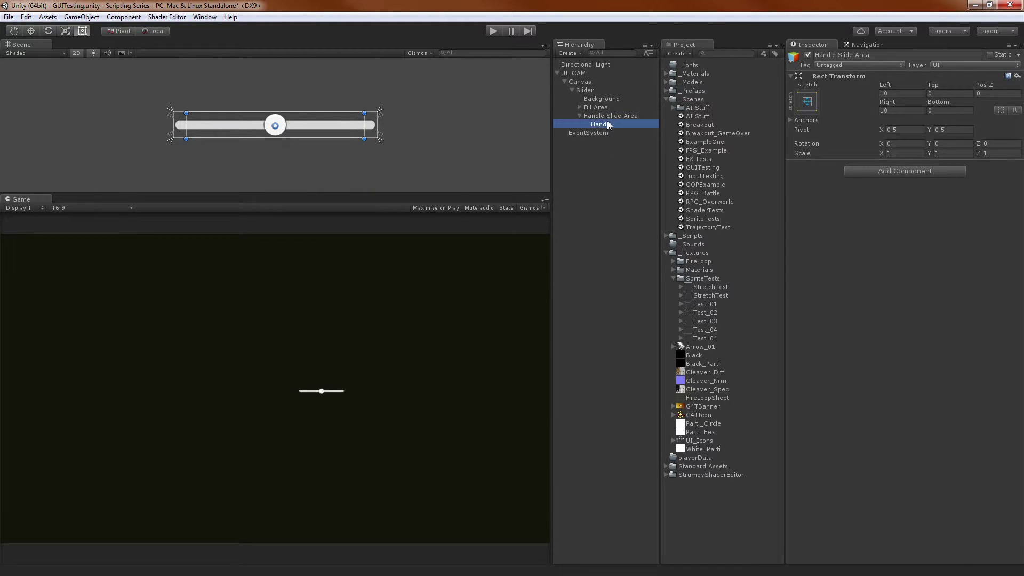
click(601, 116)
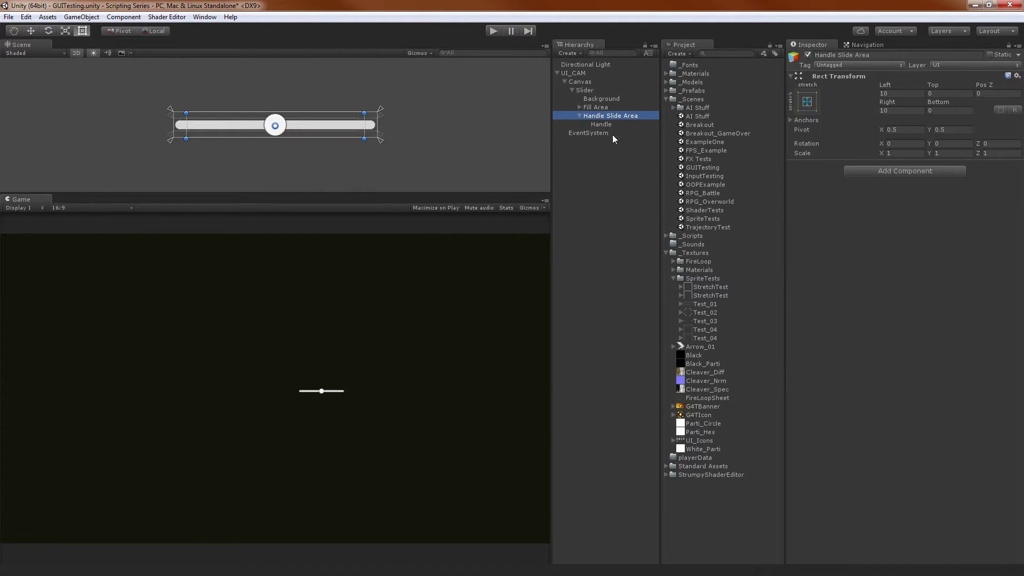
mouse_move(358, 117)
mouse_down()
mouse_move(393, 116)
mouse_move(351, 116)
mouse_move(365, 117)
mouse_up()
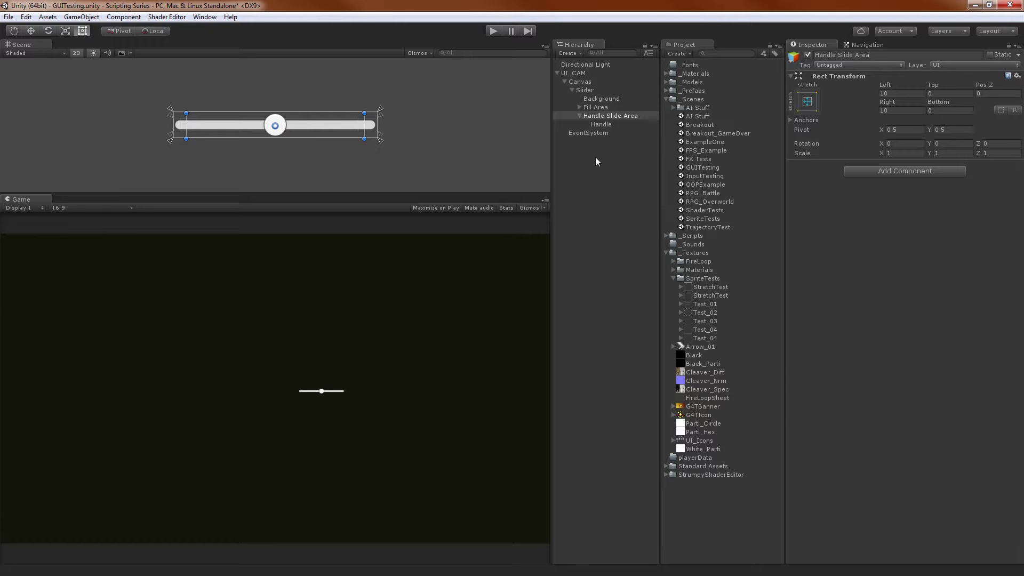
click(602, 124)
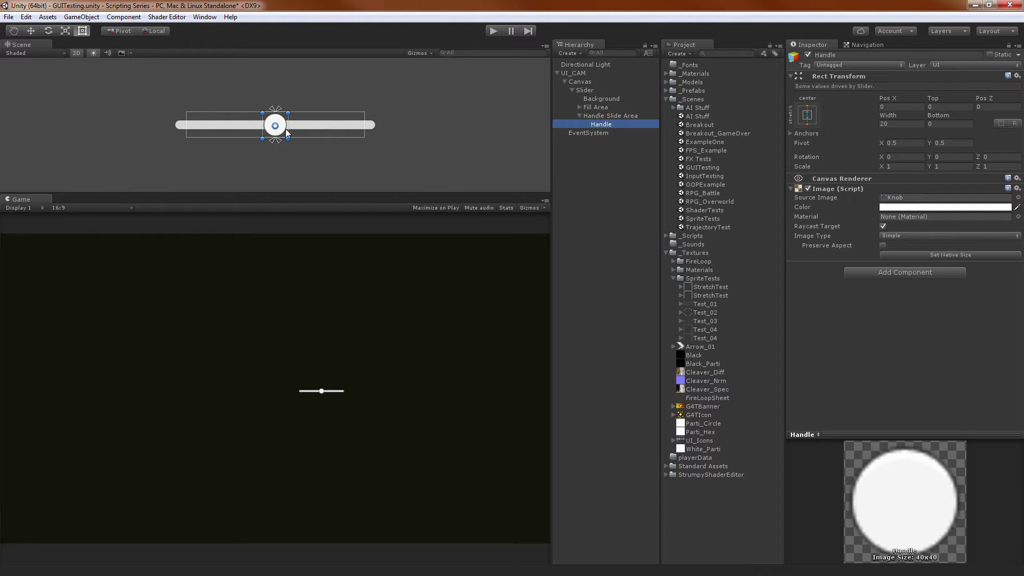
click(579, 115)
Locate the objects referenced by the Slider's Target Graphic, Fill Rect and Handle Rect, inspect the Handle, and reselect the collapsed Slider.
click(583, 90)
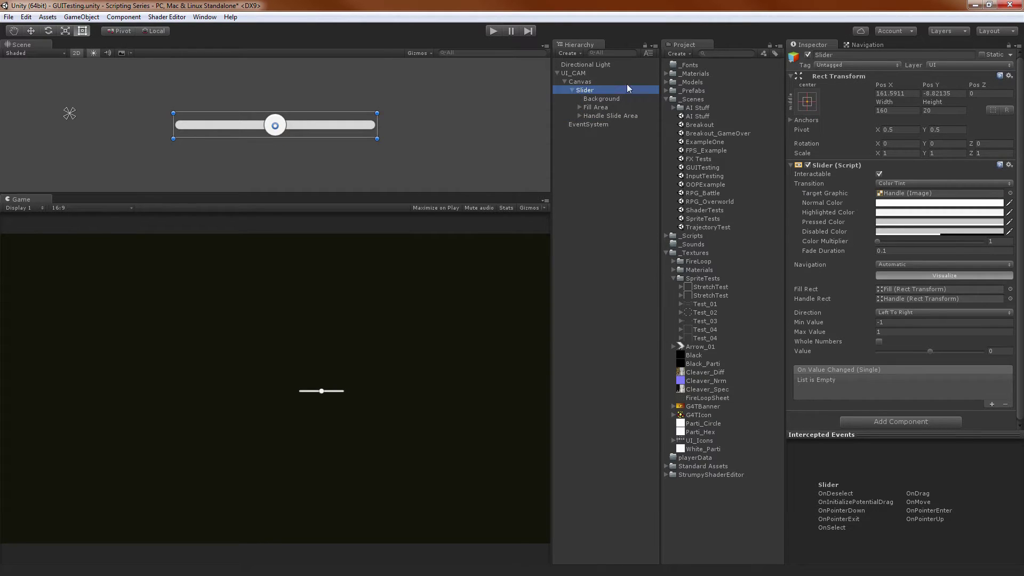
click(905, 194)
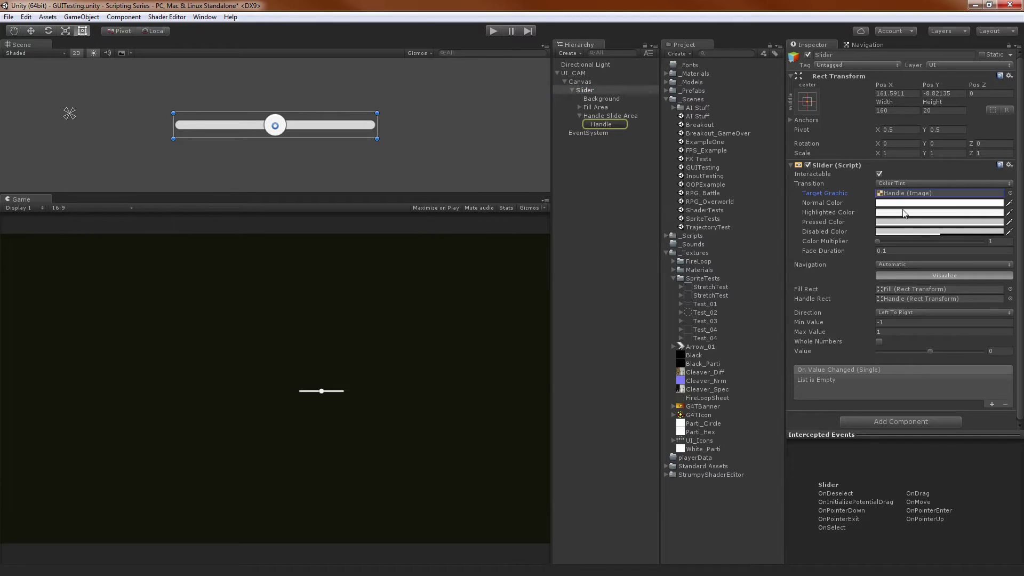
click(905, 289)
click(904, 298)
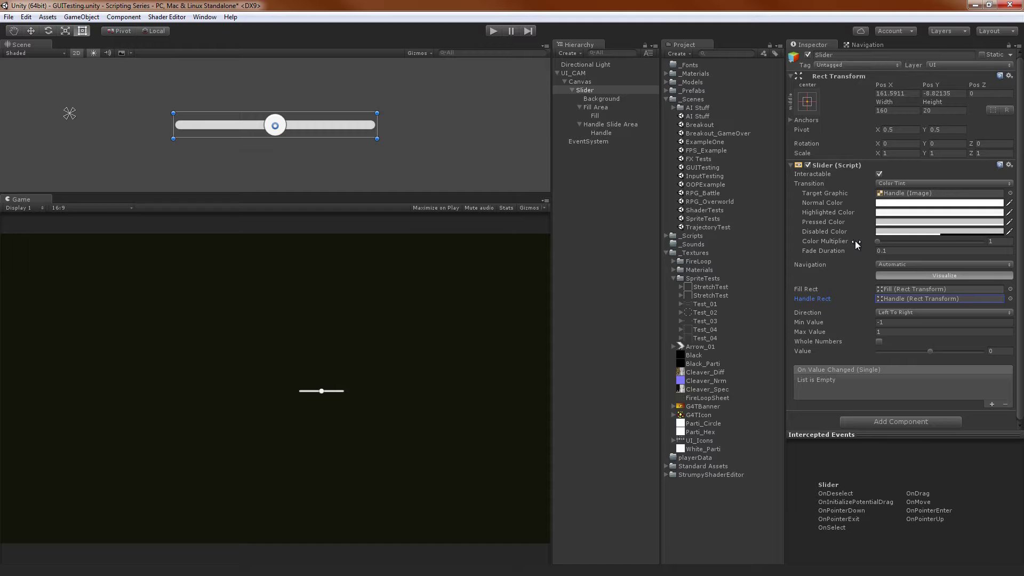
click(607, 125)
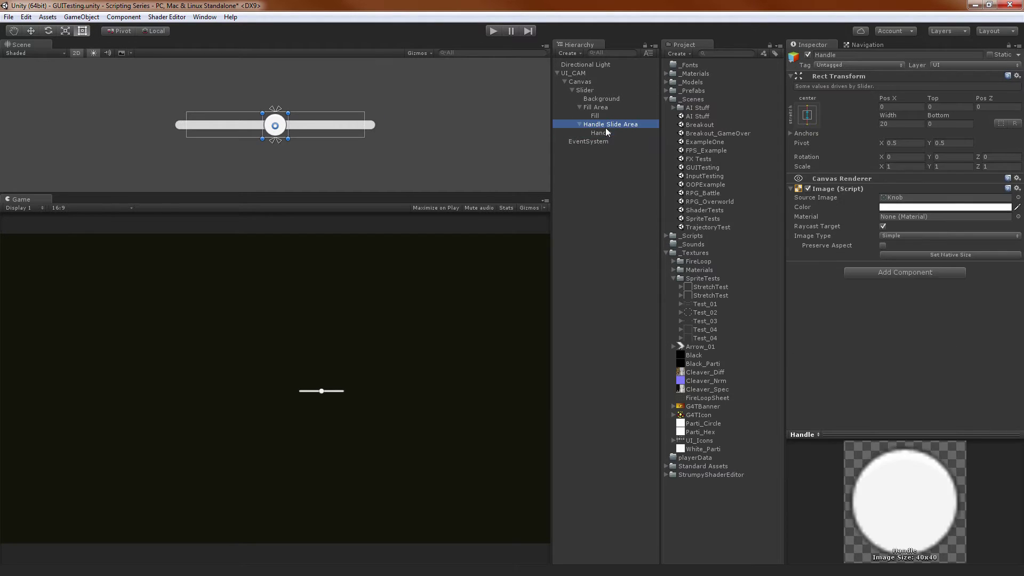
click(600, 183)
click(573, 89)
click(578, 89)
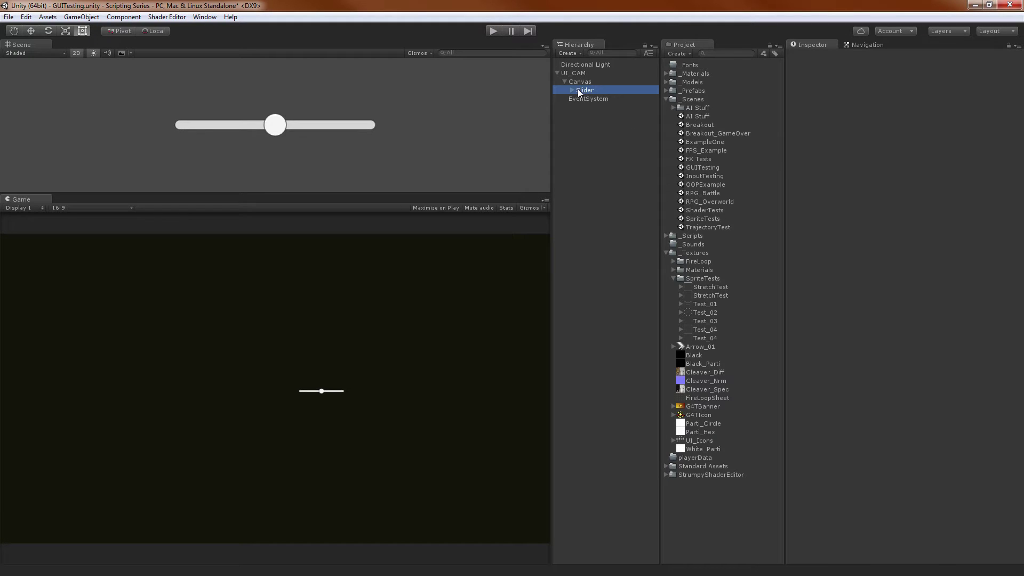
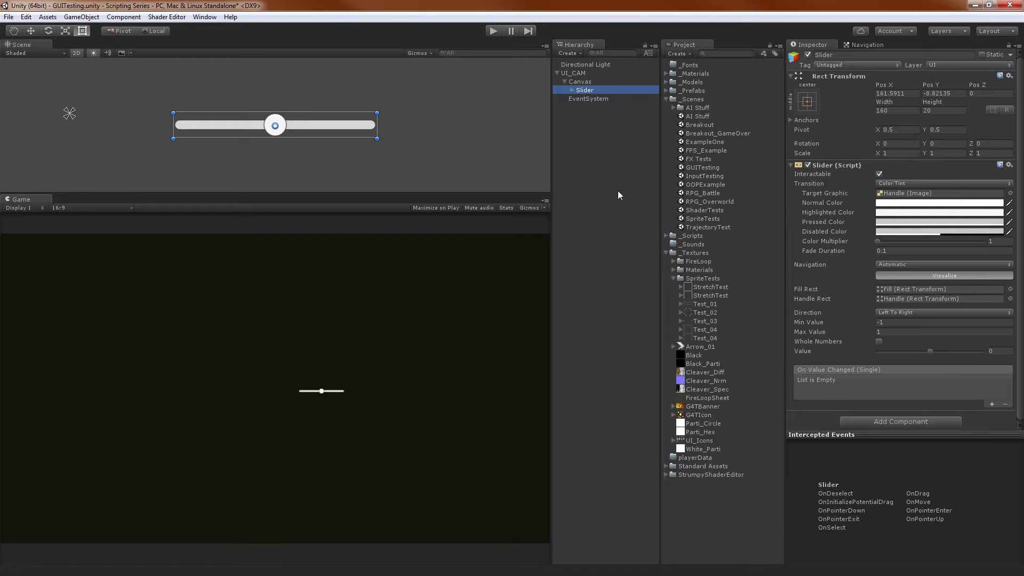
Delete the Slider from the Canvas.
click(586, 135)
click(589, 98)
click(590, 93)
key(Delete)
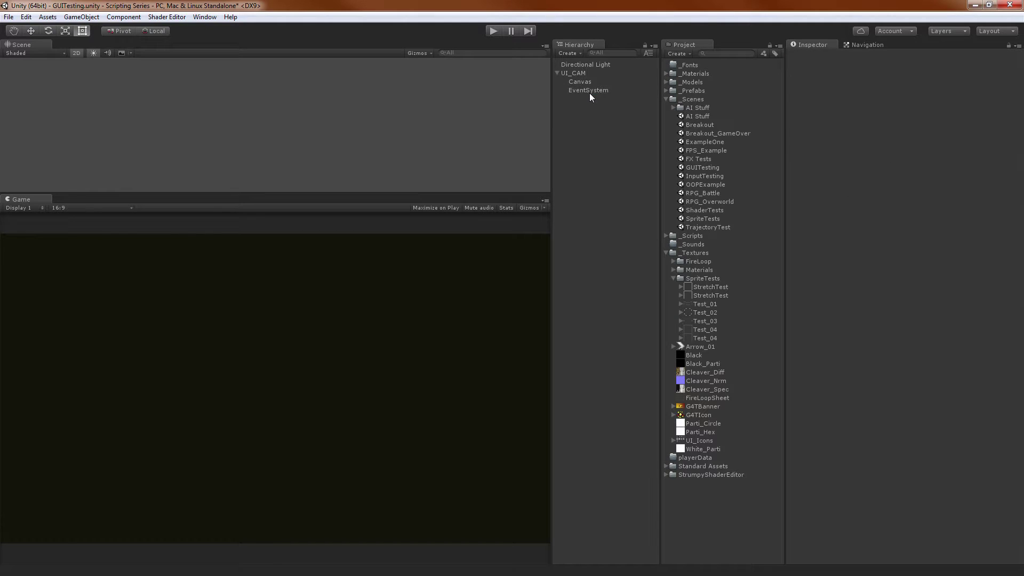
Add a UI Scrollbar to the Canvas.
right_click(581, 142)
mouse_move(651, 292)
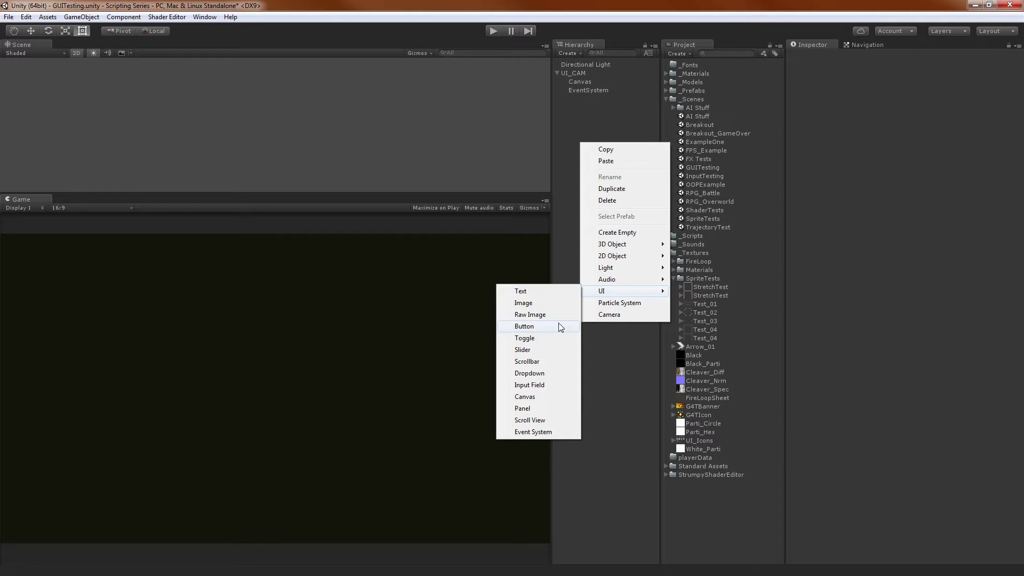
click(543, 363)
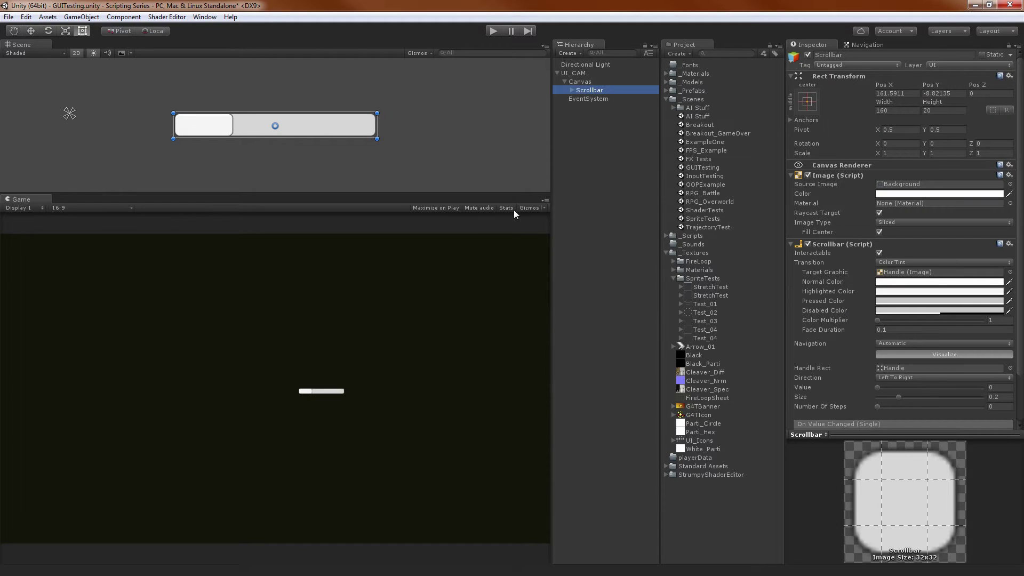
Run the scene, move the Scrollbar's handle back and forth while examining its Value, and stop the scene.
click(491, 31)
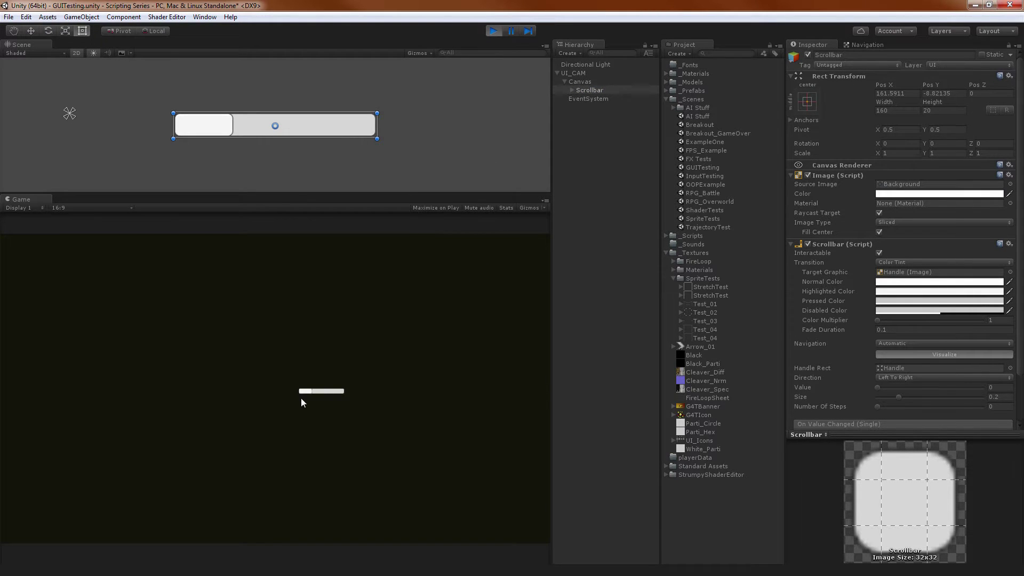
drag(305, 393, 314, 394)
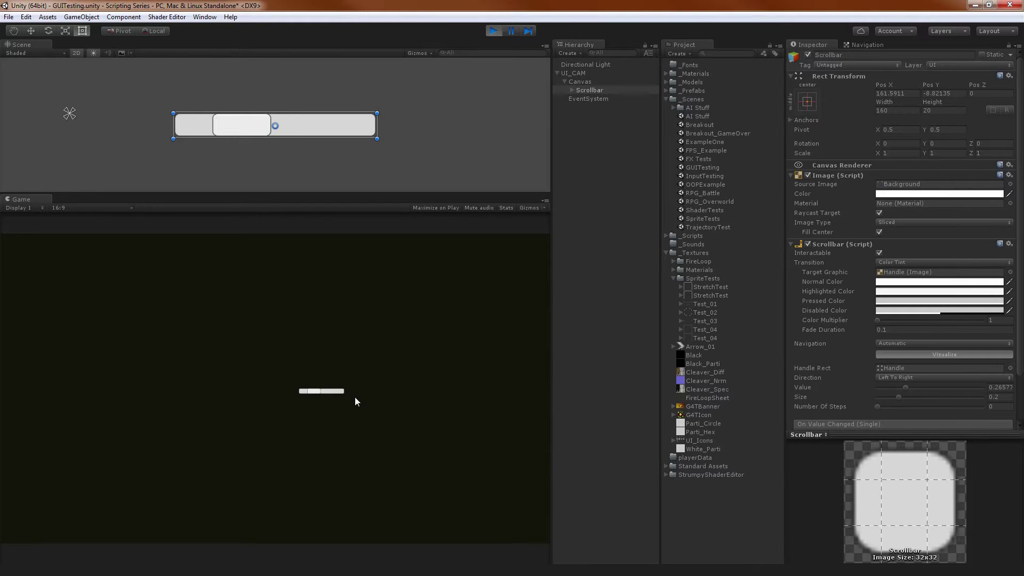
click(321, 393)
drag(319, 392, 297, 389)
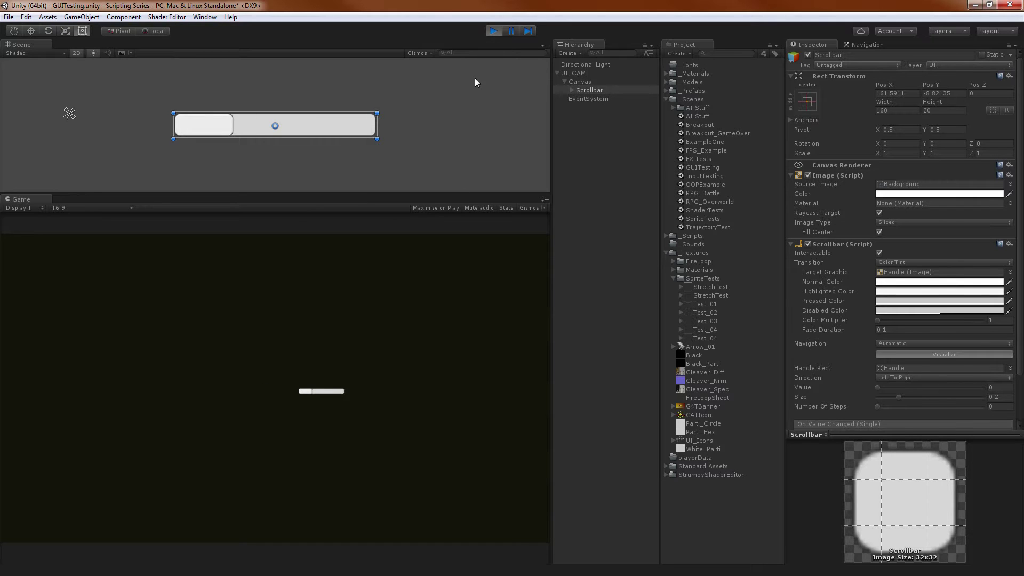
scroll(894, 300, down, 3)
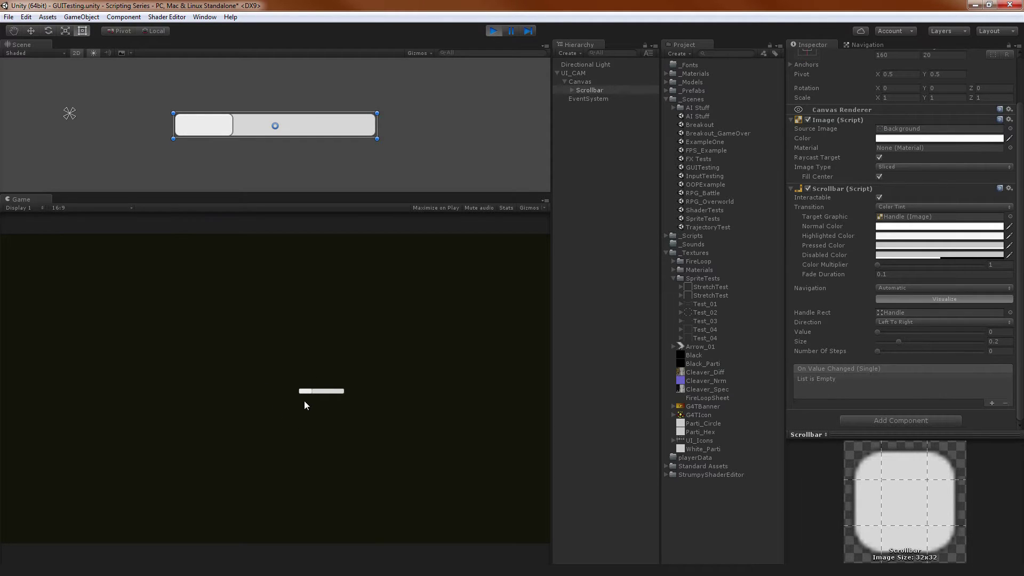
mouse_move(307, 395)
mouse_down()
mouse_move(352, 384)
mouse_move(304, 391)
mouse_up()
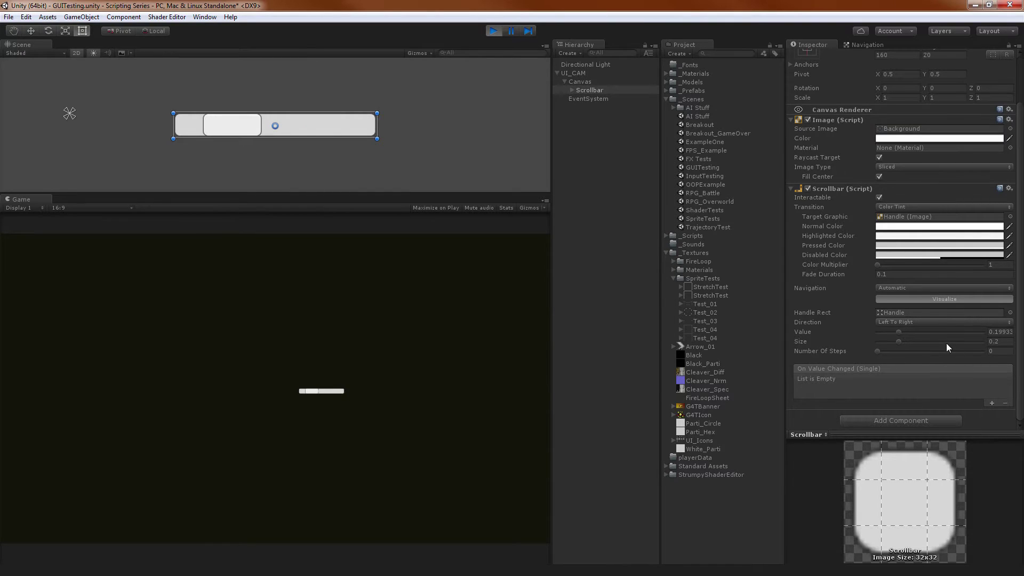
click(499, 30)
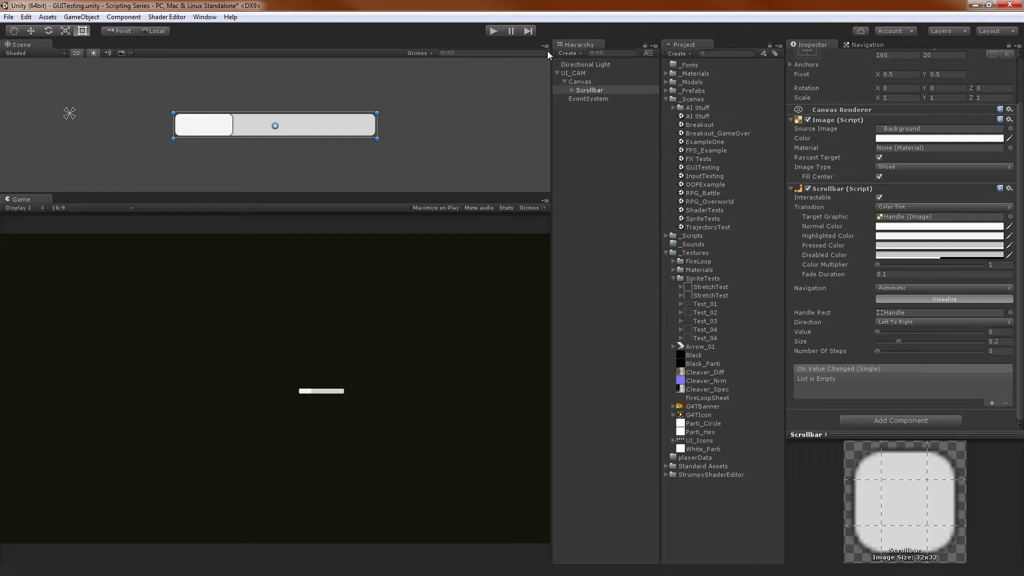
Delete the Scrollbar from the Canvas.
click(591, 129)
click(602, 92)
key(Delete)
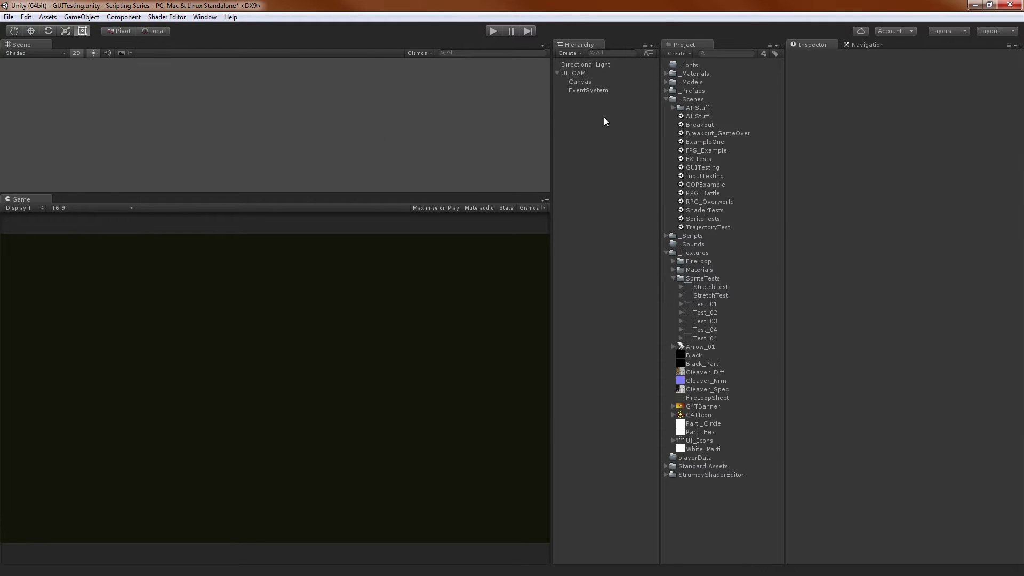
Add a UI Scroll View to the Canvas and frame it in the scene.
right_click(604, 117)
mouse_move(636, 264)
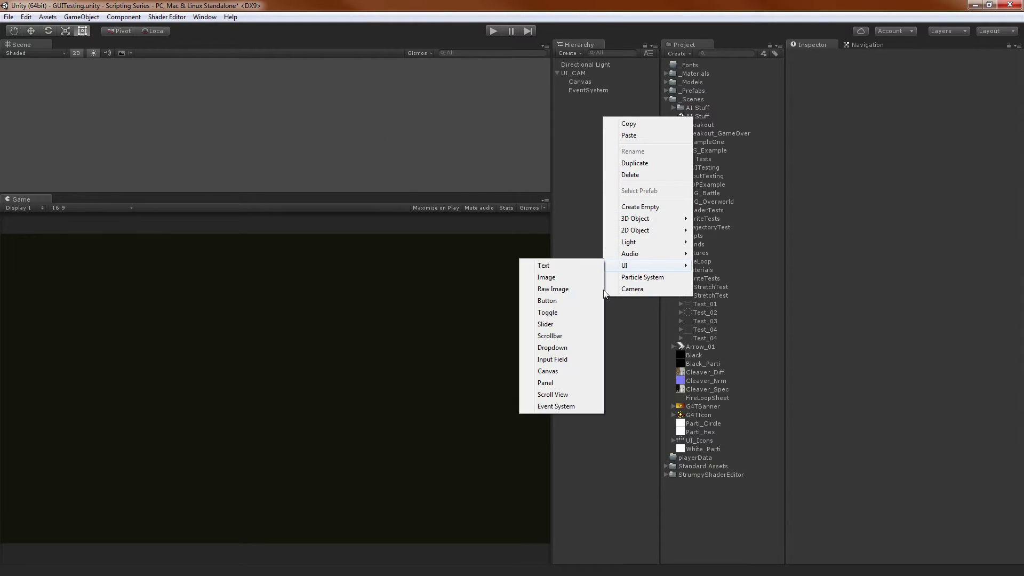
click(575, 395)
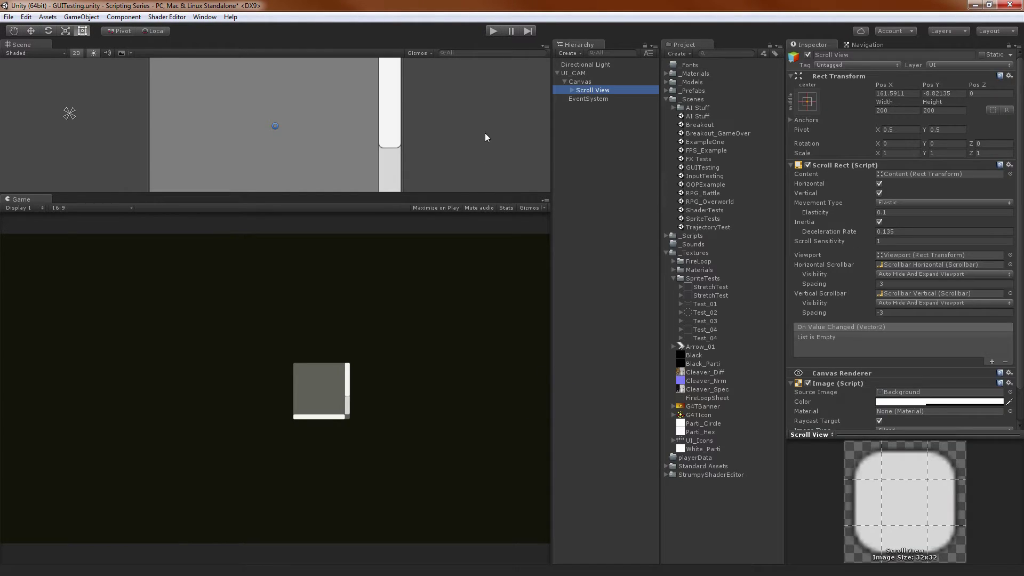
key(f)
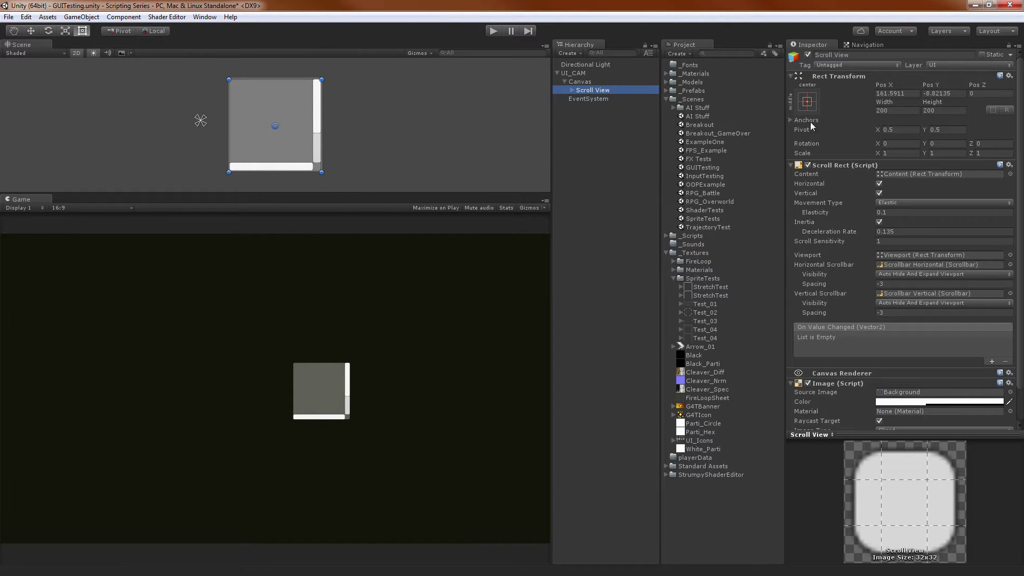
Enlarge the Scroll View to a width of about 415 and a height of about 335.
drag(884, 102, 947, 104)
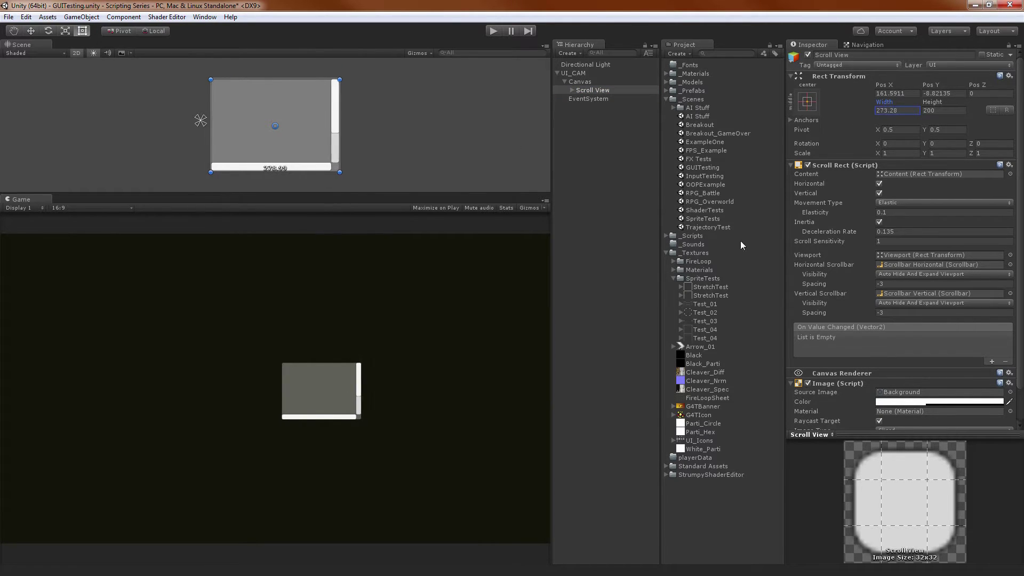
drag(741, 246, 608, 303)
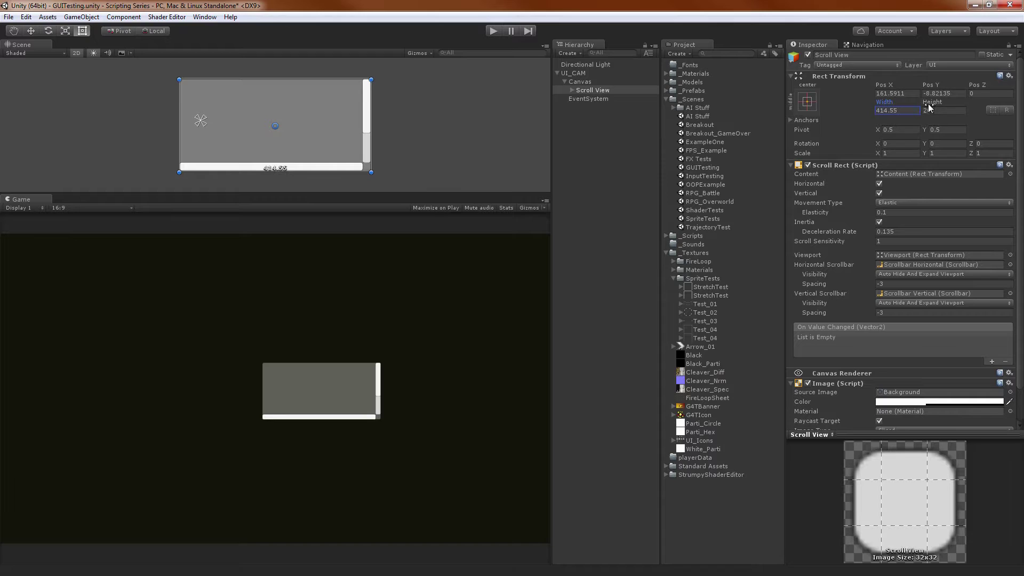
drag(928, 108, 178, 130)
scroll(228, 142, down, 3)
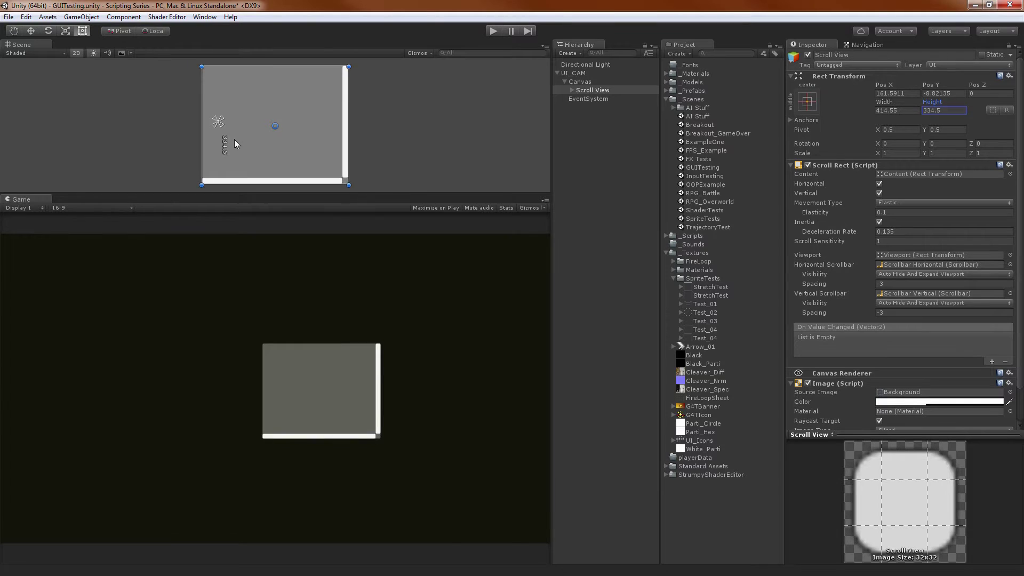
Expand the Scroll View's child objects and examine its Scroll Rect settings and the Viewport's components.
click(572, 90)
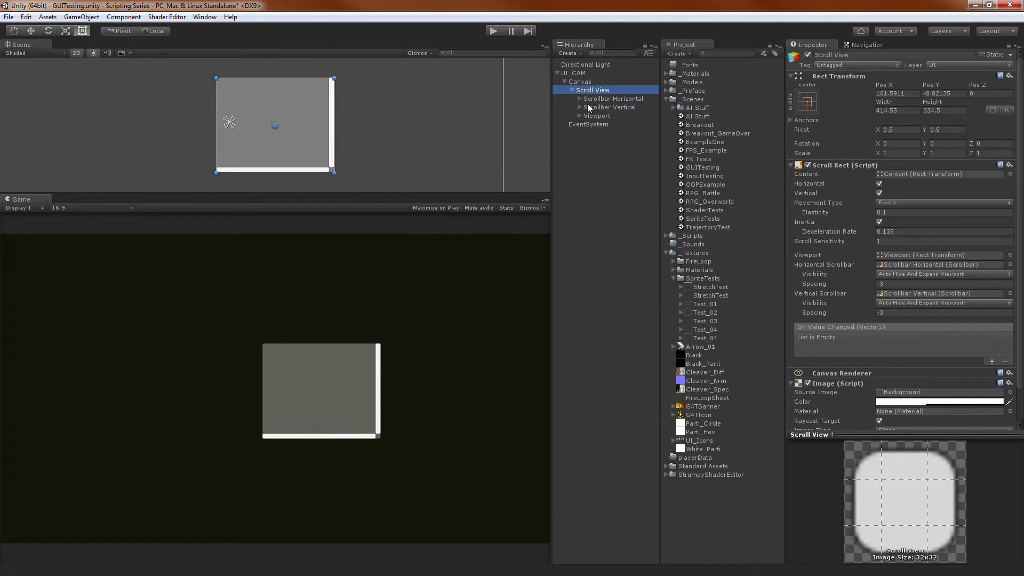
click(572, 82)
click(584, 90)
scroll(907, 311, down, 2)
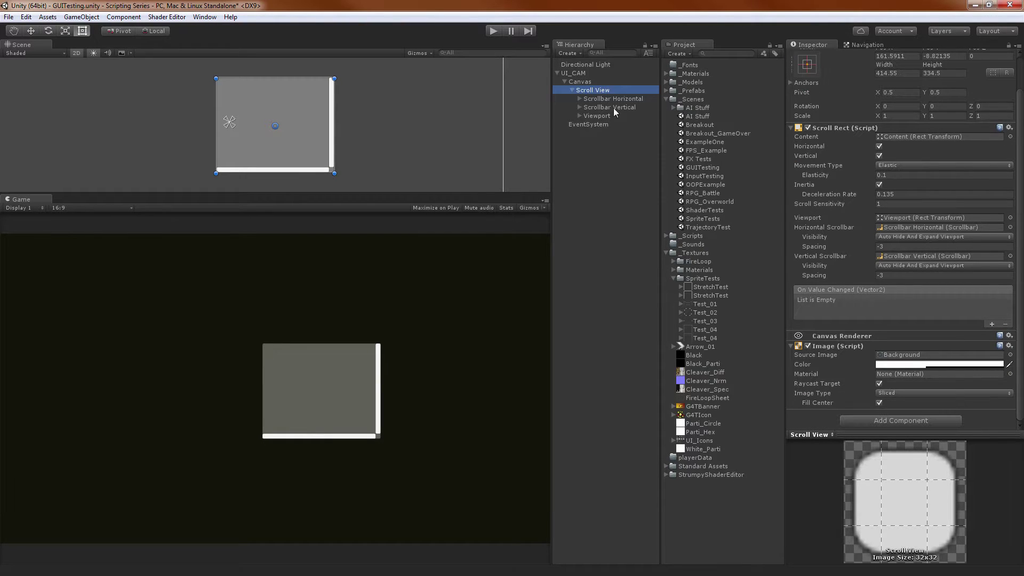
click(593, 117)
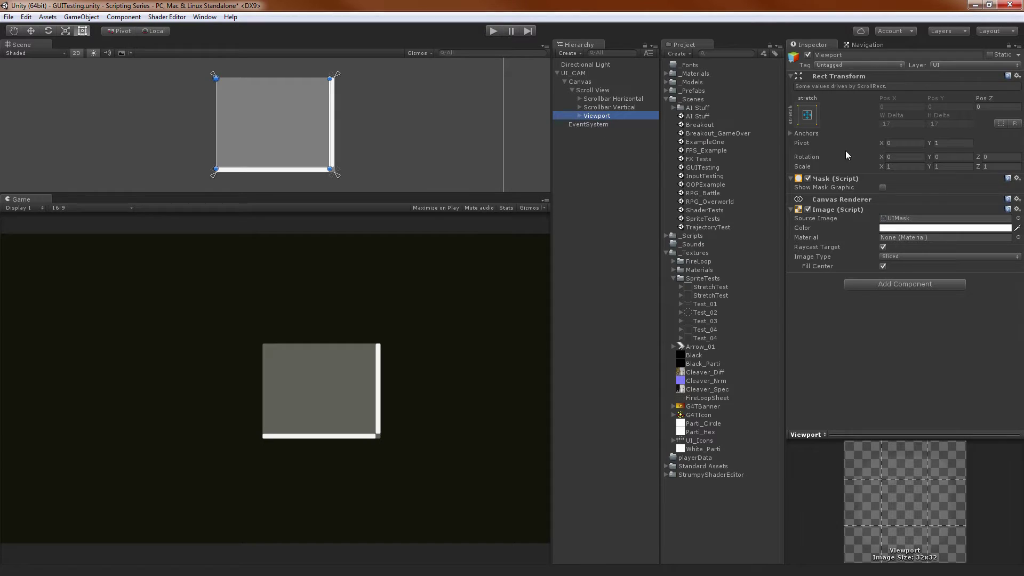
Enlarge the Viewport's Content beyond the visible area, with a Height of about 542 and a Right value of about -250.
click(600, 124)
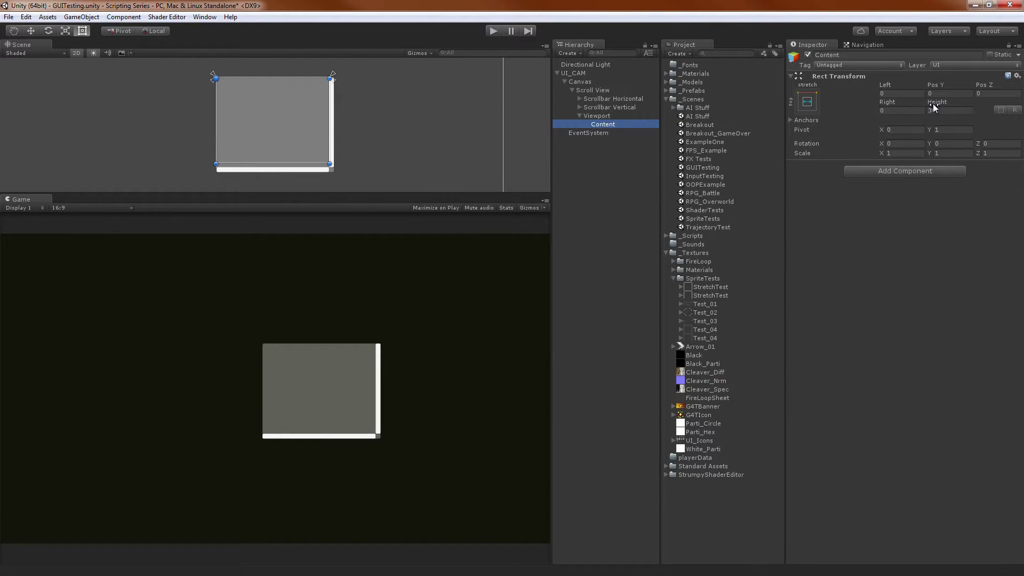
drag(934, 104, 238, 145)
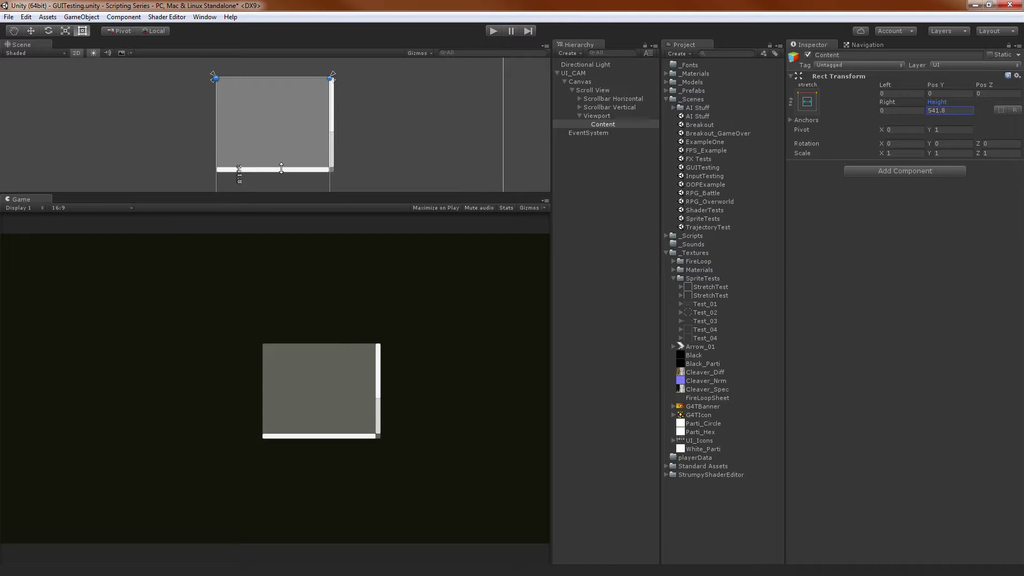
drag(887, 102, 586, 80)
Run the scene, move the Scroll View's vertical and horizontal scrollbar handles back and forth, and stop the scene.
click(493, 30)
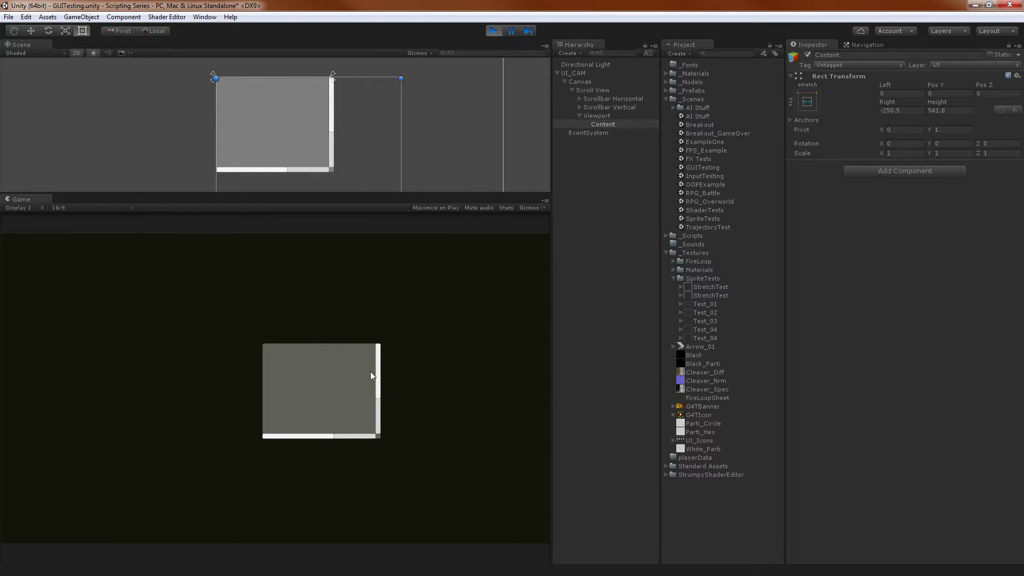
drag(377, 374, 383, 409)
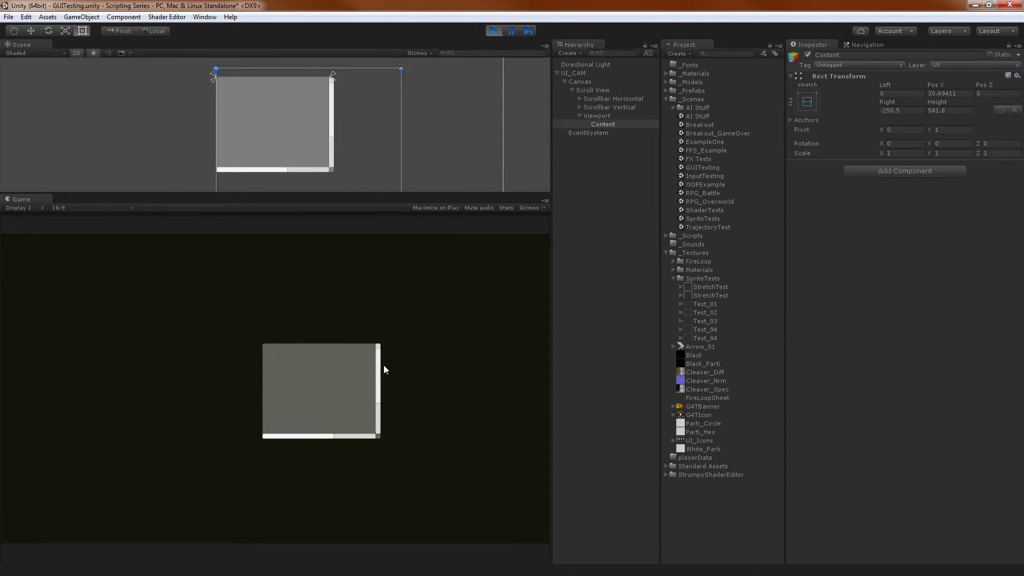
scroll(346, 187, down, 2)
scroll(346, 189, down, 1)
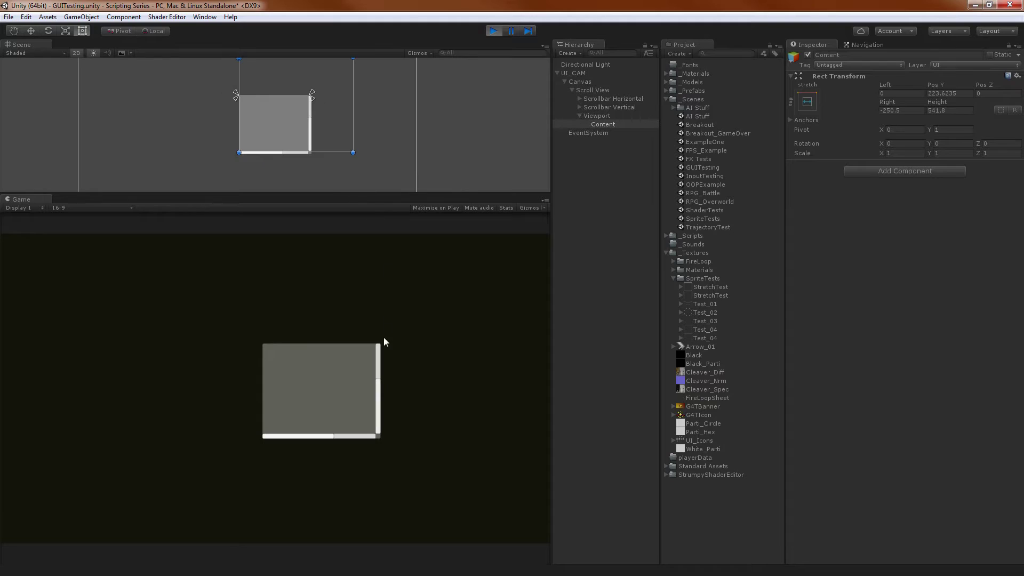
mouse_move(375, 364)
mouse_down()
mouse_move(379, 402)
mouse_move(384, 320)
mouse_move(384, 387)
mouse_move(382, 377)
mouse_up()
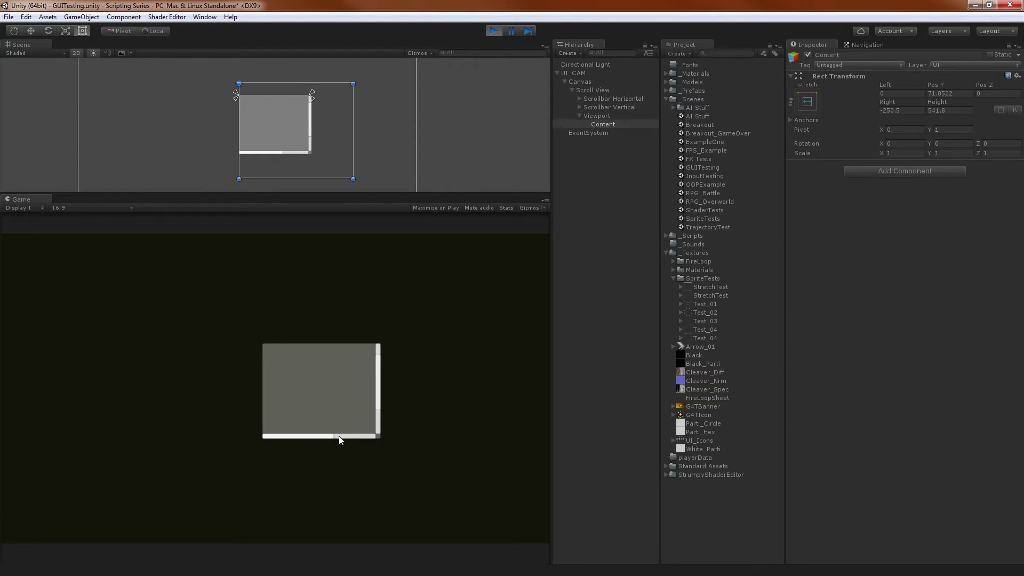
drag(336, 435, 312, 421)
drag(376, 394, 363, 345)
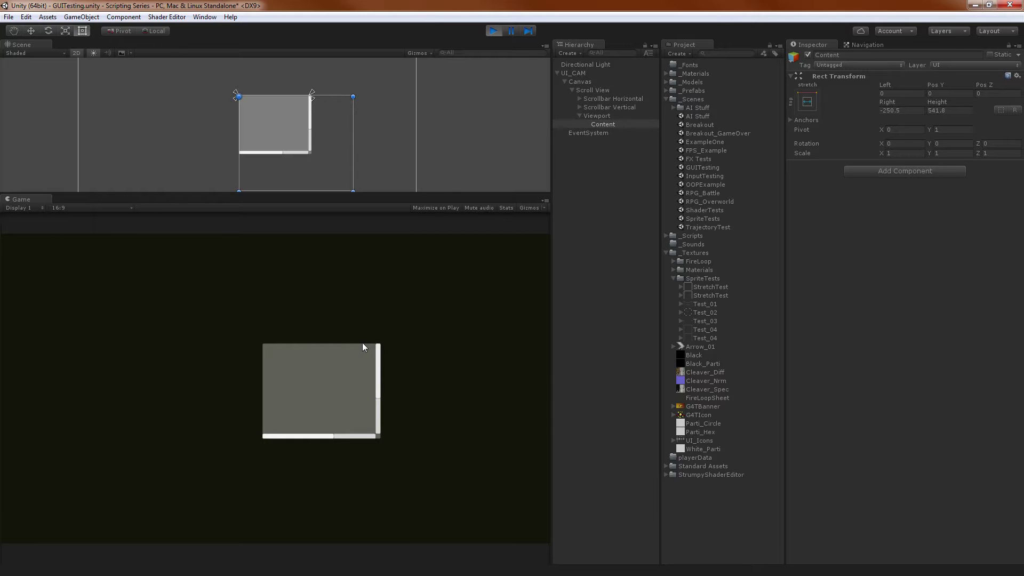
drag(378, 354, 388, 393)
mouse_move(388, 351)
mouse_down()
mouse_move(380, 399)
mouse_move(379, 358)
mouse_up()
drag(319, 441, 286, 423)
click(497, 31)
Turn the Viewport mask's Show Mask Graphic option on and off again, and check the Source Image that defines the mask.
click(589, 90)
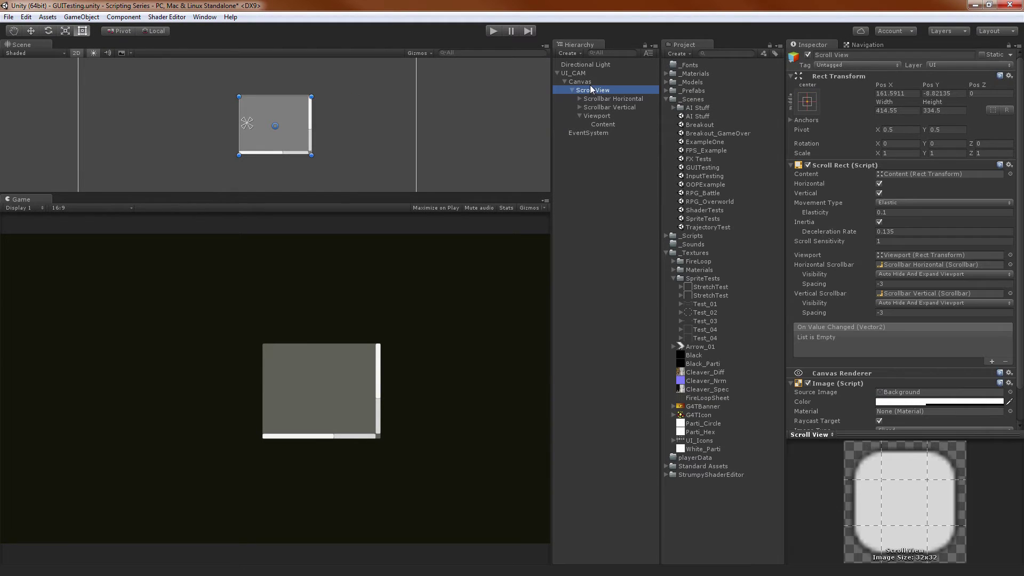
click(592, 115)
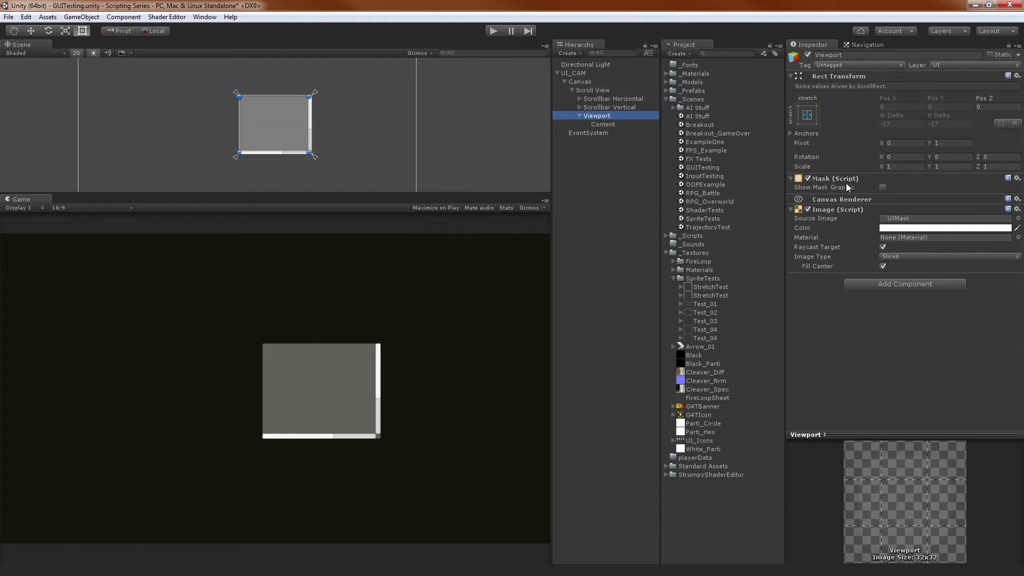
click(881, 188)
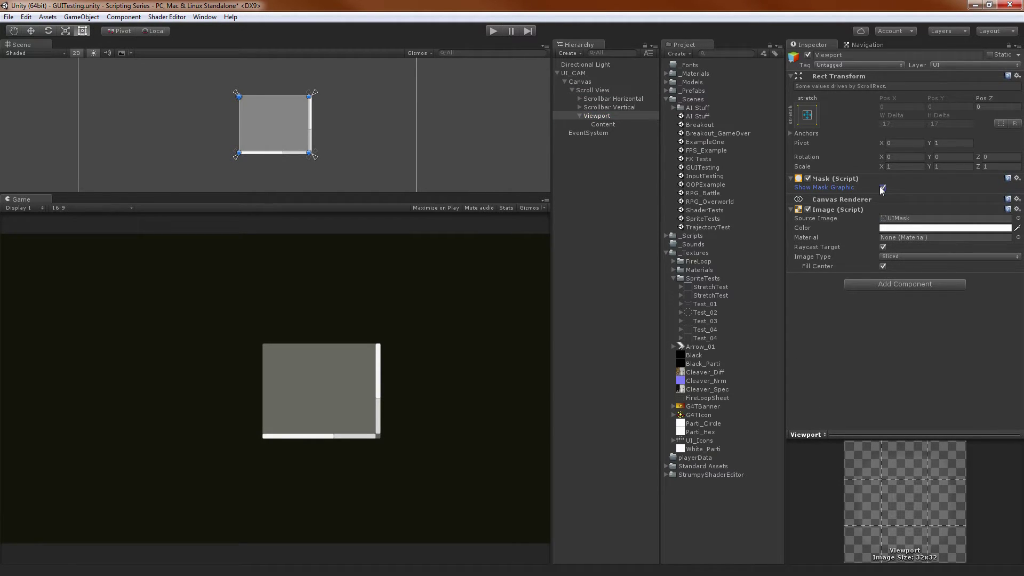
click(883, 188)
click(918, 220)
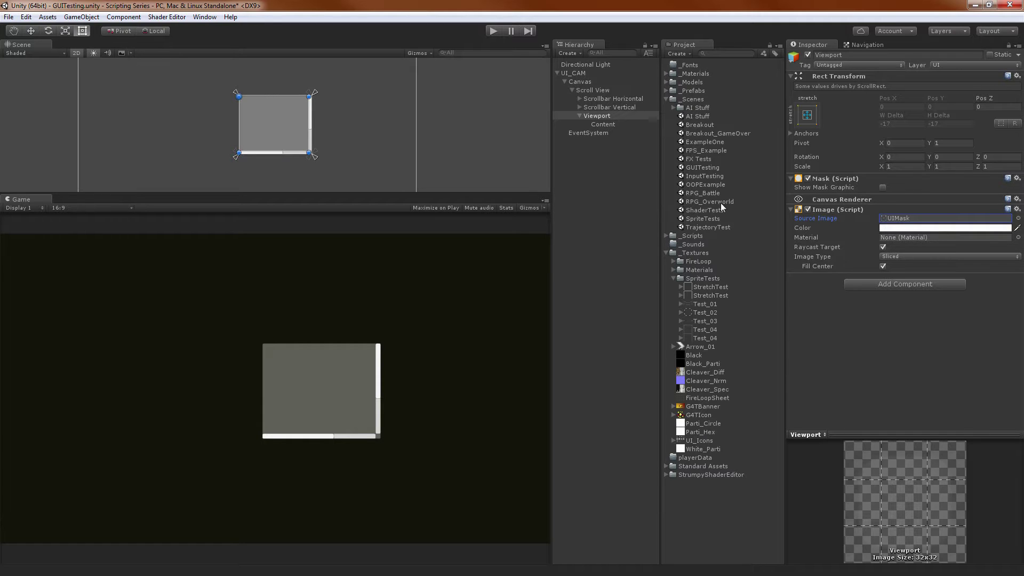
Shrink the Scroll View to a width of about 307 and a height of about 245.
click(597, 91)
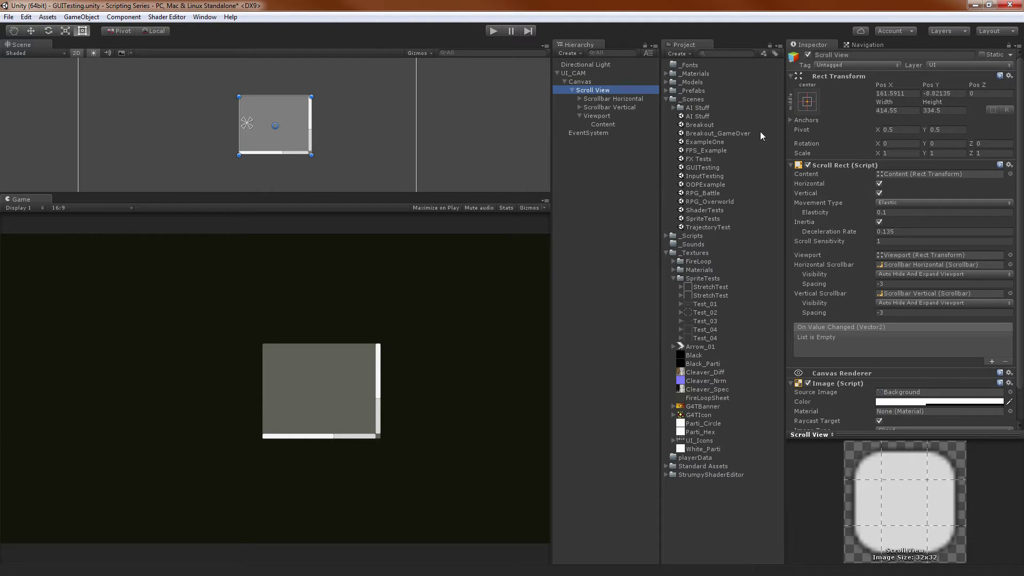
drag(885, 103, 712, 110)
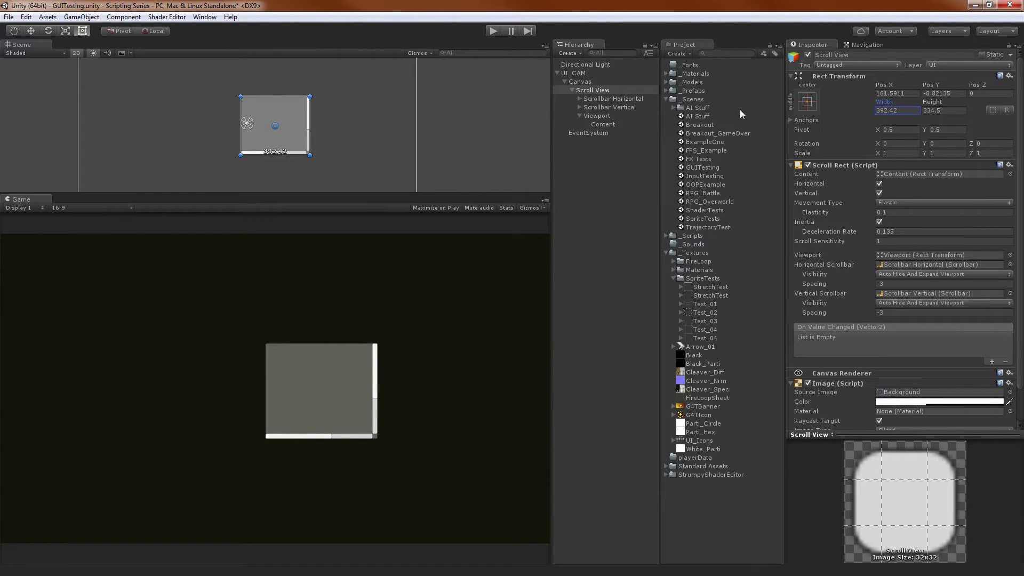
drag(908, 103, 866, 90)
scroll(216, 115, up, 3)
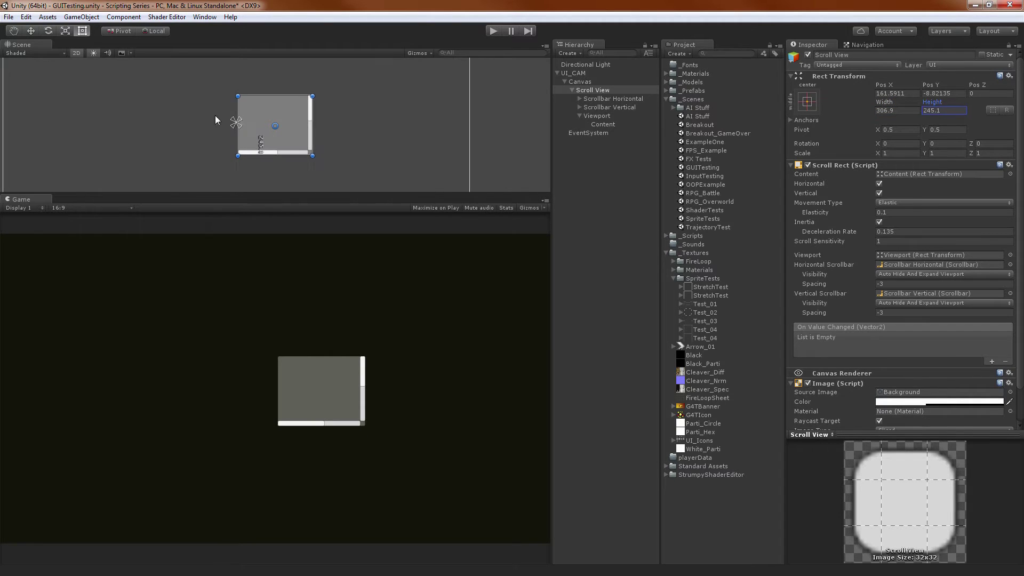
Try placing the G4TBanner texture directly under Content as a sprite, and delete it again.
click(605, 124)
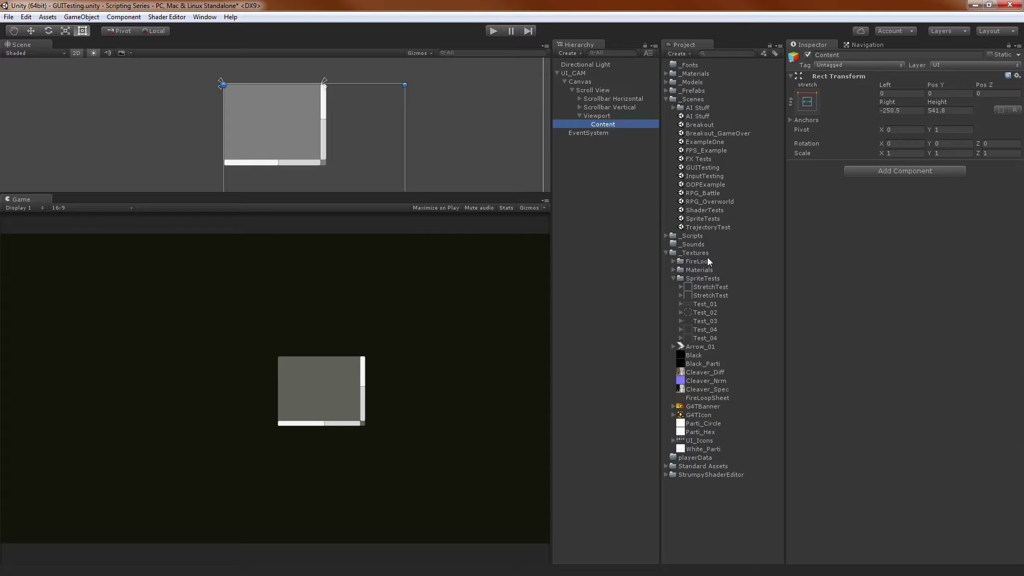
drag(697, 409, 602, 123)
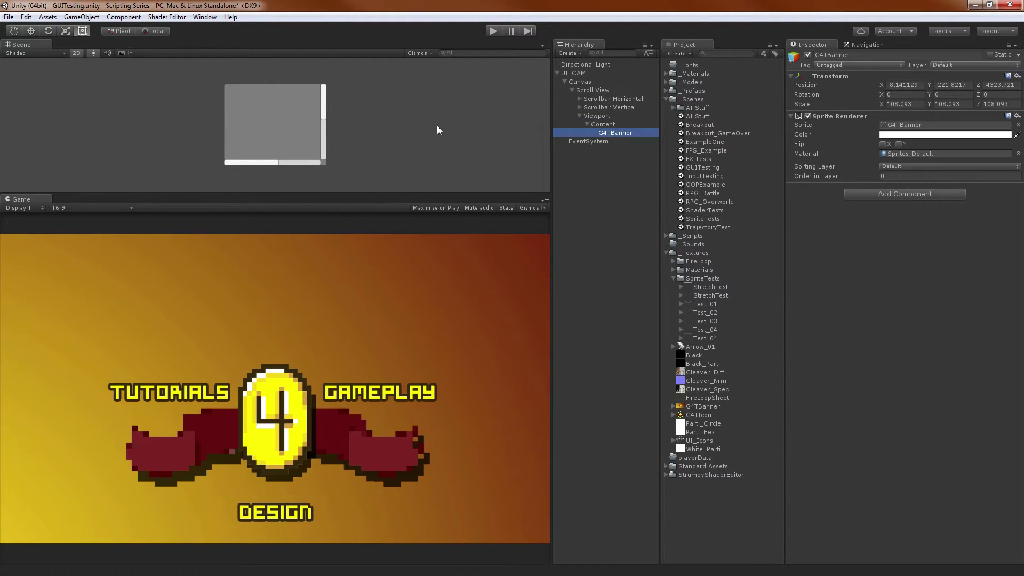
scroll(360, 127, down, 4)
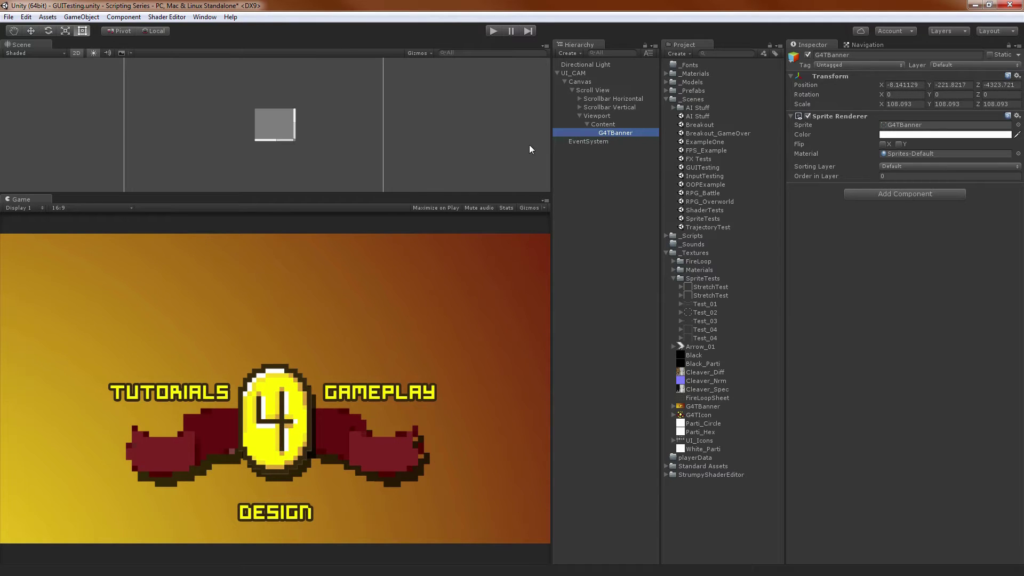
key(Delete)
Add a UI Image to the Canvas and assign G4TBanner as its Source Image.
right_click(580, 172)
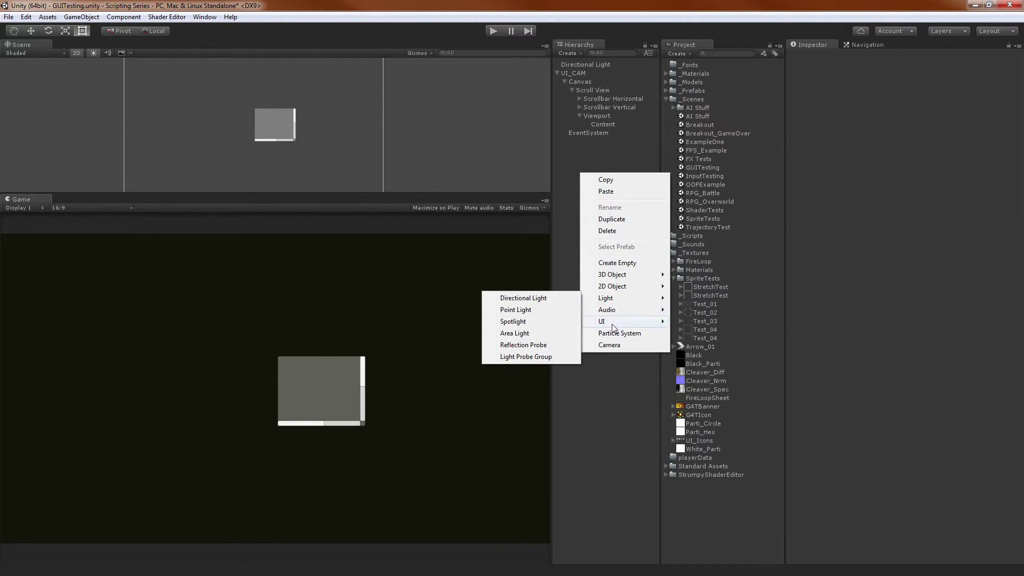
mouse_move(613, 322)
click(541, 334)
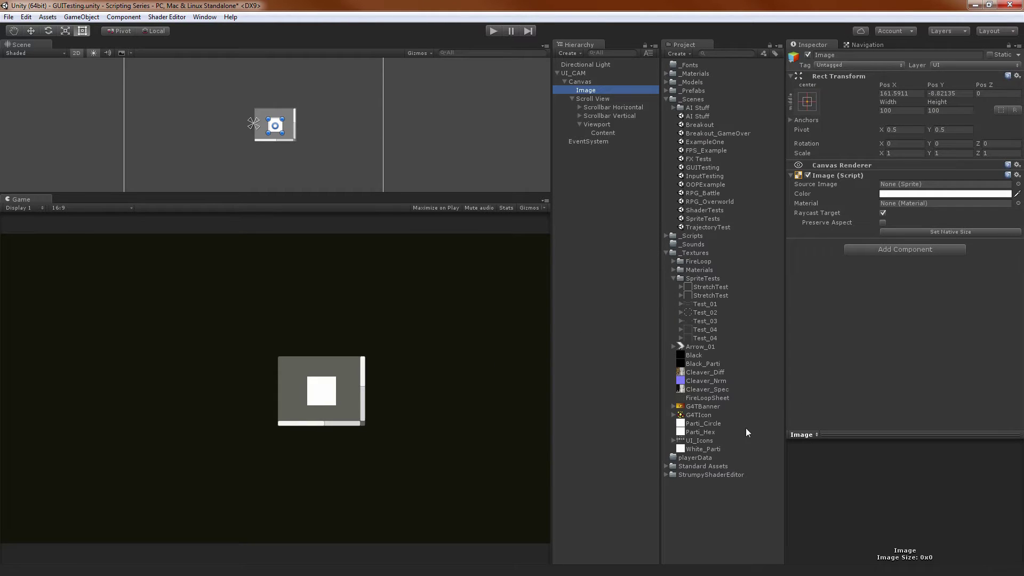
drag(703, 408, 919, 185)
Parent the Image to the Scroll View's Content and move it outside the visible area, to about X 67, Y -65.
drag(587, 90, 606, 133)
scroll(290, 136, up, 3)
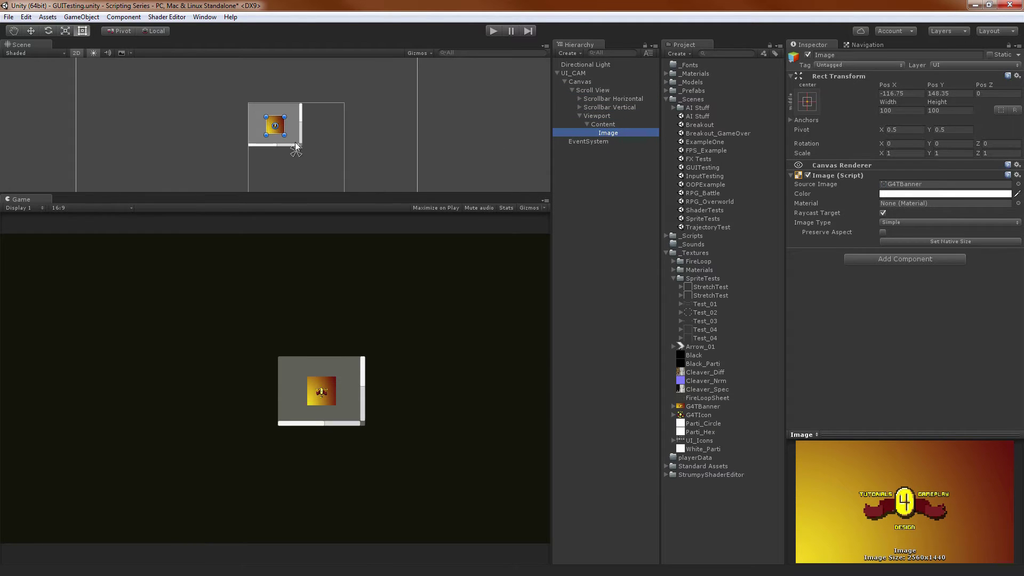
drag(279, 130, 328, 190)
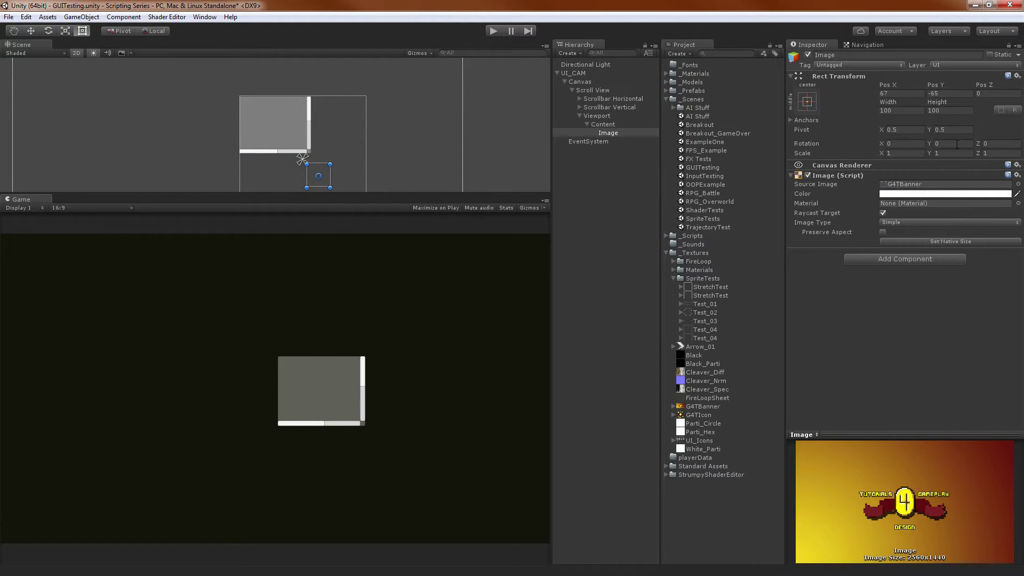
Set the banner Image's width to 160 and its height to 90.
click(912, 111)
text(16)
key(Tab)
text(9)
click(898, 112)
text(160)
key(Tab)
text(90)
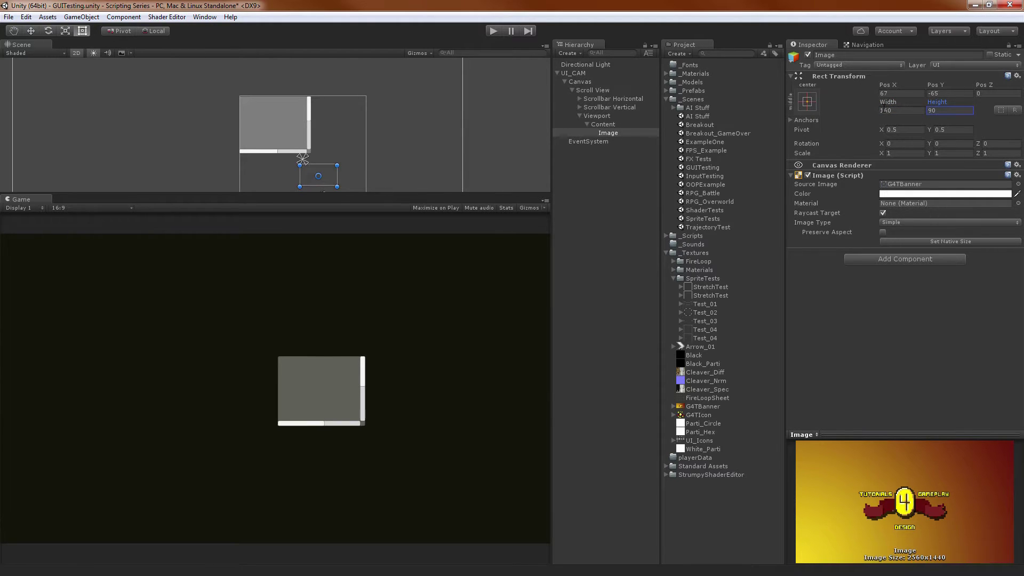
Try a size of 1600 by 900 for the banner Image, and undo the change.
click(903, 110)
text(0)
key(Tab)
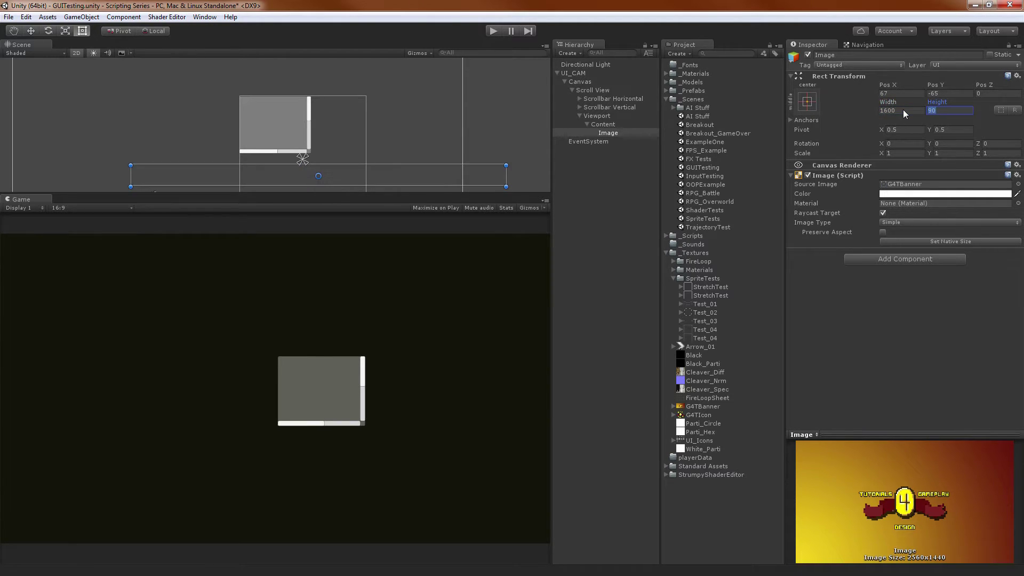
text(900)
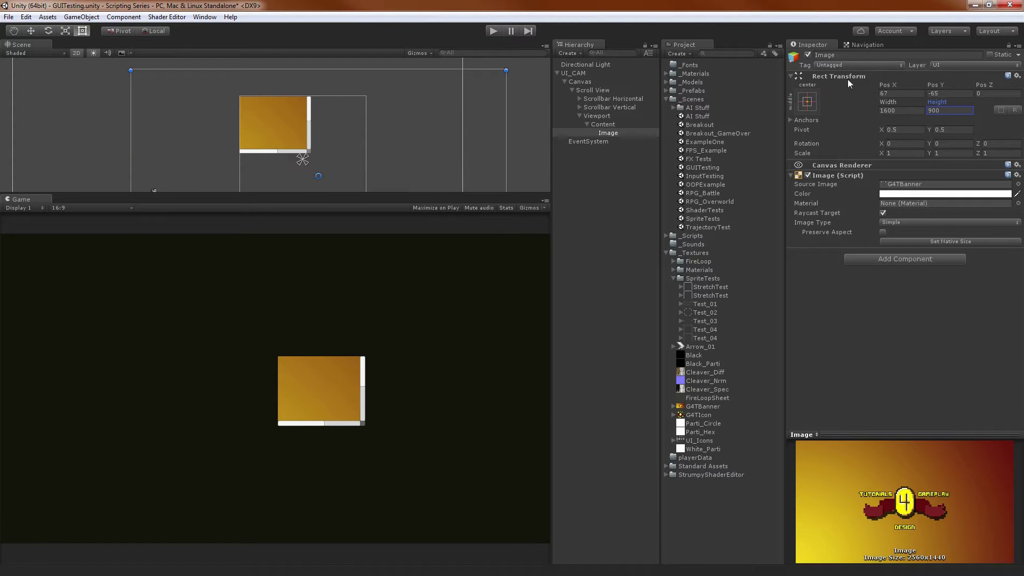
key(ctrl+z)
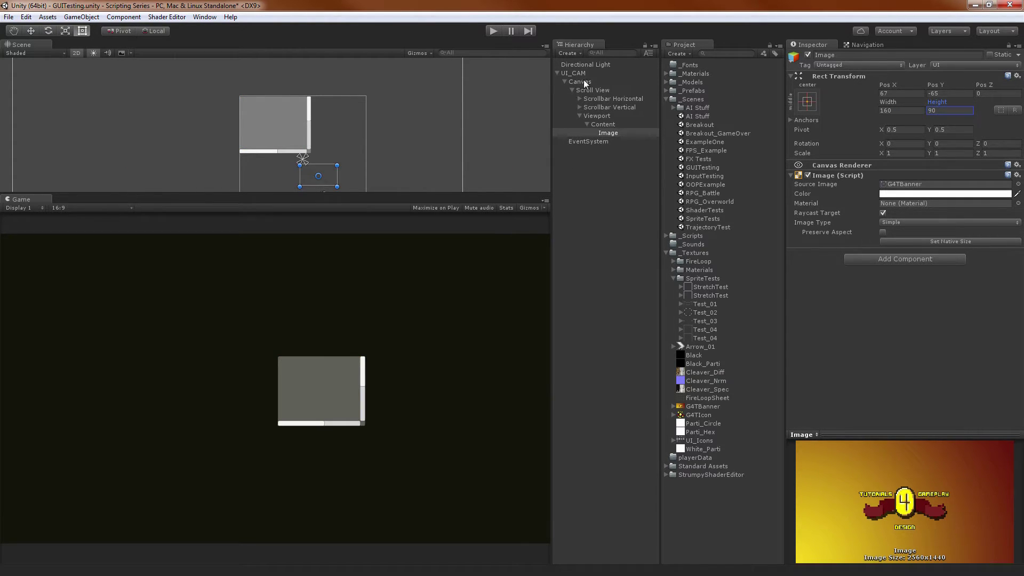
Run the scene, scroll the Scroll View both ways until the banner Image is in view, and stop the scene.
click(495, 29)
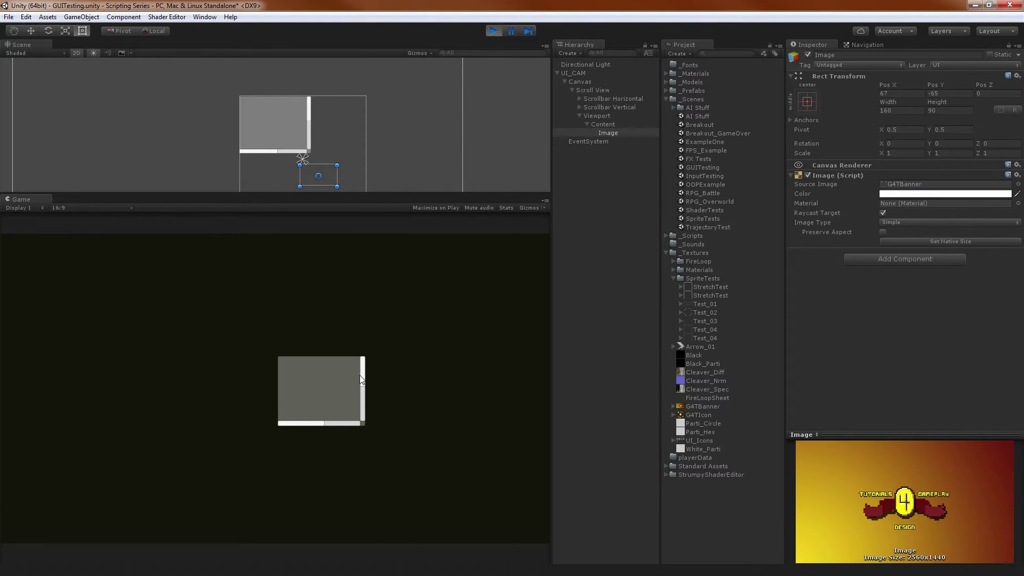
drag(358, 376, 367, 392)
drag(336, 425, 345, 425)
click(363, 405)
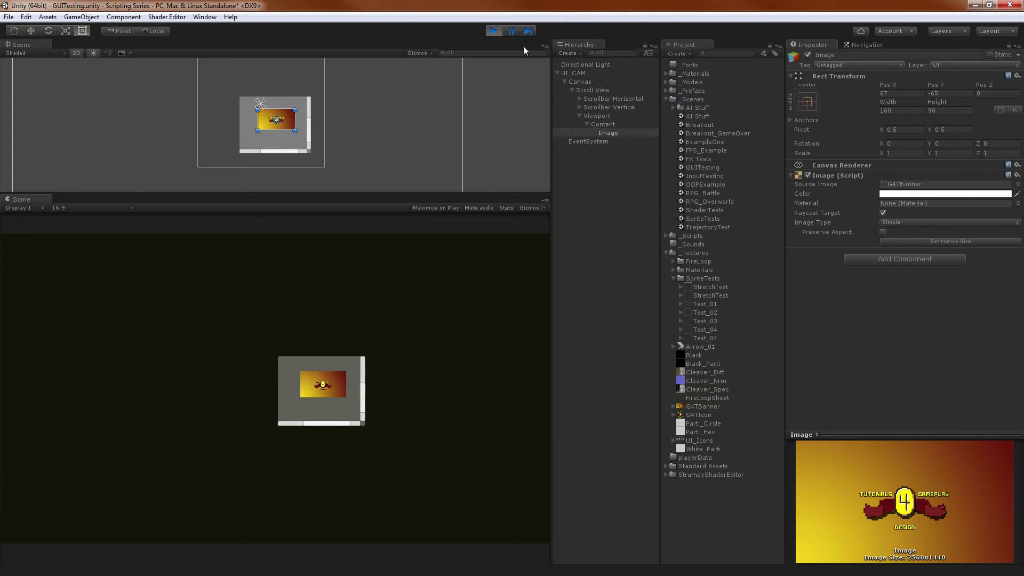
click(493, 31)
Enlarge the Scroll View's Content beyond the Viewport so its Right is about -548 and its Height about 546.
click(587, 89)
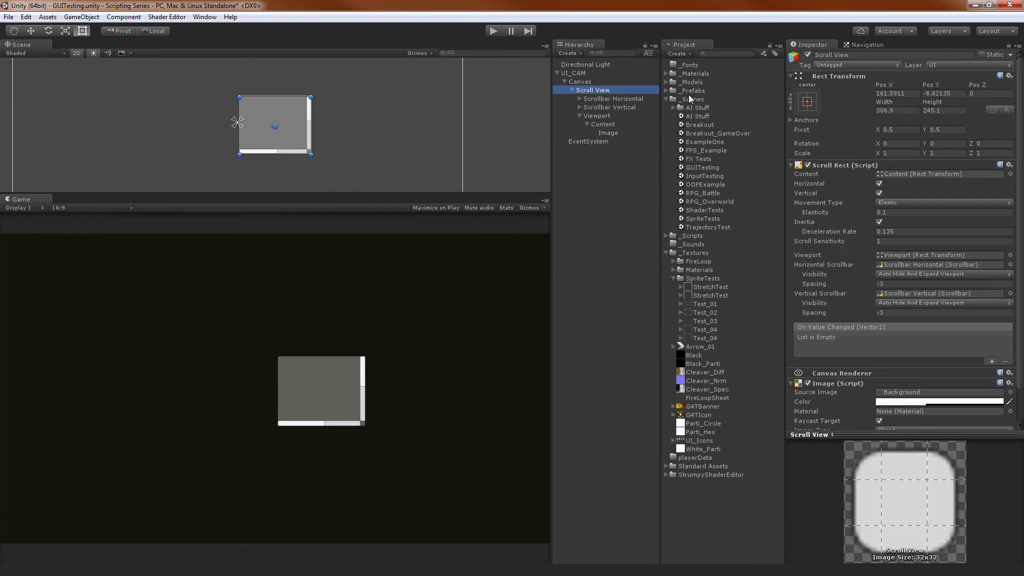
click(604, 126)
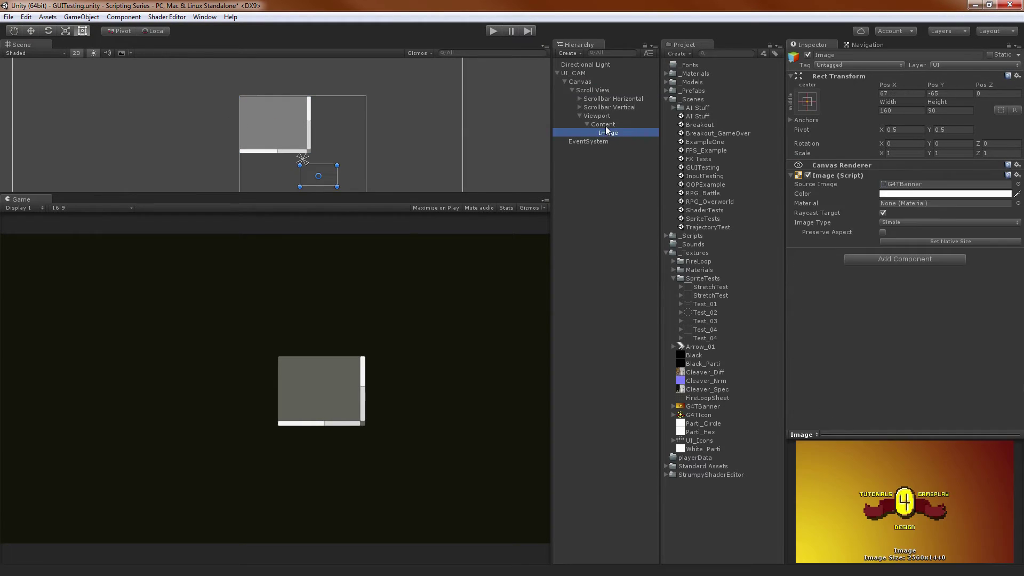
scroll(417, 138, down, 5)
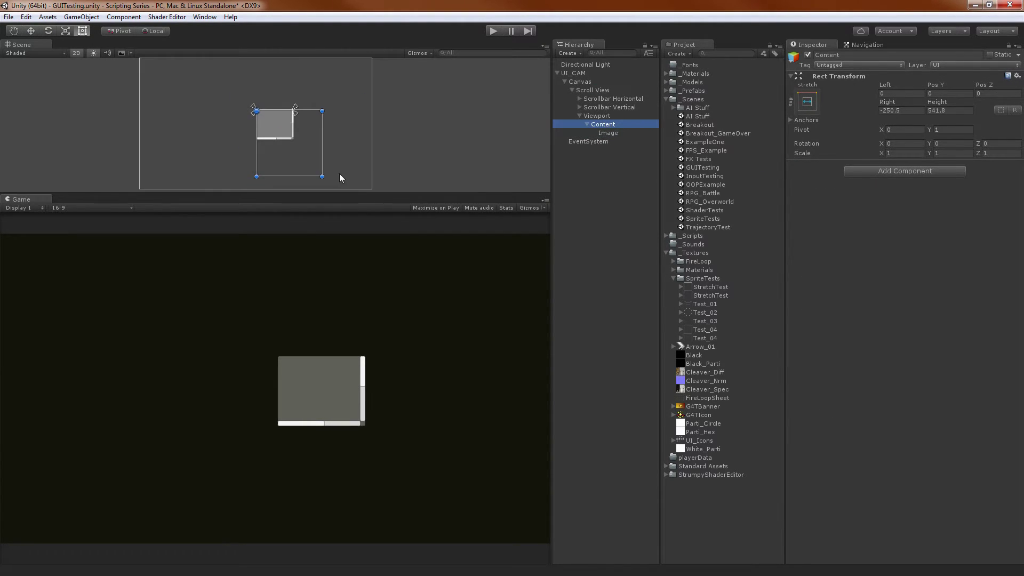
drag(320, 177, 358, 177)
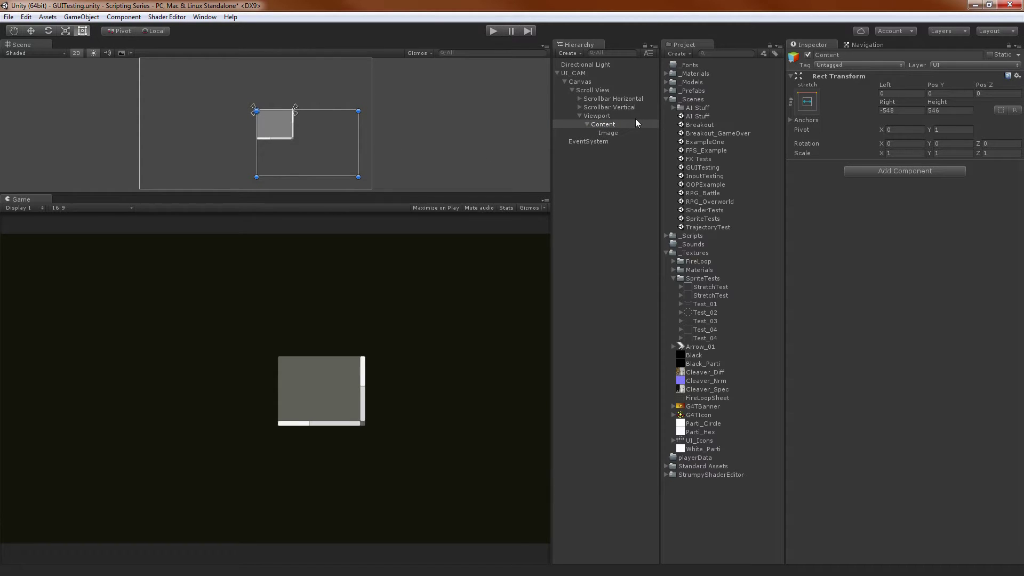
Narrow the Scroll View's Content to the Viewport's width, with Right at 0.
click(626, 91)
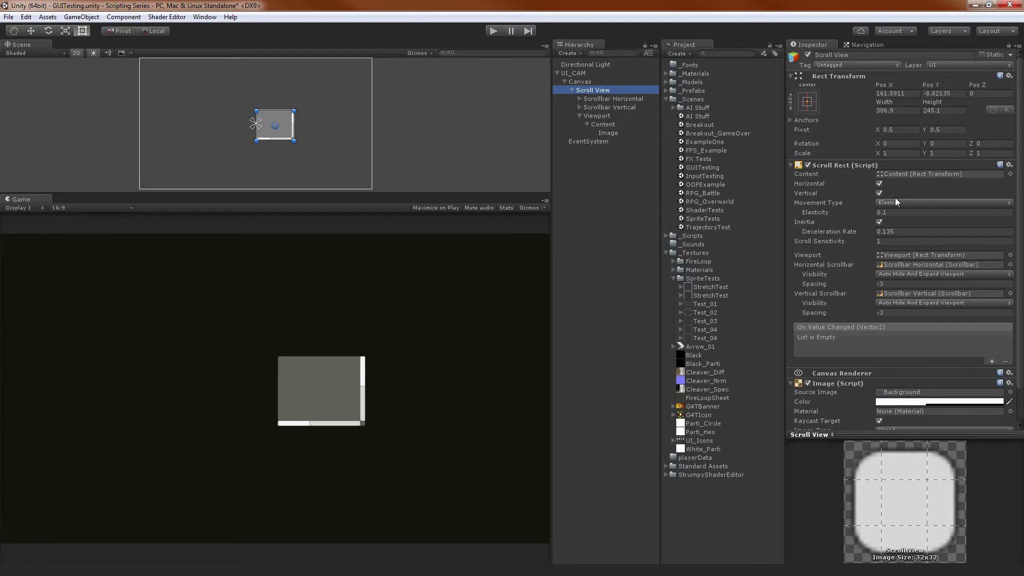
click(606, 117)
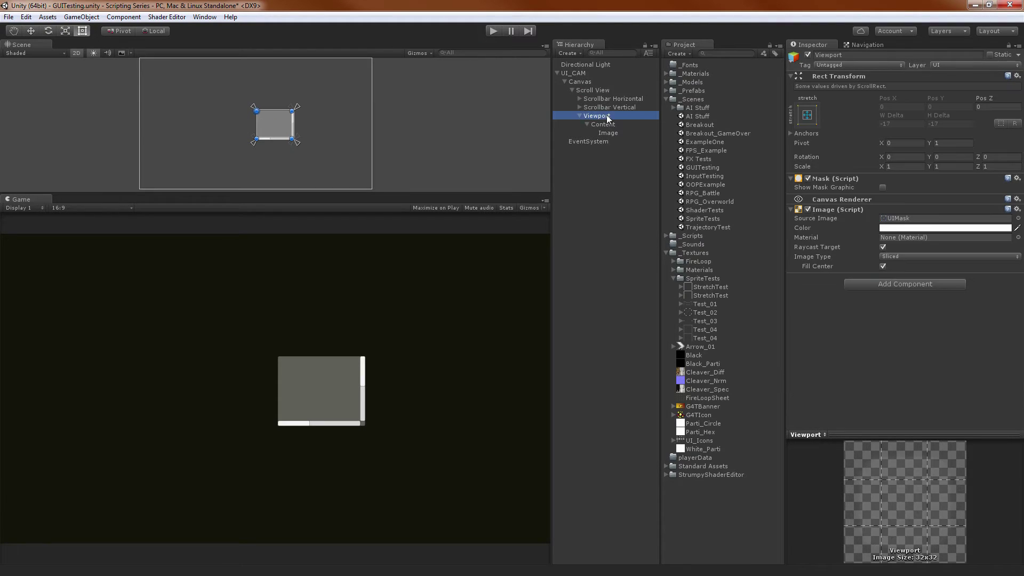
click(603, 124)
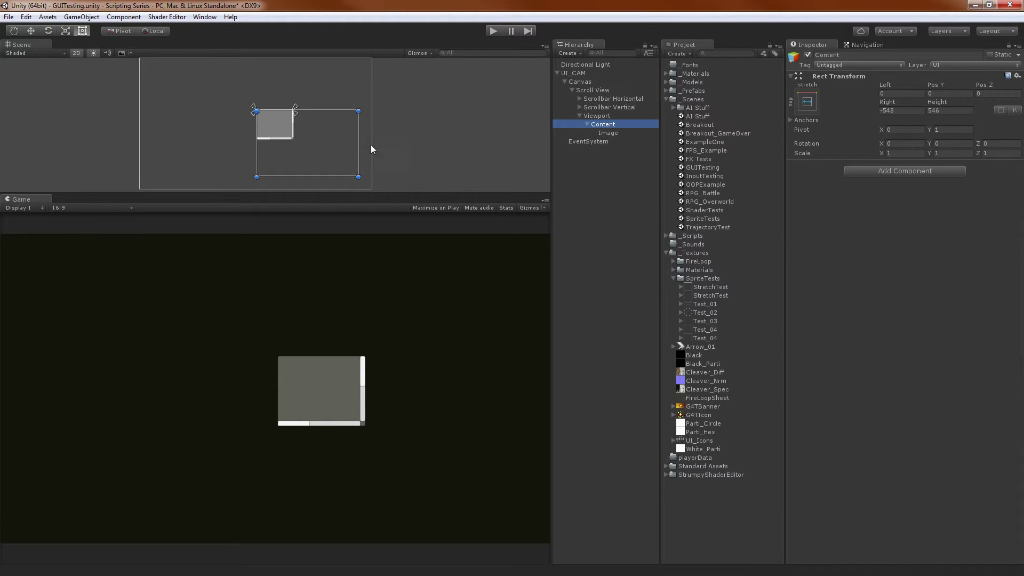
drag(359, 148, 293, 145)
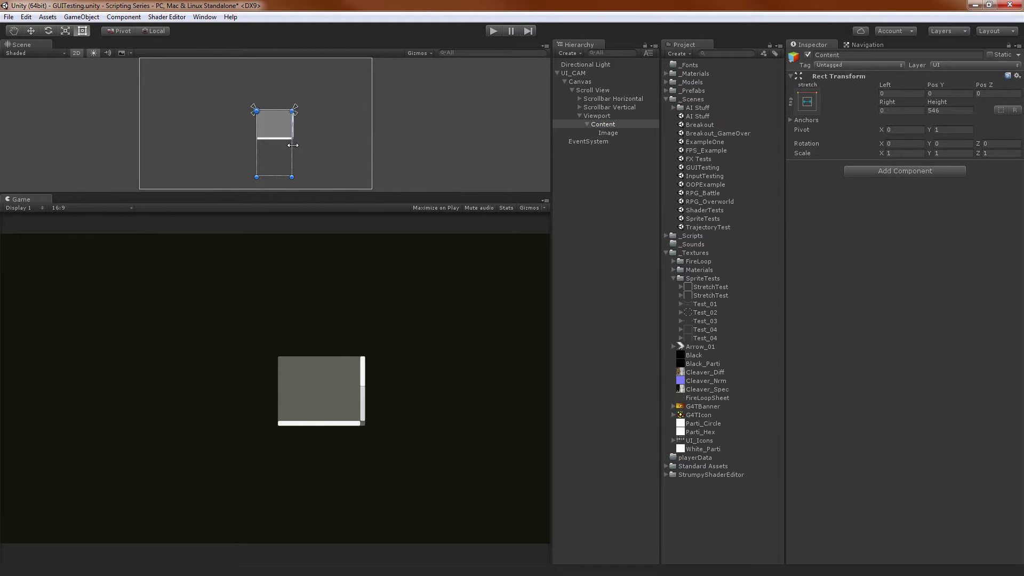
Run the scene, scroll the Scroll View vertically, inspect the Scrollbar Horizontal object, and stop the scene.
click(493, 32)
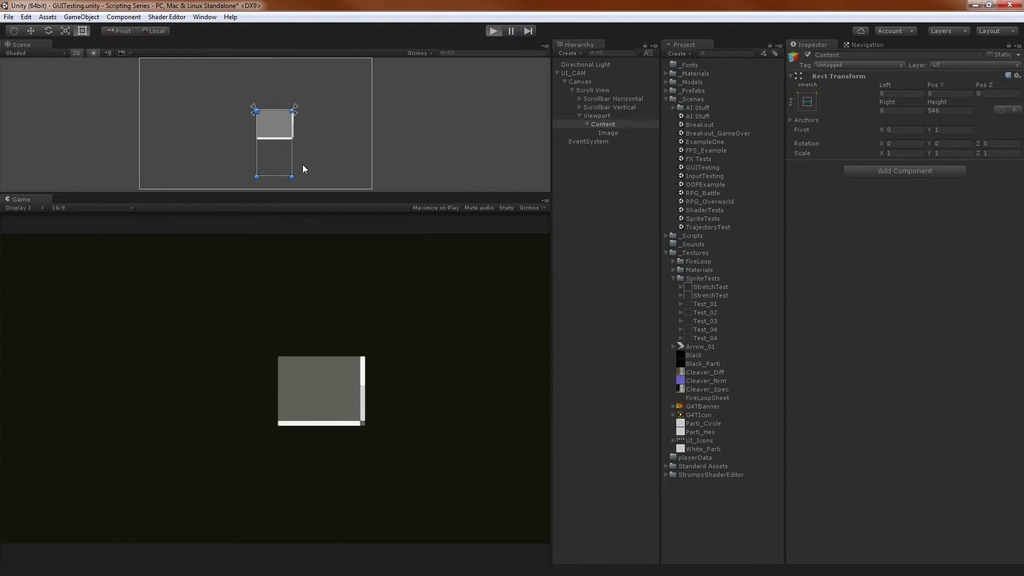
drag(363, 378, 363, 417)
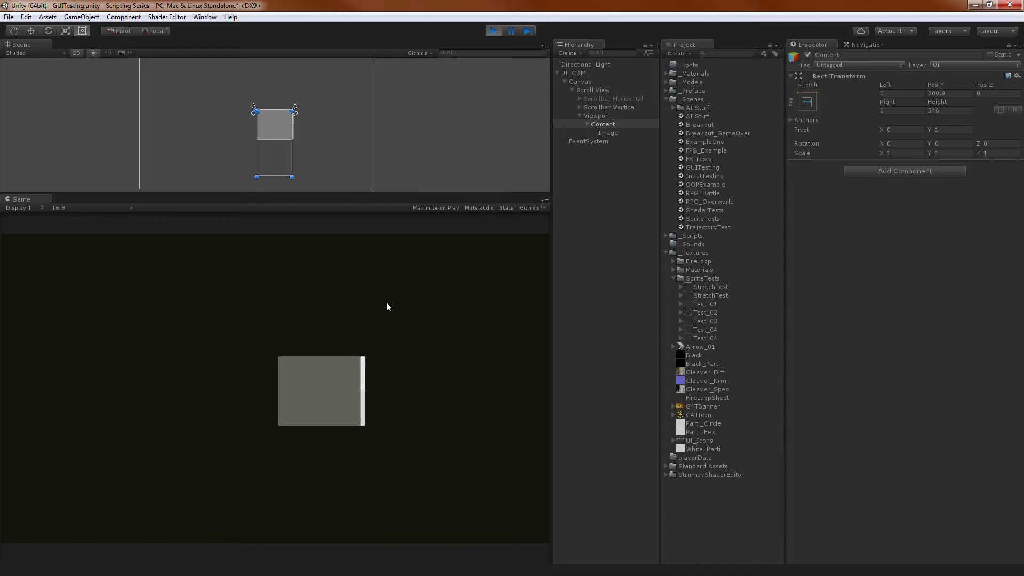
click(584, 98)
click(494, 31)
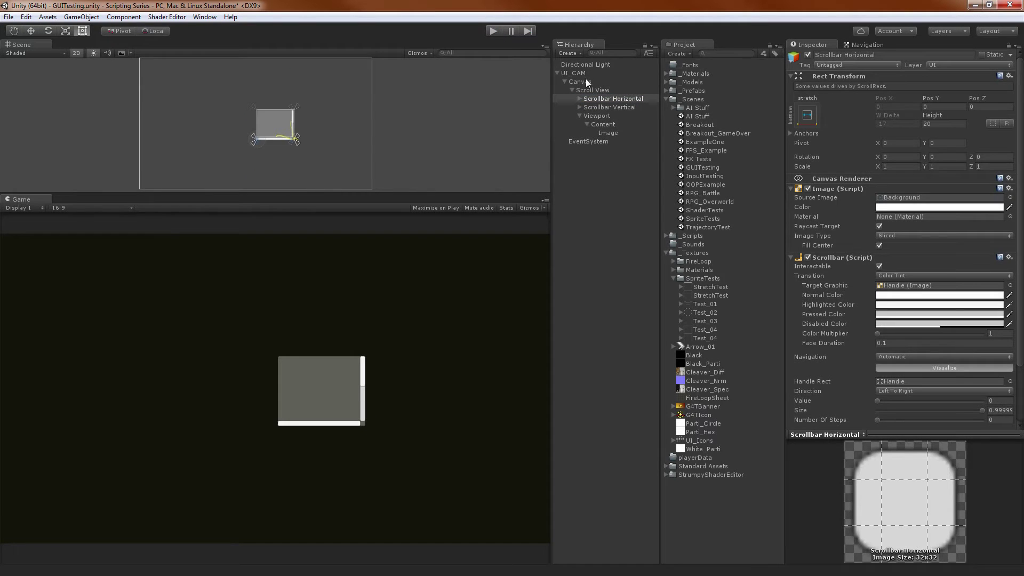
Set the Scroll View's horizontal scrollbar visibility to Auto Hide.
click(593, 90)
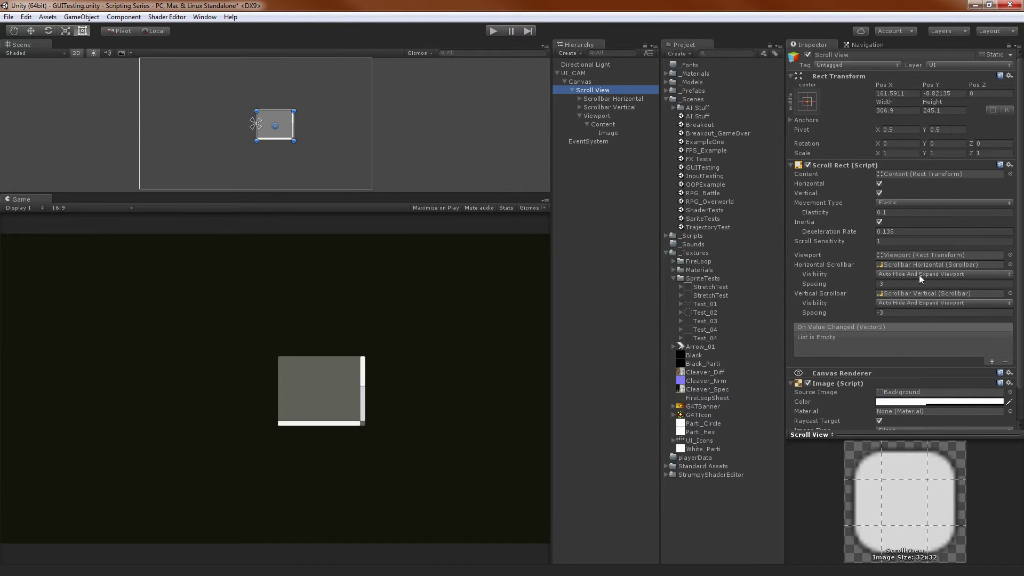
click(921, 275)
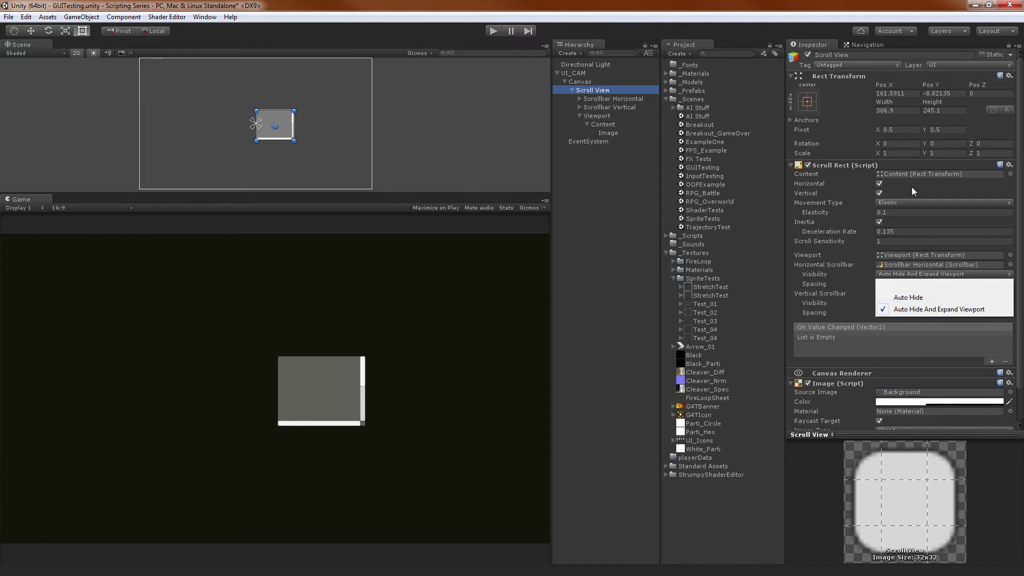
click(920, 283)
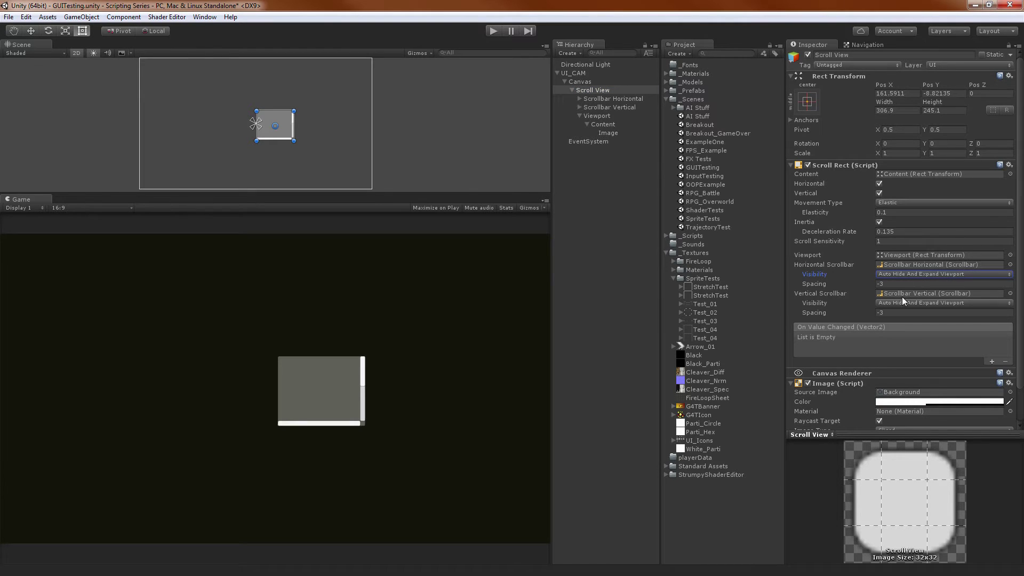
click(907, 274)
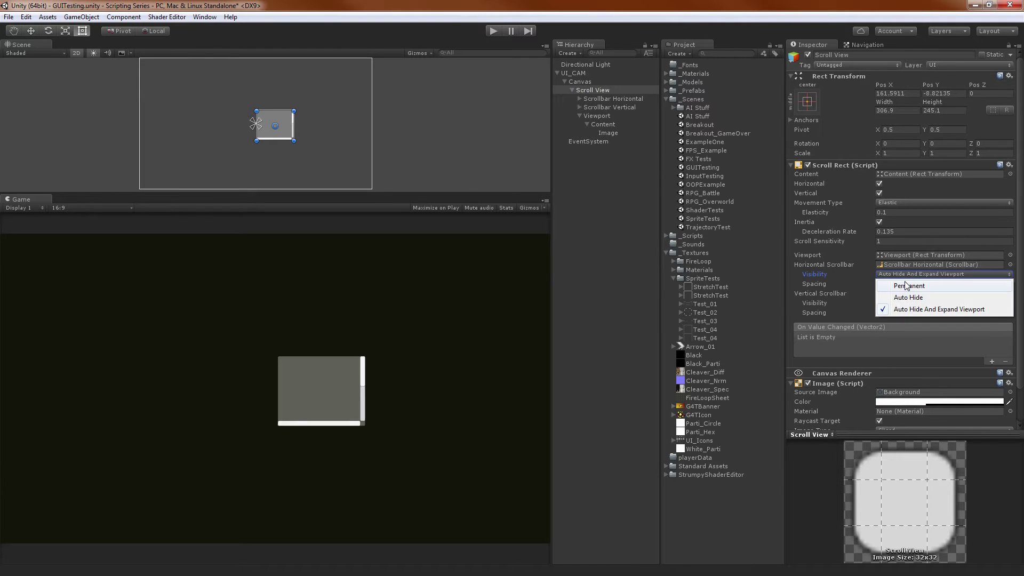
click(902, 245)
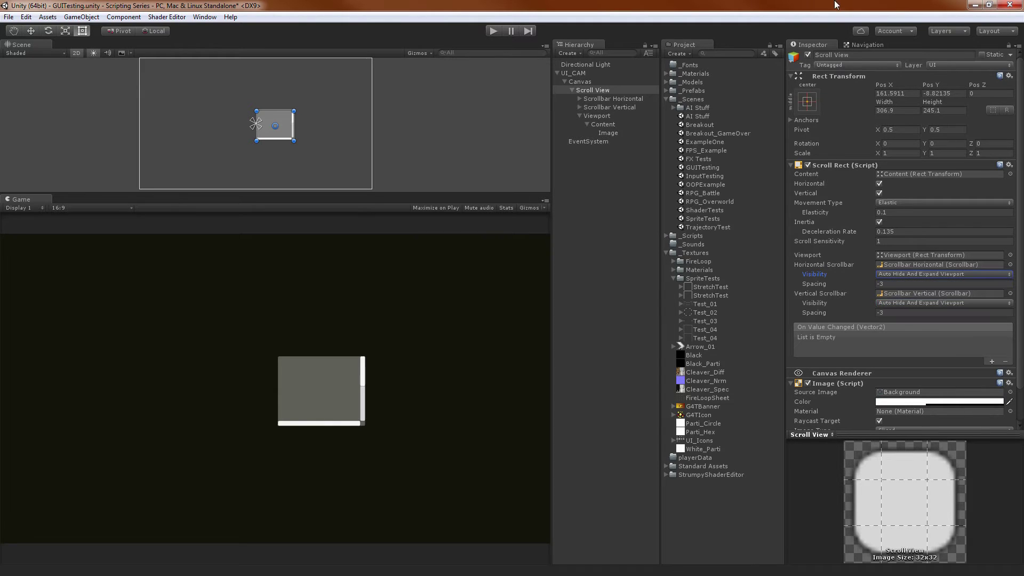
click(891, 275)
click(908, 298)
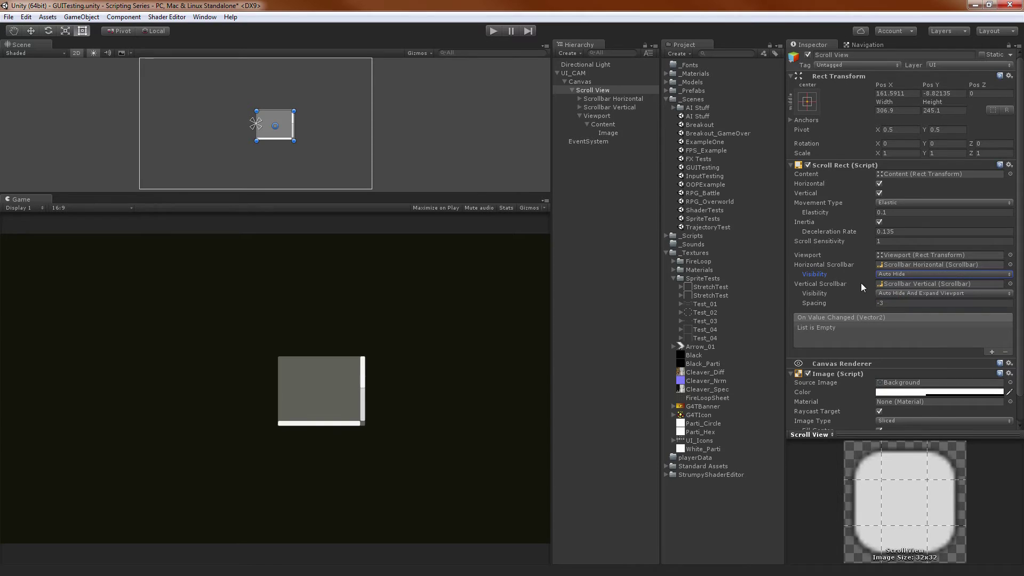
Widen the Content to a Right value of about -124, then test horizontal scrolling in a run of the scene.
click(603, 124)
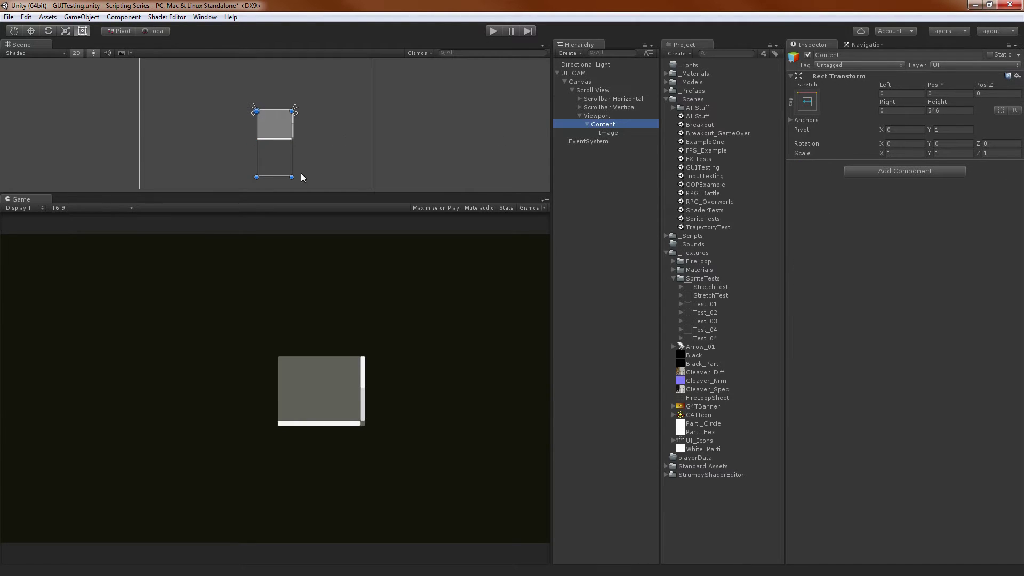
drag(293, 162, 307, 162)
click(495, 32)
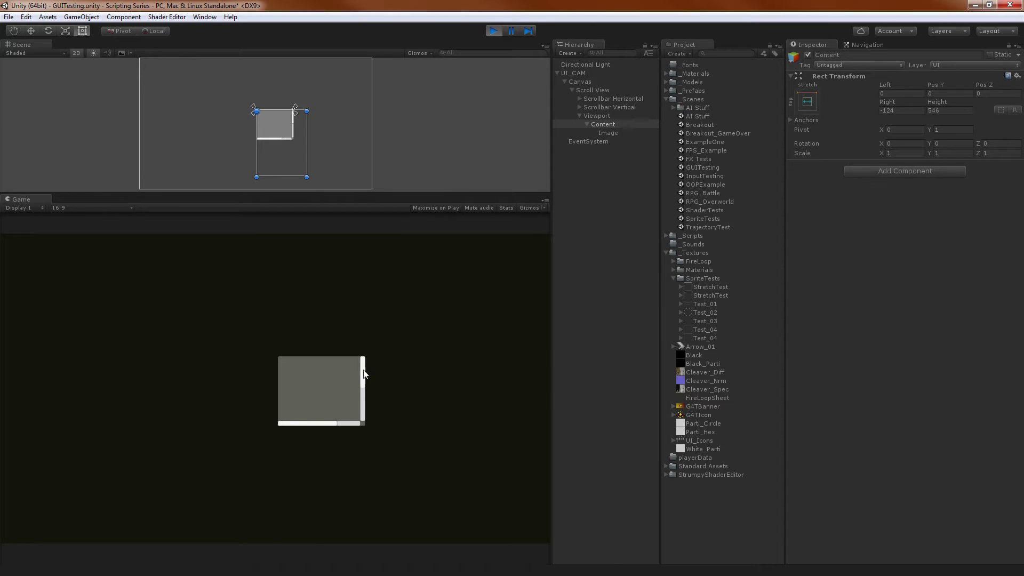
drag(325, 424, 292, 435)
click(493, 30)
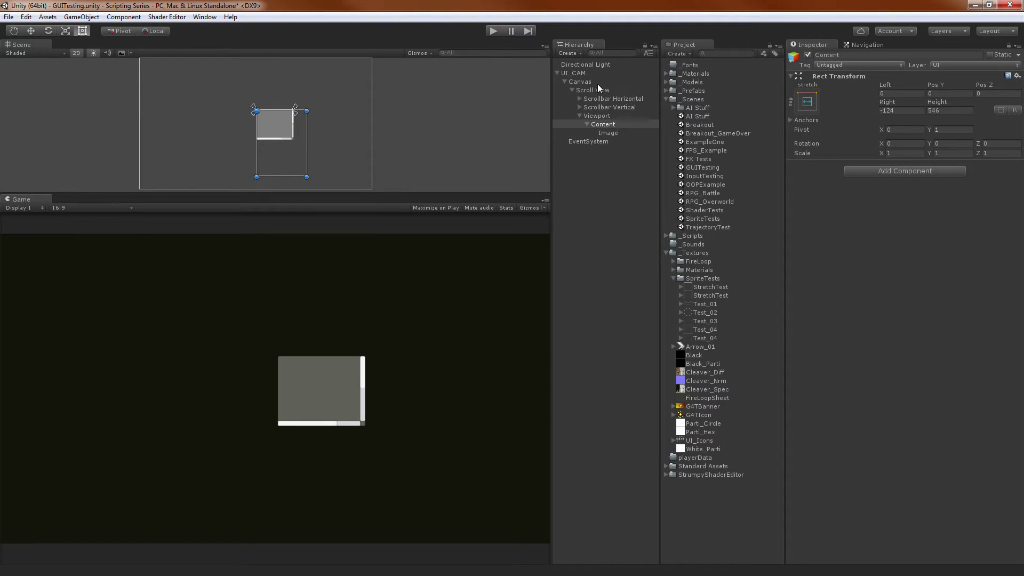
Set the Scroll View's horizontal scrollbar visibility to Permanent and check it in a brief run of the scene.
click(597, 87)
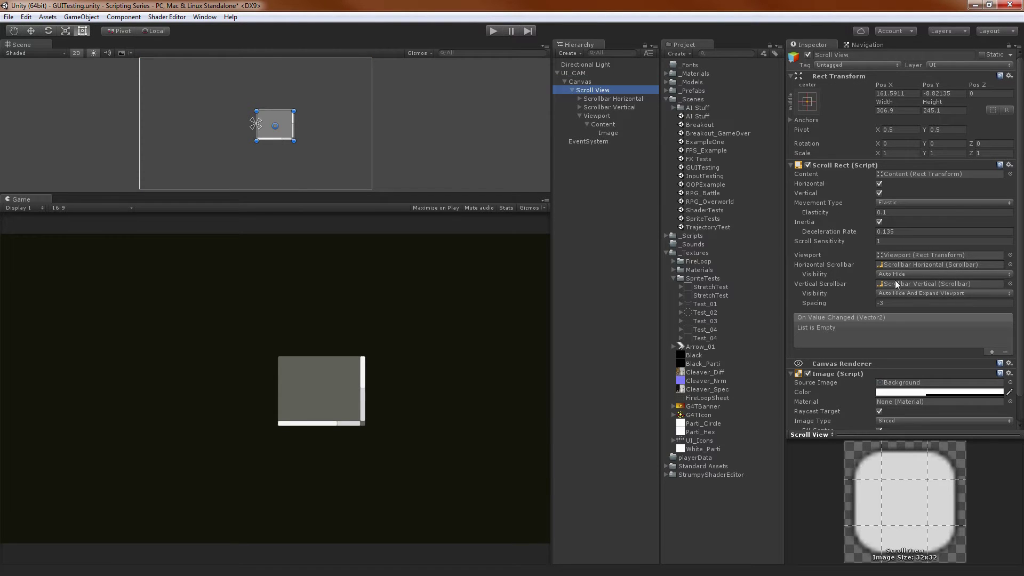
click(898, 275)
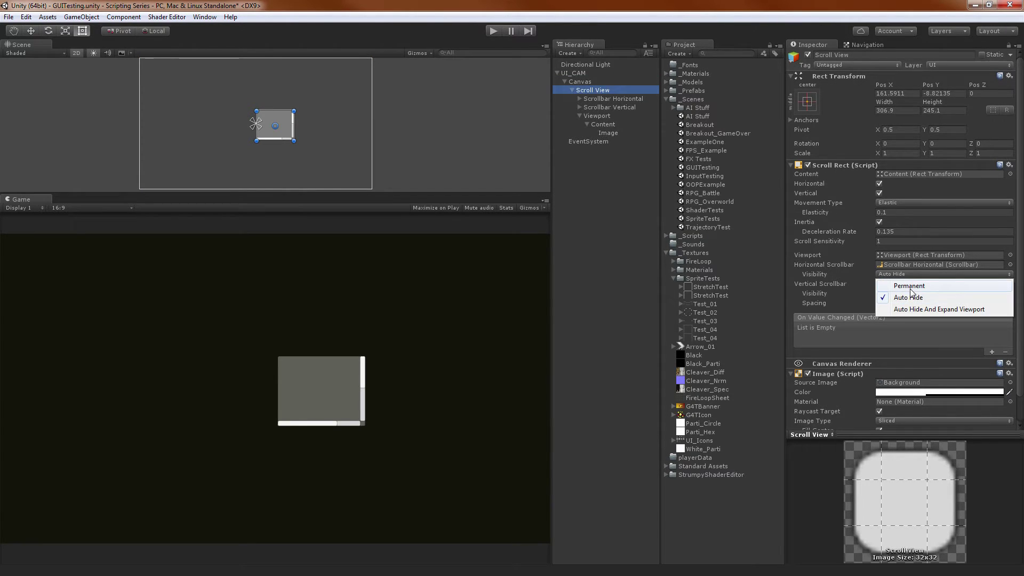
click(910, 288)
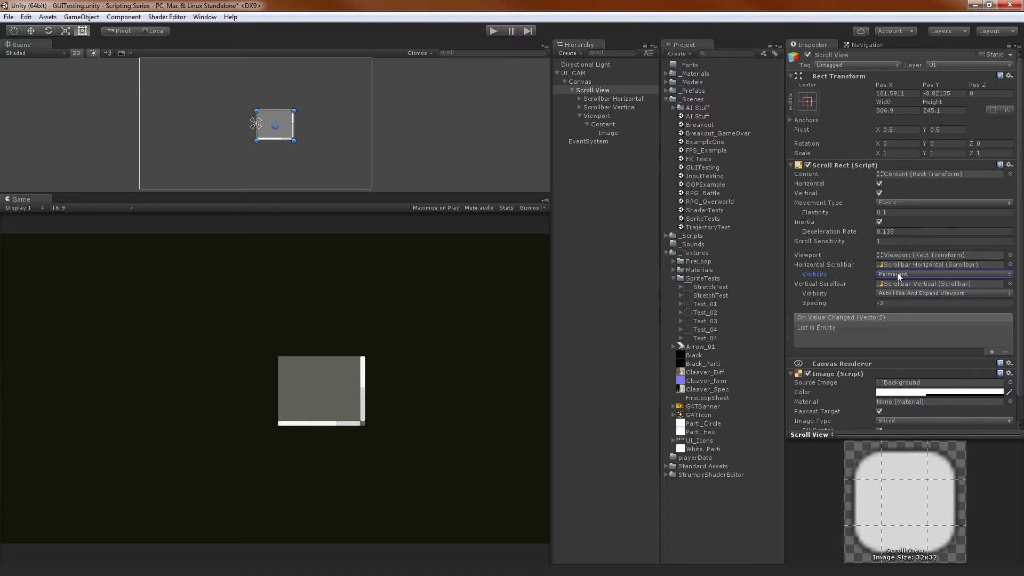
click(490, 30)
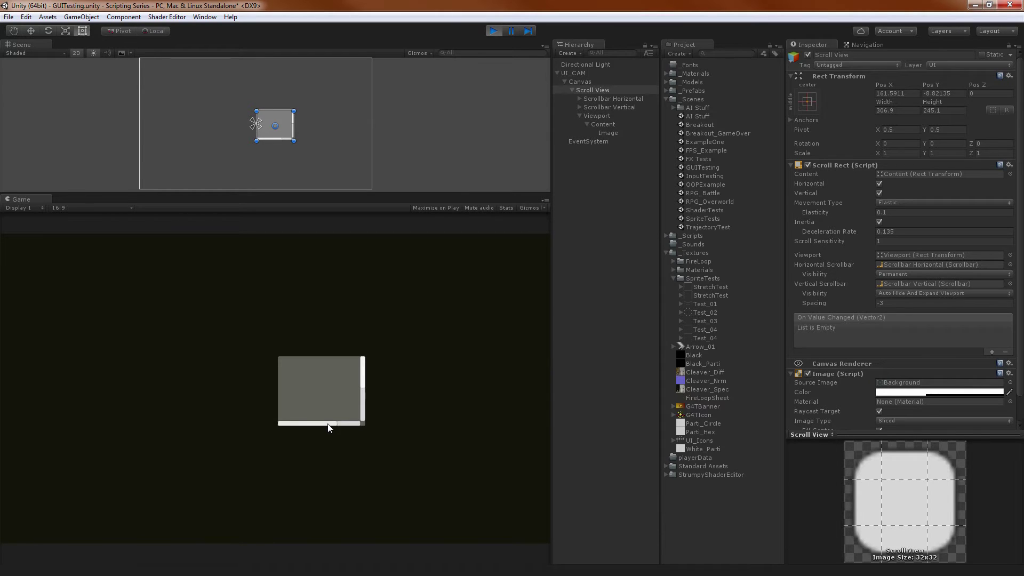
click(494, 31)
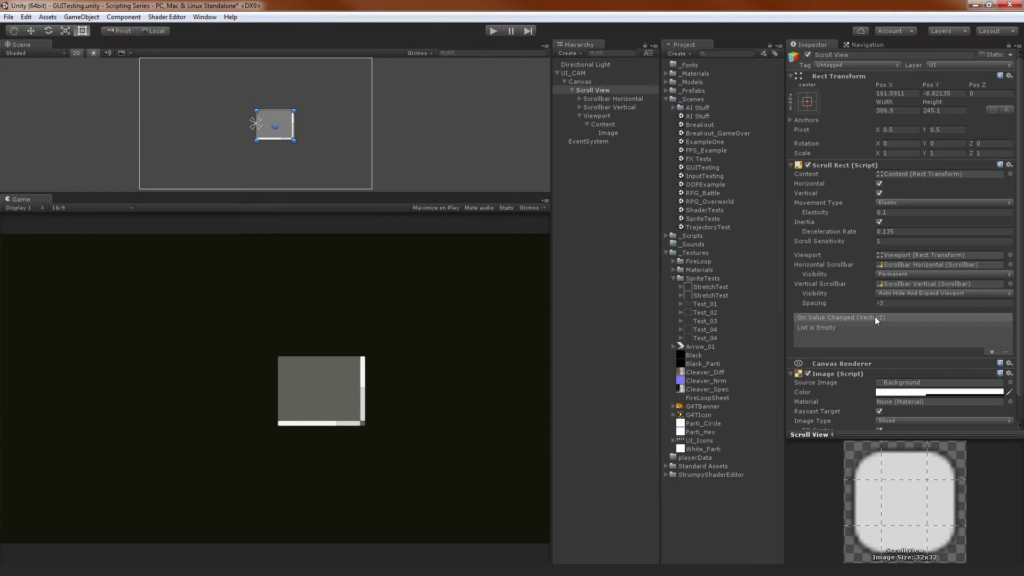
Set the horizontal scrollbar visibility to Auto Hide And Expand Viewport and narrow the Content to a Right value of 0.
click(907, 274)
click(910, 310)
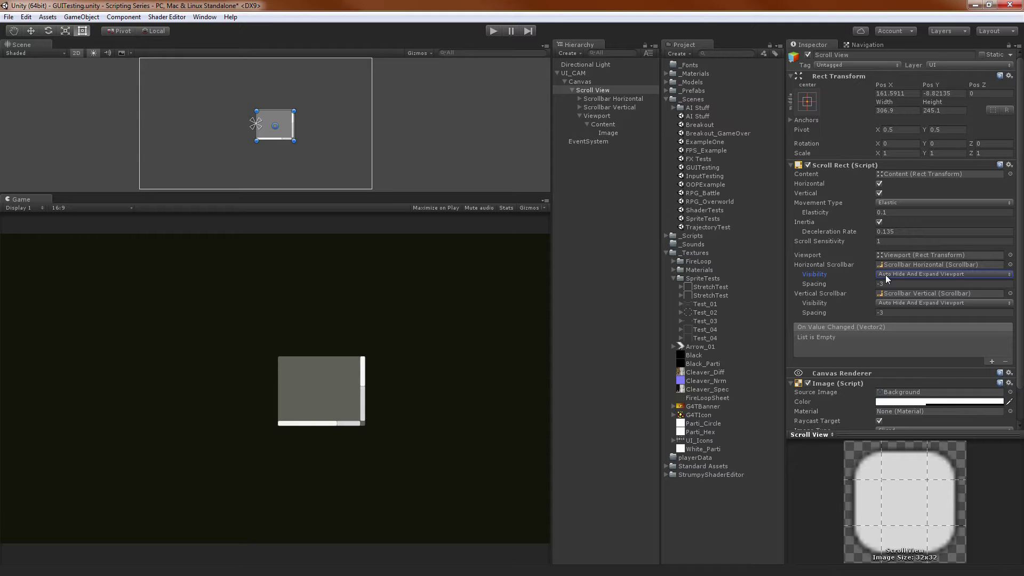
click(608, 125)
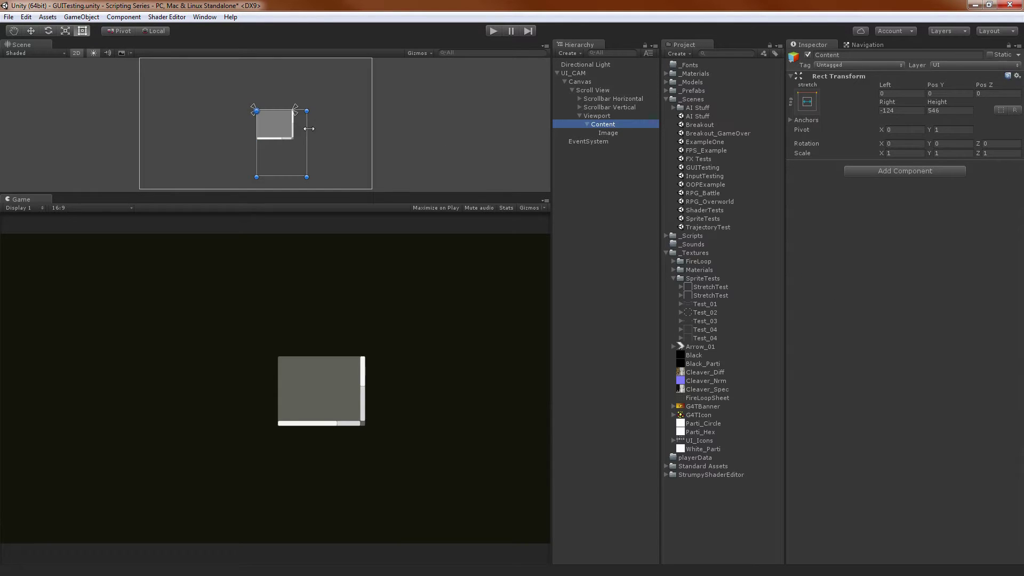
drag(308, 129, 295, 131)
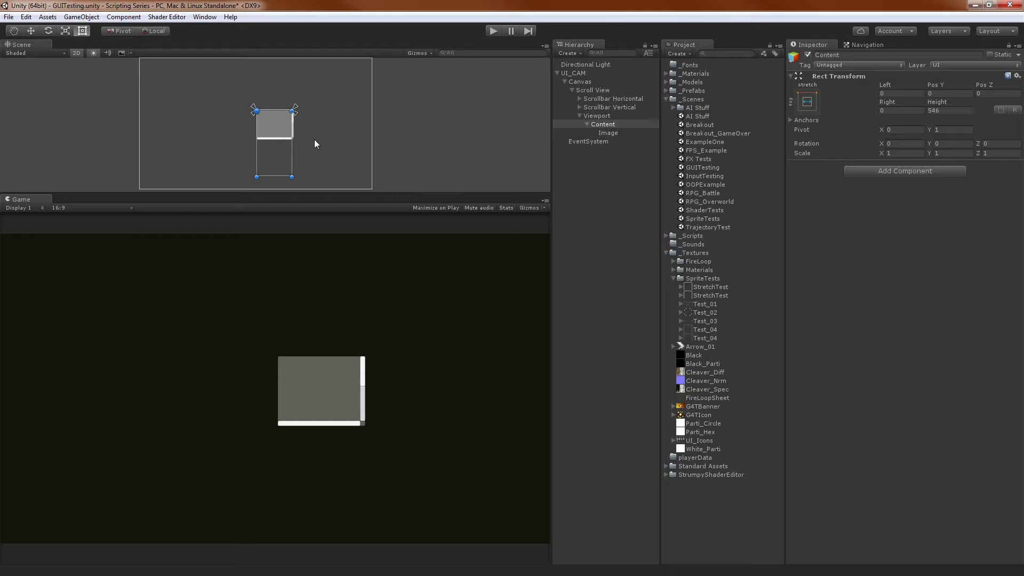
Move the banner Image partly past the Content's edge, to about X 156, Y -45, and test vertical scrolling in a run of the scene.
click(611, 133)
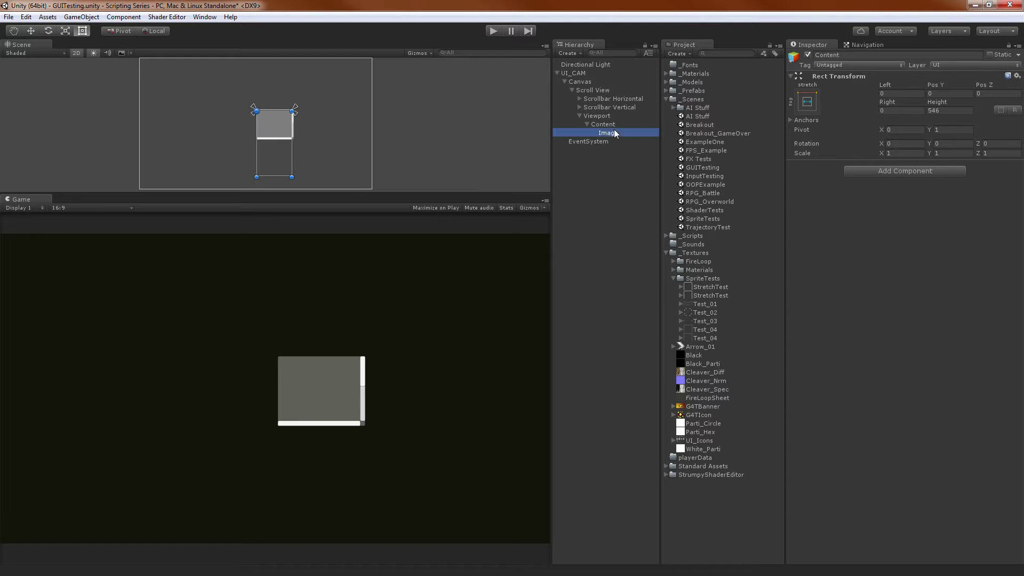
drag(287, 153, 305, 154)
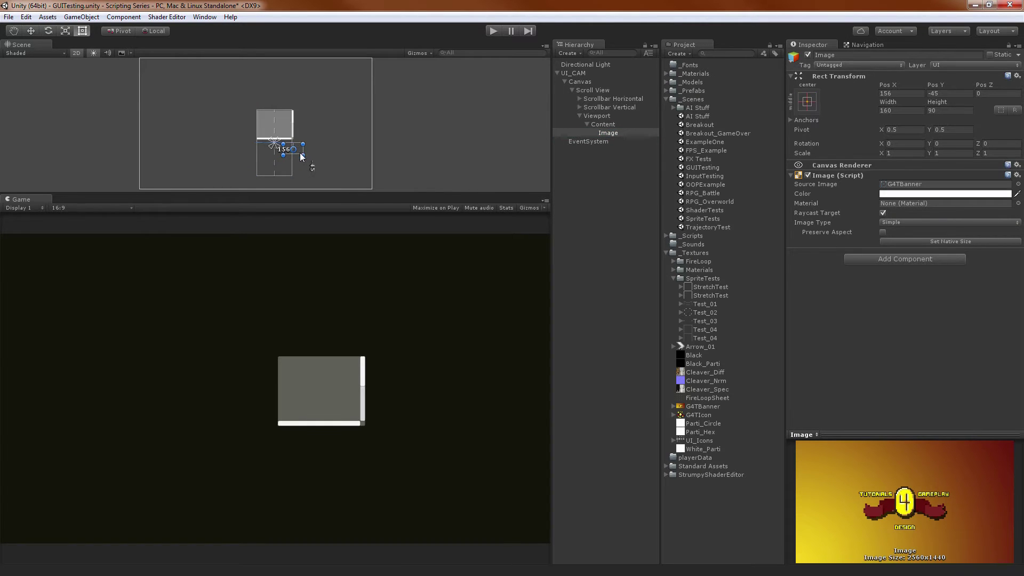
click(492, 31)
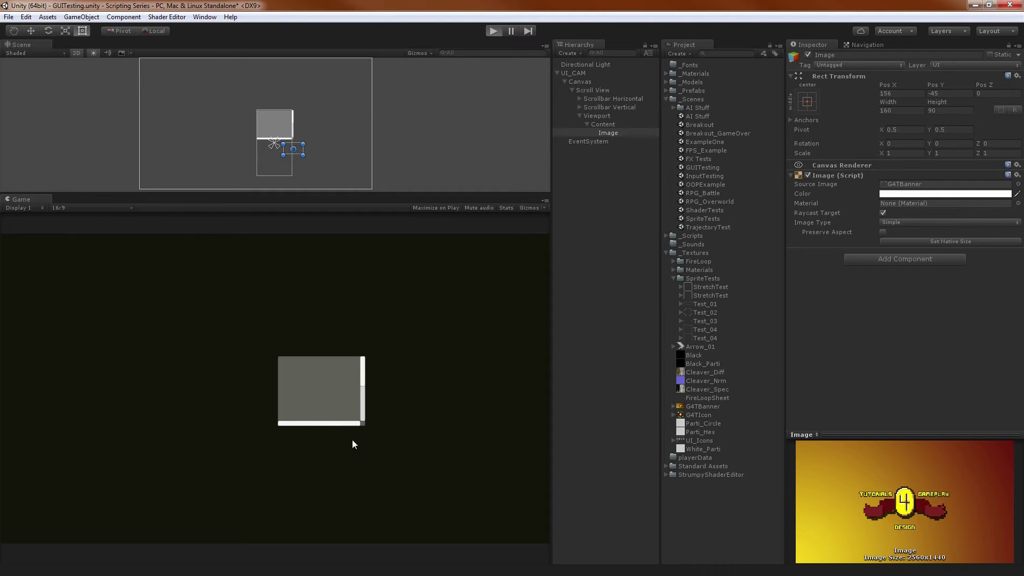
drag(365, 379, 373, 404)
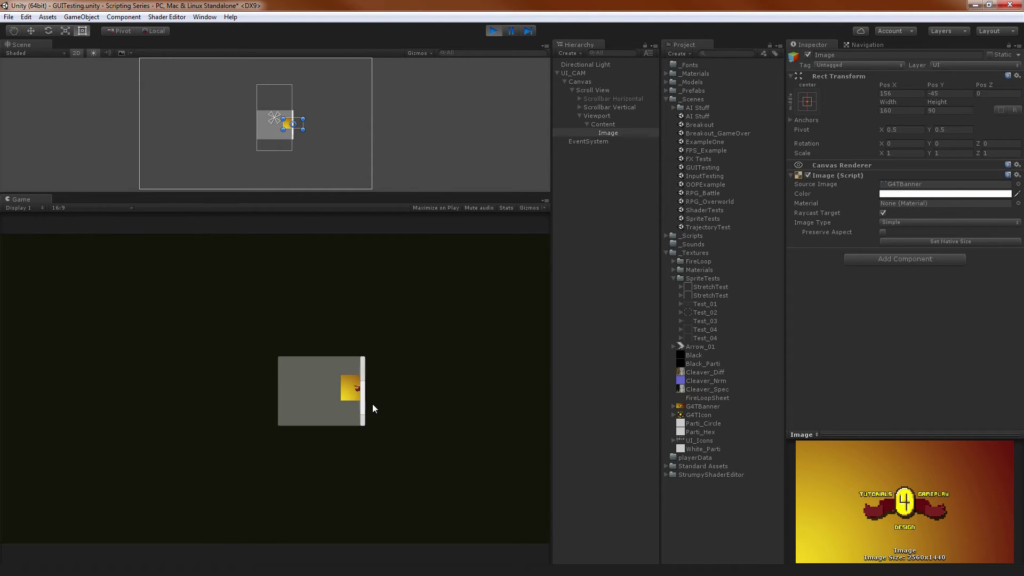
click(502, 32)
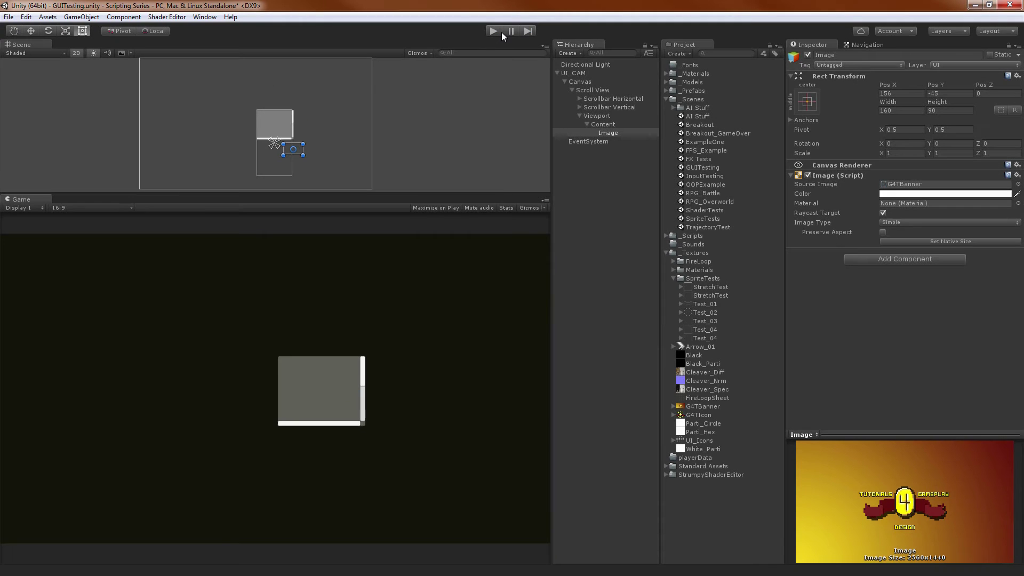
Set the Scroll View's movement type to Clamped and test vertical scrolling in a run of the scene.
click(593, 90)
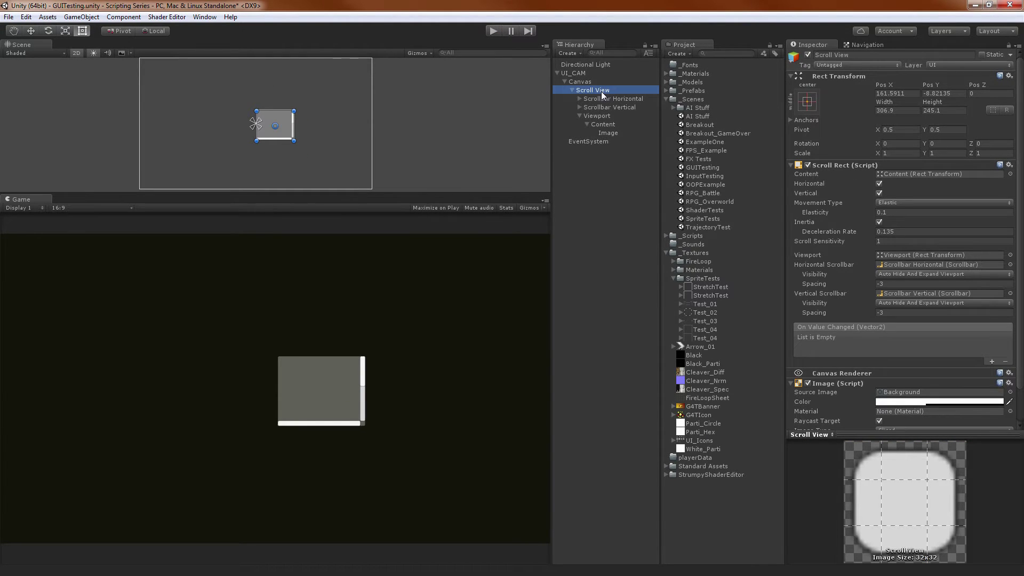
click(888, 204)
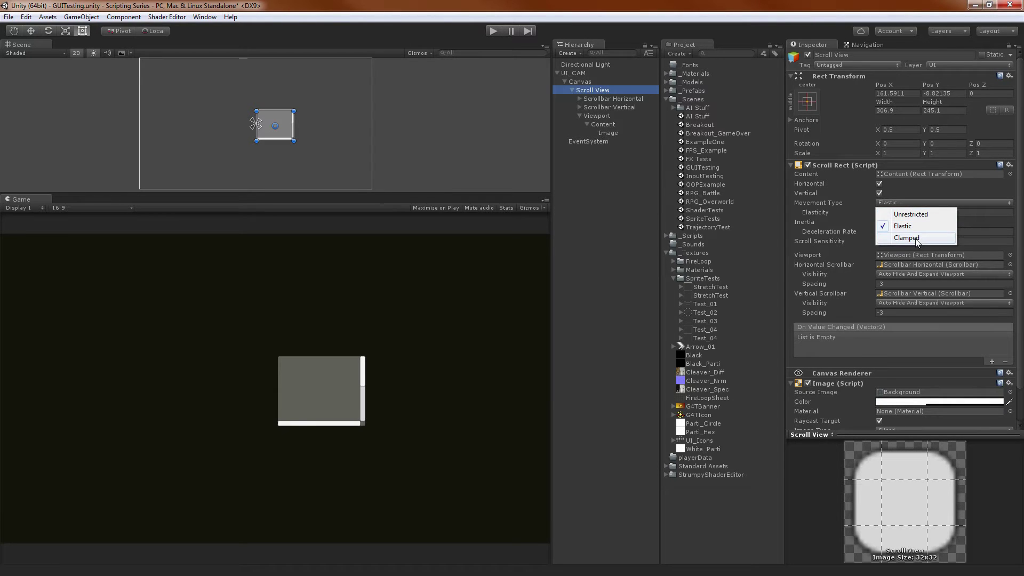
click(914, 237)
click(493, 32)
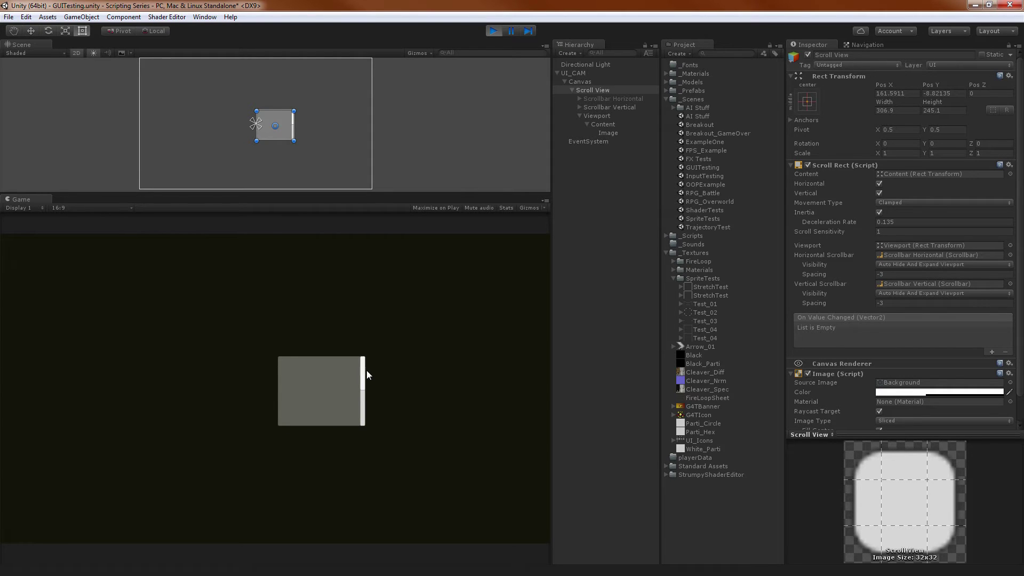
mouse_move(364, 395)
mouse_down()
mouse_move(367, 421)
mouse_move(368, 383)
mouse_up()
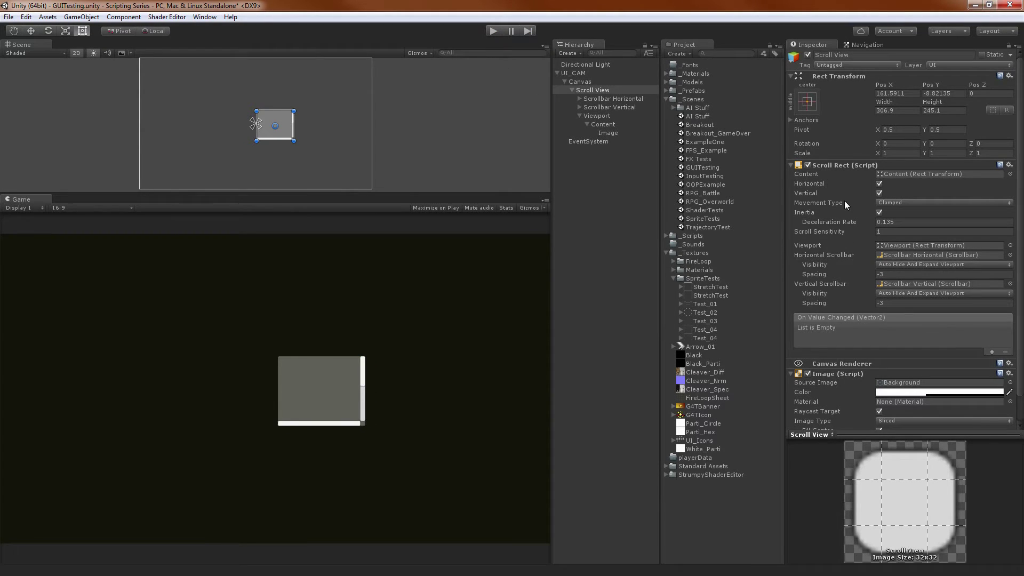
Set the Scroll View's movement type to Elastic and test scrolling past the Content's ends in a run of the scene.
click(888, 204)
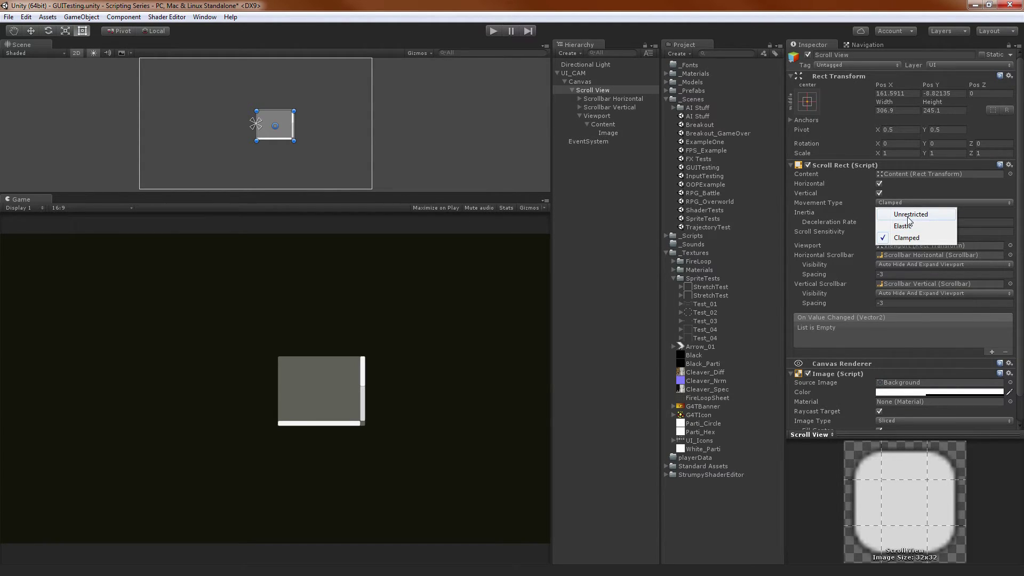
click(903, 227)
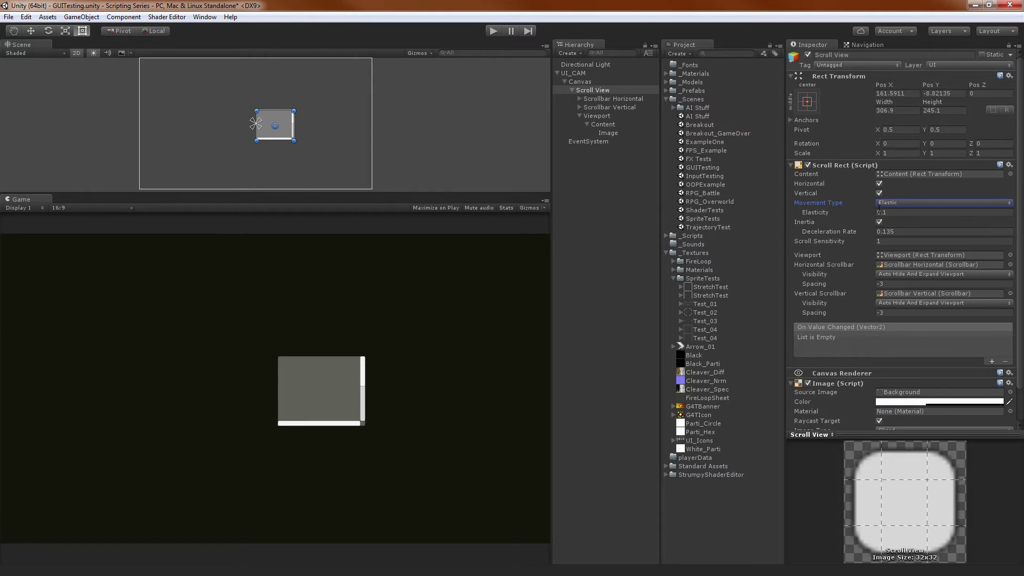
click(494, 31)
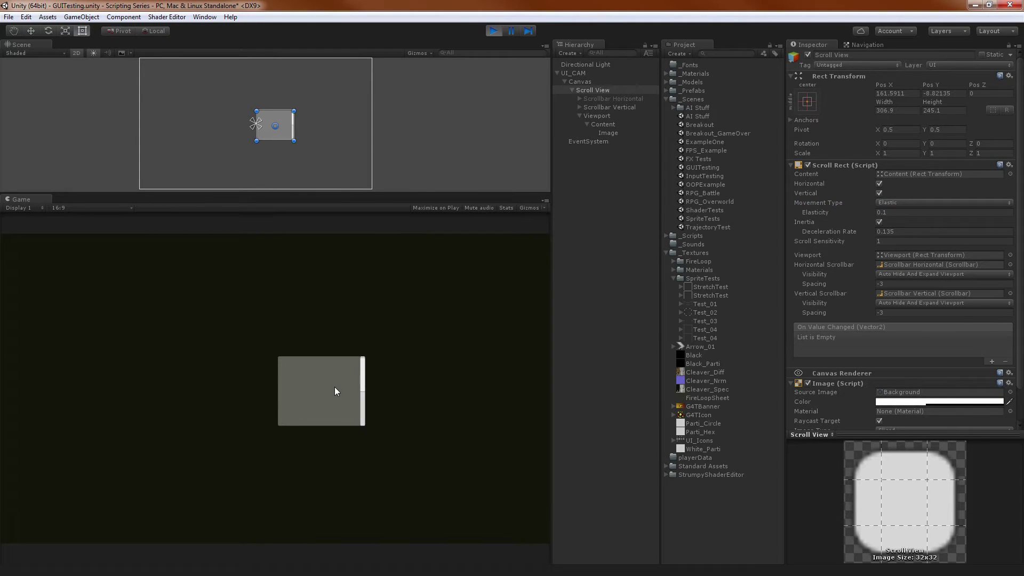
scroll(336, 389, down, 3)
drag(363, 375, 359, 455)
scroll(341, 394, up, 8)
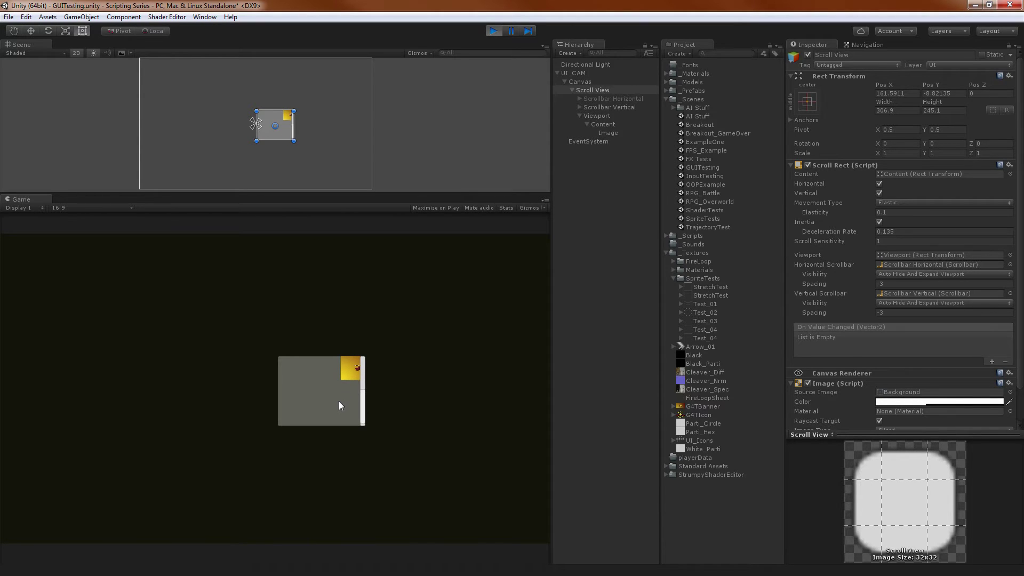
mouse_move(363, 394)
mouse_down()
mouse_move(370, 343)
mouse_move(365, 380)
mouse_up()
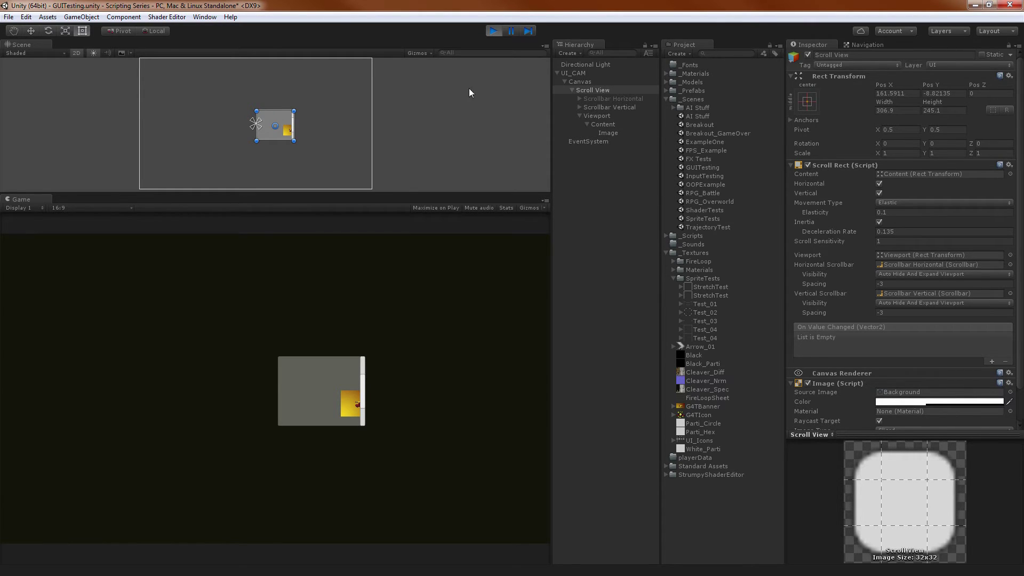
click(494, 32)
Set the Scroll View's movement type to Unrestricted and test scrolling in a brief run of the scene.
click(926, 202)
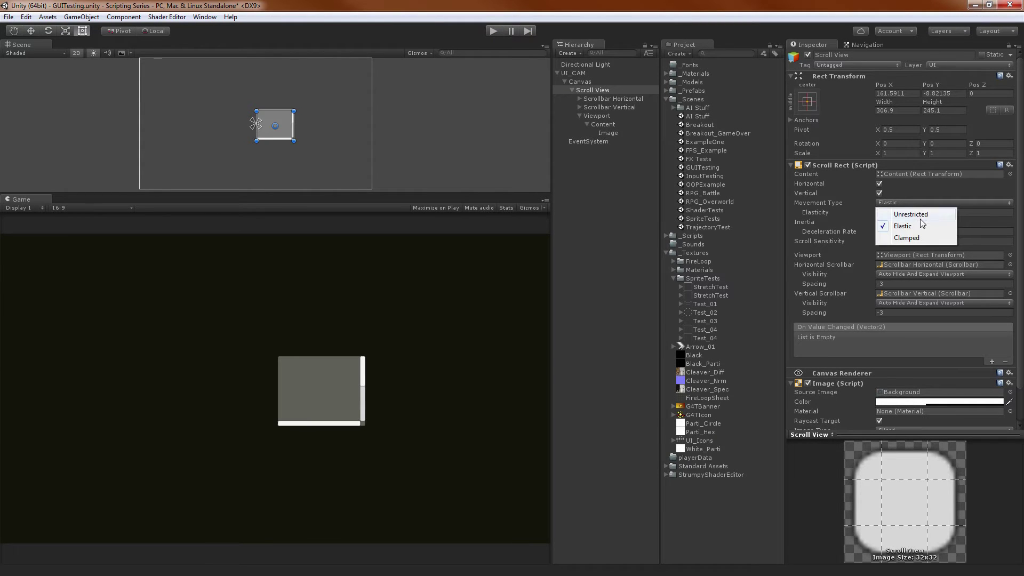
click(912, 214)
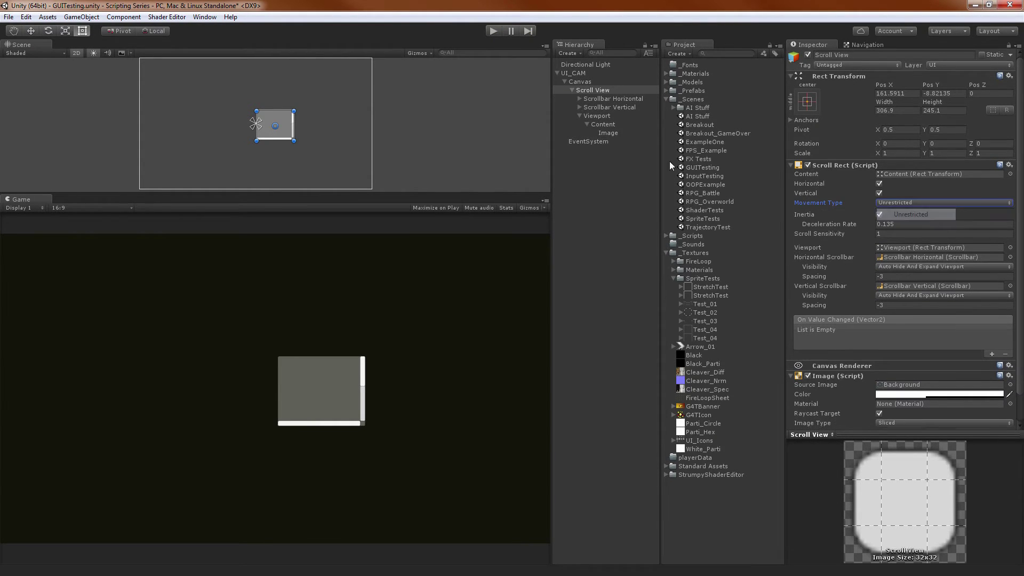
click(494, 31)
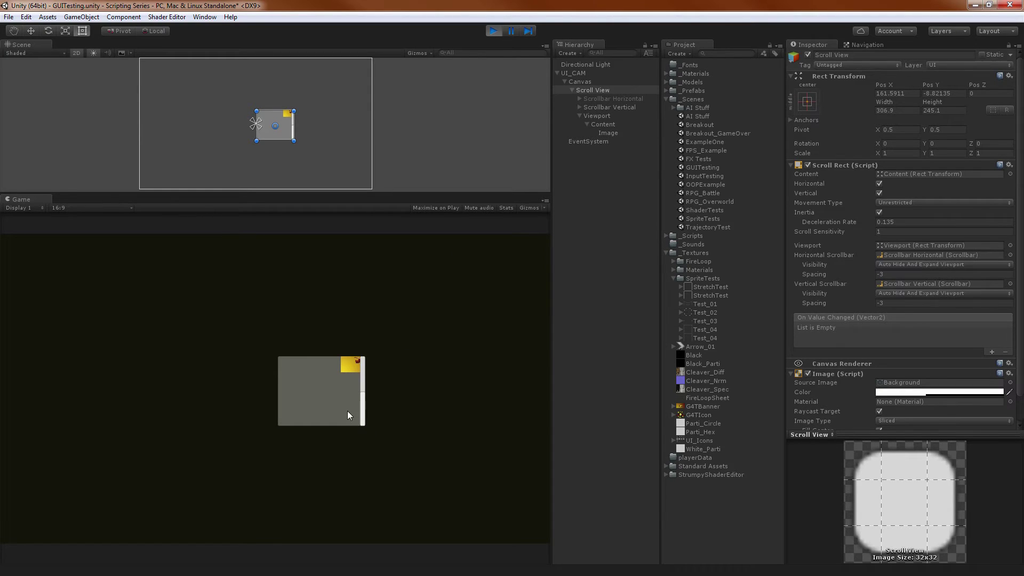
scroll(342, 402, down, 15)
click(494, 31)
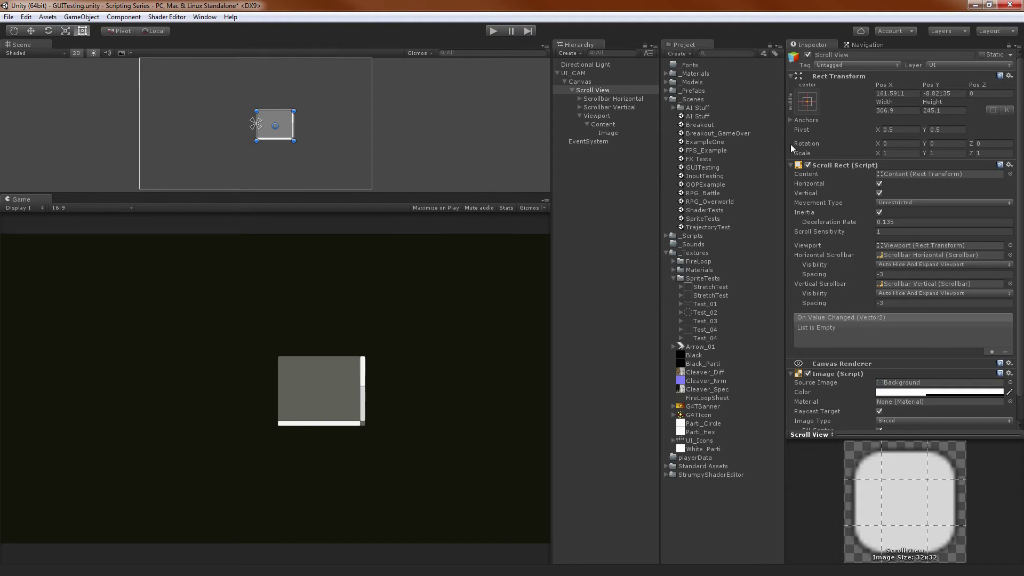
Set the Scroll View's movement type to Clamped and disable horizontal scrolling, keeping vertical scrolling enabled.
click(923, 203)
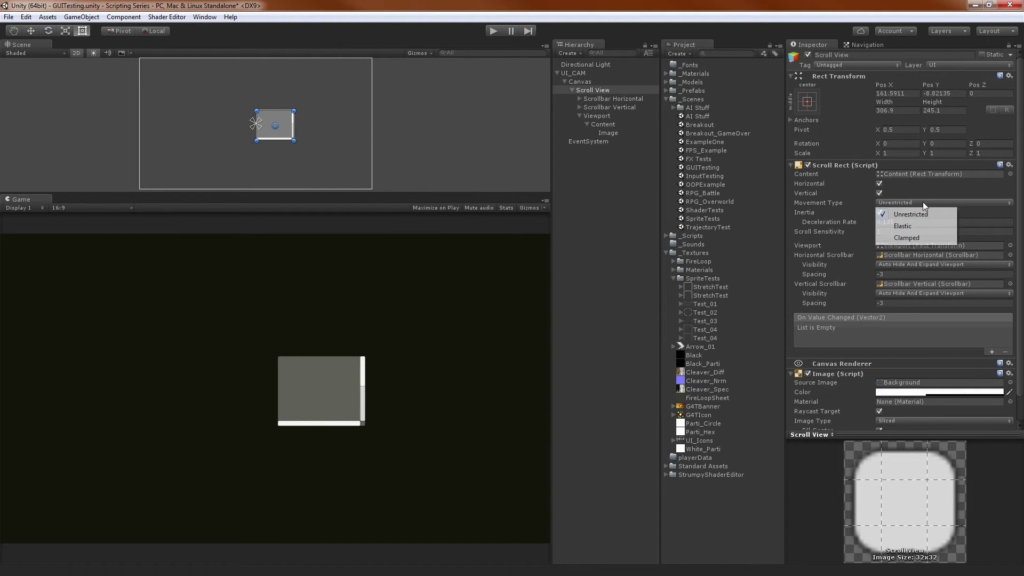
click(921, 238)
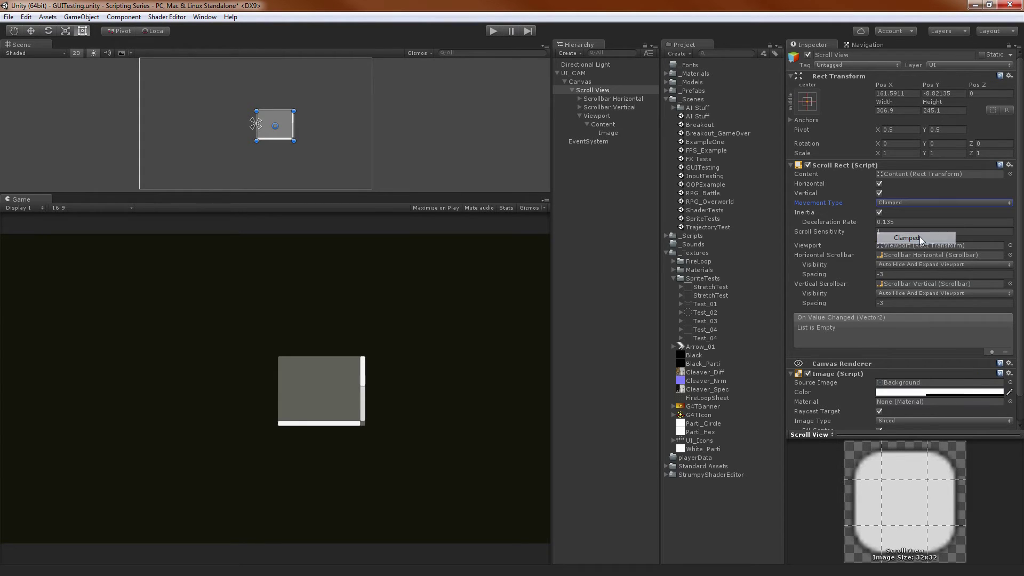
click(879, 194)
click(880, 194)
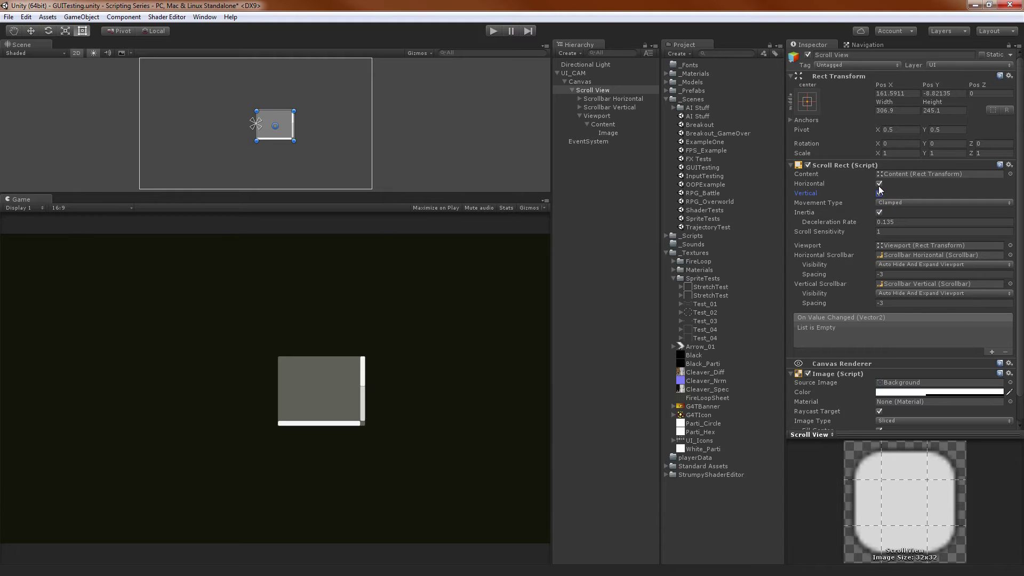
click(880, 184)
Widen the Content to a Right value of about -98 and test vertical and horizontal scrolling in a run of the scene.
click(632, 125)
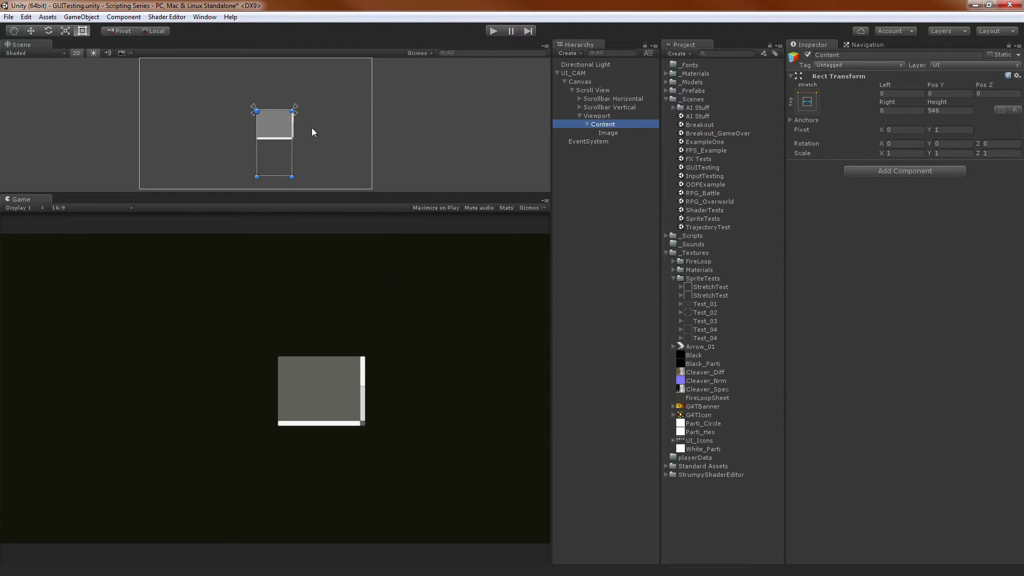
drag(292, 149, 303, 149)
click(494, 30)
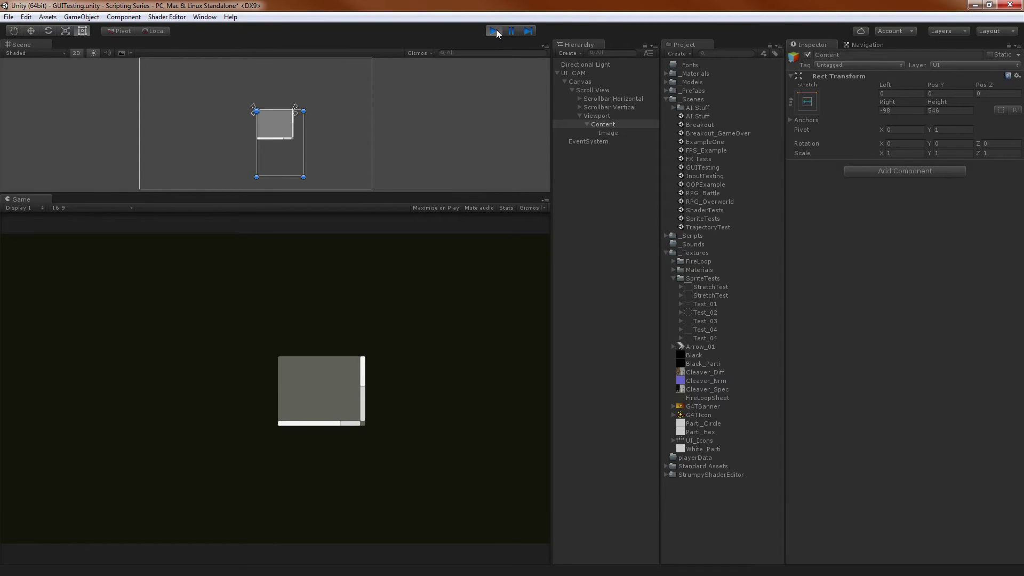
scroll(326, 411, down, 4)
mouse_move(329, 424)
mouse_down()
mouse_move(341, 427)
mouse_move(318, 425)
mouse_up()
click(500, 30)
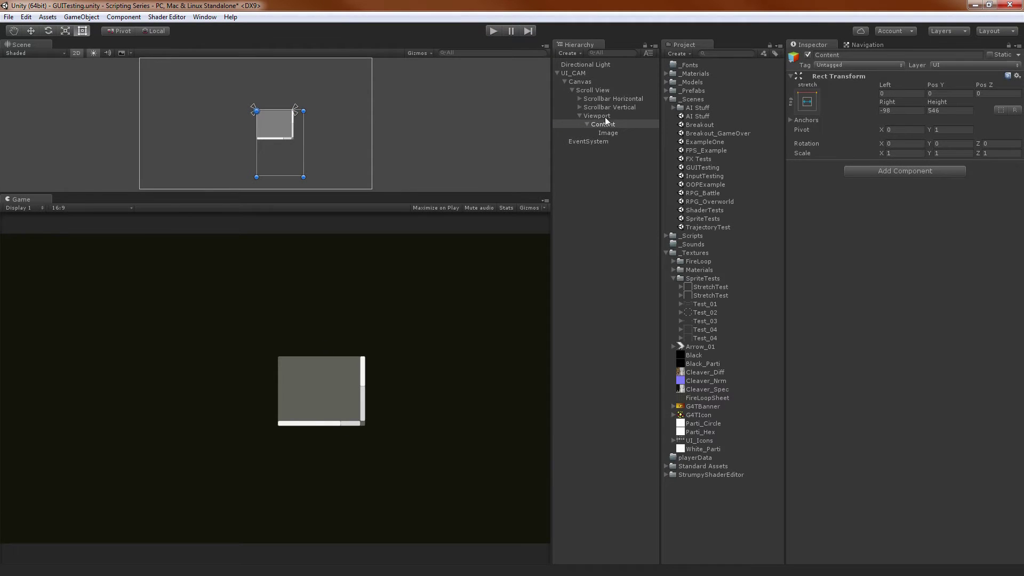
Re-enable horizontal scrolling on the Scroll View.
click(594, 83)
click(594, 89)
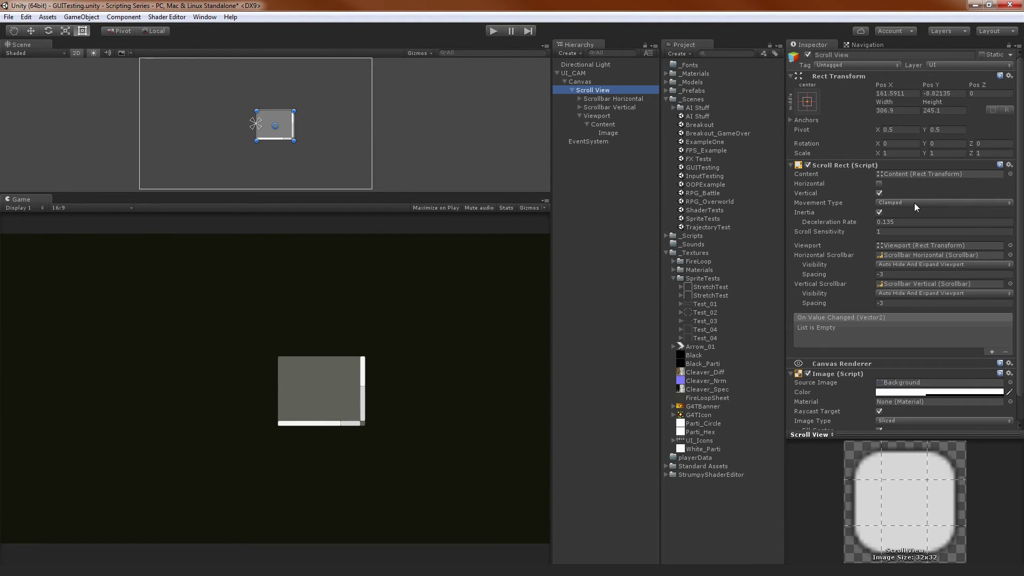
click(879, 184)
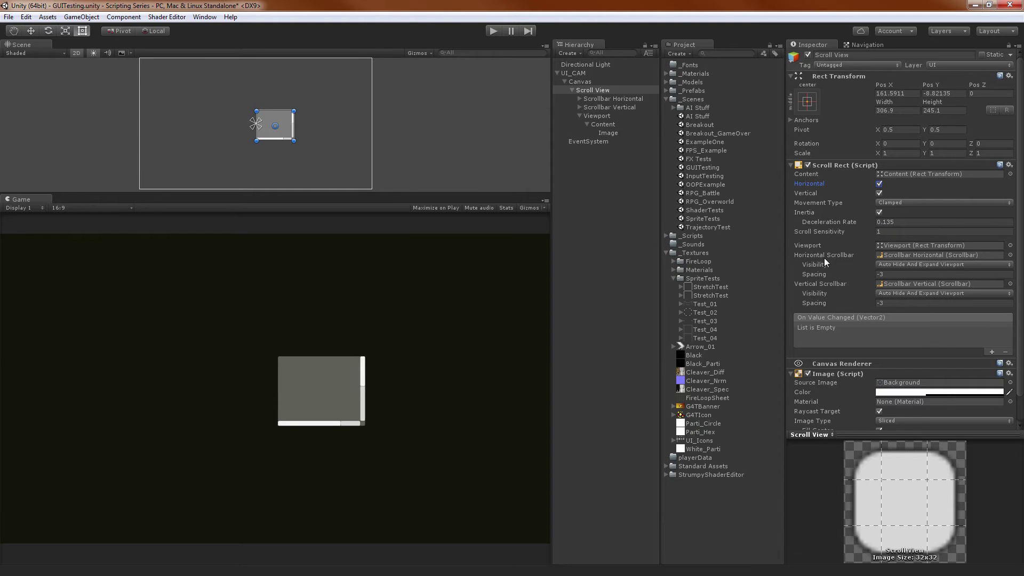
Examine which objects the Scroll Rect's Content, Viewport and Vertical Scrollbar references point to in the hierarchy.
click(594, 91)
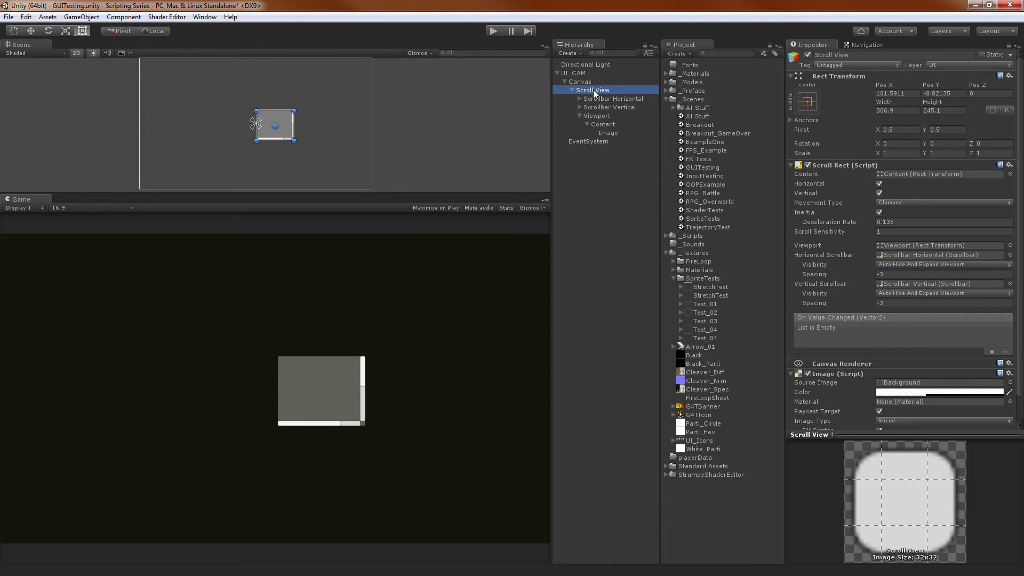
click(901, 171)
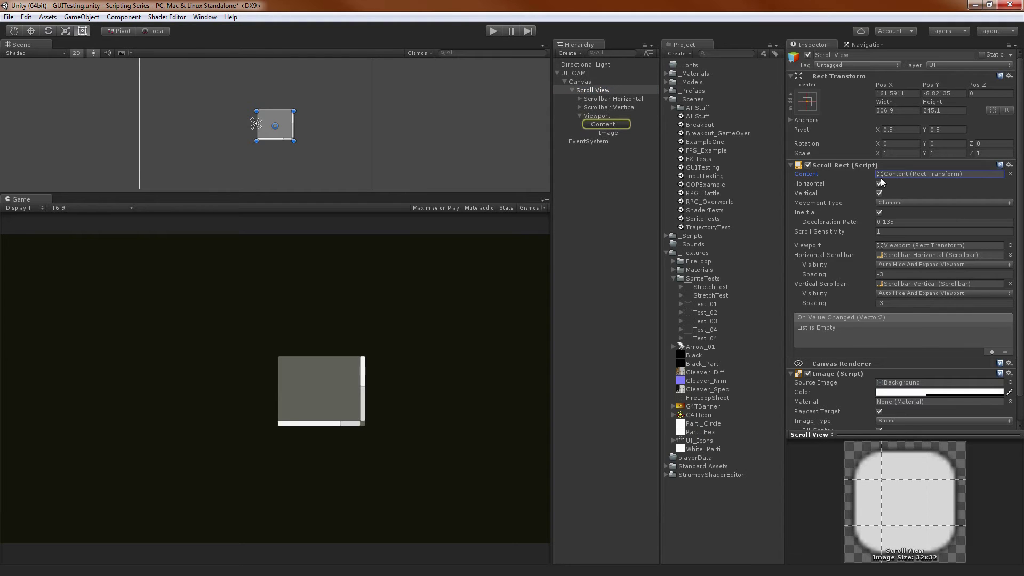
click(942, 246)
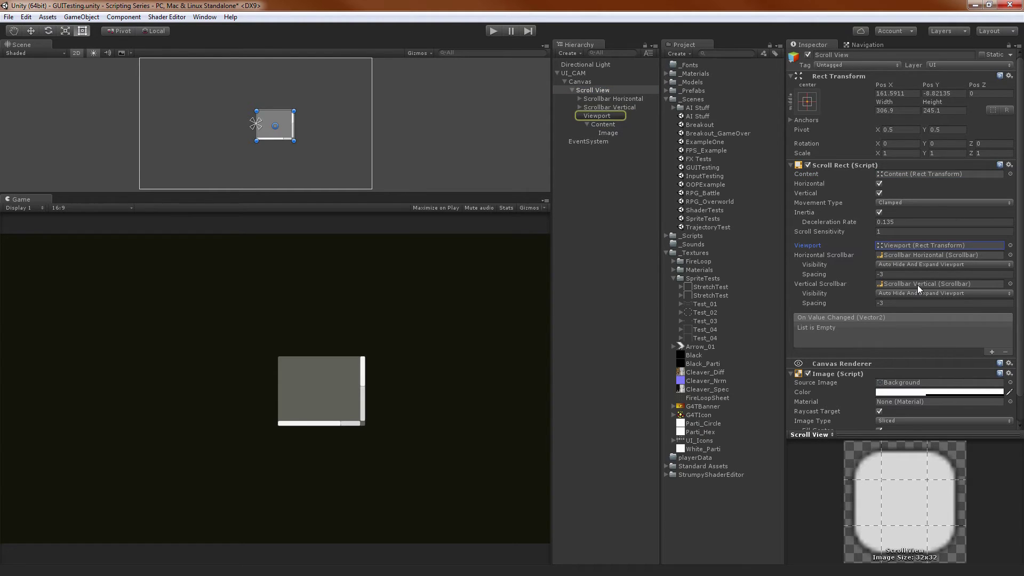
click(917, 283)
click(924, 246)
click(913, 245)
Try the StretchTest sprite as the Viewport's source image and undo the change.
click(613, 117)
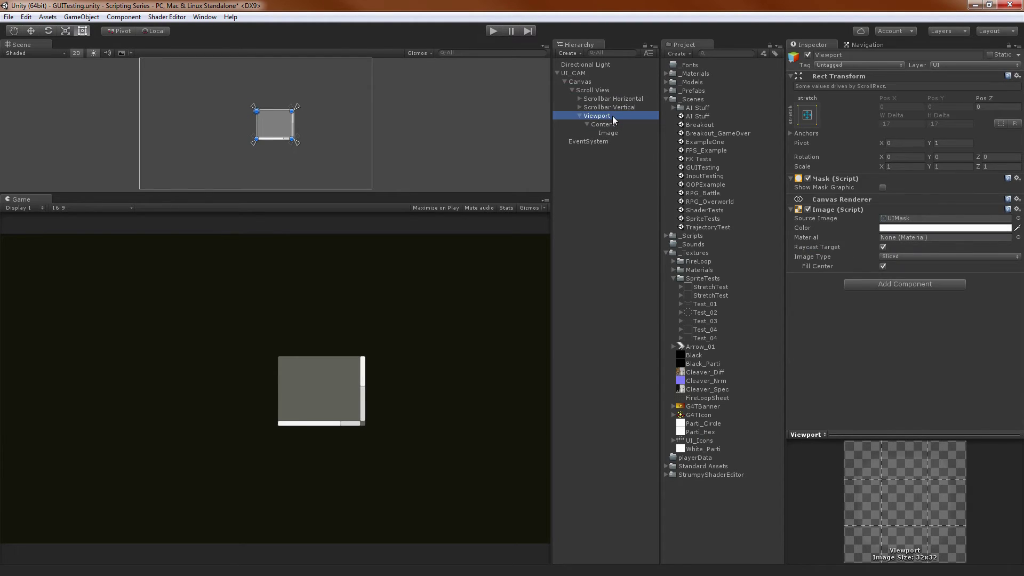
click(897, 221)
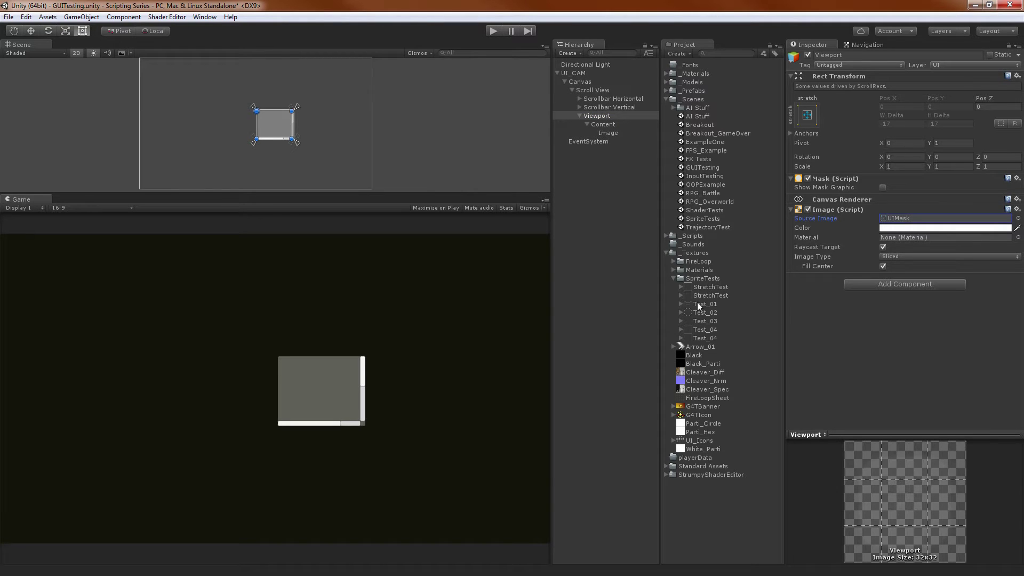
drag(707, 290, 907, 219)
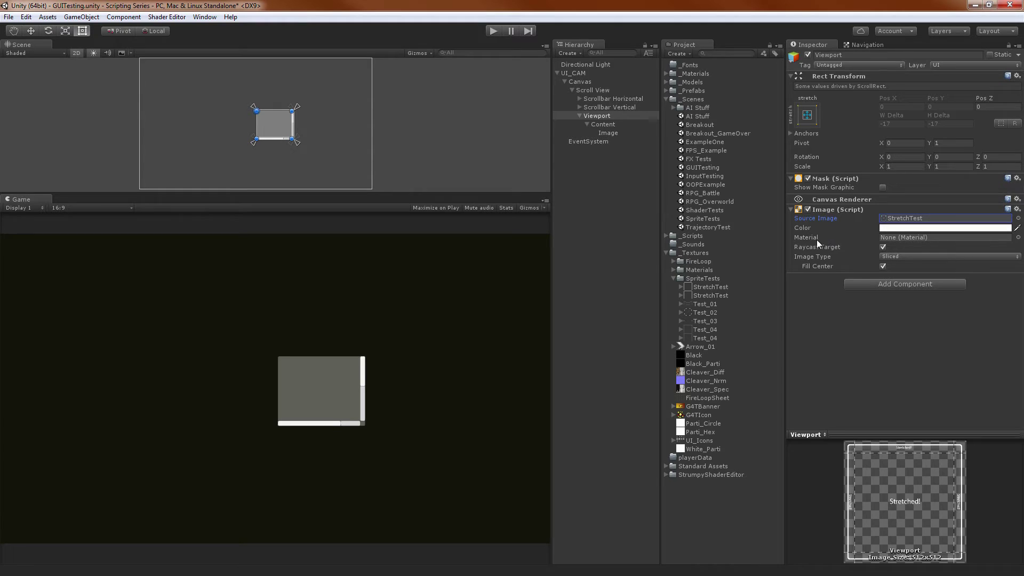
key(ctrl+z)
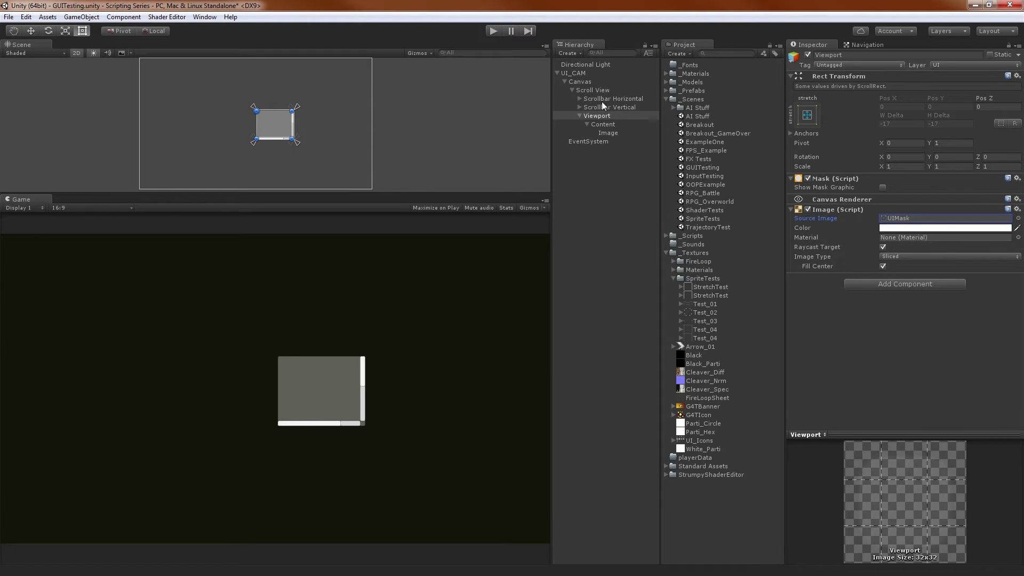
Review the Content and its Image, and check the Show Mask Graphic option of the Viewport's Mask.
click(604, 125)
click(606, 132)
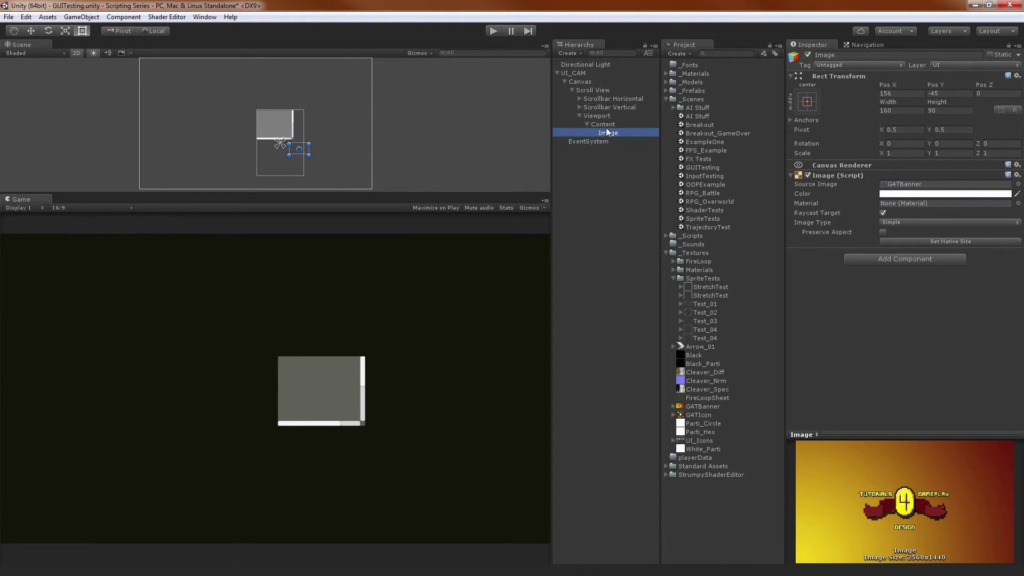
click(601, 123)
click(598, 116)
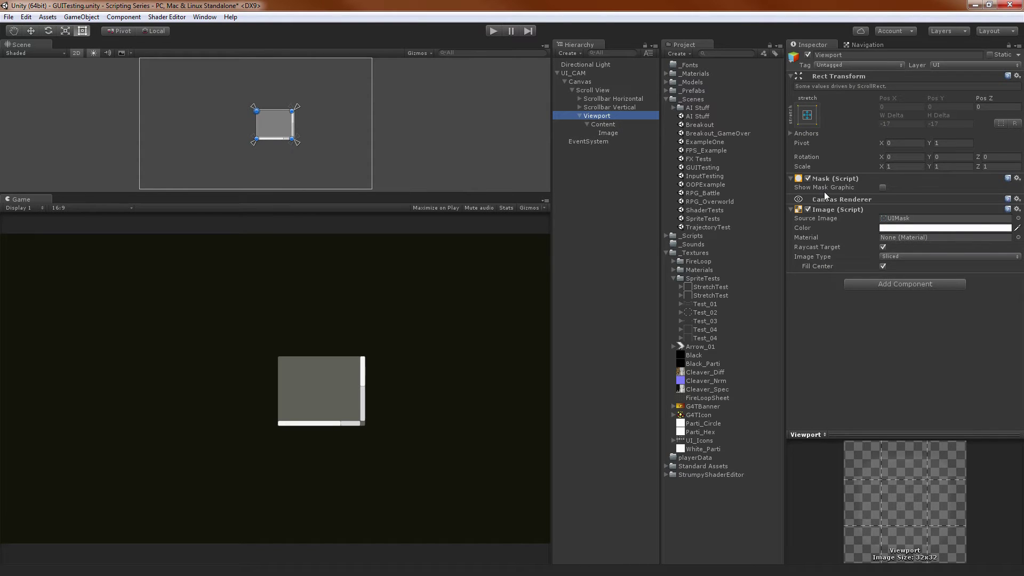
click(880, 187)
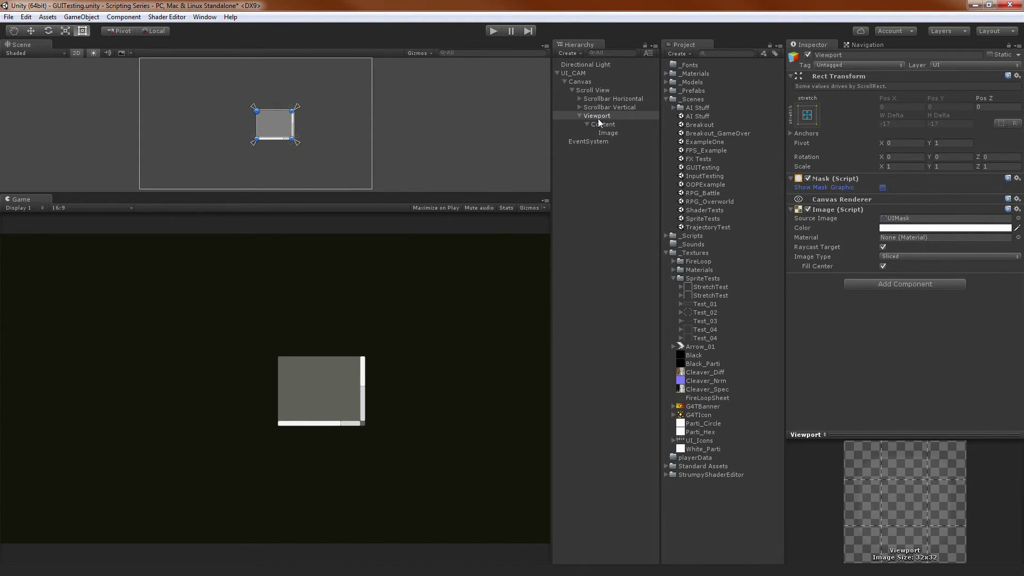
Set the source image of the Scroll View's background to the StretchTest sprite and inspect it up close in the scene.
click(593, 90)
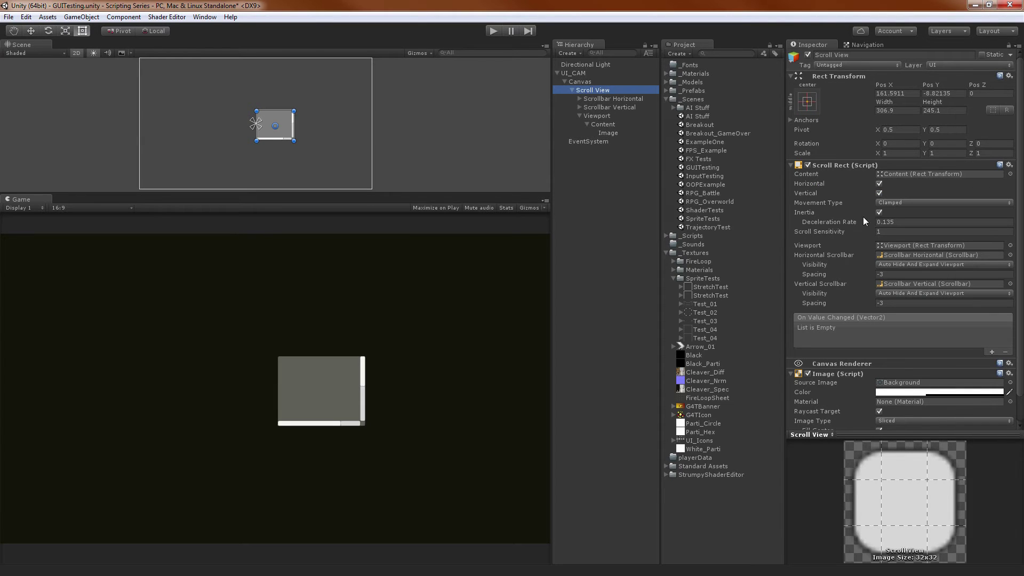
scroll(906, 235, down, 2)
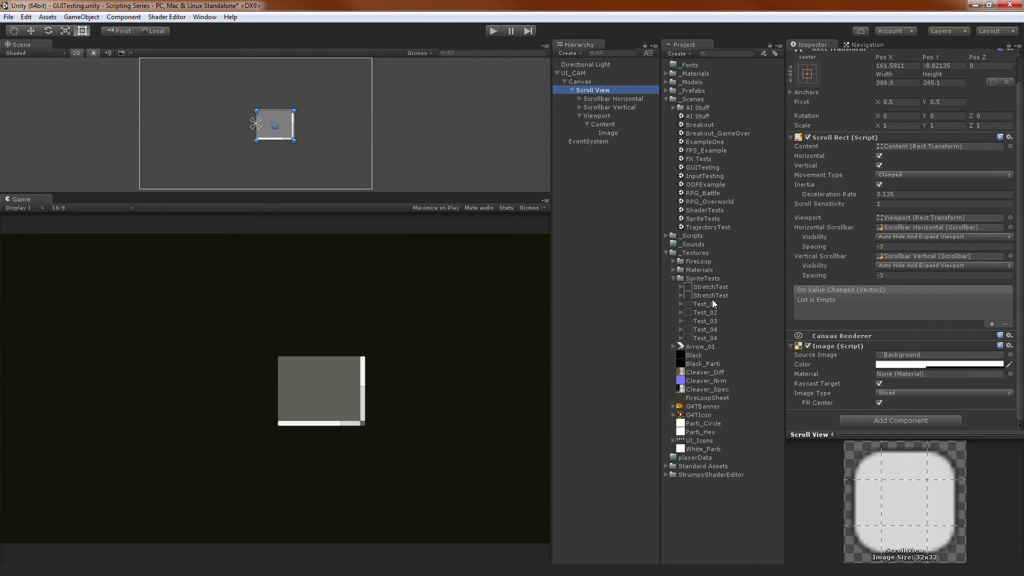
drag(709, 293, 936, 355)
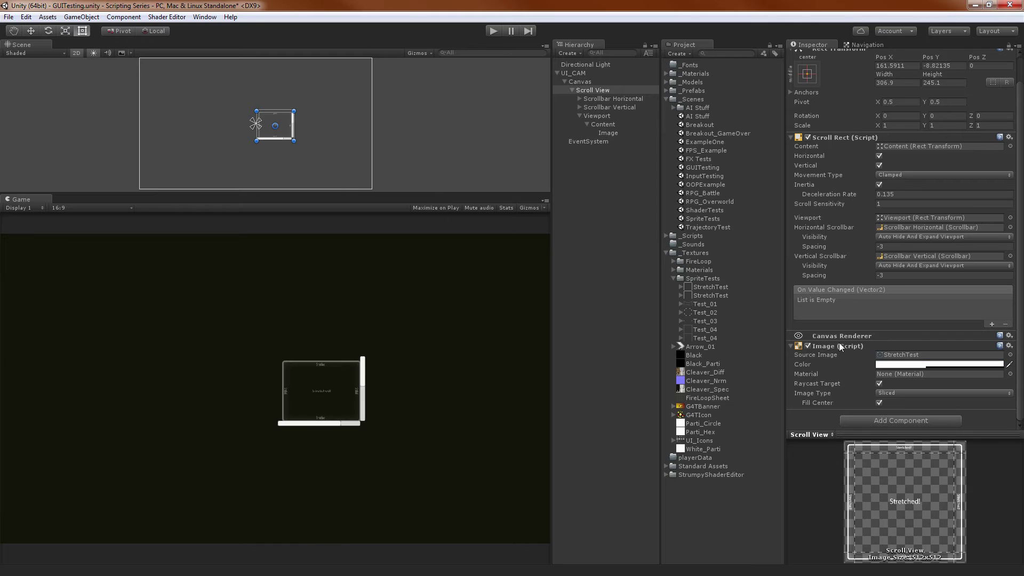
scroll(319, 112, up, 5)
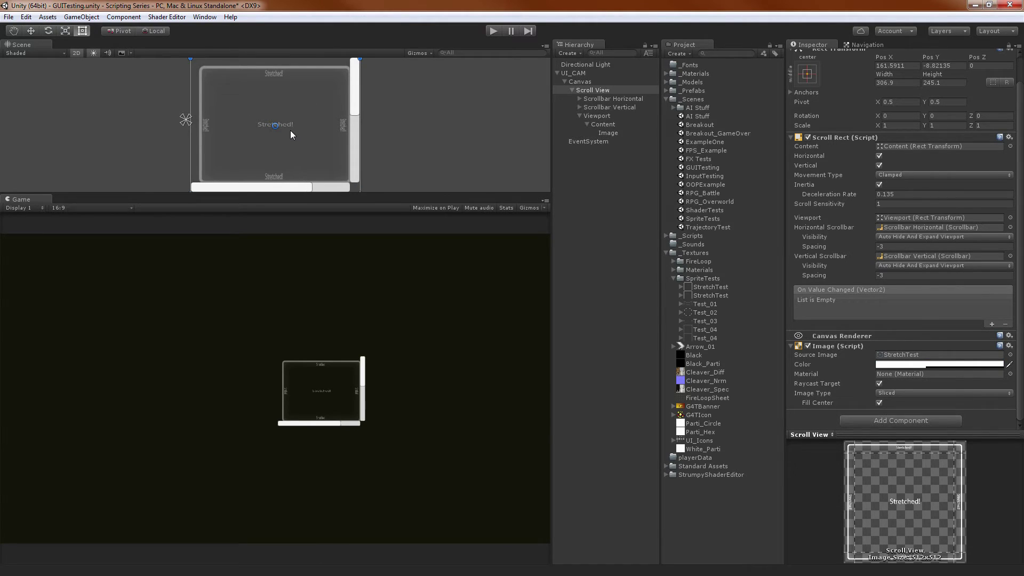
Undo the Scroll View's background image change and check the source image in its Image component.
key(ctrl+z)
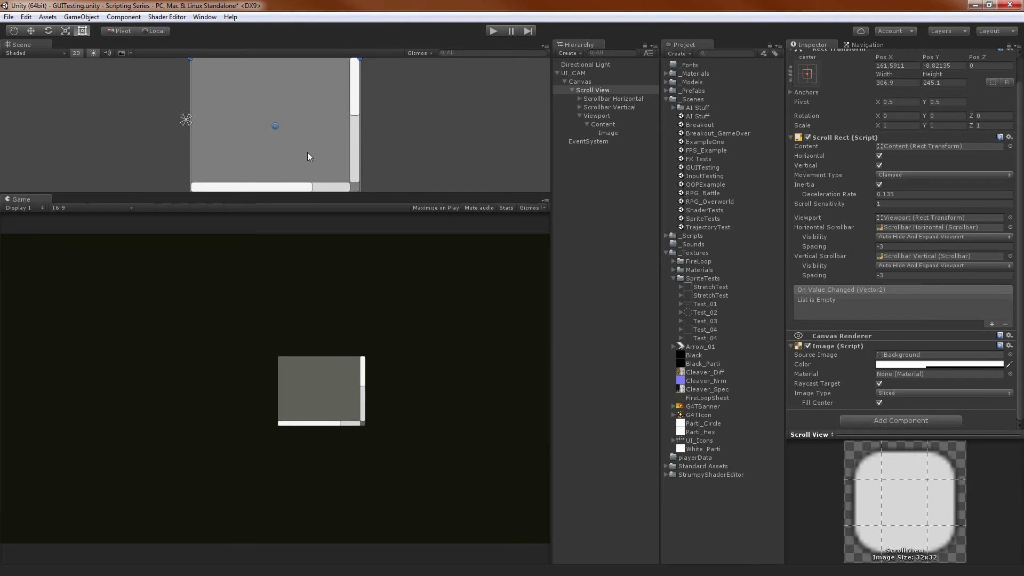
click(638, 178)
click(596, 89)
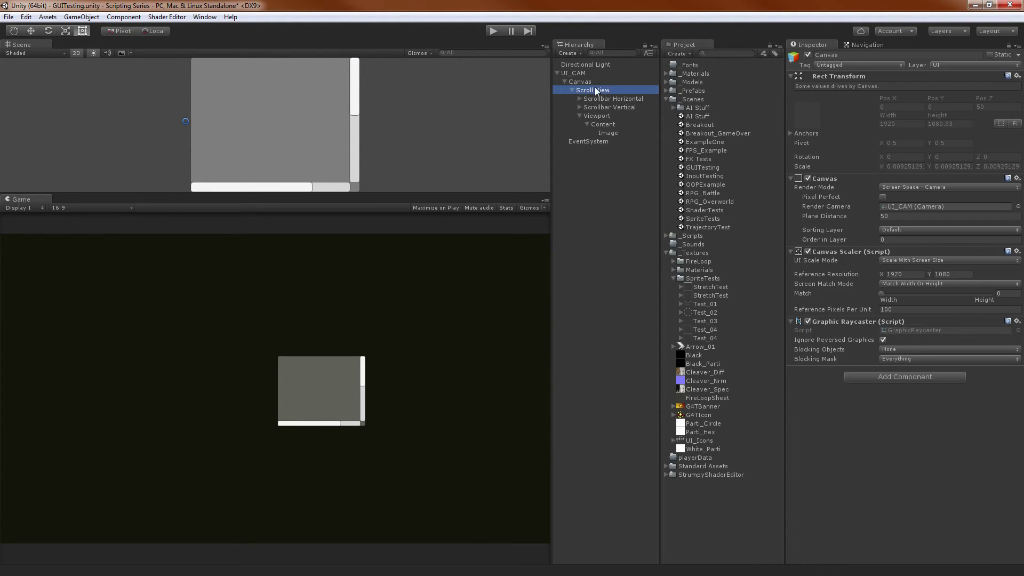
scroll(881, 299, down, 2)
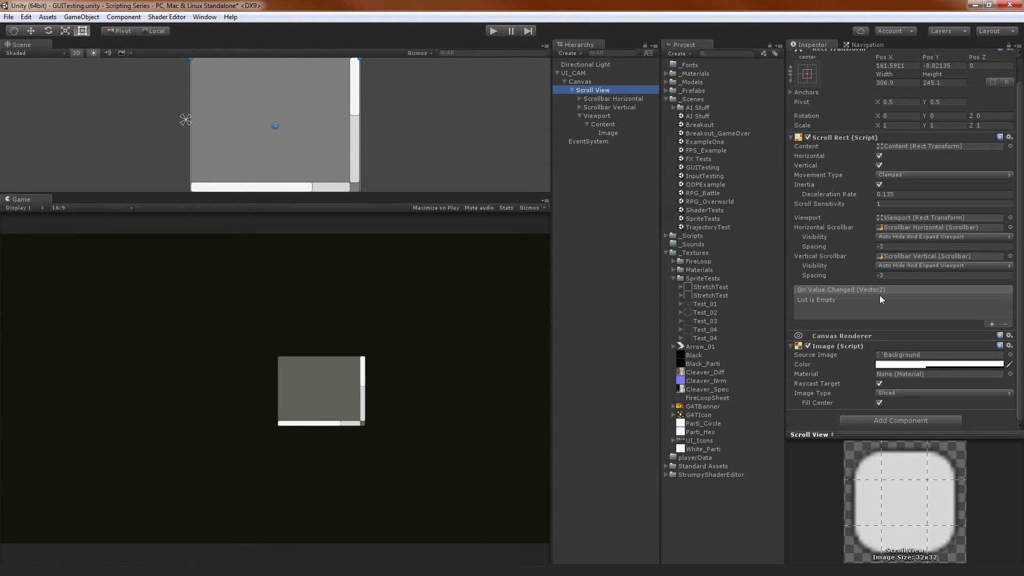
click(883, 355)
scroll(245, 144, down, 2)
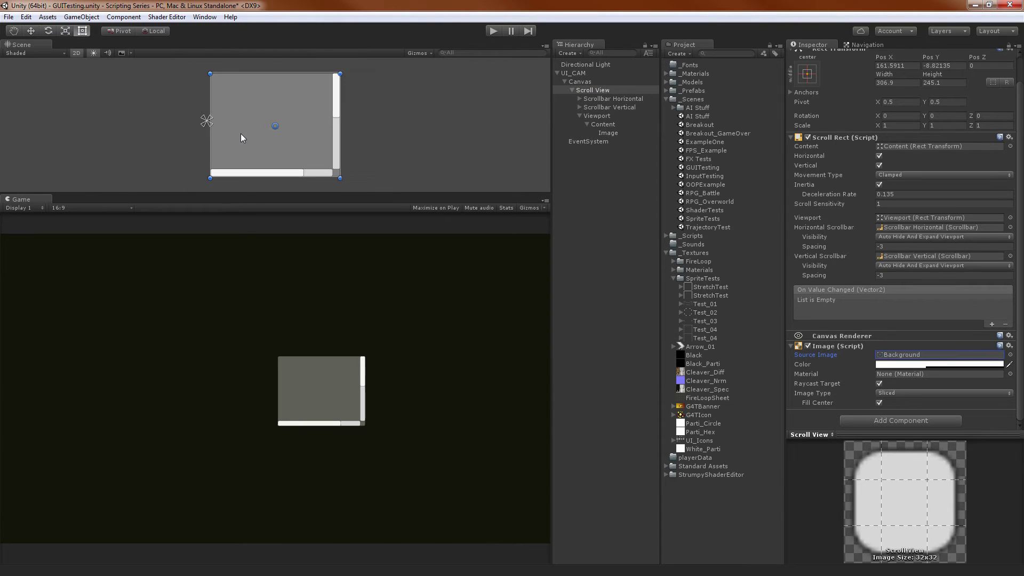
Delete the Scroll View from the Canvas and create a UI Dropdown in its place.
click(596, 175)
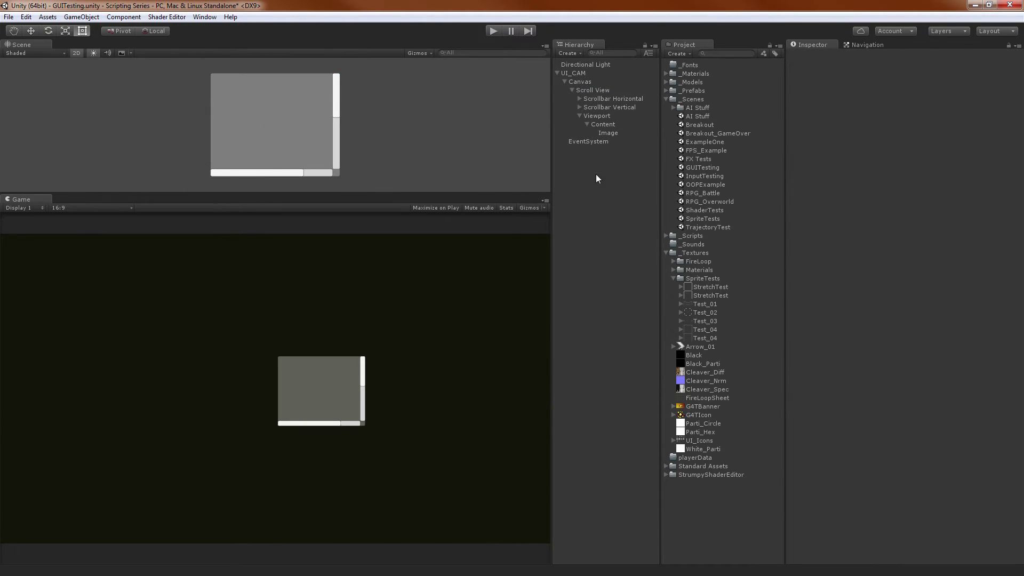
click(592, 90)
key(Delete)
right_click(597, 175)
mouse_move(640, 324)
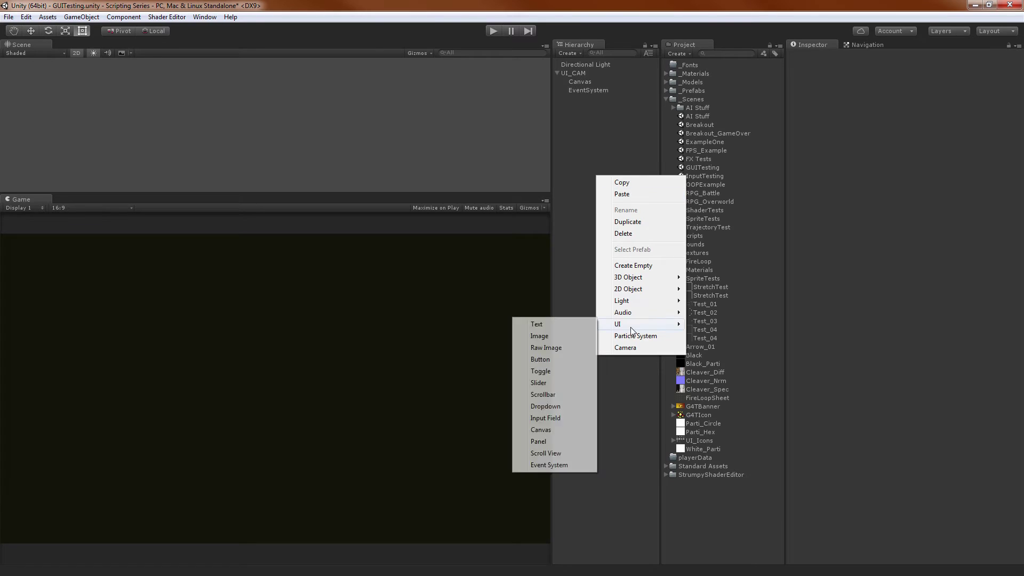
click(559, 410)
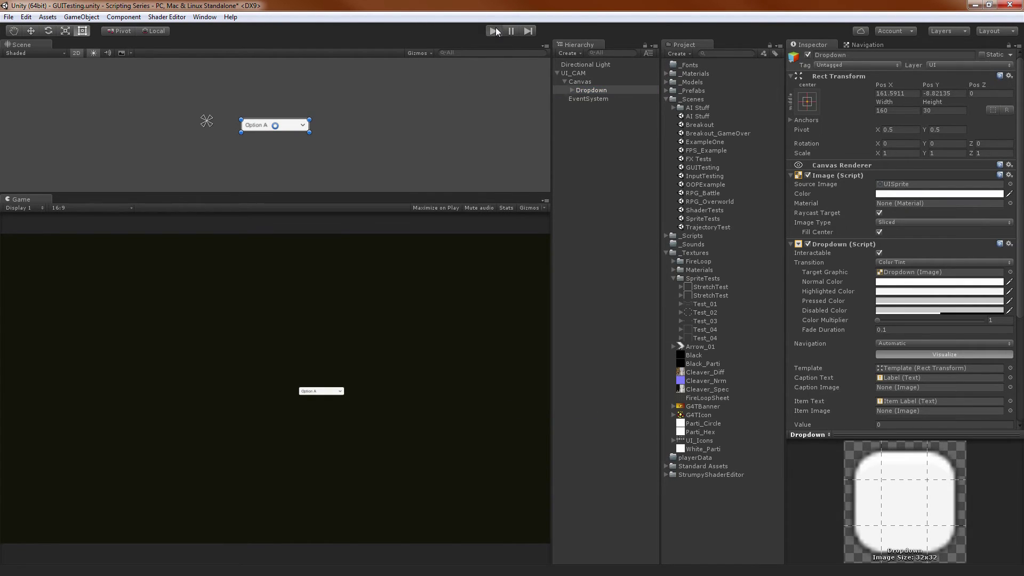
Run the scene, try opening the Dropdown's option list in the game, and stop playback.
click(495, 27)
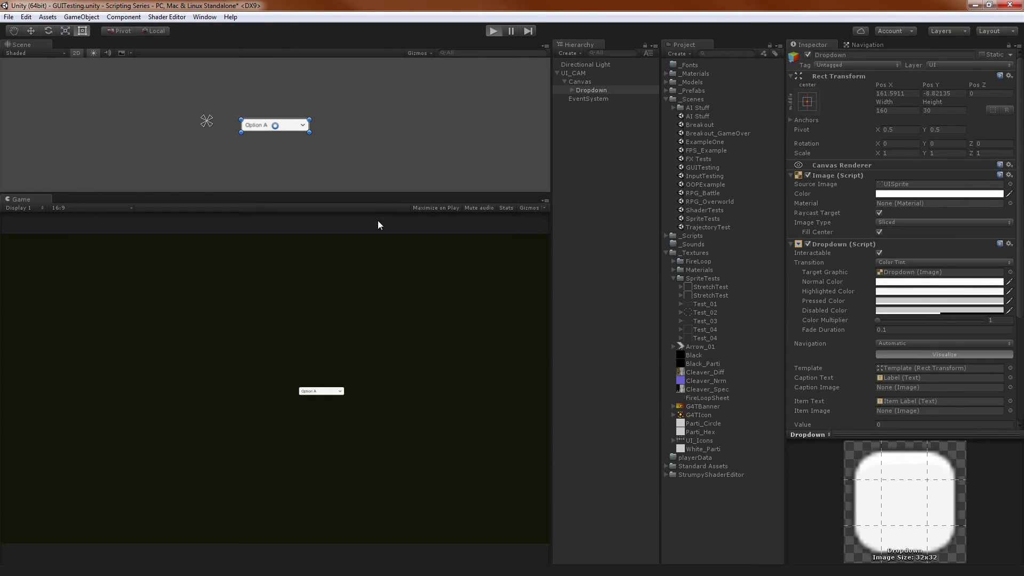
click(339, 391)
click(331, 400)
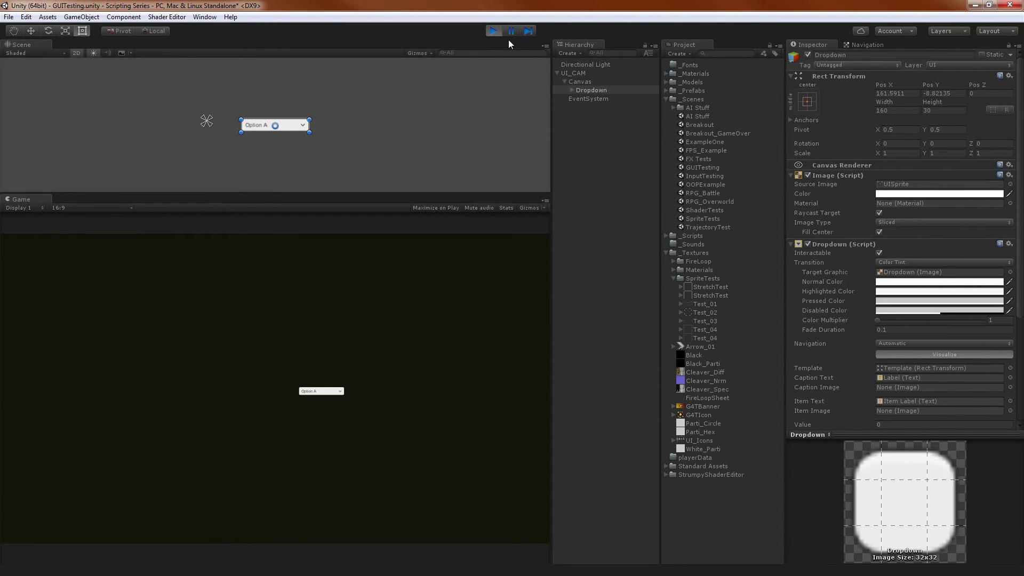
click(494, 30)
Set the Canvas Scaler's reference resolution to 800 by 600 on the Canvas.
click(580, 81)
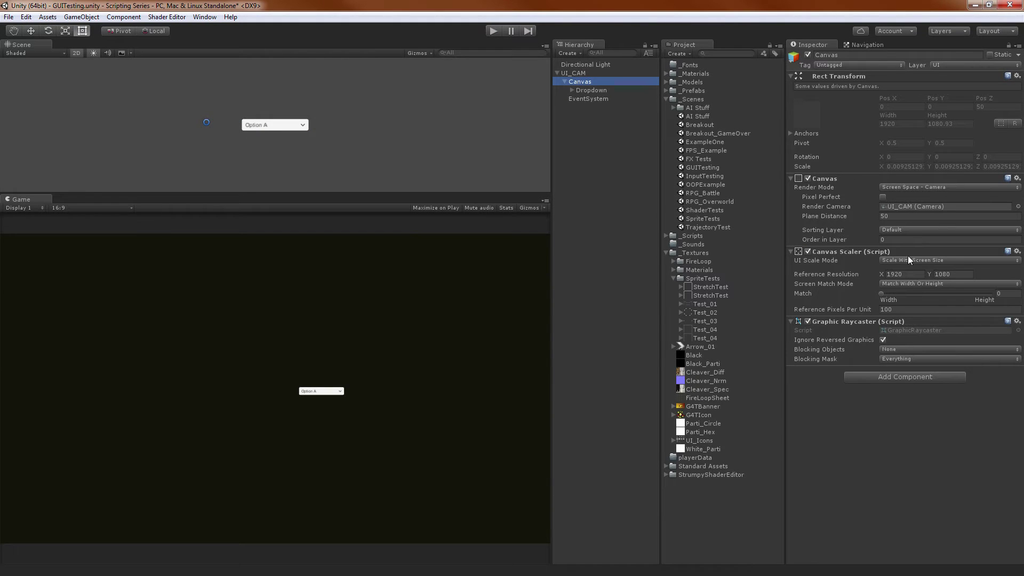
click(915, 276)
text(800)
key(Tab)
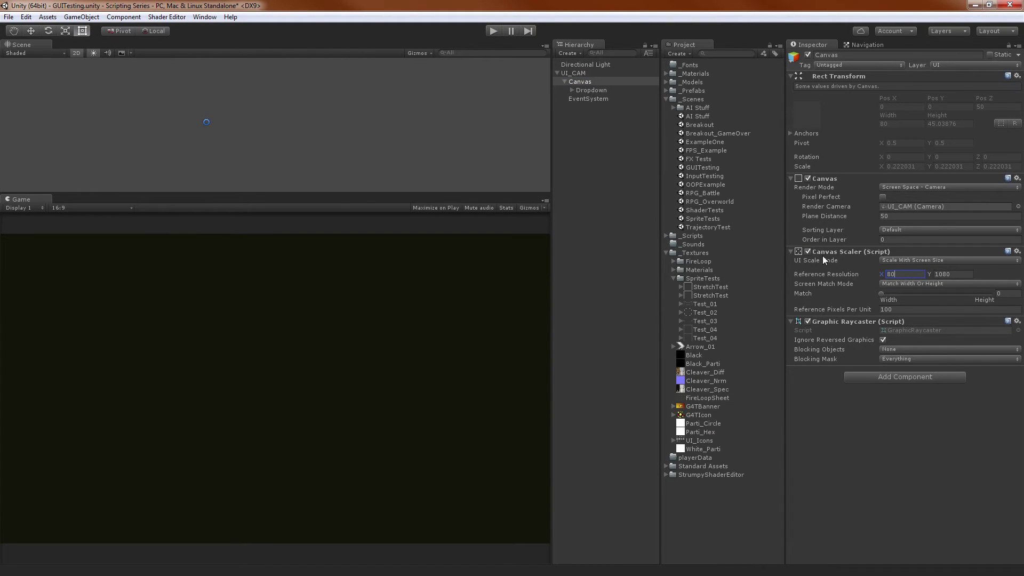
text(60)
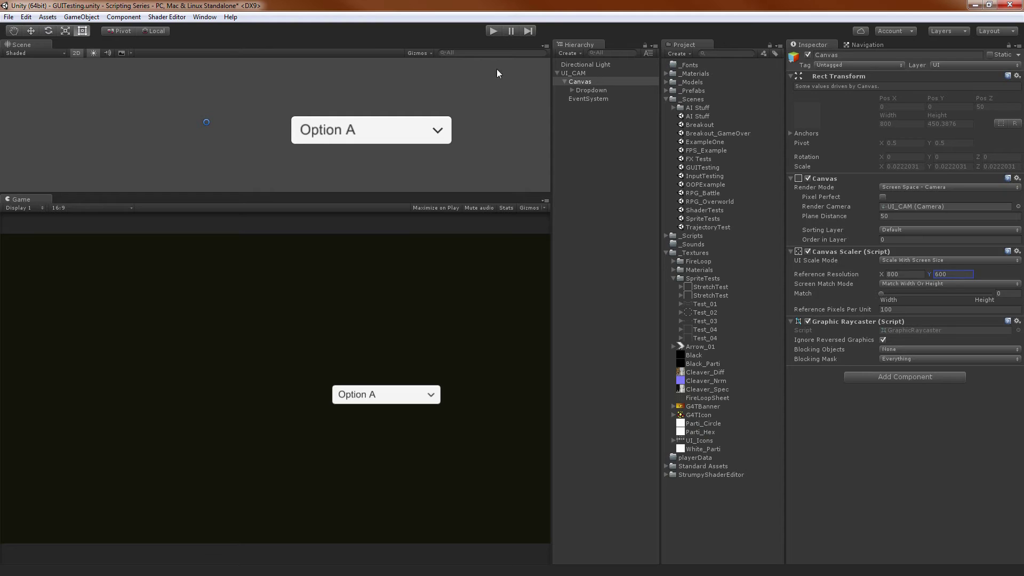
Test the enlarged Dropdown in Play mode by choosing Option B, and stop the game.
click(493, 32)
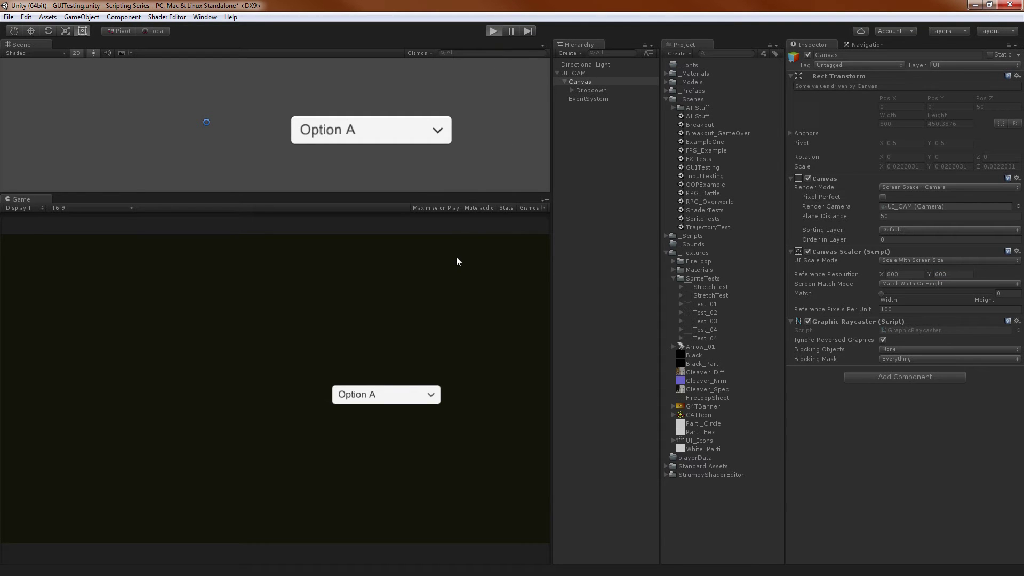
click(437, 399)
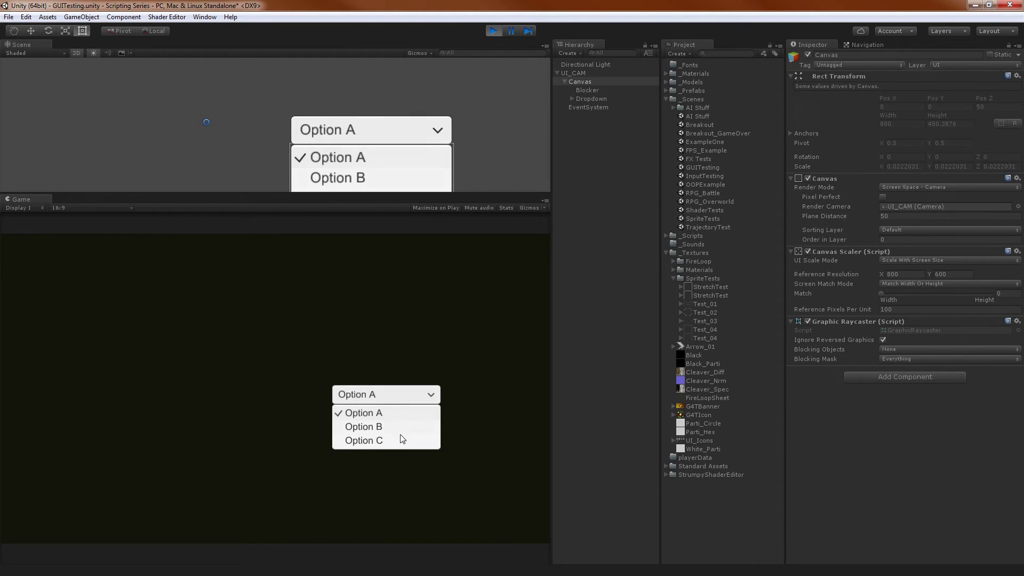
click(381, 426)
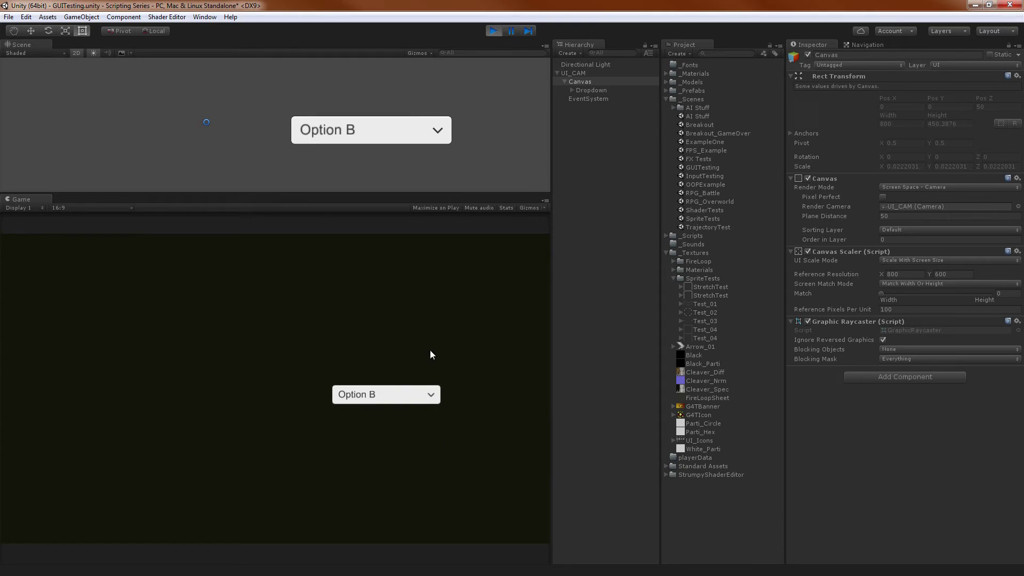
click(495, 33)
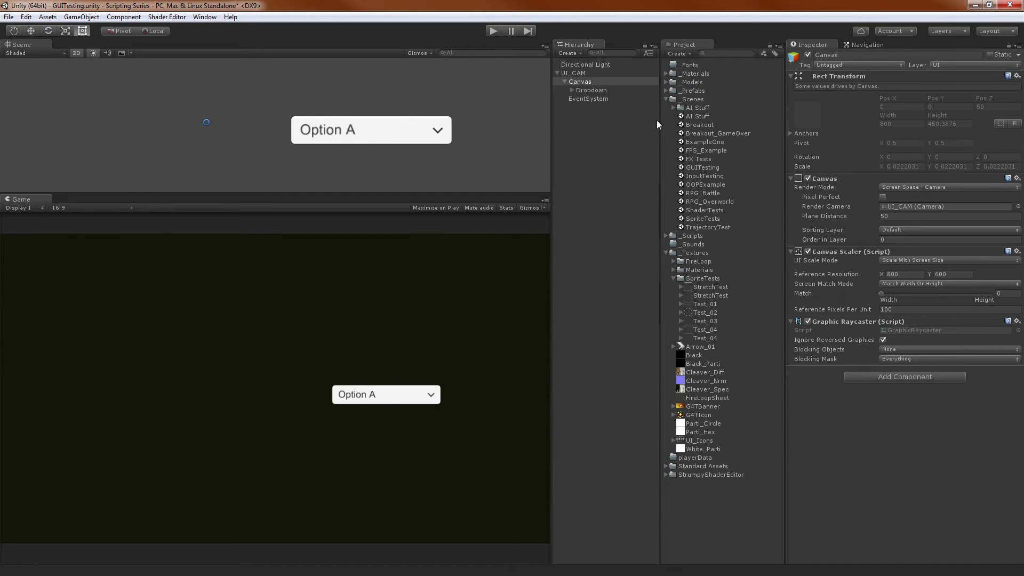
Add a fourth entry to the Dropdown's options and name it "Option 5".
click(576, 89)
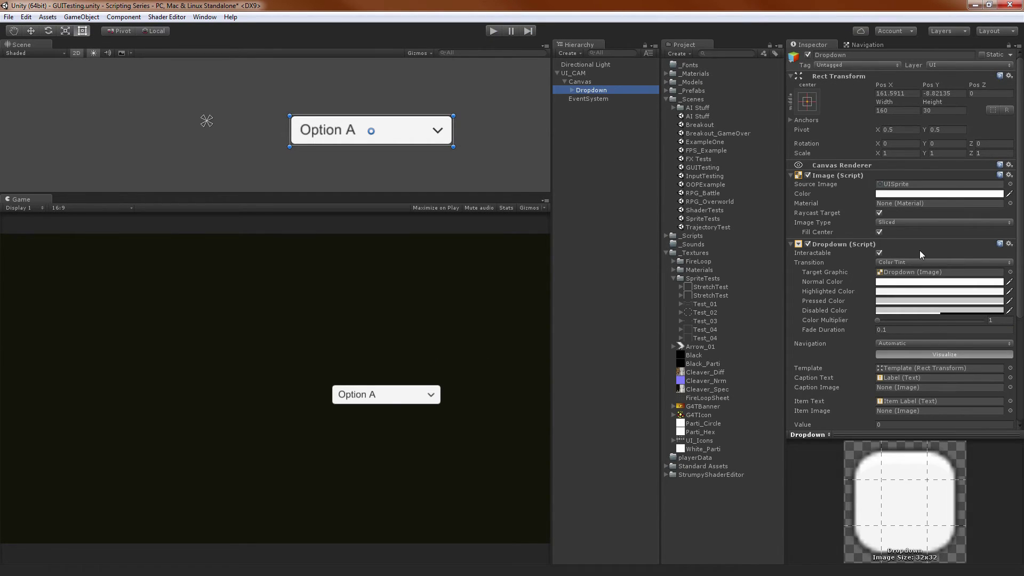
scroll(920, 251, down, 5)
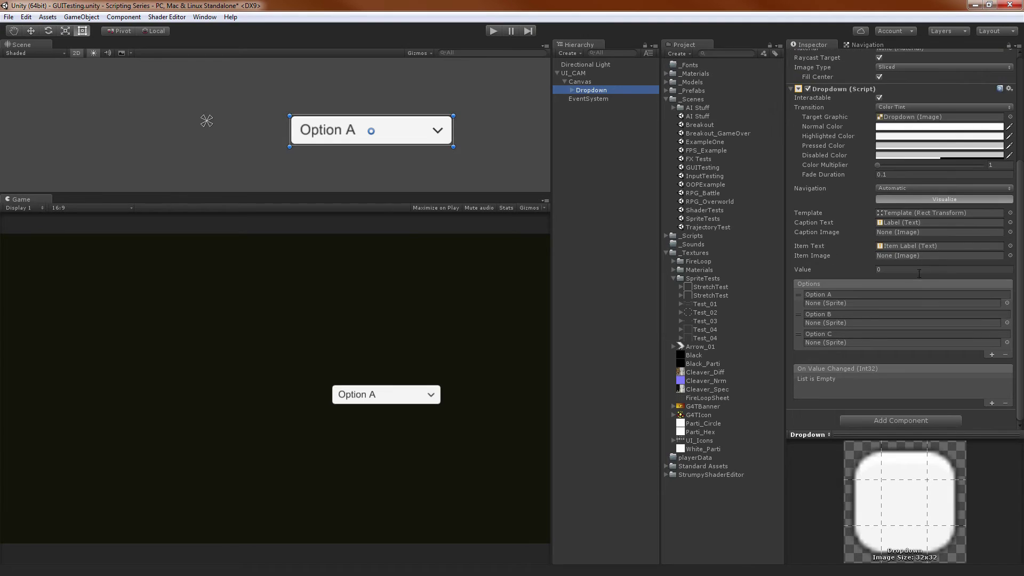
click(992, 355)
click(856, 354)
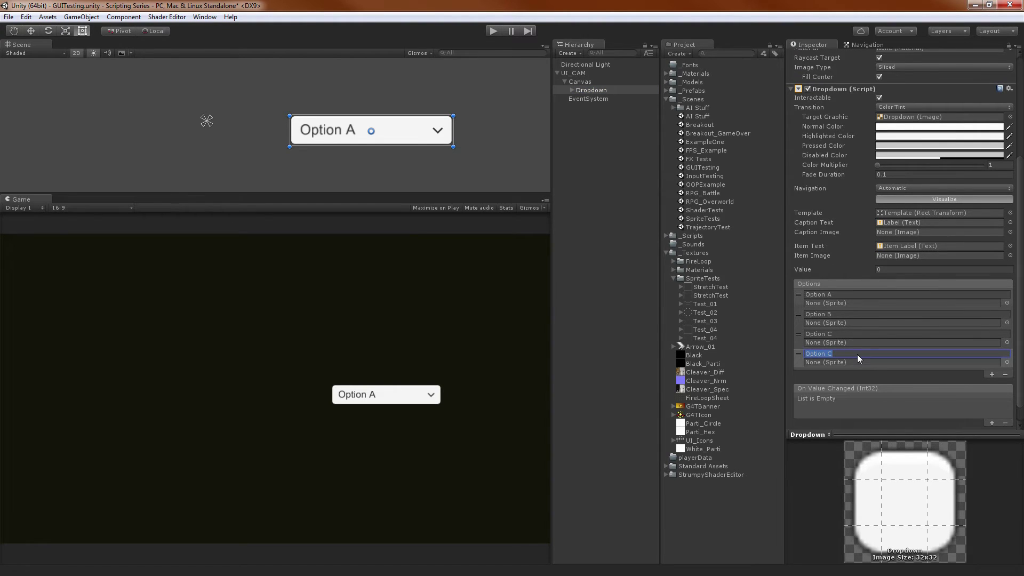
text(Option 5)
click(611, 152)
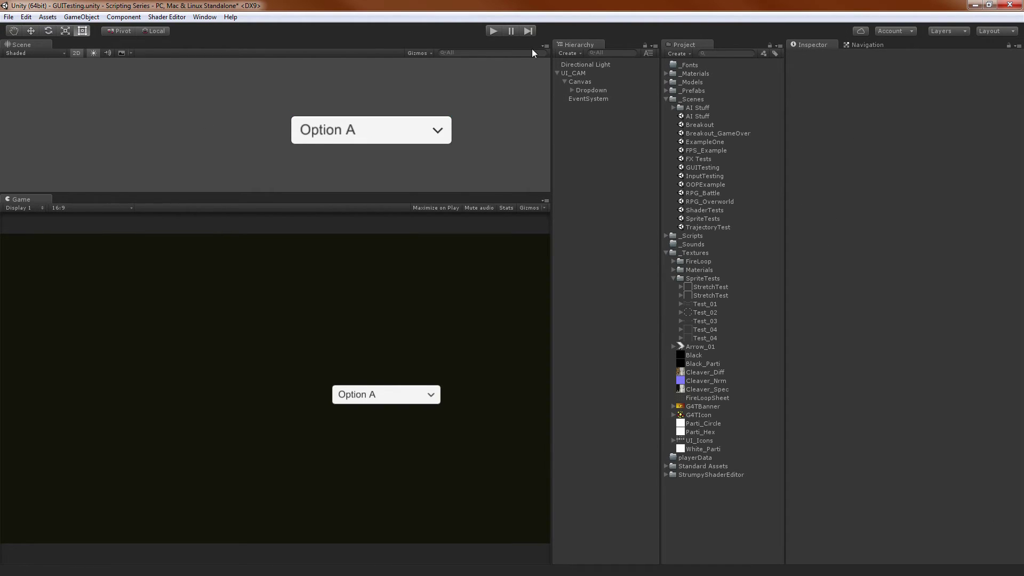
Test the new entry in Play mode by choosing Option 5 from the Dropdown, and stop the game.
click(498, 33)
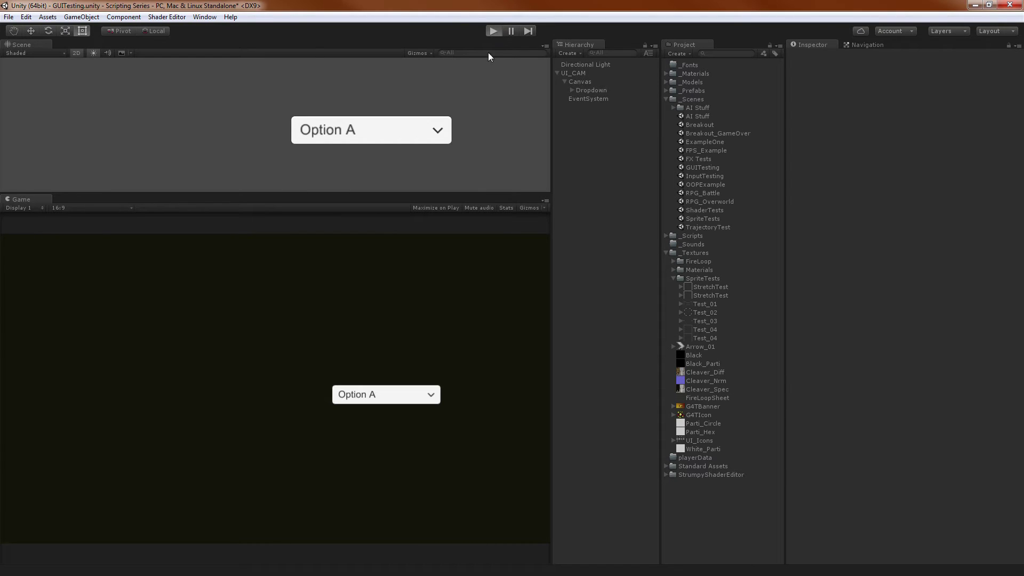
click(434, 392)
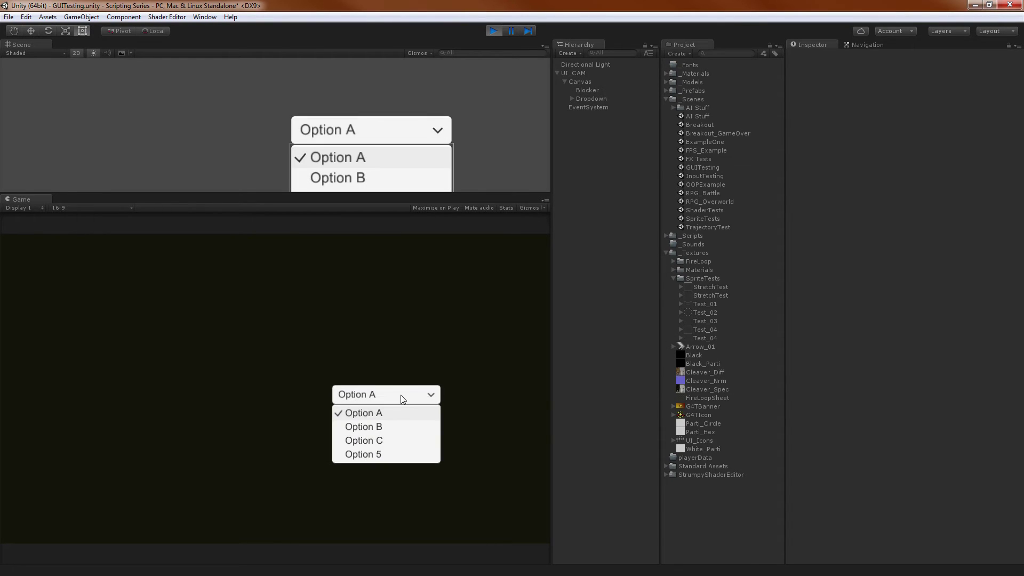
click(373, 454)
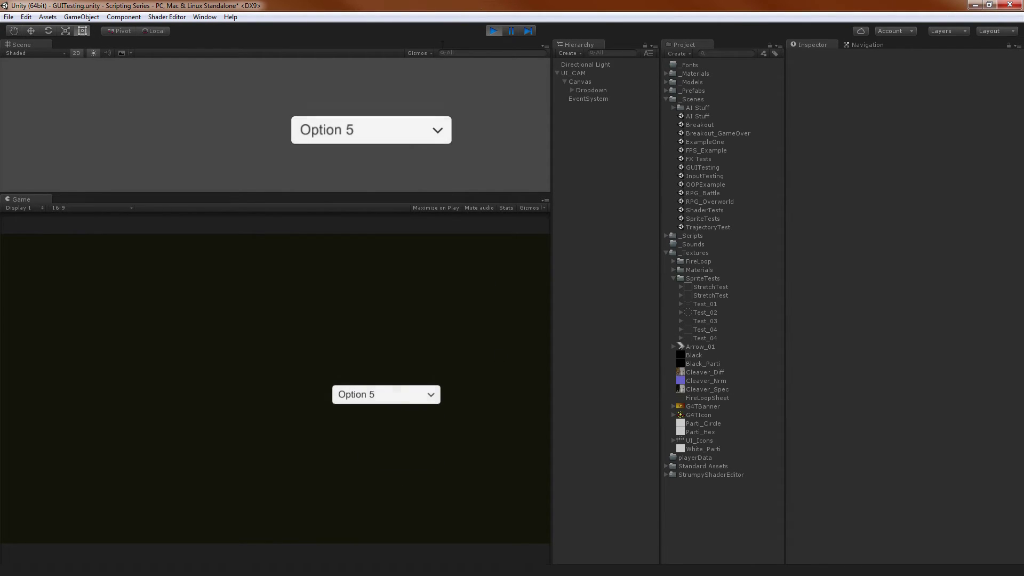
click(494, 30)
Review the Dropdown component's settings and inspect its Template child object in the hierarchy.
click(591, 90)
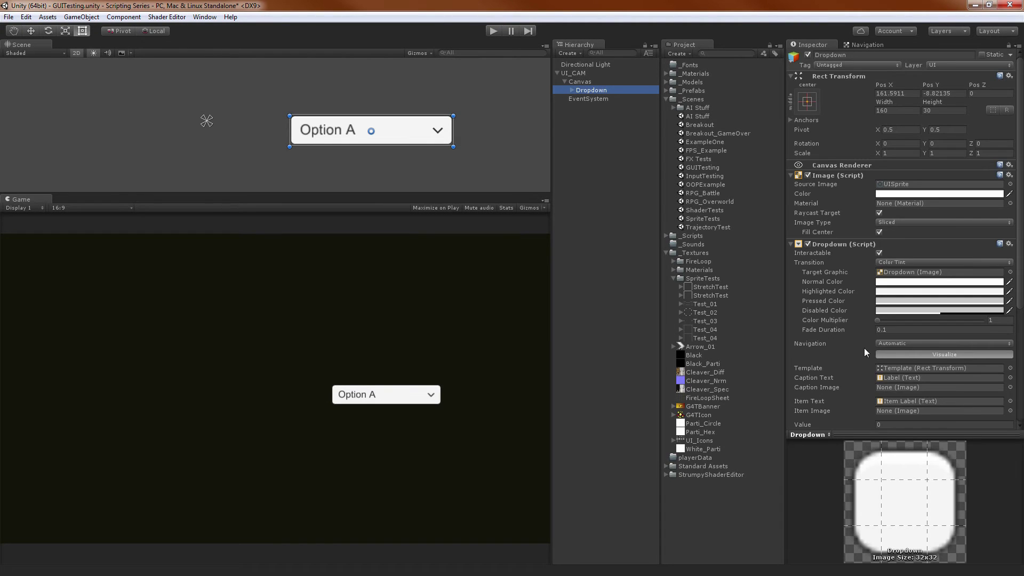
scroll(875, 349, down, 5)
scroll(898, 262, up, 3)
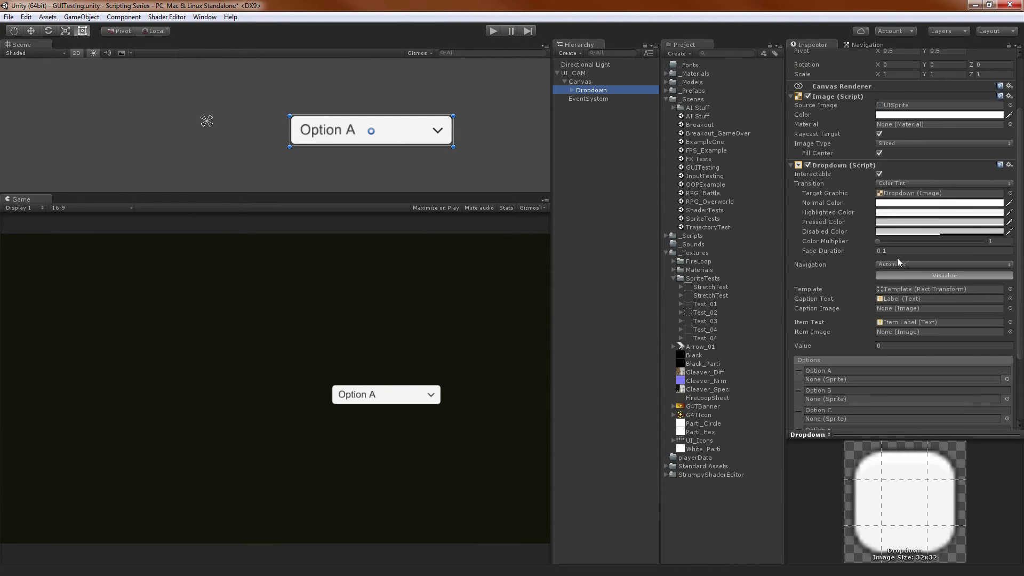
click(572, 90)
click(588, 125)
click(592, 117)
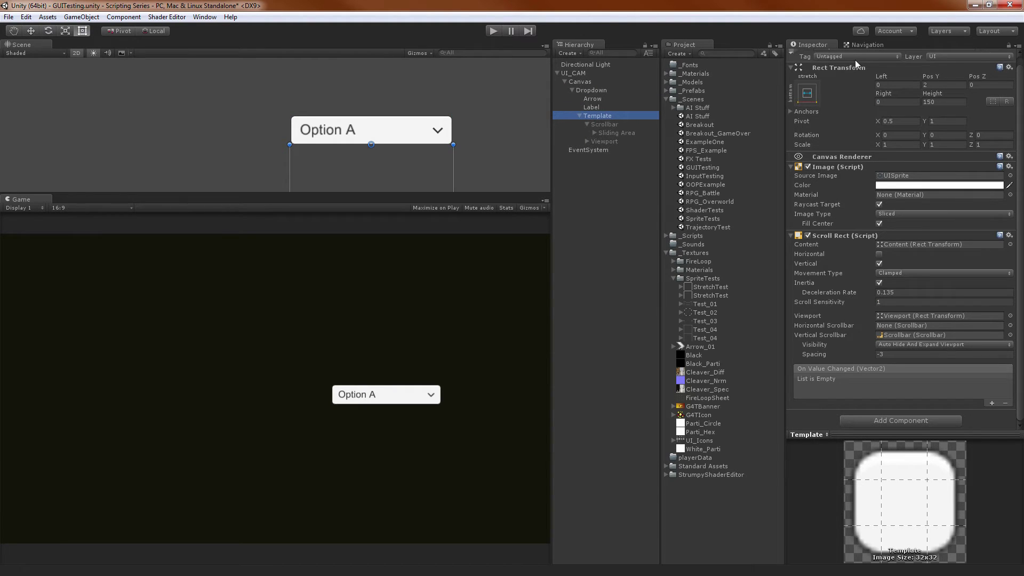
Activate the Template object temporarily to preview the open list in the scene, and deactivate it again.
scroll(808, 65, up, 1)
click(808, 55)
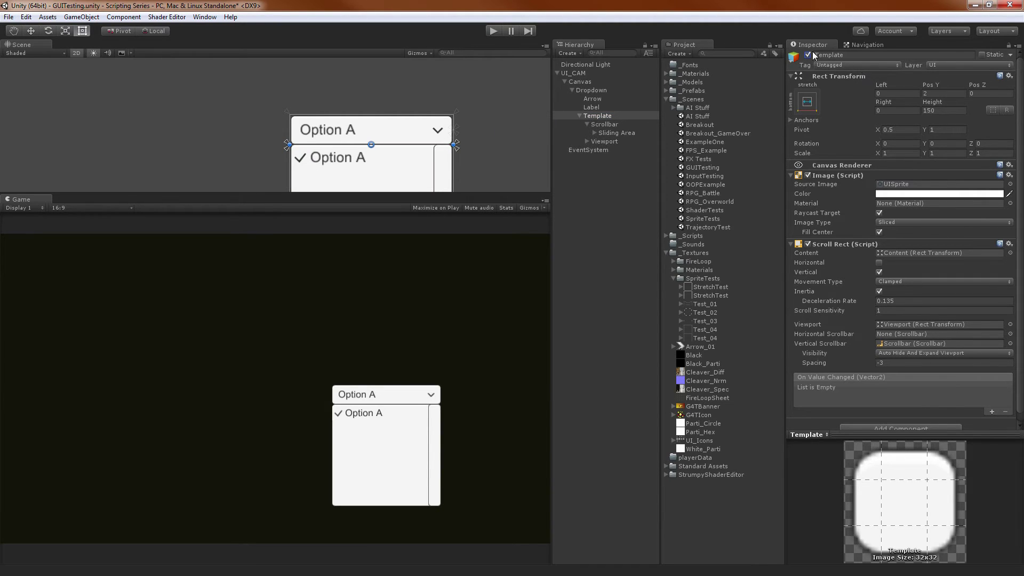
scroll(433, 140, down, 3)
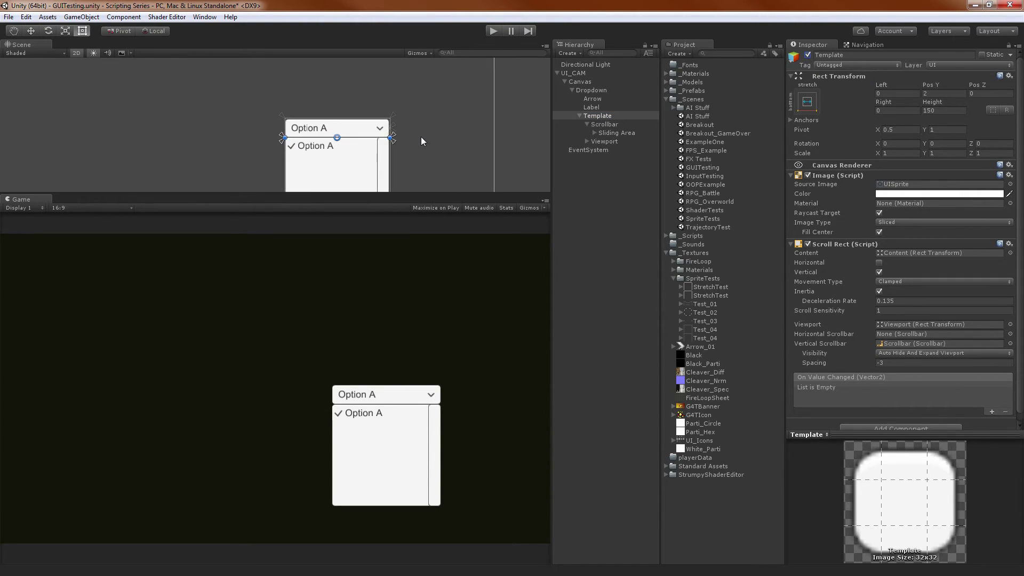
middle_drag(424, 136, 382, 78)
scroll(411, 74, down, 1)
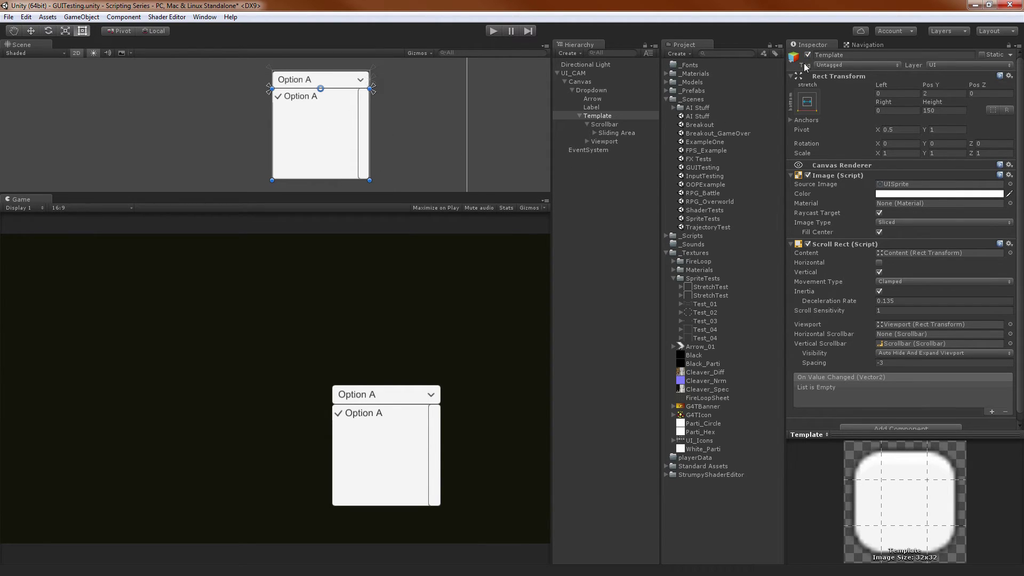
click(808, 55)
Collapse the Template and inspect the Dropdown's Arrow and Label child objects.
click(581, 116)
click(592, 107)
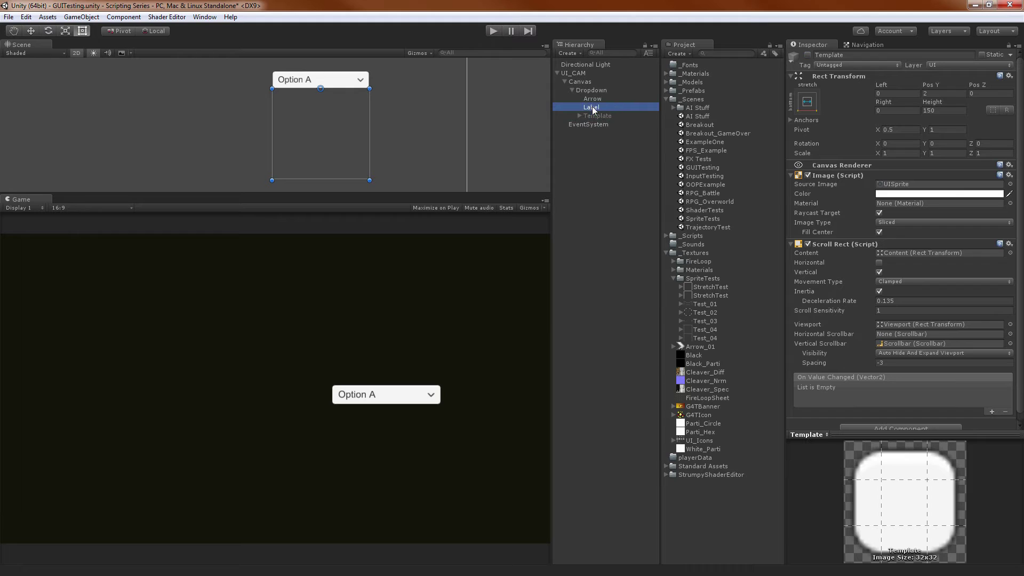
click(597, 99)
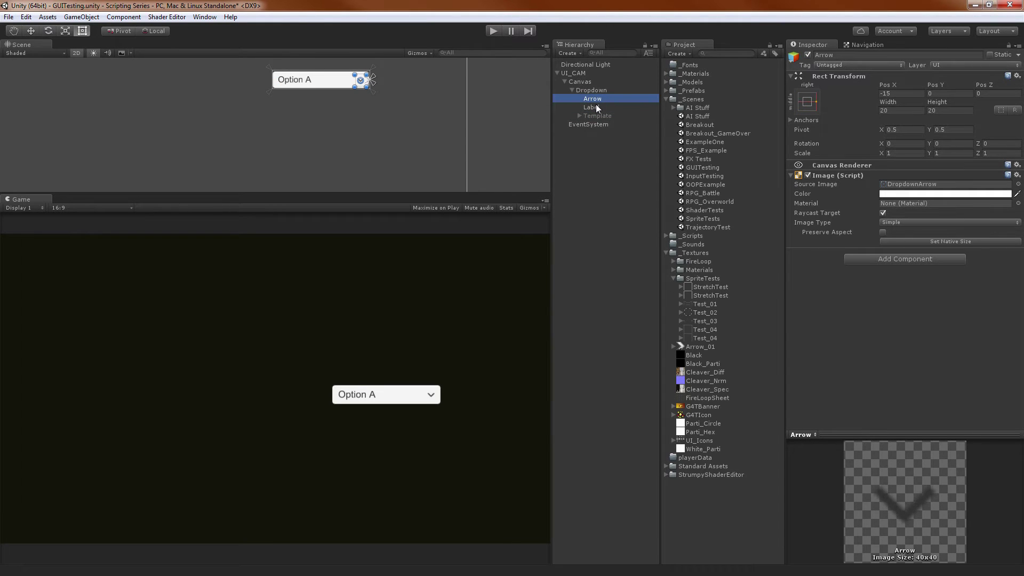
click(596, 106)
Check which object the Dropdown's Target Graphic references and review the Dropdown's Image component.
click(580, 91)
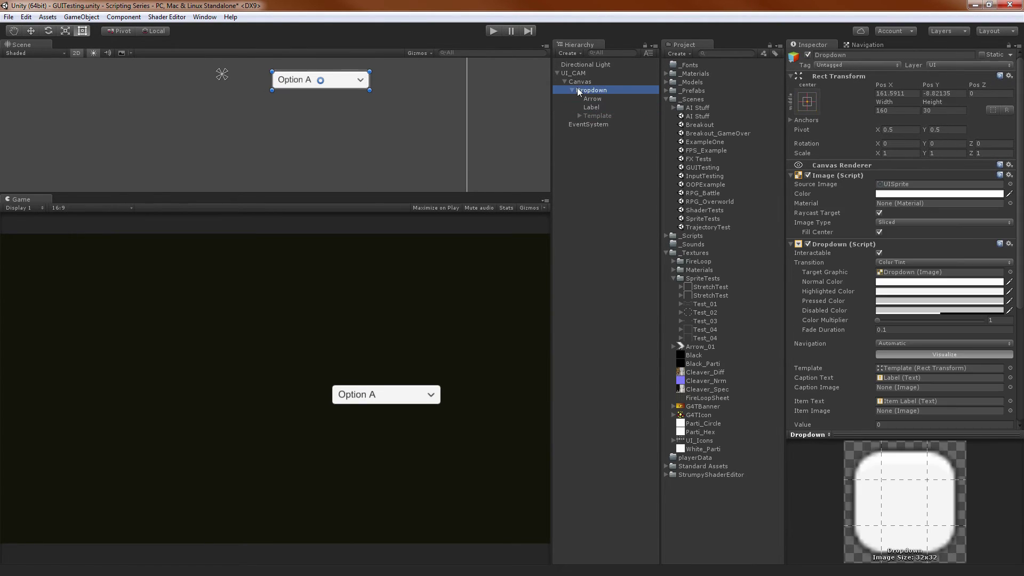
scroll(933, 220, down, 5)
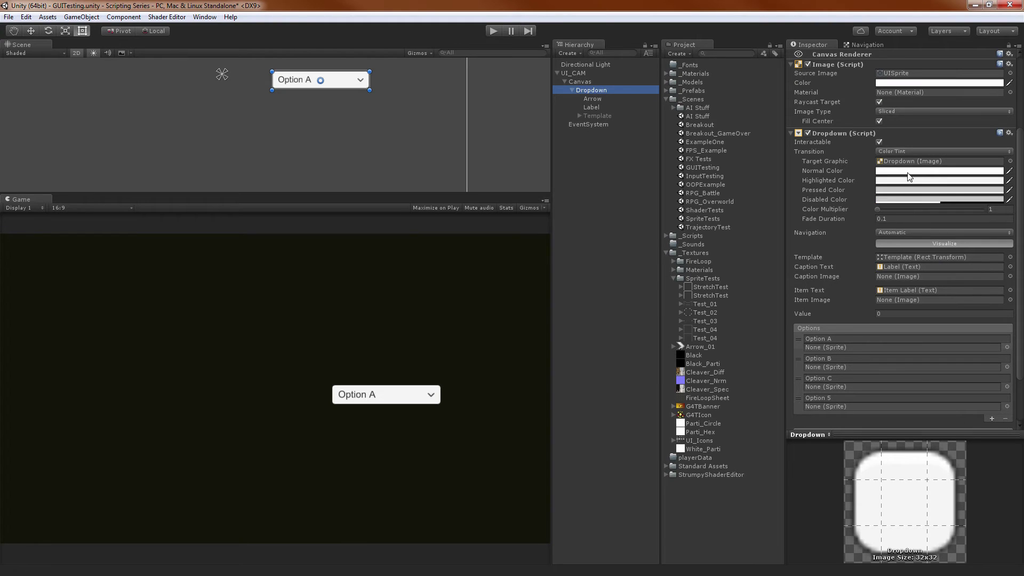
click(917, 163)
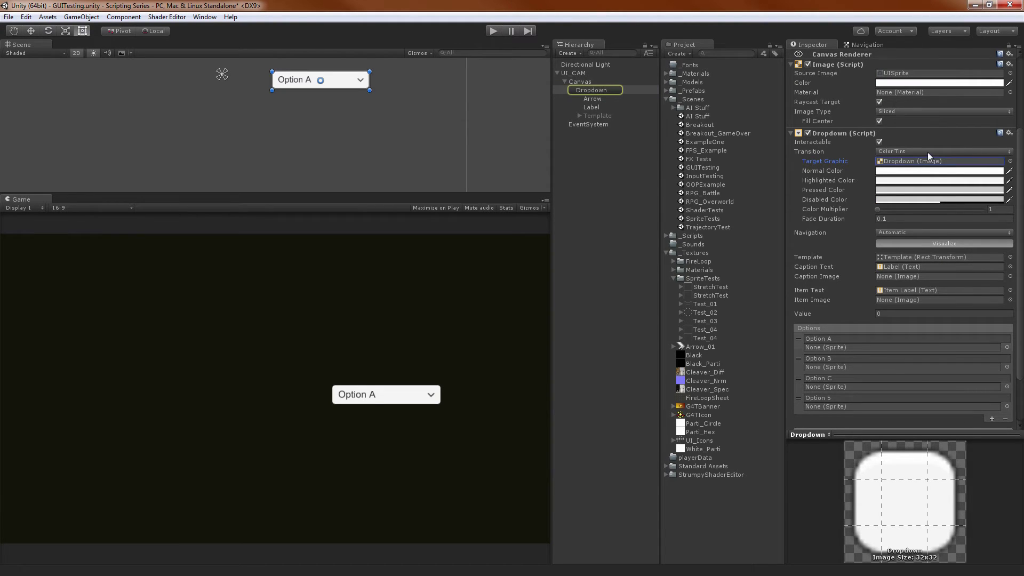
scroll(901, 176, up, 4)
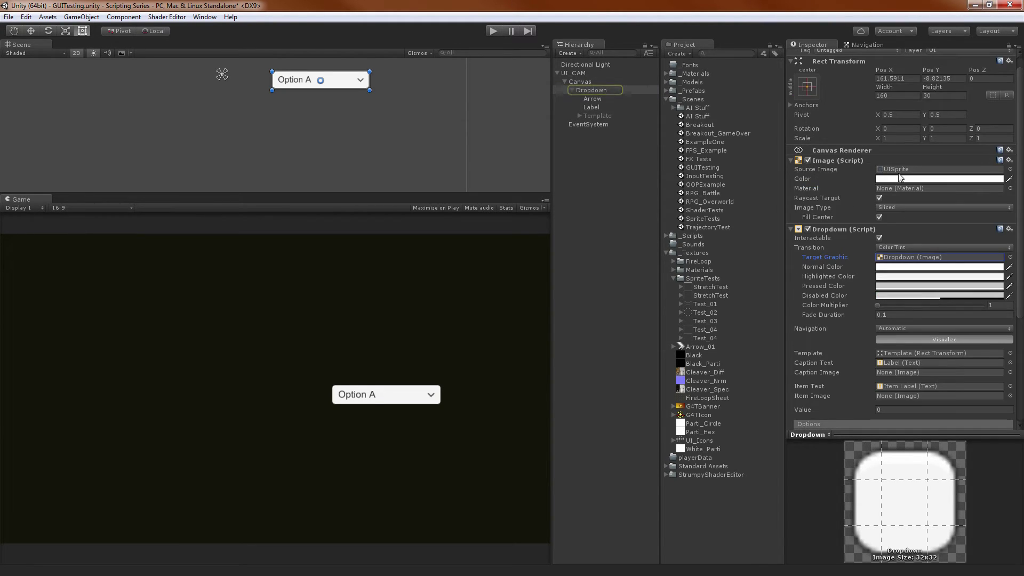
Assign the Test_01 sprite as the Dropdown's Source Image and preview its open option list in Play mode.
click(842, 169)
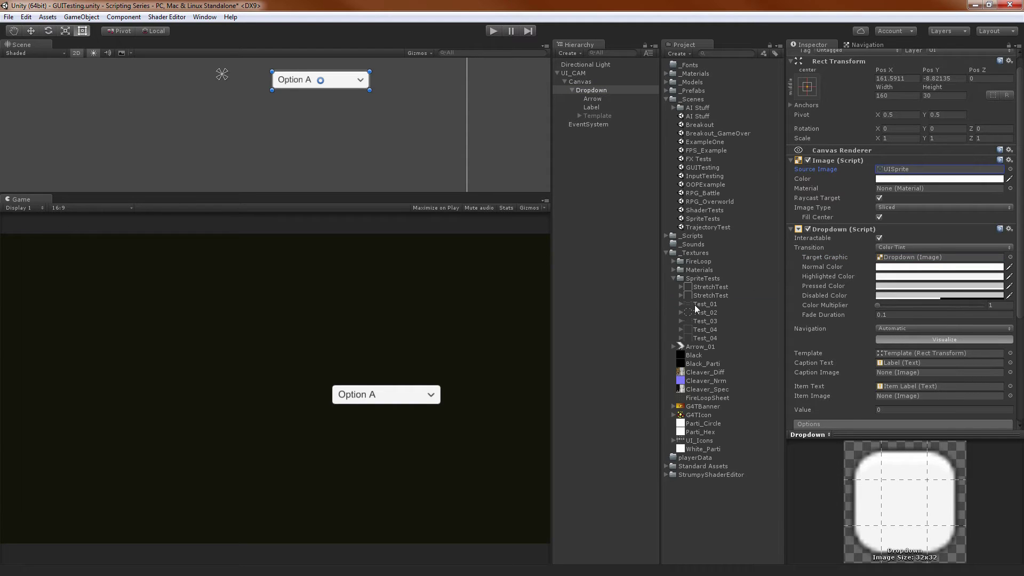
drag(696, 308, 894, 171)
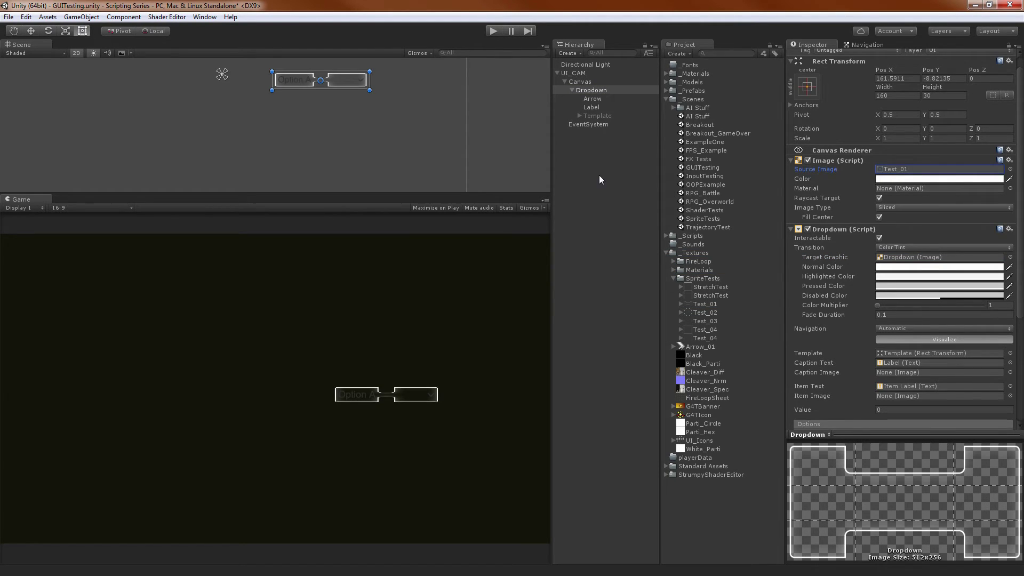
click(493, 30)
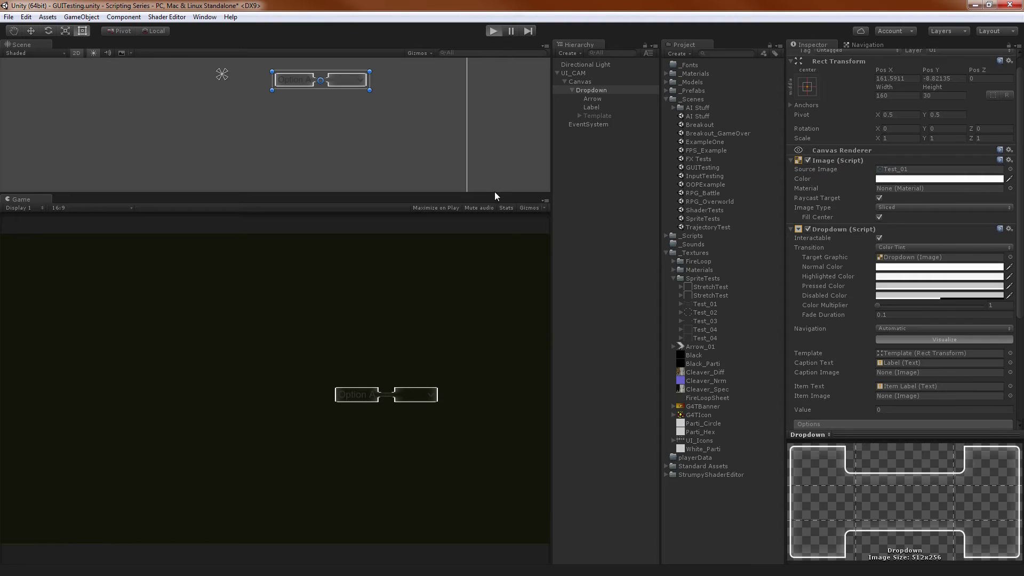
click(430, 395)
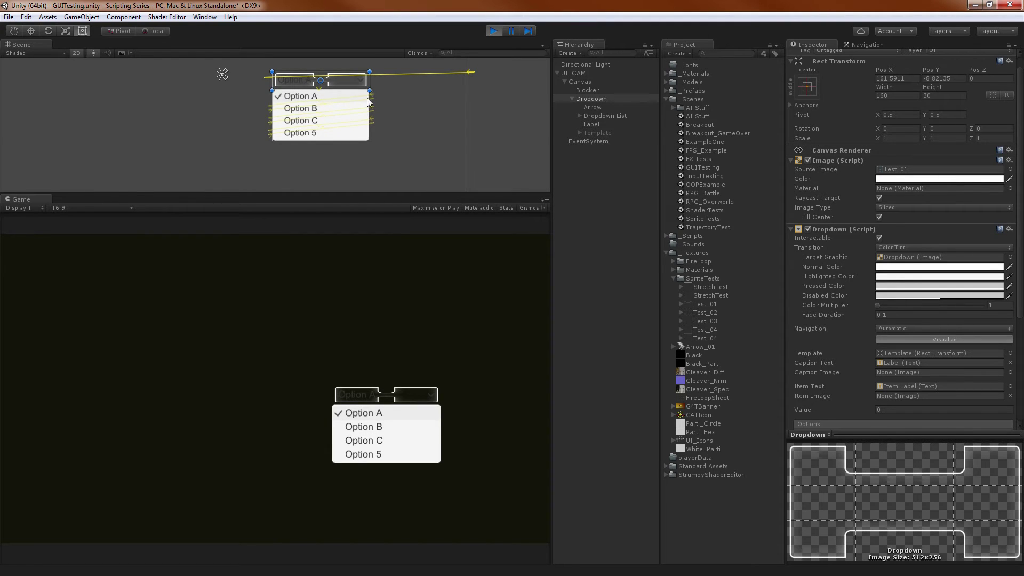
scroll(347, 120, up, 6)
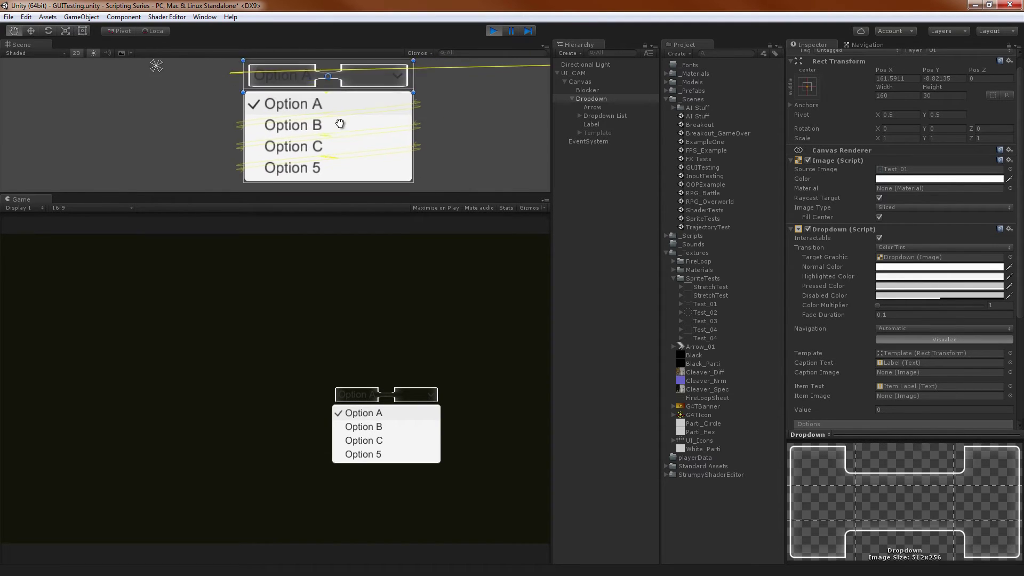
middle_drag(340, 124, 338, 114)
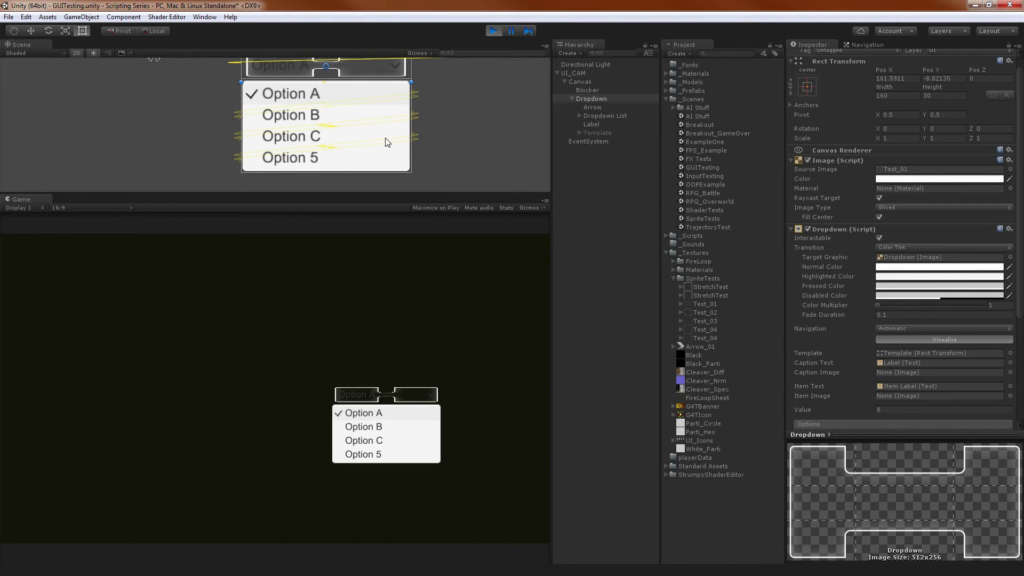
click(492, 31)
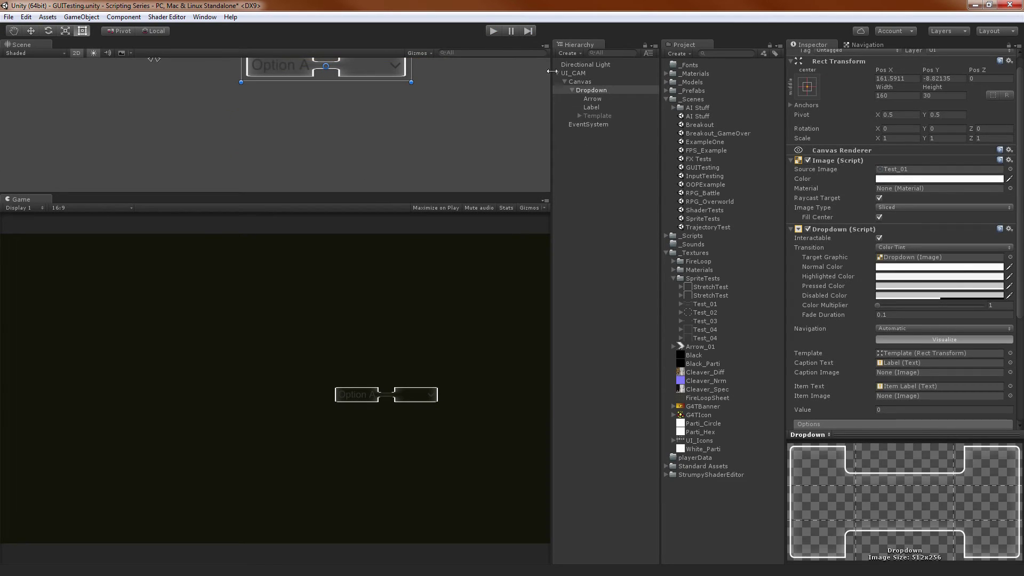
Delete the Dropdown from the Canvas and add a UI Input Field in its place.
click(613, 92)
key(Delete)
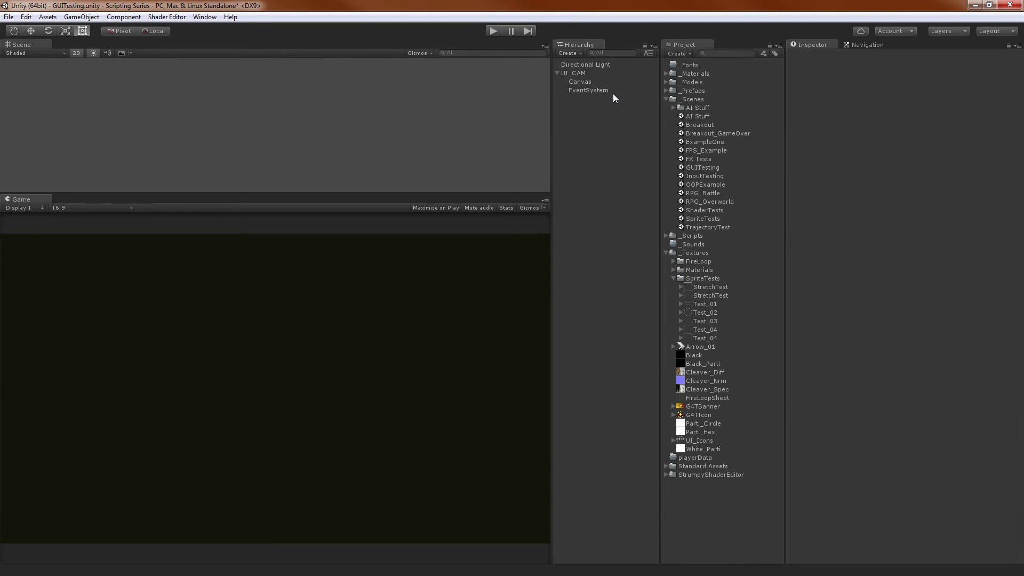
right_click(641, 182)
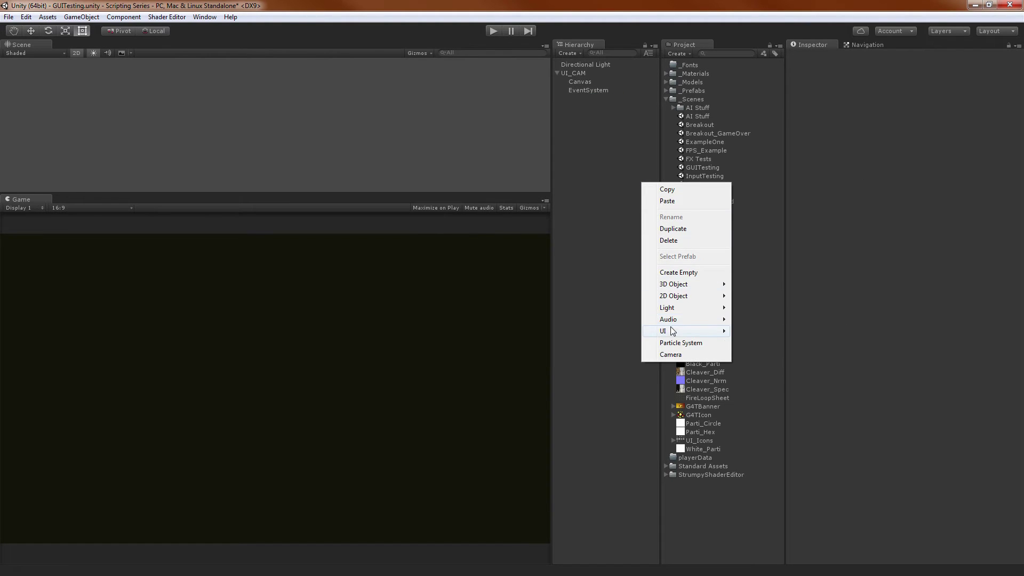
mouse_move(660, 333)
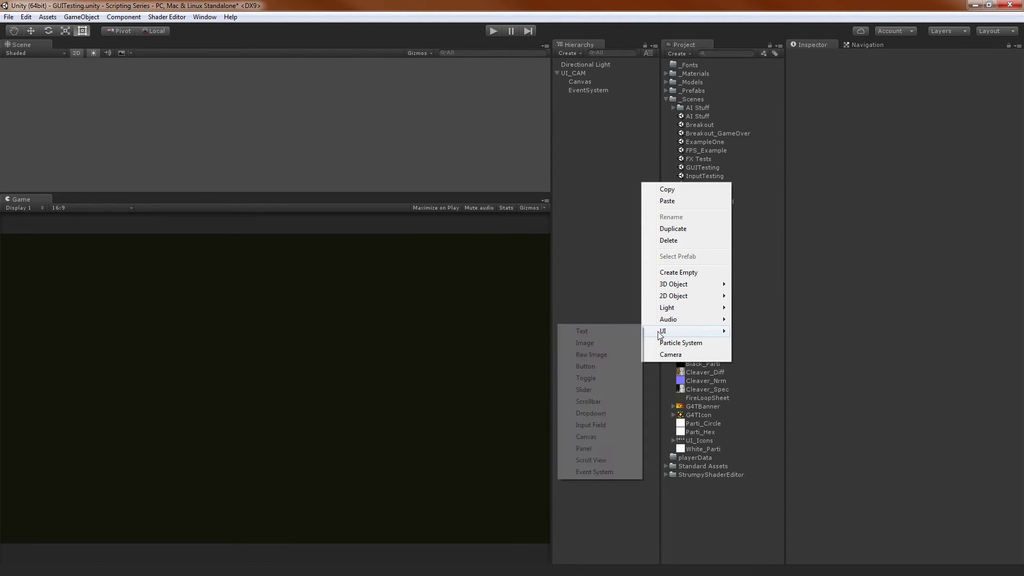
click(605, 426)
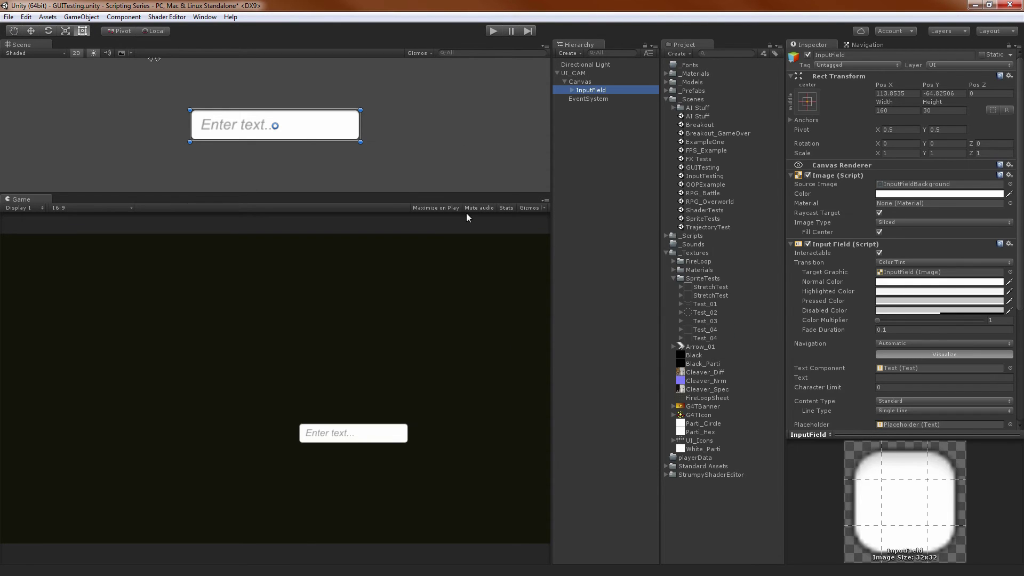
Test the Input Field in Play mode by entering "dfhwethweth", and stop playing.
click(491, 34)
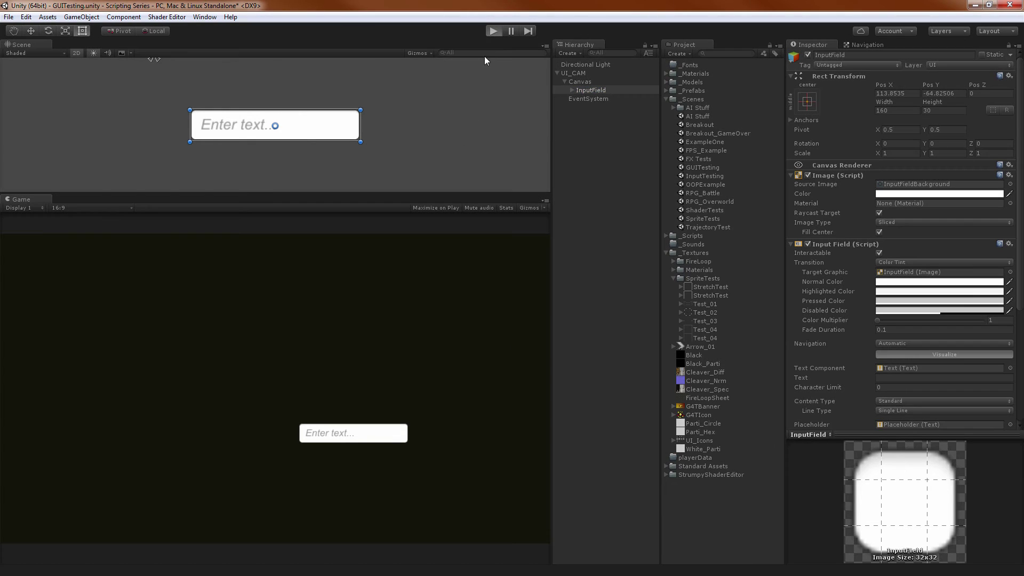
click(372, 433)
text(dfhwethweth)
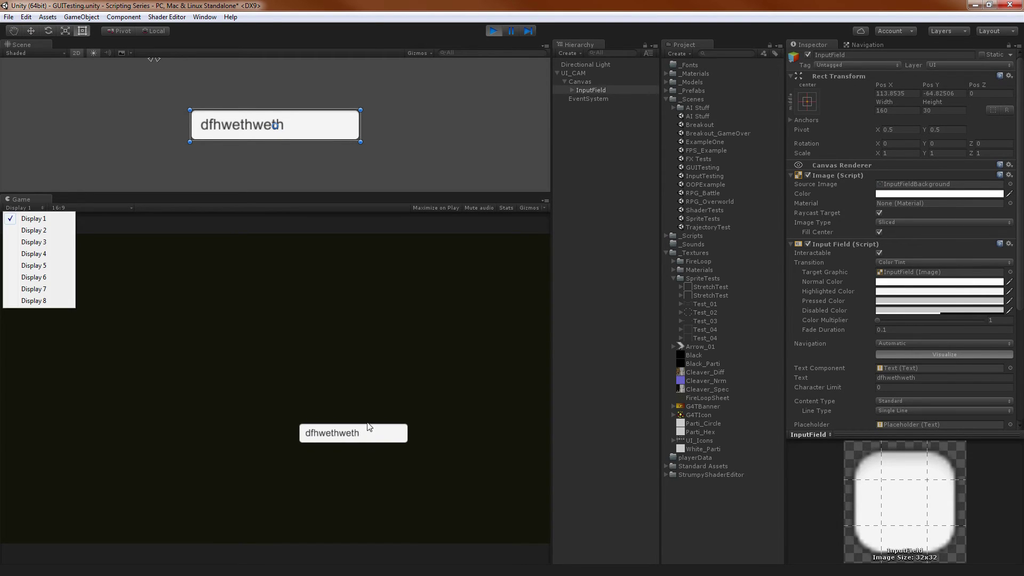
click(410, 383)
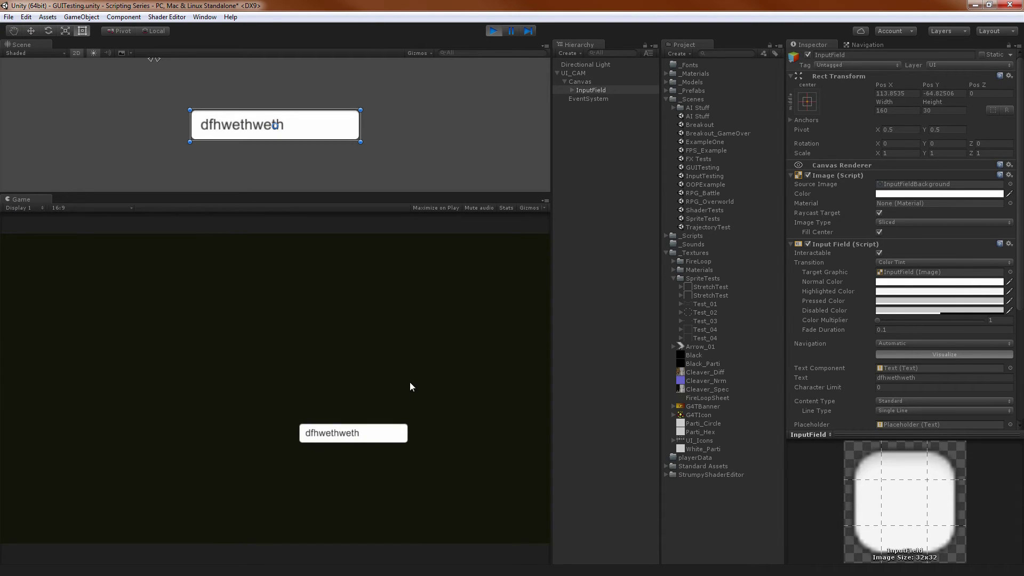
click(493, 30)
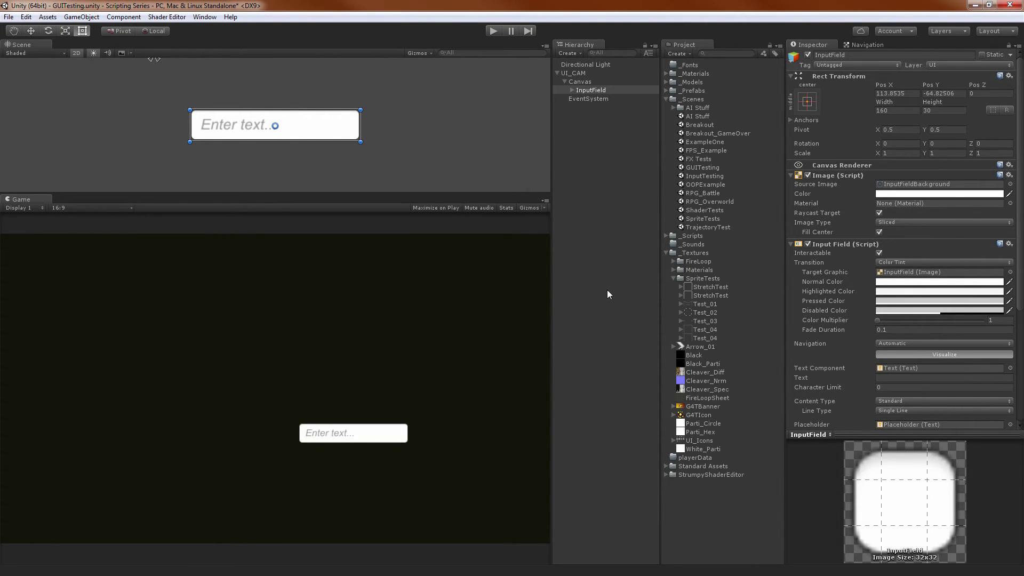
Review the Input Field's settings and Line Type options, and set its Content Type to Password.
scroll(843, 320, down, 5)
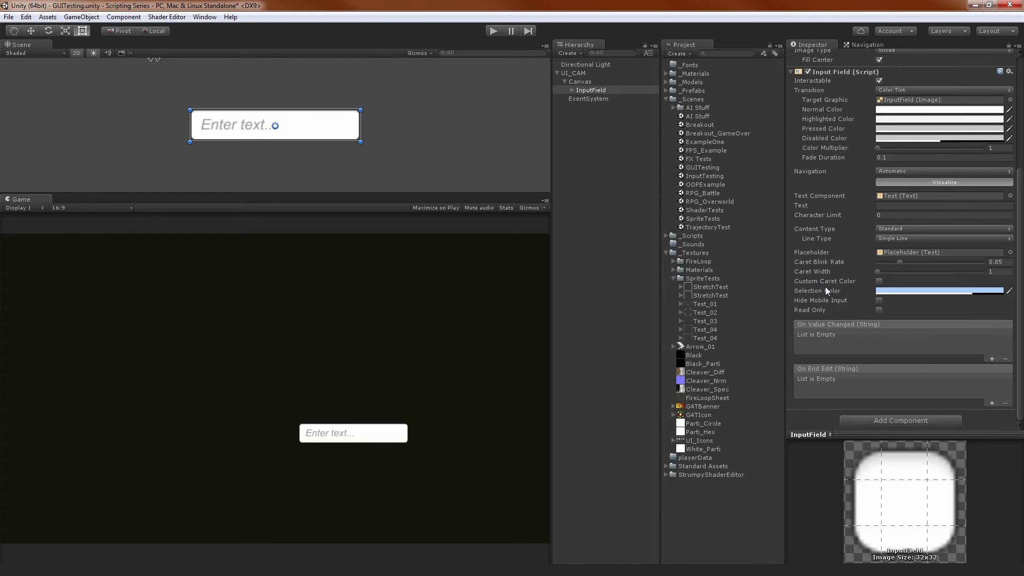
click(575, 110)
click(590, 91)
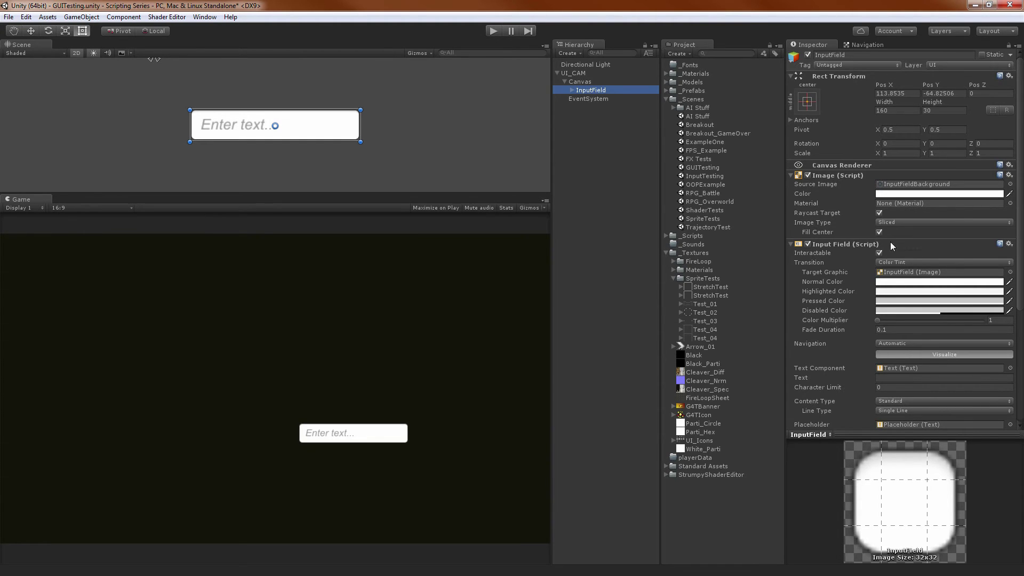
scroll(896, 266, down, 5)
click(889, 282)
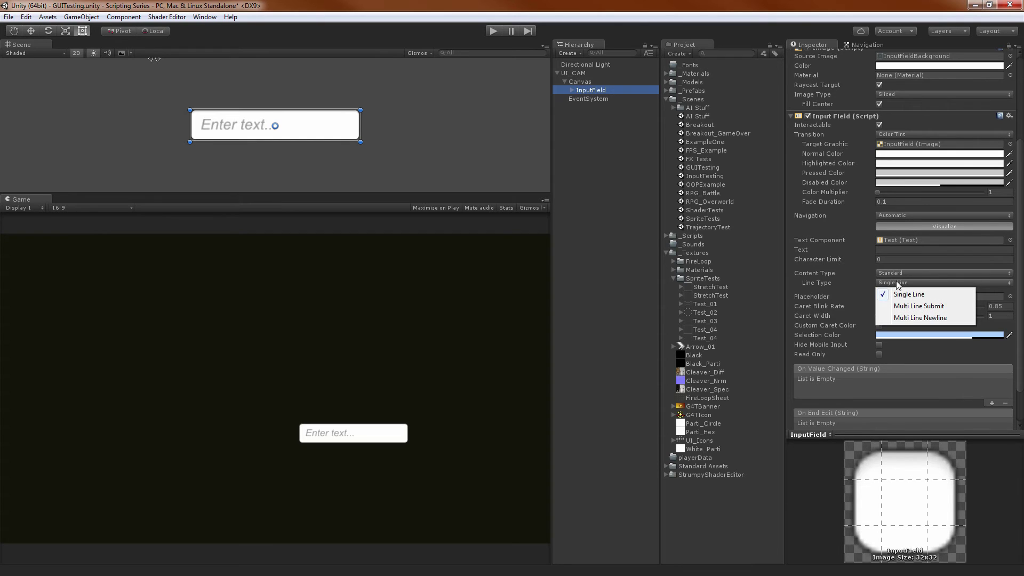
click(910, 273)
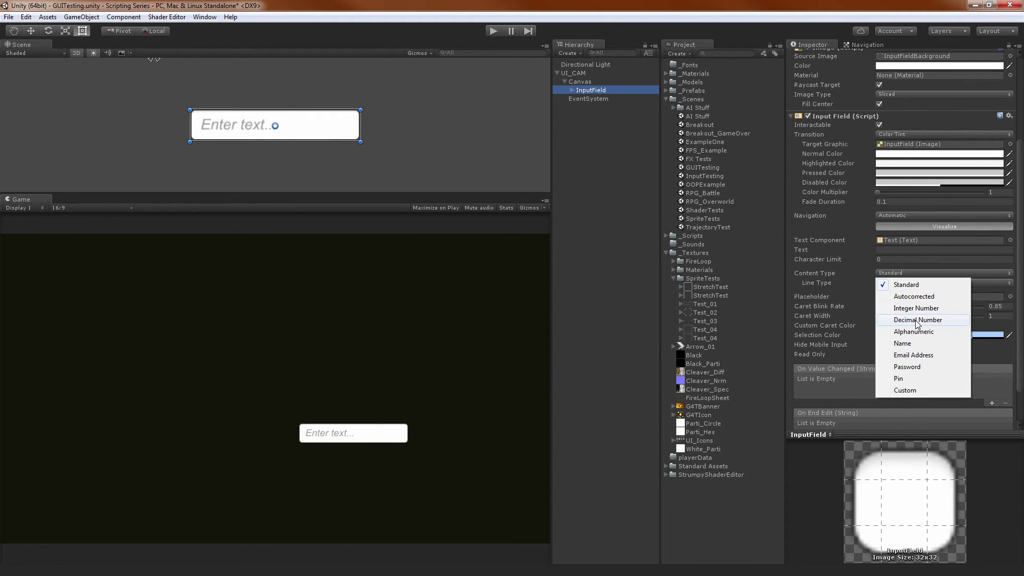
click(908, 367)
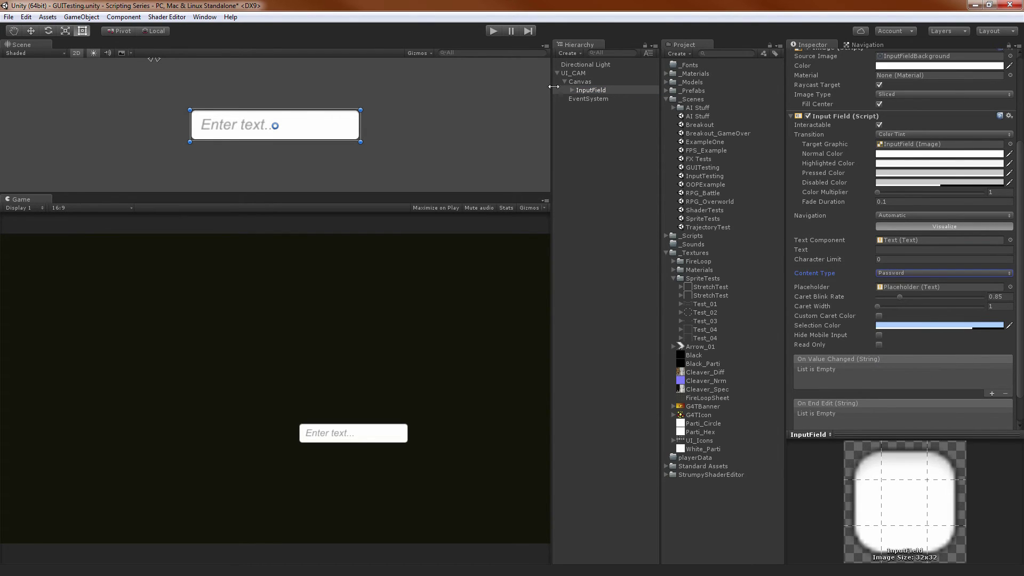
Enter a sample password in the Input Field in Play mode, check the component's Text value, and stop playing.
click(493, 31)
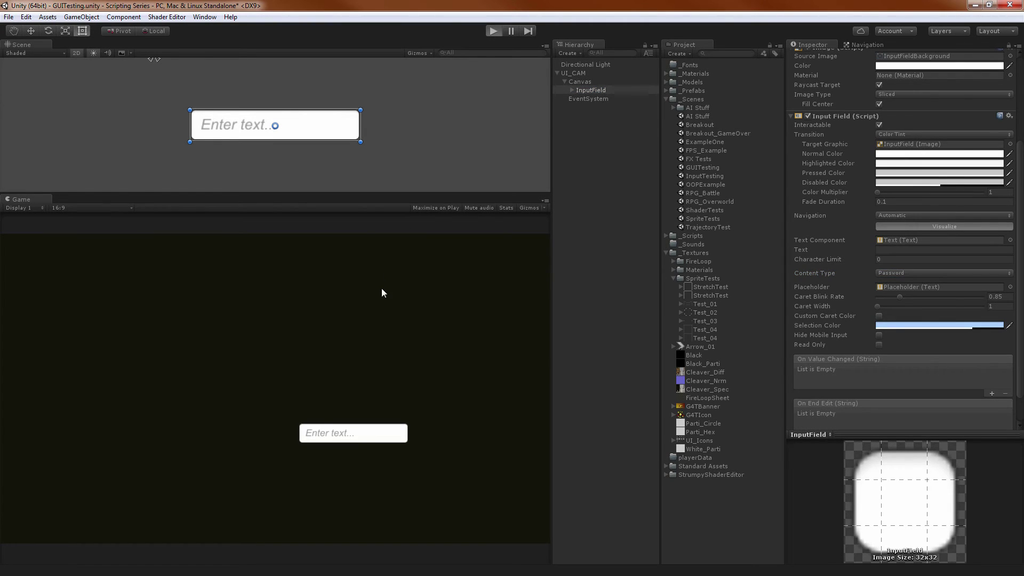
click(362, 437)
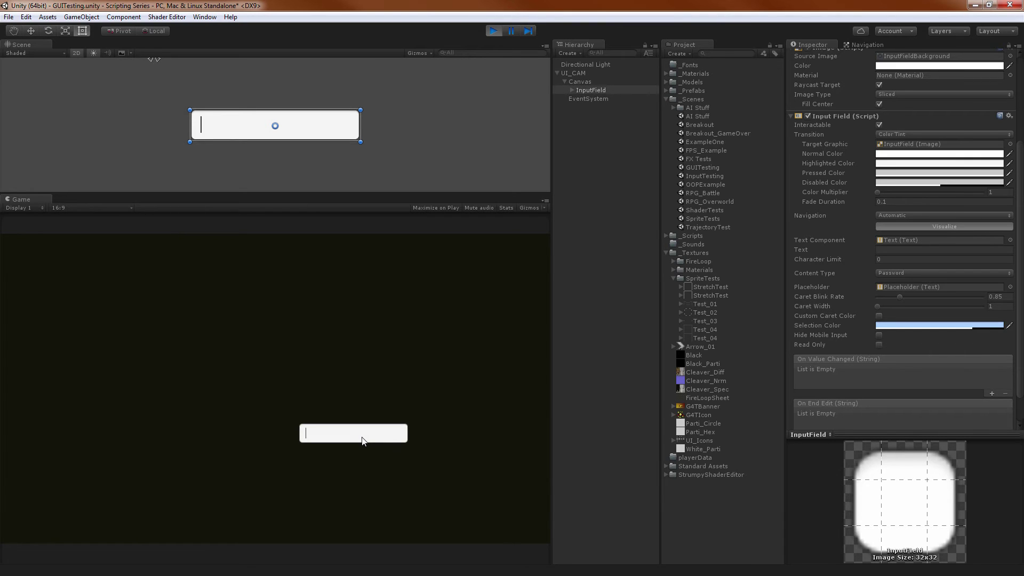
text(passwo)
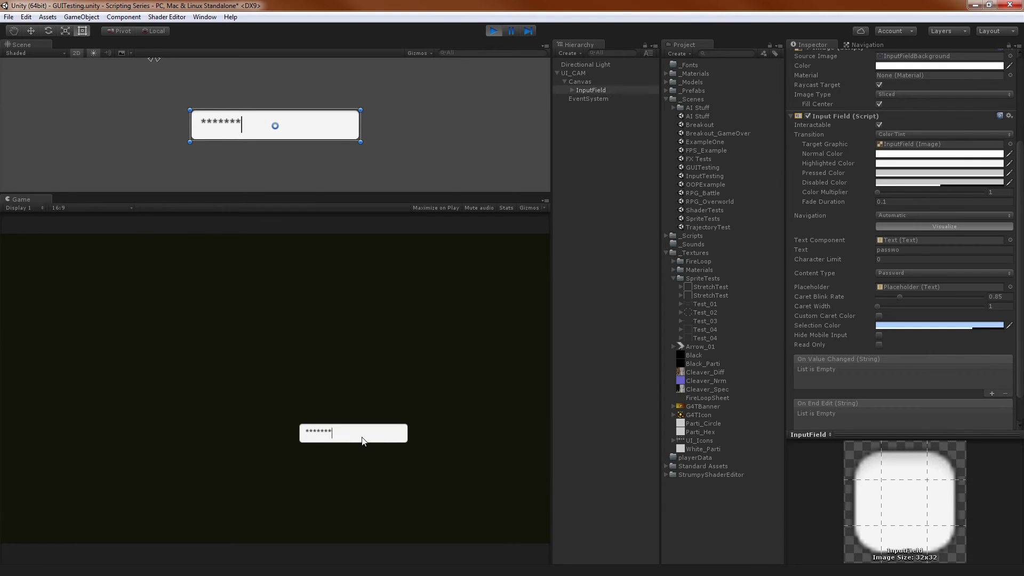
text(rd)
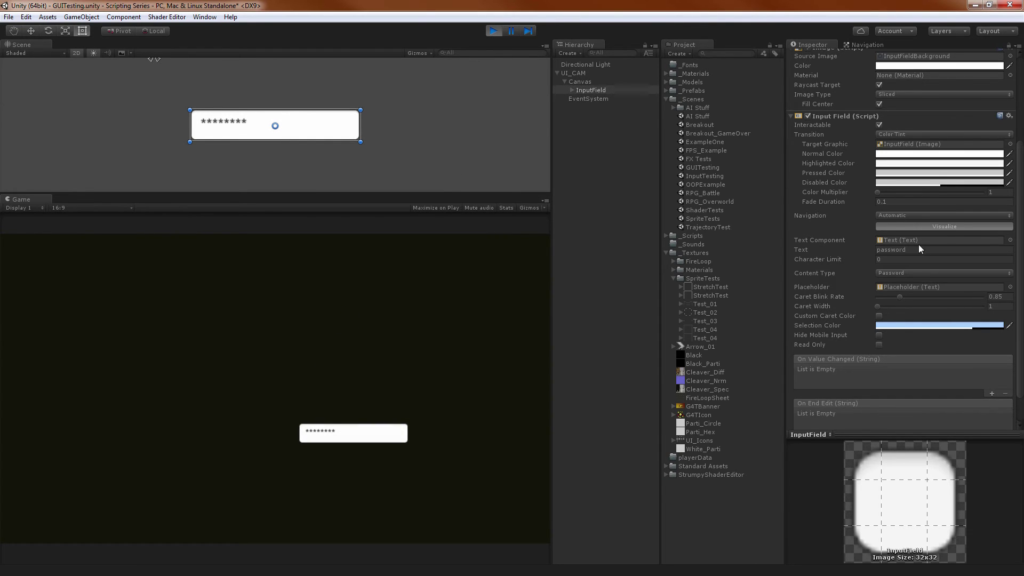
click(897, 249)
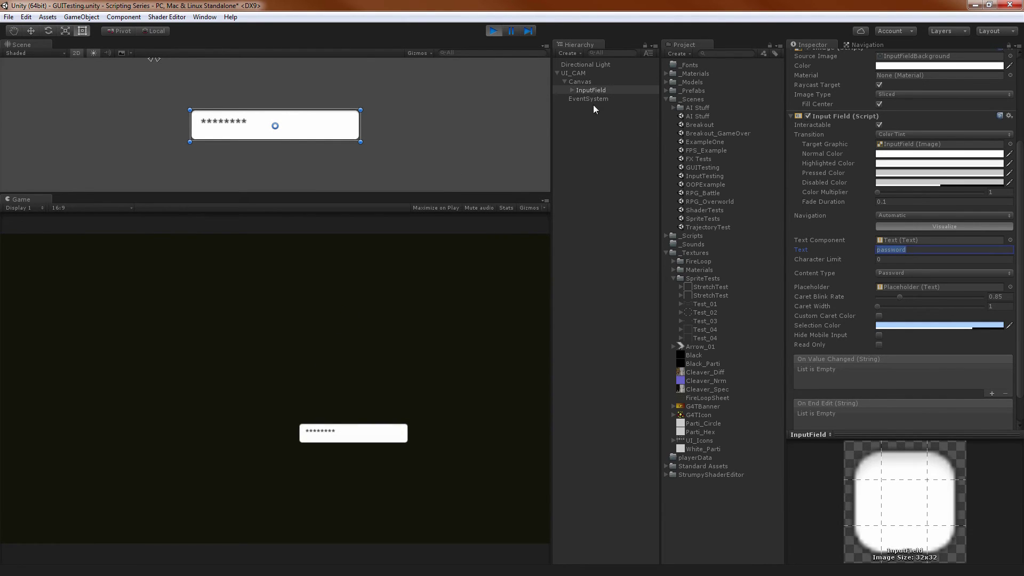
click(492, 31)
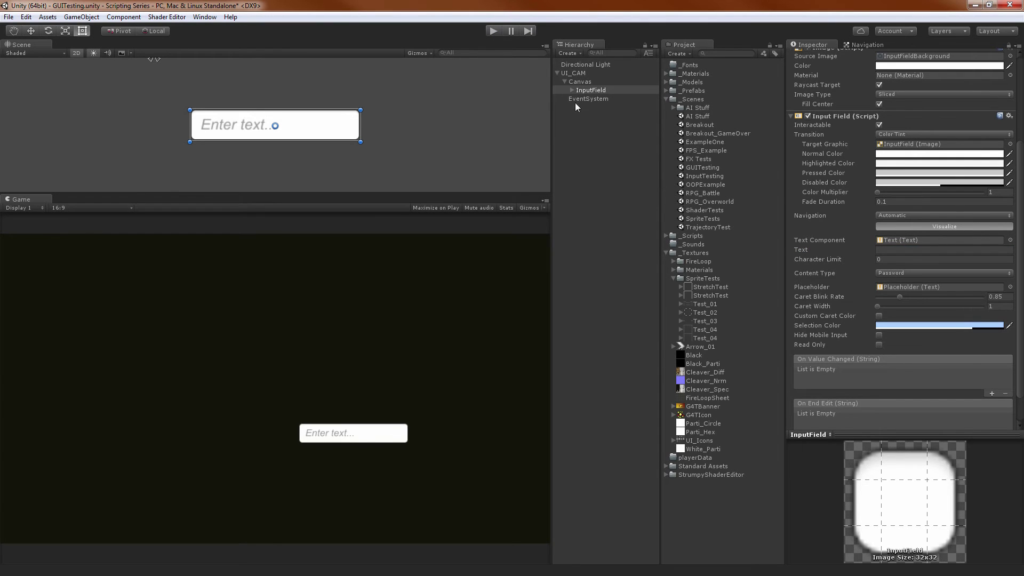
Set the Input Field's Content Type to Name after checking the other available types.
click(885, 273)
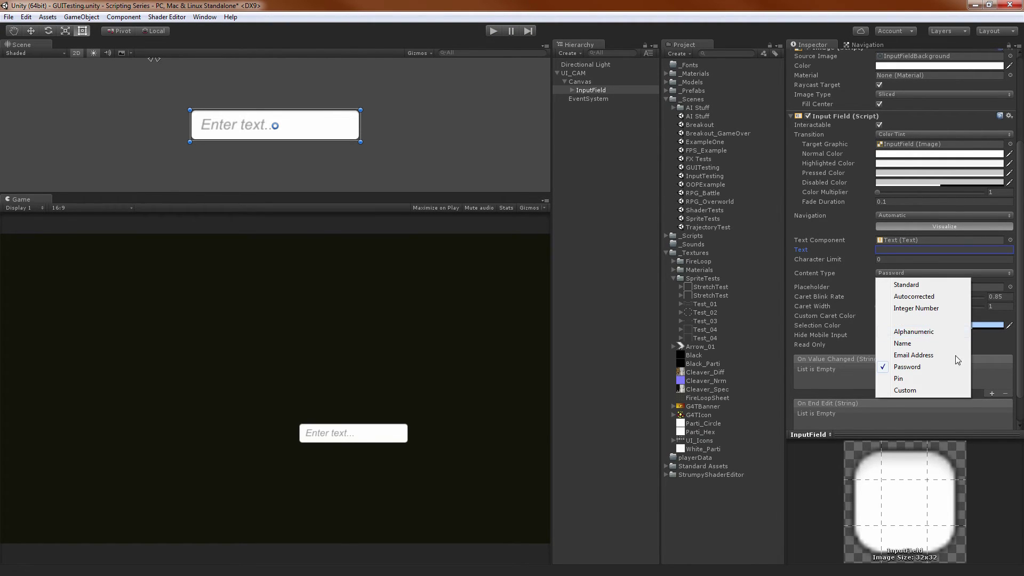
click(935, 346)
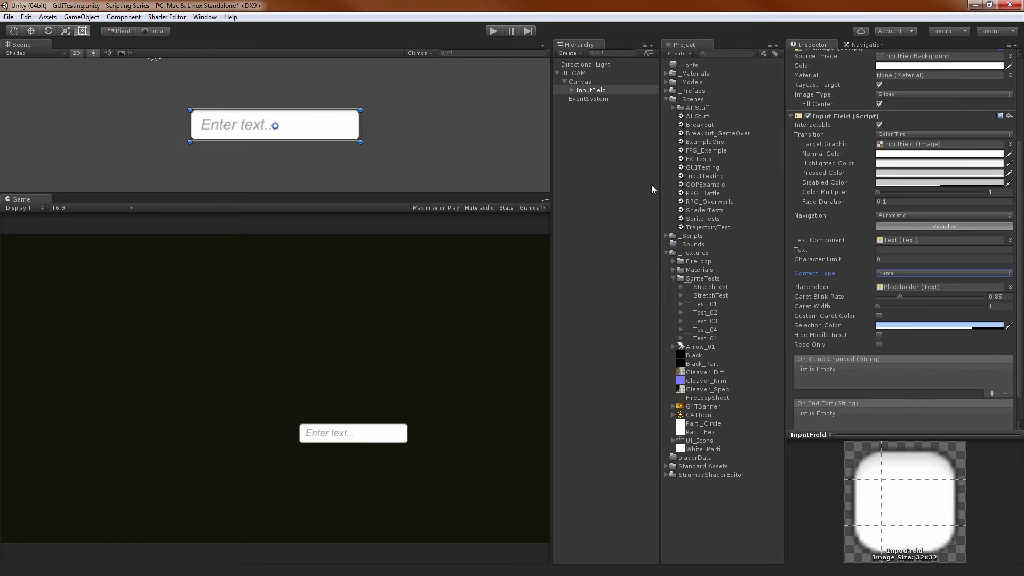
click(909, 271)
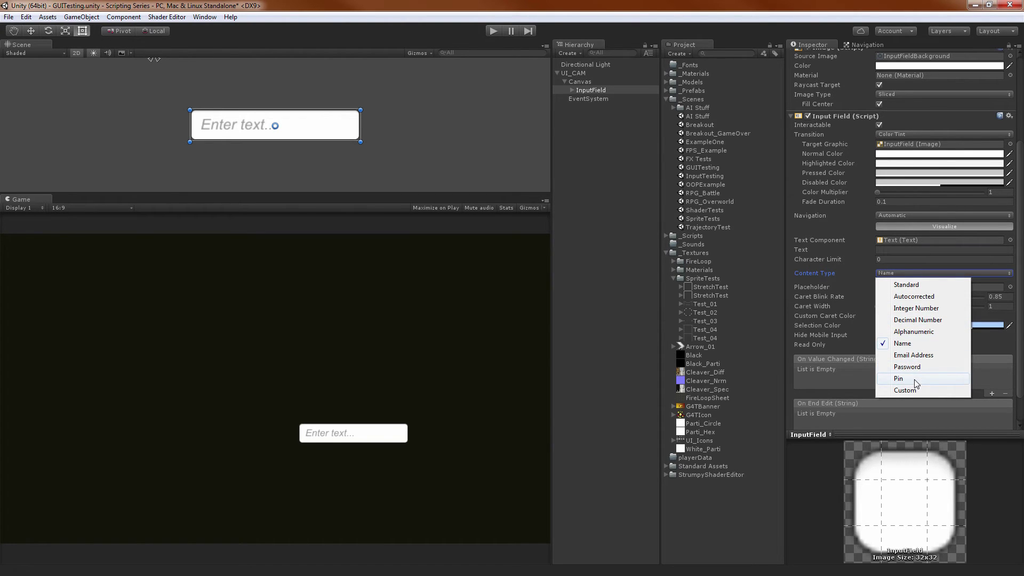
click(914, 346)
Test the Name content type in Play mode by entering "This", trying several spaces, and adding "isanmae".
click(494, 30)
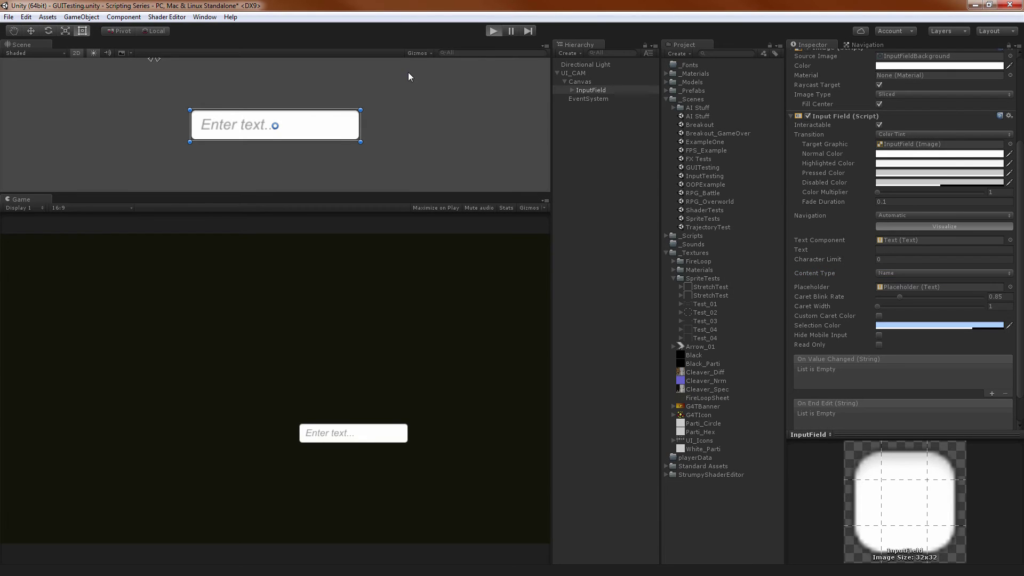
click(339, 431)
text(This)
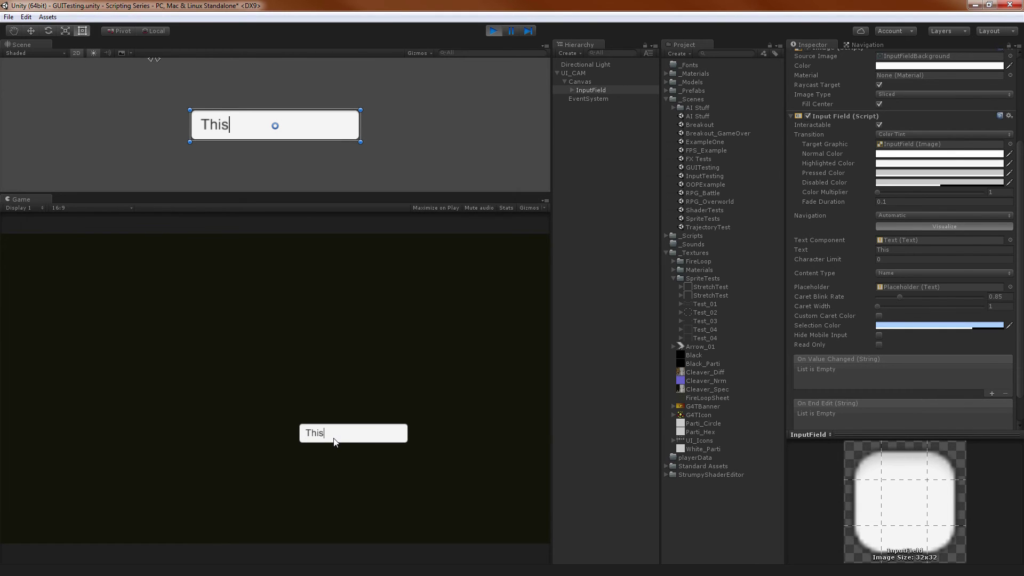
key(space)
key(space)
key(space)
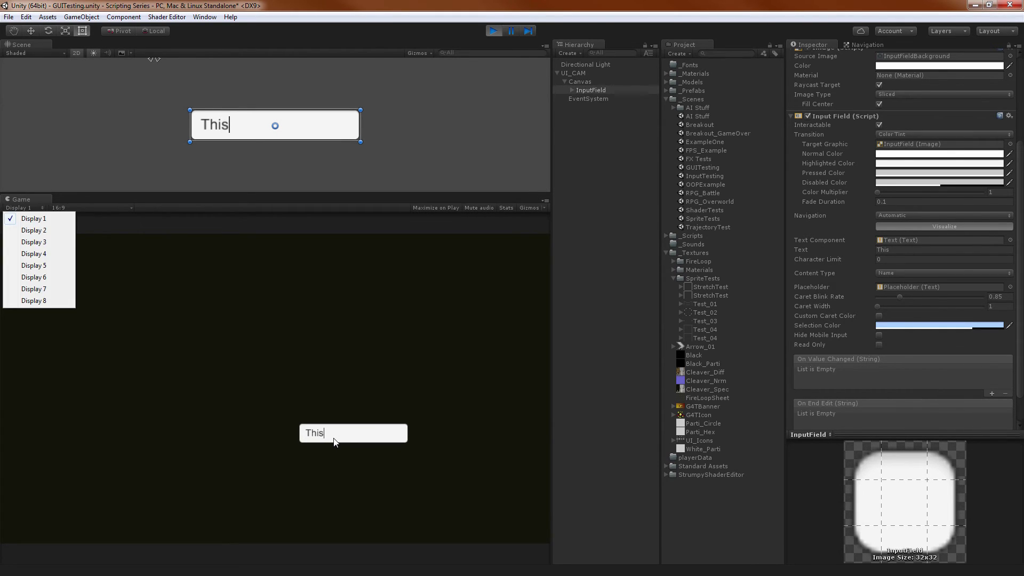
key(space)
text(isanmae)
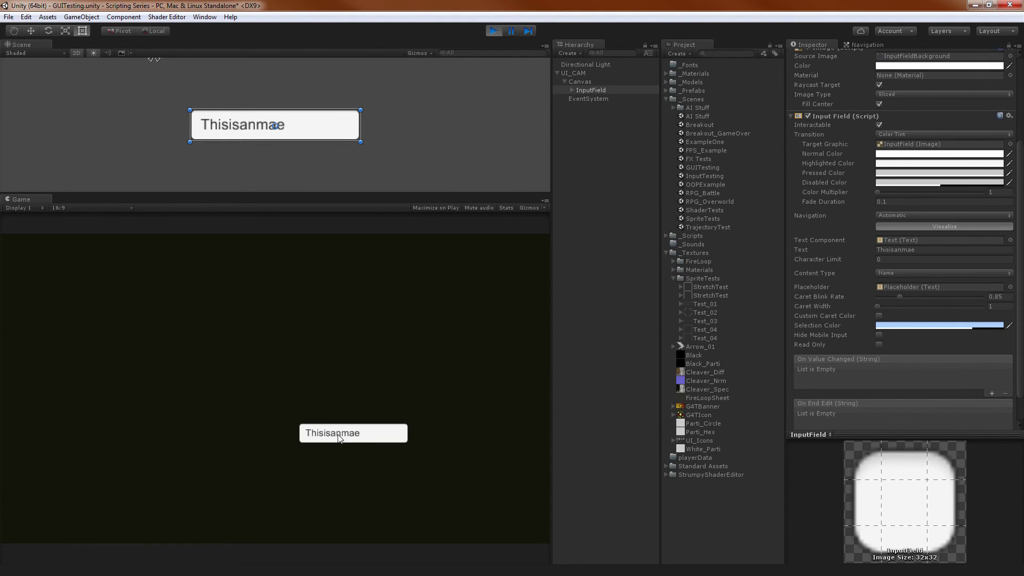
Erase the sample text back to "This", try a space after it again, and dismiss the display list.
key(BackSpace)
key(BackSpace)
key(BackSpace)
key(BackSpace)
key(BackSpace)
key(BackSpace)
key(BackSpace)
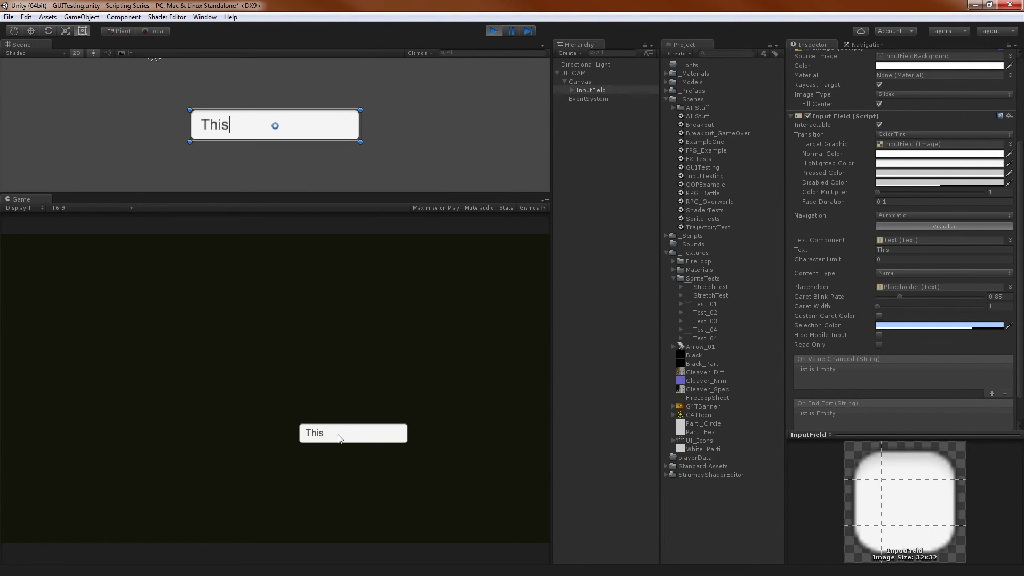
key(space)
click(63, 222)
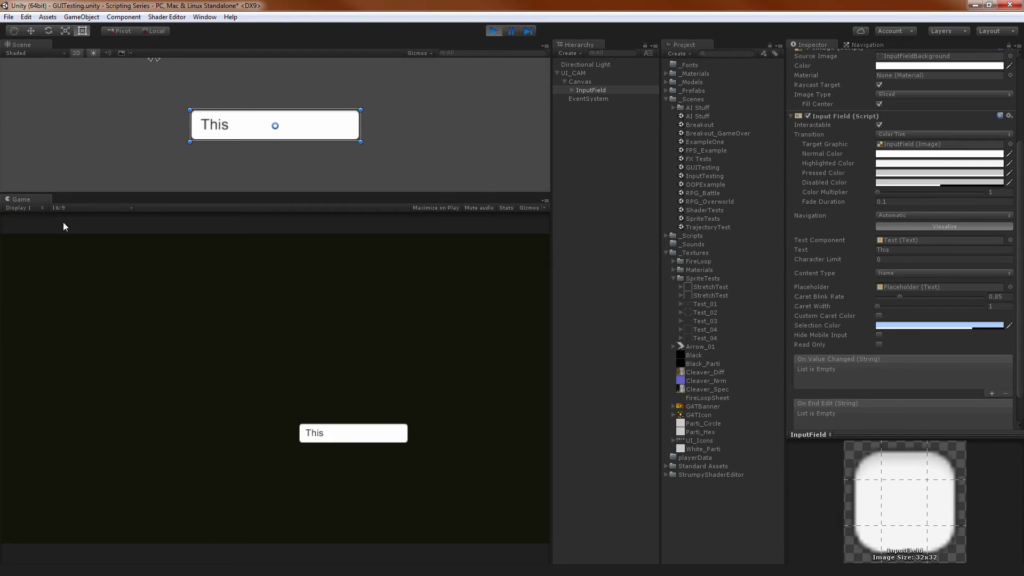
Select the sample text in the running Input Field and stop playing.
click(128, 208)
click(159, 219)
click(337, 437)
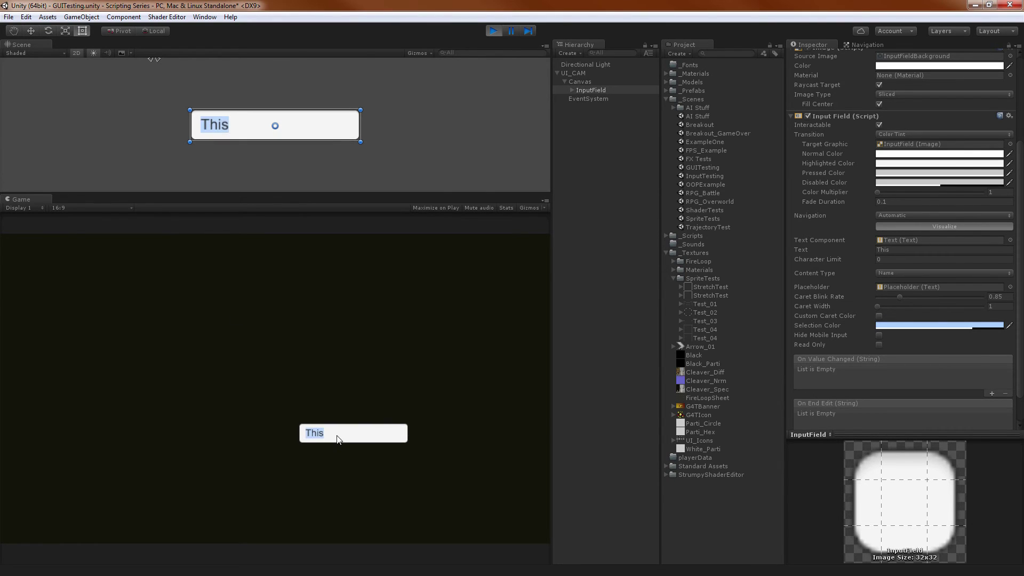
click(337, 438)
click(314, 438)
click(494, 30)
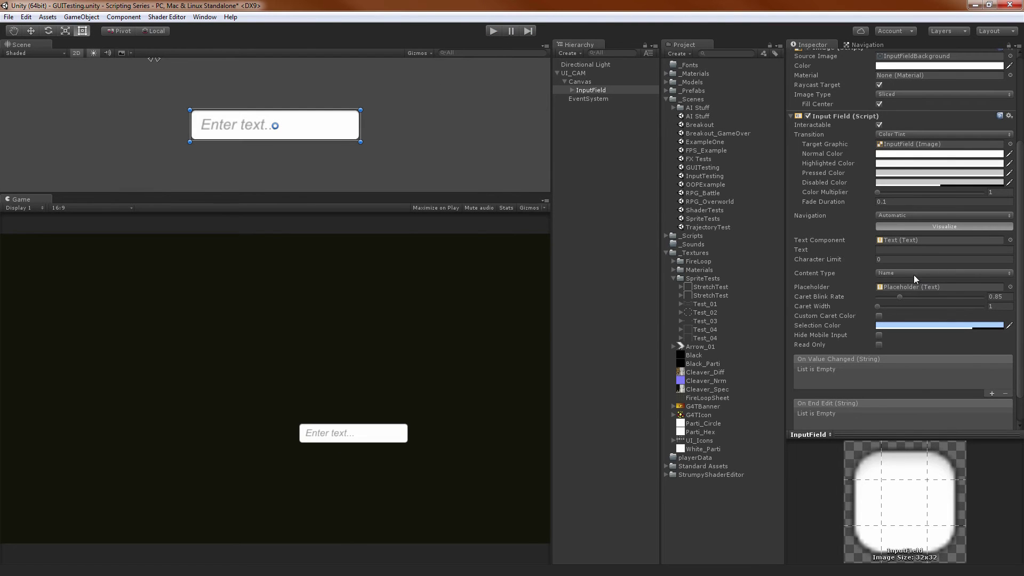
Set the Input Field's Content Type to Standard and test it in Play mode with "this" and a space.
click(916, 279)
click(907, 281)
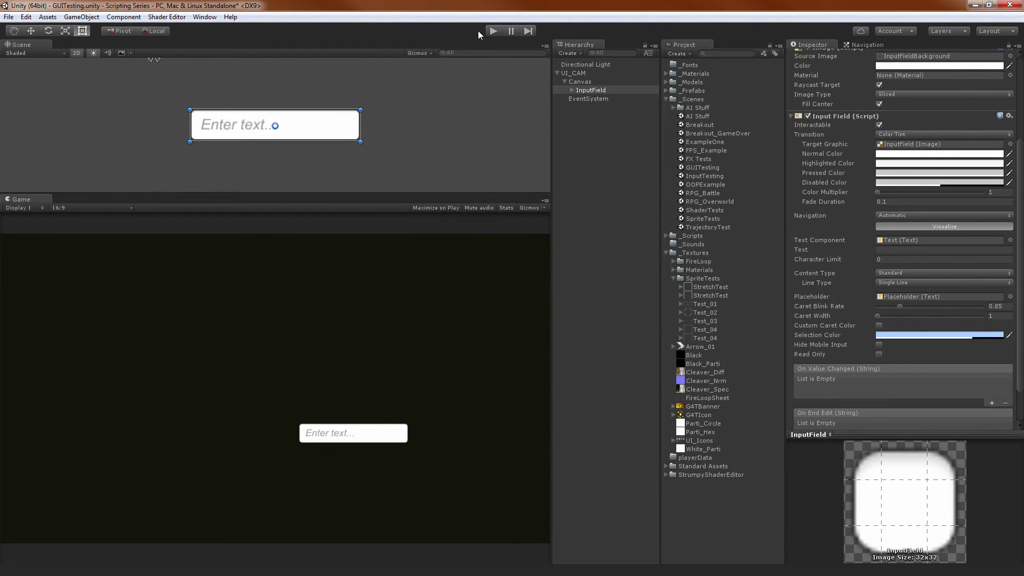
click(499, 31)
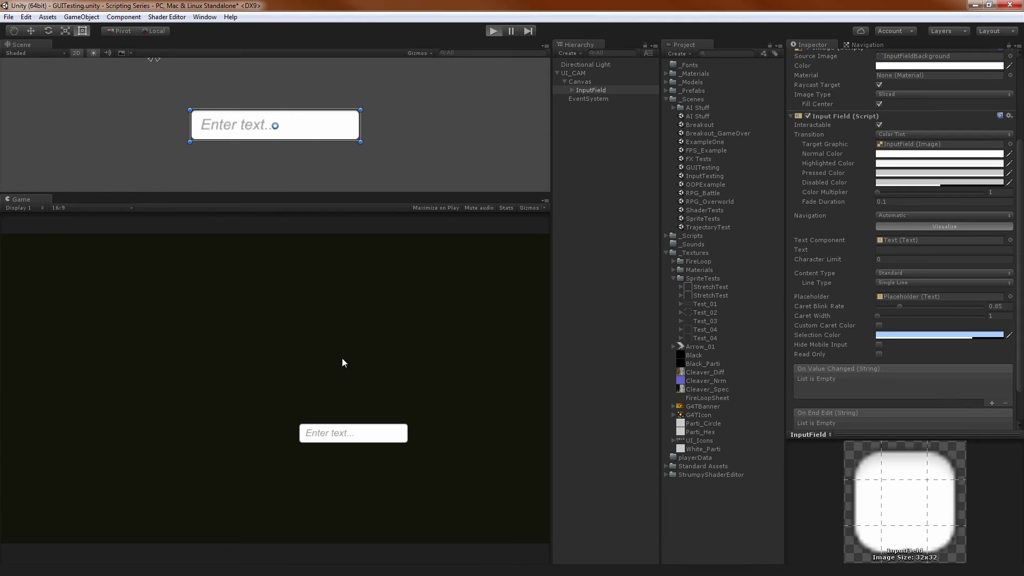
click(345, 440)
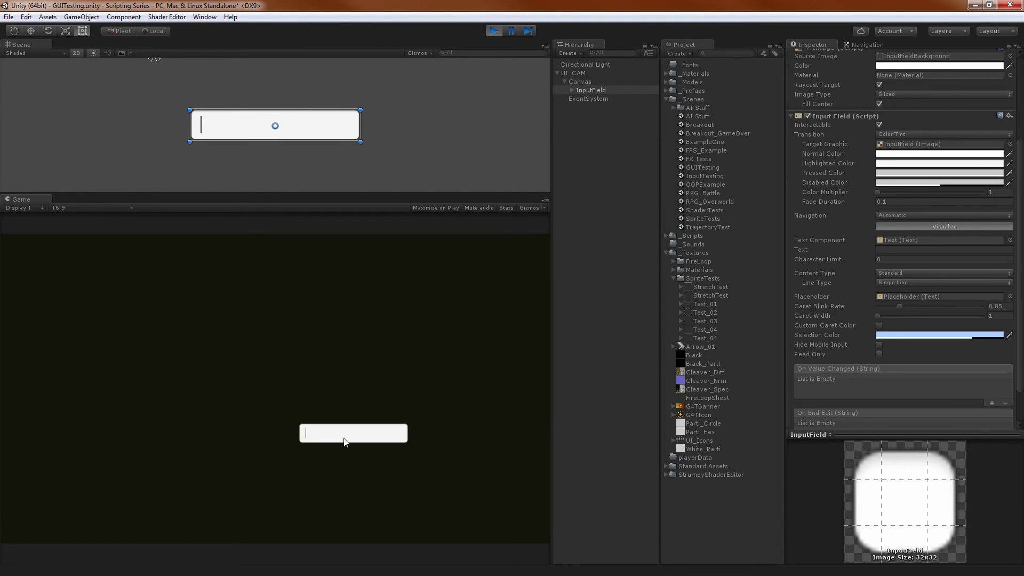
text(this)
key(space)
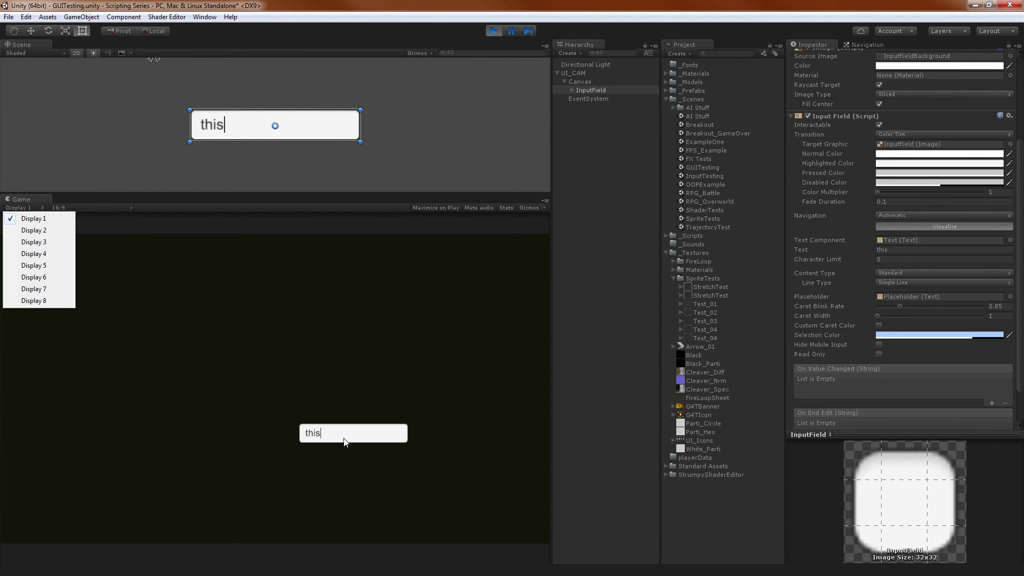
click(333, 430)
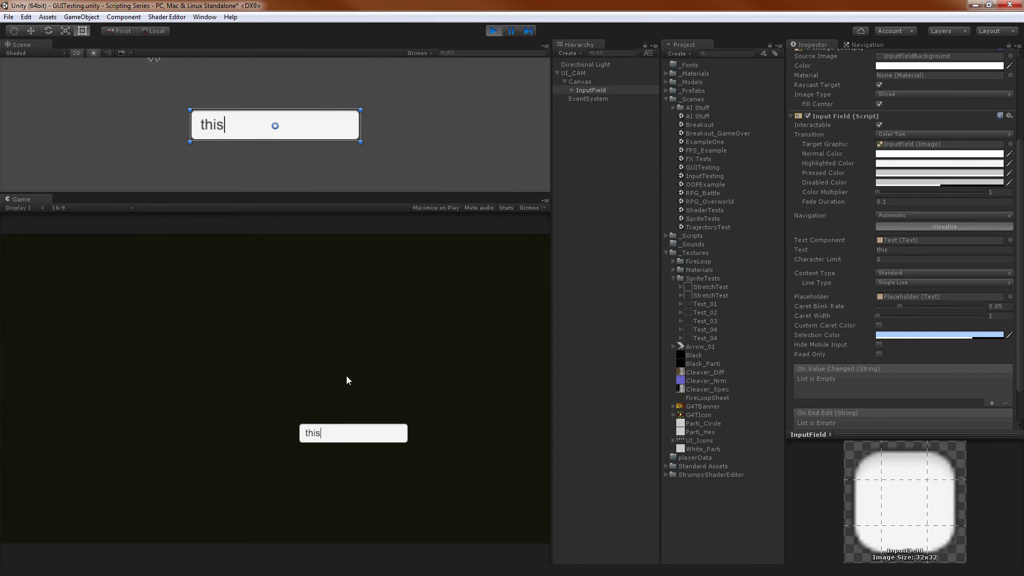
click(494, 31)
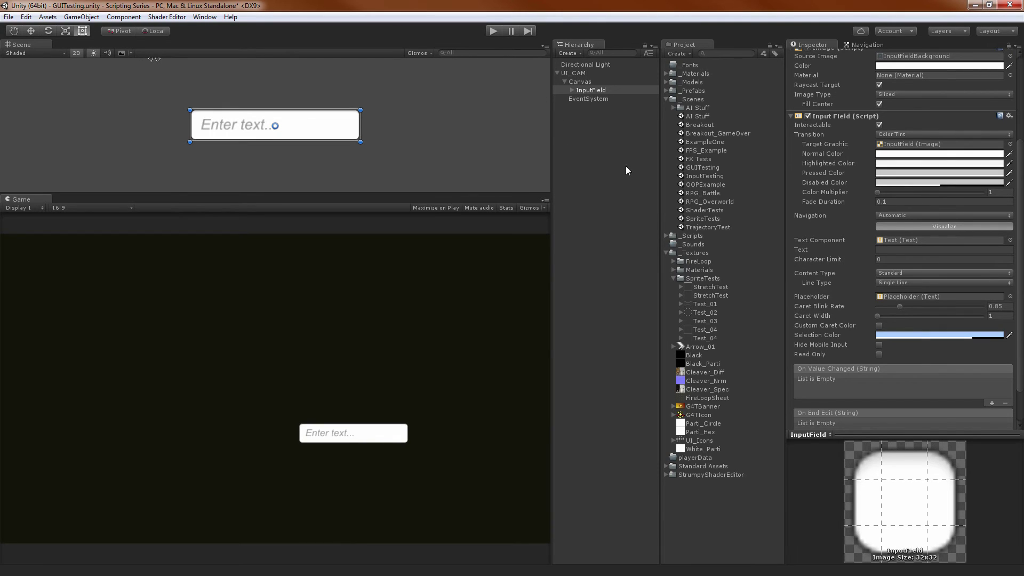
Set the Input Field's Text to "this is a name" and its Content Type to Name.
click(910, 249)
text(this is a)
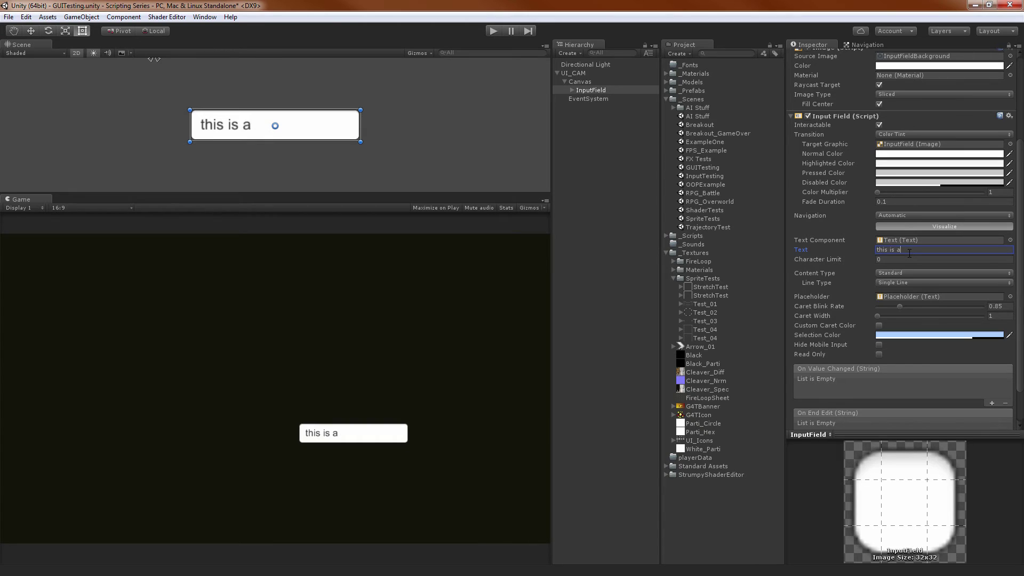
text( name)
click(898, 274)
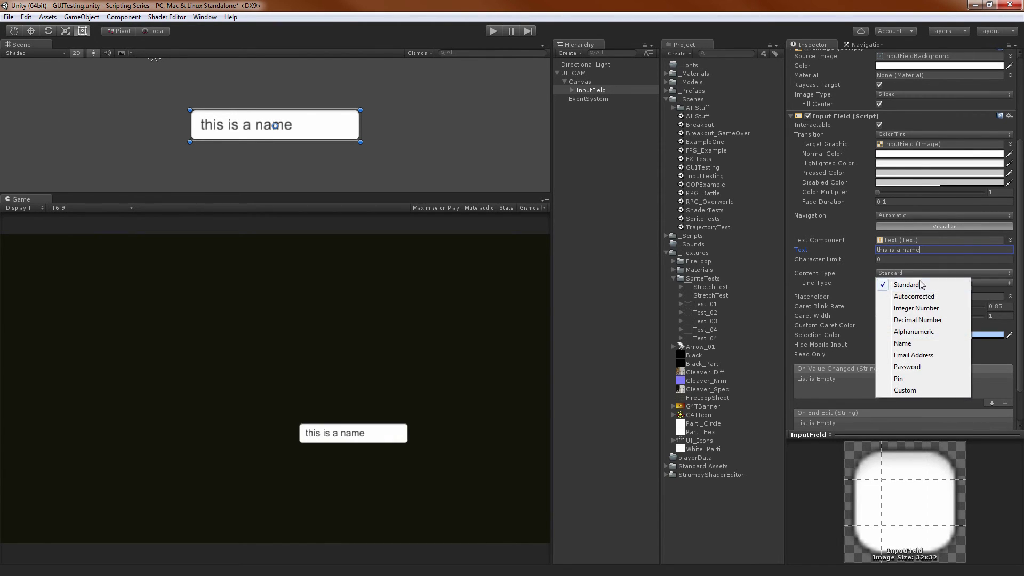
click(914, 347)
Test the preset name text in Play mode by adding "fgrthaweh" after it, and stop playing.
click(492, 32)
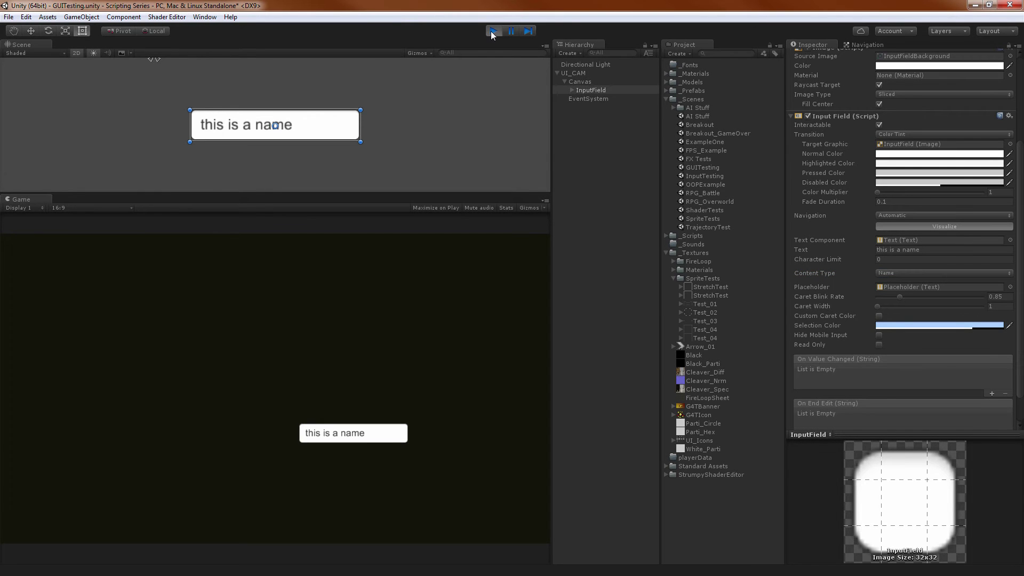
click(376, 441)
click(376, 441)
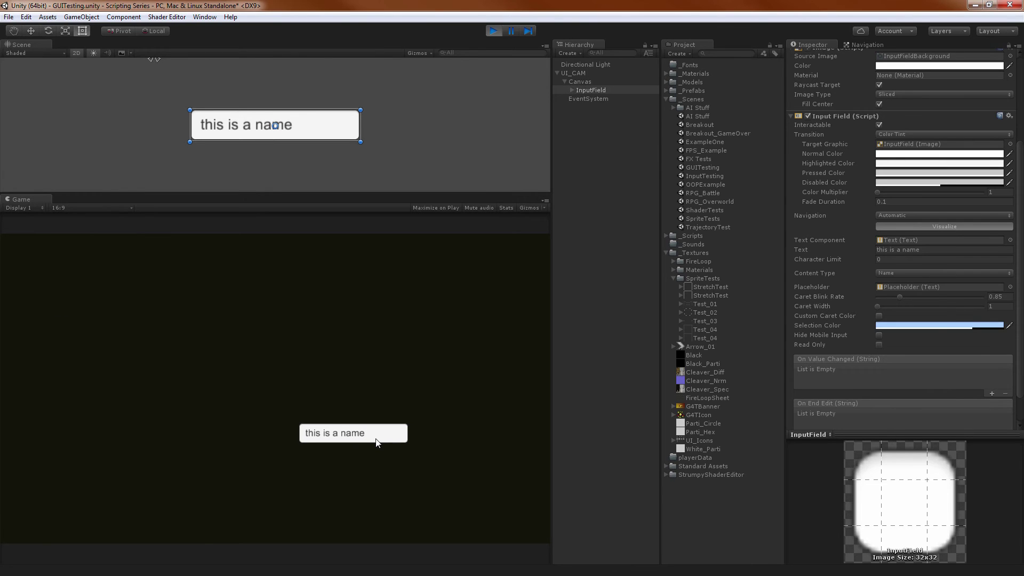
text(fgrthaweh)
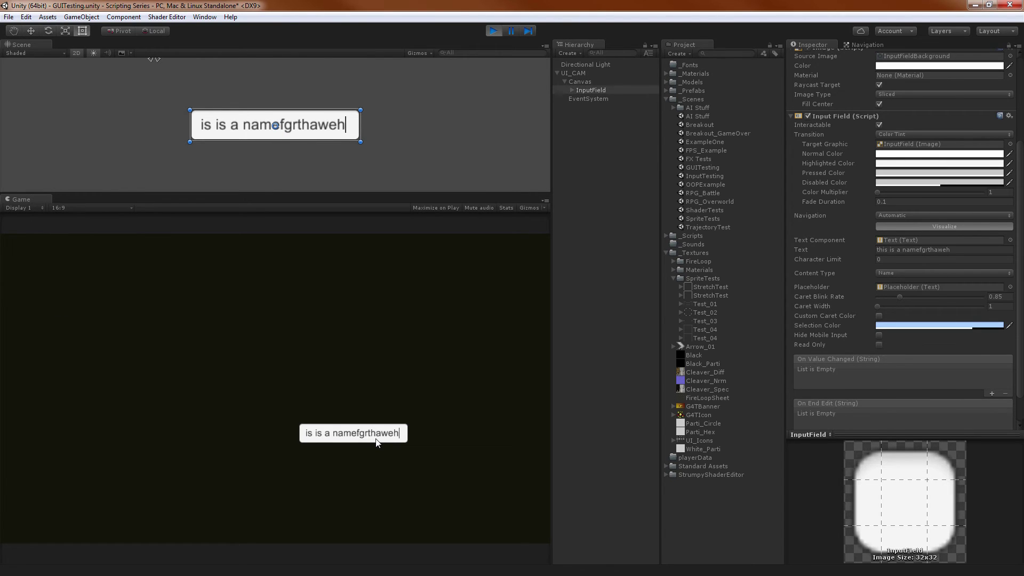
click(493, 31)
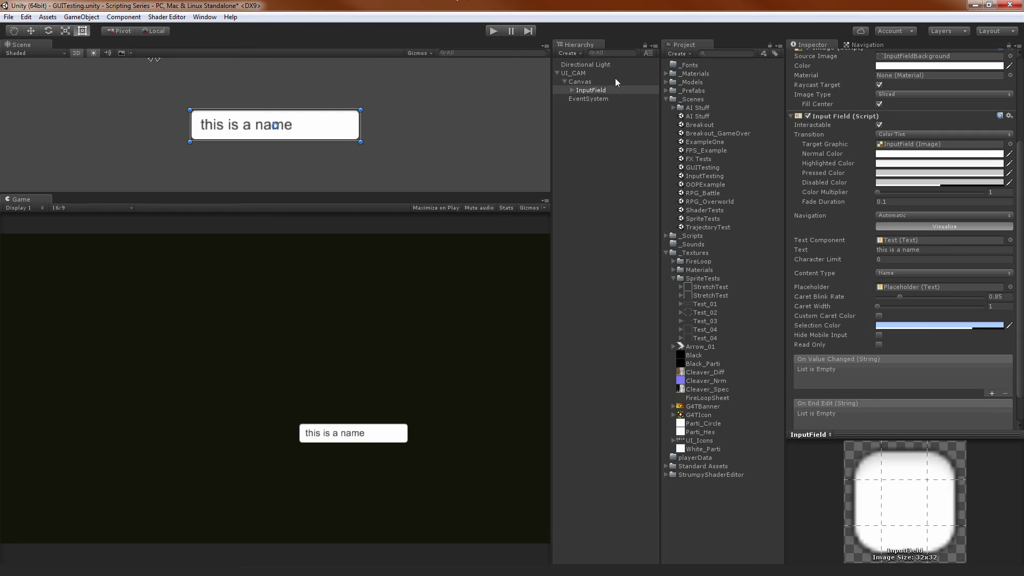
Clear the Input Field's Text value and set its Content Type to Pin.
click(920, 250)
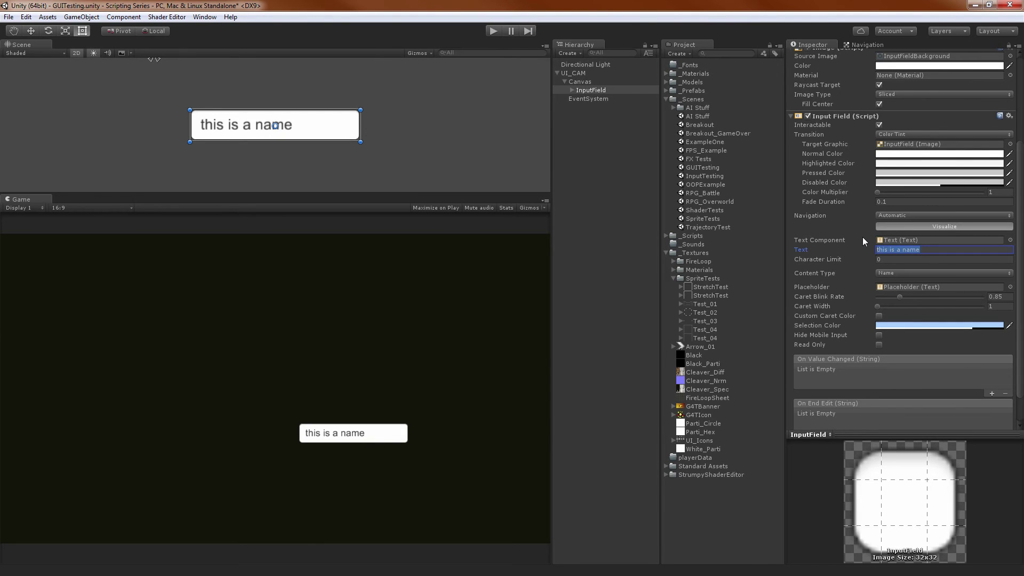
key(BackSpace)
click(894, 273)
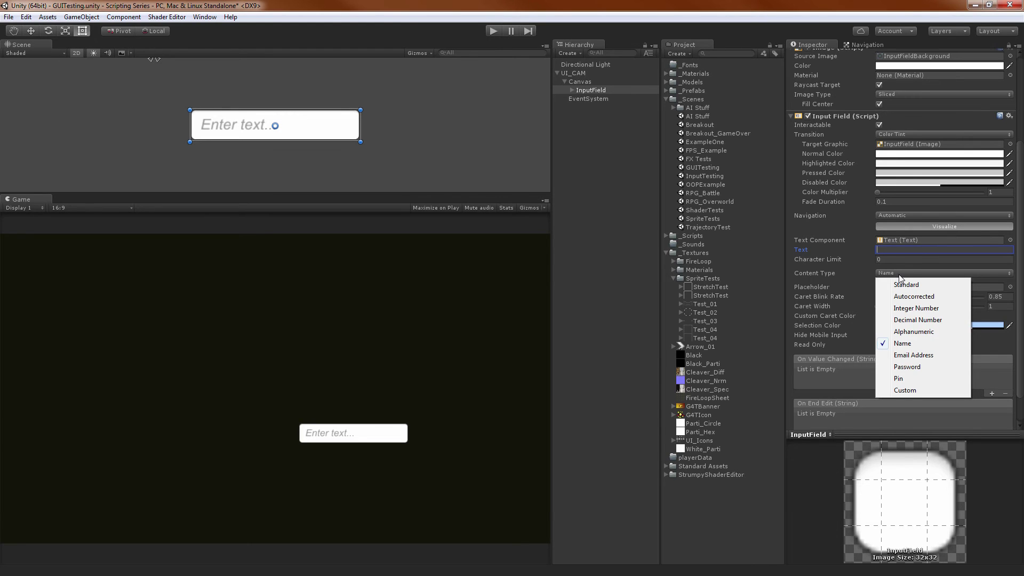
click(161, 281)
click(36, 209)
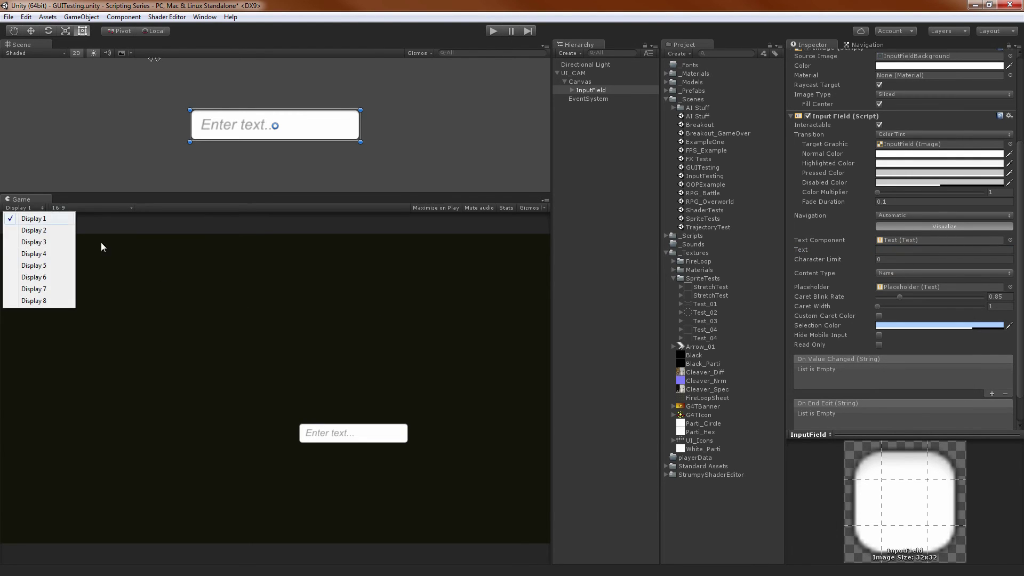
click(35, 204)
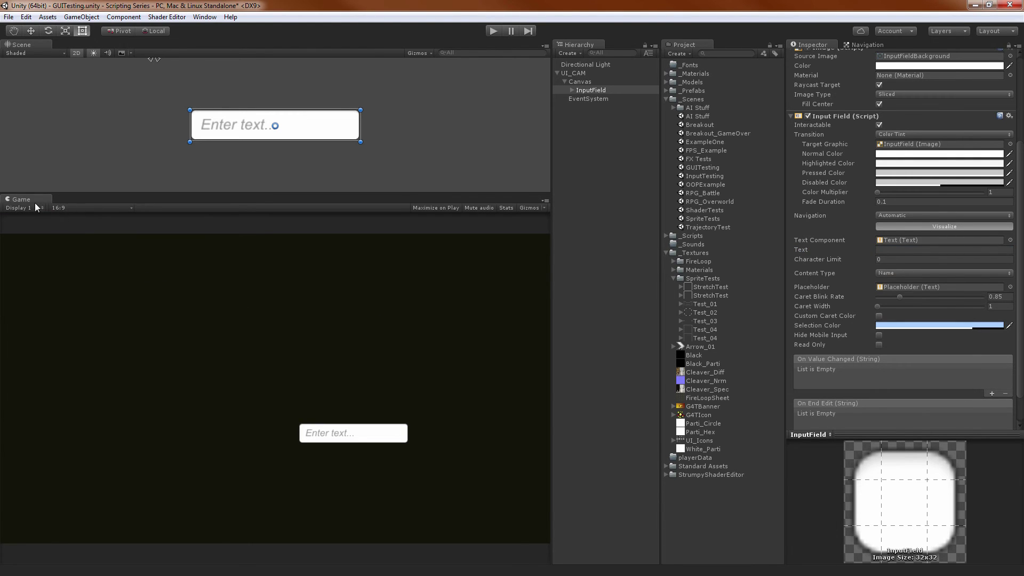
click(884, 274)
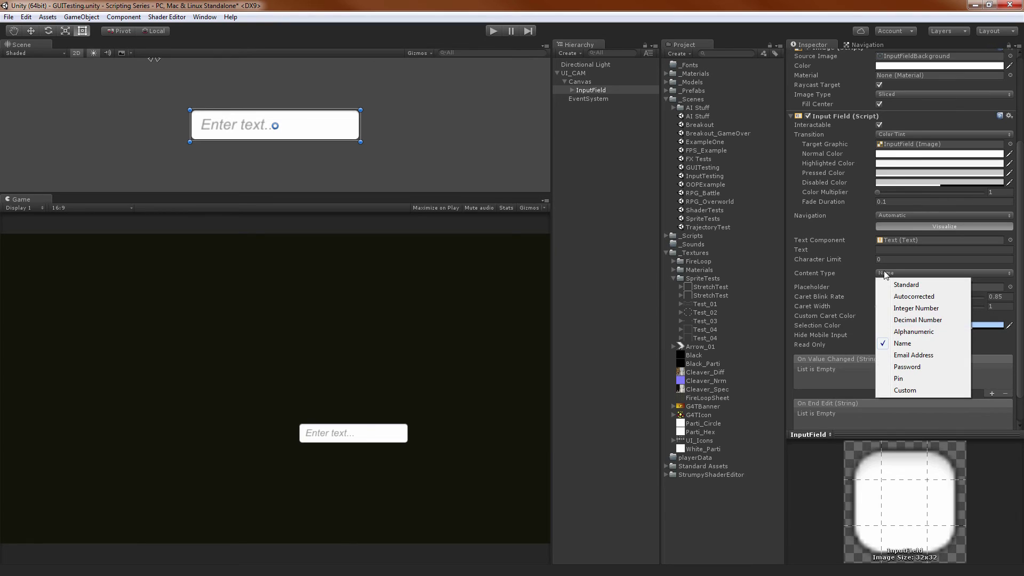
click(912, 379)
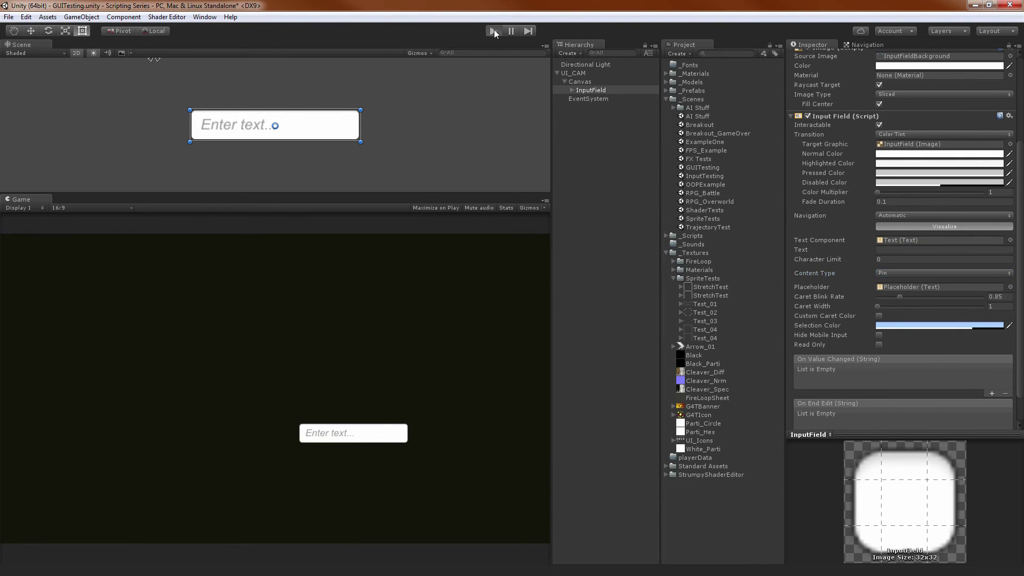
Test the Pin content type in Play mode by entering a long sample PIN in the Input Field, and stop playing.
click(493, 31)
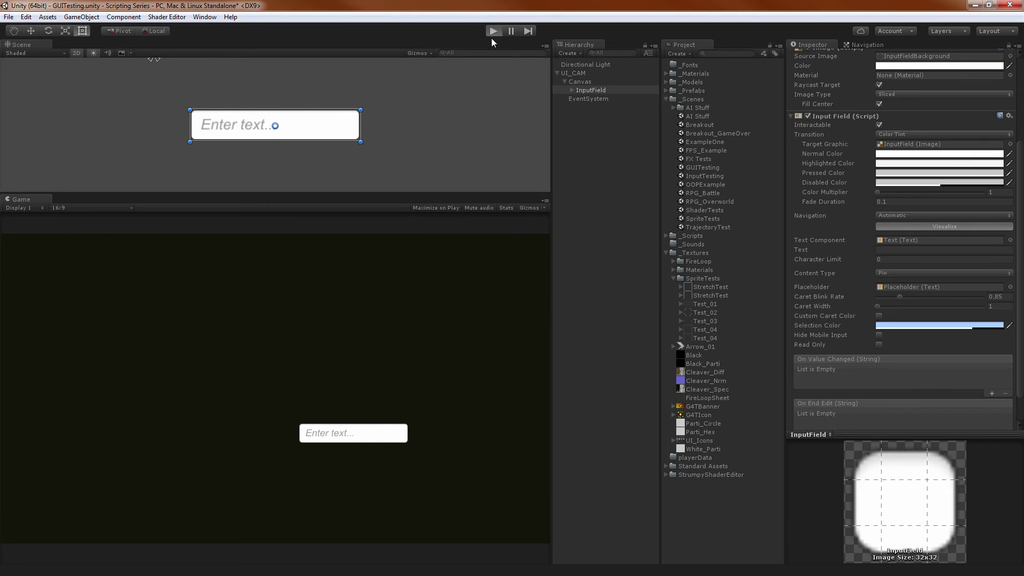
click(336, 435)
text(*8888888888887)
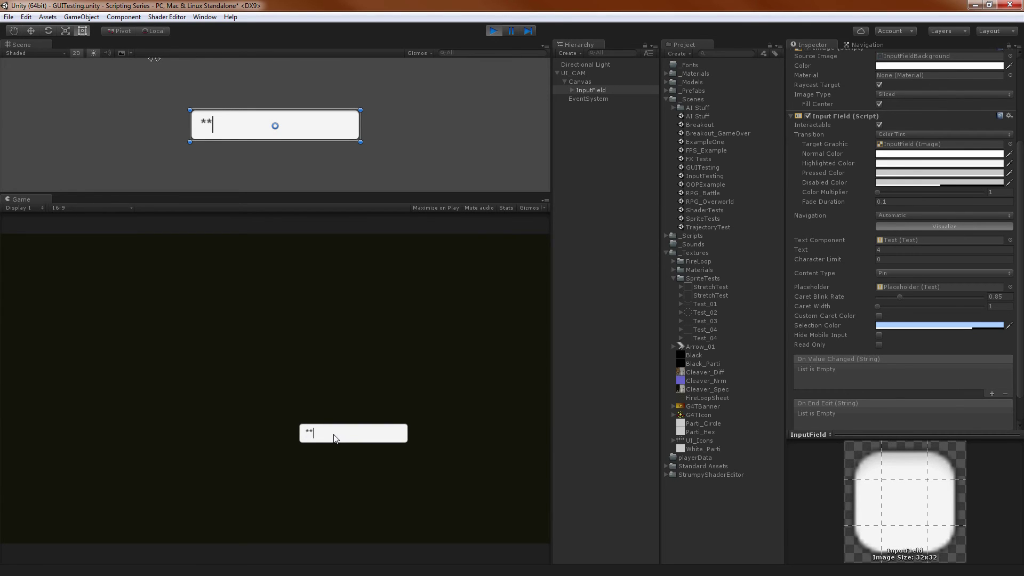
text(798765468435)
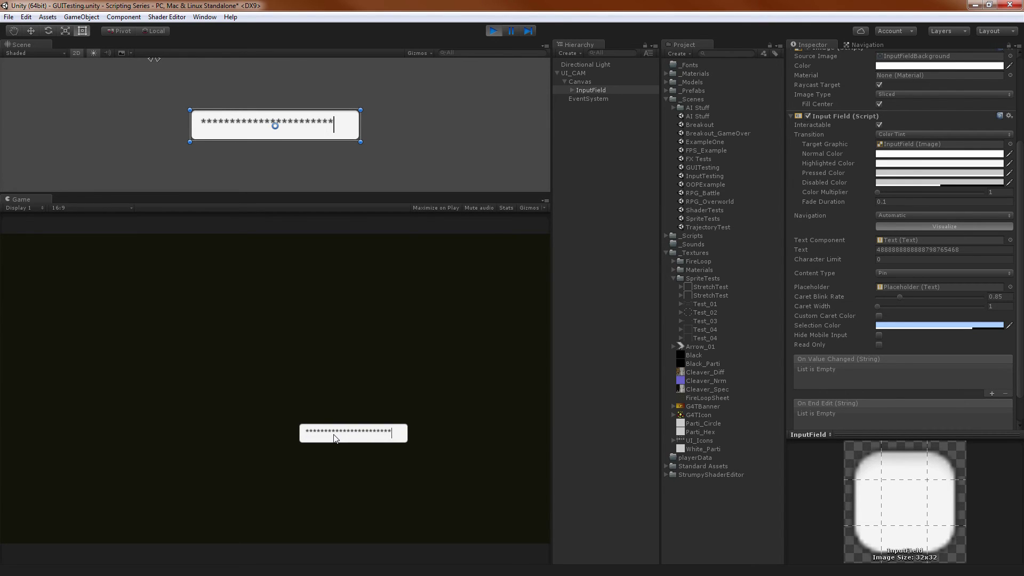
click(492, 32)
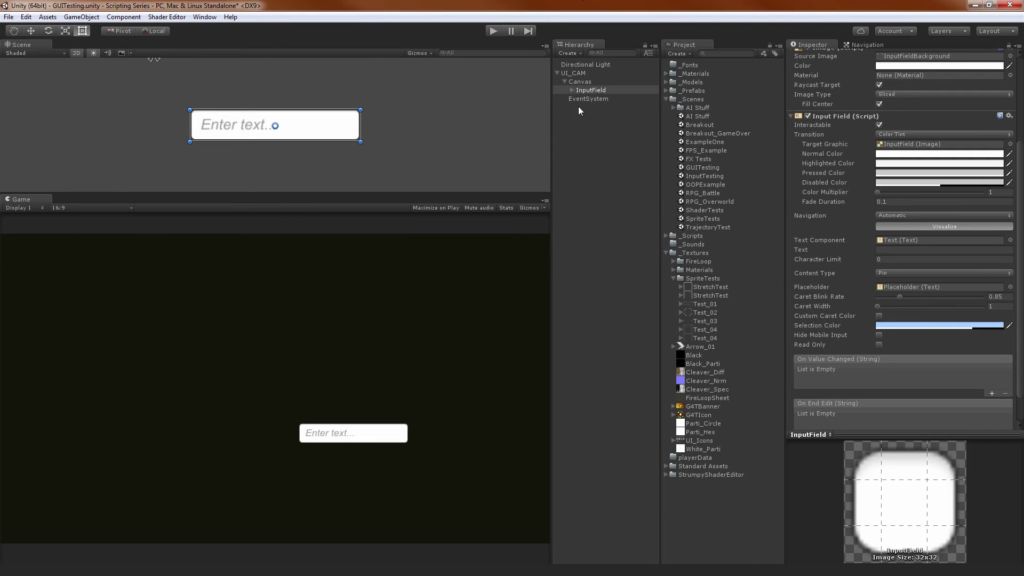
Delete the InputField from the Canvas and add a UI Panel in its place, framed in the Scene view.
click(584, 91)
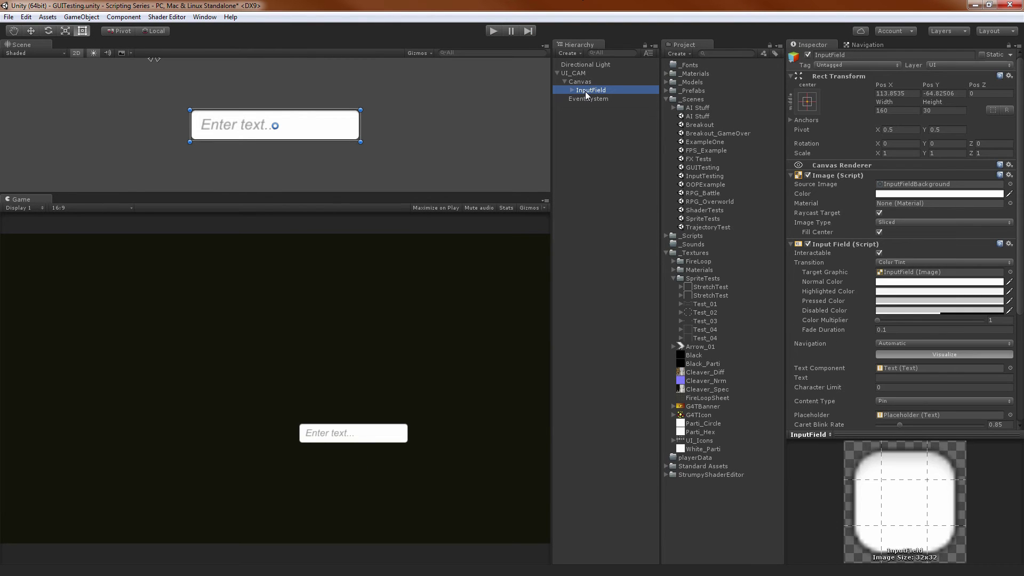
key(Delete)
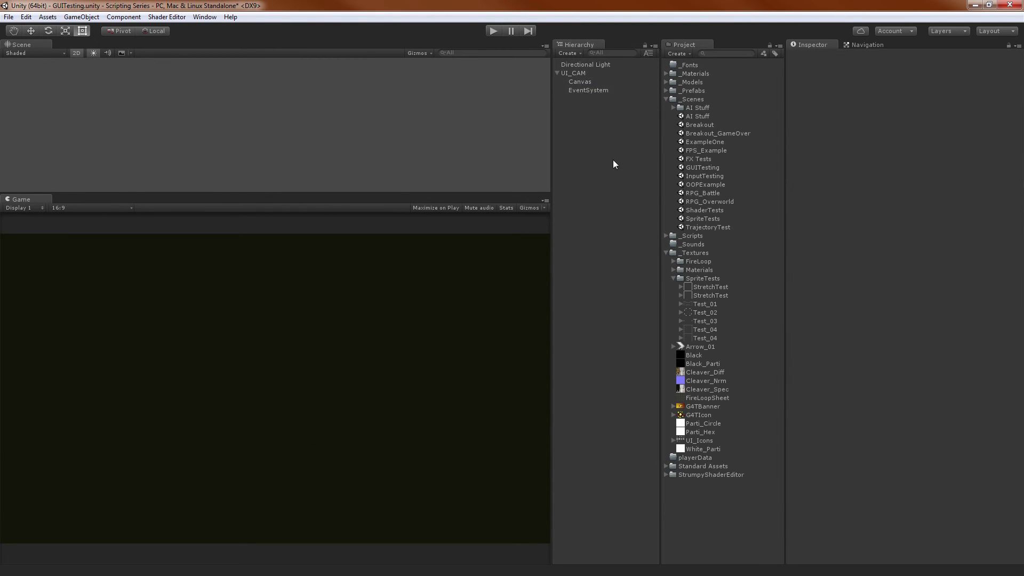
right_click(613, 159)
mouse_move(643, 308)
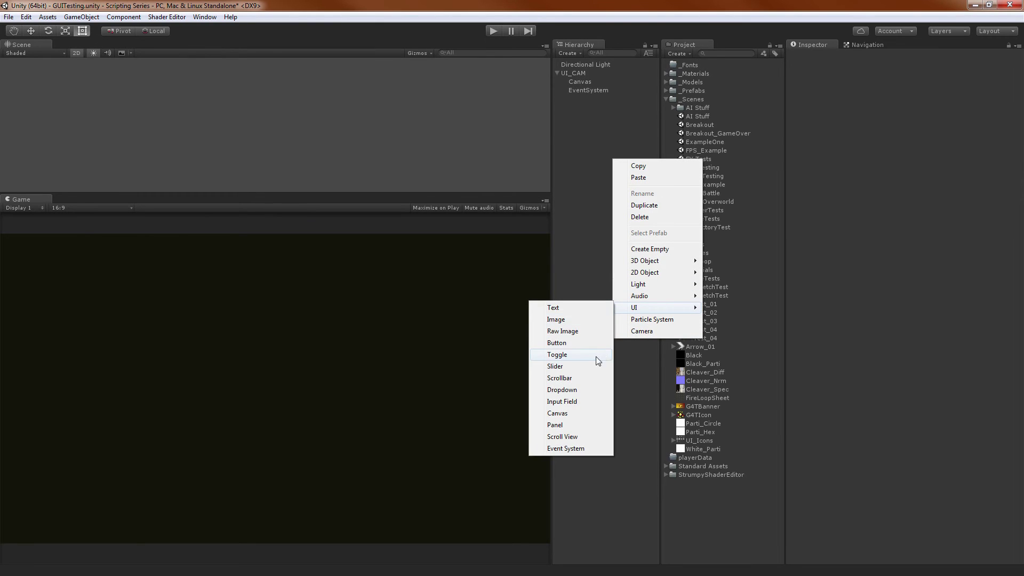
click(568, 426)
key(f)
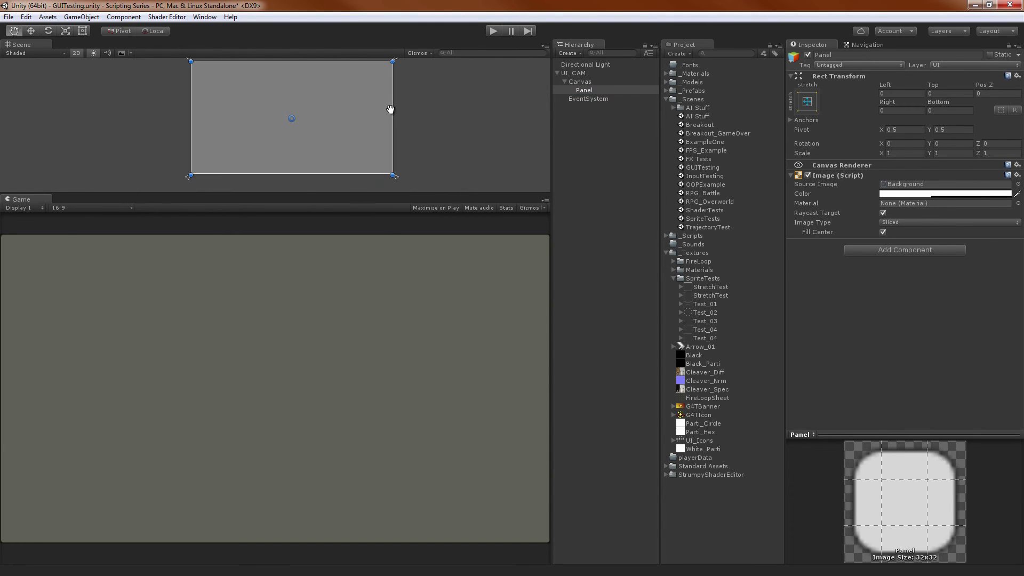
key(t)
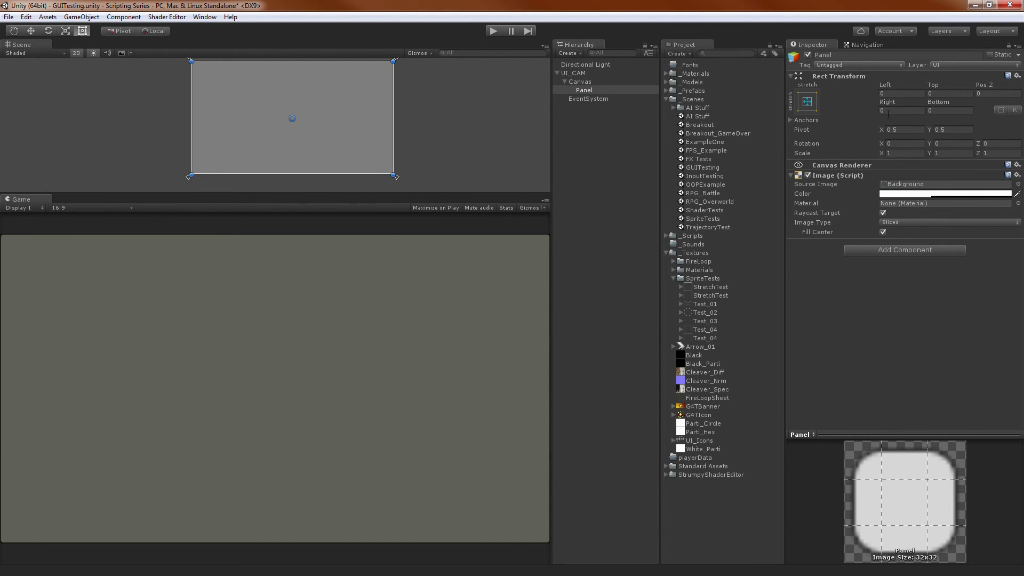
Inset the Panel from the Canvas edges with Left 35, Top about 37.88, Right 52.79 and Bottom 45.41.
drag(890, 88, 973, 107)
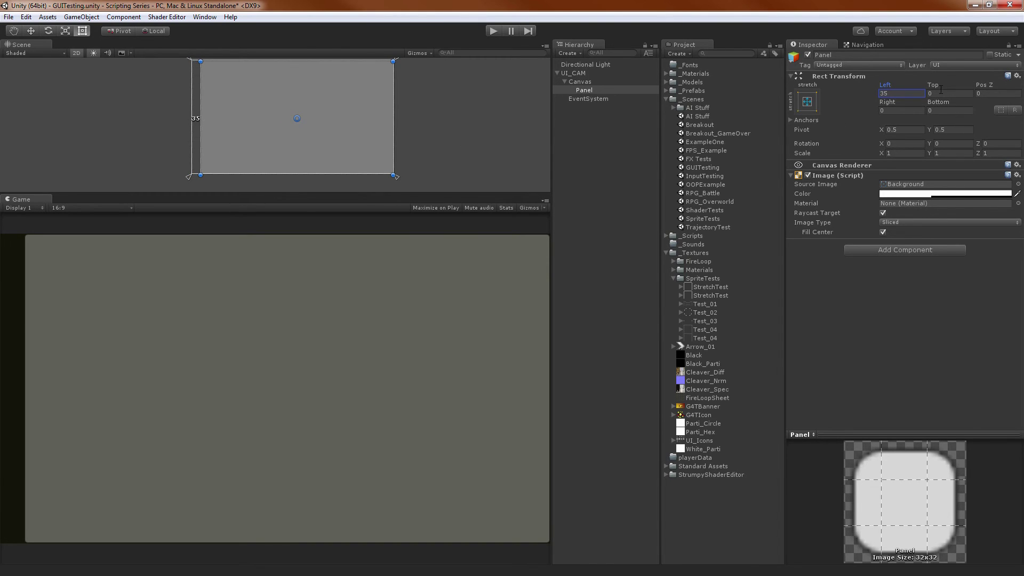
click(921, 84)
drag(949, 80, 585, 102)
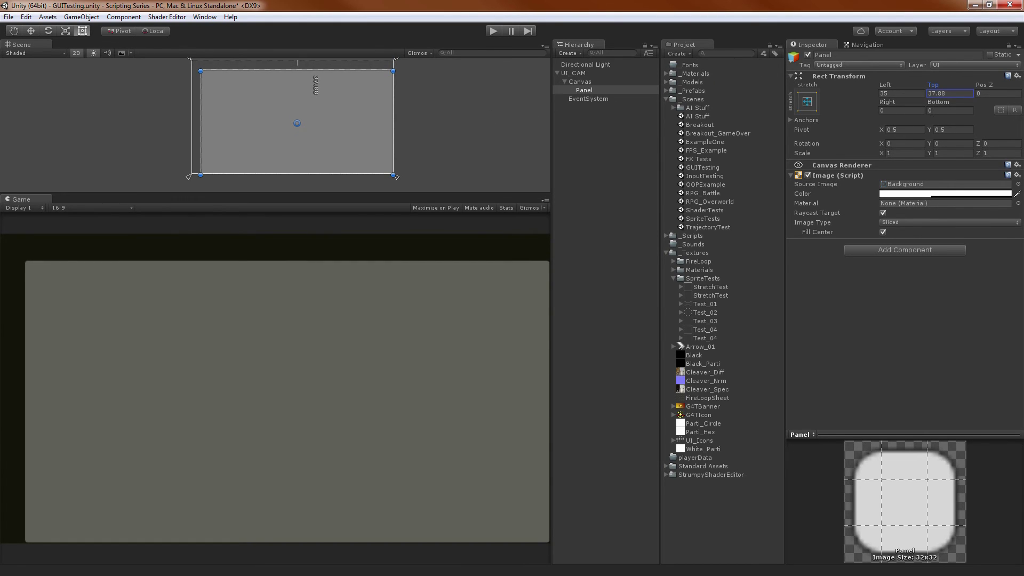
drag(937, 102, 806, 178)
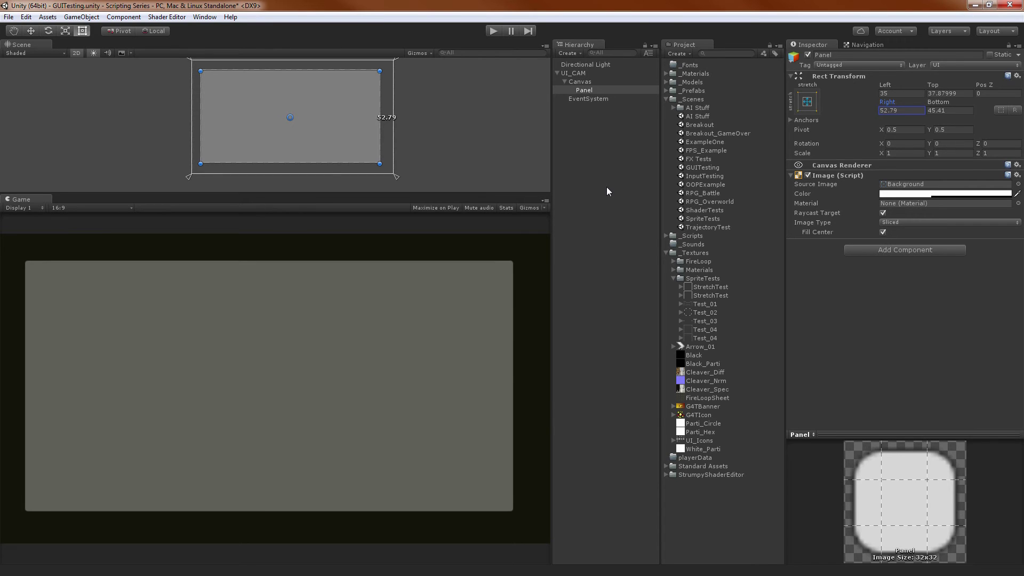
Set the Panel's Pos Z to 10 and switch the Scene view from 2D to 3D with the Move tool active.
click(984, 93)
text(10)
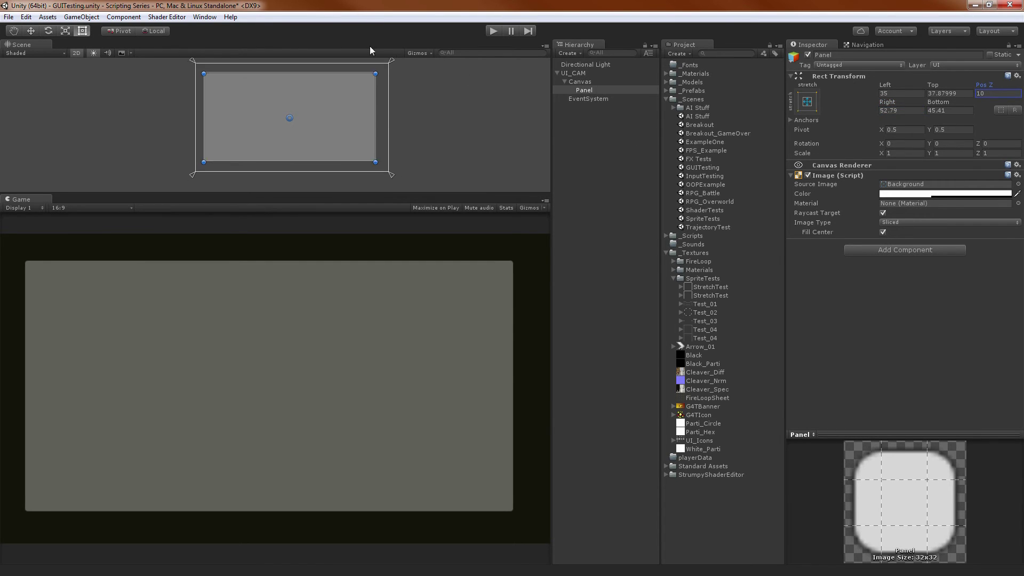
click(76, 51)
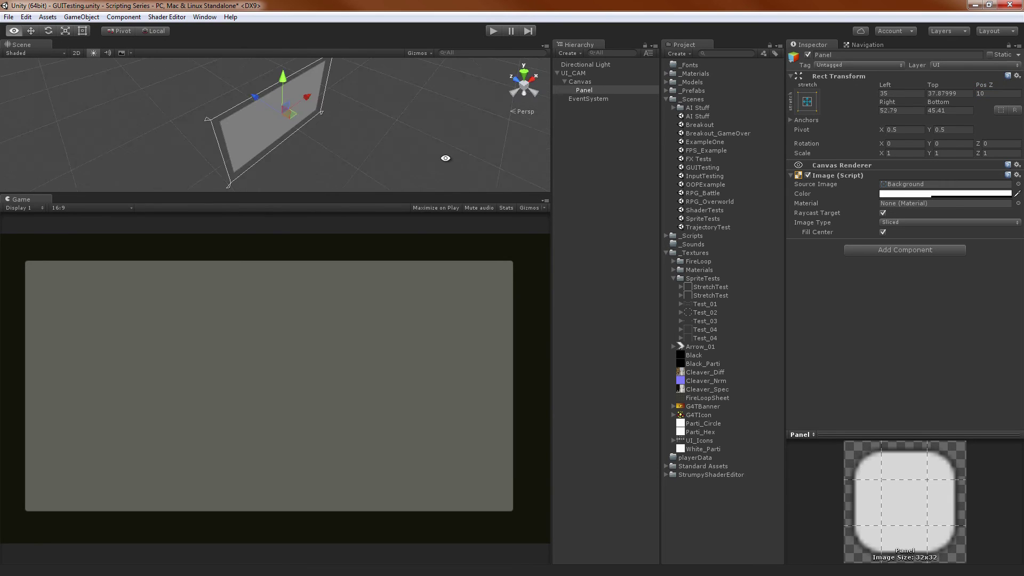
key(w)
Set the Panel's Pos Z to 50 and increase its Right offset to about 503.28.
click(998, 95)
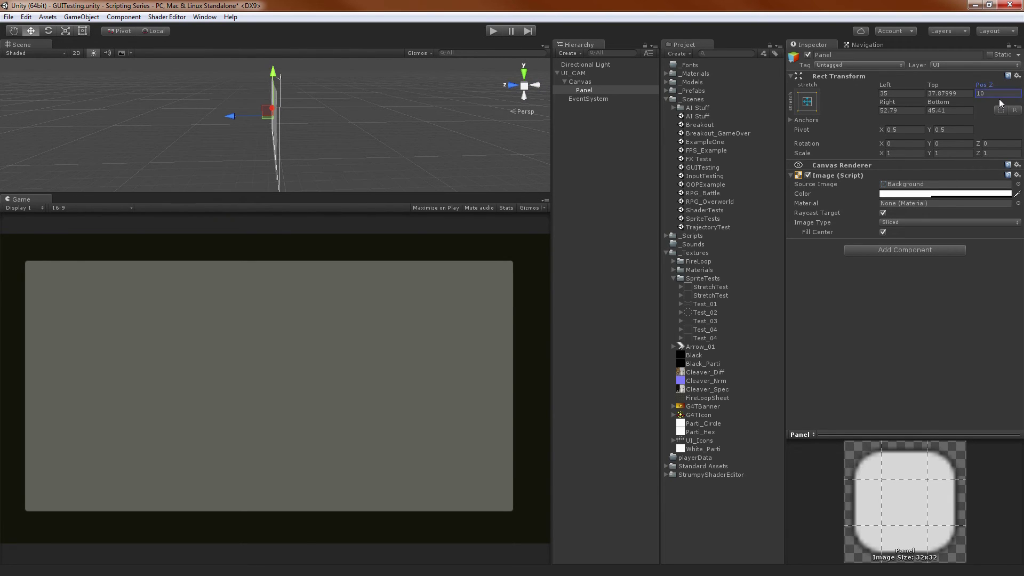
text(50)
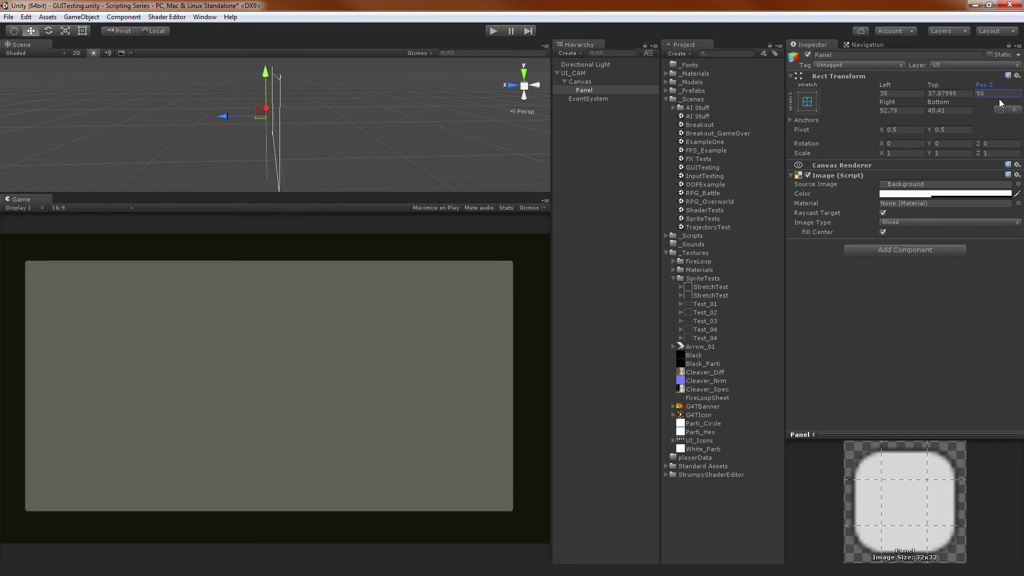
key(Return)
alt+drag(330, 83, 305, 122)
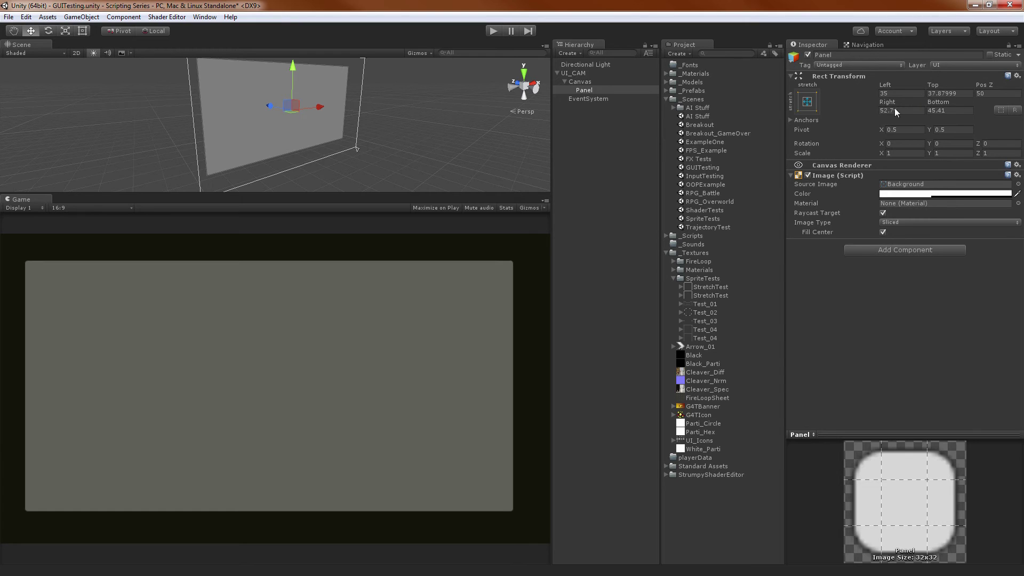
drag(895, 108, 213, 235)
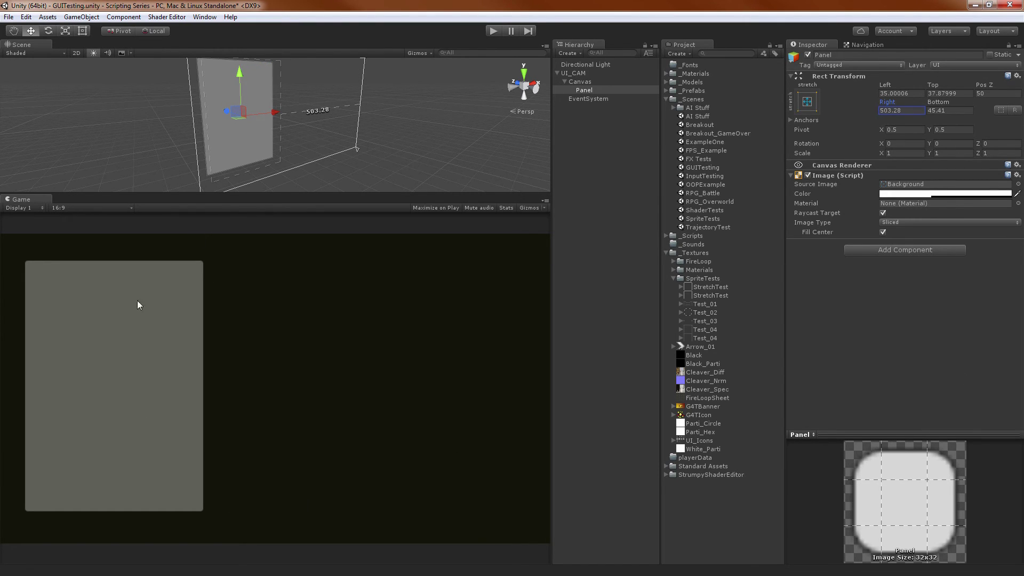
Add a UI Text as a child of the Panel, with Width about 247.7 and Height about 338.5.
right_click(589, 84)
right_click(585, 89)
mouse_move(614, 238)
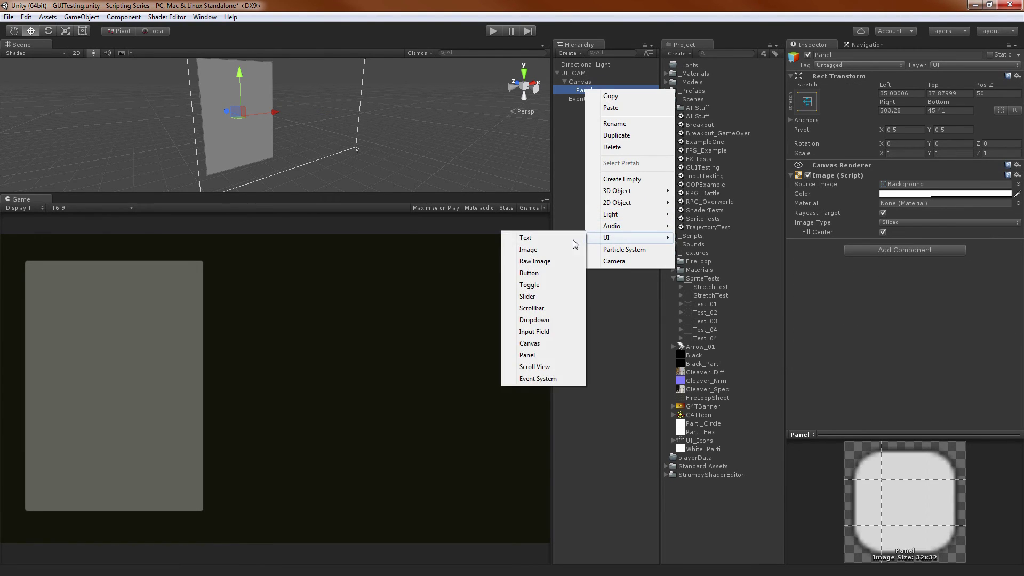
click(543, 238)
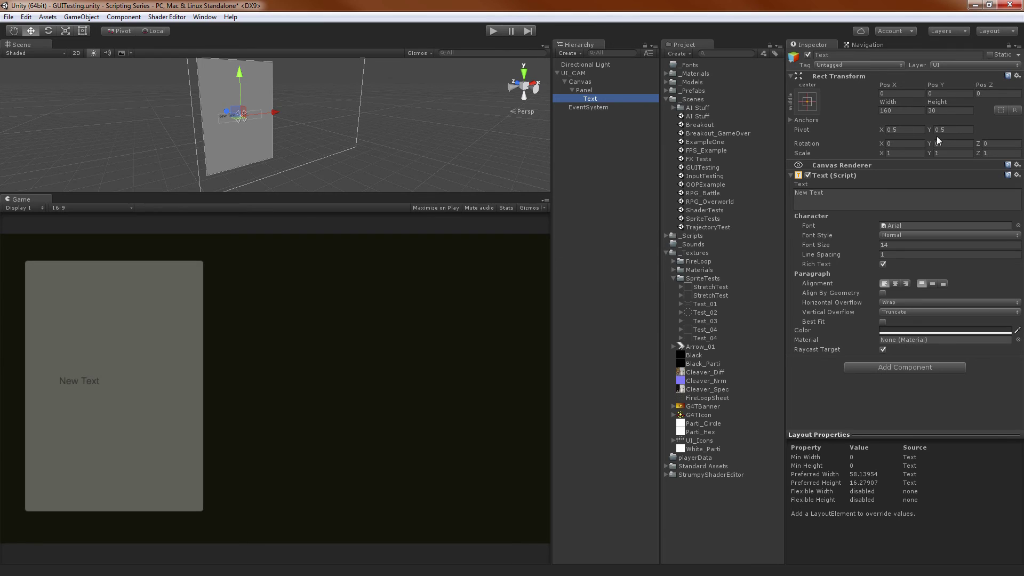
drag(895, 106, 94, 127)
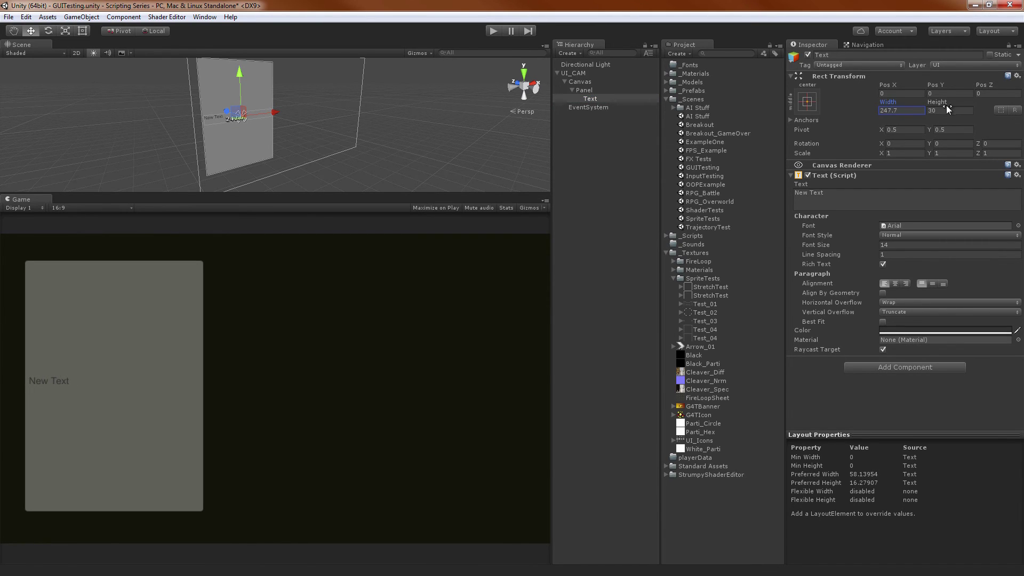
drag(939, 103, 919, 165)
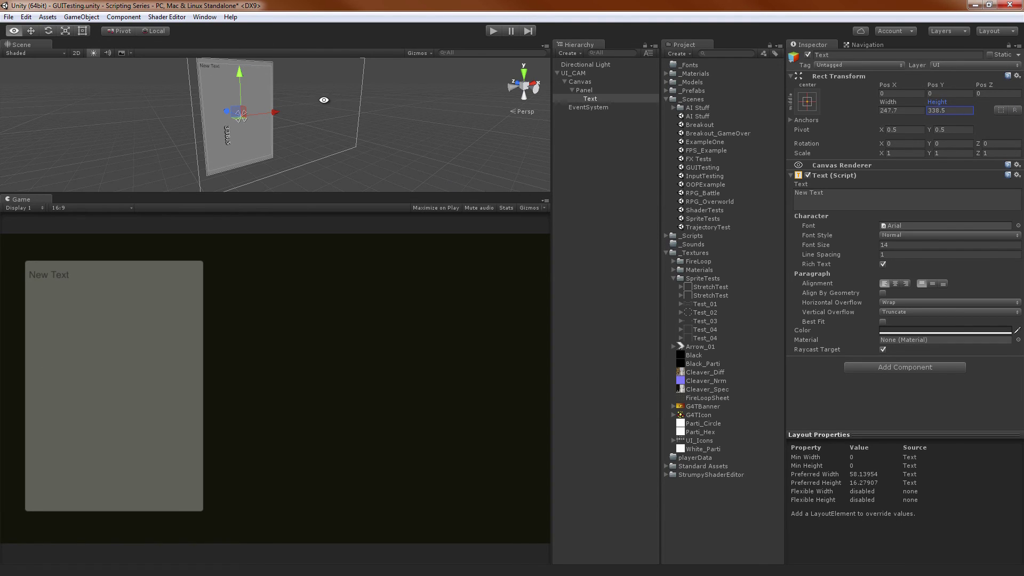
Colour the Text white and replace its content with a long string of random letters and digits.
alt+drag(320, 97, 400, 136)
click(903, 331)
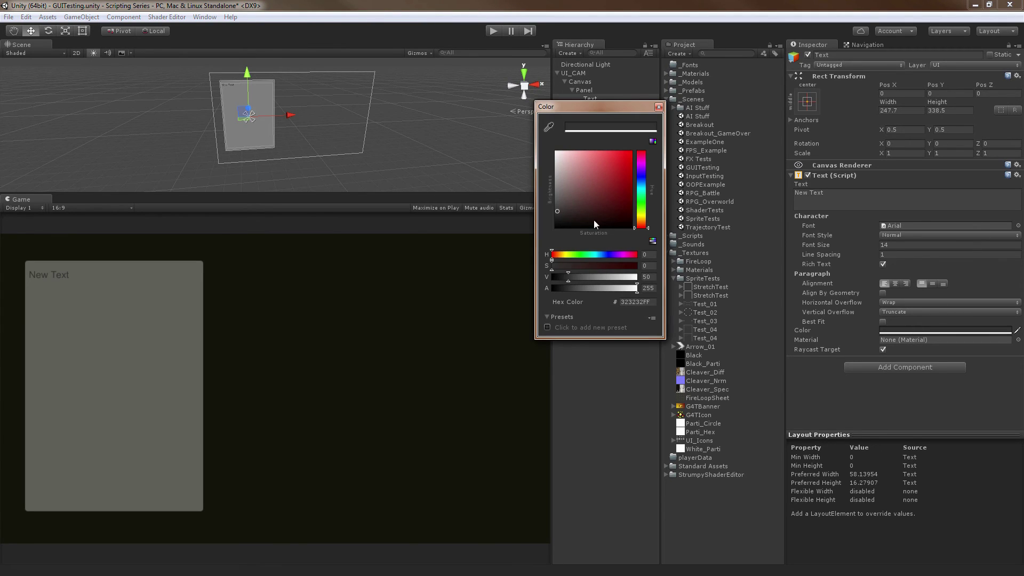
click(553, 145)
click(806, 187)
click(807, 194)
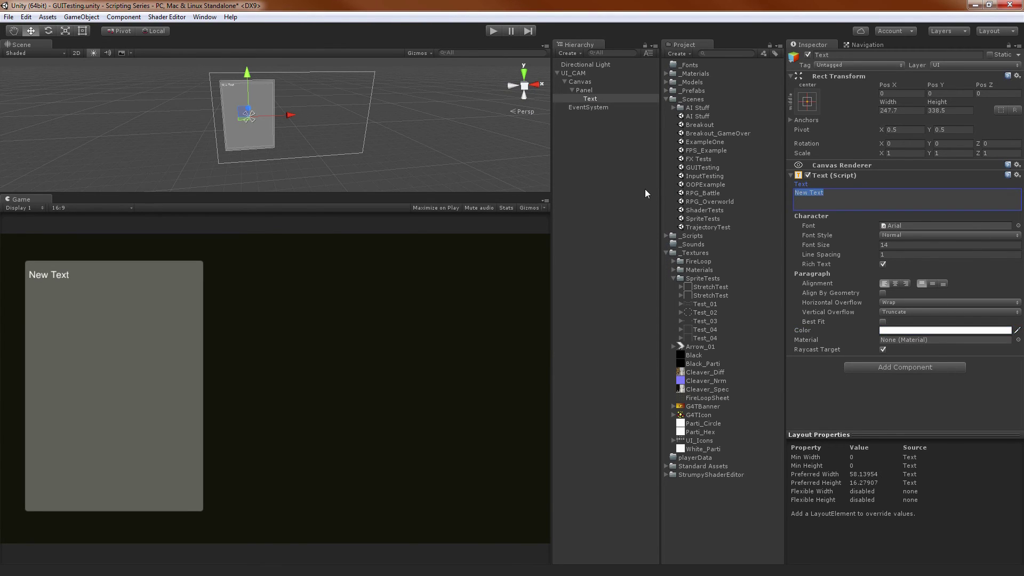
text(gbosetionwoeiuyhnowi3nwo3i5ujnyhpwiu35)
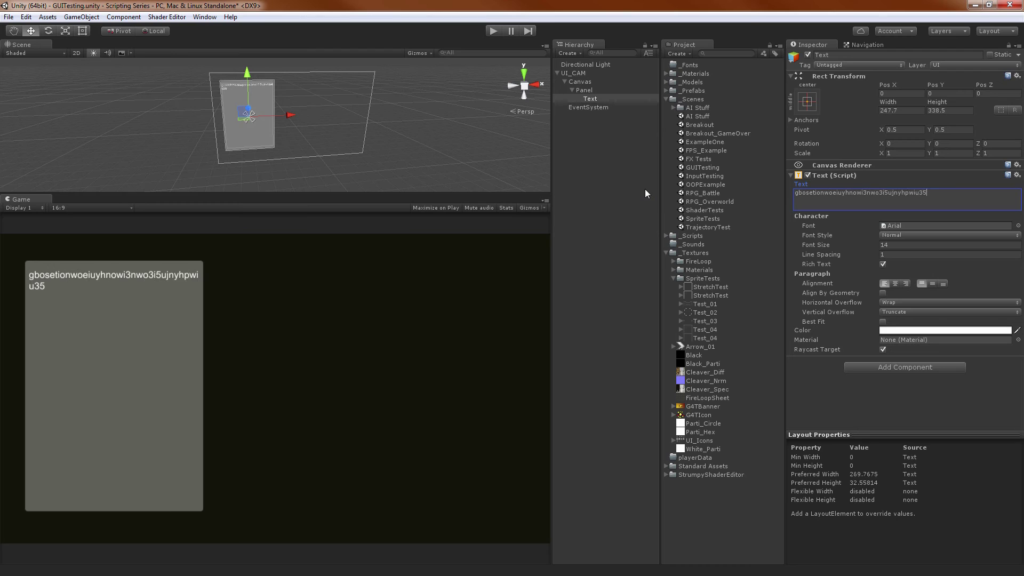
text(nyhoiwu35nhiow3u5nwoi3u5hnwio3u5hnwio35uhnwo3i5uhn)
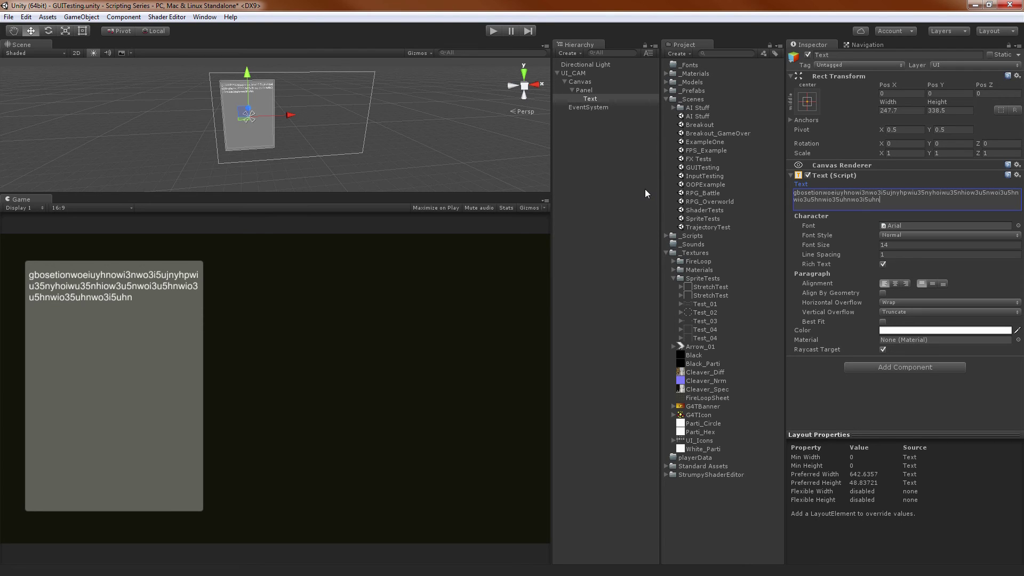
Move the Text out of the Panel onto the Canvas, and delete the Panel on its own and undo that deletion.
alt+drag(394, 95, 368, 102)
drag(596, 98, 582, 98)
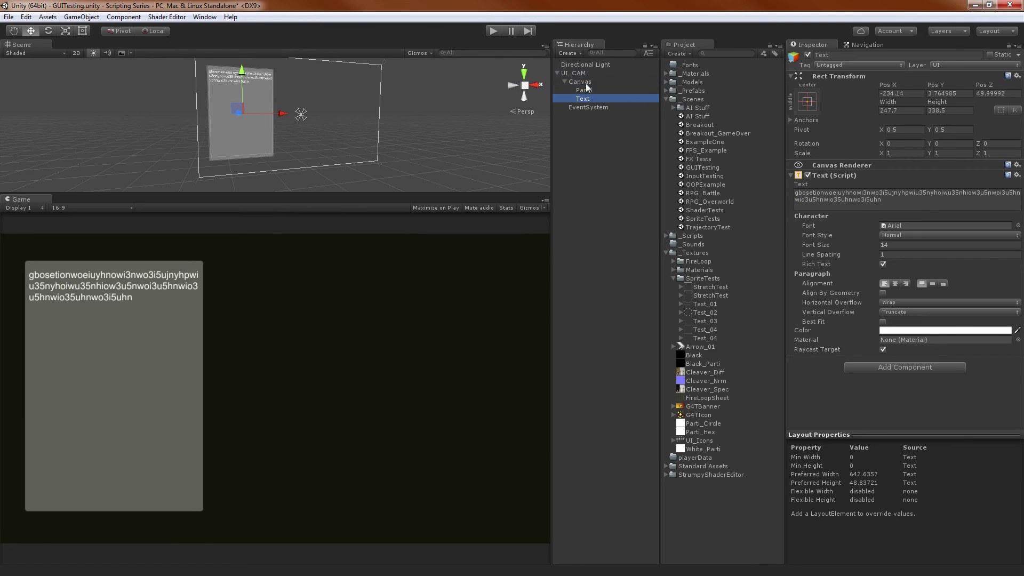
click(586, 90)
key(Delete)
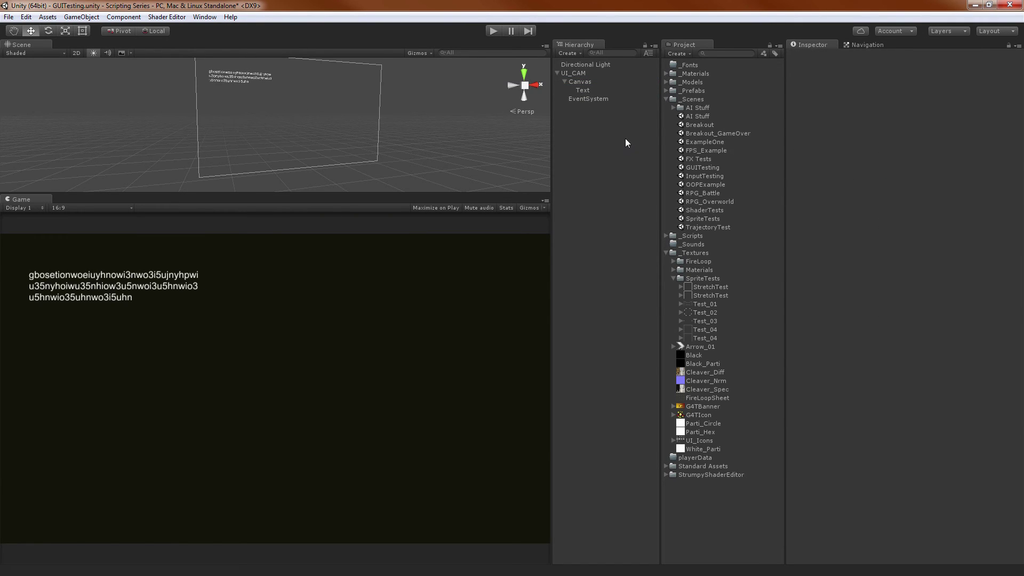
key(ctrl+z)
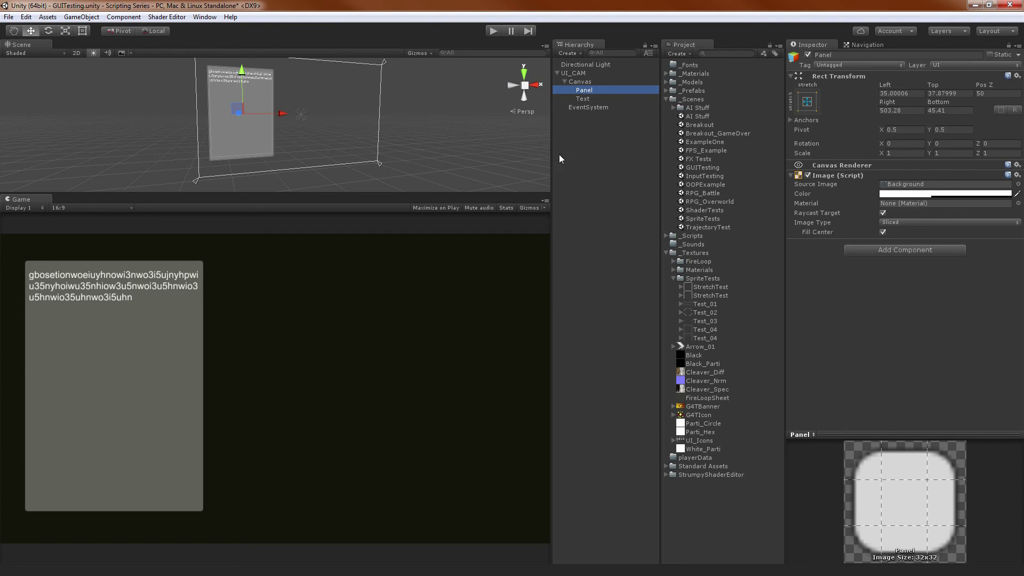
Set the Text's Height to about 353.4 and make it a child of the Panel again.
click(601, 99)
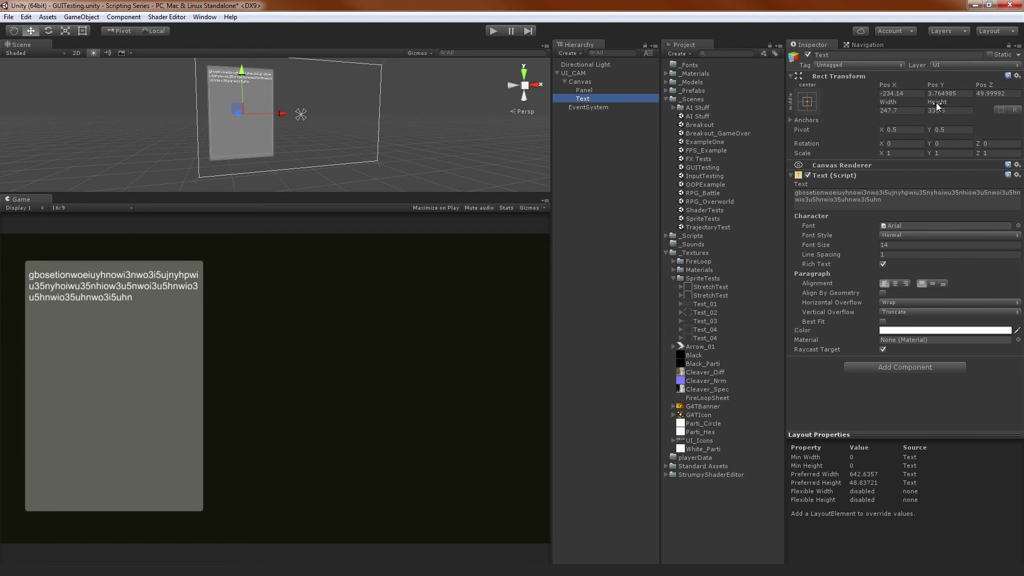
drag(939, 98, 984, 95)
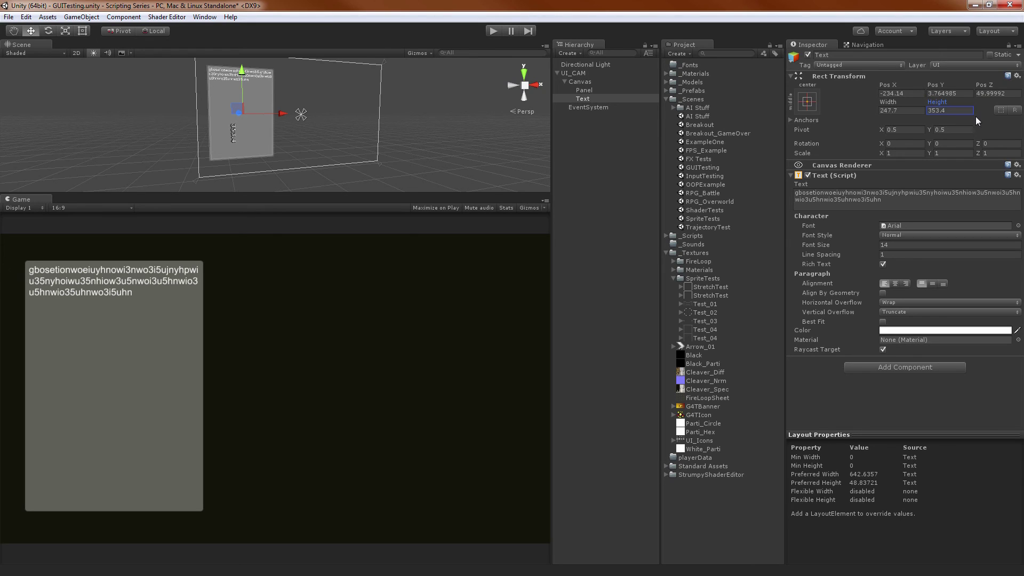
drag(586, 99, 590, 92)
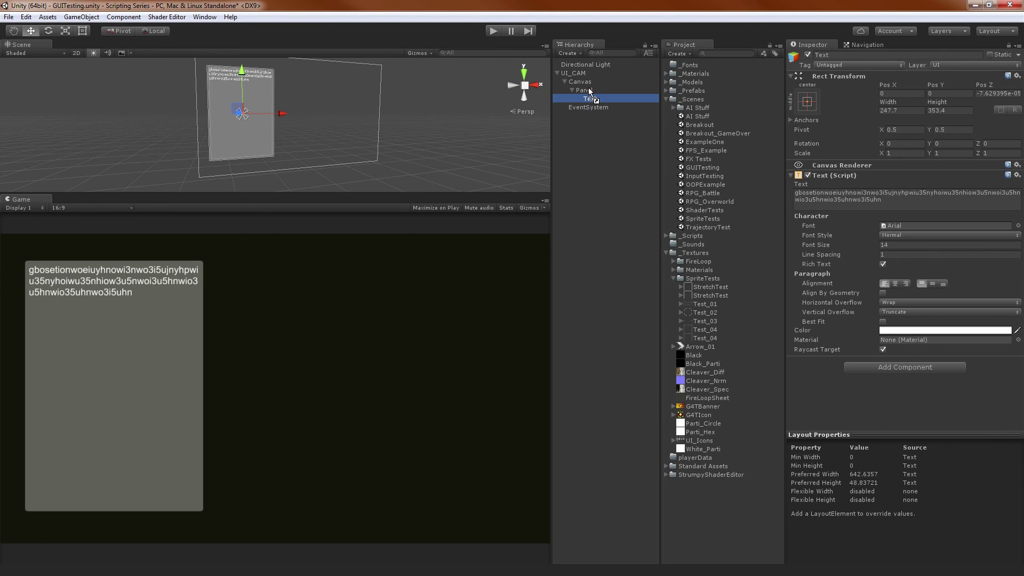
Replace the Panel and its child Text with a new UI Panel, with Right about 429.4 and Bottom about 31.09.
click(584, 90)
key(Delete)
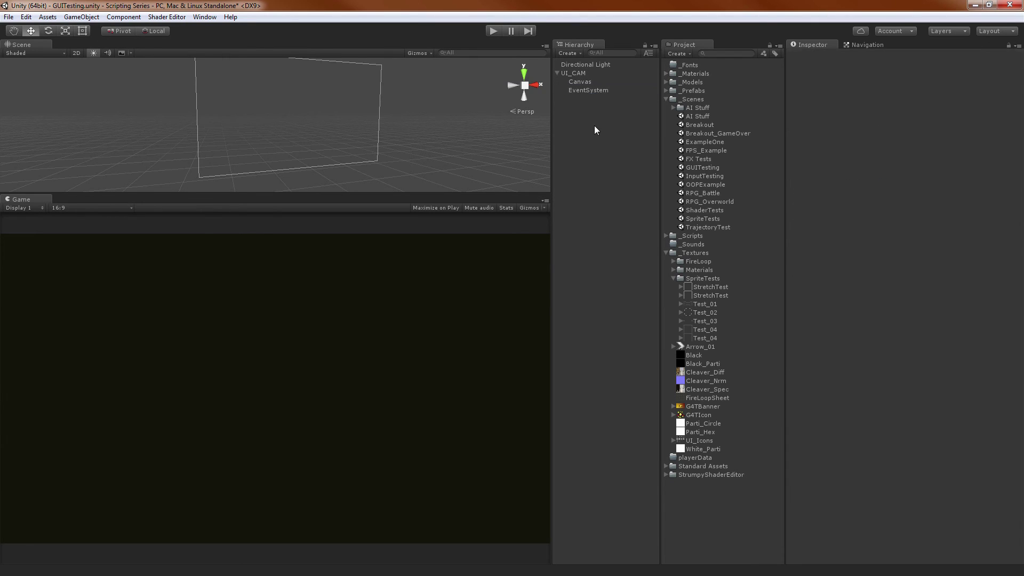
right_click(594, 126)
mouse_move(625, 275)
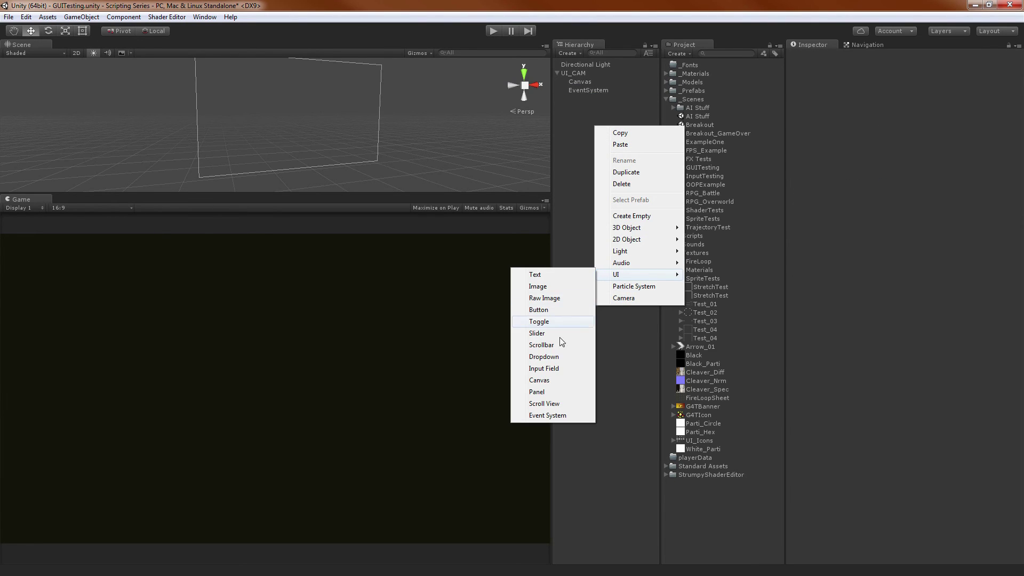
click(529, 392)
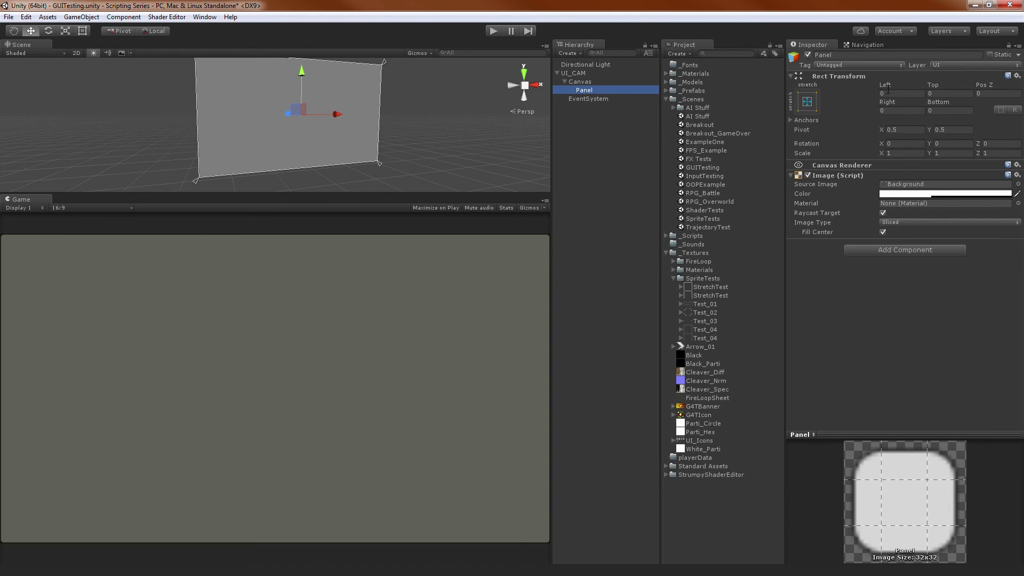
drag(888, 102, 293, 222)
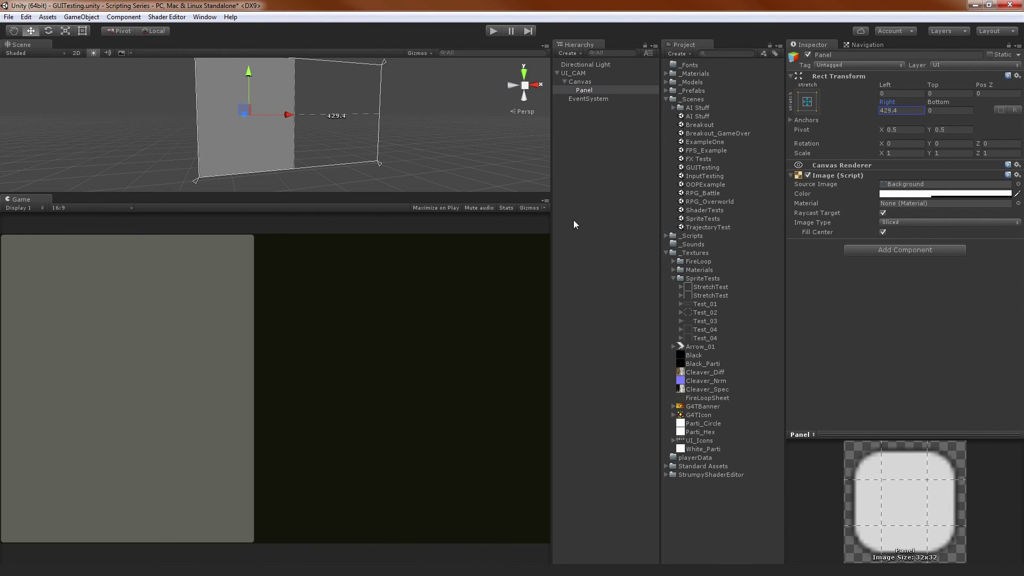
drag(943, 103, 464, 83)
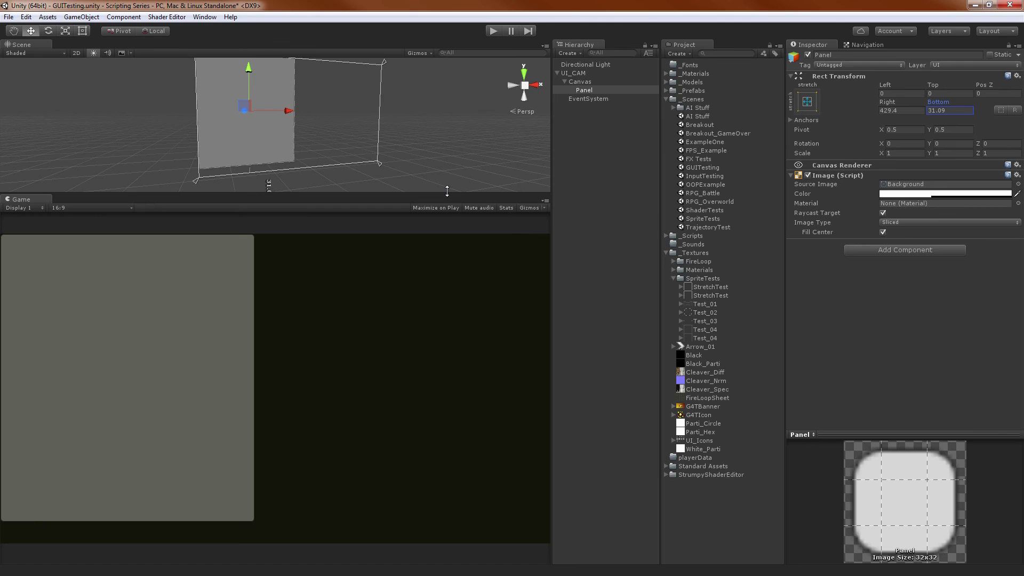
Delete the Panel and add a new UI Canvas, nested under the existing Canvas.
click(584, 91)
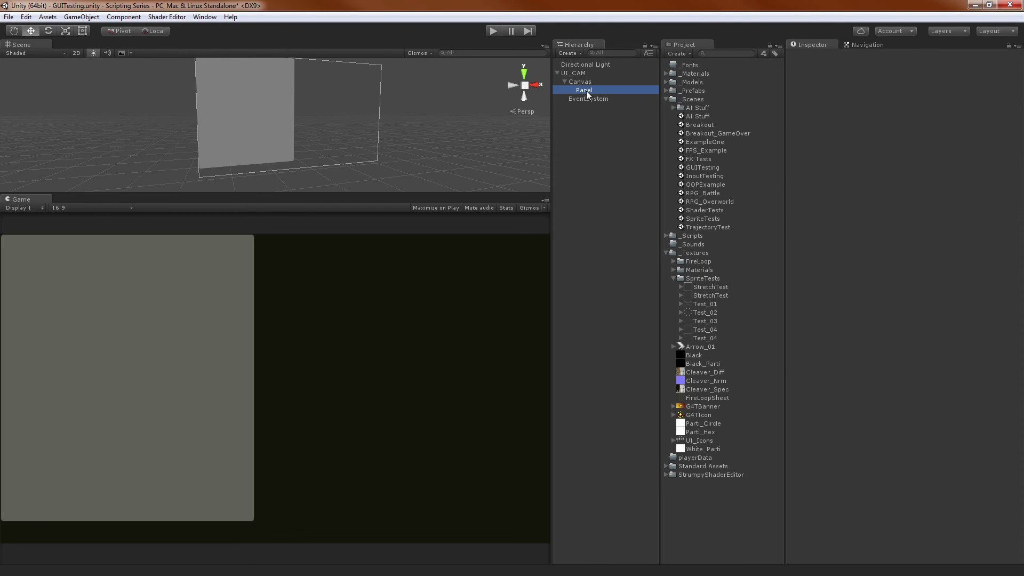
key(Delete)
right_click(592, 118)
mouse_move(618, 267)
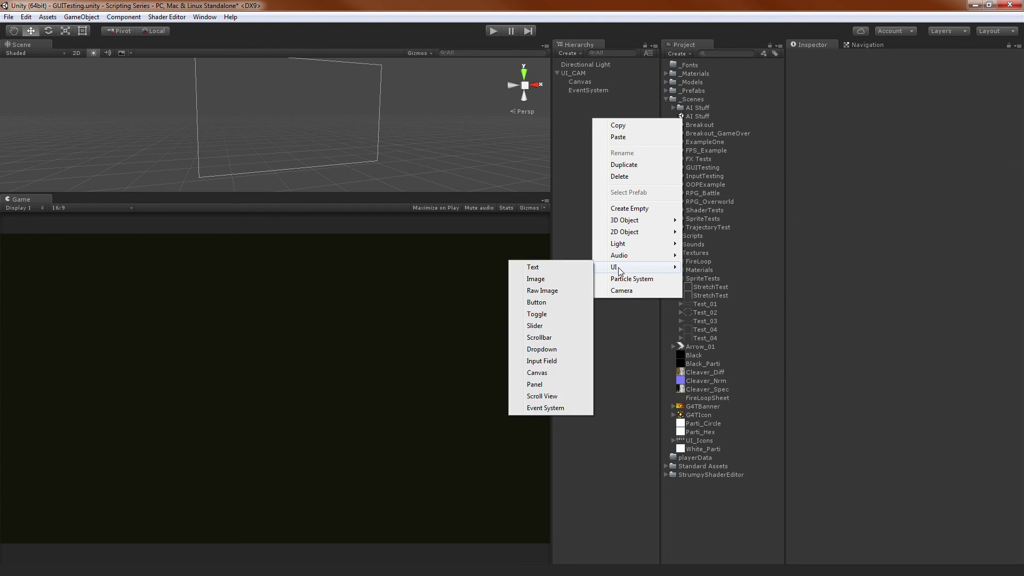
click(562, 373)
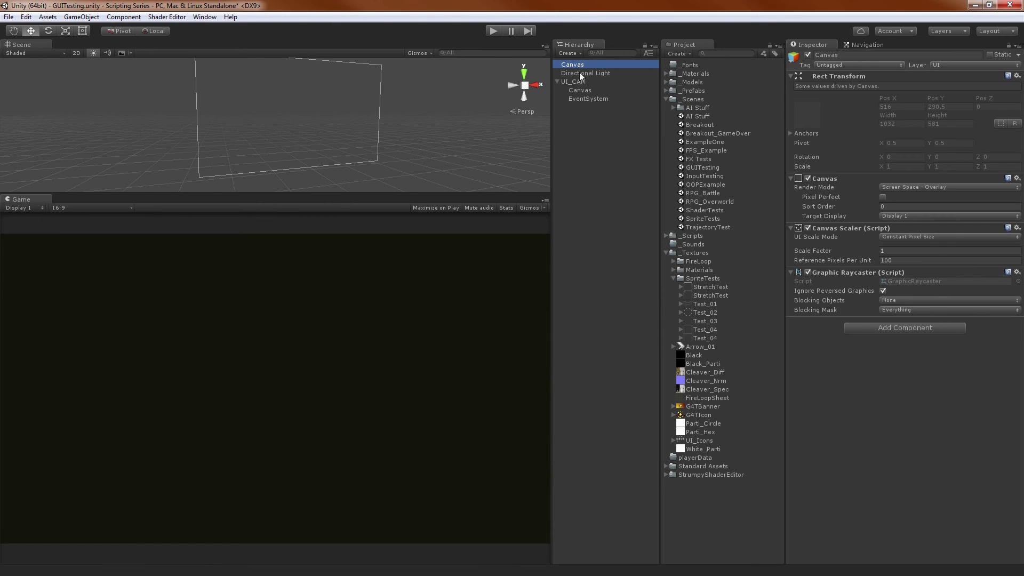
drag(572, 64, 576, 89)
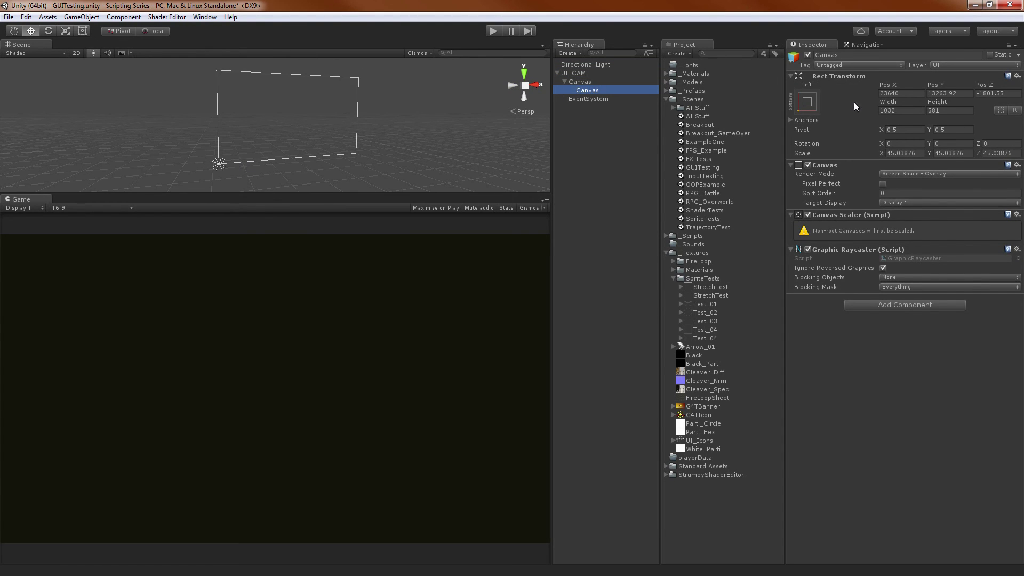
Reduce the nested Canvas's Width to about 1006.16 and deselect it.
drag(892, 102, 484, 123)
scroll(464, 118, up, 1)
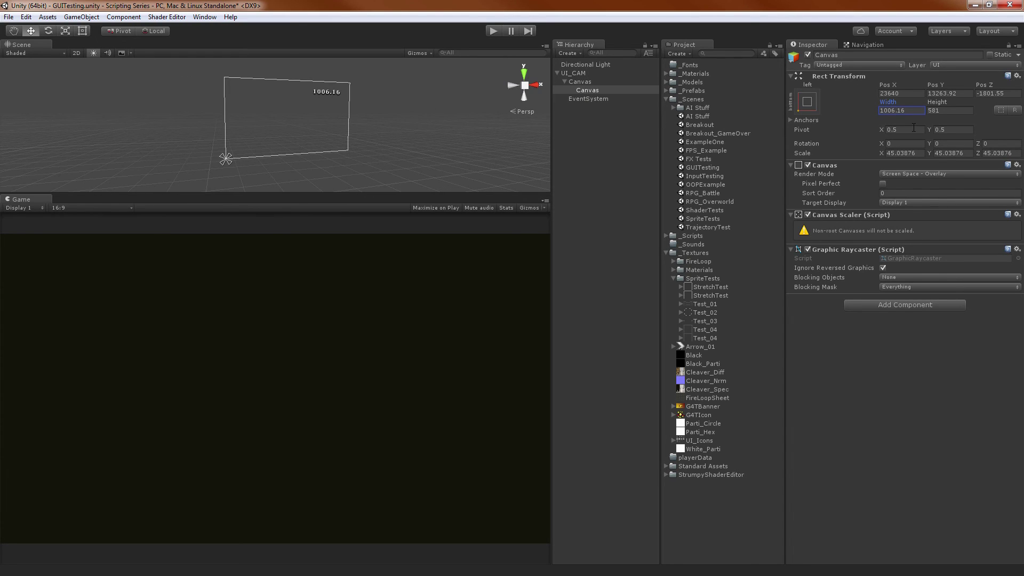
click(895, 175)
click(615, 115)
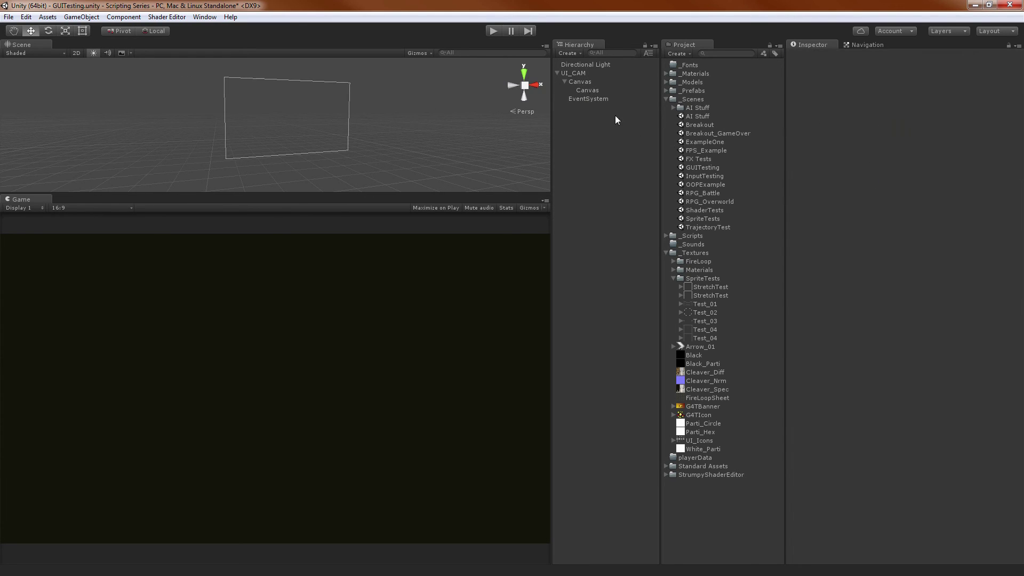
Delete the nested Canvas and add a separate UI Canvas at the top level of the scene.
click(587, 92)
key(Delete)
click(587, 82)
right_click(604, 142)
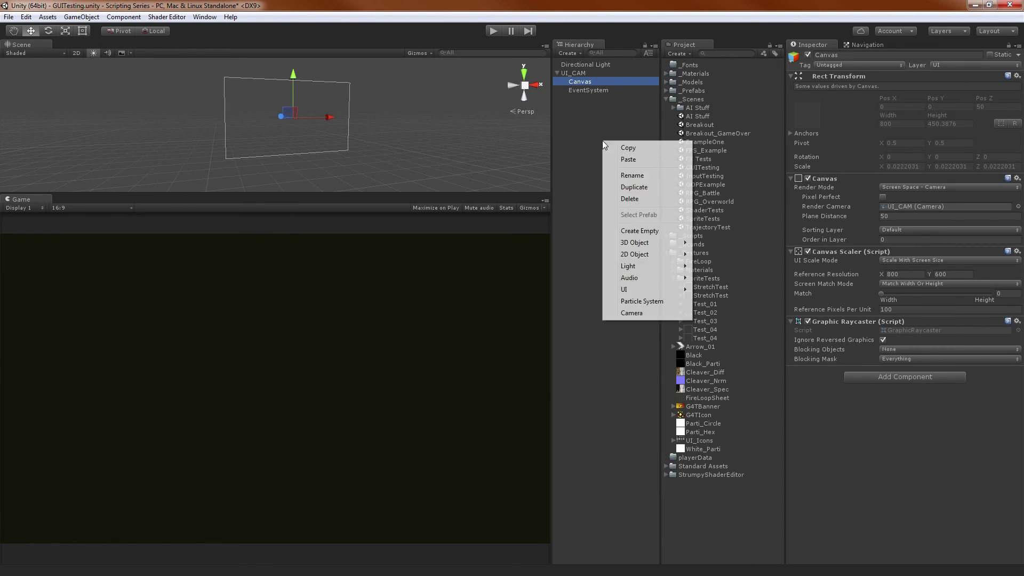
click(577, 142)
right_click(577, 138)
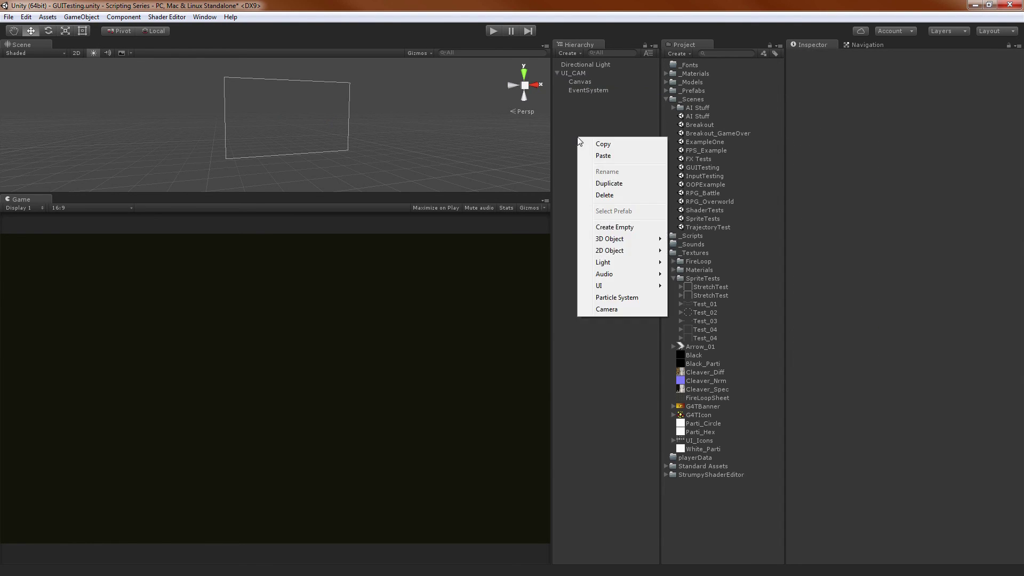
mouse_move(616, 287)
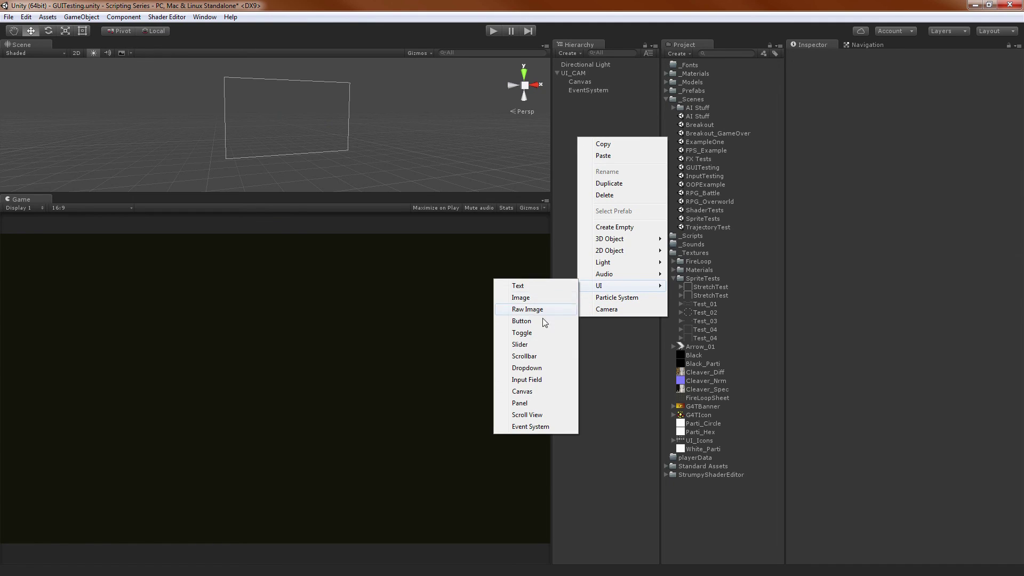
click(524, 392)
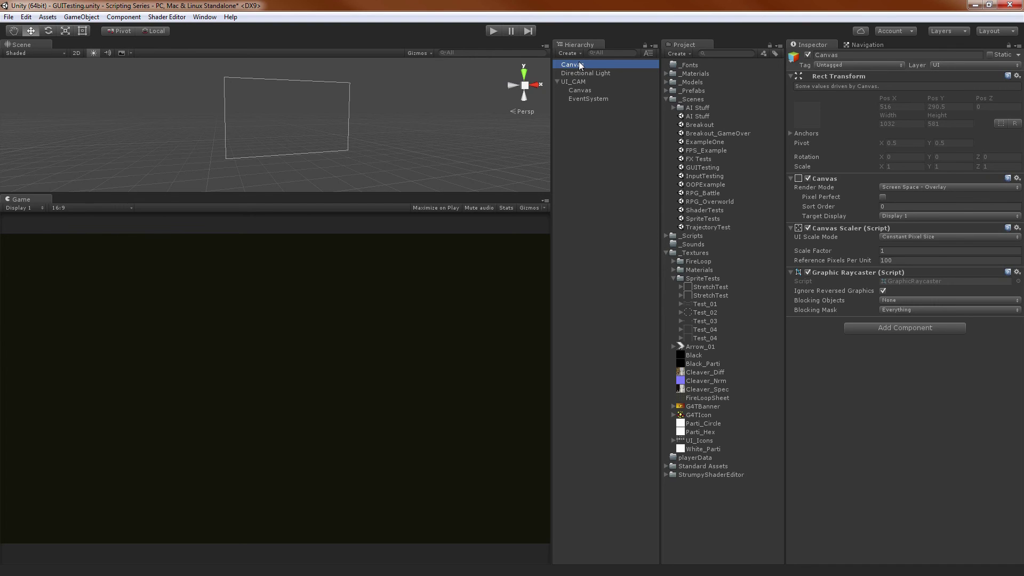
Set the top-level Canvas's Render Mode to Screen Space - Camera and assign UI_CAM as its Render Camera.
click(897, 218)
click(897, 207)
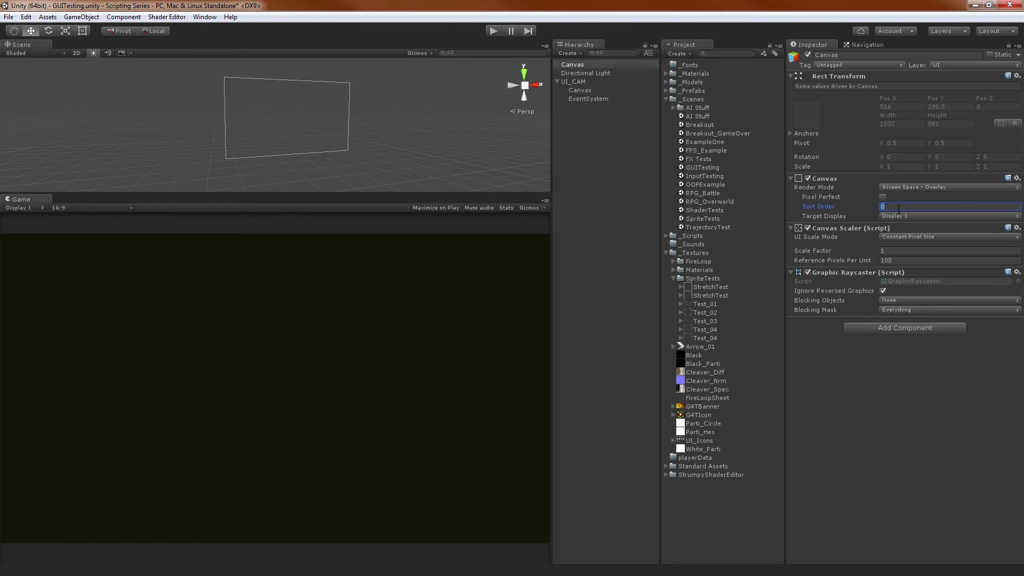
click(897, 188)
click(897, 213)
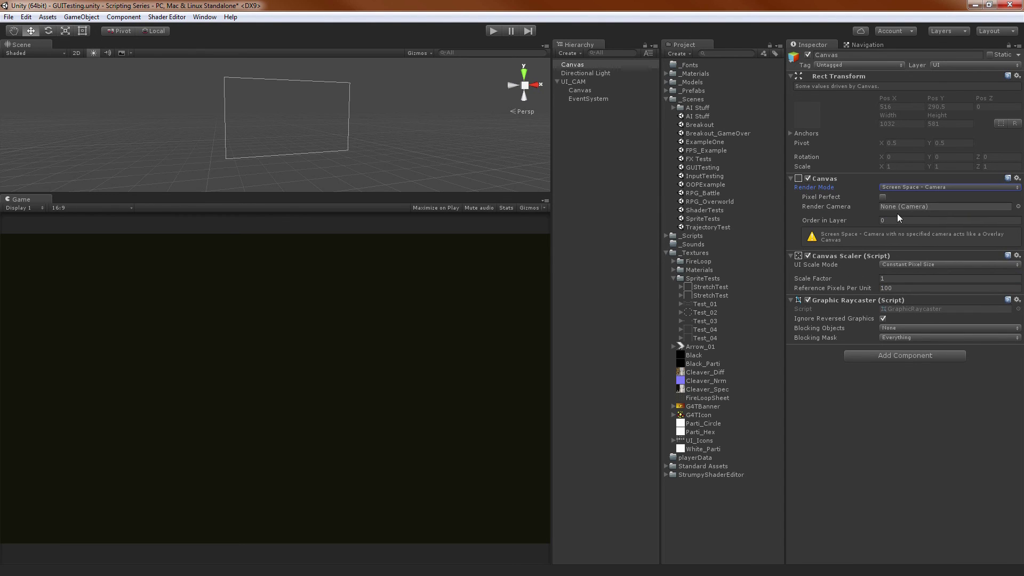
drag(581, 81, 902, 209)
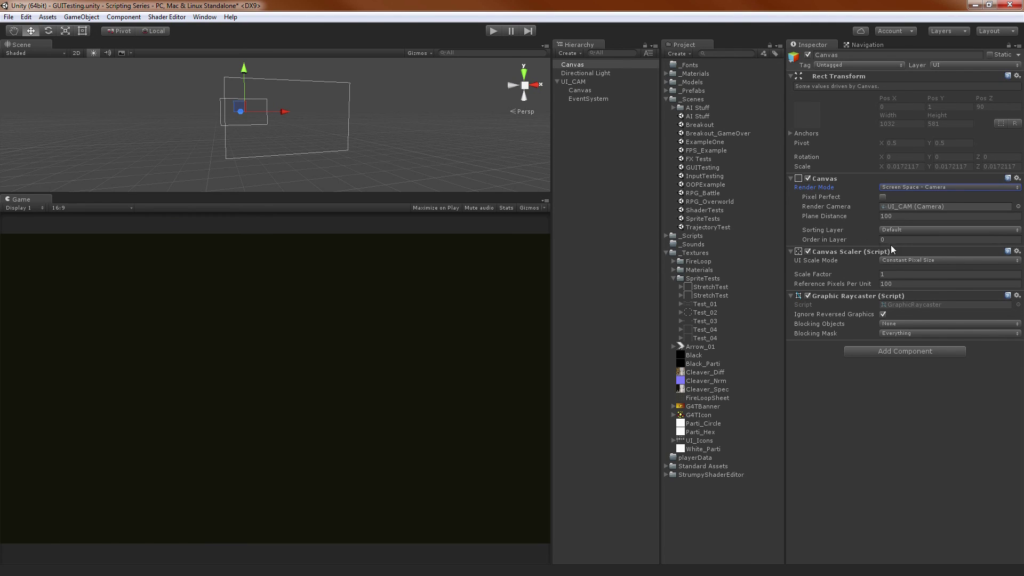
click(907, 230)
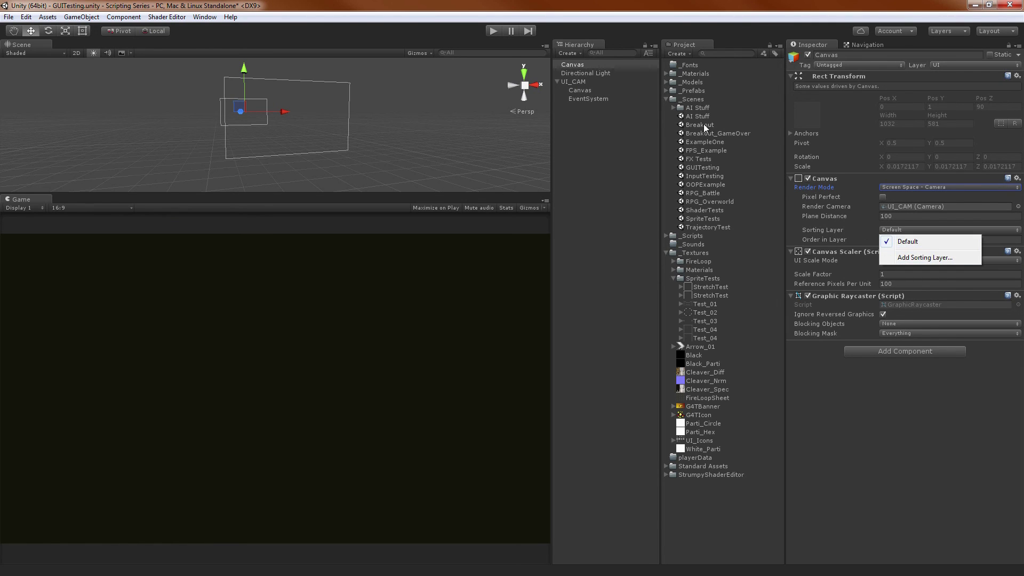
Parent the top-level Canvas to UI_CAM and rename it Options Menu.
click(594, 66)
drag(585, 63, 594, 88)
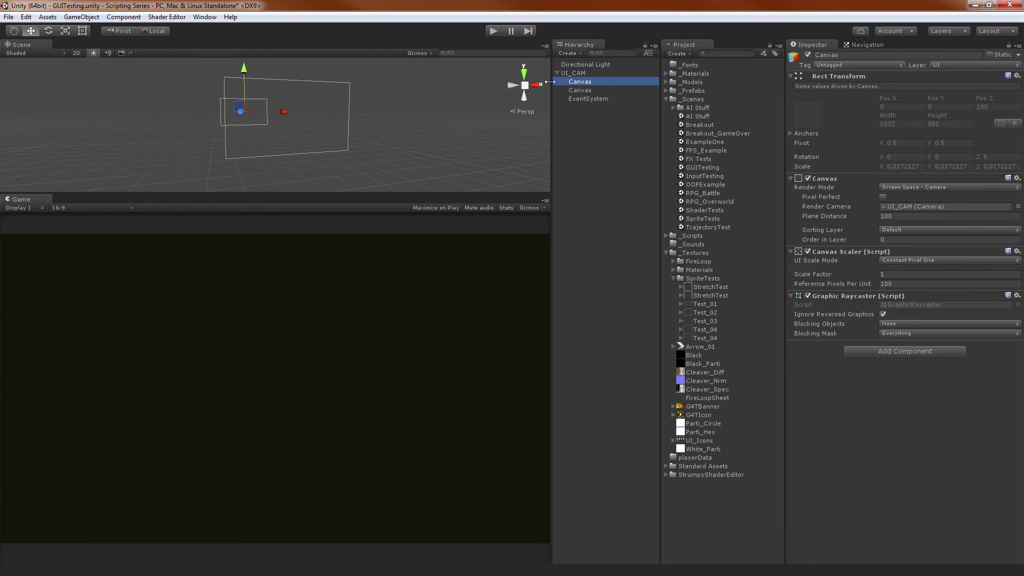
click(579, 81)
text(Opt)
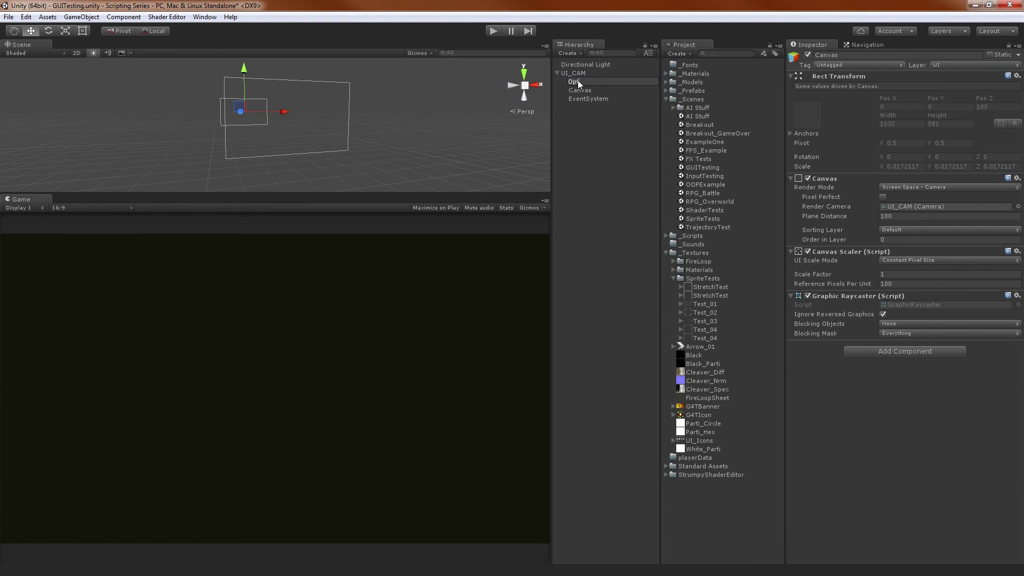
text(ions Menu)
key(Return)
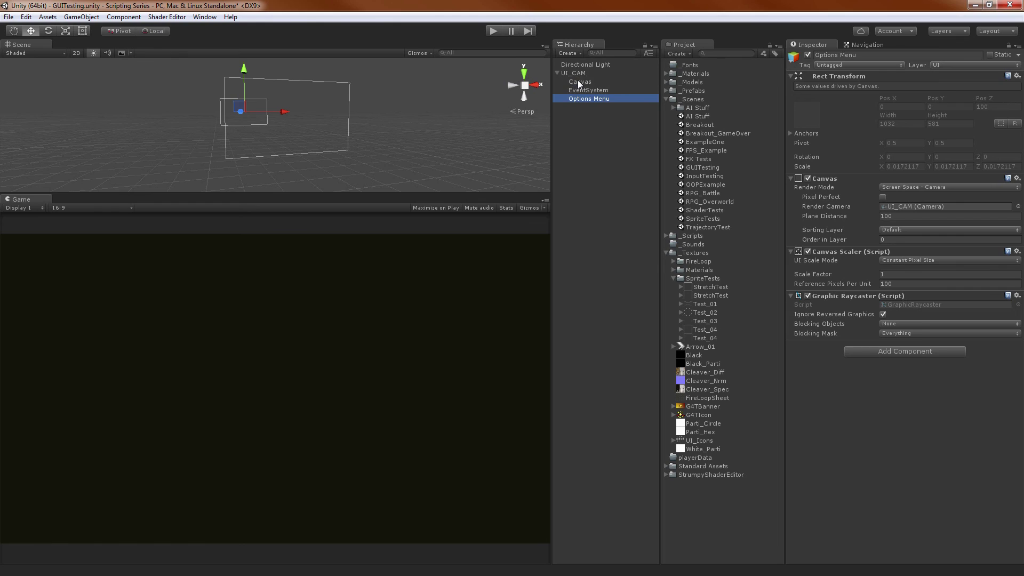
Rename the original Canvas under UI_CAM as InGameUI.
click(620, 82)
click(620, 82)
text(I)
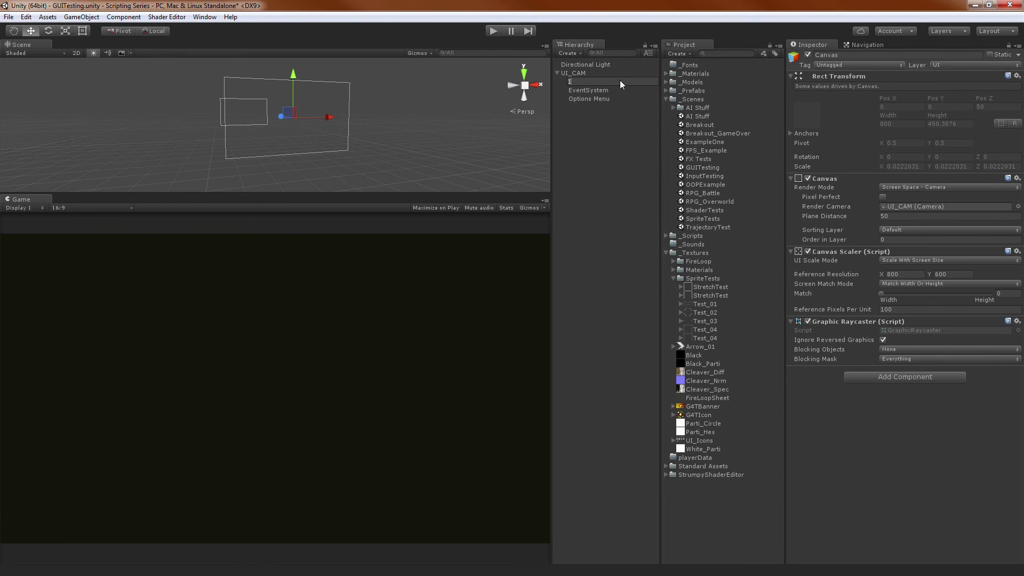
text(nGameMenu)
text(UI)
key(Return)
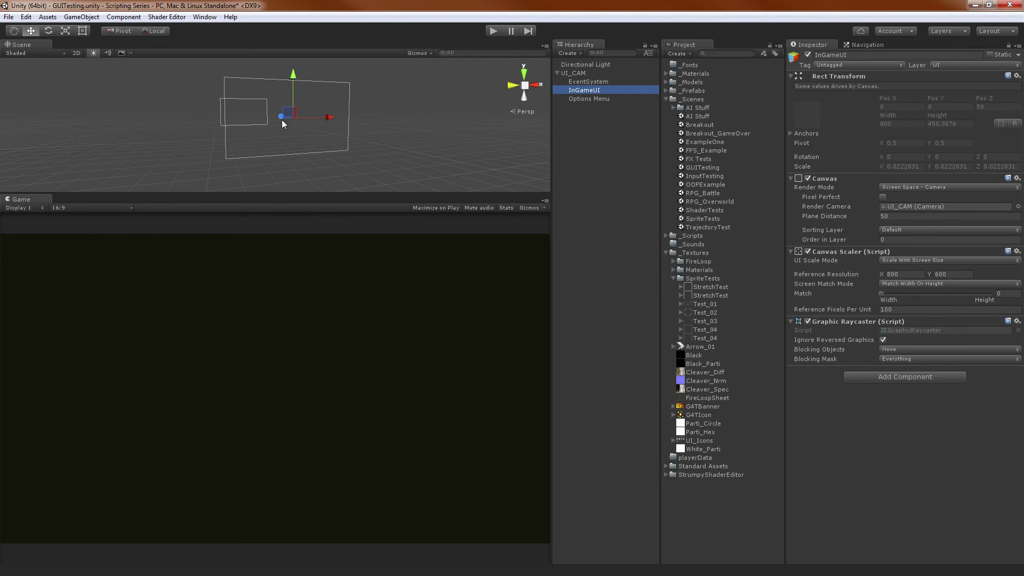
Toggle the active state of the InGameUI and Options Menu canvases off and back on.
alt+drag(281, 120, 529, 139)
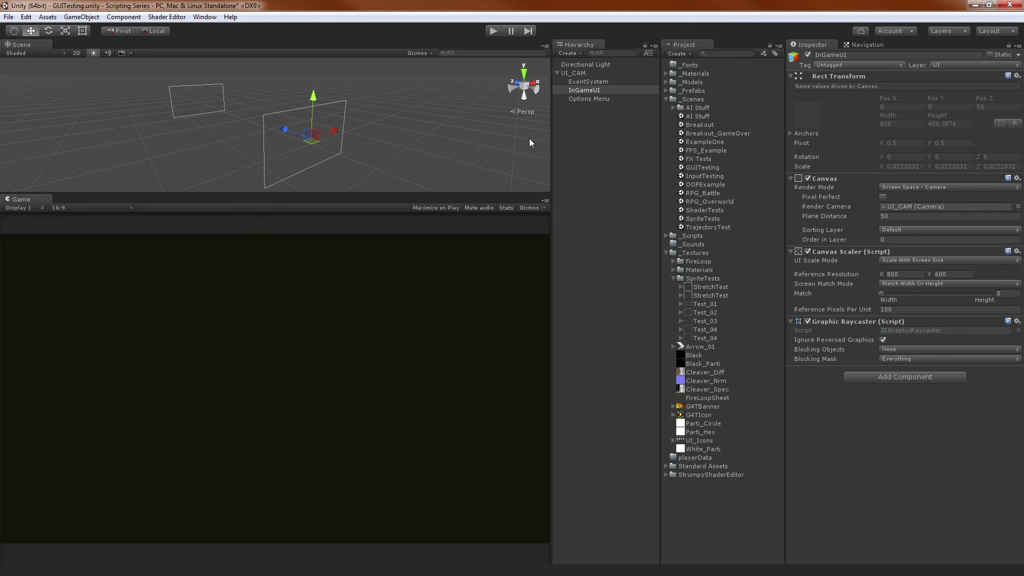
click(607, 110)
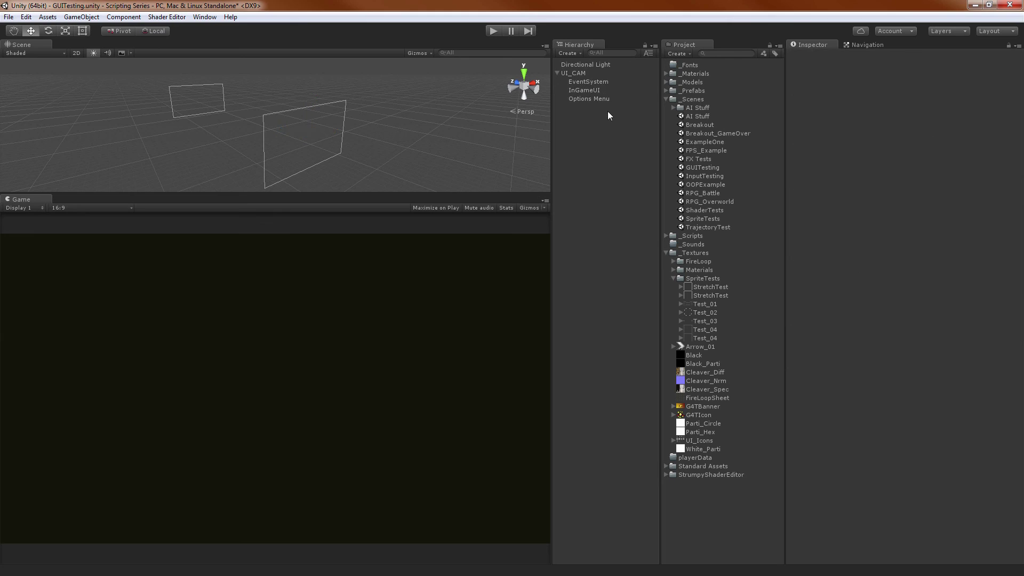
click(597, 88)
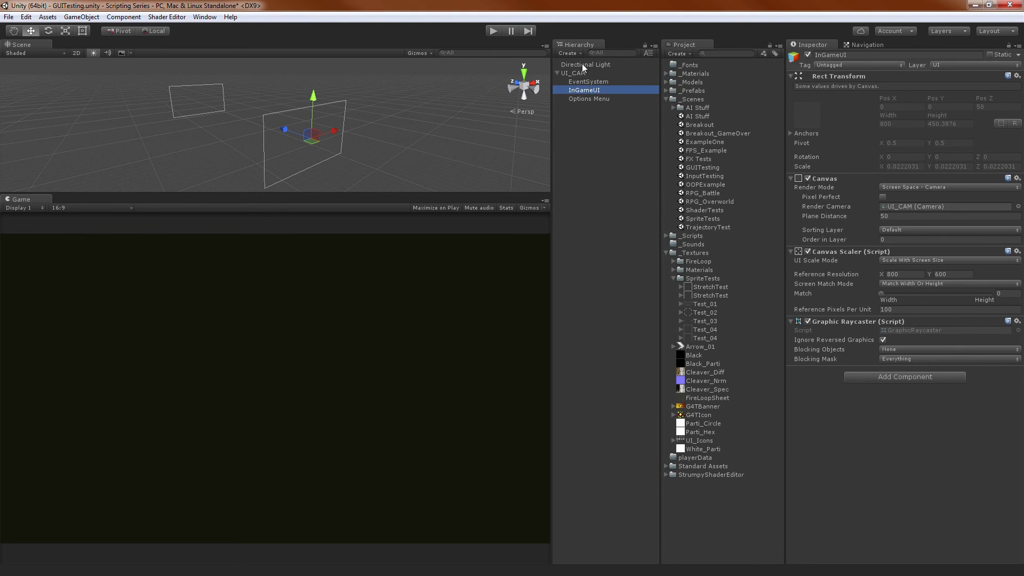
click(808, 55)
click(622, 99)
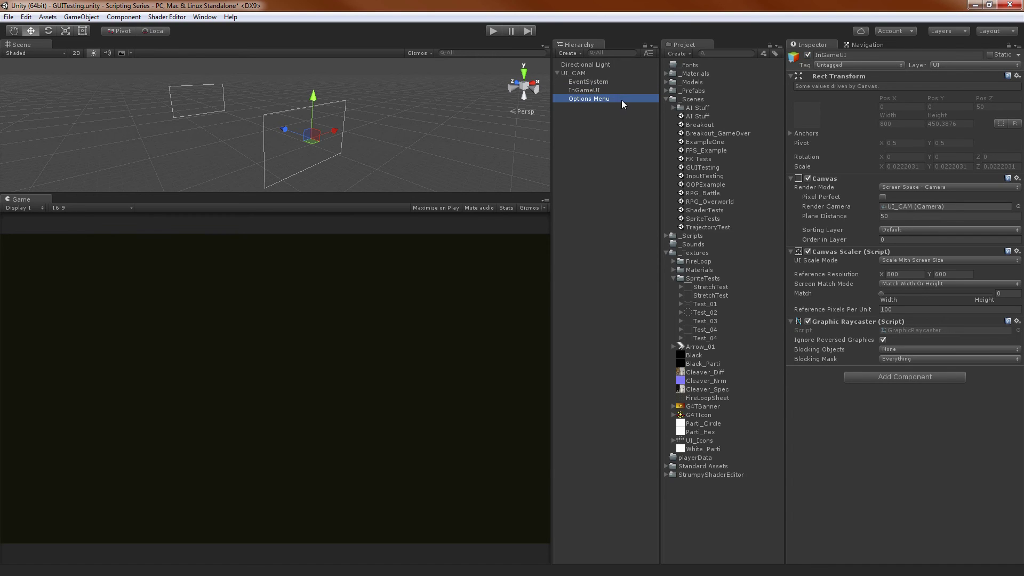
click(811, 55)
click(811, 56)
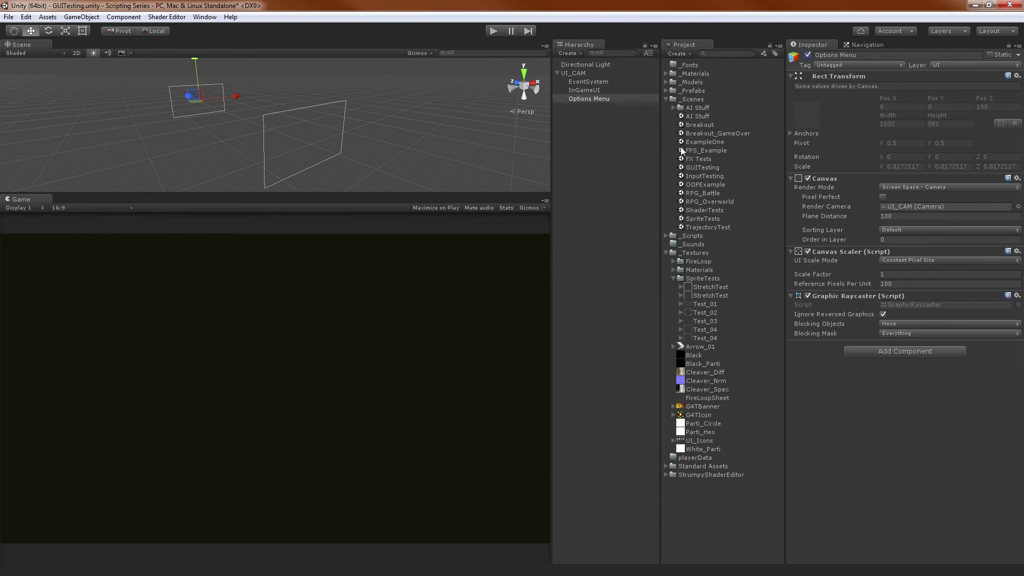
Examine the component settings of the EventSystem, InGameUI and Options Menu objects under UI_CAM.
click(596, 117)
click(606, 88)
click(609, 82)
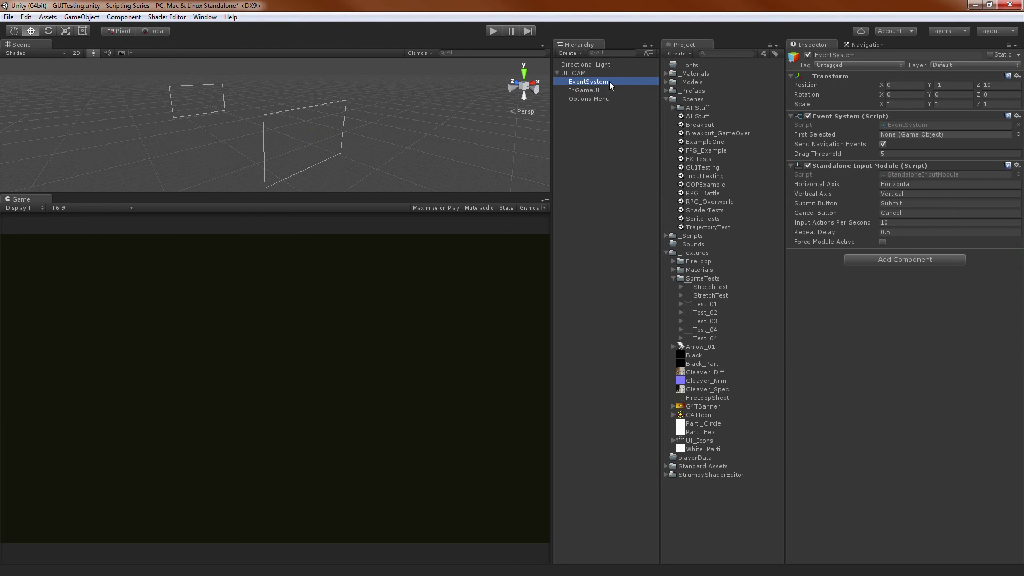
click(603, 90)
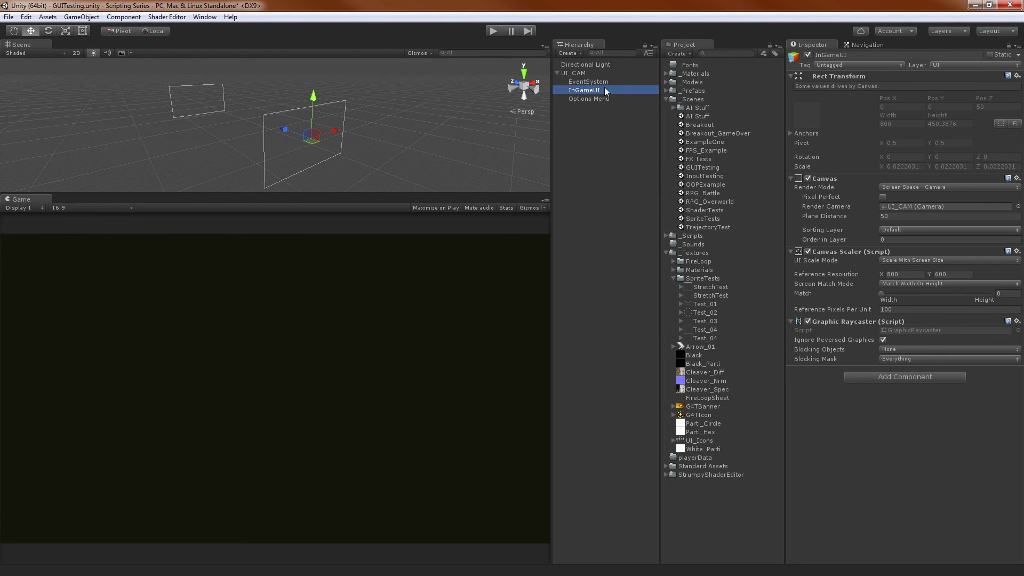
click(612, 82)
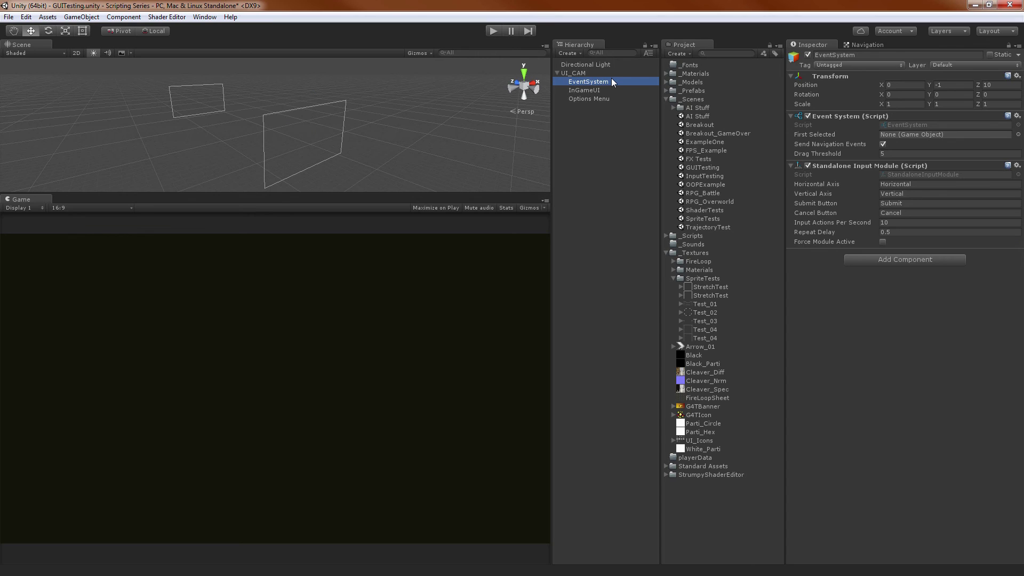
click(600, 89)
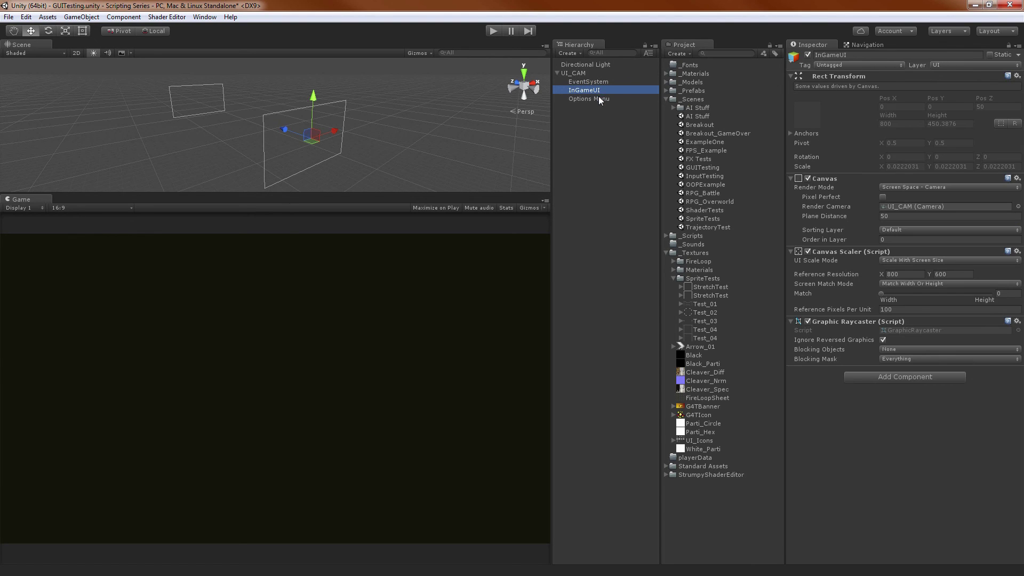
click(599, 98)
click(602, 91)
click(605, 99)
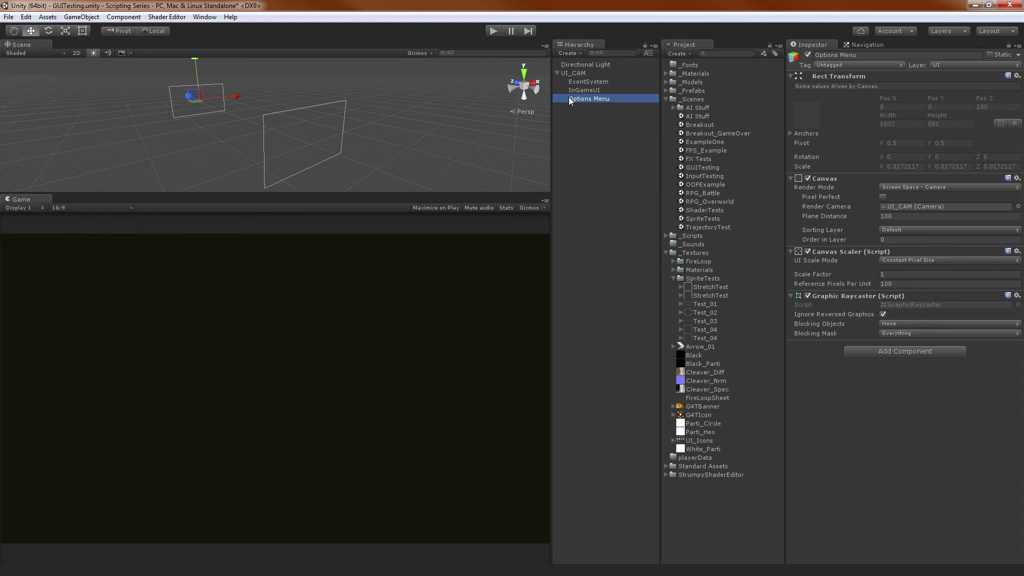
right_click(593, 164)
click(581, 155)
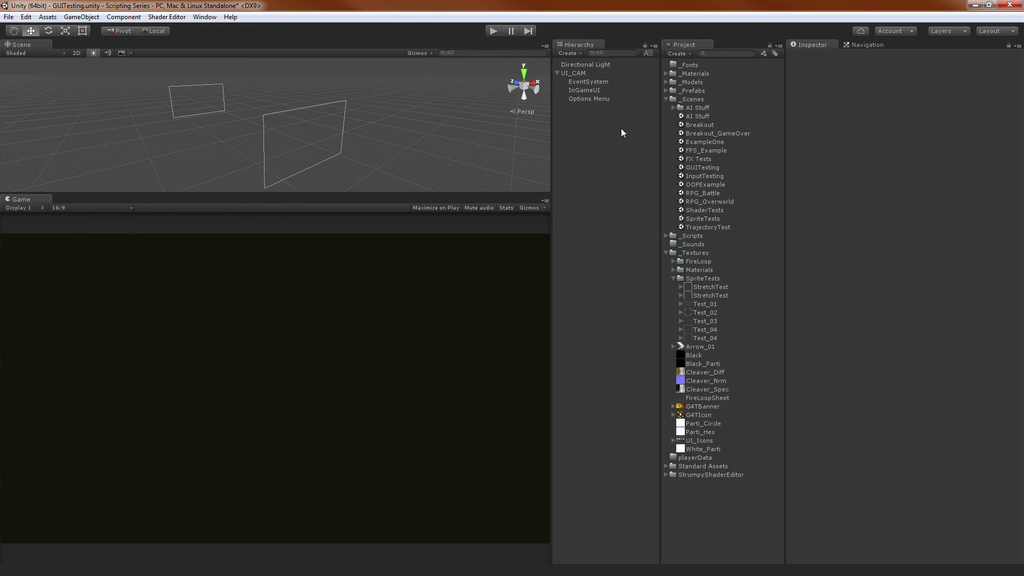
click(600, 99)
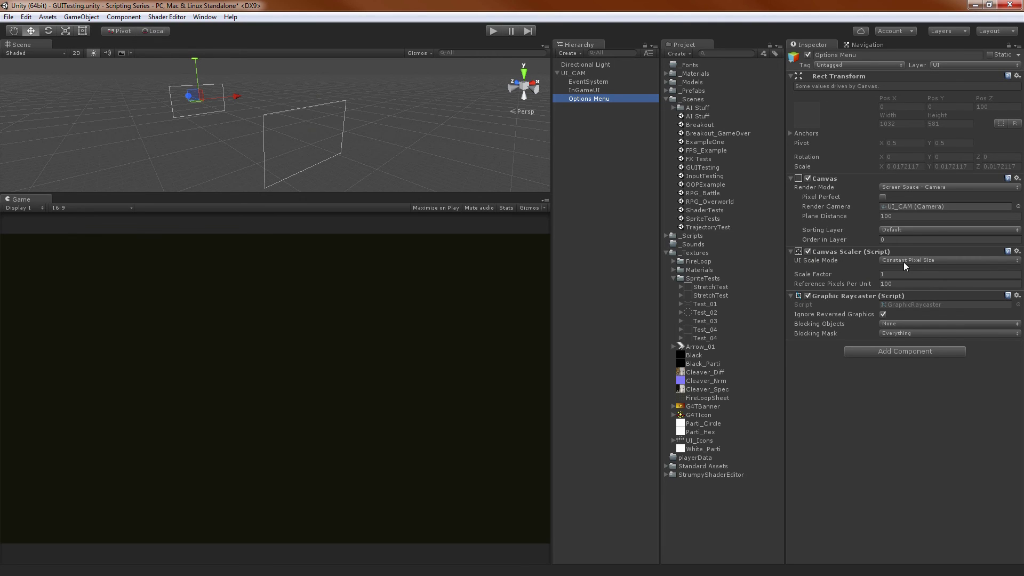
click(600, 90)
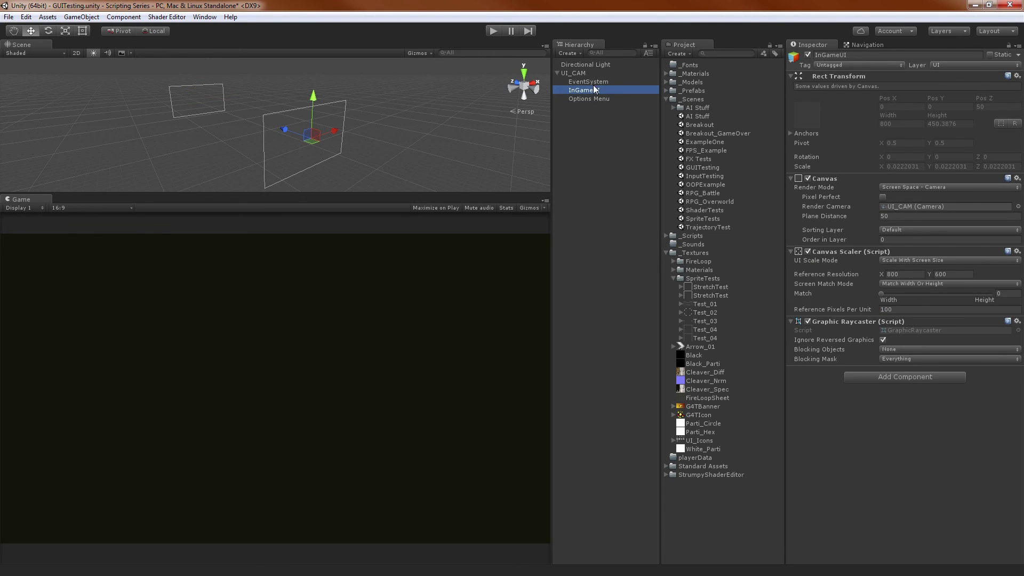
key(Up)
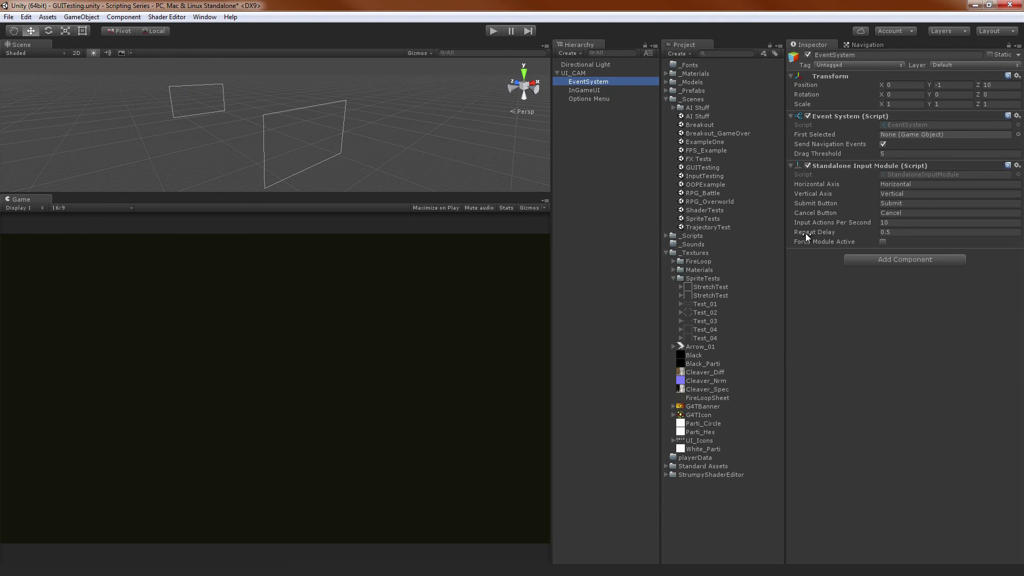